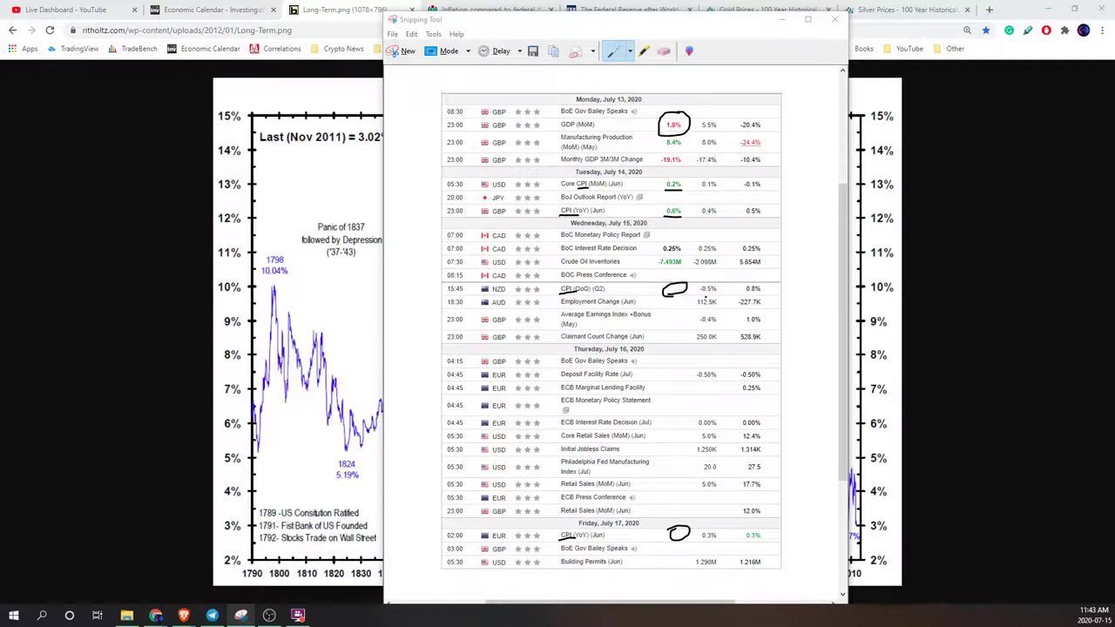
Step: Circle the NZD CPI forecast of -0.5% and the EUR CPI forecast of 0.3% on the calendar snip, and close the snip
mouse_move(707, 283)
mouse_down()
mouse_move(699, 296)
mouse_move(720, 288)
mouse_move(697, 280)
mouse_up()
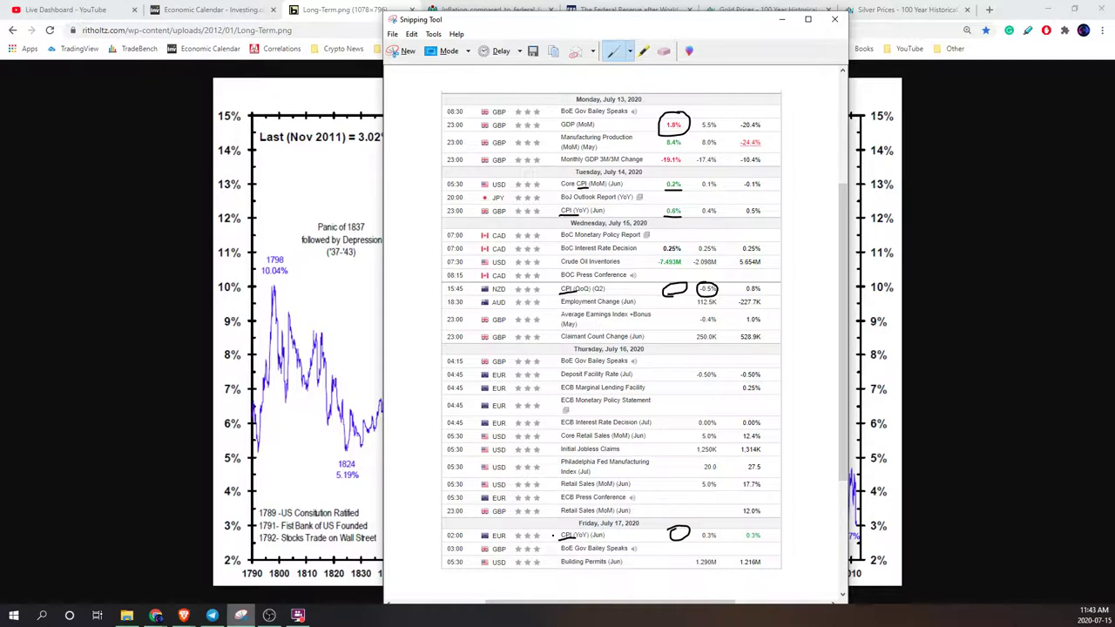
mouse_move(697, 533)
mouse_down()
mouse_move(728, 541)
mouse_move(720, 527)
mouse_move(697, 527)
mouse_move(696, 541)
mouse_move(728, 540)
mouse_up()
click(835, 19)
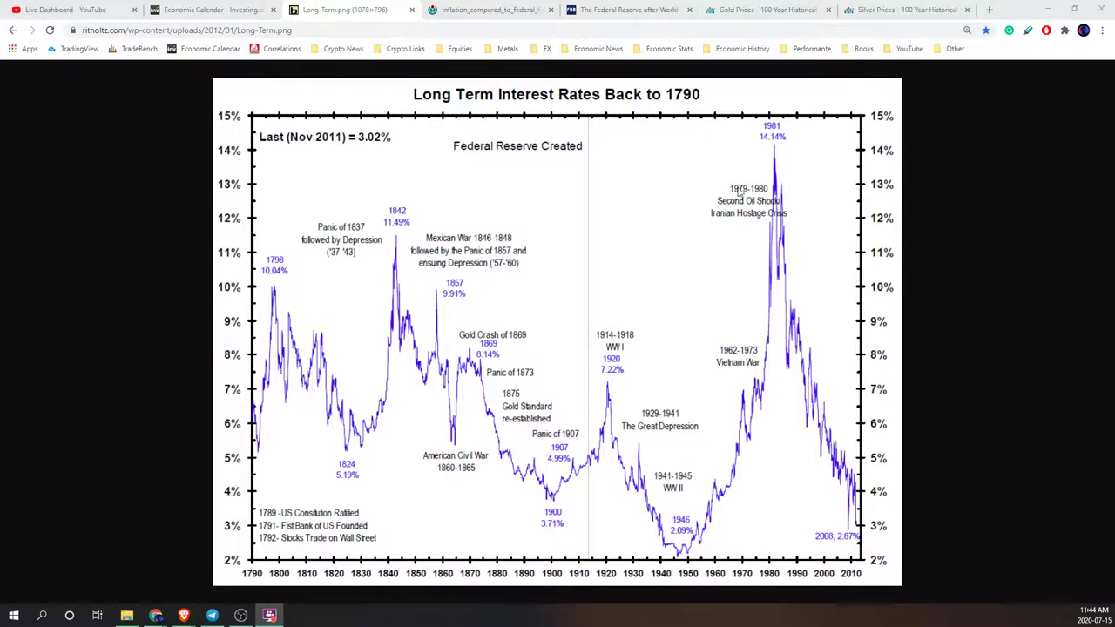
Step: View the chart comparing inflation with the federal funds rate, and read the Federal Reserve lecture slides up to the Great Inflation slide
click(455, 9)
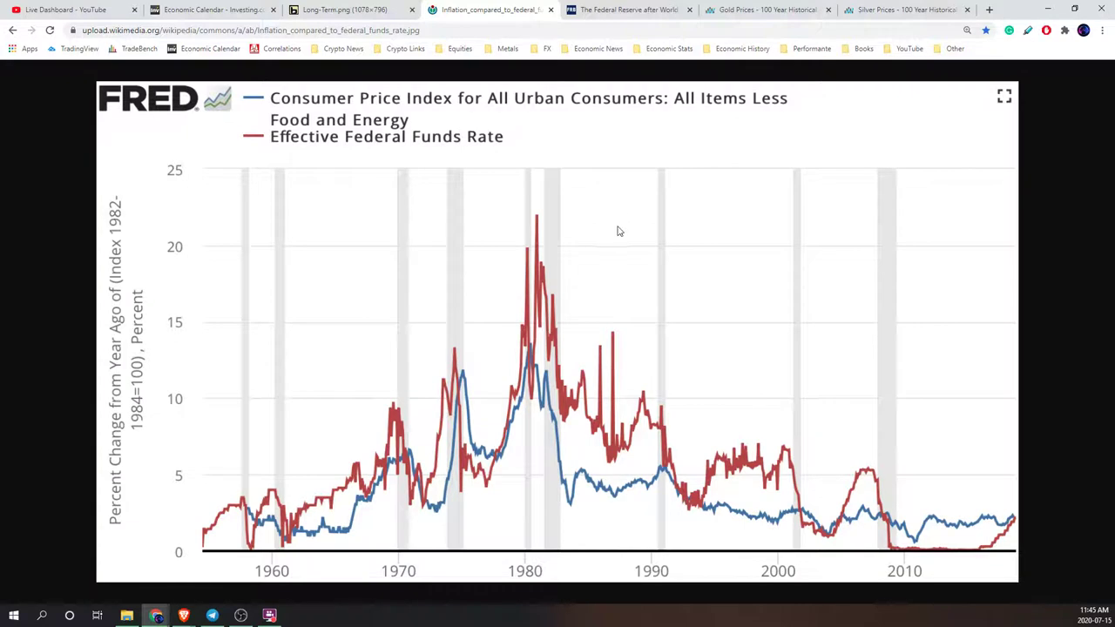
key(ctrl+Tab)
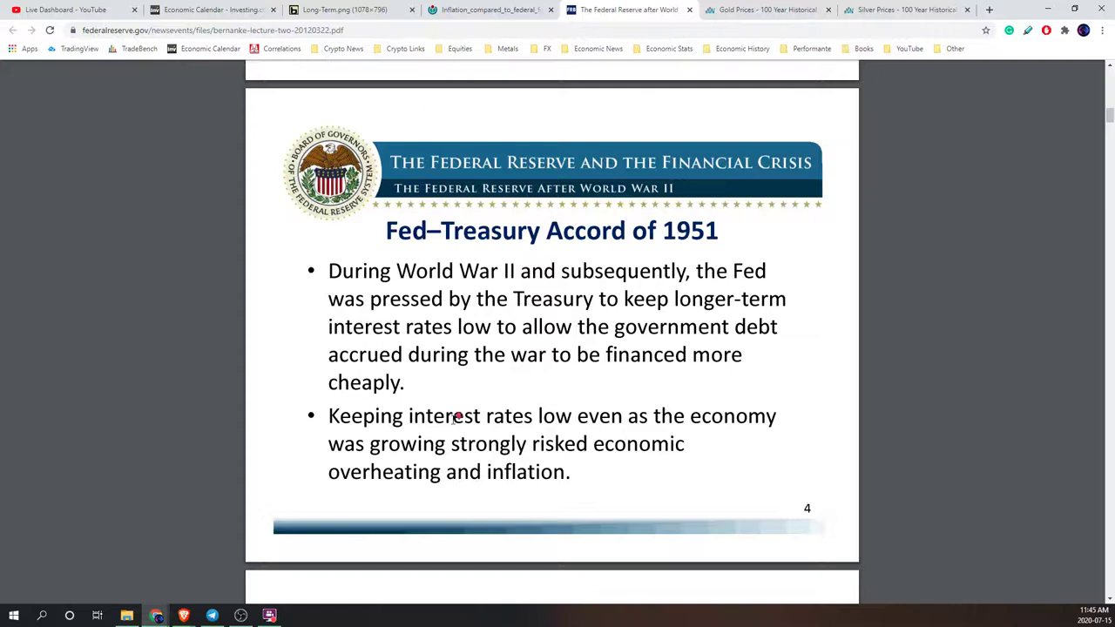
scroll(453, 420, down, 1)
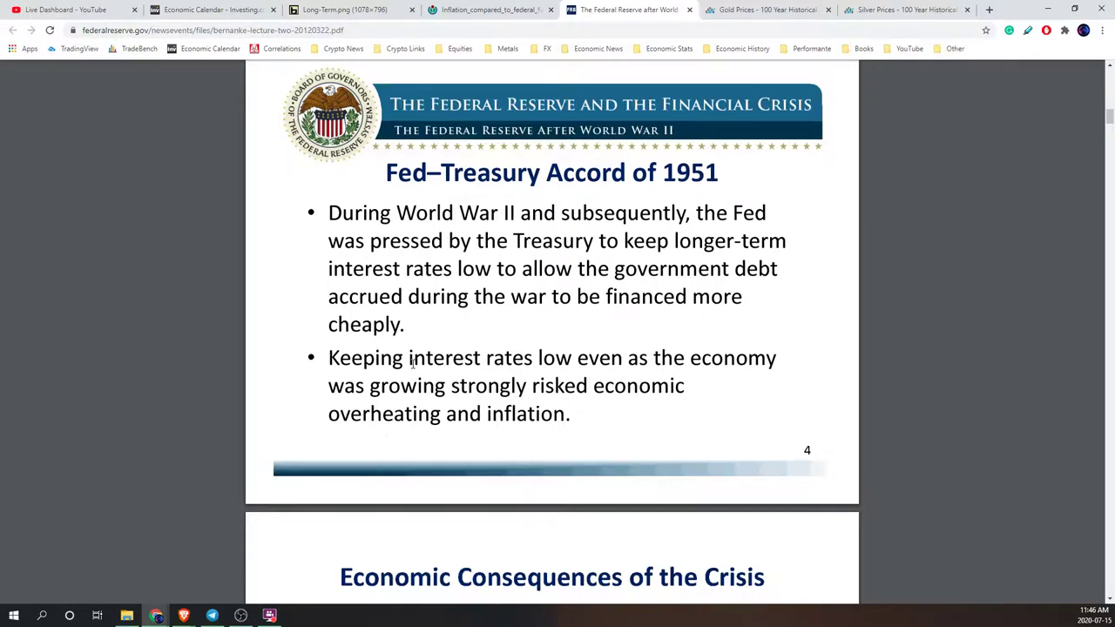
scroll(418, 430, down, 10)
scroll(433, 422, down, 8)
scroll(496, 333, up, 1)
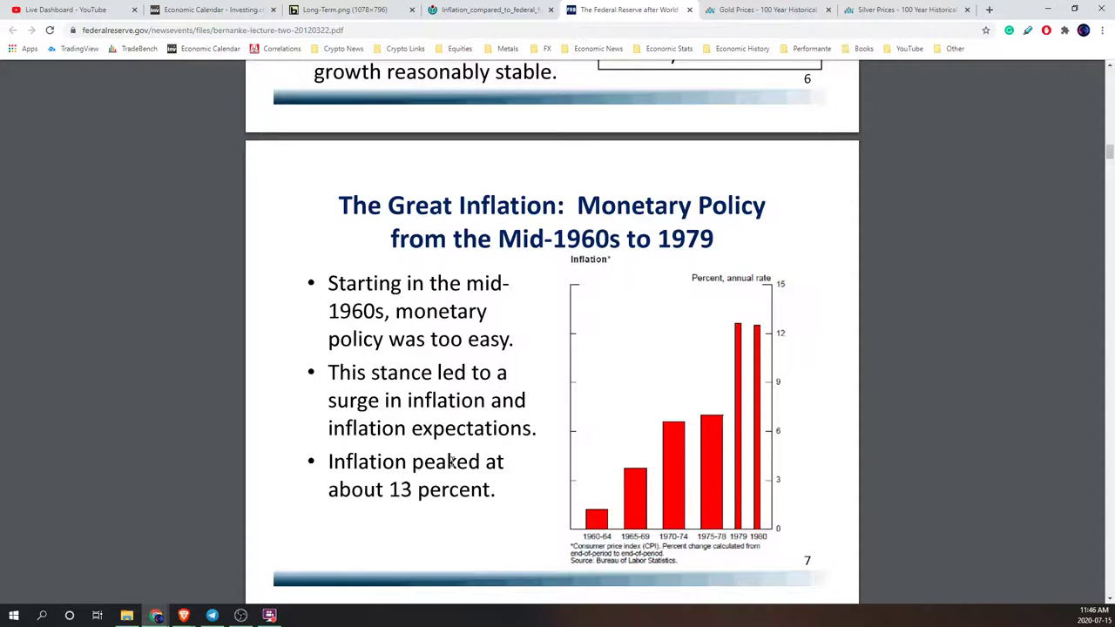
Step: Switch to TradingView in Brave and examine the Dow Jones against interest rates from the 1920s through the end of WWII into the 1960s
click(1044, 9)
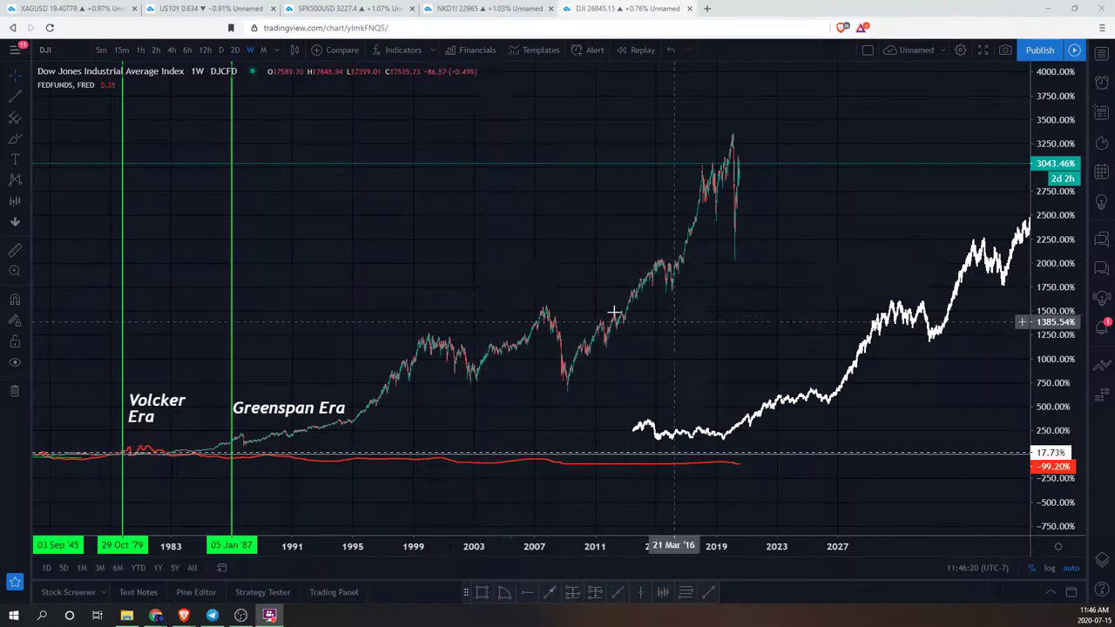
scroll(694, 243, down, 3)
scroll(584, 254, left, 10)
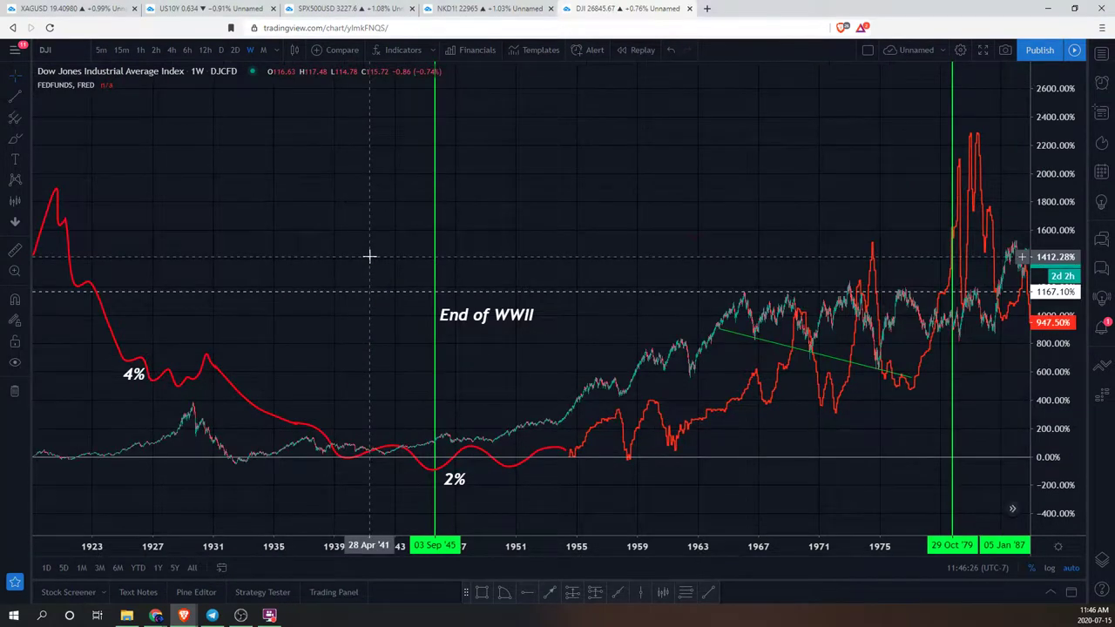
scroll(369, 255, left, 3)
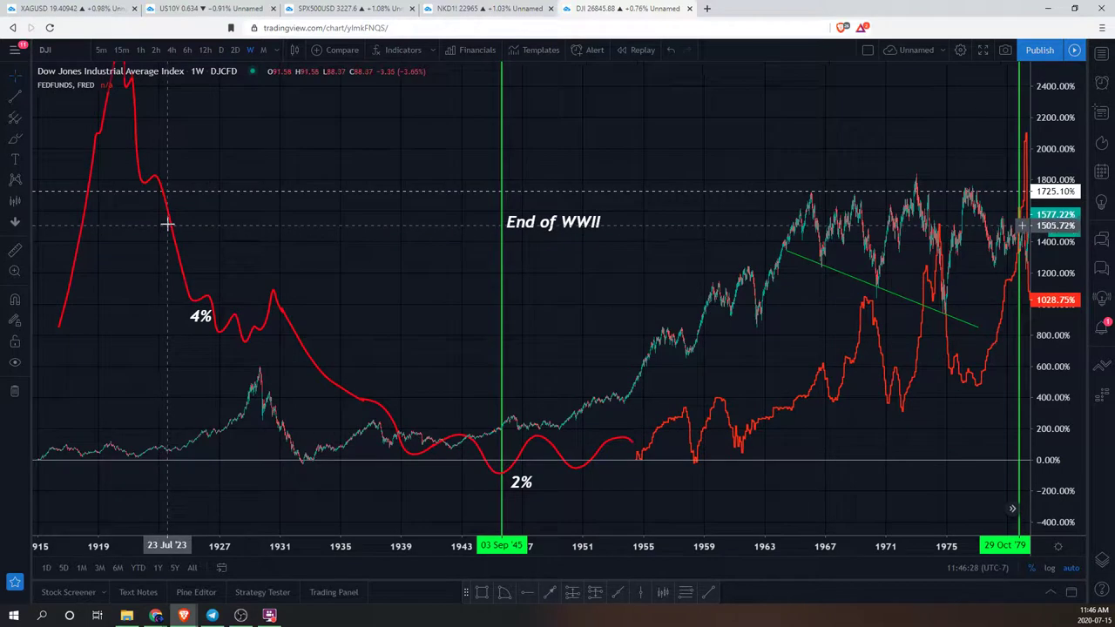
drag(298, 137, 204, 172)
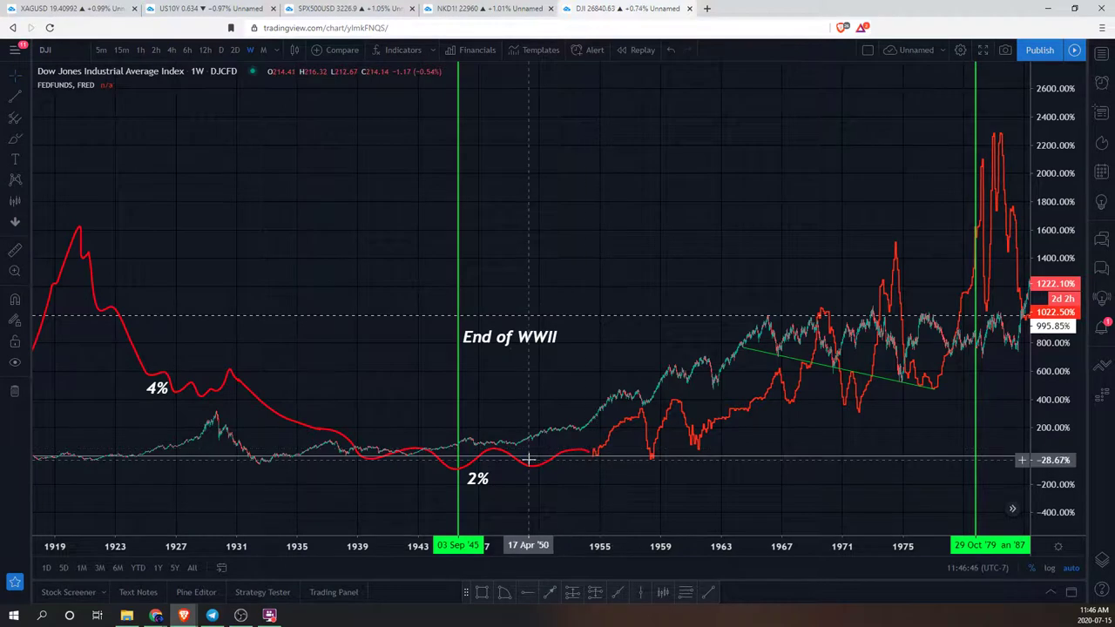
drag(517, 388, 413, 391)
drag(550, 286, 538, 261)
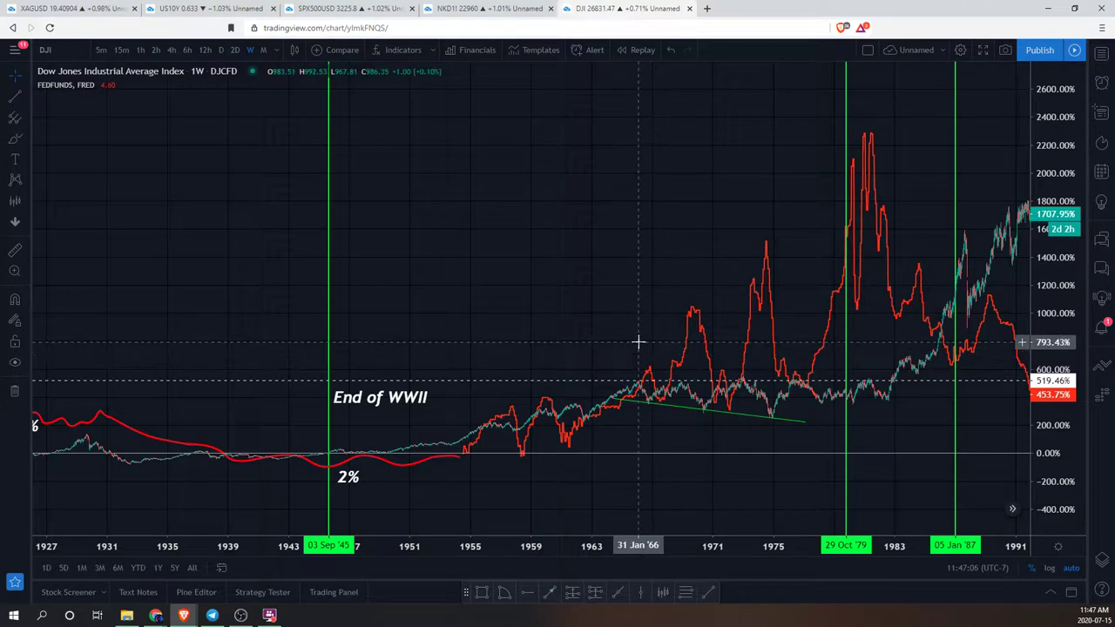
drag(638, 342, 866, 160)
scroll(645, 236, up, 3)
drag(674, 169, 874, 149)
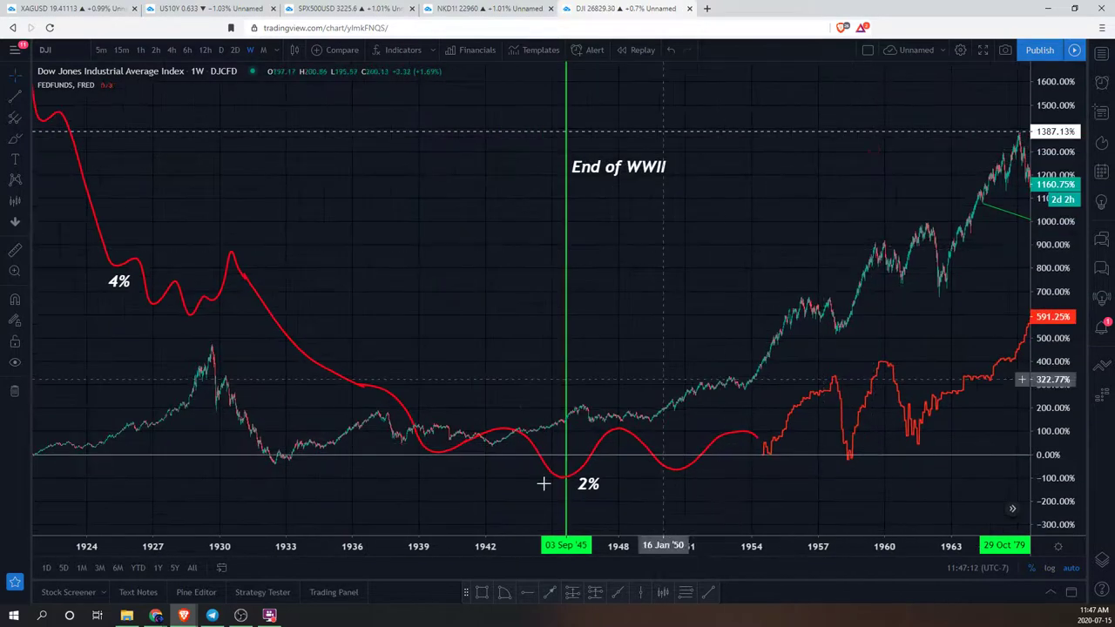
Step: Draw a freehand brush loop around the Dow's rally from about 1948 to 1966, and delete the loop
click(15, 137)
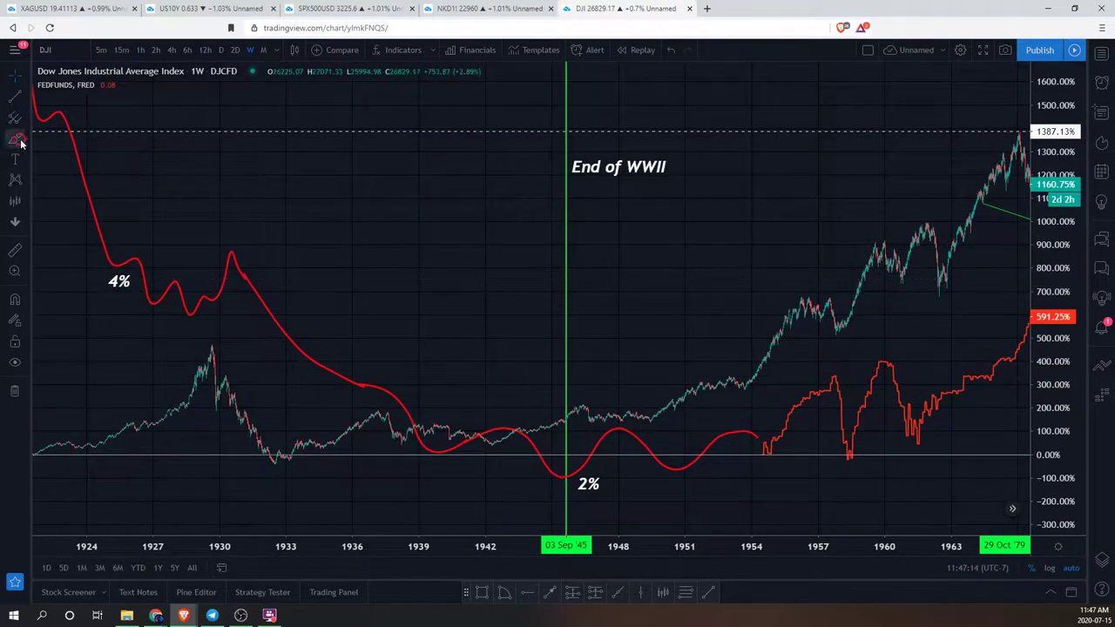
mouse_move(1015, 140)
mouse_down()
mouse_move(975, 126)
mouse_move(834, 229)
mouse_move(642, 398)
mouse_move(666, 444)
mouse_move(981, 252)
mouse_move(1028, 174)
mouse_up()
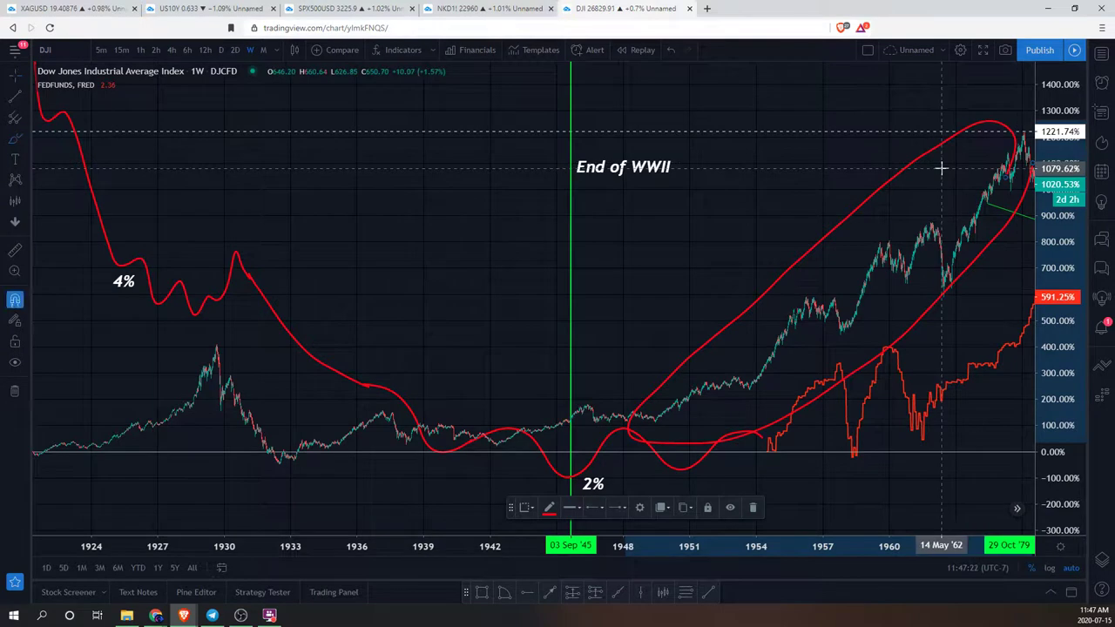
key(Delete)
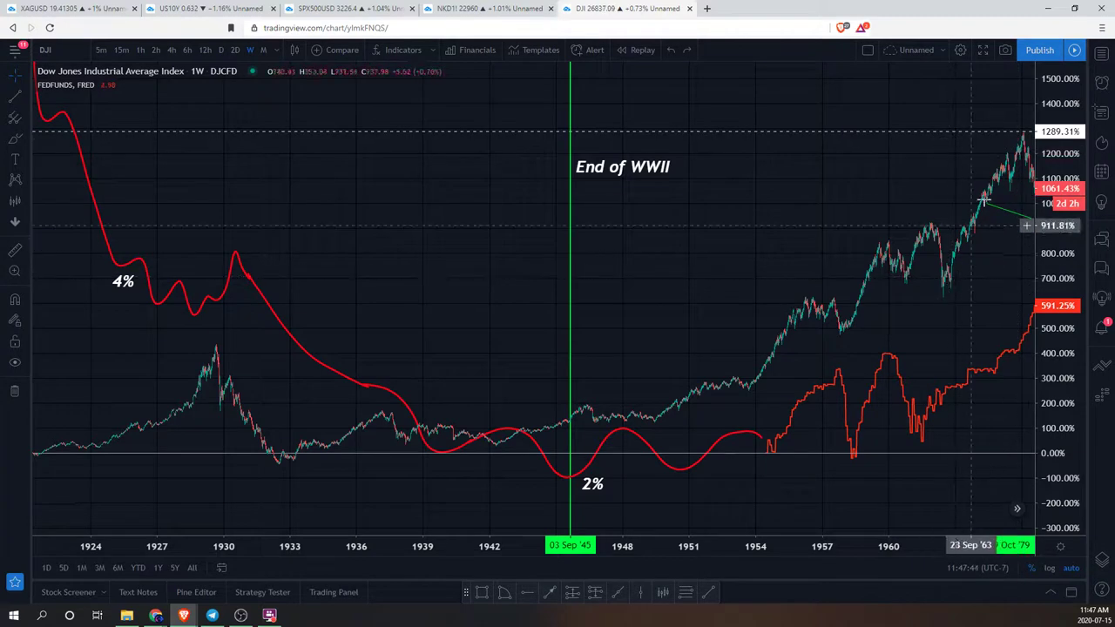
Step: Compare the Dow's sideways range from the mid-1960s to 1979 with the peaks of the FEDFUNDS line
drag(915, 232, 876, 253)
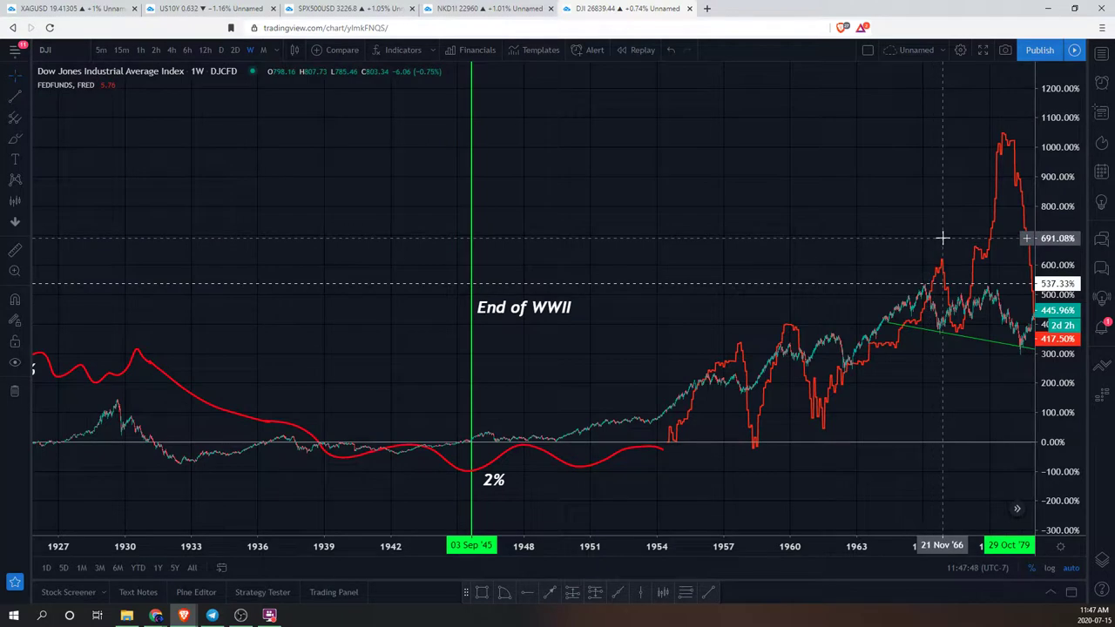
drag(936, 239, 849, 216)
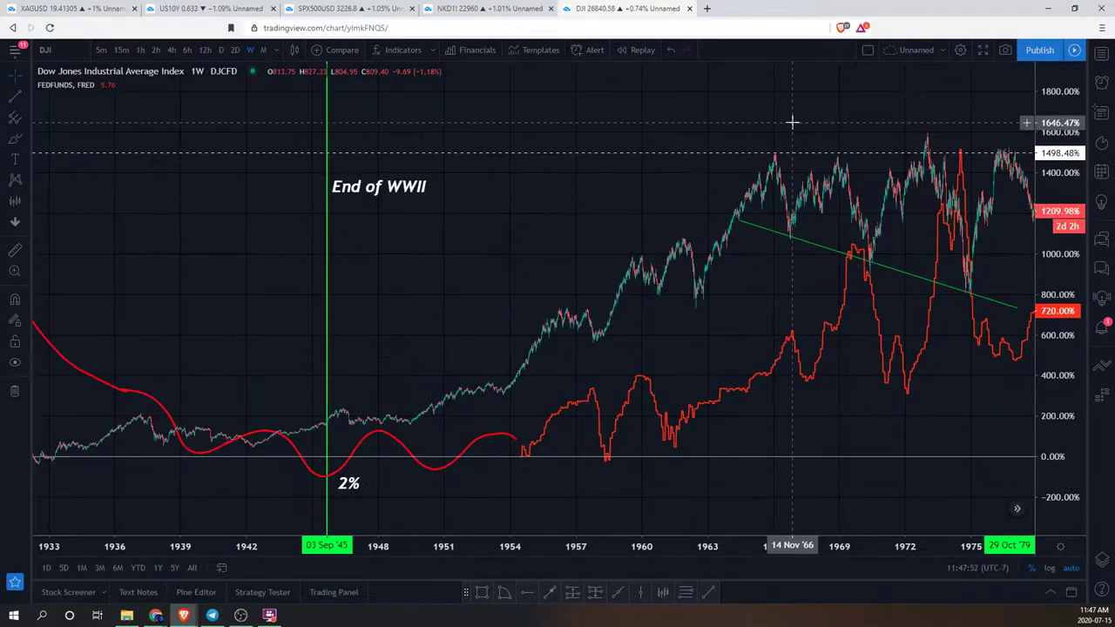
drag(784, 157, 804, 362)
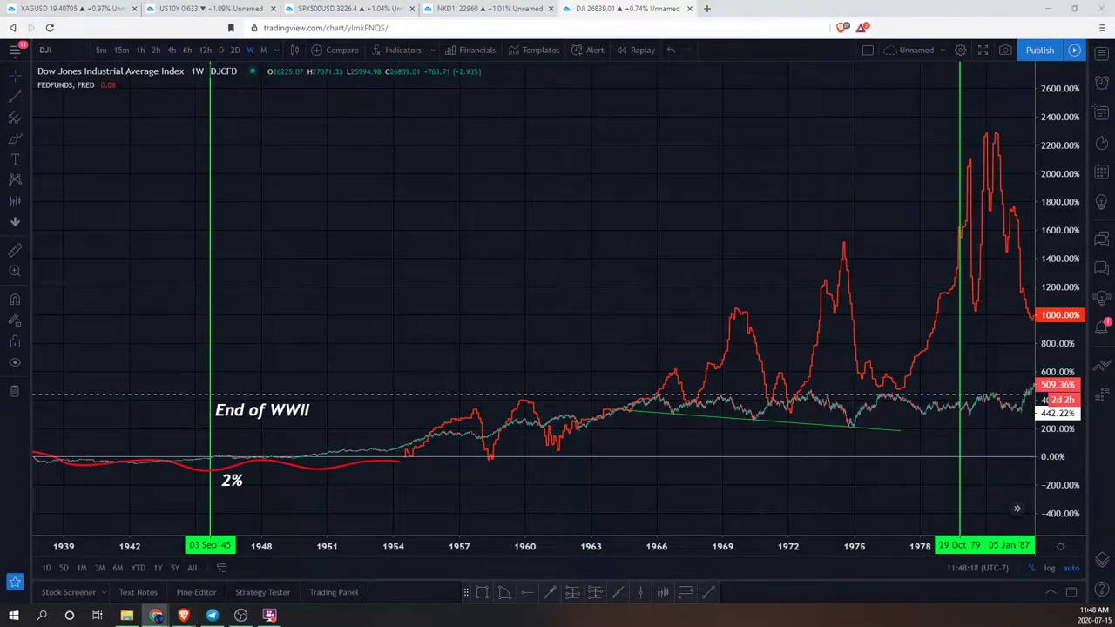
drag(679, 371, 778, 317)
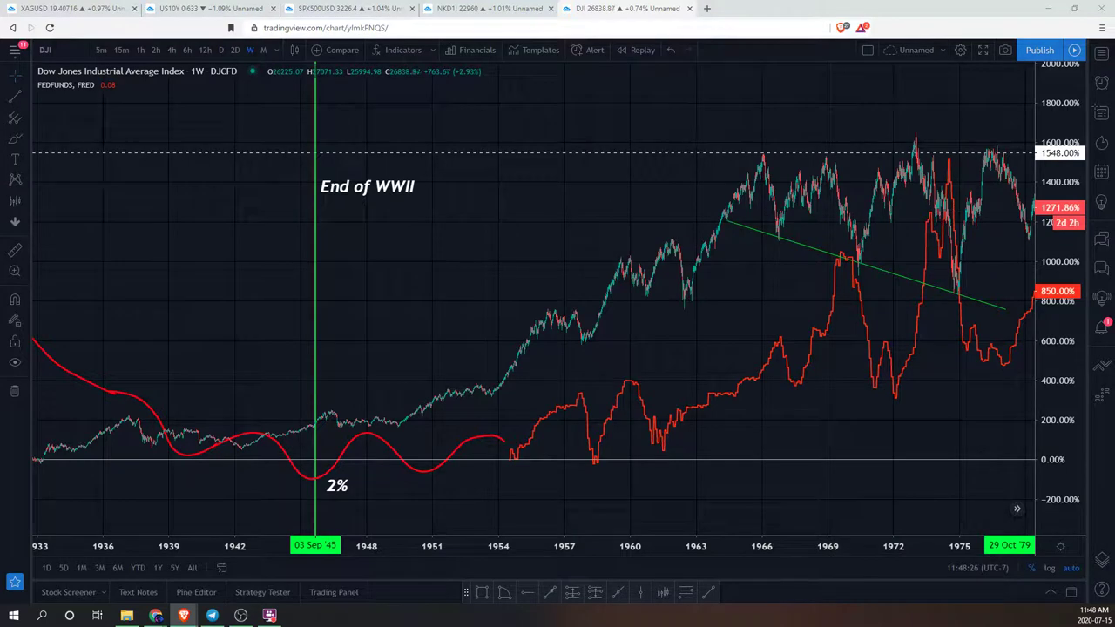
Step: Switch to Chrome and view the 1970s price rises on the historical gold and silver charts
key(alt+Tab)
key(ctrl+Tab)
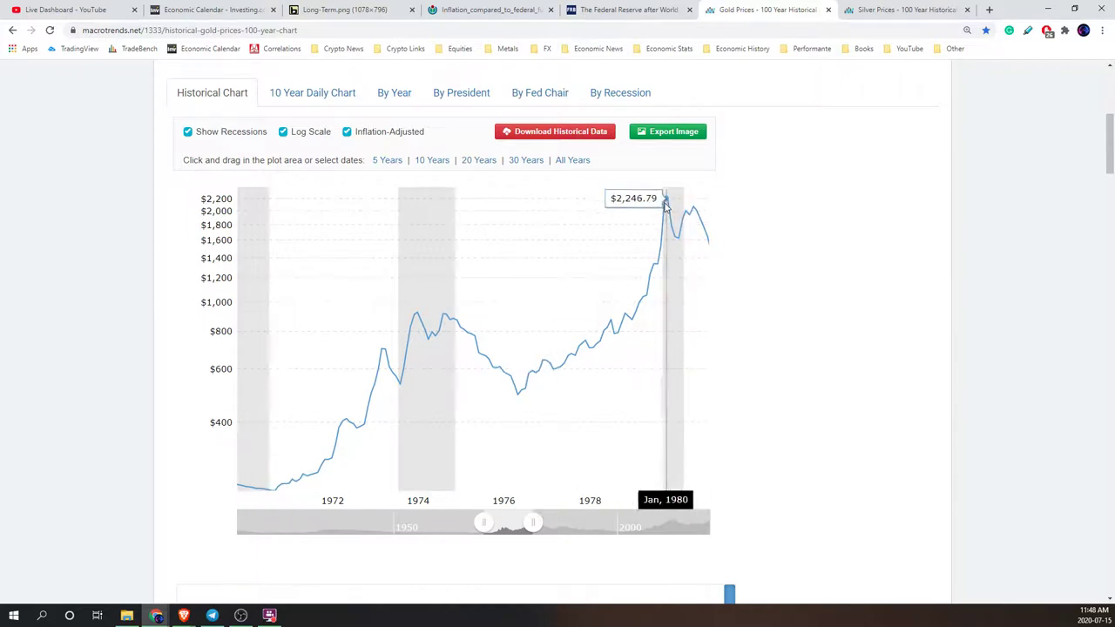
click(871, 10)
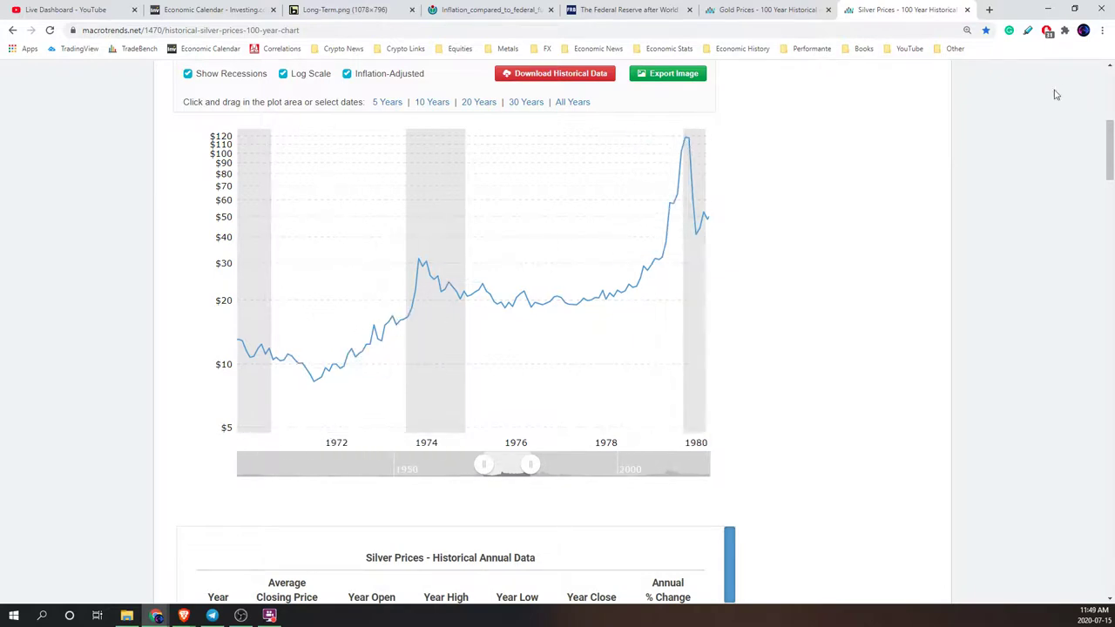
Step: Return to the Dow Jones chart, hide the FEDFUNDS line, and inspect the index alone from the end of WWII to the late 1970s
click(1049, 11)
scroll(515, 299, right, 2)
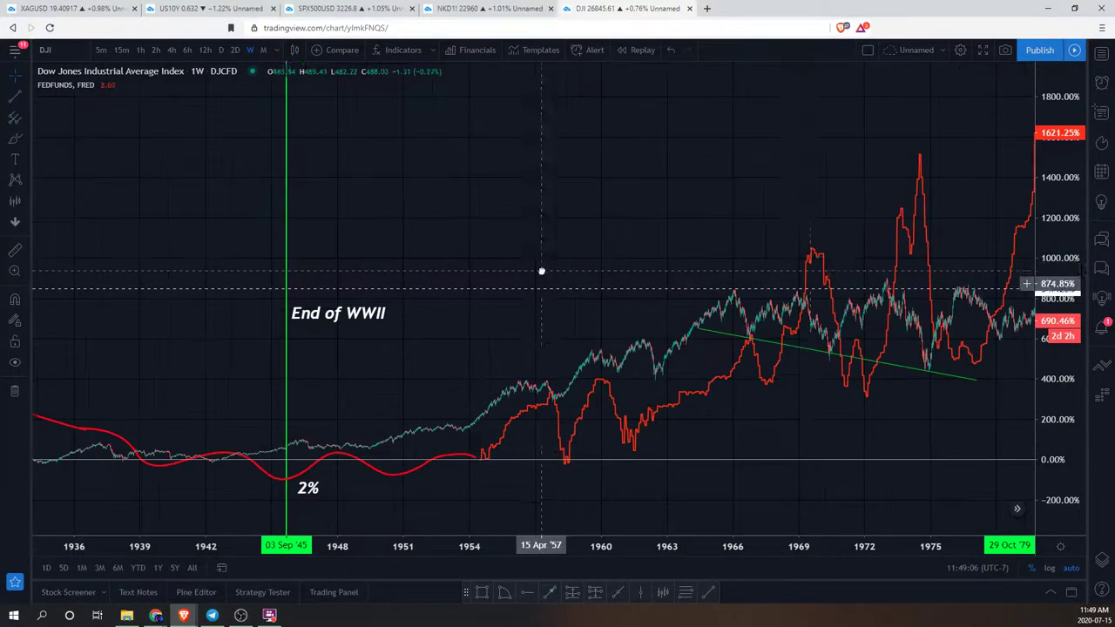
click(108, 85)
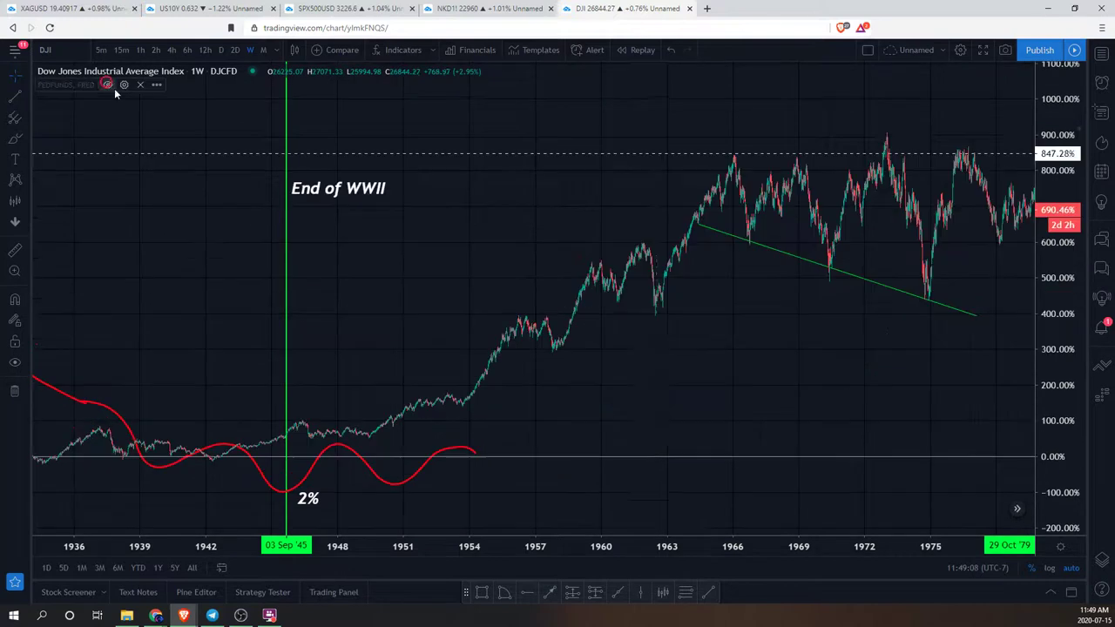
drag(715, 116, 626, 136)
scroll(626, 136, right, 2)
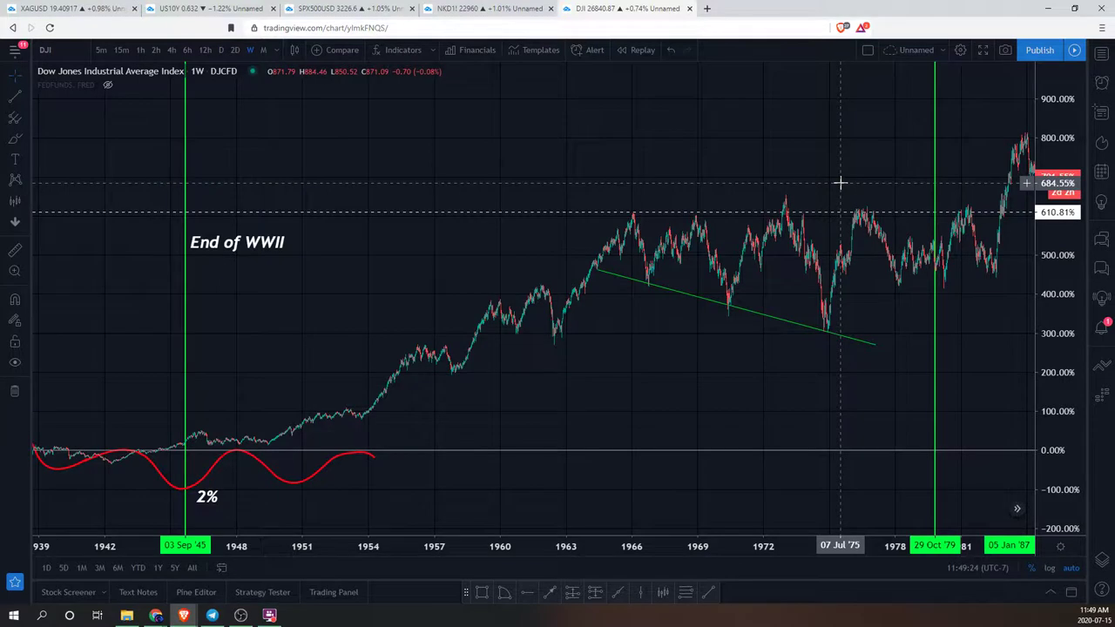
drag(772, 172, 840, 133)
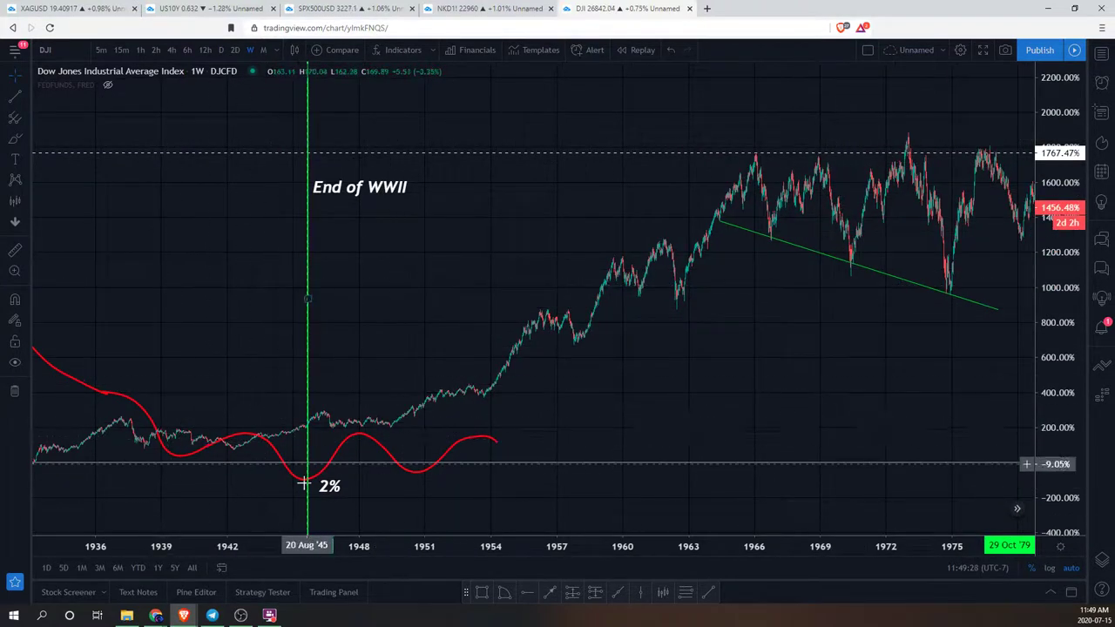
drag(206, 452, 219, 406)
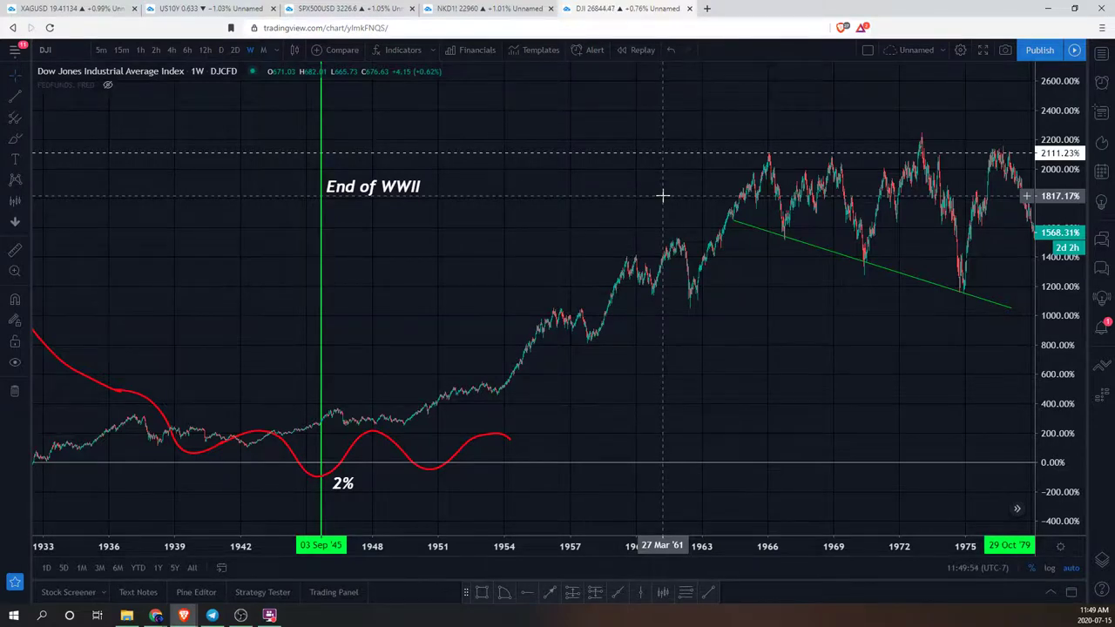
scroll(662, 196, right, 3)
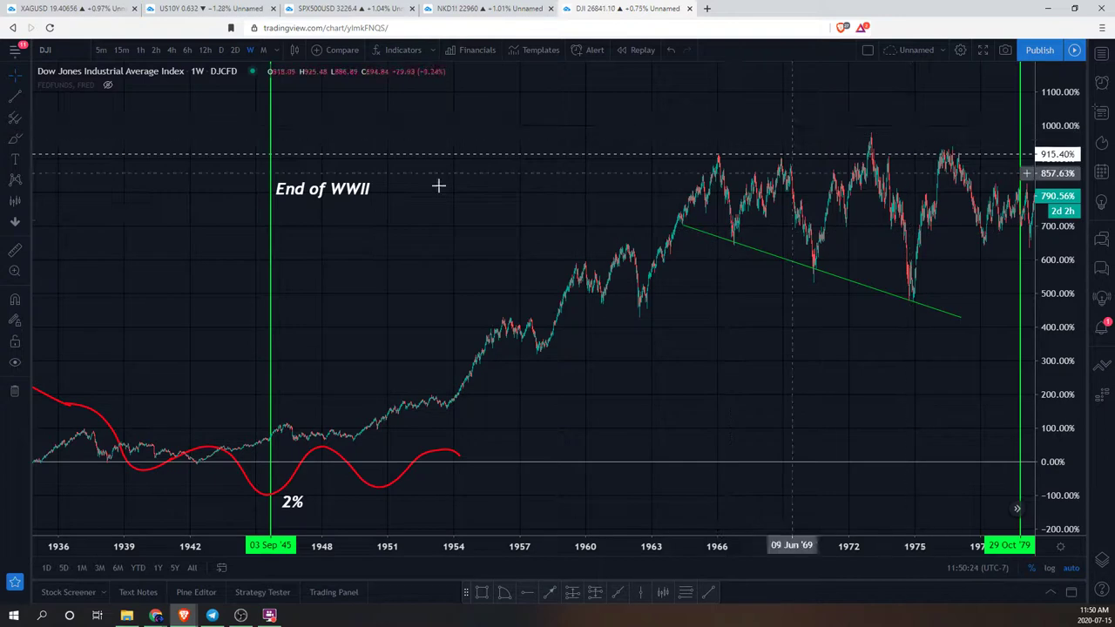
Step: Show the FEDFUNDS line again for comparison, and hide it once more to inspect the Dow's price action up to the 1980s
click(106, 85)
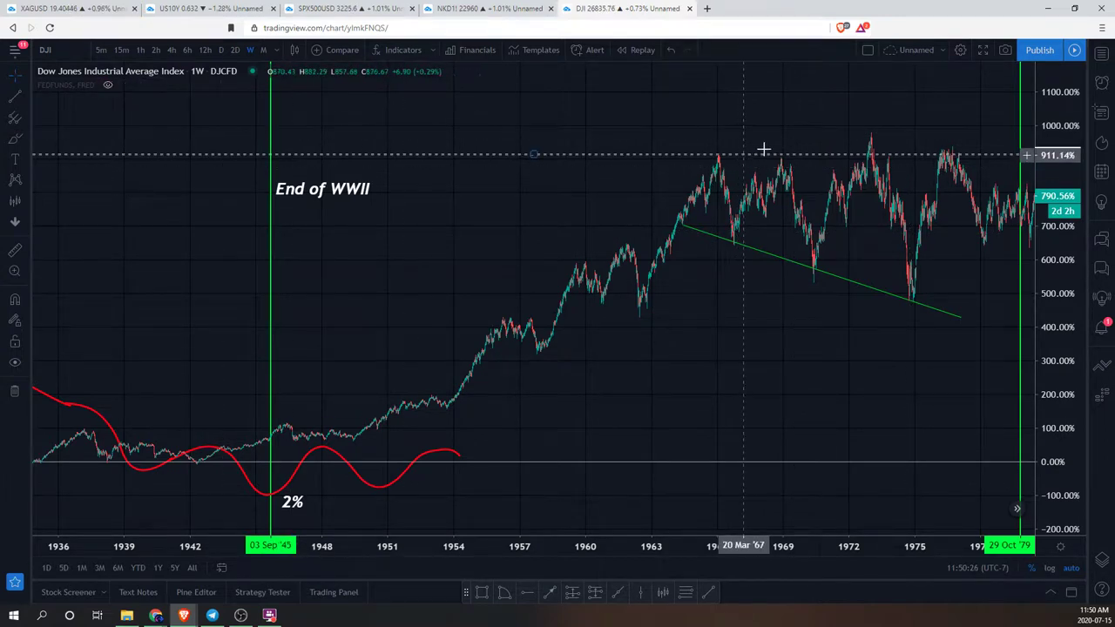
drag(756, 195, 707, 199)
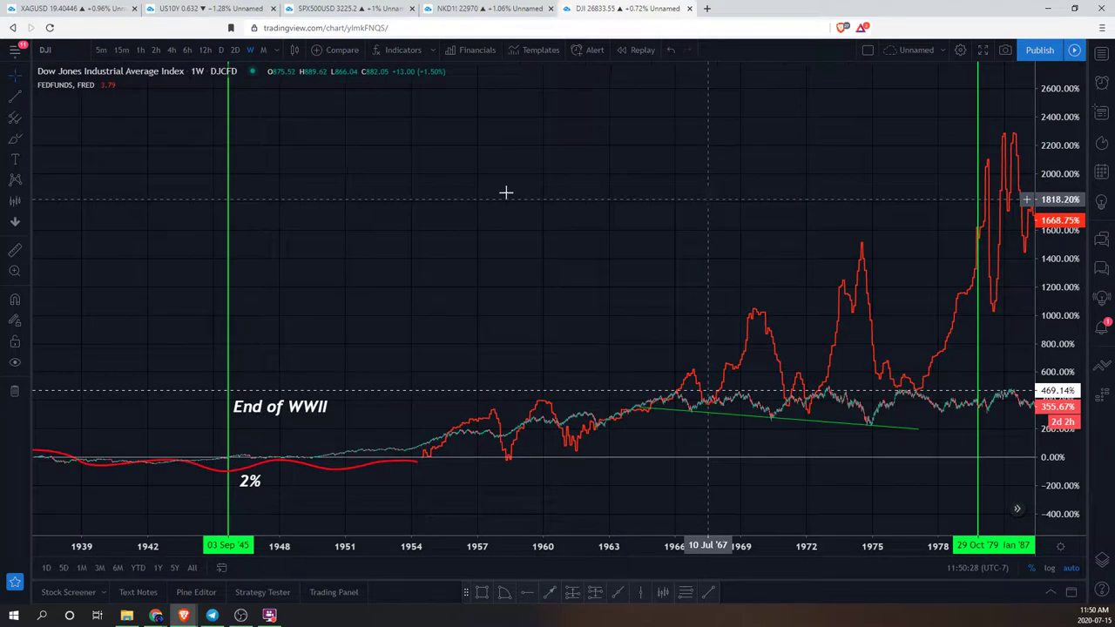
click(108, 86)
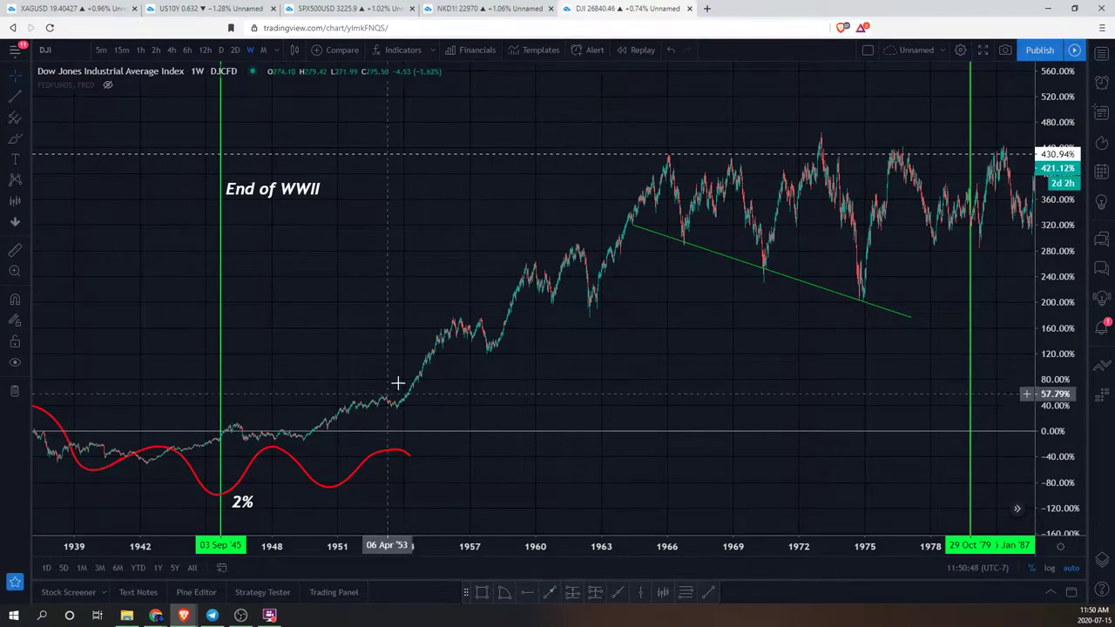
scroll(577, 219, right, 2)
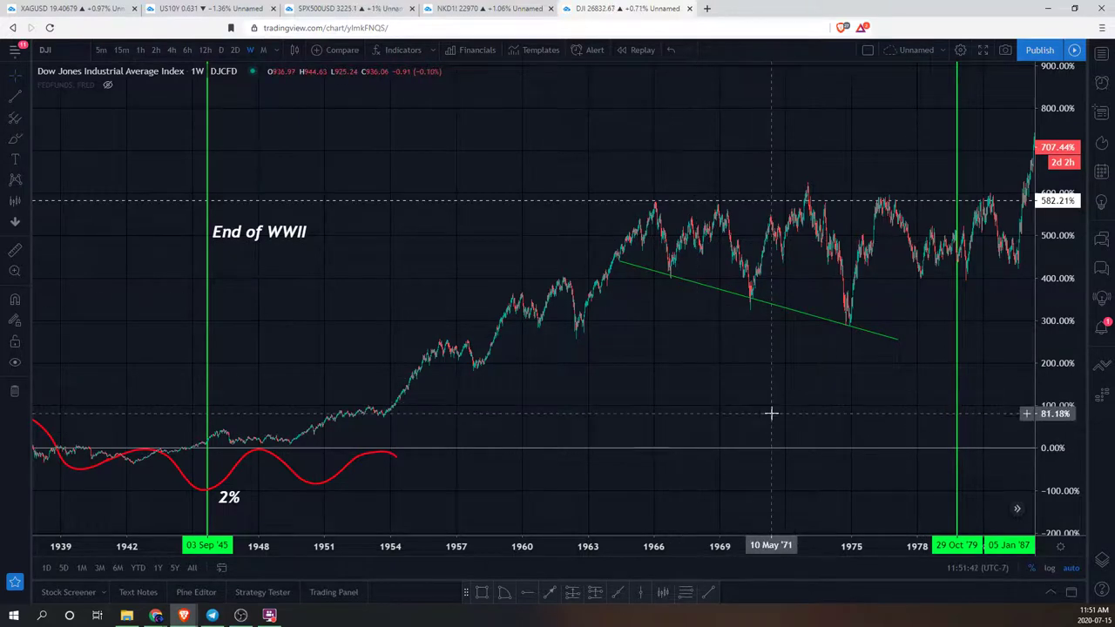
drag(806, 428, 732, 436)
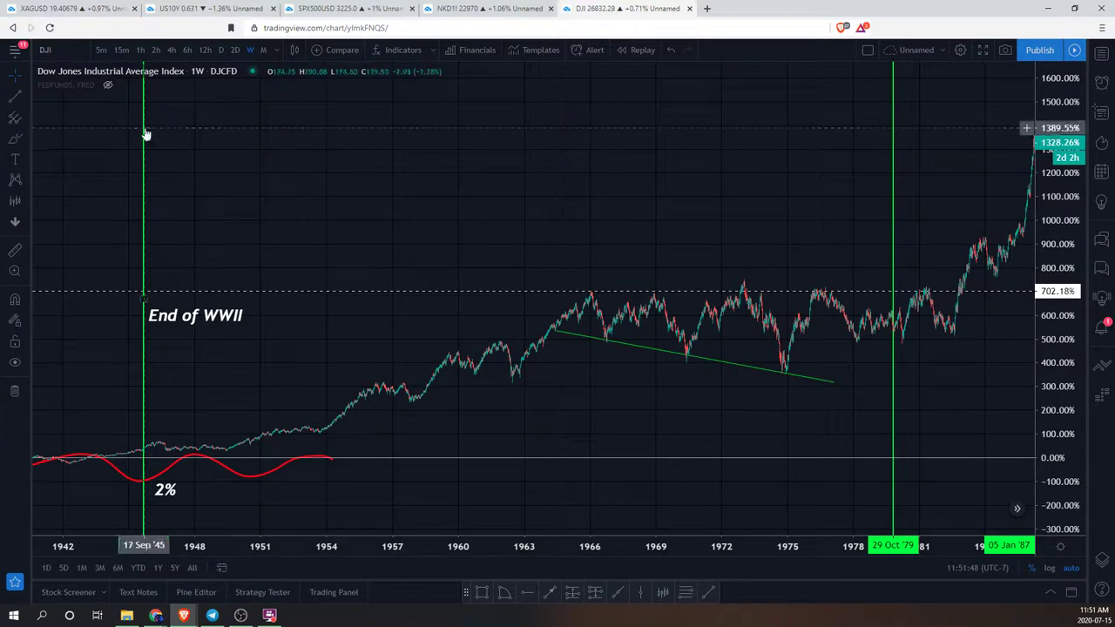
Step: Restore the FEDFUNDS line and move the Volcker Era label above the line's peaks around 1981
click(109, 84)
drag(671, 229, 359, 238)
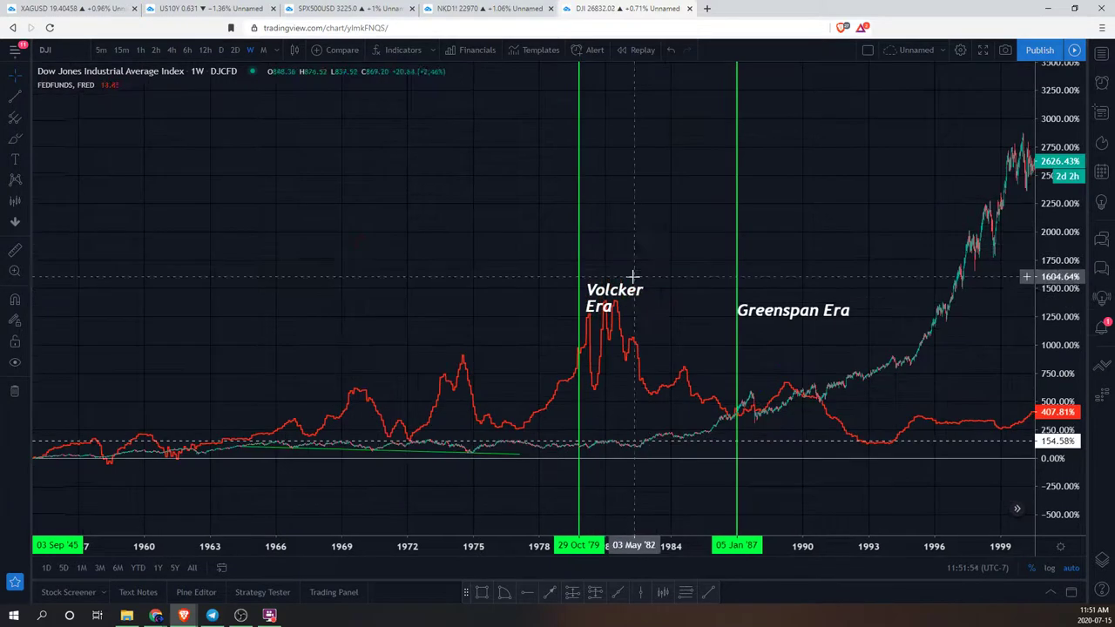
drag(613, 288, 610, 229)
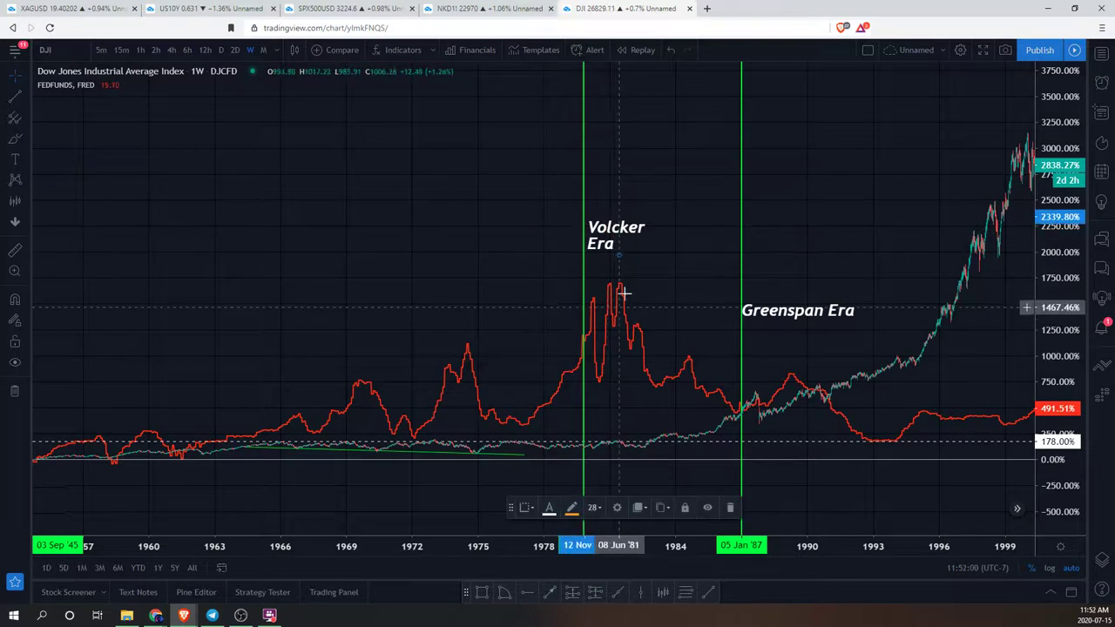
click(553, 277)
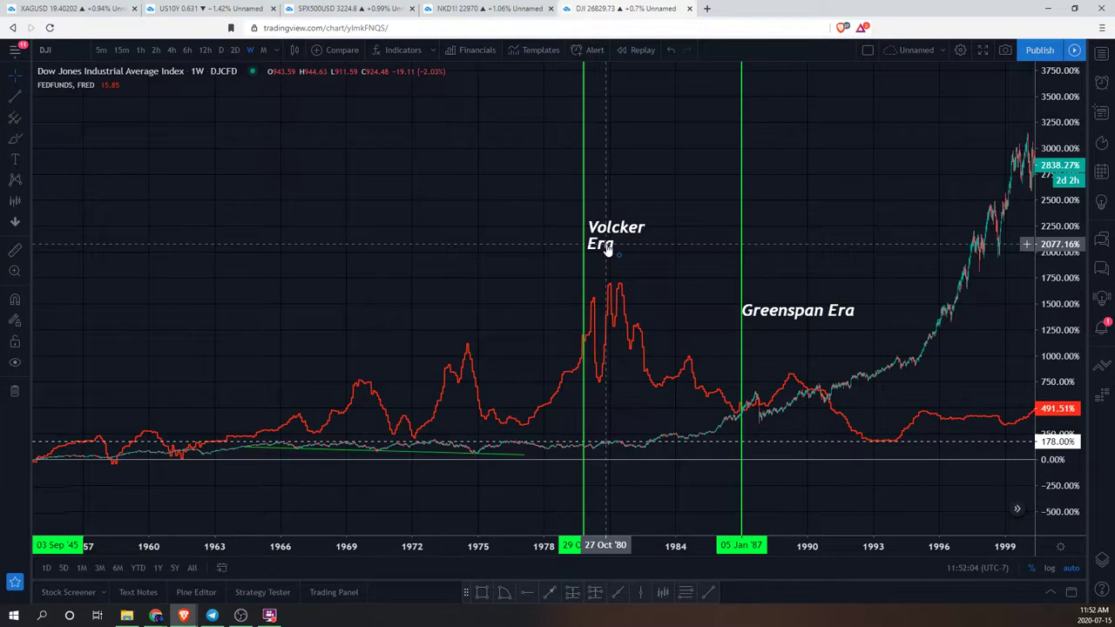
Step: Examine the Dow against the FEDFUNDS line from the 1930s and WWII through the Volcker and Greenspan eras
drag(682, 301, 738, 230)
scroll(843, 195, right, 2)
scroll(848, 249, right, 3)
drag(854, 332, 419, 248)
drag(497, 266, 674, 229)
scroll(675, 229, down, 2)
scroll(532, 416, down, 1)
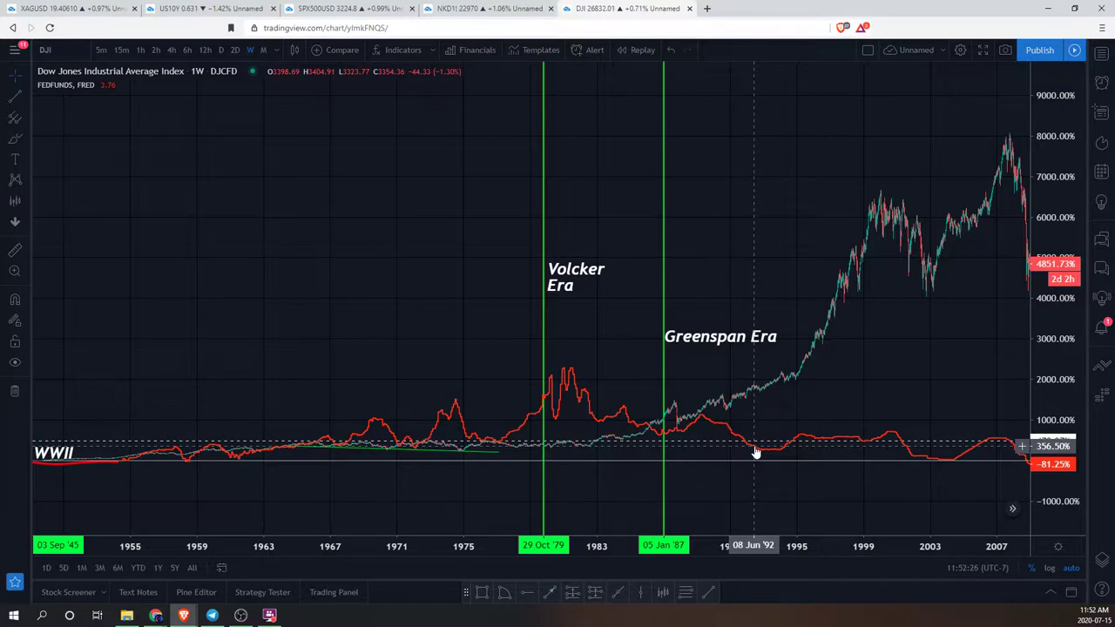
drag(528, 263, 717, 244)
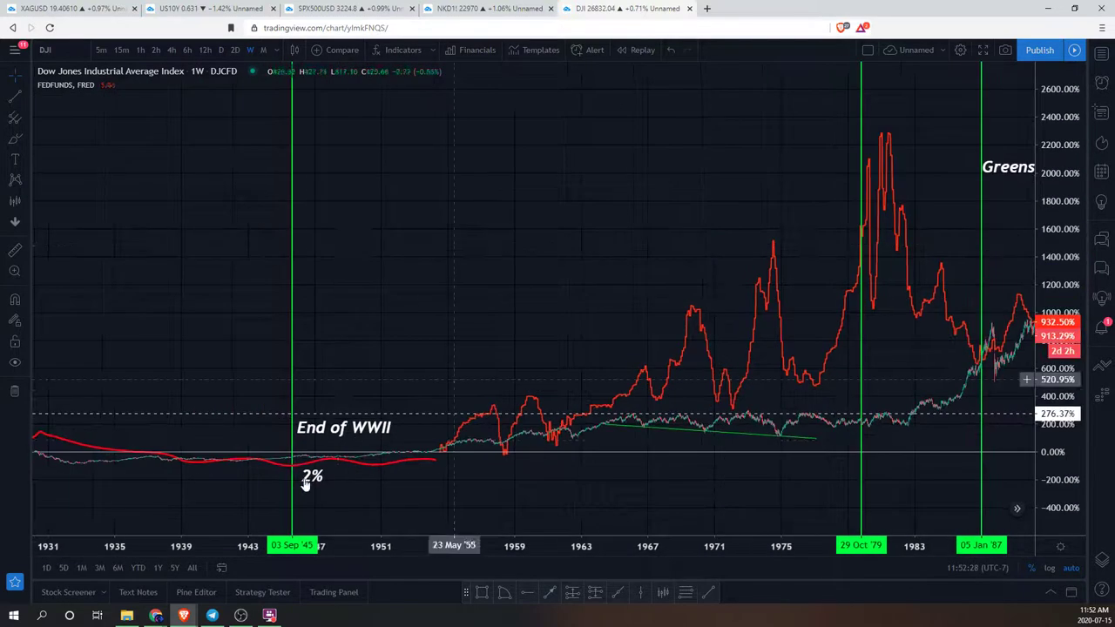
drag(329, 307, 523, 401)
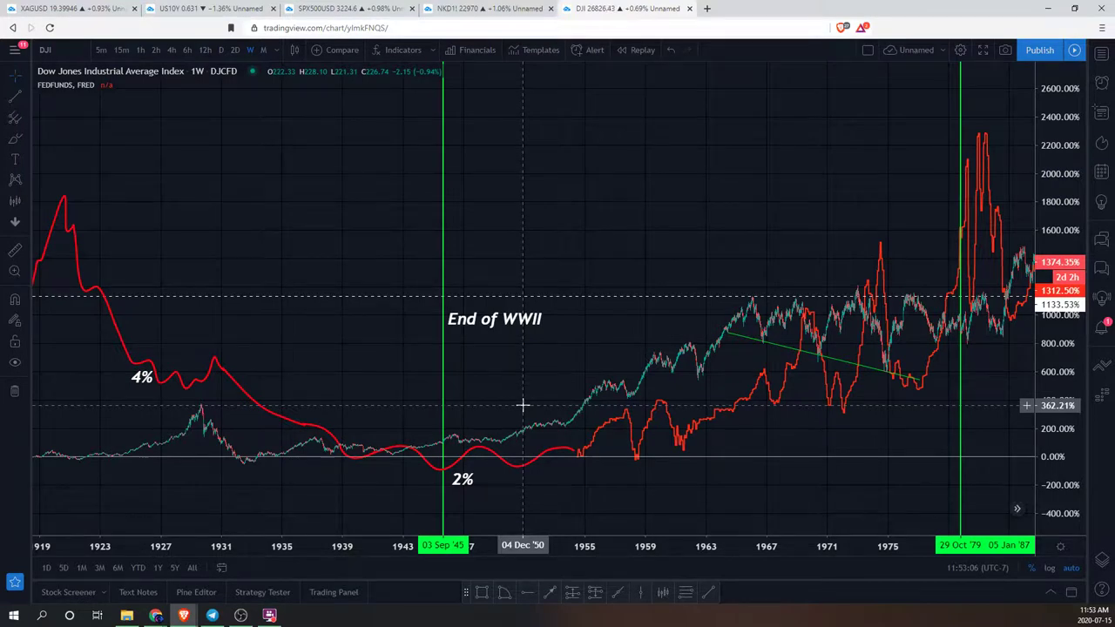
Step: Move the white bars pattern from the future area onto the Dow's price history, starting at about July 1983
drag(801, 162, 615, 200)
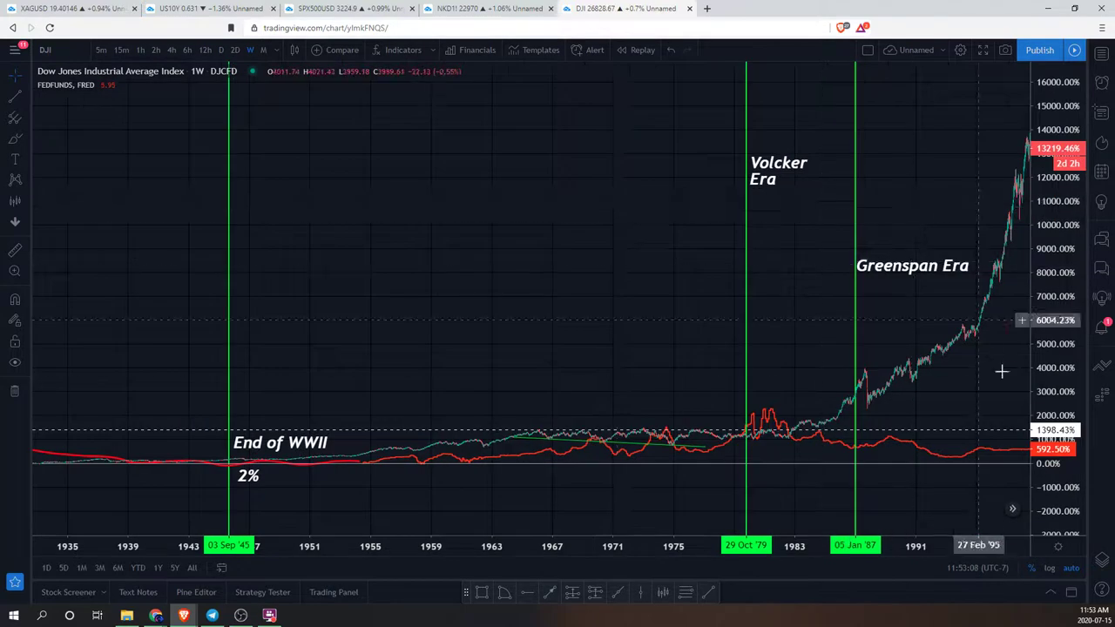
drag(1003, 366, 796, 400)
scroll(796, 400, right, 5)
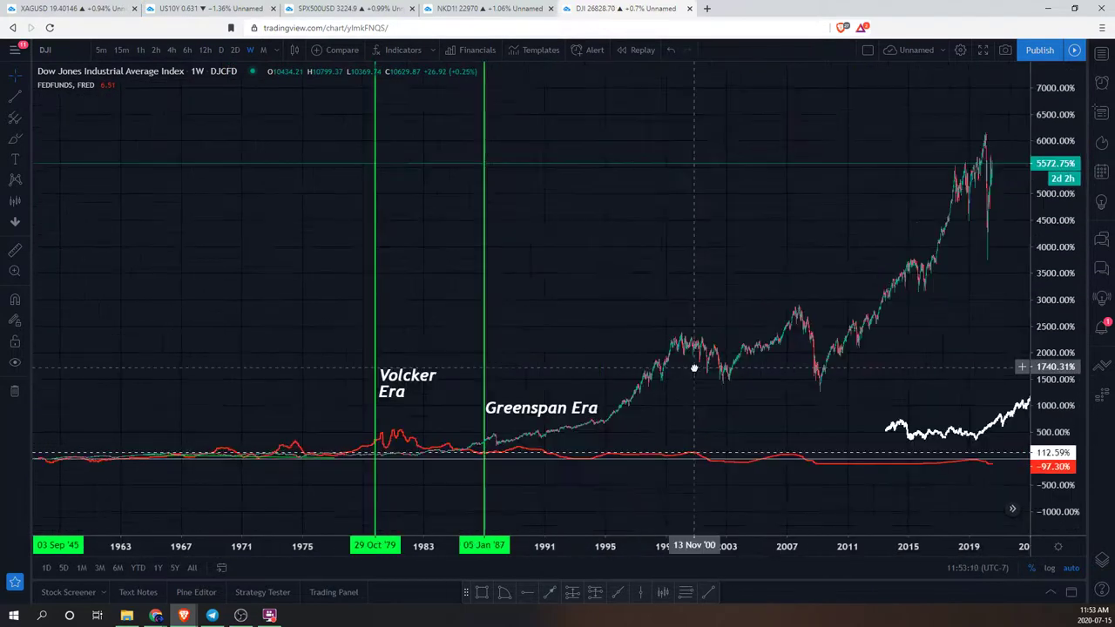
drag(734, 270, 470, 287)
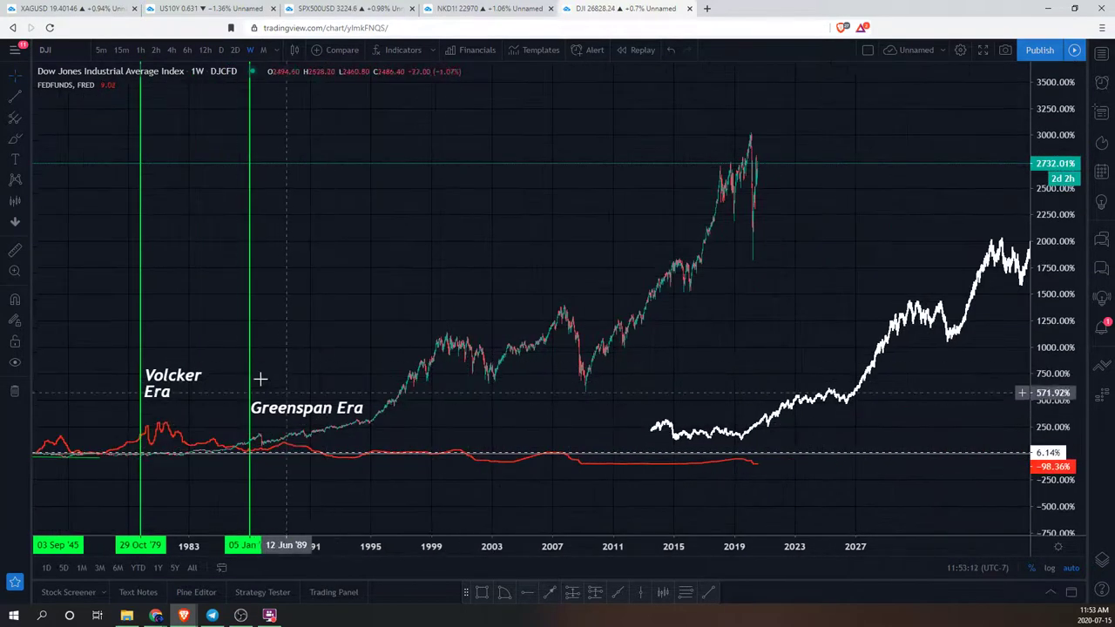
mouse_move(788, 402)
mouse_down()
mouse_move(363, 401)
mouse_move(343, 414)
mouse_up()
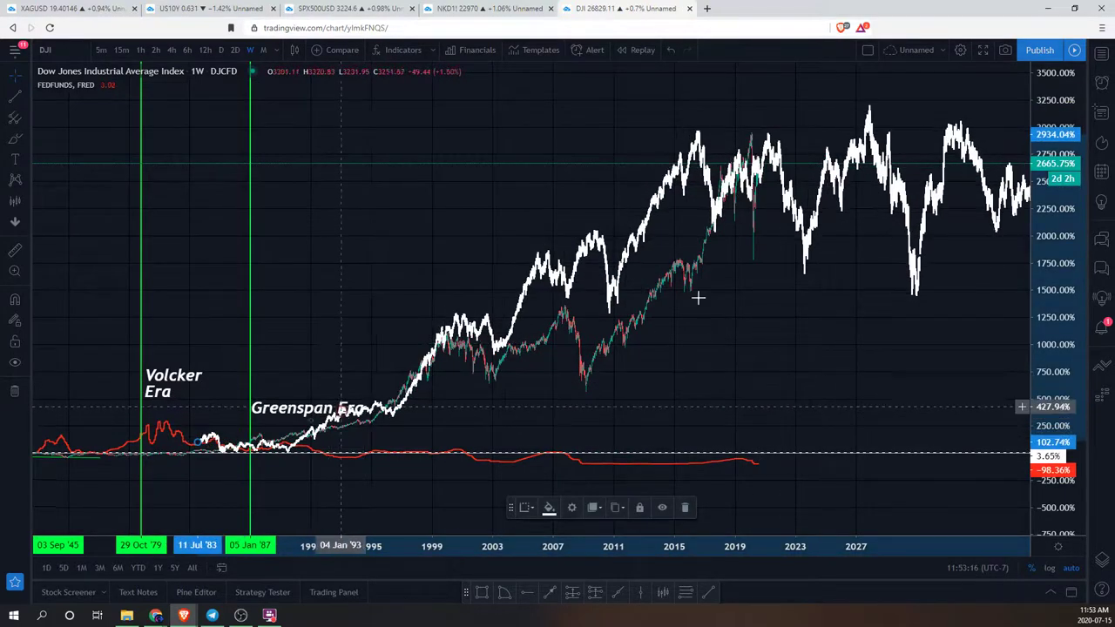
Step: Shift the white bars pattern forward in time so that it starts at about 1992
scroll(440, 244, left, 3)
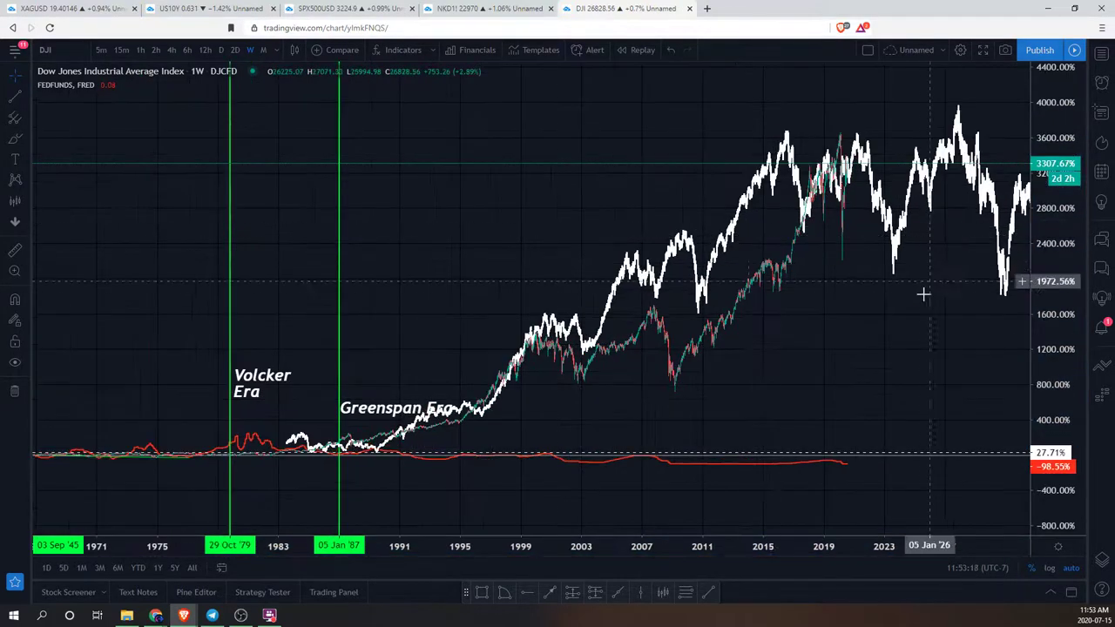
scroll(707, 299, right, 6)
drag(707, 181, 721, 192)
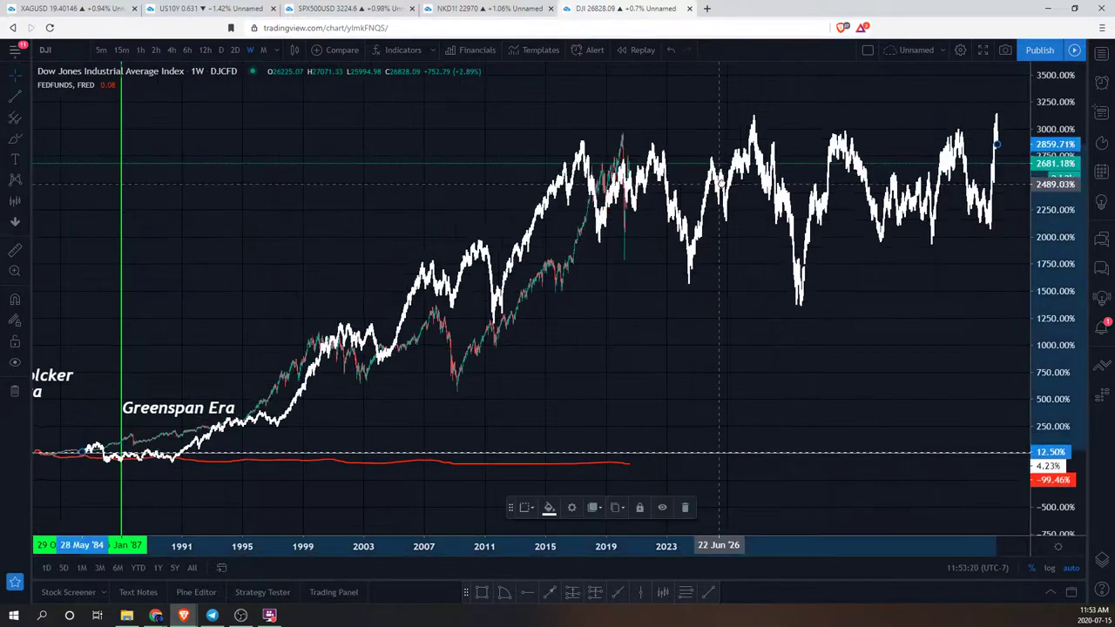
mouse_move(651, 174)
mouse_down()
mouse_move(752, 161)
mouse_move(567, 161)
mouse_move(615, 139)
mouse_move(737, 161)
mouse_up()
Step: Review the FEDFUNDS peaks up to the Volcker Era, and reposition the white bars pattern to start around 1986–1987 beside the Greenspan Era line
drag(258, 288, 778, 244)
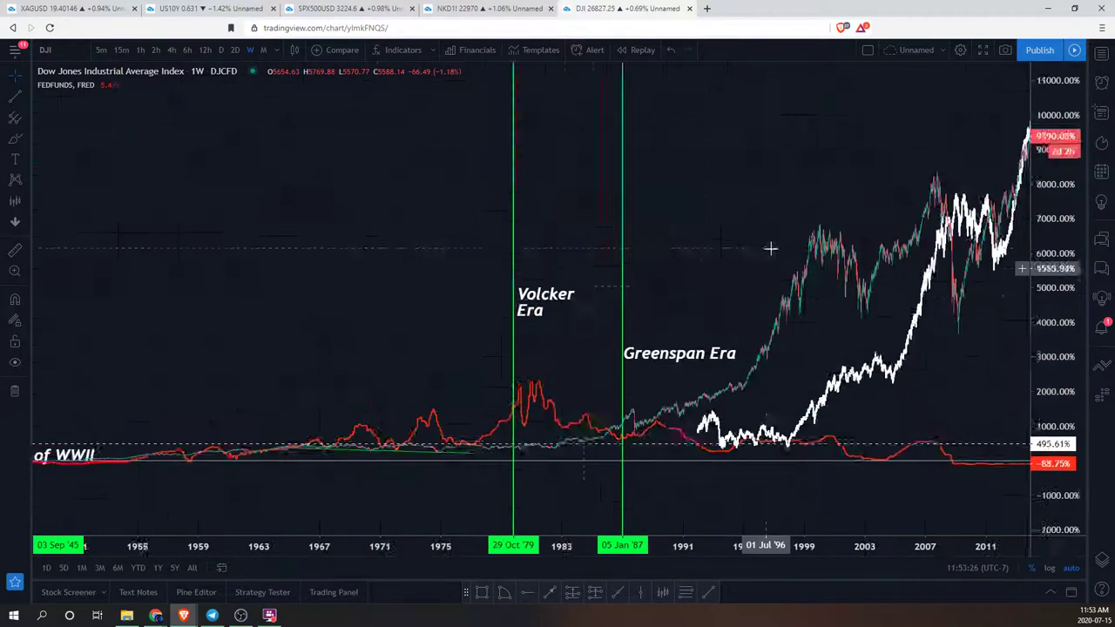
drag(192, 306, 548, 261)
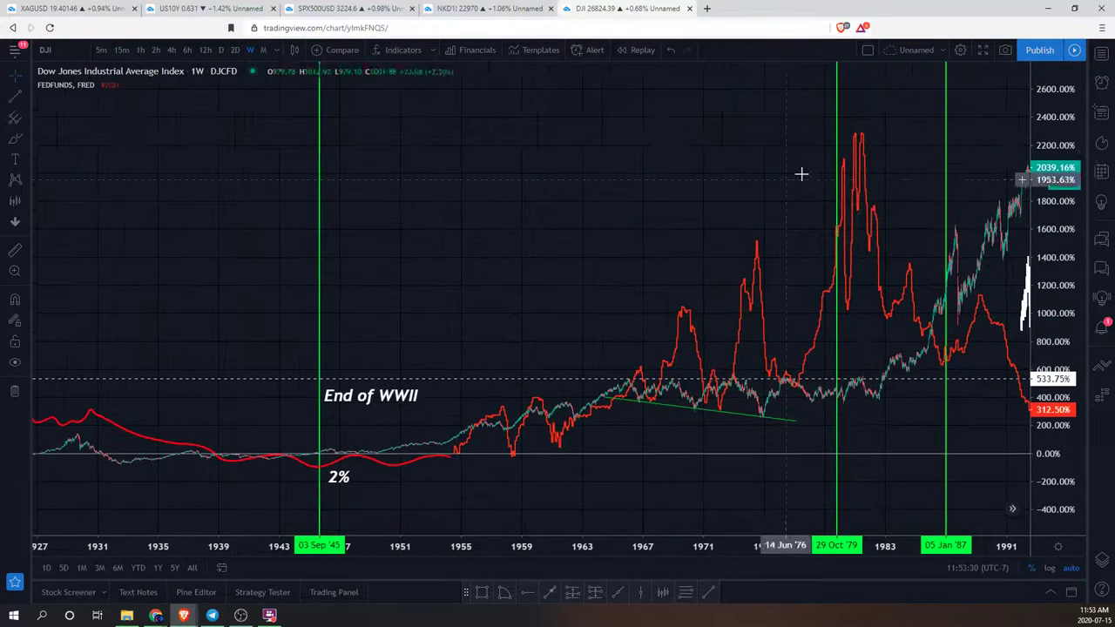
click(837, 135)
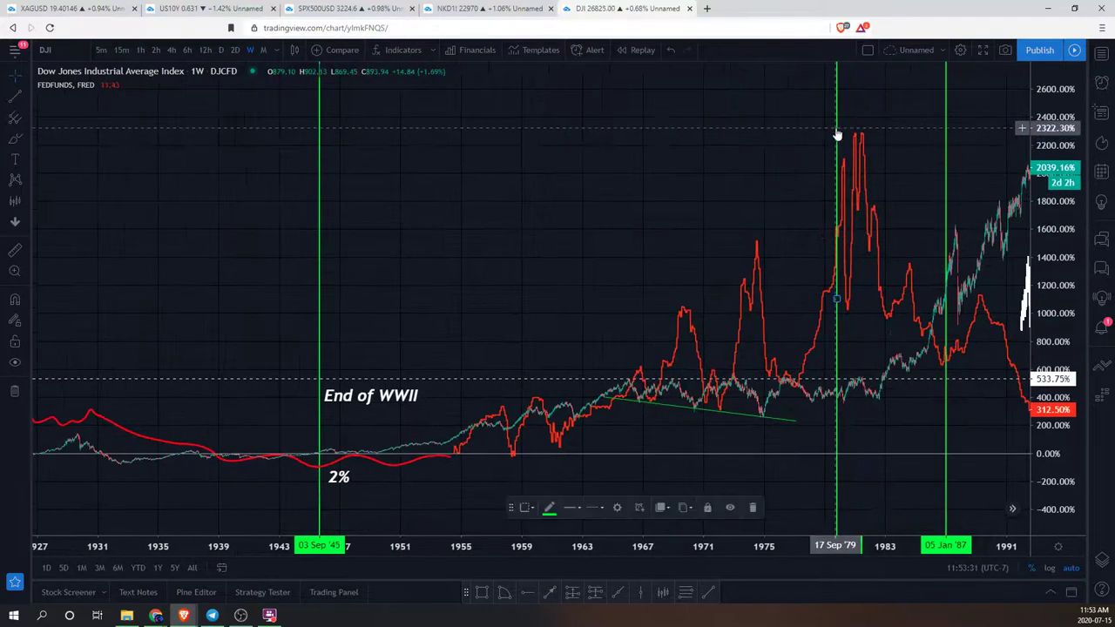
click(757, 162)
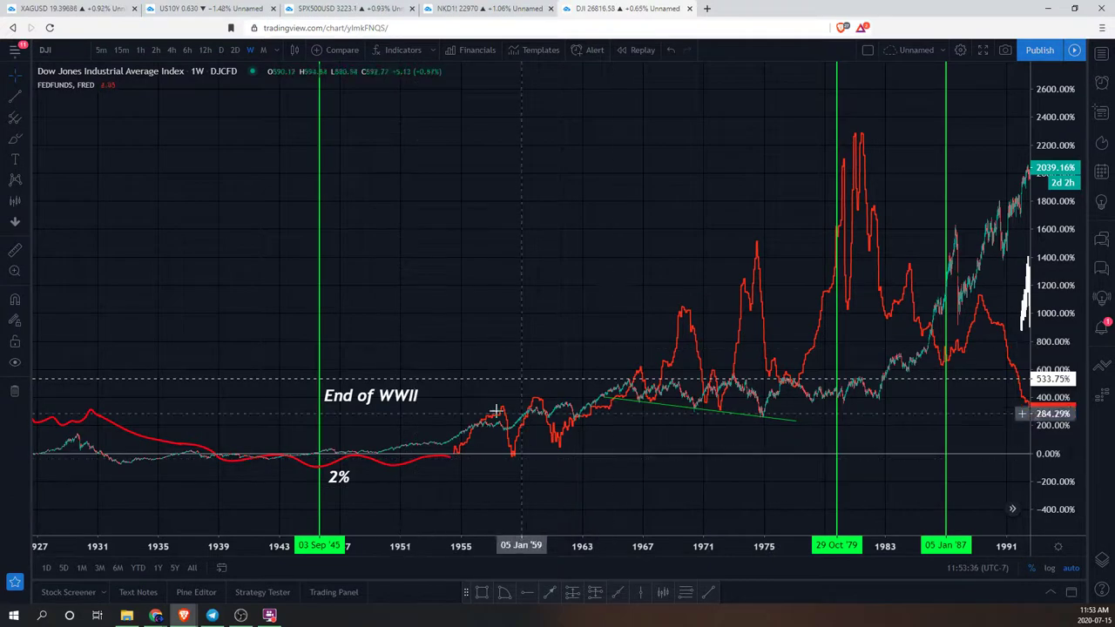
mouse_move(642, 311)
mouse_down()
mouse_move(580, 249)
mouse_move(224, 319)
mouse_move(811, 241)
mouse_move(456, 277)
mouse_up()
click(689, 248)
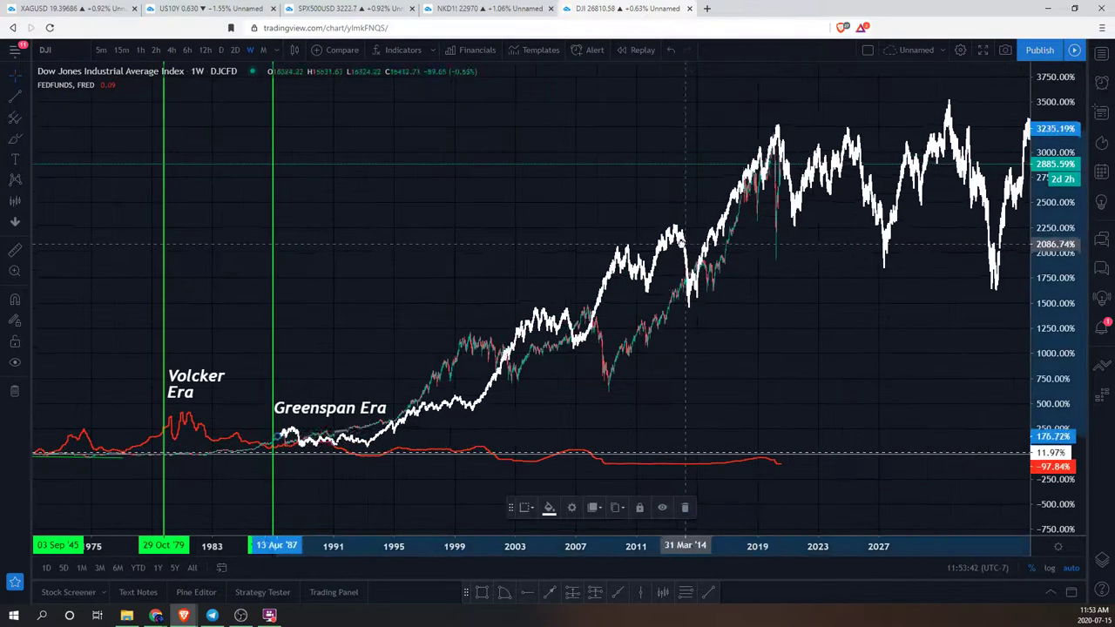
drag(688, 243, 674, 246)
Step: Move the white bars pattern back to start at about November 1982, overlaying its first plateau on the Dow's 2000–2003 top and dip
drag(345, 321, 739, 375)
scroll(668, 340, up, 2)
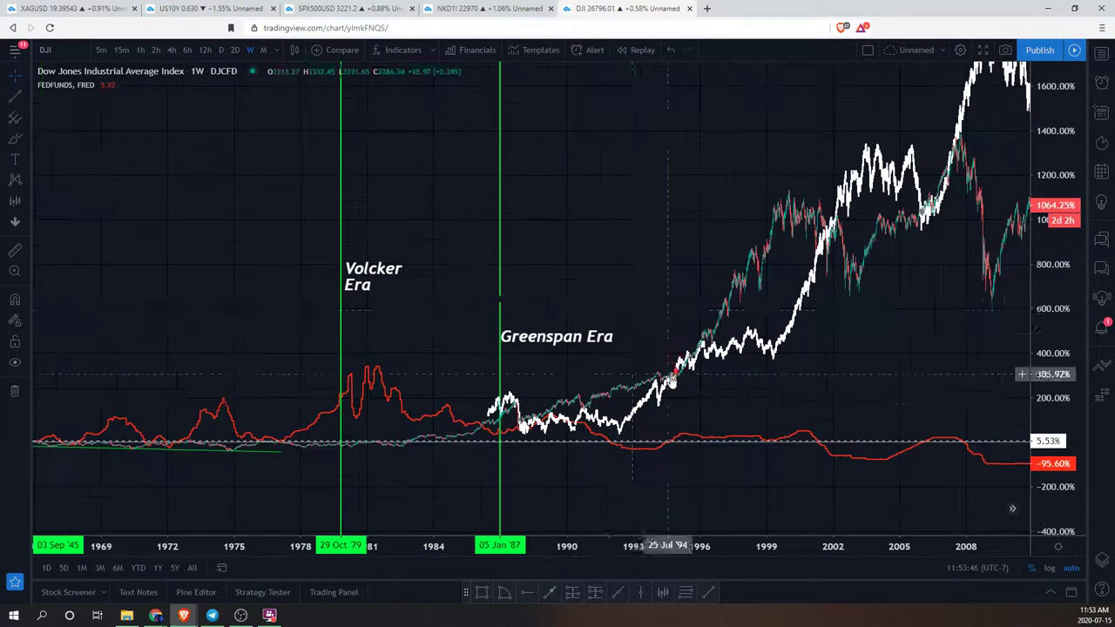
drag(448, 427, 360, 480)
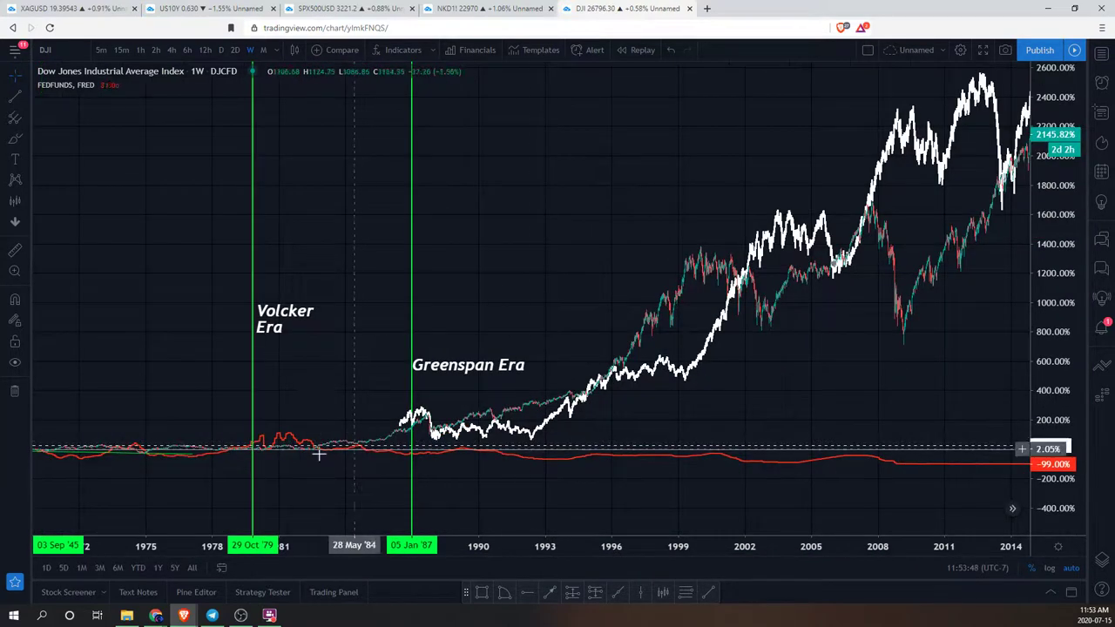
drag(729, 162, 617, 205)
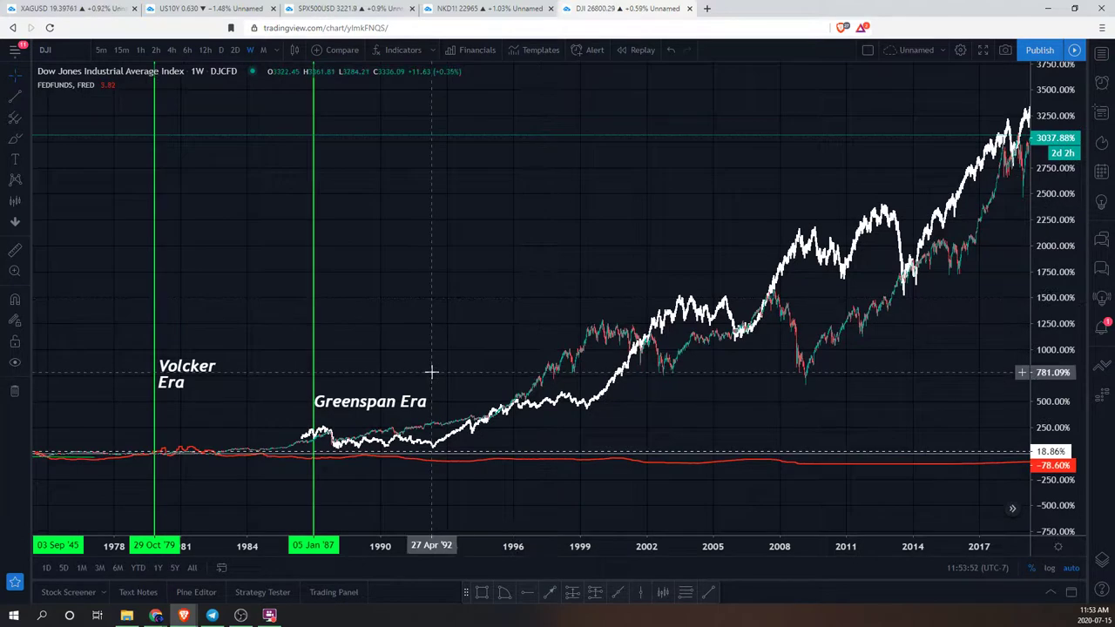
mouse_move(702, 326)
mouse_down()
mouse_move(509, 354)
mouse_move(538, 357)
mouse_up()
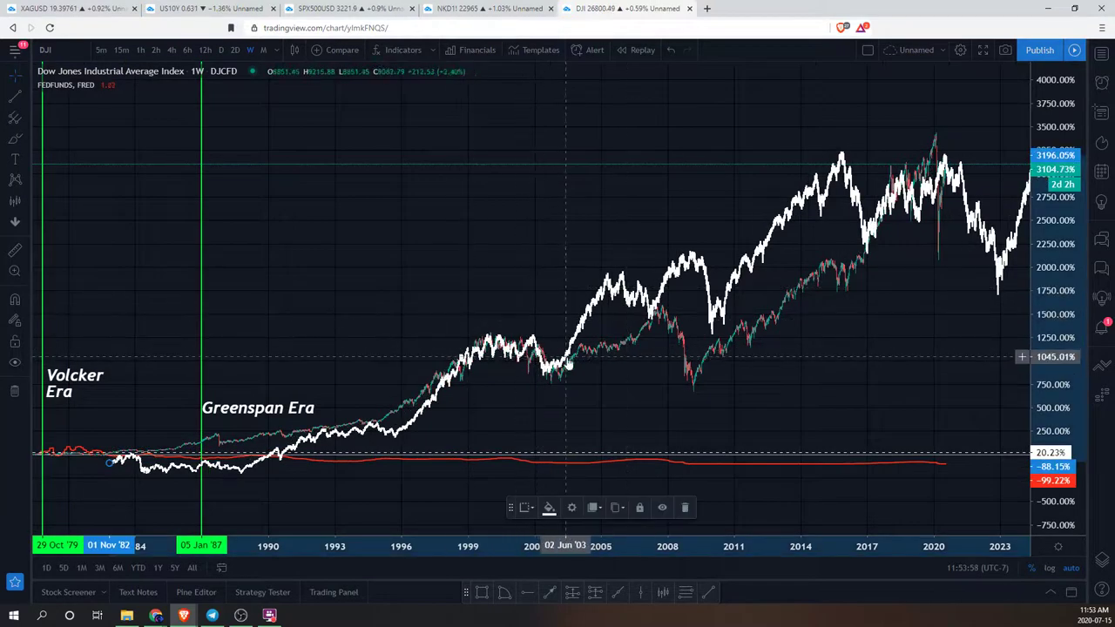
Step: Shift the white bars pattern forward so that its peak and sharp drop overlay the Dow's 2008 crash
mouse_move(635, 299)
mouse_down()
mouse_move(766, 310)
mouse_move(677, 331)
mouse_move(902, 359)
mouse_move(722, 366)
mouse_move(742, 331)
mouse_up()
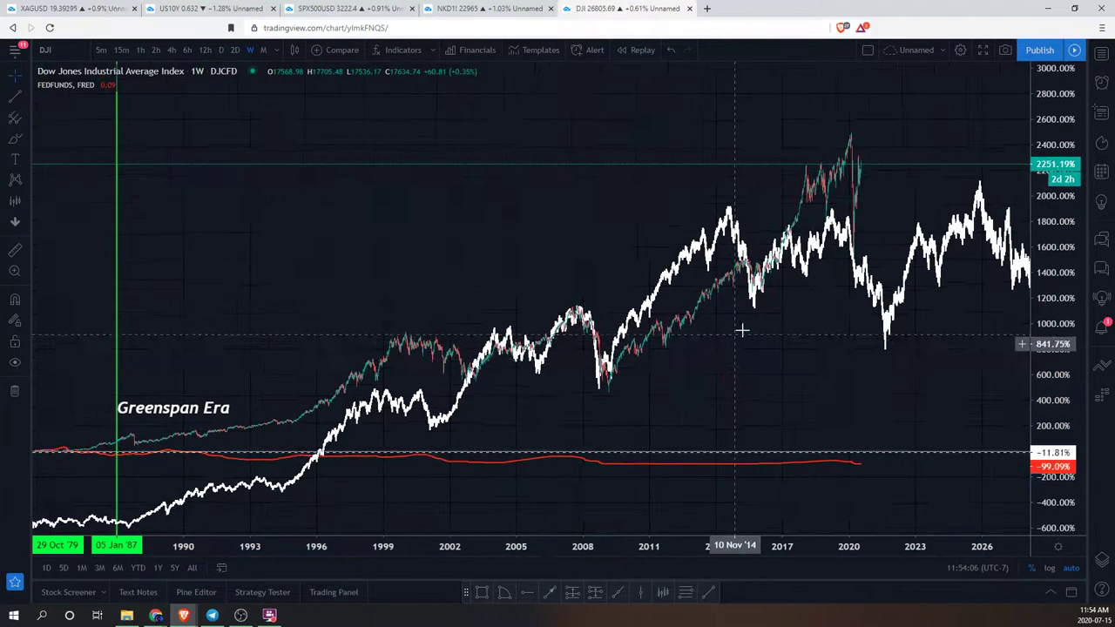
scroll(743, 331, down, 1)
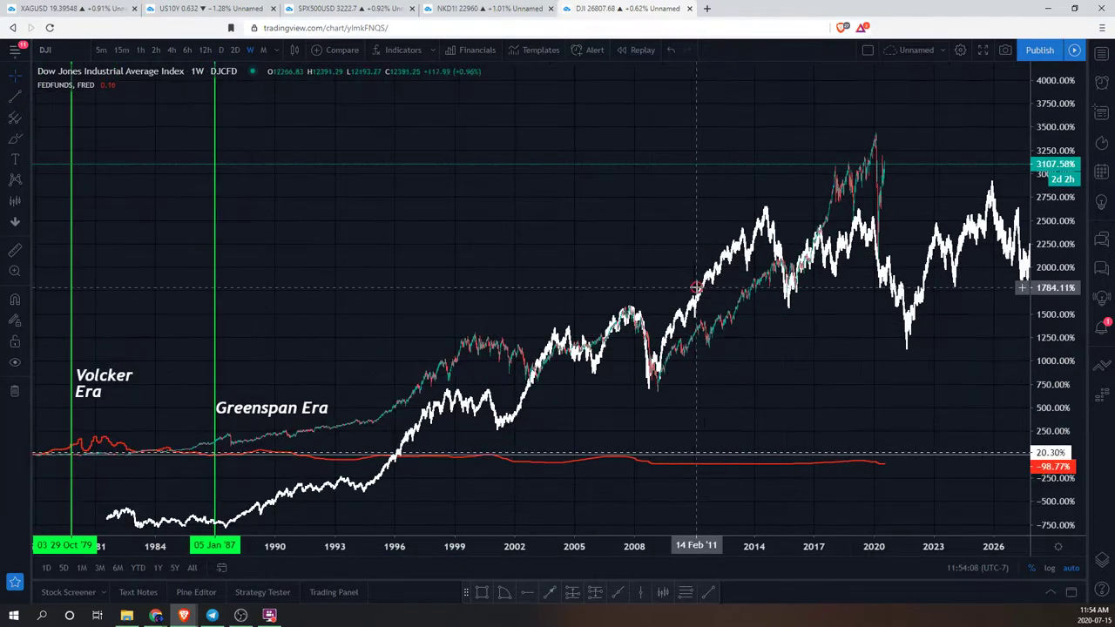
scroll(751, 291, down, 1)
scroll(746, 293, right, 3)
Step: Raise and shift the white bars pattern so that its peak overlays the Dow's 2020 high
mouse_move(746, 294)
mouse_down()
mouse_move(735, 292)
mouse_move(697, 360)
mouse_move(728, 234)
mouse_move(745, 267)
mouse_move(759, 259)
mouse_move(794, 178)
mouse_up()
drag(915, 276, 863, 286)
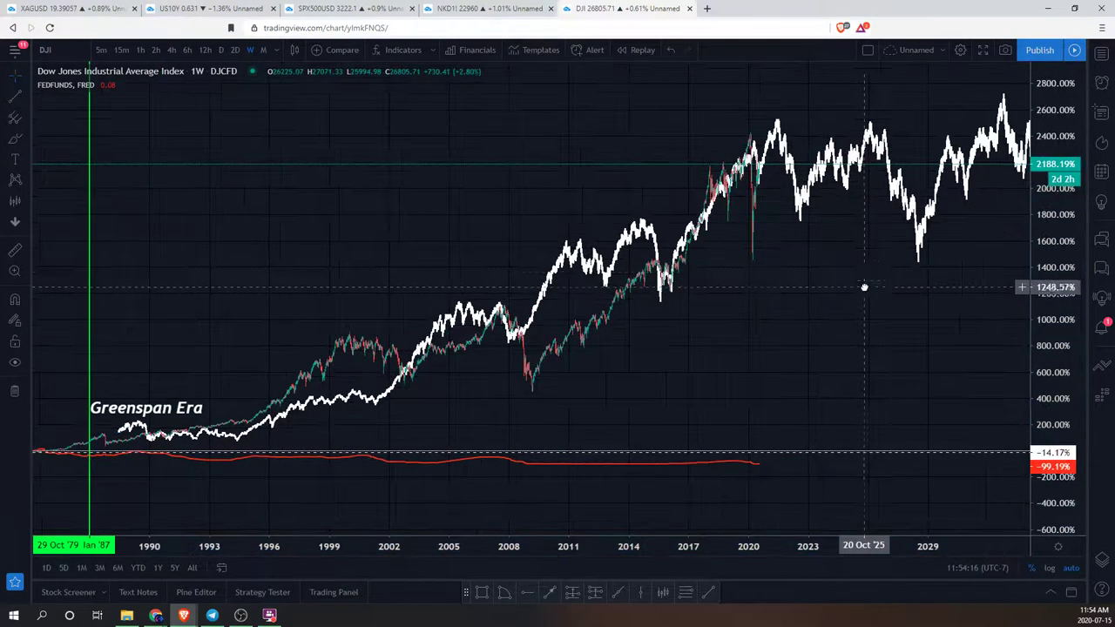
mouse_move(782, 138)
mouse_down()
mouse_move(722, 131)
mouse_move(747, 117)
mouse_move(746, 148)
mouse_move(678, 211)
mouse_move(778, 179)
mouse_move(747, 205)
mouse_move(824, 304)
mouse_move(656, 331)
mouse_move(709, 368)
mouse_move(637, 380)
mouse_move(640, 352)
mouse_move(653, 350)
mouse_up()
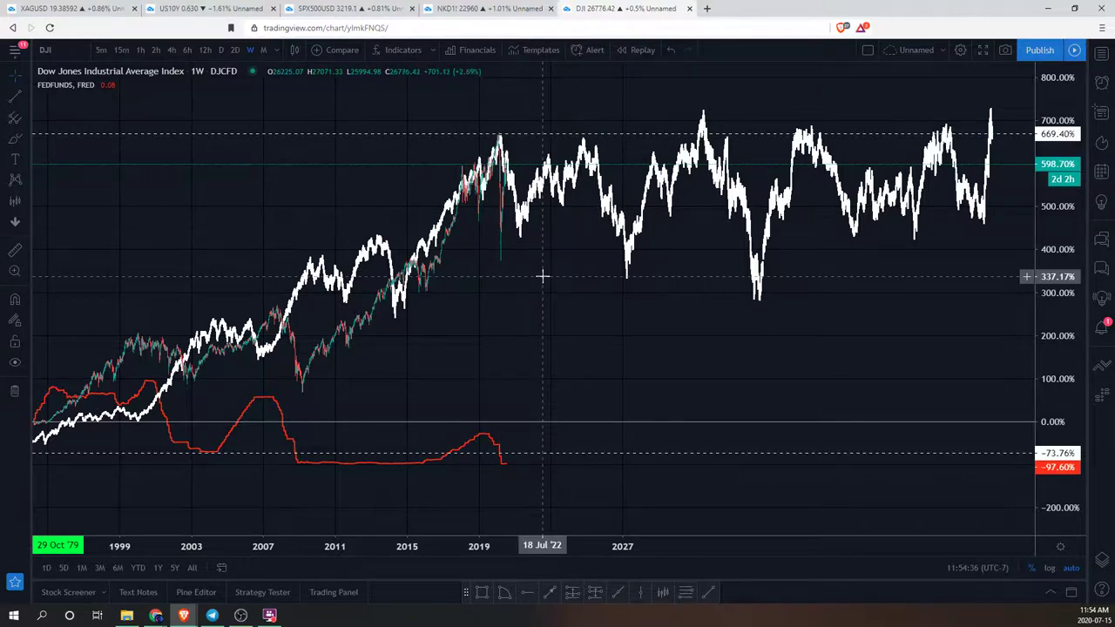
drag(582, 314, 676, 308)
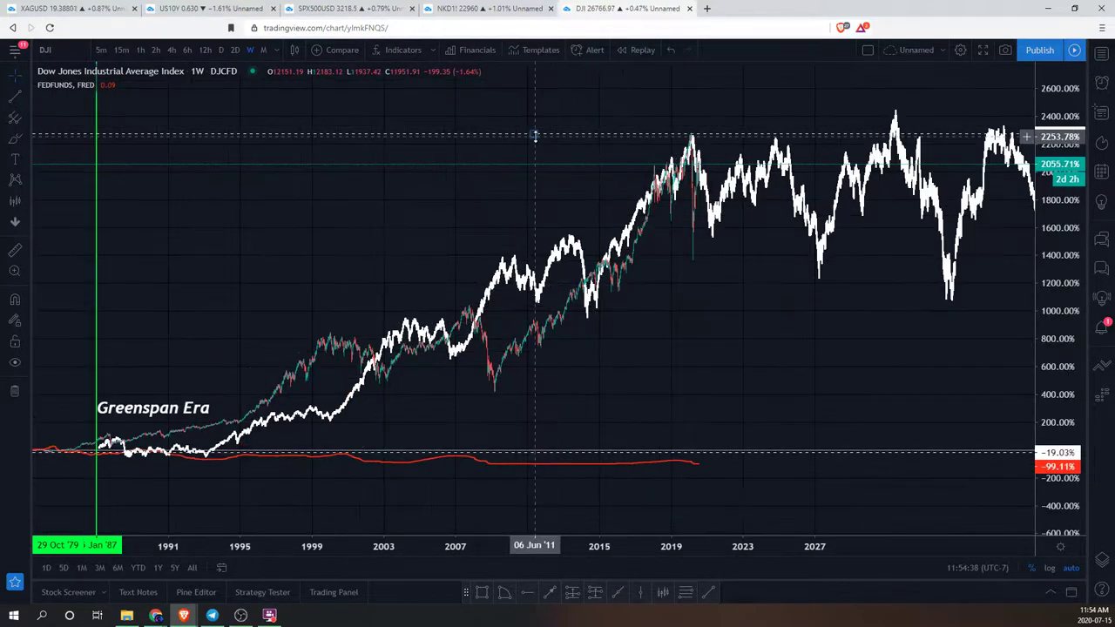
Step: Remove the dashed horizontal line at the Dow's 2020 high, and move the white bars pattern below the Dow, starting at about late 1995
click(535, 136)
click(535, 136)
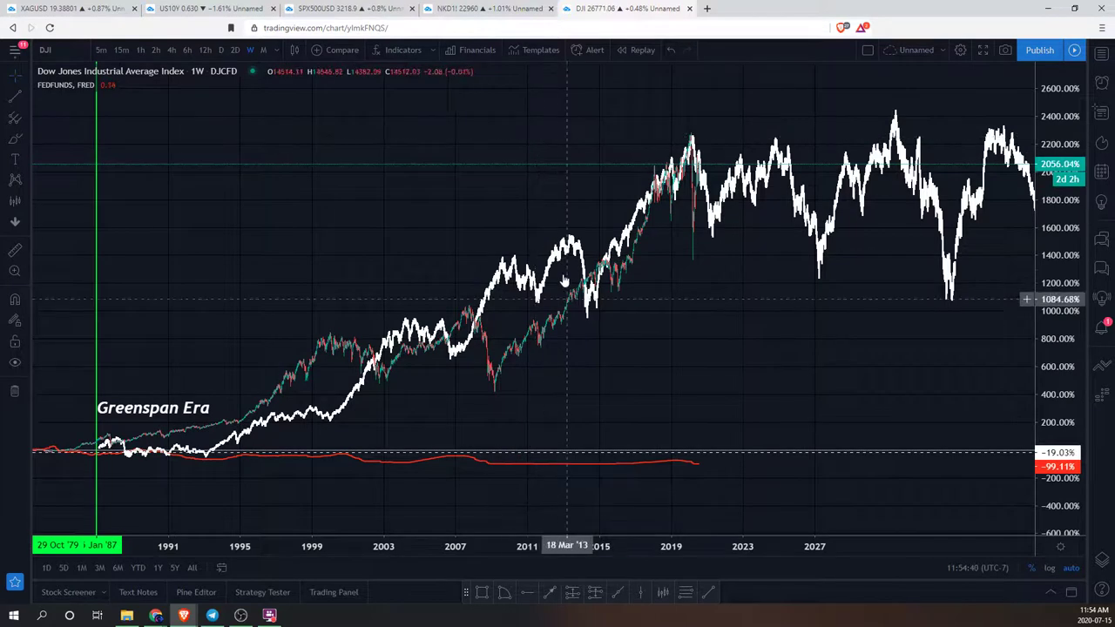
mouse_move(562, 252)
mouse_down()
mouse_move(610, 242)
mouse_move(577, 227)
mouse_move(704, 260)
mouse_move(734, 239)
mouse_up()
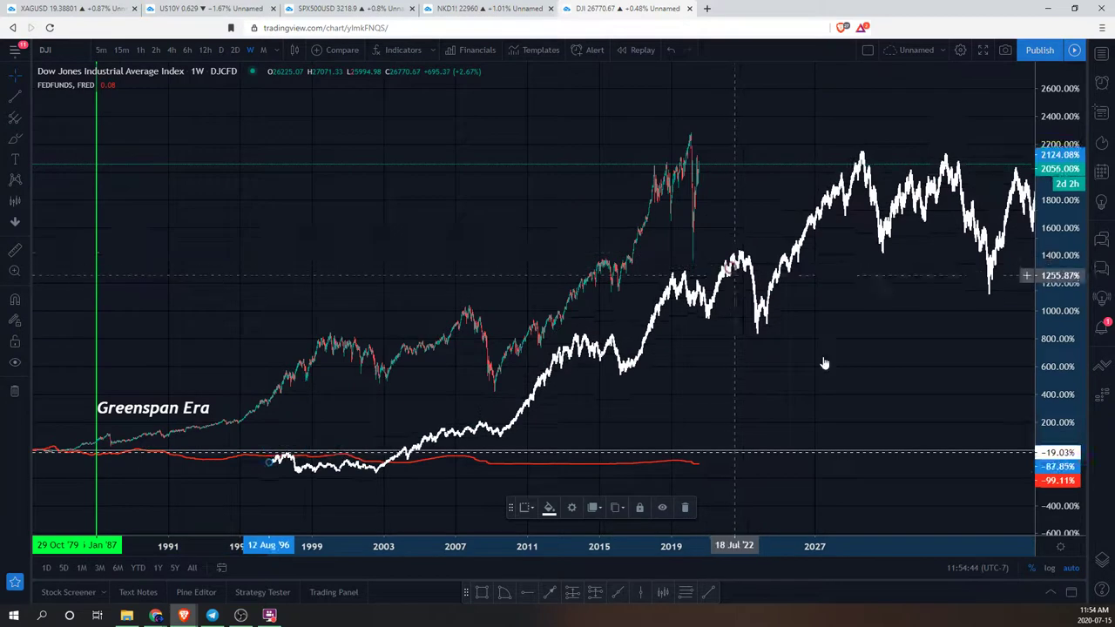
scroll(810, 353, down, 2)
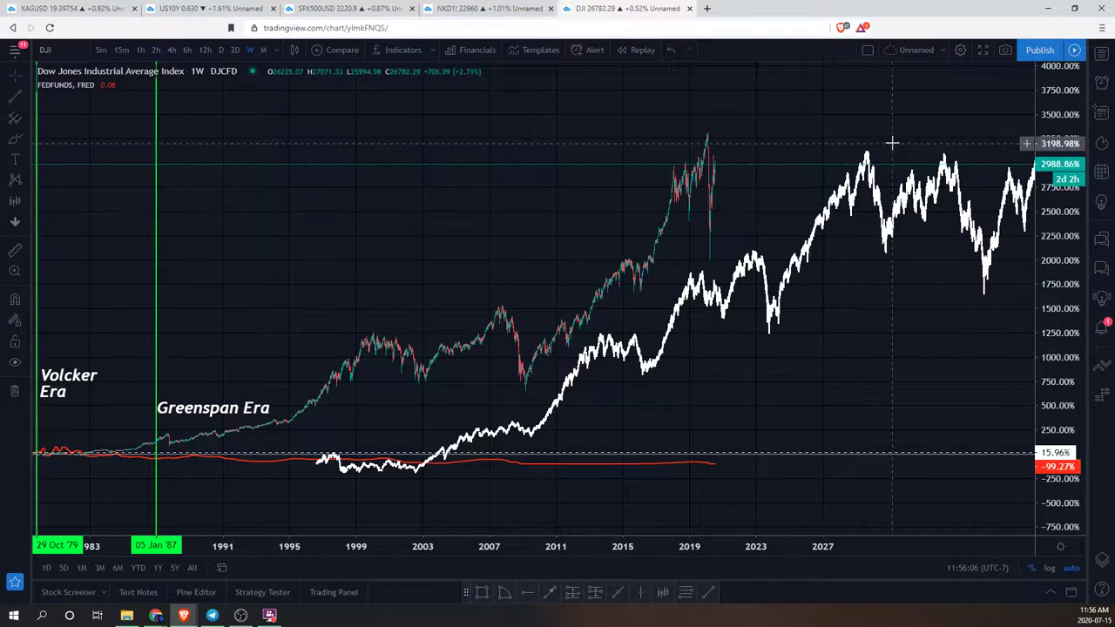
click(869, 161)
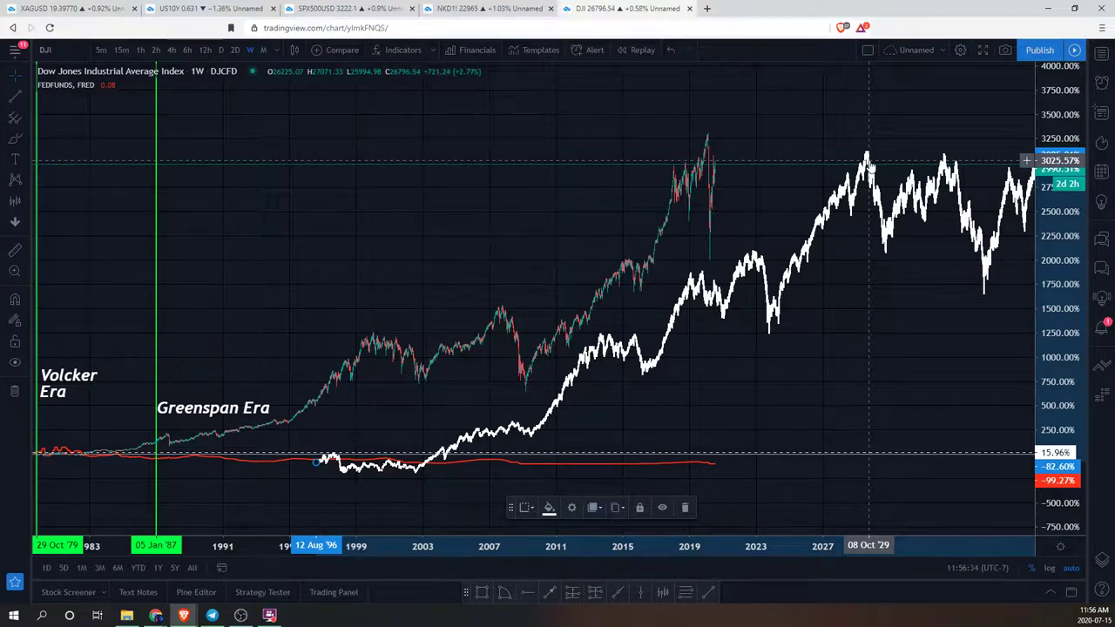
mouse_move(866, 161)
mouse_down()
mouse_move(846, 135)
mouse_move(843, 200)
mouse_move(859, 253)
mouse_up()
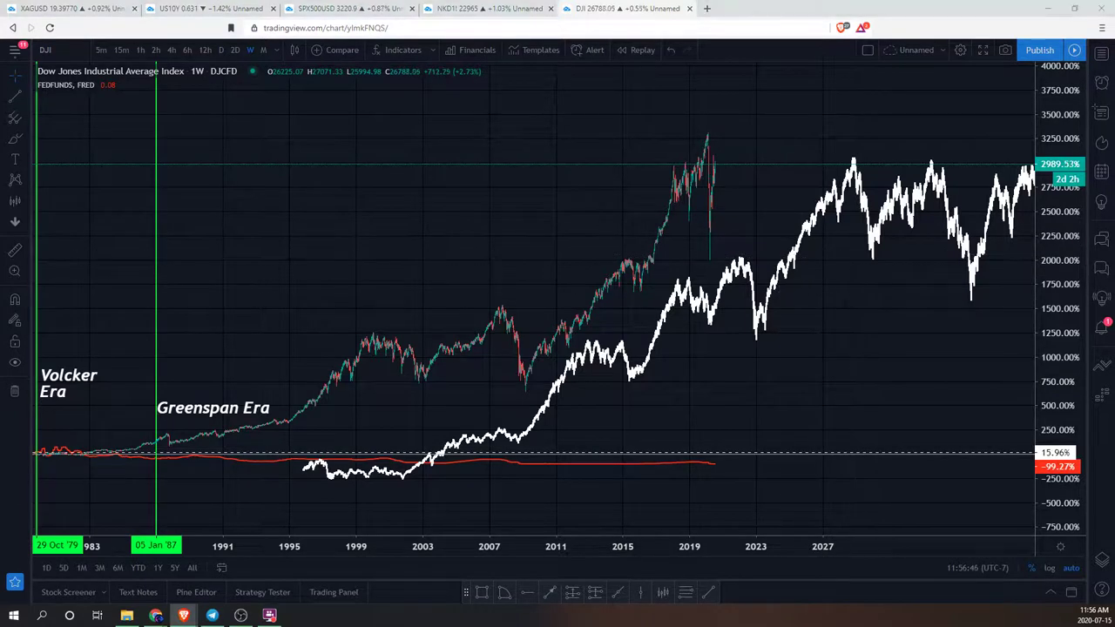
Step: Open the S&P 500 daily chart and place the floating drawing toolbar below the chart area
key(alt+Tab)
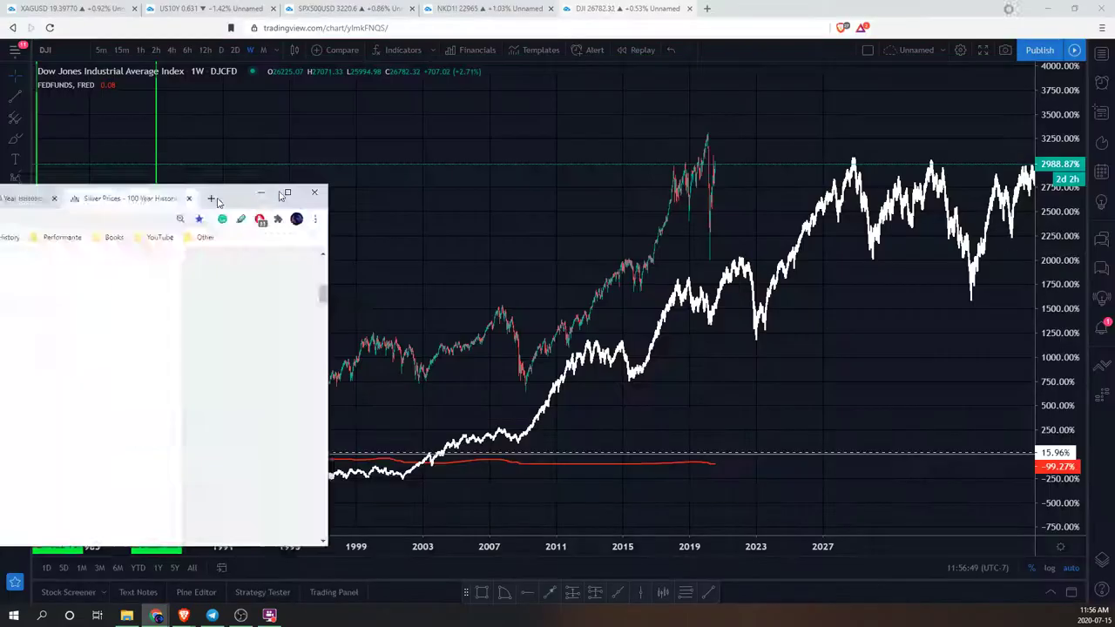
click(1048, 8)
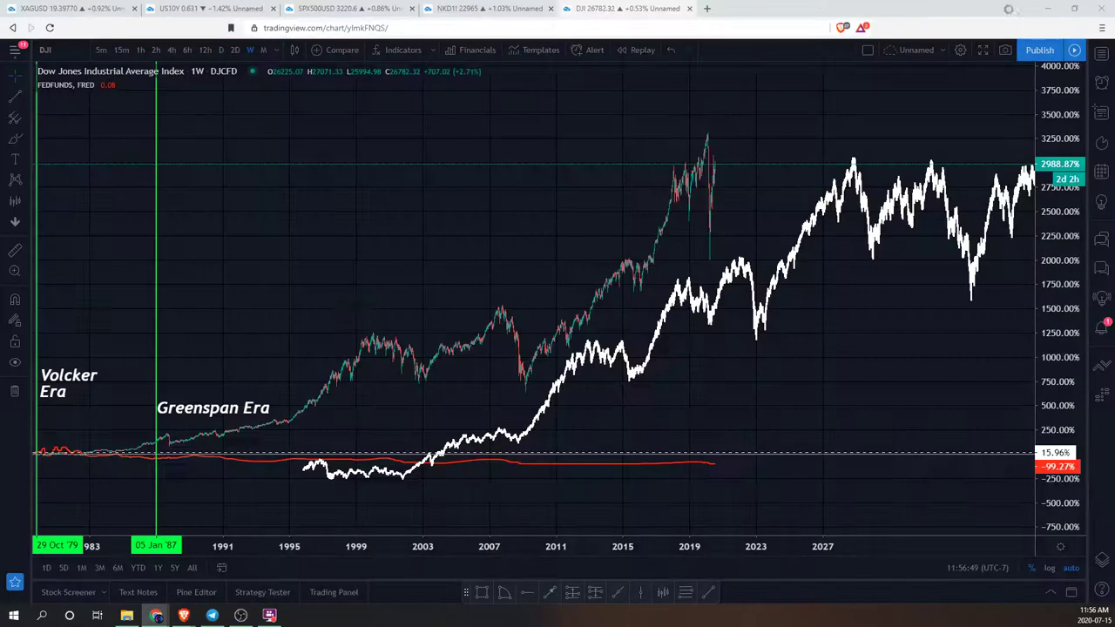
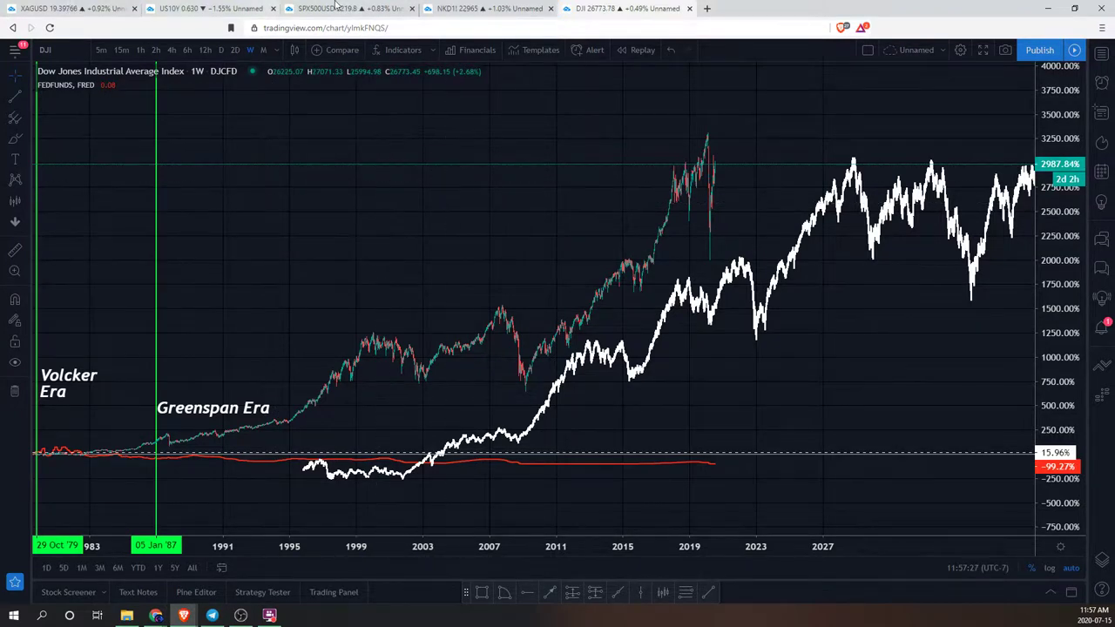
key(ctrl+3)
drag(995, 403, 891, 413)
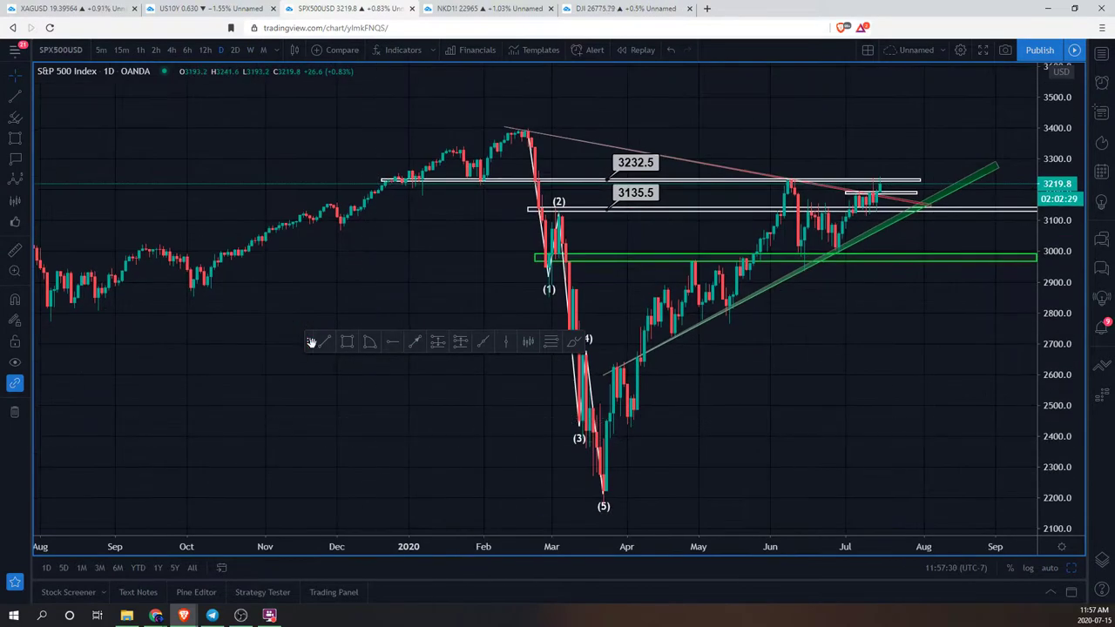
drag(309, 342, 558, 624)
Step: Delete the (0)–(5) Elliott wave drawing from the S&P 500's February–March 2020 decline and frame the price action up to July 2020
click(566, 300)
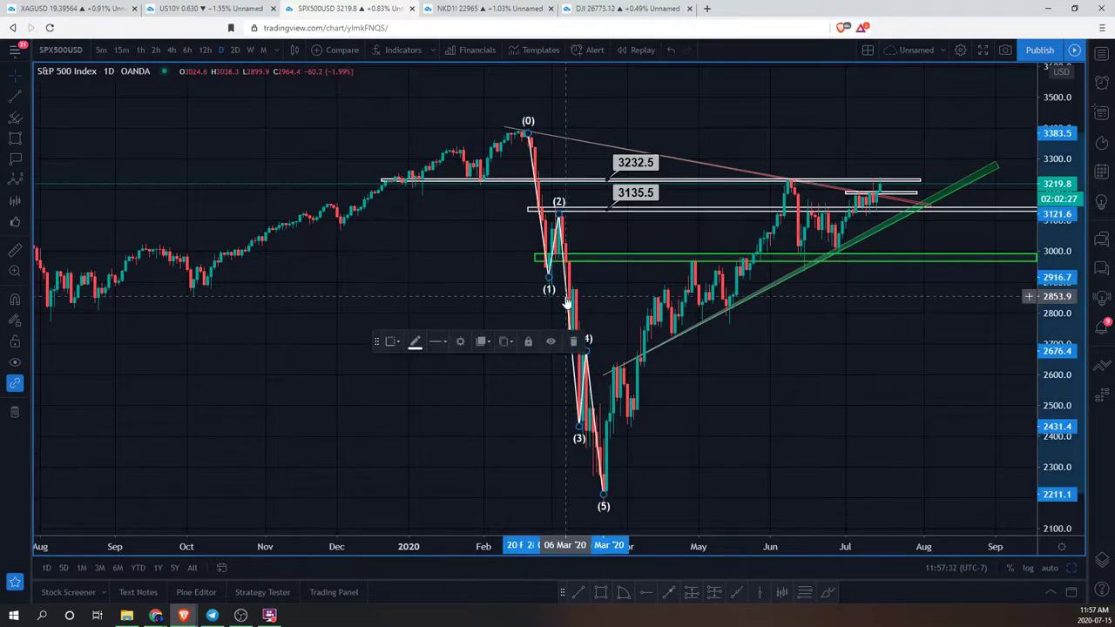
key(Delete)
scroll(818, 351, up, 3)
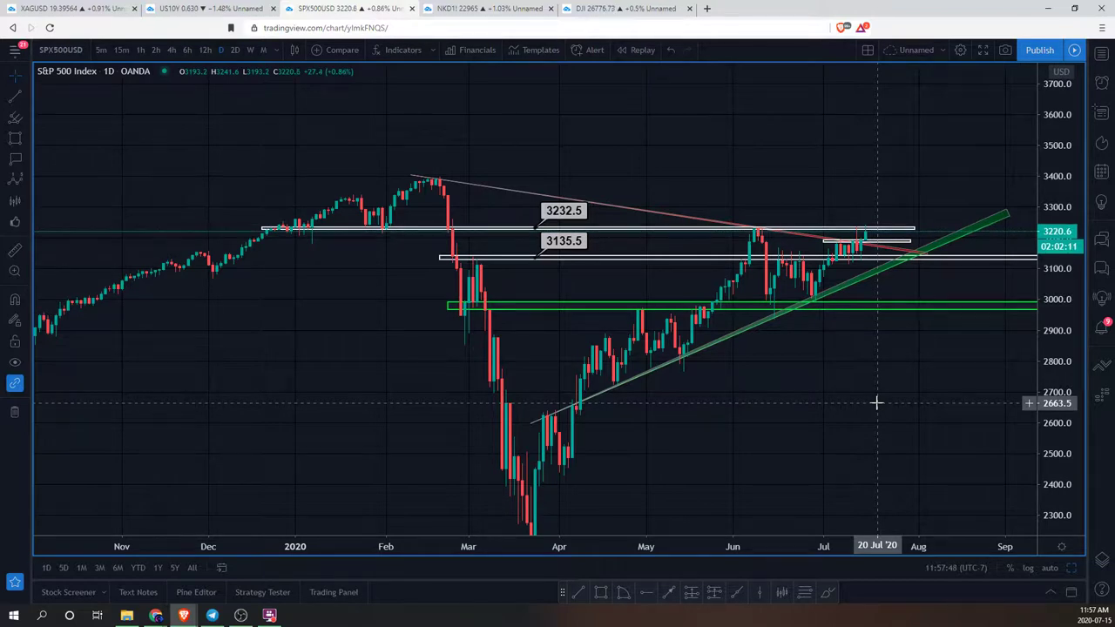
drag(876, 402, 871, 360)
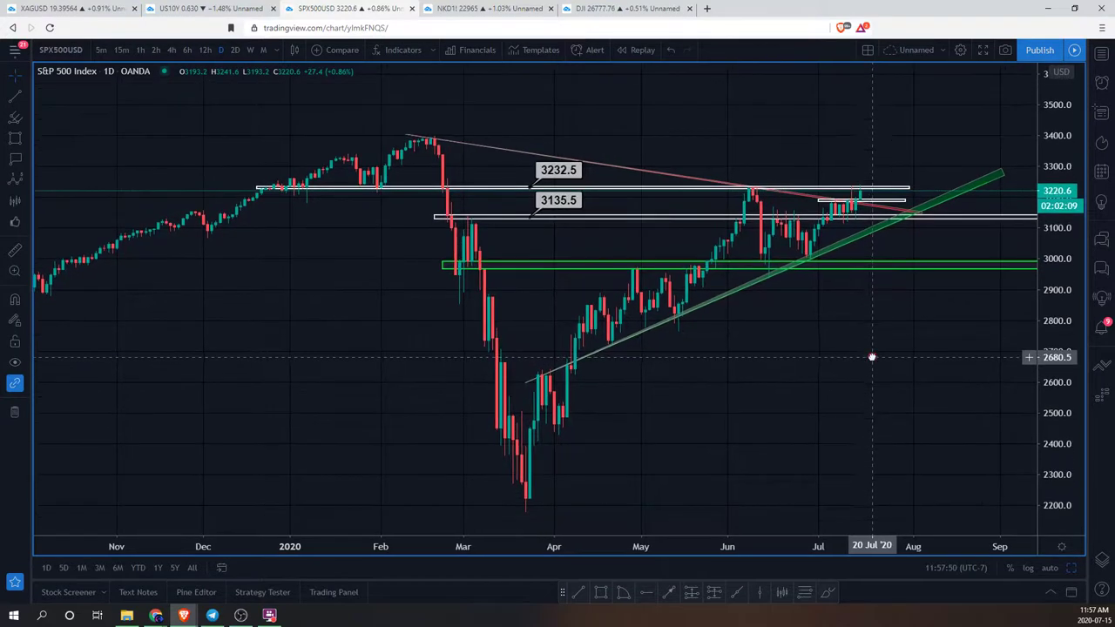
Step: Circle the S&P 500's February 2020 high with the red brush
drag(1050, 370, 955, 361)
scroll(955, 361, up, 2)
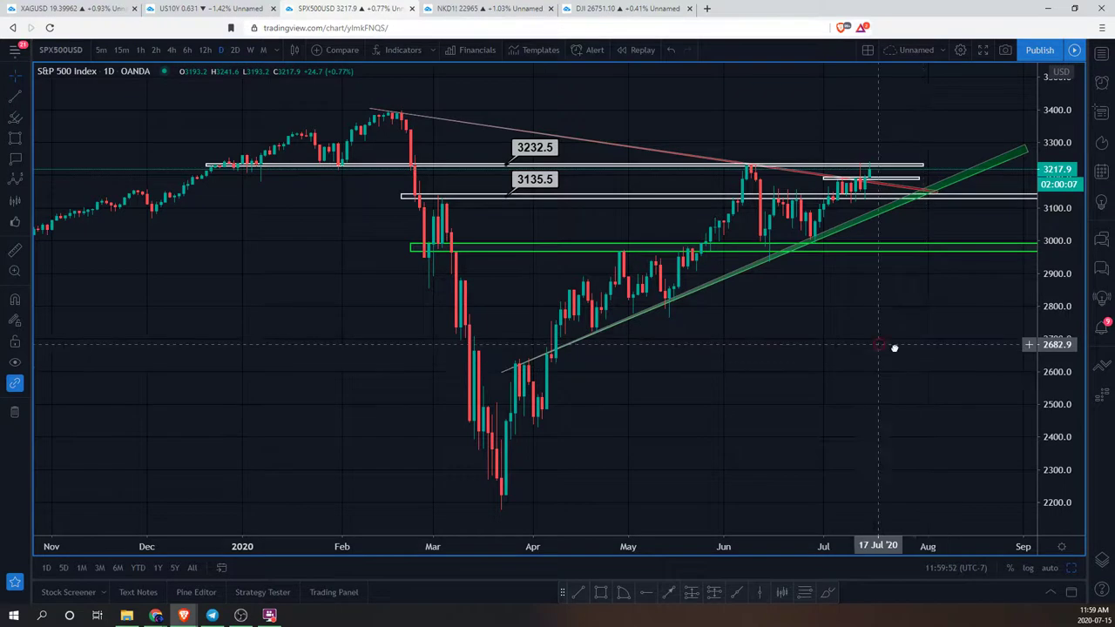
drag(877, 343, 903, 349)
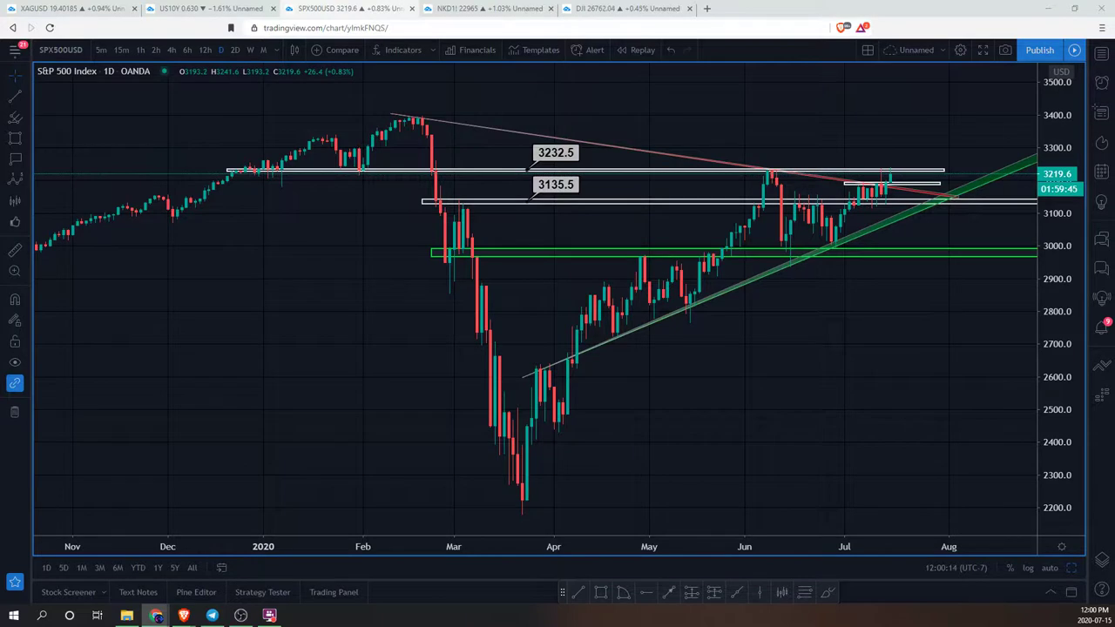
drag(895, 360, 896, 364)
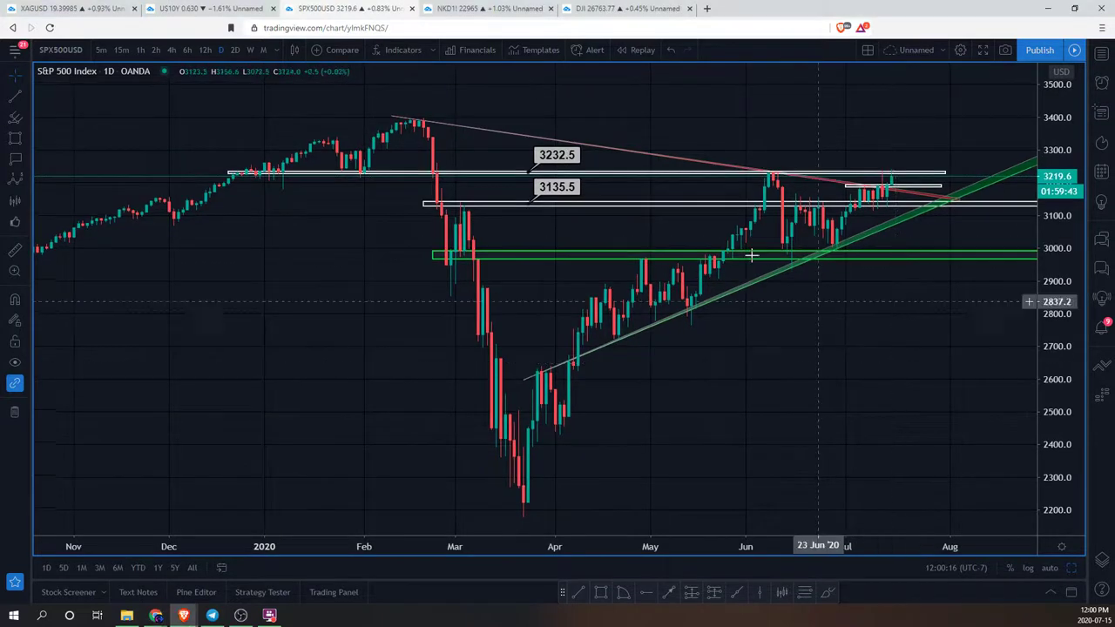
scroll(906, 339, up, 4)
scroll(906, 438, up, 2)
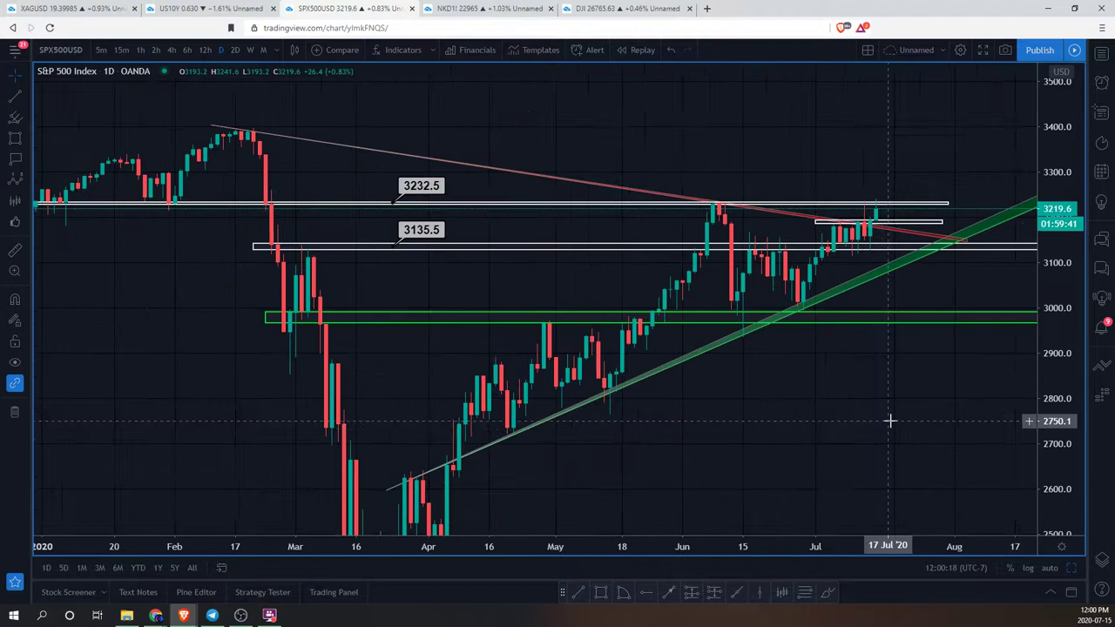
click(24, 138)
click(65, 74)
mouse_move(180, 120)
mouse_down()
mouse_move(214, 157)
mouse_move(162, 112)
mouse_up()
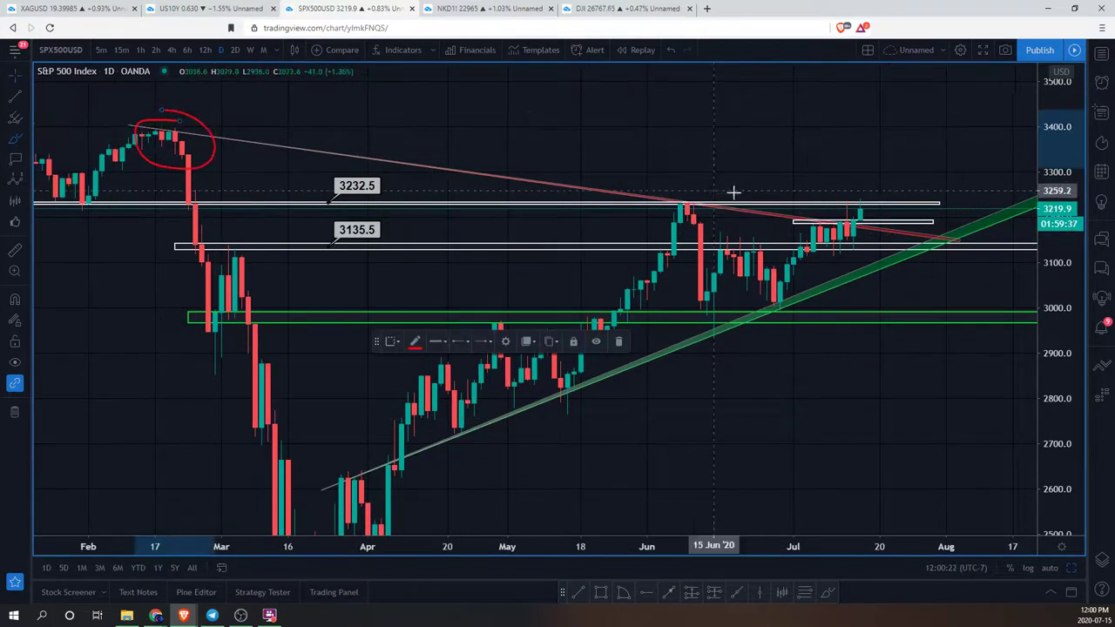
Step: Mark the June 2020 high and the mid-July resistance test with the brush, and undo those marks
drag(691, 187, 696, 192)
mouse_move(797, 185)
mouse_down()
mouse_move(798, 205)
mouse_move(903, 180)
mouse_up()
key(ctrl+z)
key(ctrl+z)
key(ctrl+z)
key(ctrl+z)
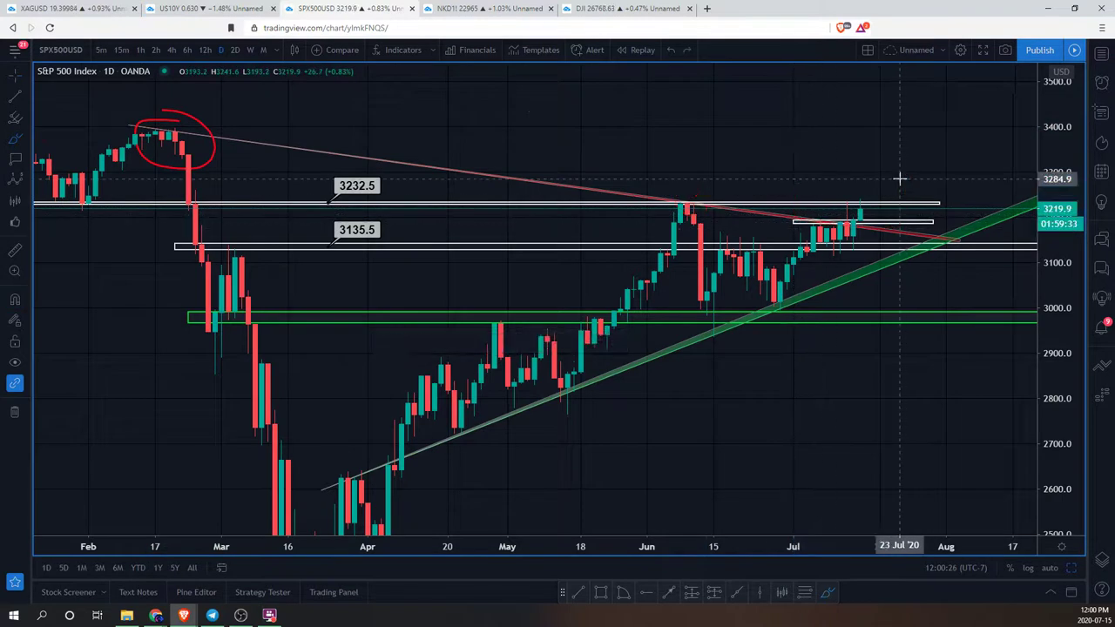
Step: Draw two downward red arrows above the mid-July candles at the upper white zone, and undo them
scroll(881, 182, up, 3)
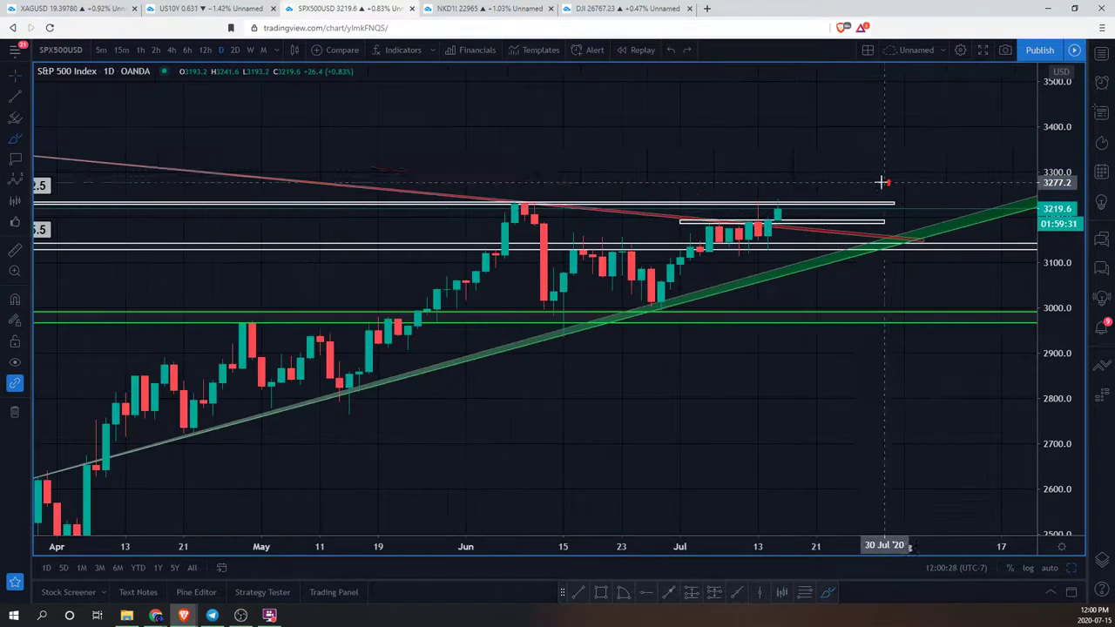
mouse_move(881, 181)
mouse_down()
mouse_move(735, 137)
mouse_move(755, 222)
mouse_move(778, 175)
mouse_move(763, 135)
mouse_move(758, 147)
mouse_move(766, 132)
mouse_move(787, 153)
mouse_up()
key(ctrl+z)
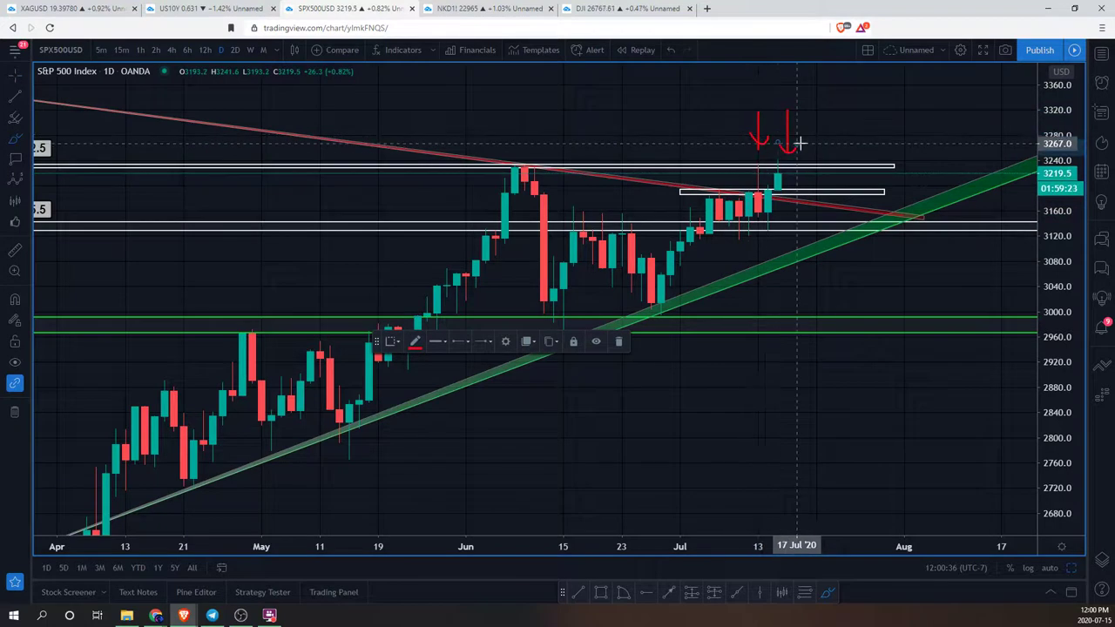
key(ctrl+z)
key(ctrl+z)
key(ctrl+z)
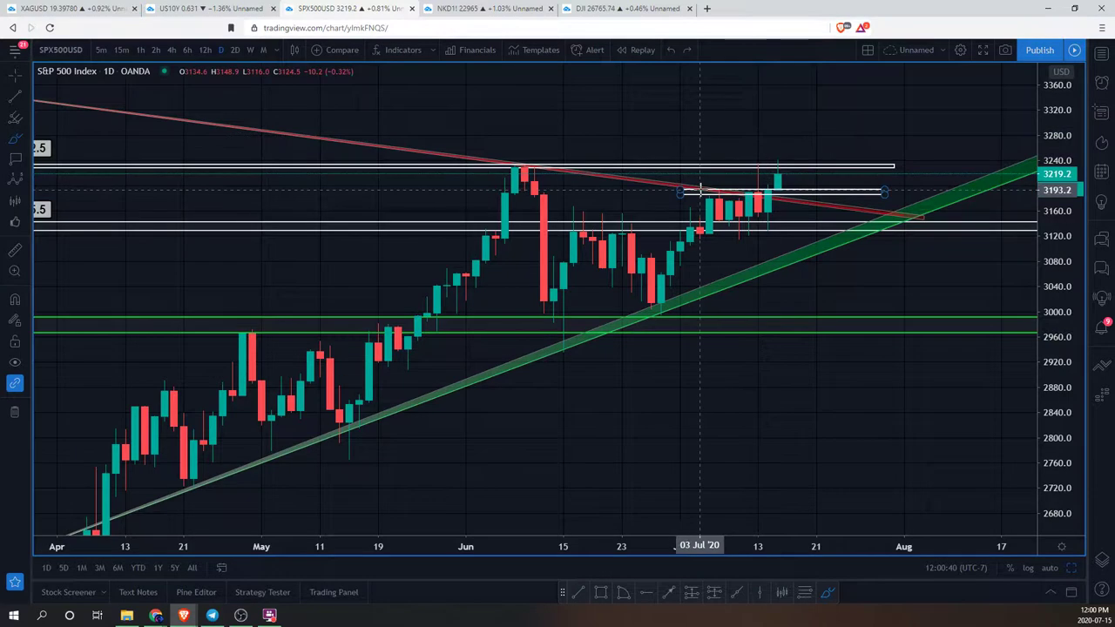
Step: Circle the early-to-mid July consolidation beneath the short white box with the brush, and undo the marks
drag(778, 194, 803, 233)
mouse_move(708, 235)
mouse_down()
mouse_move(692, 202)
mouse_move(771, 192)
mouse_up()
drag(652, 193, 874, 203)
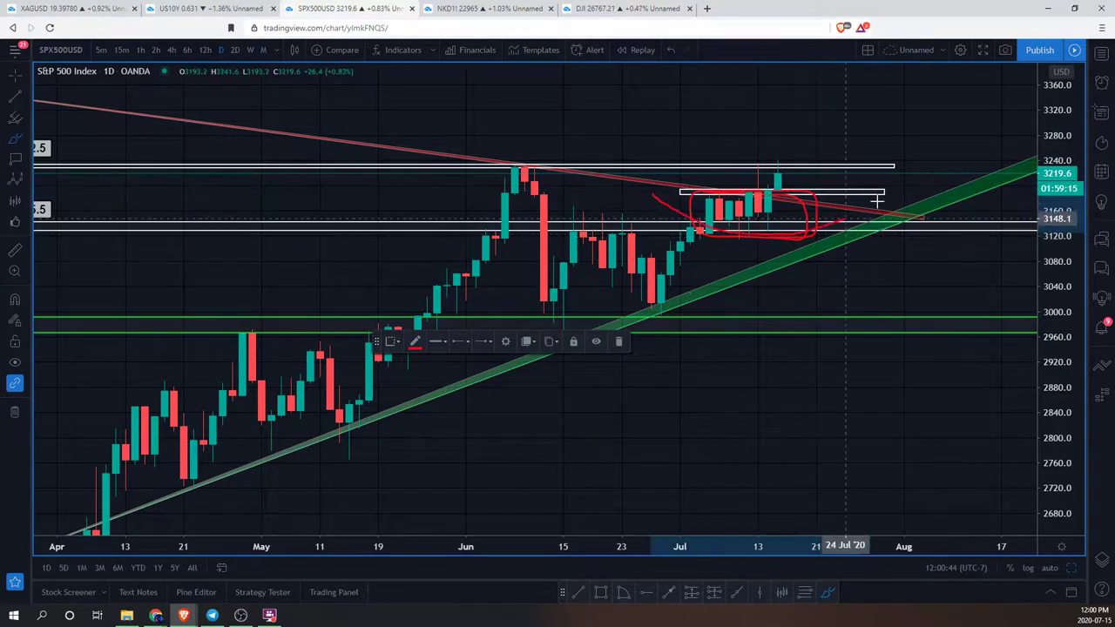
mouse_move(552, 248)
mouse_down()
mouse_move(592, 214)
mouse_move(658, 267)
mouse_up()
key(ctrl+z)
key(ctrl+z)
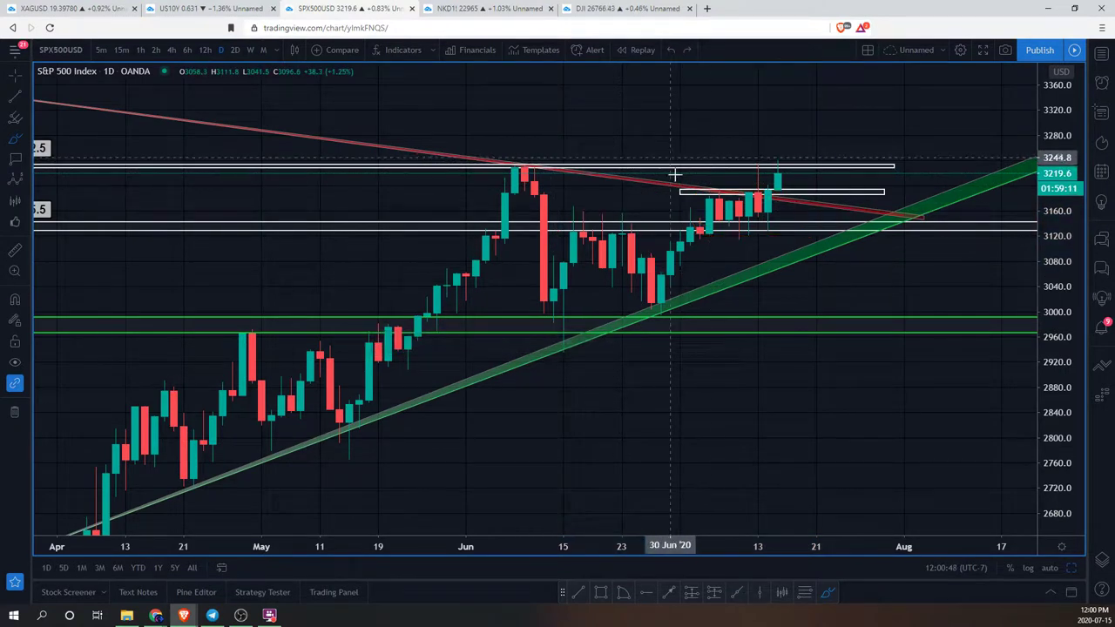
Step: Trace the short white box's level across the July candles with the brush, and undo the stroke
mouse_move(688, 194)
mouse_down()
mouse_move(802, 198)
mouse_move(757, 235)
mouse_move(697, 222)
mouse_move(810, 192)
mouse_up()
key(ctrl+z)
key(ctrl+z)
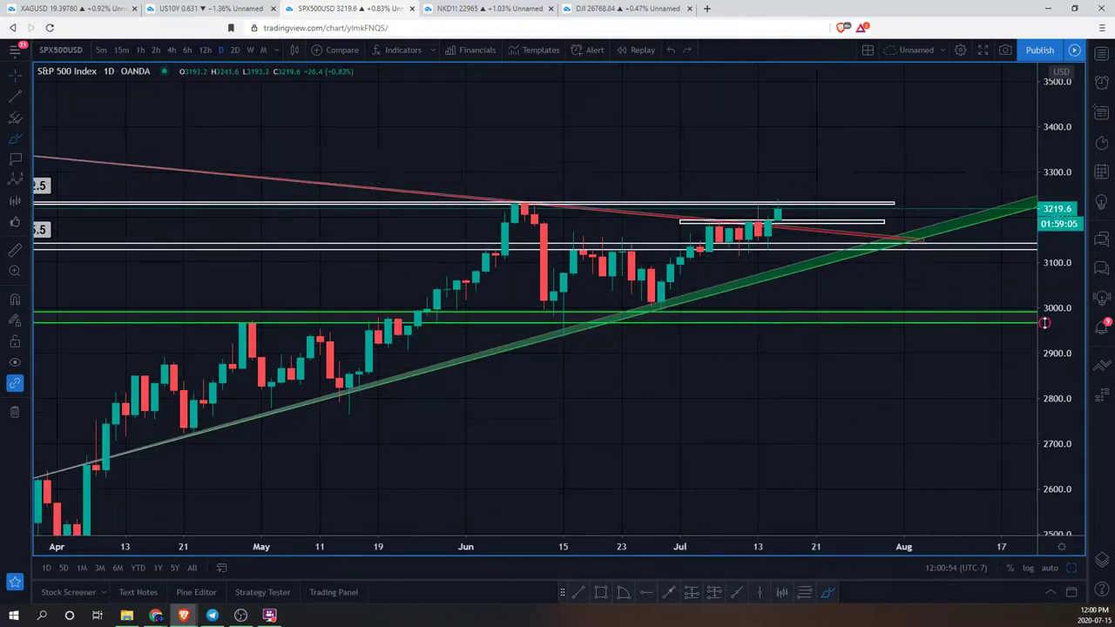
Step: Circle the latest July candle at the upper white zone with the red brush, and undo the circle
key(ctrl+y)
click(15, 136)
drag(787, 149, 789, 202)
drag(792, 142, 778, 148)
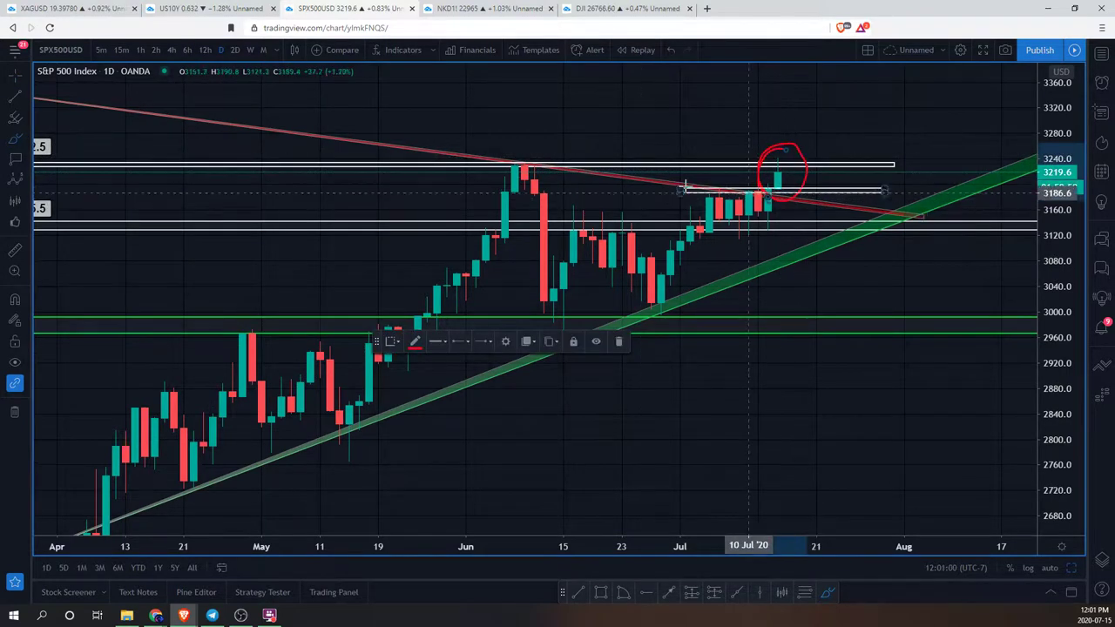
key(ctrl+z)
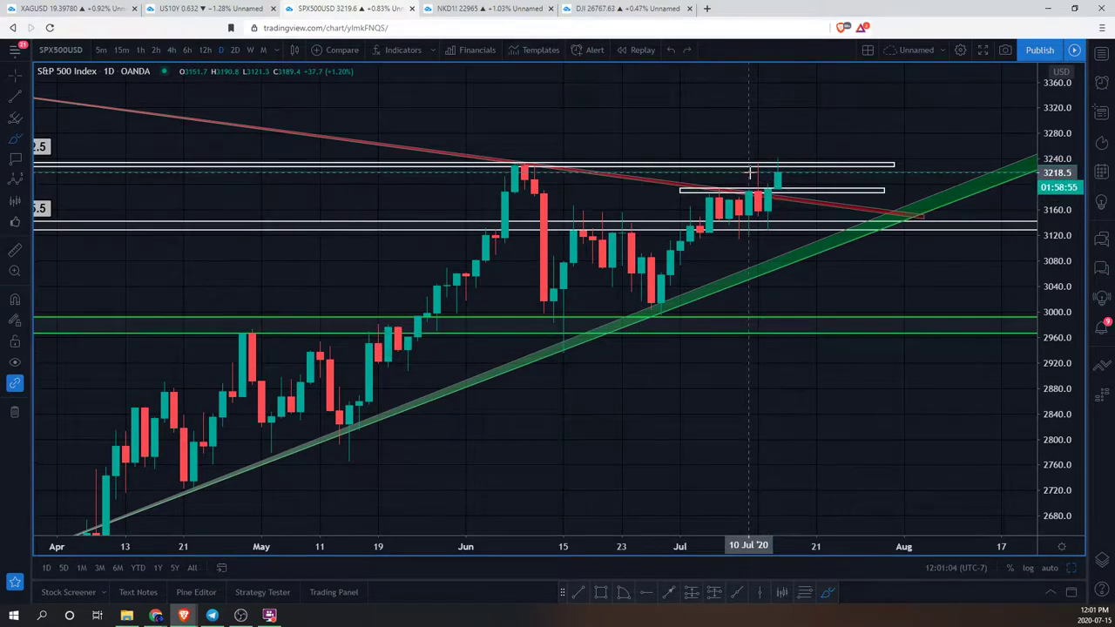
Step: Brush a stroke across the mid-July candles and a downward arrow beneath the short white box, and undo the marks
mouse_move(702, 173)
mouse_down()
mouse_move(793, 201)
mouse_move(846, 154)
mouse_up()
drag(798, 206, 799, 259)
drag(782, 215, 817, 213)
key(ctrl+z)
key(ctrl+z)
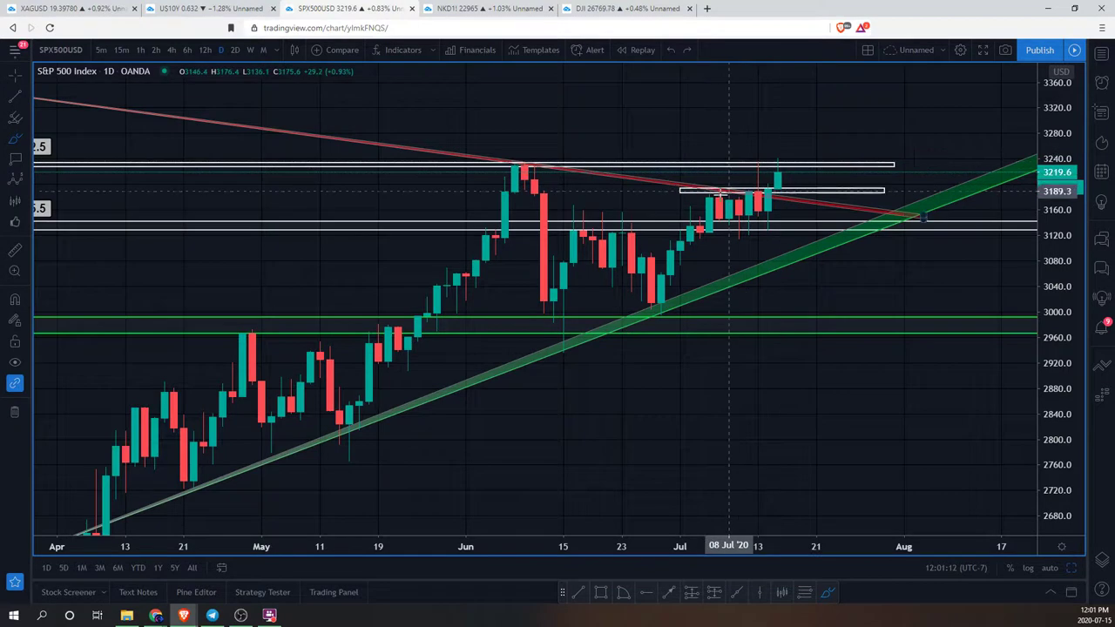
Step: Outline the area between the upper white zone and the short white box, sketch a sideways zigzag inside, and undo both
click(764, 190)
mouse_move(838, 189)
mouse_down()
mouse_move(859, 182)
mouse_move(767, 168)
mouse_up()
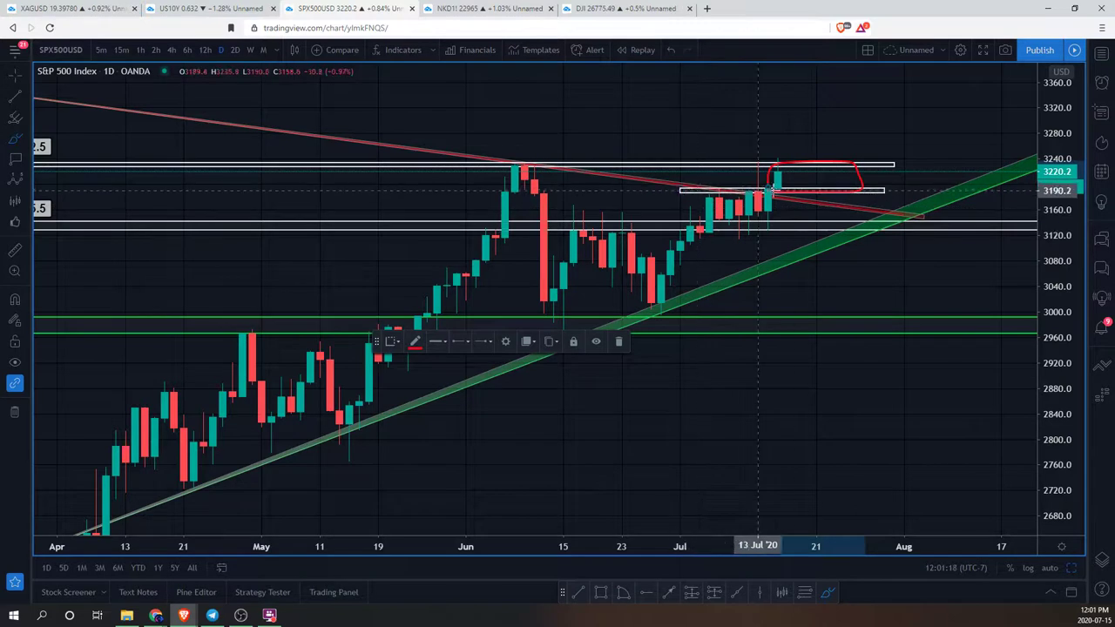
drag(778, 183, 819, 180)
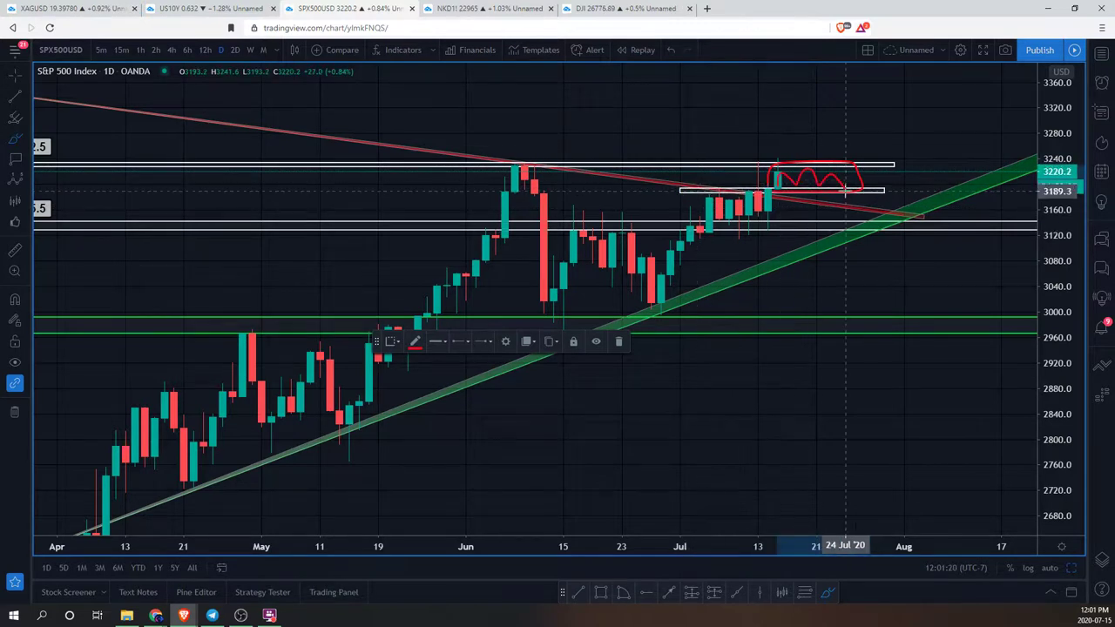
key(ctrl+z)
key(ctrl+z)
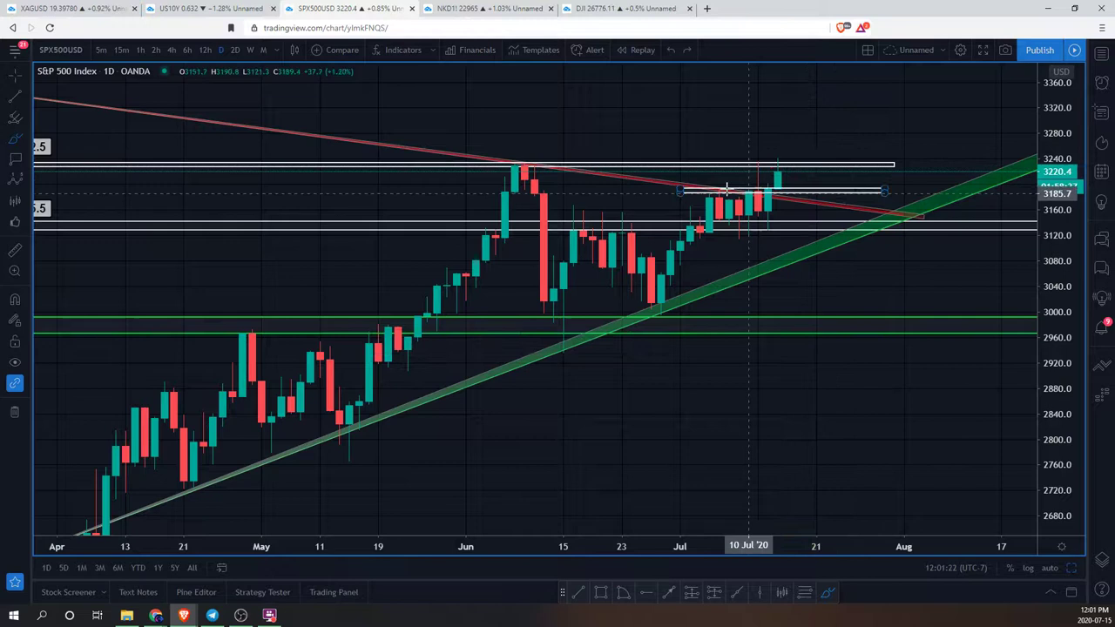
Step: Trace the descending red trendline and short white box, arrow the breakout upward with the brush, and undo the marks
key(ctrl+y)
key(ctrl+y)
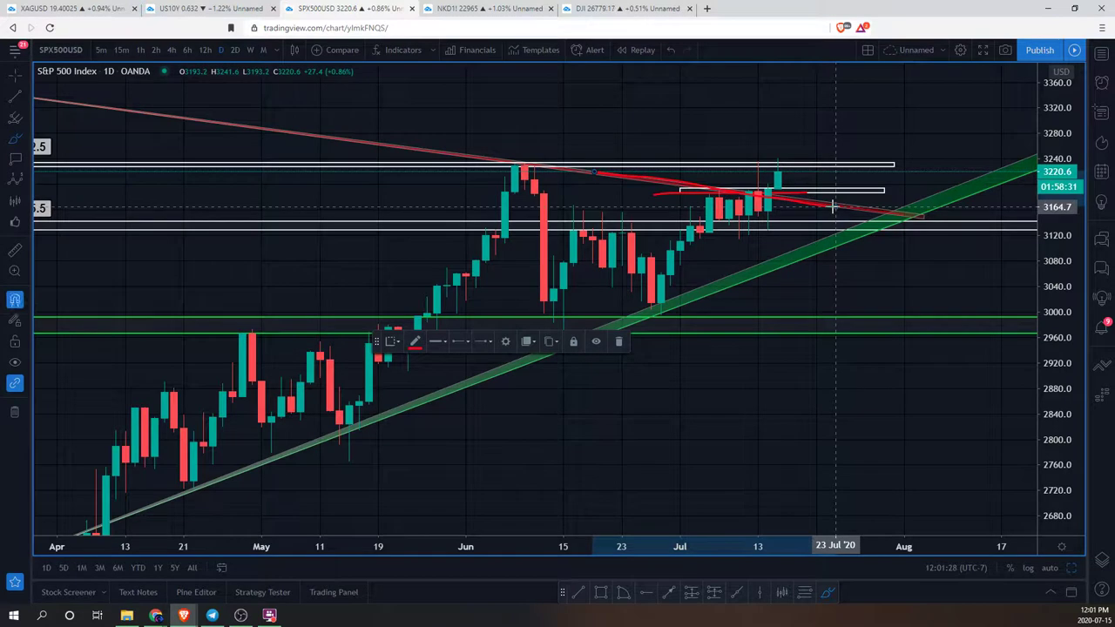
key(ctrl+z)
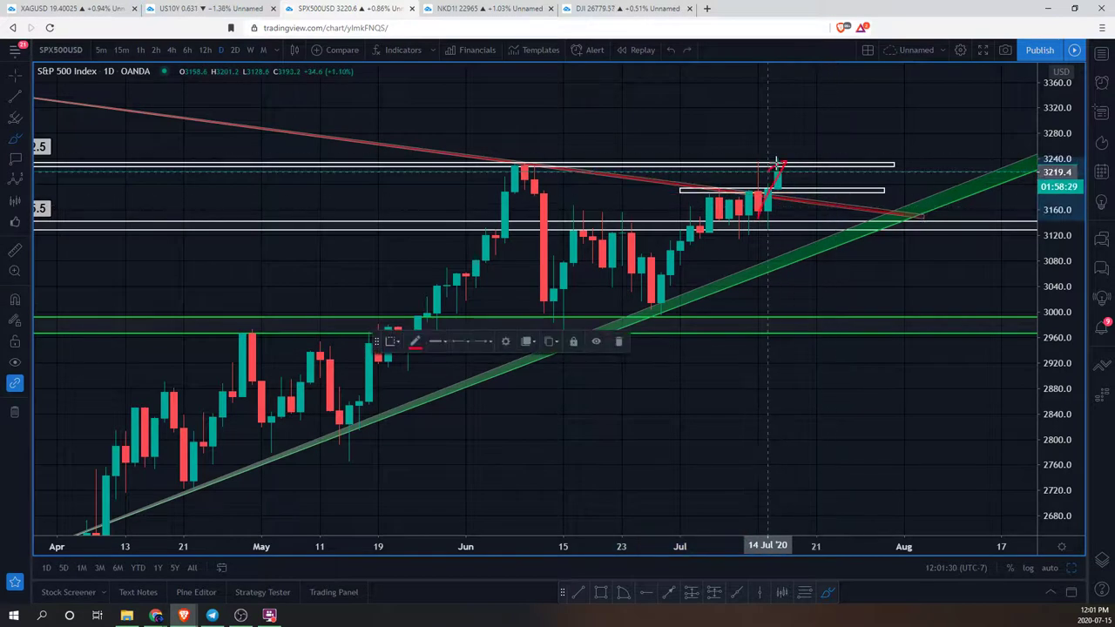
key(ctrl+z)
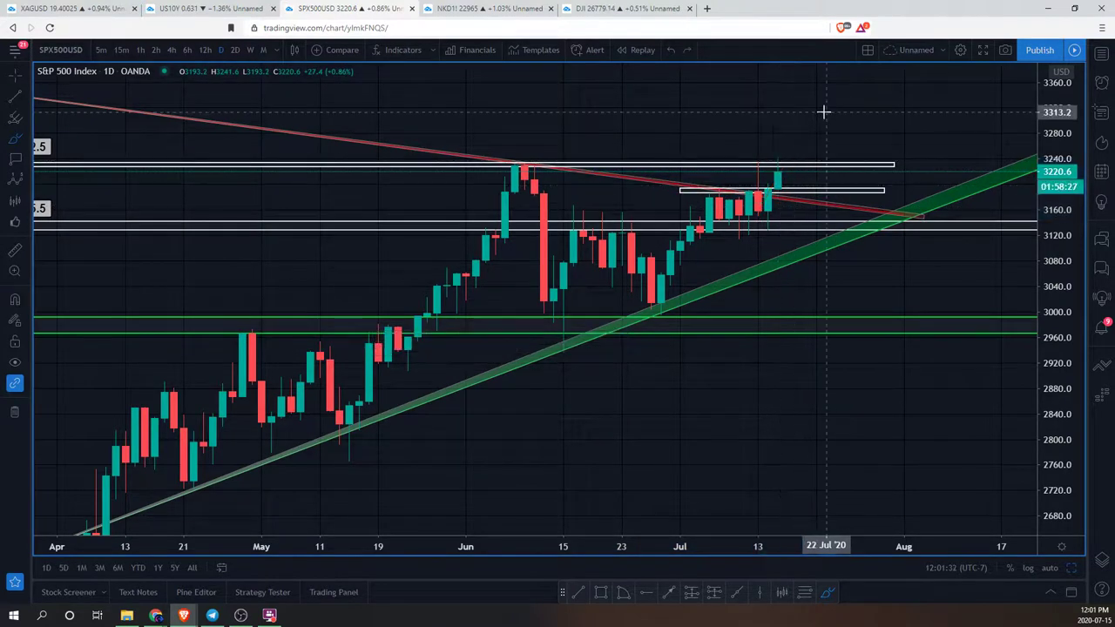
Step: Sketch a rising price path from the mid-July candles beyond the upper white zone, and undo it
mouse_move(771, 222)
mouse_down()
mouse_move(780, 187)
mouse_move(903, 100)
mouse_move(913, 142)
mouse_move(958, 114)
mouse_up()
key(ctrl+z)
key(ctrl+z)
Step: Switch the S&P 500 chart to the 4-hour timeframe and examine the price action around the upper white zone
scroll(1002, 202, down, 5)
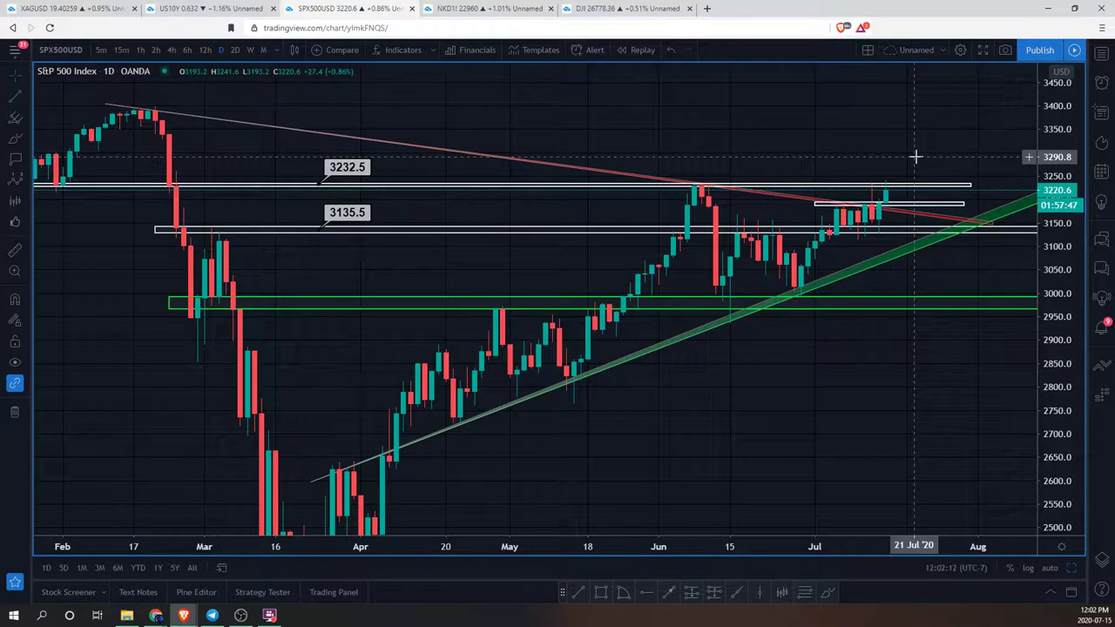
drag(861, 116, 891, 386)
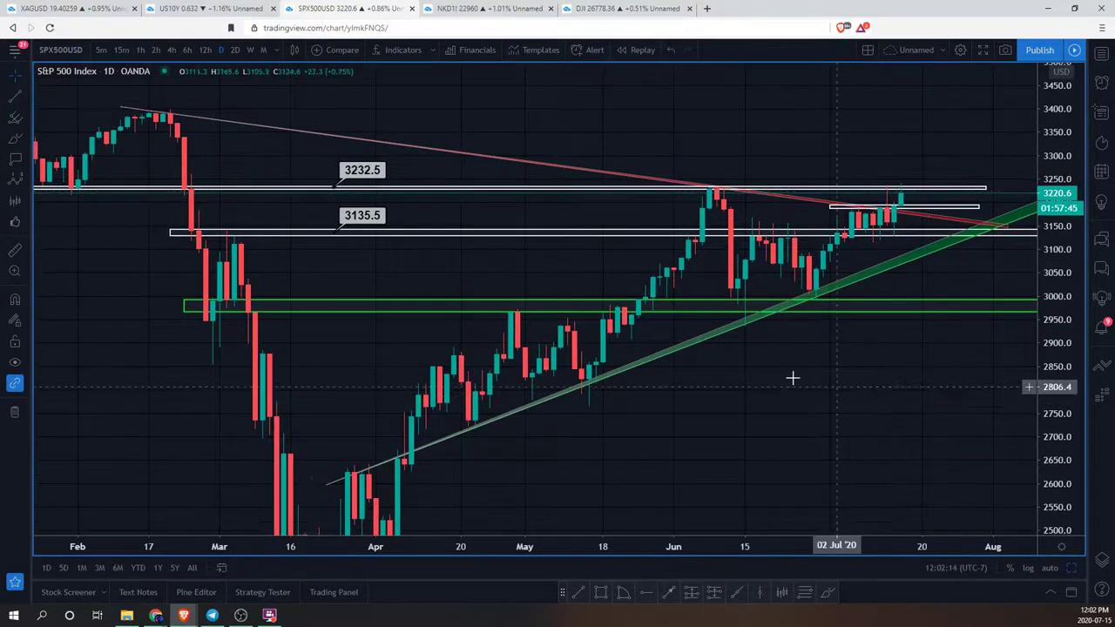
click(171, 49)
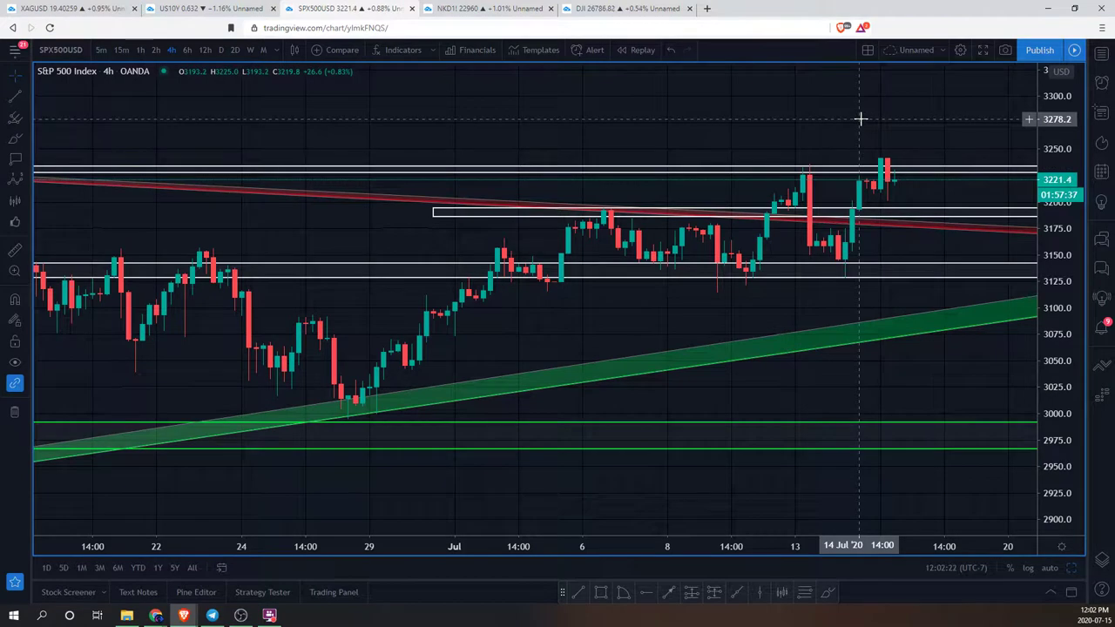
scroll(871, 114, down, 3)
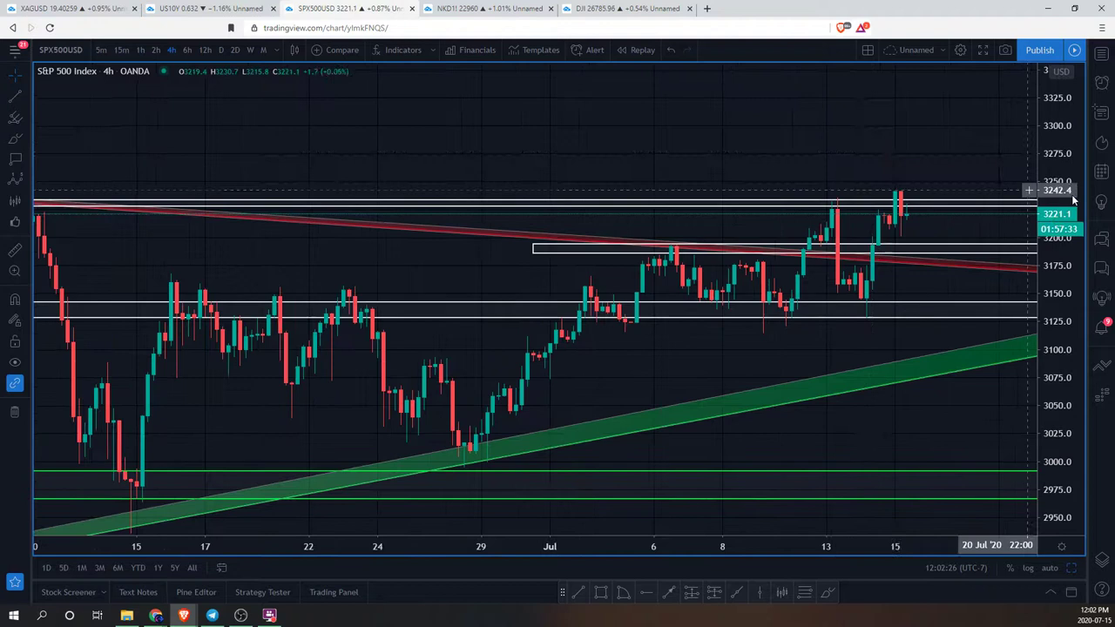
scroll(869, 152, down, 4)
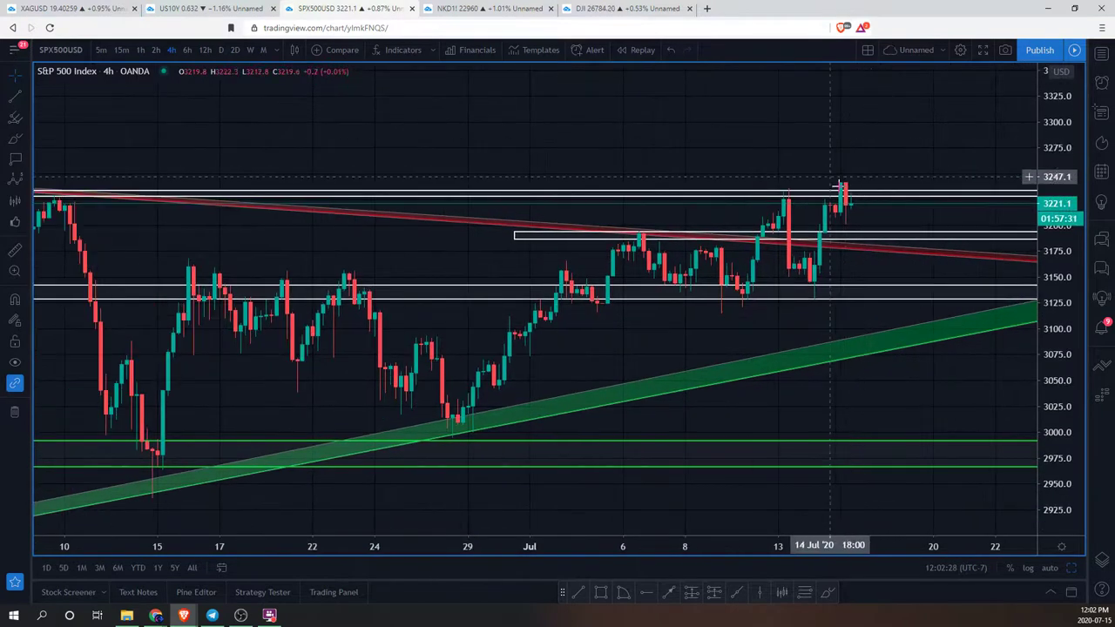
click(222, 51)
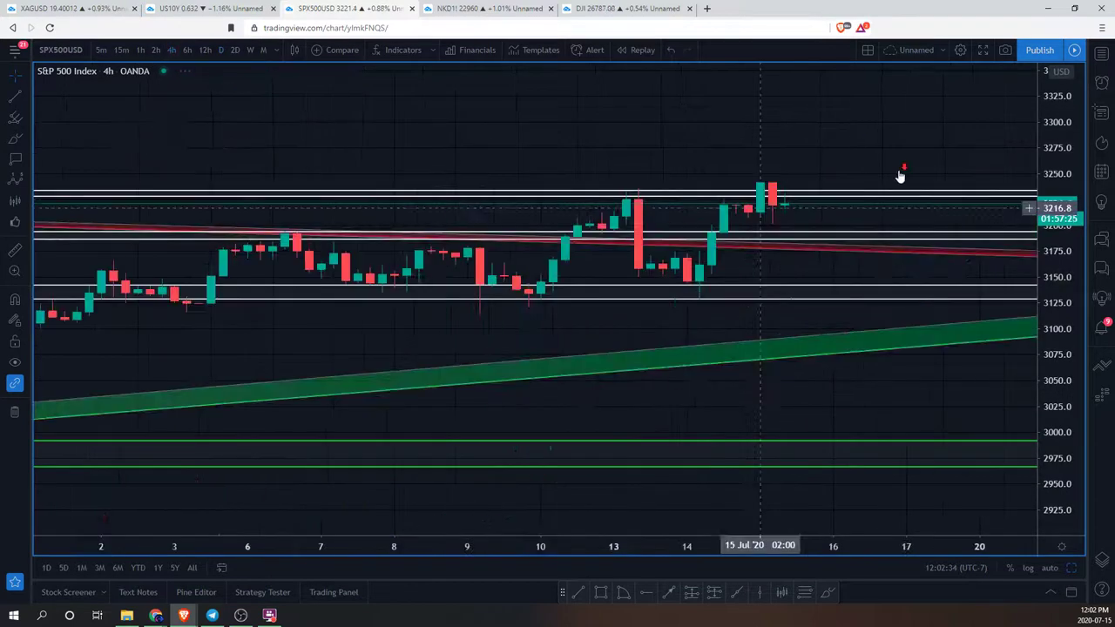
scroll(916, 169, down, 2)
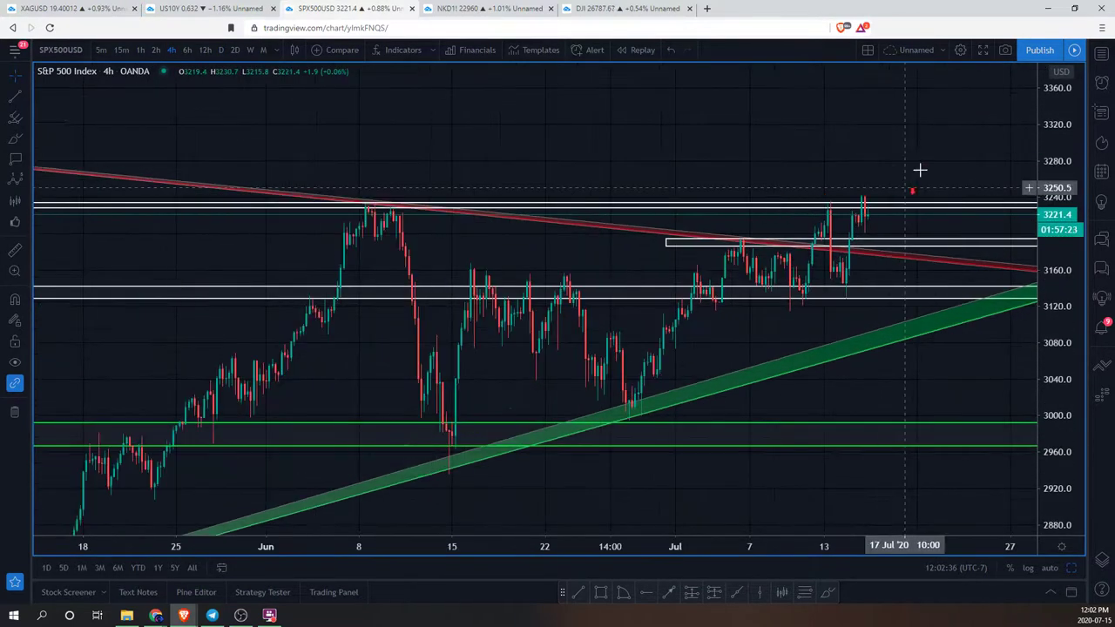
drag(722, 135, 730, 138)
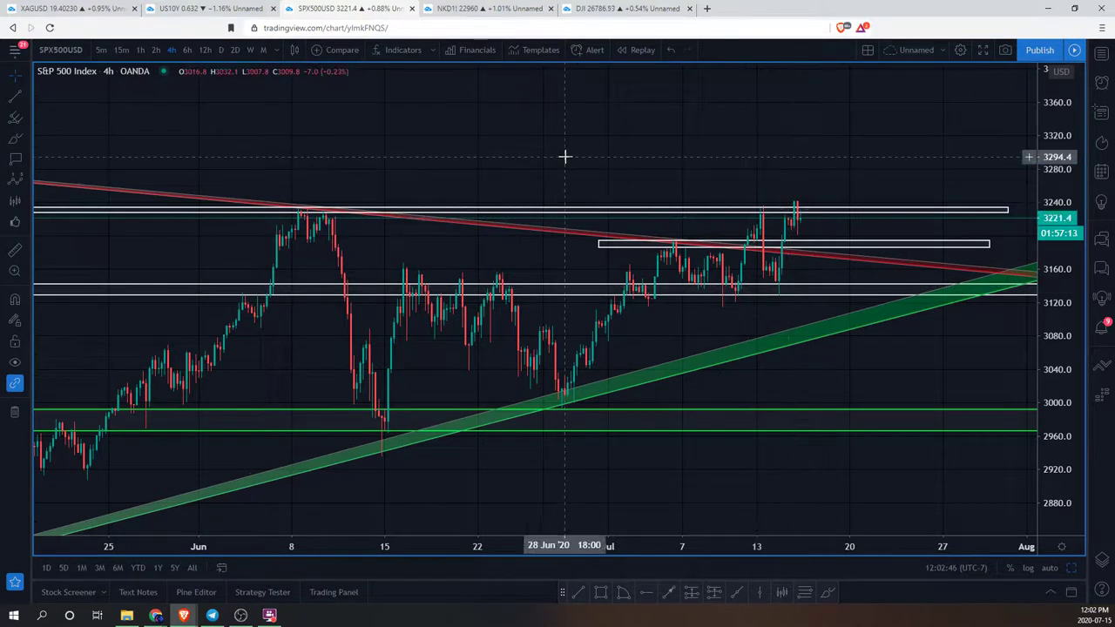
scroll(564, 156, down, 2)
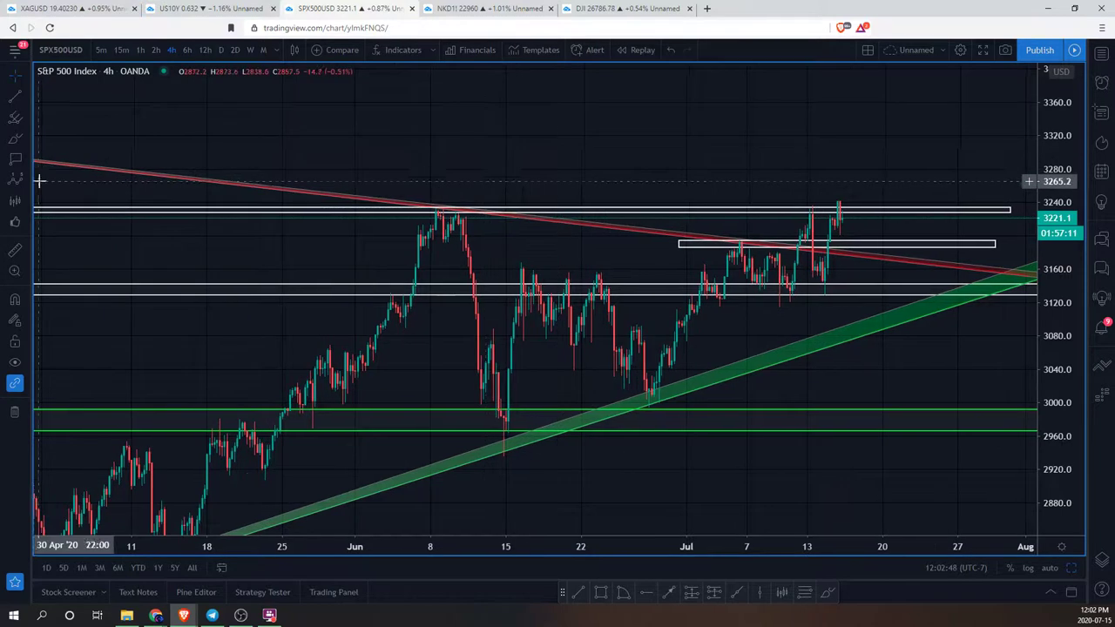
Step: Copy the late May to early June bars as a white bars pattern, project it forward from 14 July, and delete it
click(15, 199)
click(304, 356)
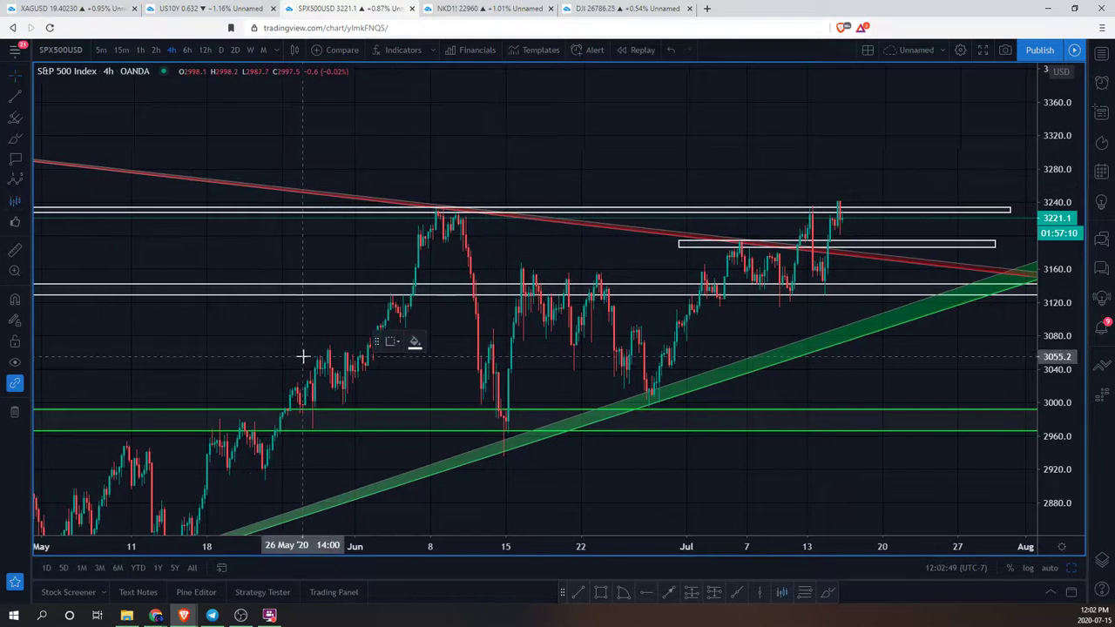
click(424, 316)
mouse_move(335, 351)
mouse_down()
mouse_move(630, 268)
mouse_move(865, 234)
mouse_move(854, 223)
mouse_up()
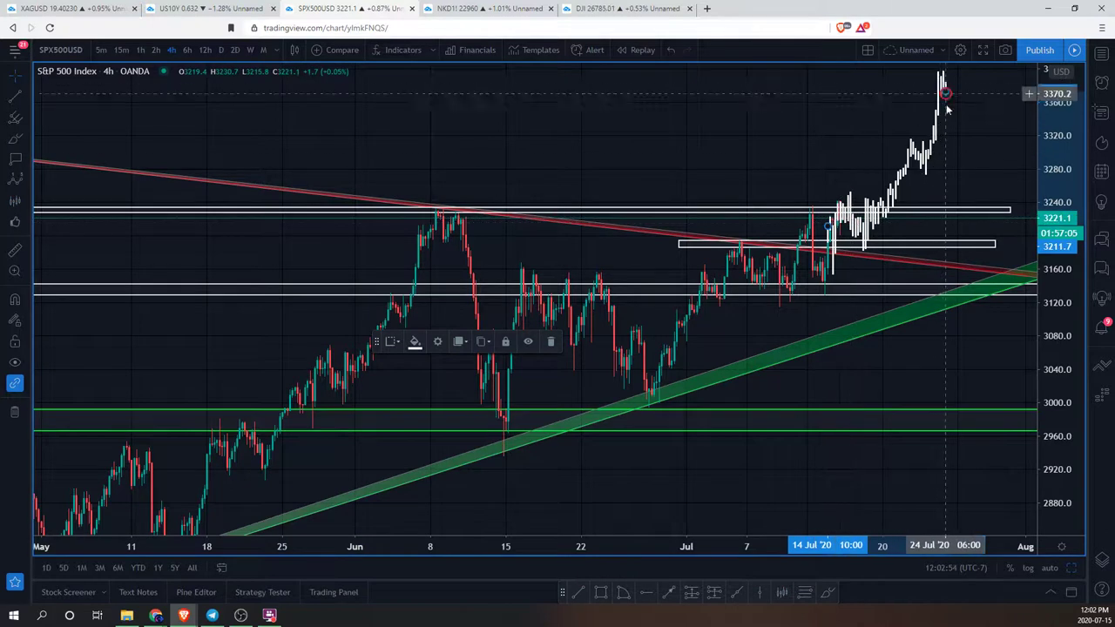
click(818, 140)
drag(819, 139, 800, 137)
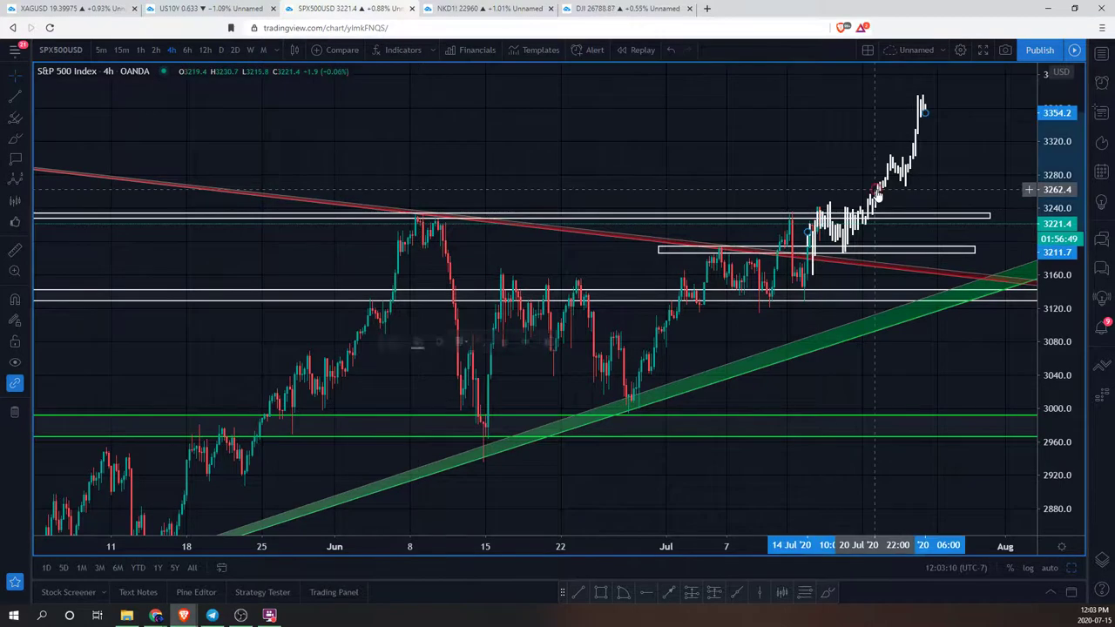
key(Delete)
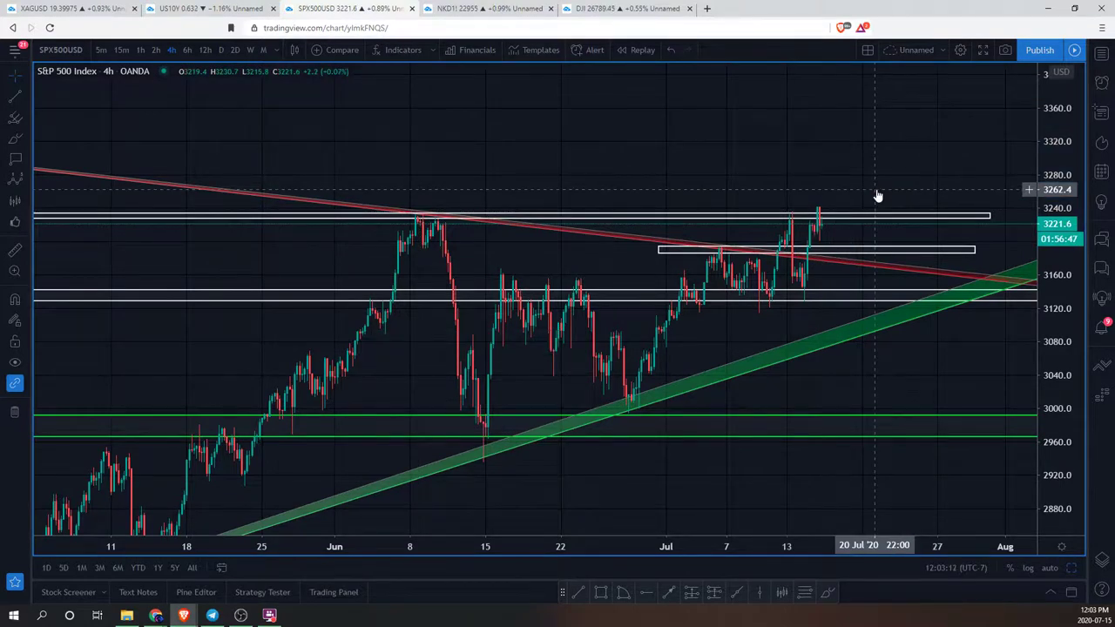
Step: Return the S&P 500 chart to the daily timeframe, covering December 2019 to August 2020
click(220, 50)
scroll(822, 209, up, 5)
scroll(799, 145, up, 2)
scroll(930, 152, up, 4)
drag(1054, 199, 1054, 179)
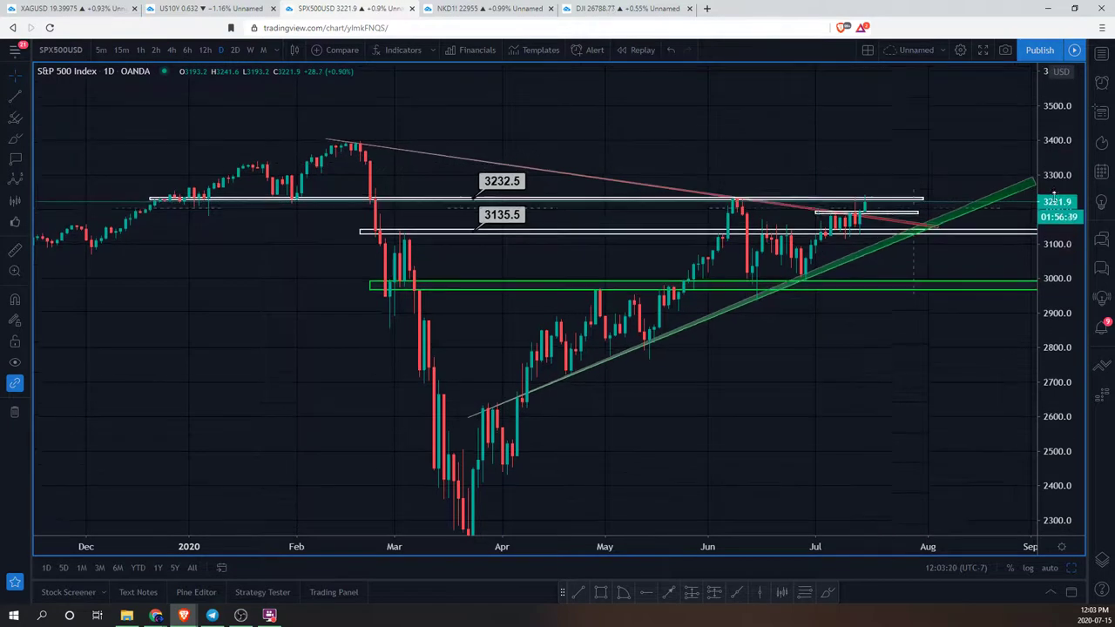
Step: Copy the early to mid-July bars as a white bars pattern, project it forward from 15 July, and delete it
click(831, 231)
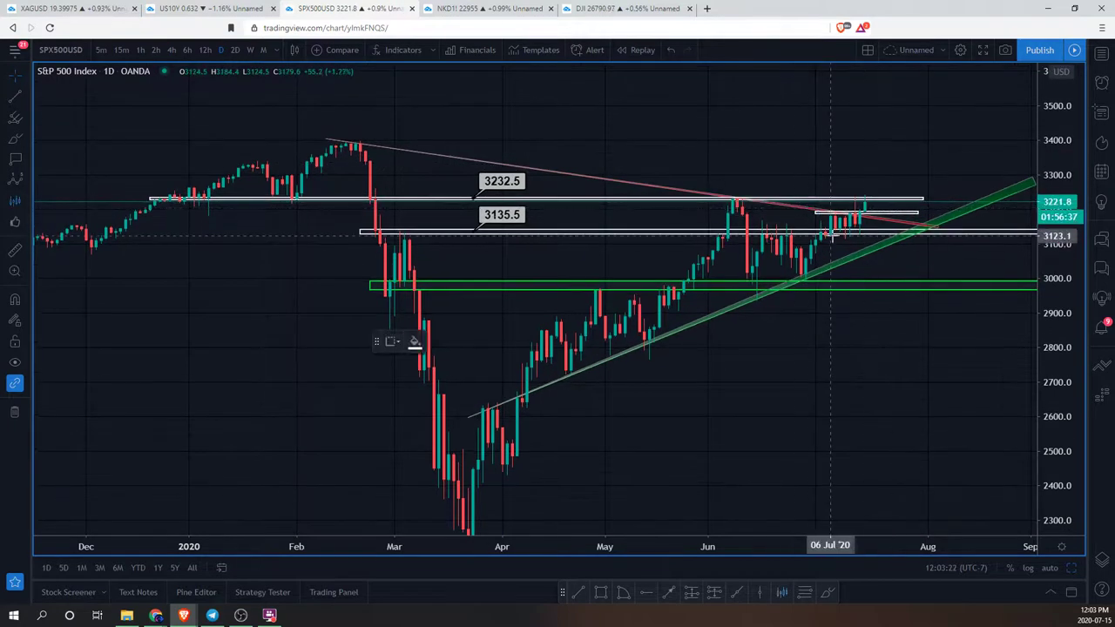
mouse_move(826, 233)
mouse_down()
mouse_move(861, 241)
mouse_move(849, 231)
mouse_move(900, 201)
mouse_move(889, 203)
mouse_move(864, 172)
mouse_up()
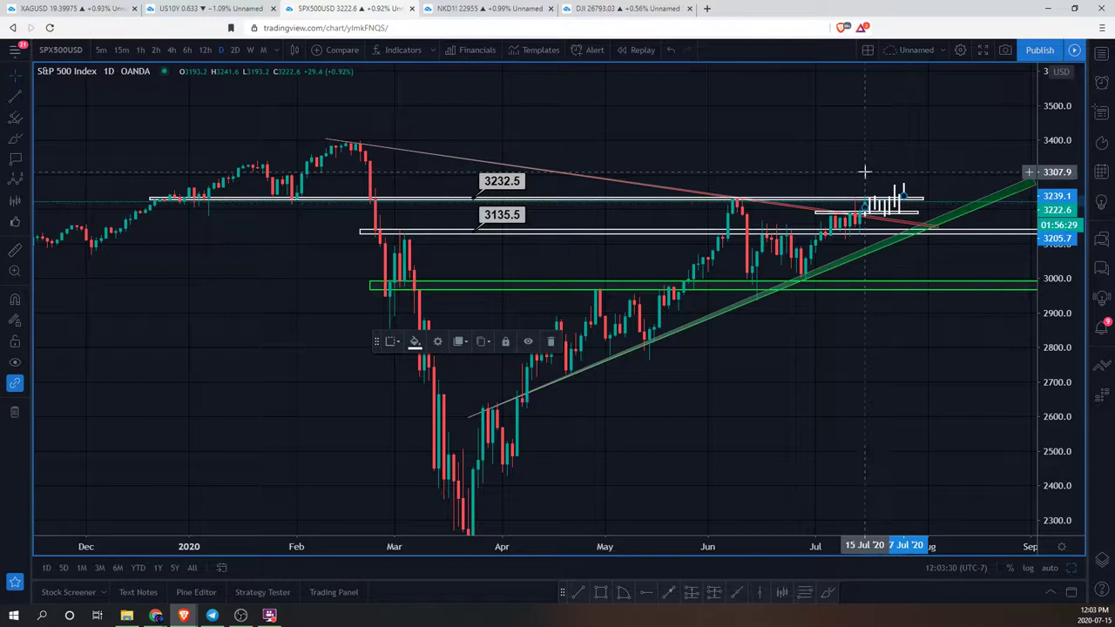
key(Delete)
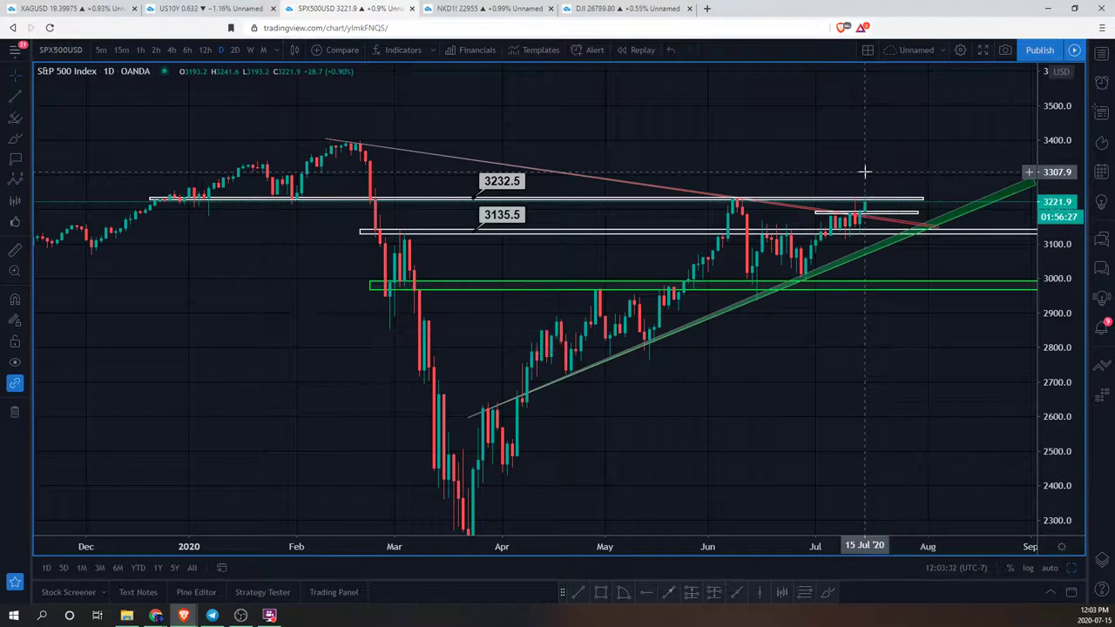
drag(863, 174, 828, 121)
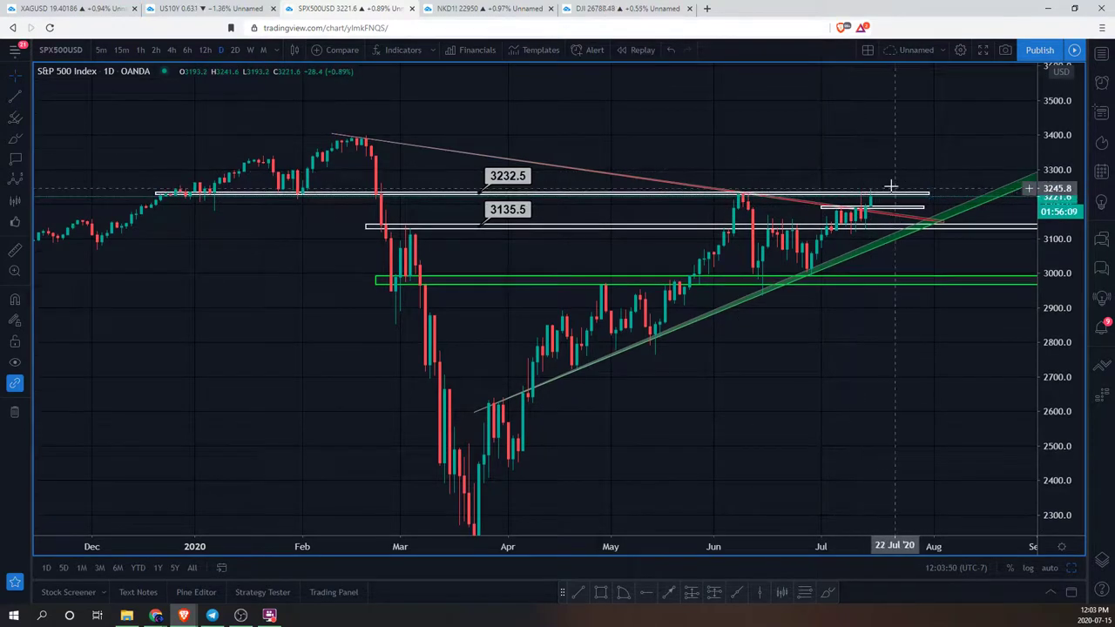
scroll(672, 298, left, 2)
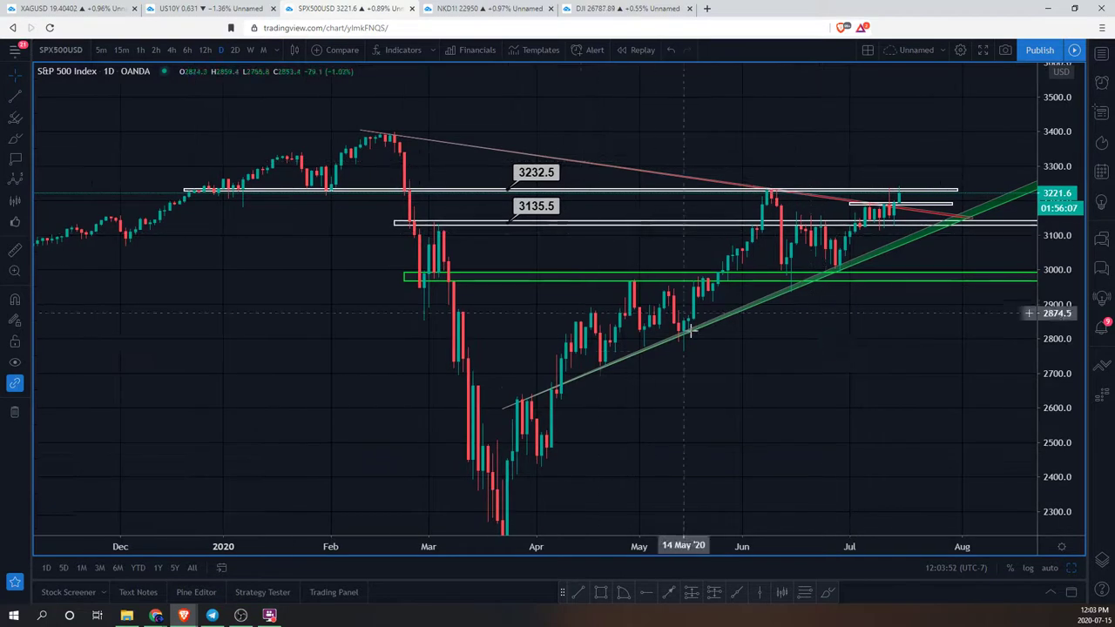
Step: Brush red marks around the March, late April and late May touches of the green zone, and undo the latest ones
click(15, 136)
mouse_move(630, 266)
mouse_down()
mouse_move(685, 281)
mouse_move(697, 266)
mouse_up()
drag(458, 272, 407, 277)
drag(584, 277, 734, 279)
click(763, 329)
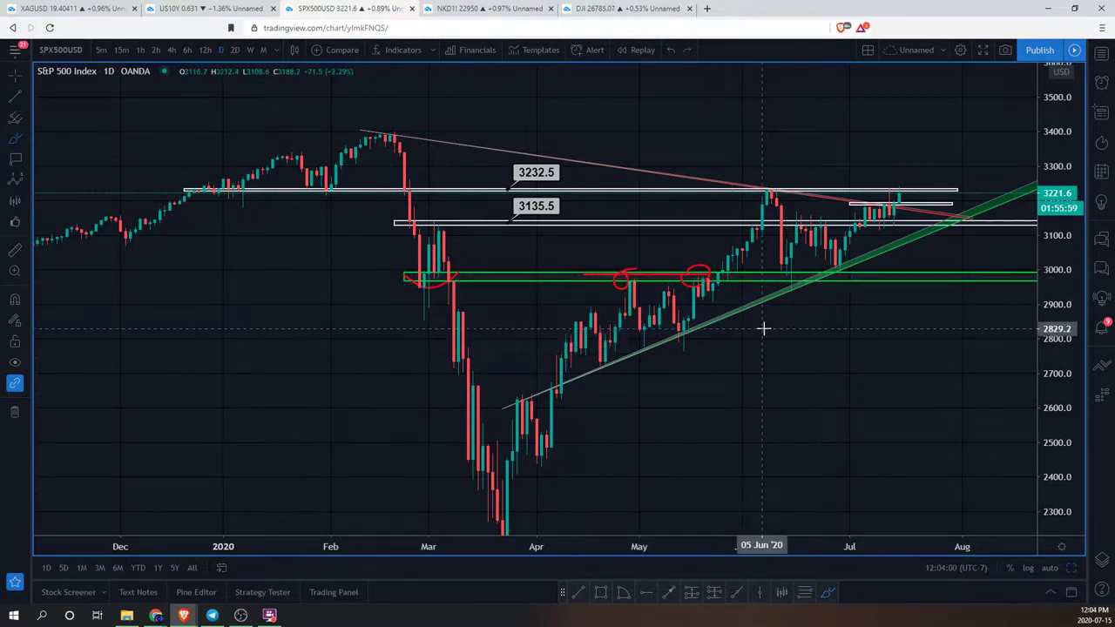
key(ctrl+z)
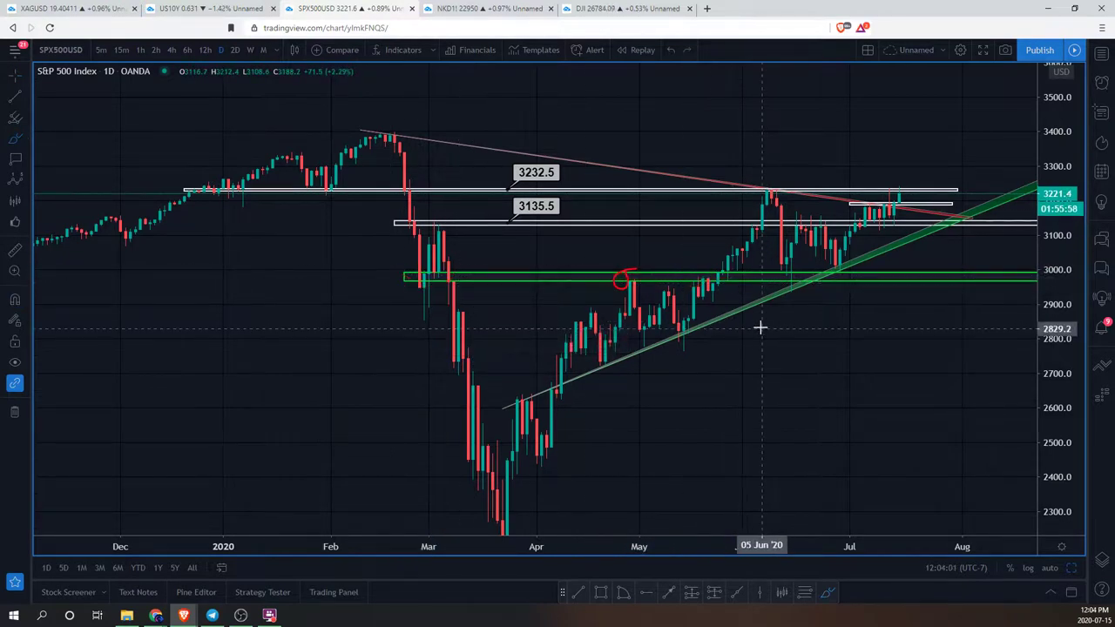
Step: Sketch red paths for the late May to June move out of the green zone up to the white zone, and undo them
click(609, 276)
click(747, 276)
mouse_move(685, 290)
mouse_down()
mouse_move(744, 241)
mouse_move(765, 255)
mouse_up()
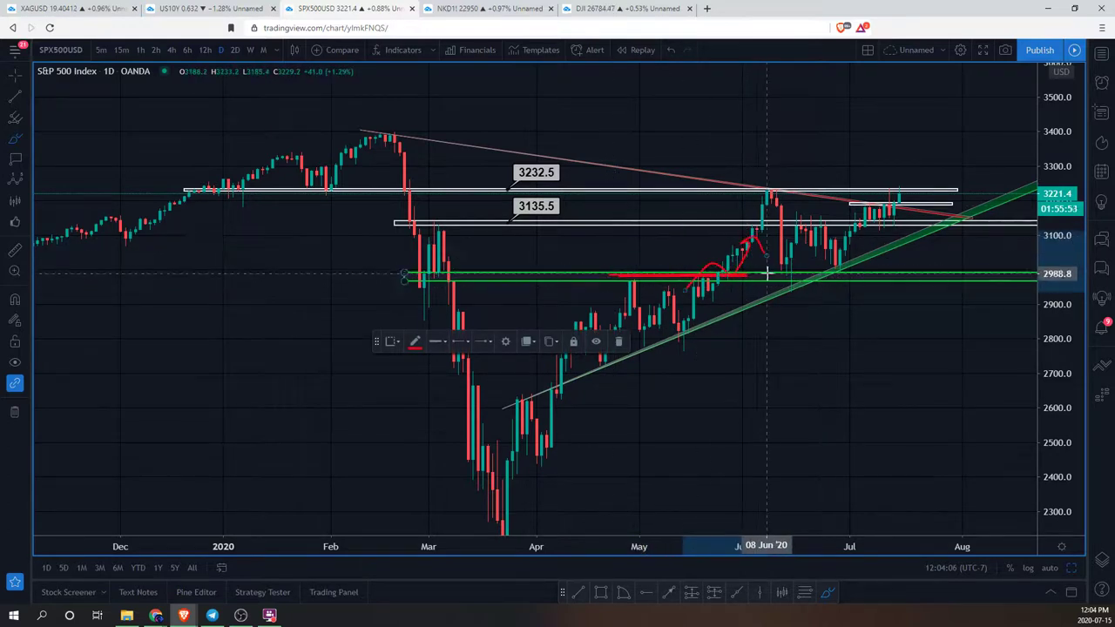
key(ctrl+z)
key(ctrl+z)
mouse_move(707, 274)
mouse_down()
mouse_move(757, 248)
mouse_move(787, 178)
mouse_up()
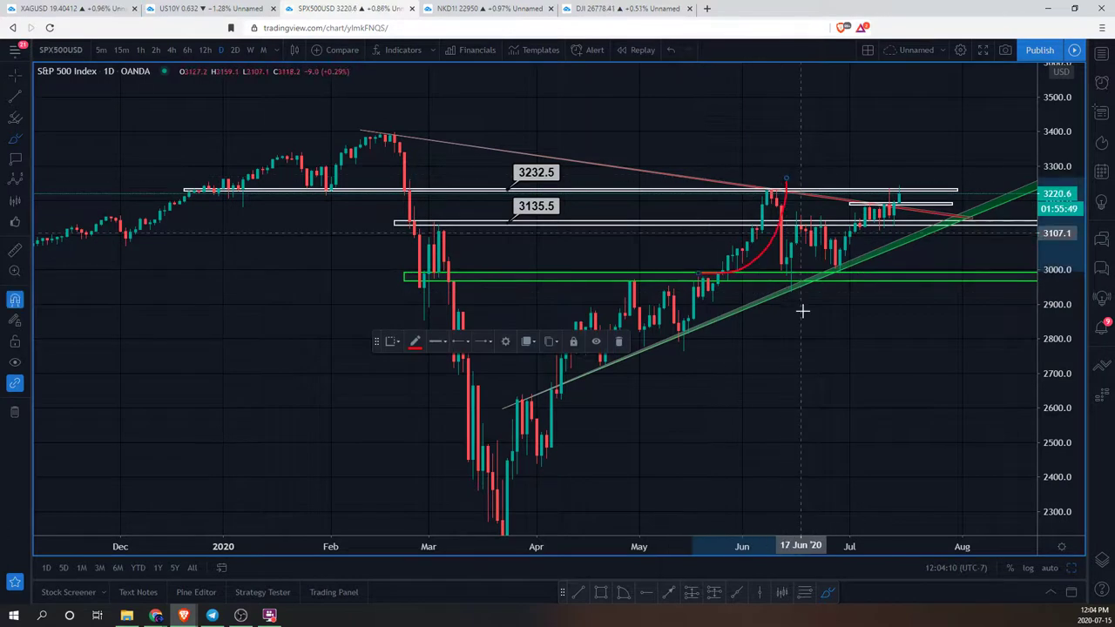
key(ctrl+z)
Step: Examine the S&P 500's June and July tests of the upper white zone on the daily and 4-hour timeframes
drag(877, 316, 859, 348)
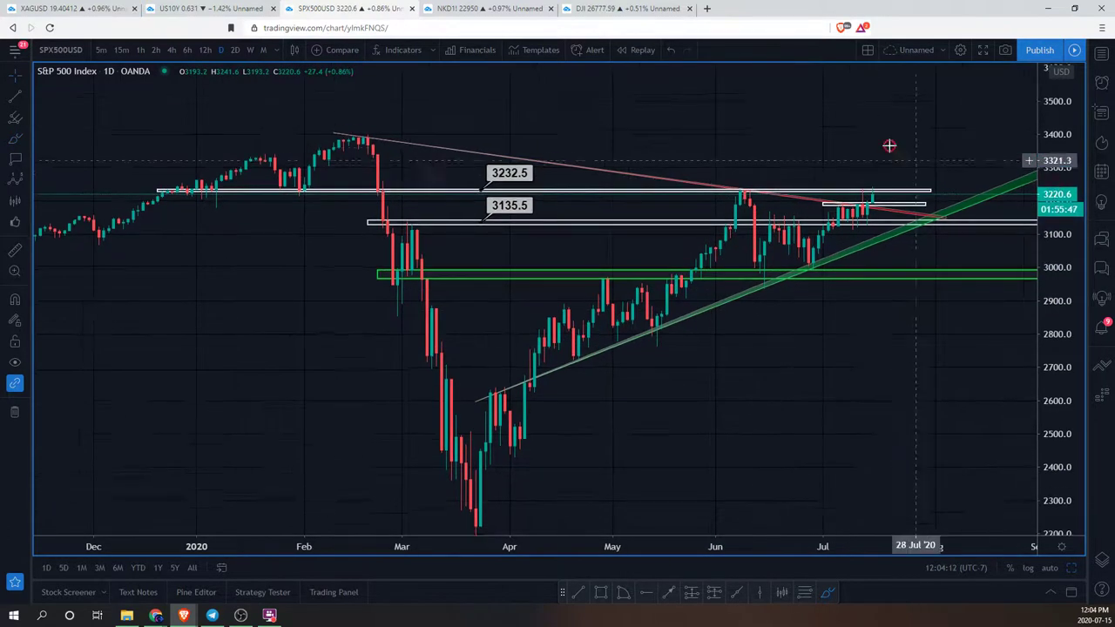
drag(892, 148, 878, 173)
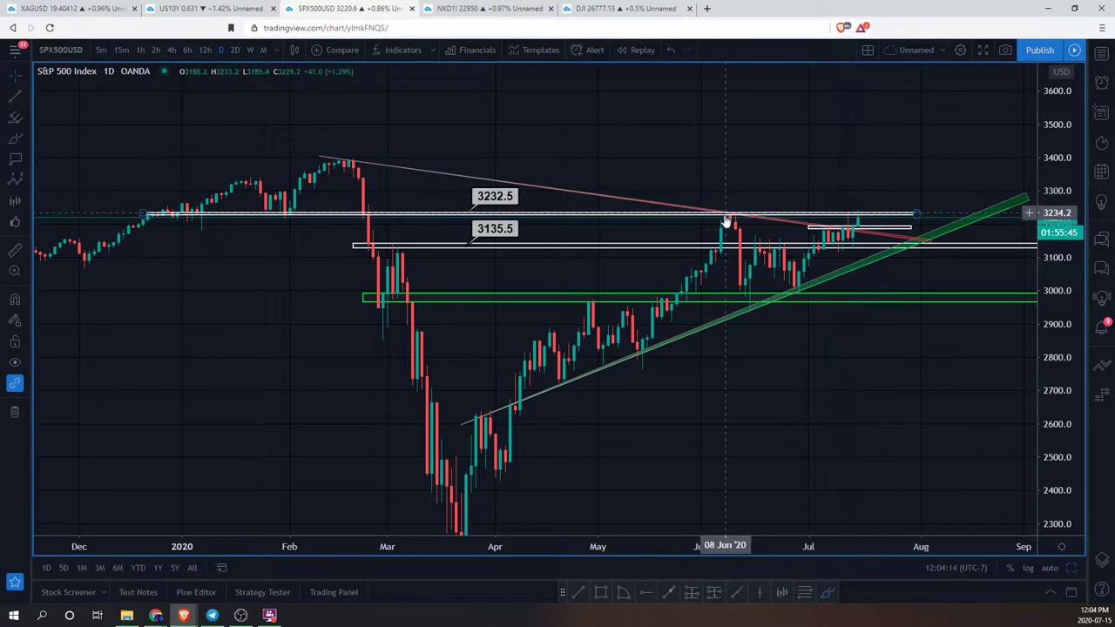
drag(726, 184, 756, 165)
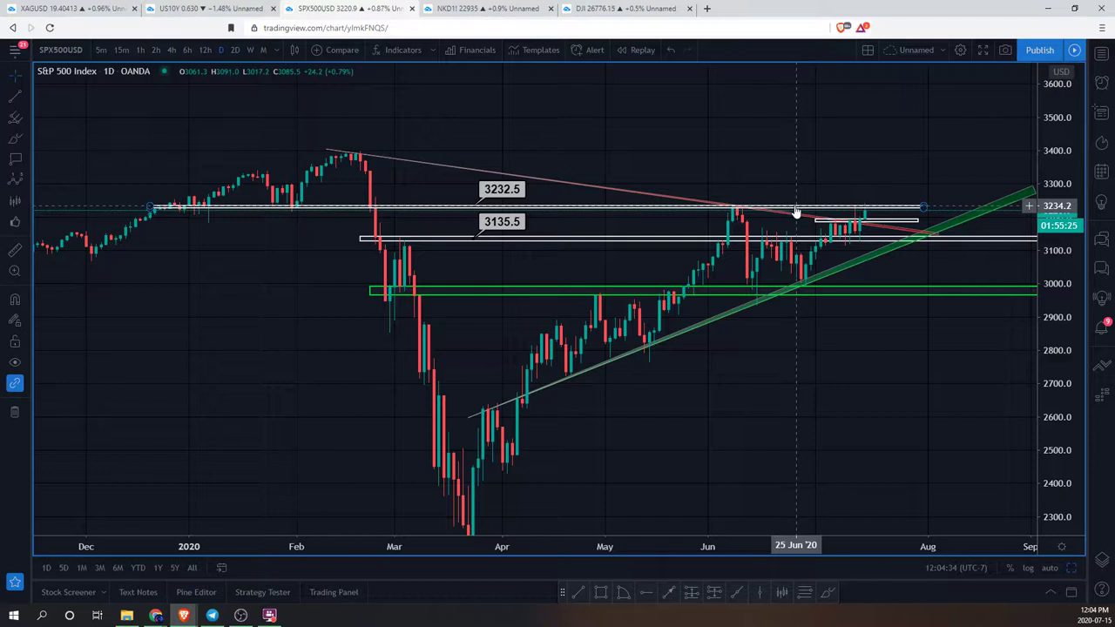
drag(854, 156, 820, 214)
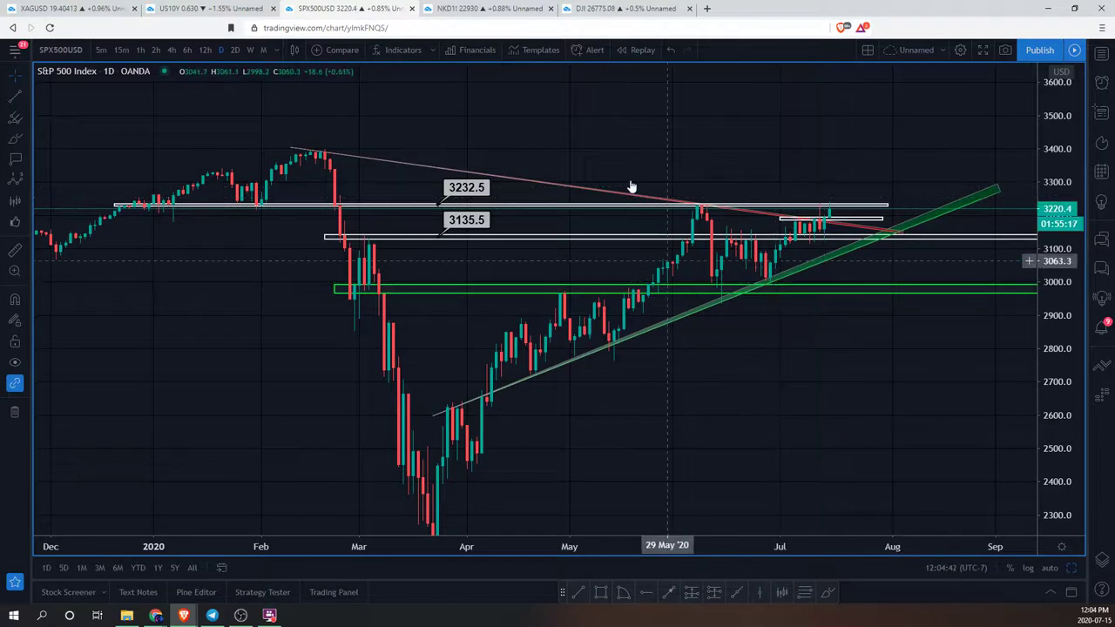
click(171, 50)
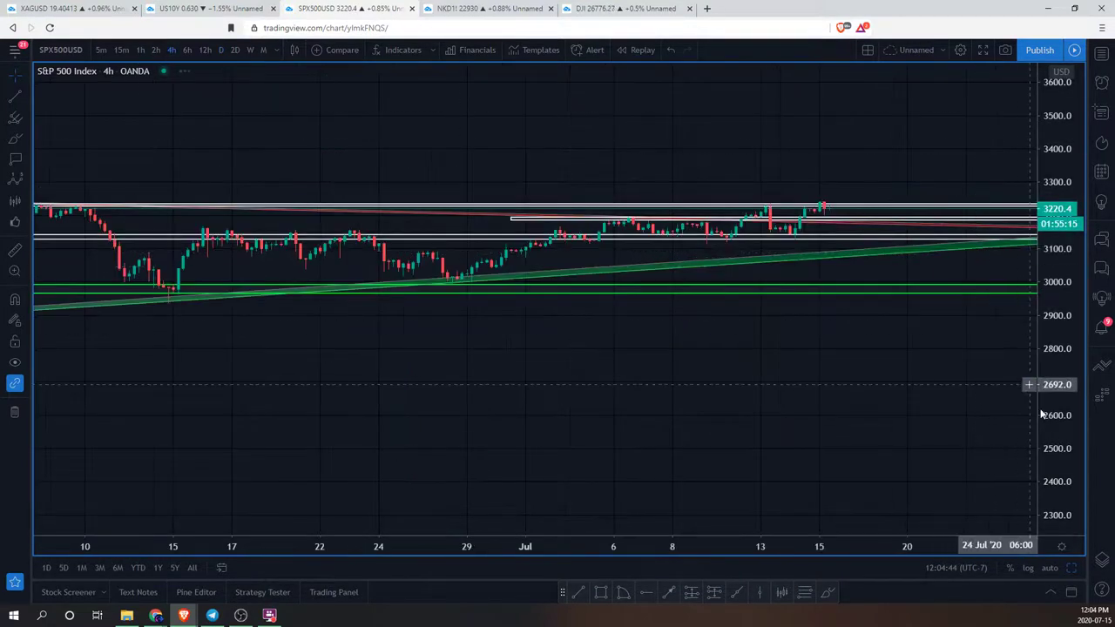
drag(1043, 381, 1047, 222)
scroll(911, 229, down, 3)
drag(911, 229, 874, 309)
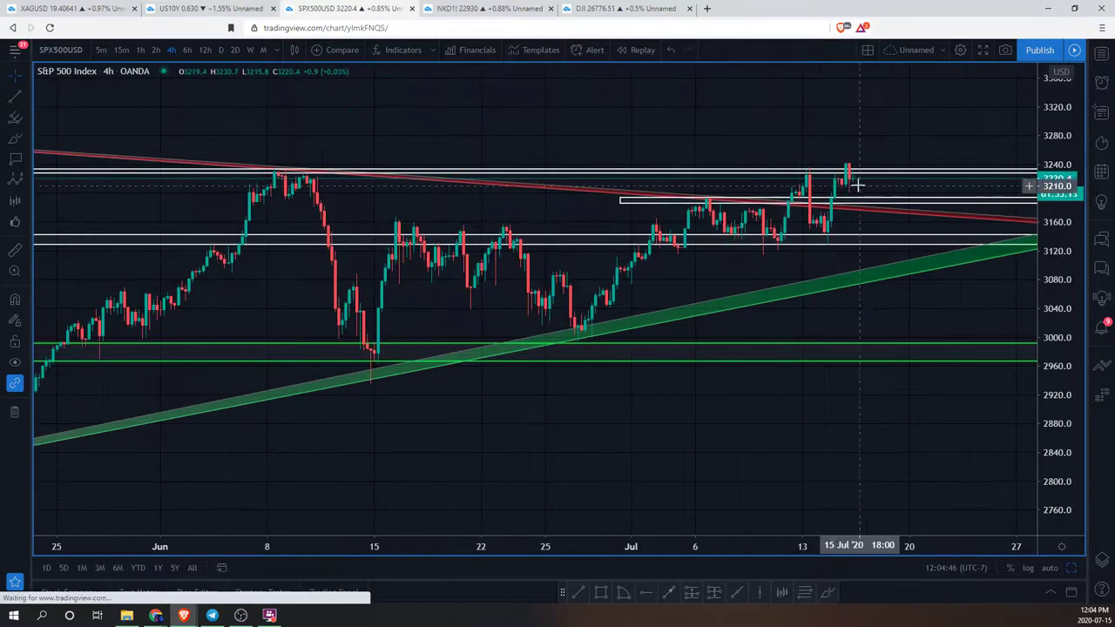
drag(900, 136, 881, 141)
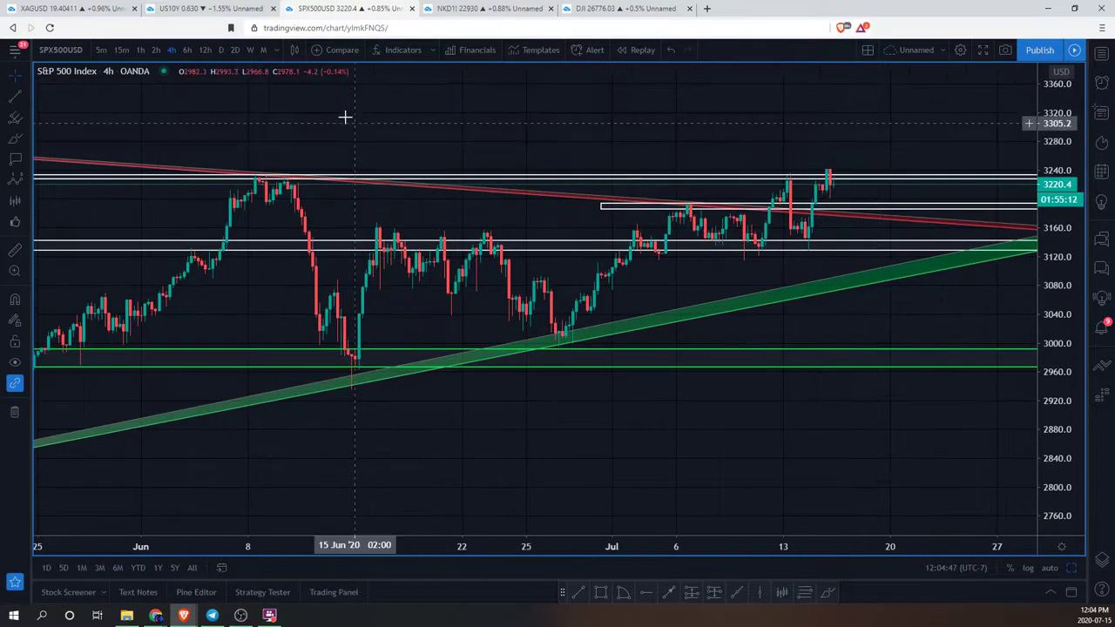
Step: Review the S&P 500's latest daily candle against the white zones, and set the chart back to the 4-hour timeframe
click(220, 49)
scroll(809, 130, up, 5)
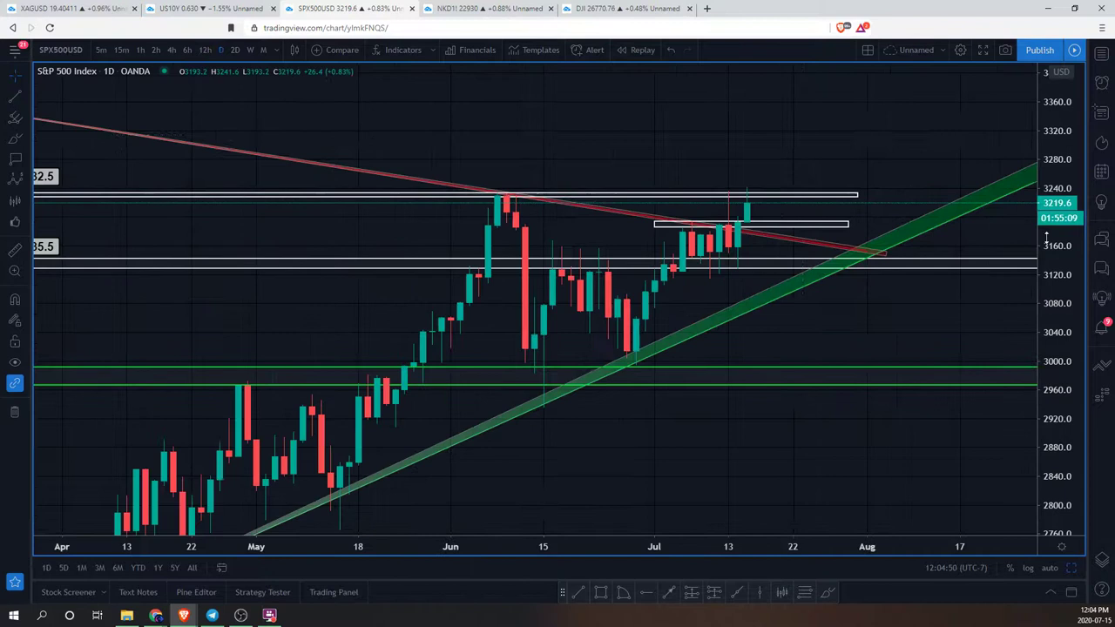
drag(747, 124, 785, 127)
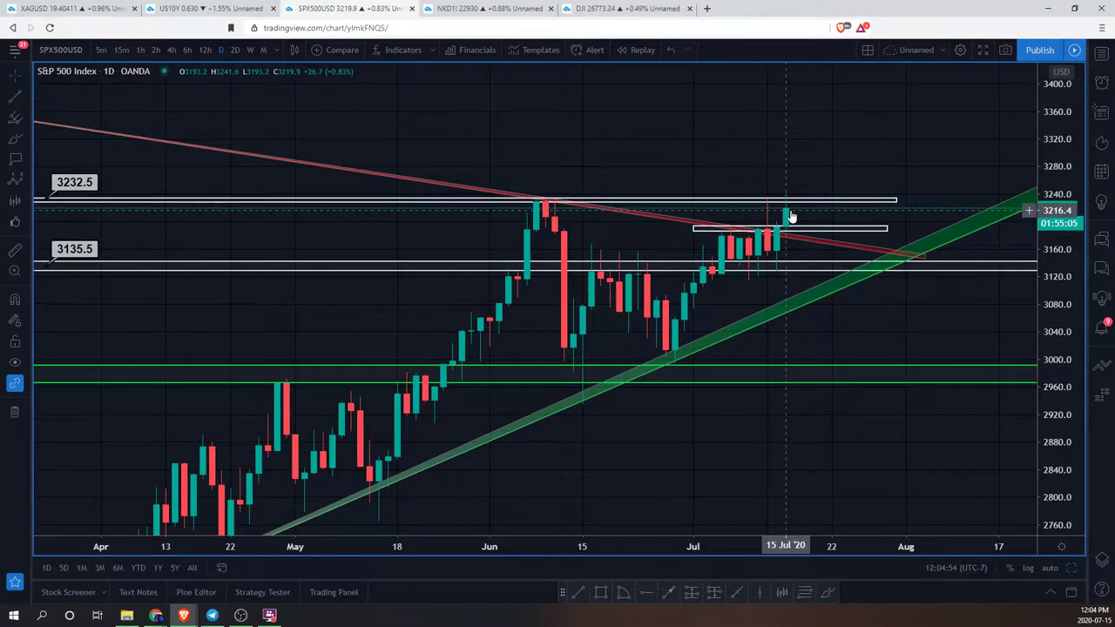
drag(830, 162, 856, 160)
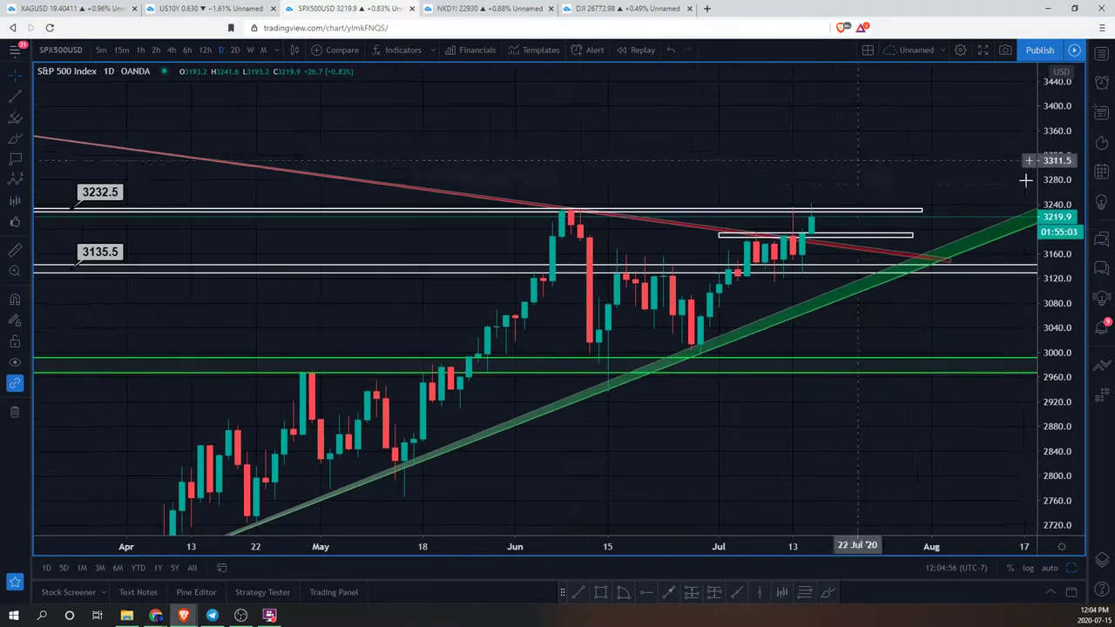
scroll(868, 172, down, 2)
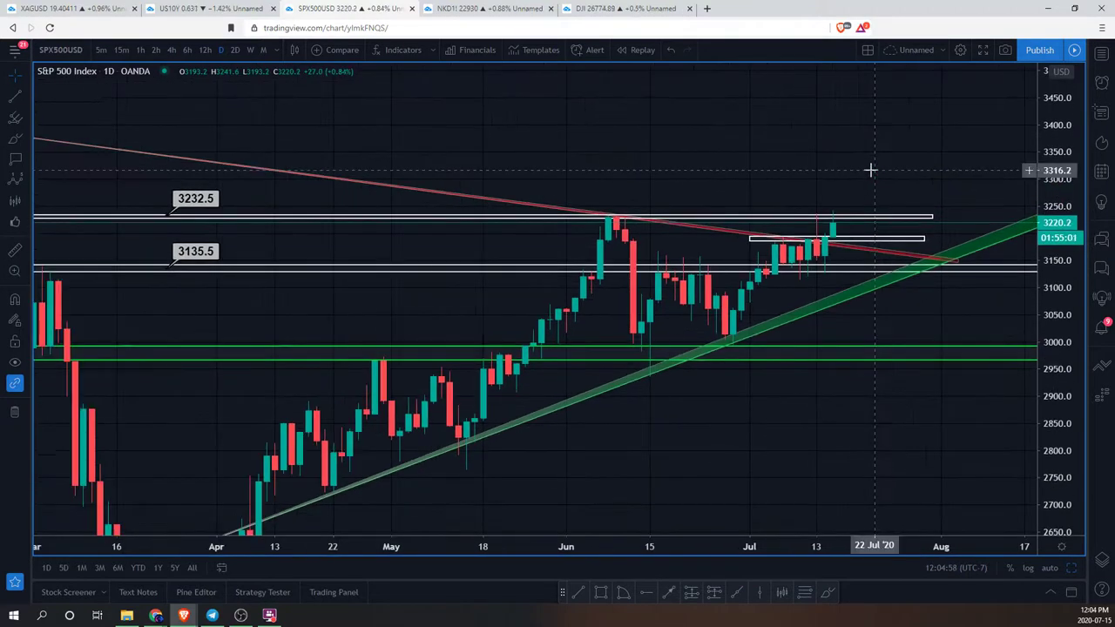
scroll(869, 170, down, 2)
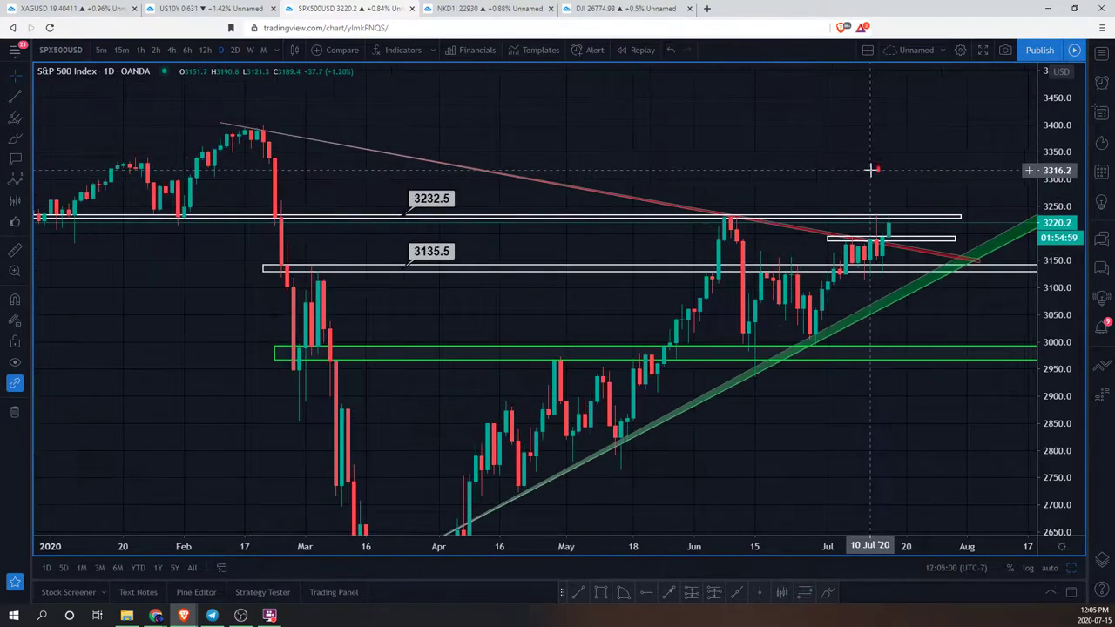
scroll(917, 213, up, 1)
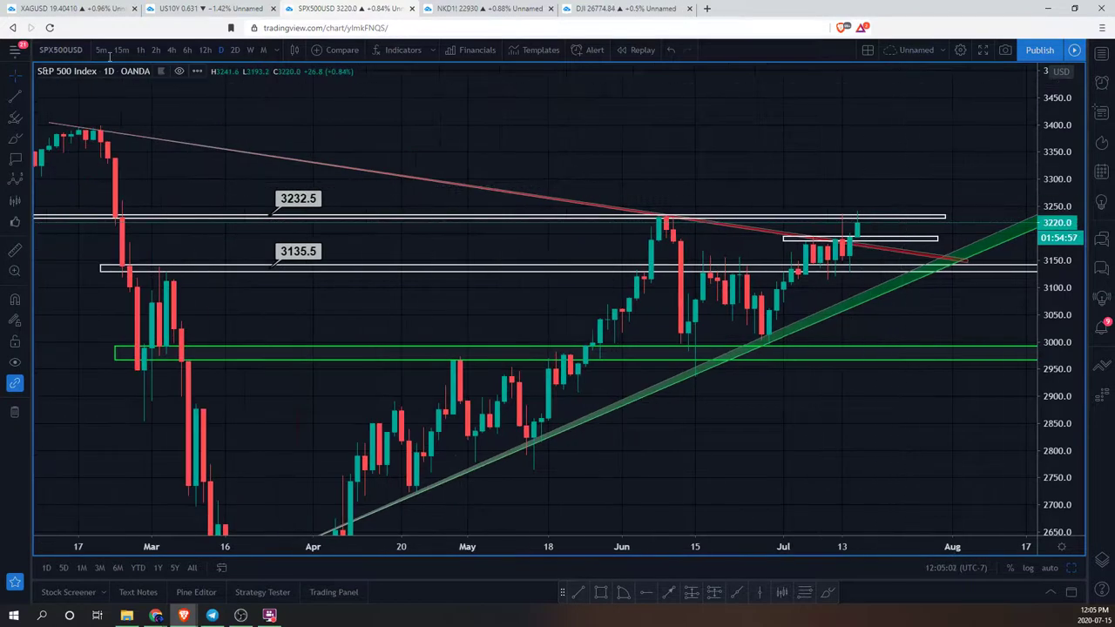
click(171, 50)
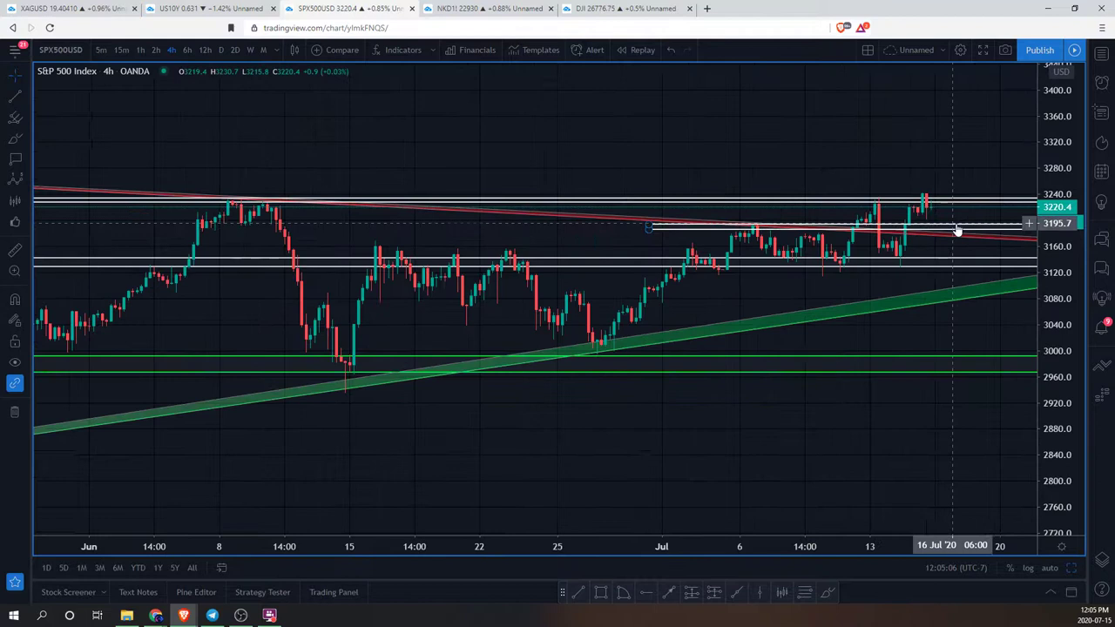
scroll(967, 174, down, 3)
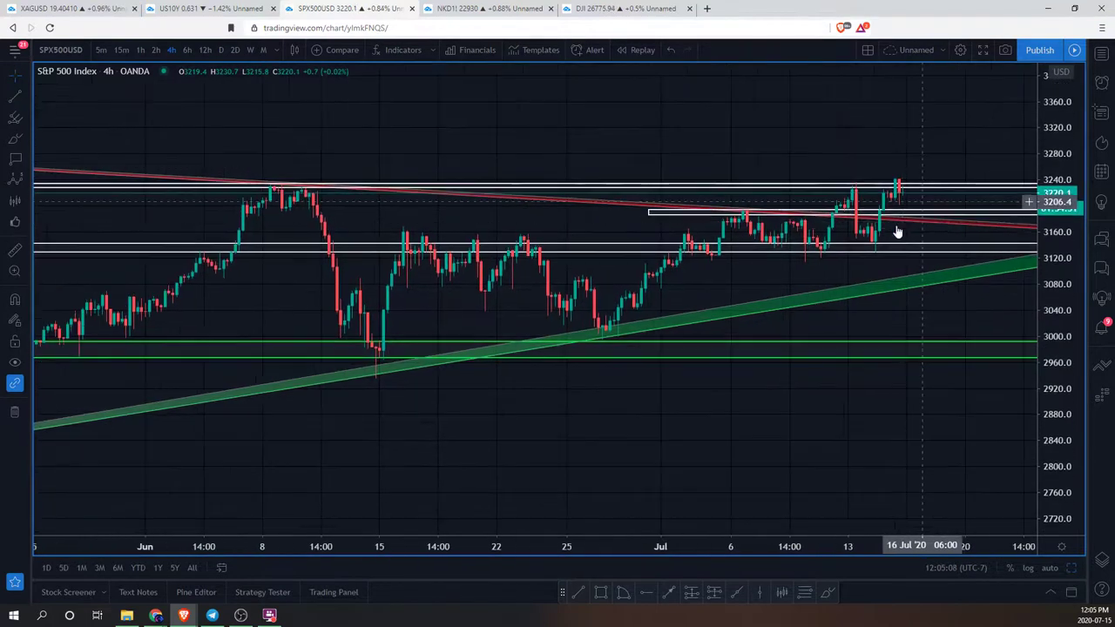
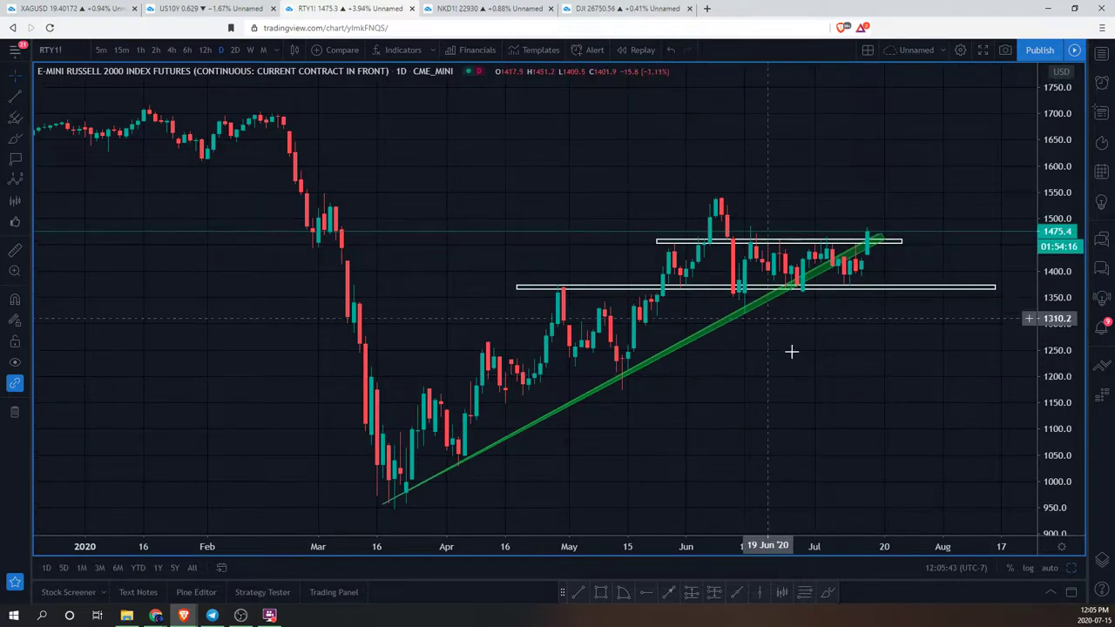
Step: Draw a Head and Shoulders pattern on the Russell 2000 futures chart from 19 May, with the head at the early June high
click(26, 180)
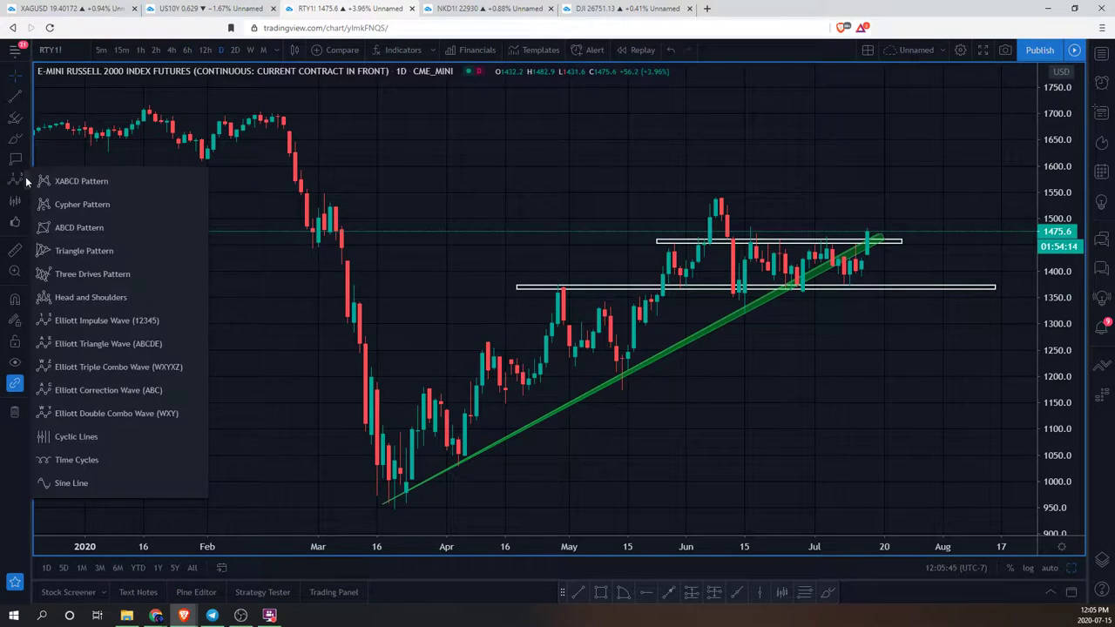
click(62, 296)
click(638, 332)
click(668, 241)
click(685, 283)
click(715, 201)
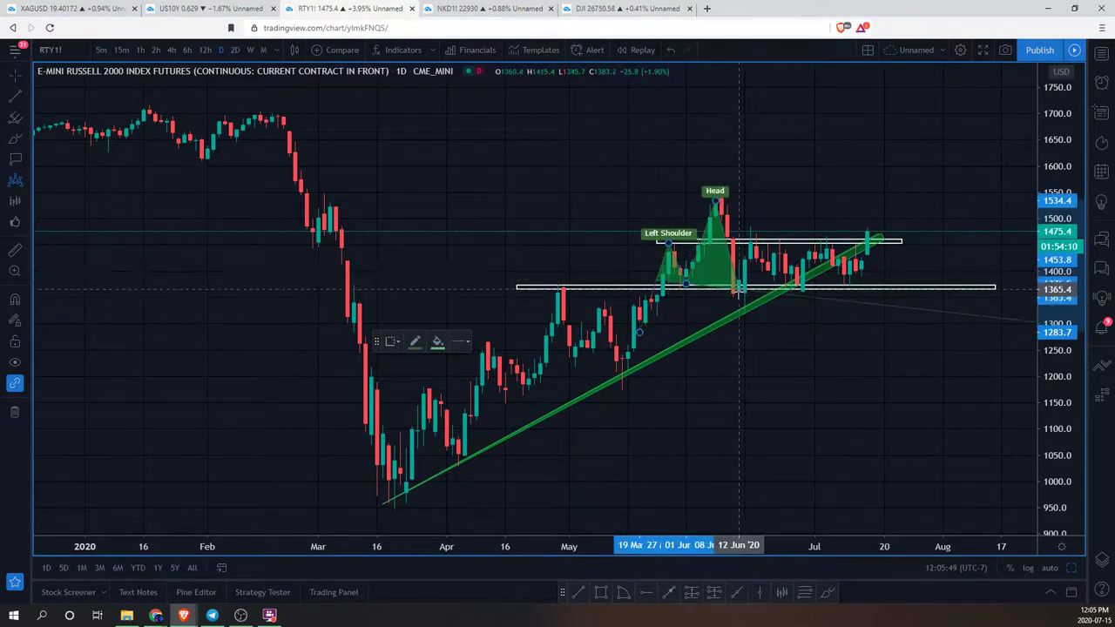
click(739, 286)
click(755, 244)
click(820, 350)
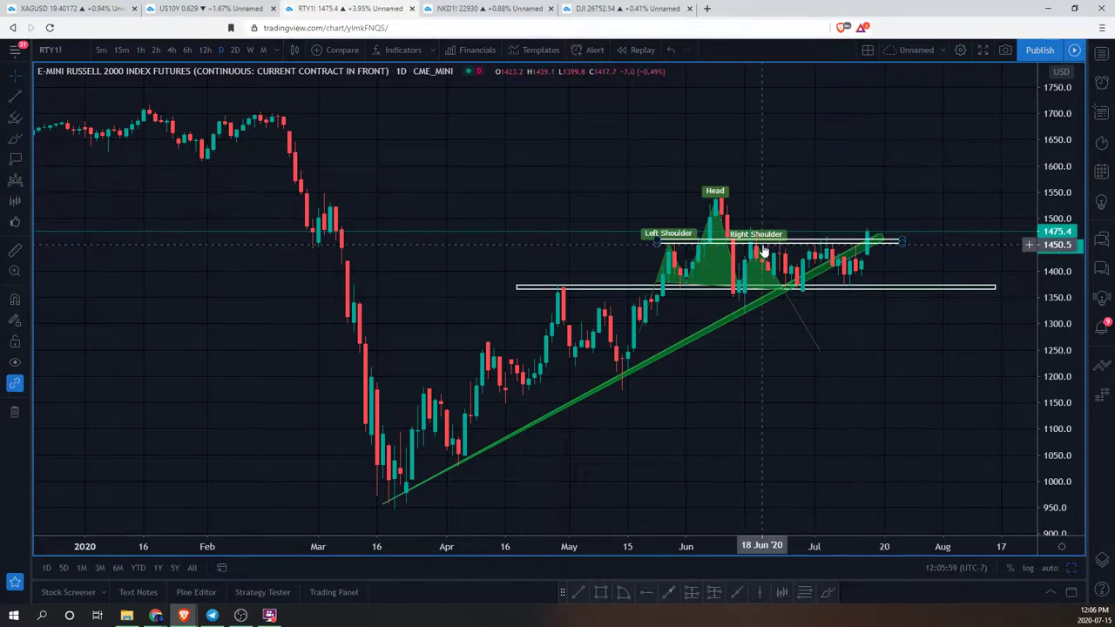
Step: Delete the Head and Shoulders pattern from the Russell 2000 futures chart
right_click(779, 199)
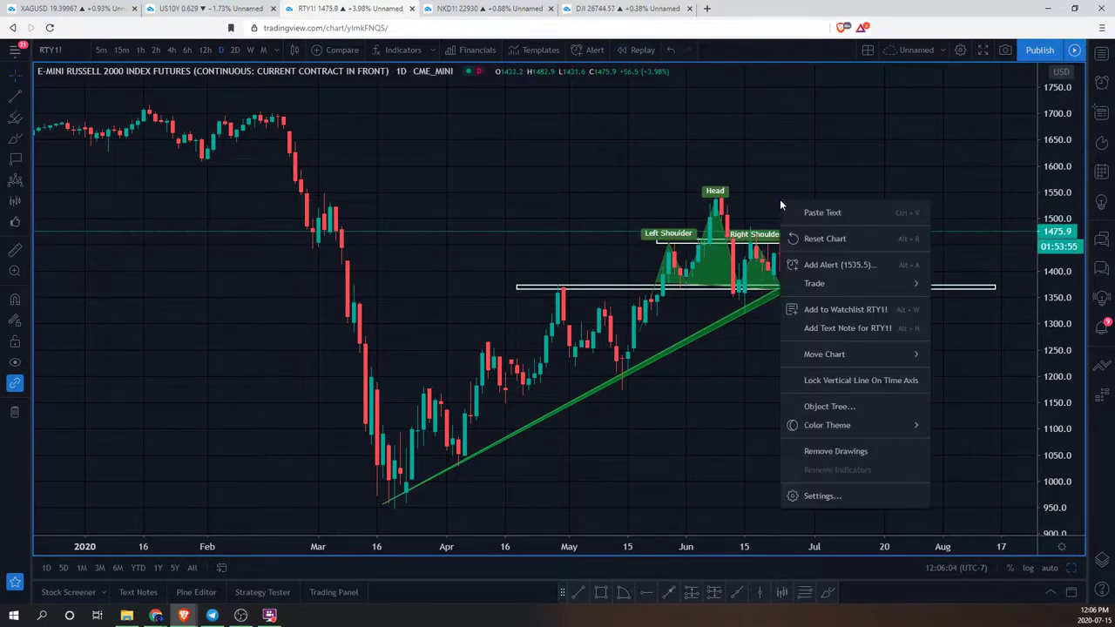
click(717, 221)
key(Delete)
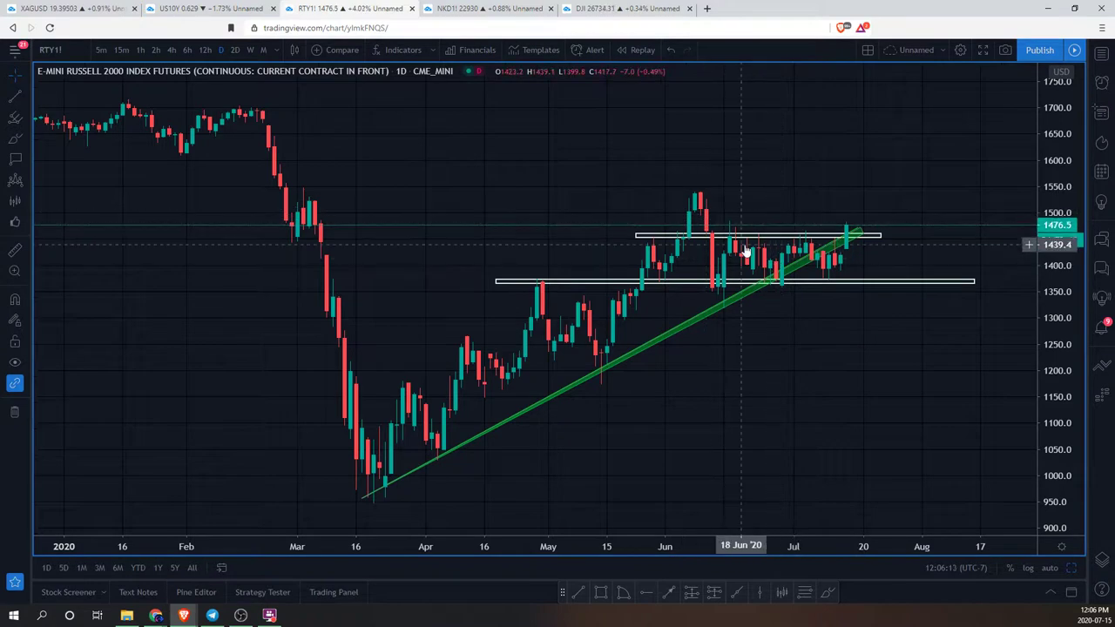
Step: Draw a thin white rectangle at about 1540 to 1550 on the Russell 2000 chart, from 21 February to 24 August 2020
click(28, 160)
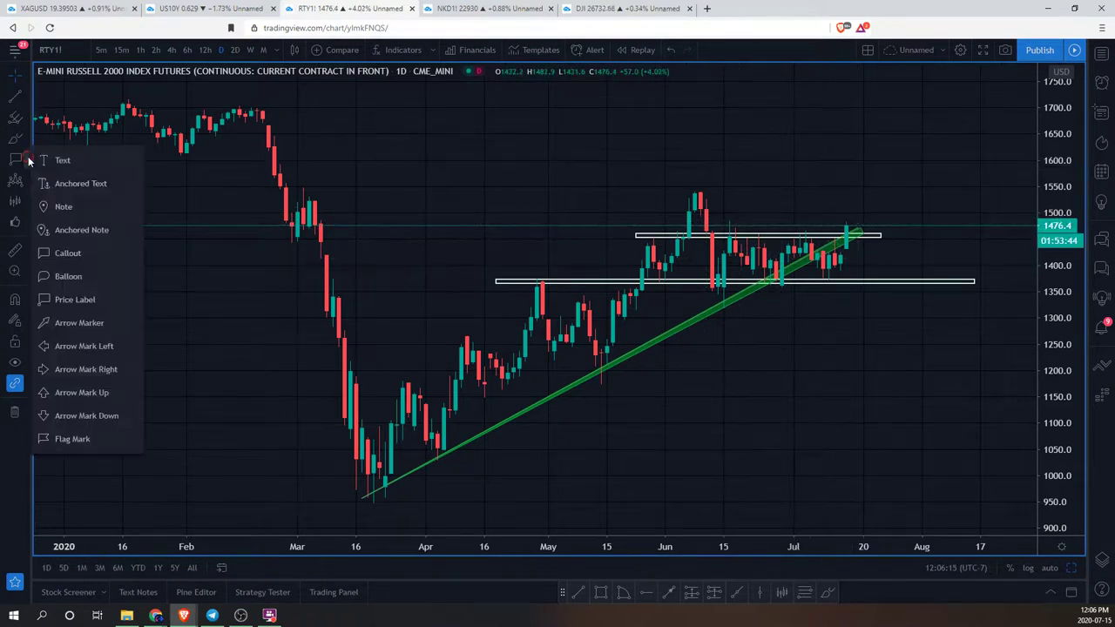
click(21, 201)
click(21, 201)
click(21, 201)
click(20, 201)
click(25, 140)
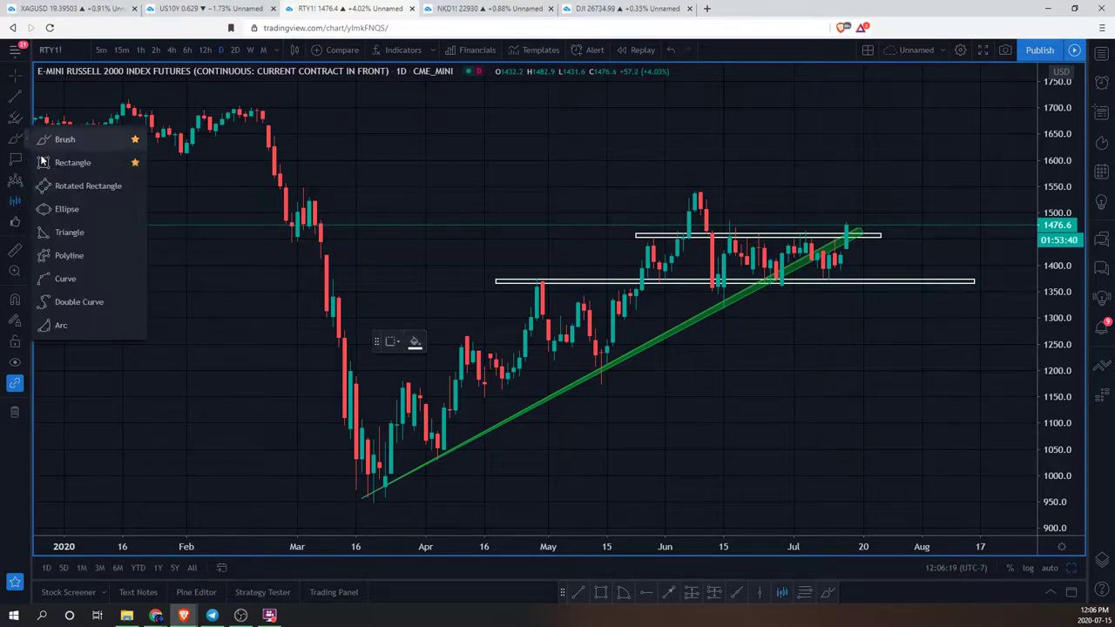
click(46, 162)
drag(263, 186, 1008, 192)
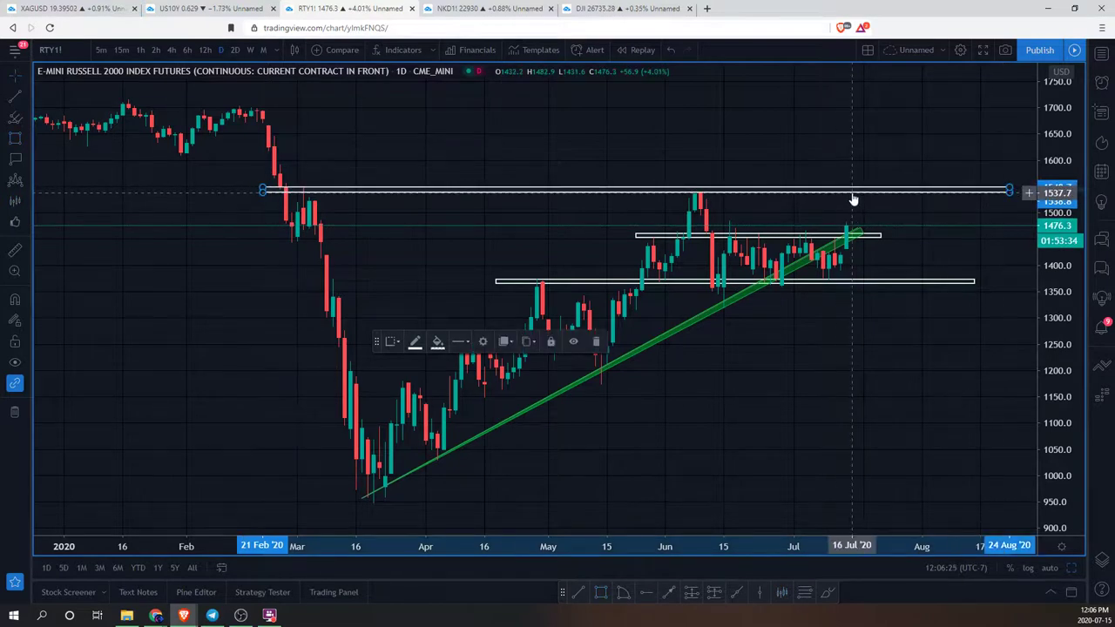
click(841, 145)
scroll(879, 177, right, 1)
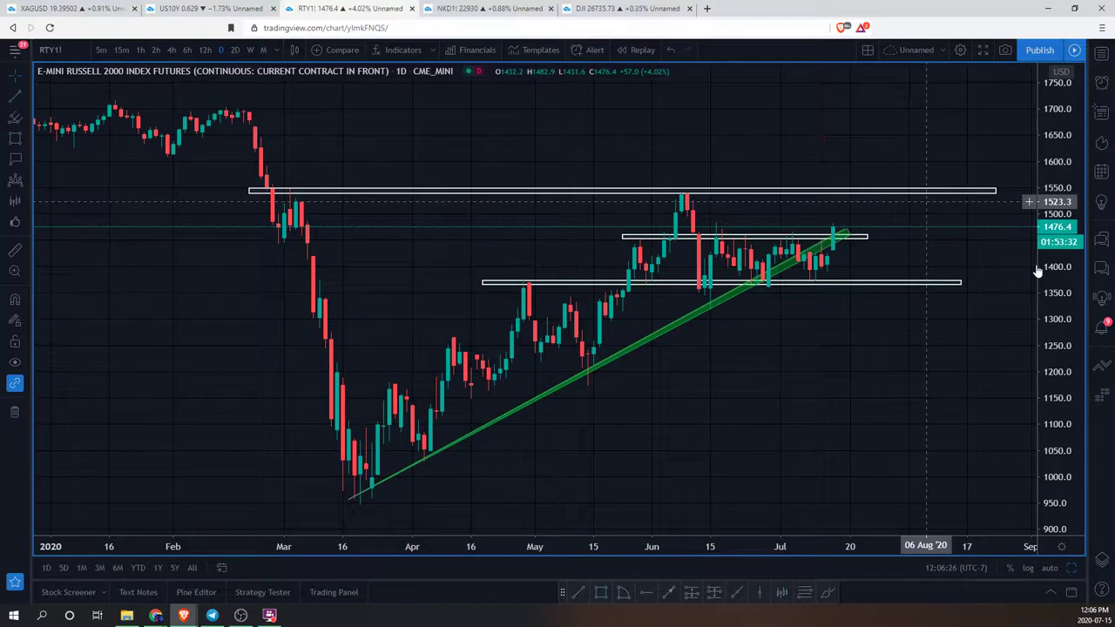
Step: Restore the four-chart layout and fit March to August in the Russell 2000 chart
key(alt+Return)
scroll(403, 457, left, 5)
scroll(435, 460, down, 2)
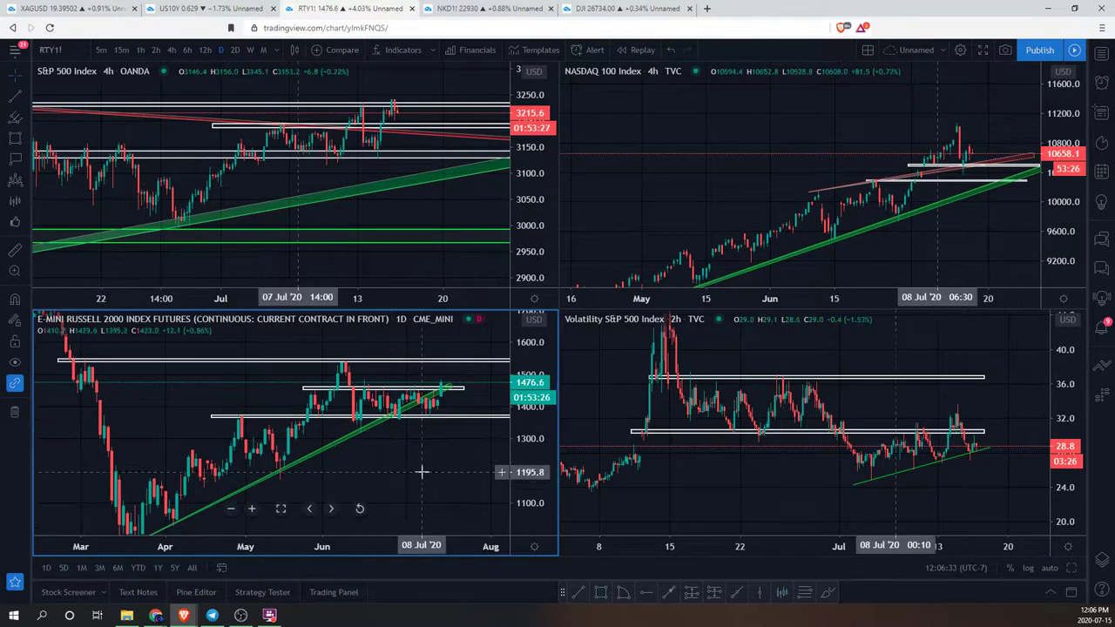
Step: Enlarge the NASDAQ 100 chart and examine the March to July rally against its rising trendlines and white levels
click(888, 266)
click(808, 261)
scroll(810, 253, up, 3)
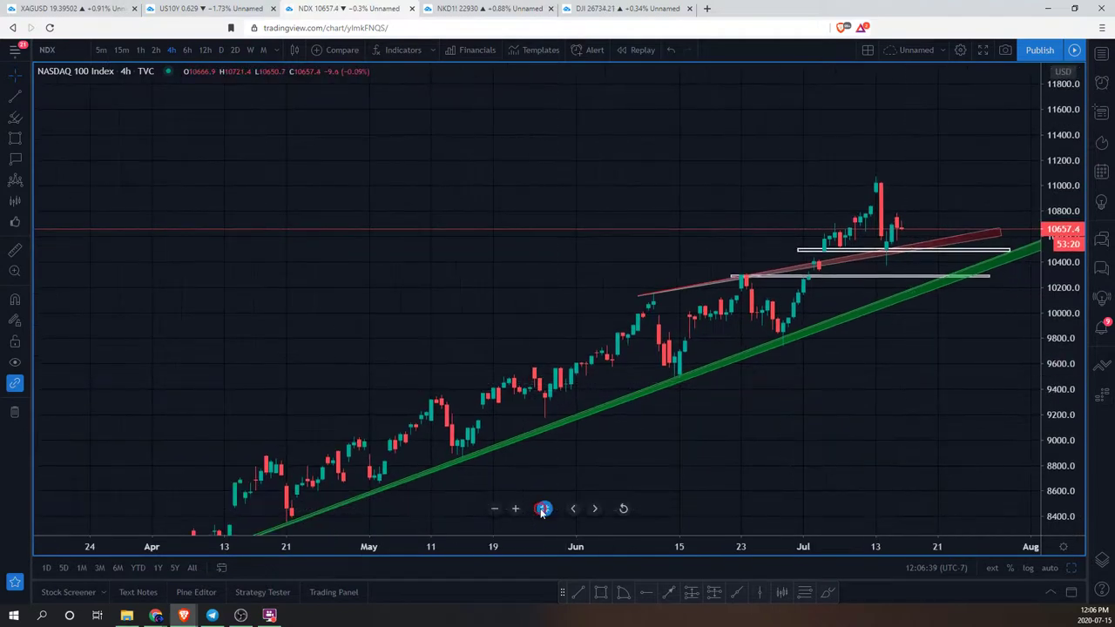
key(alt+Return)
click(809, 261)
scroll(1008, 354, up, 3)
scroll(968, 389, down, 3)
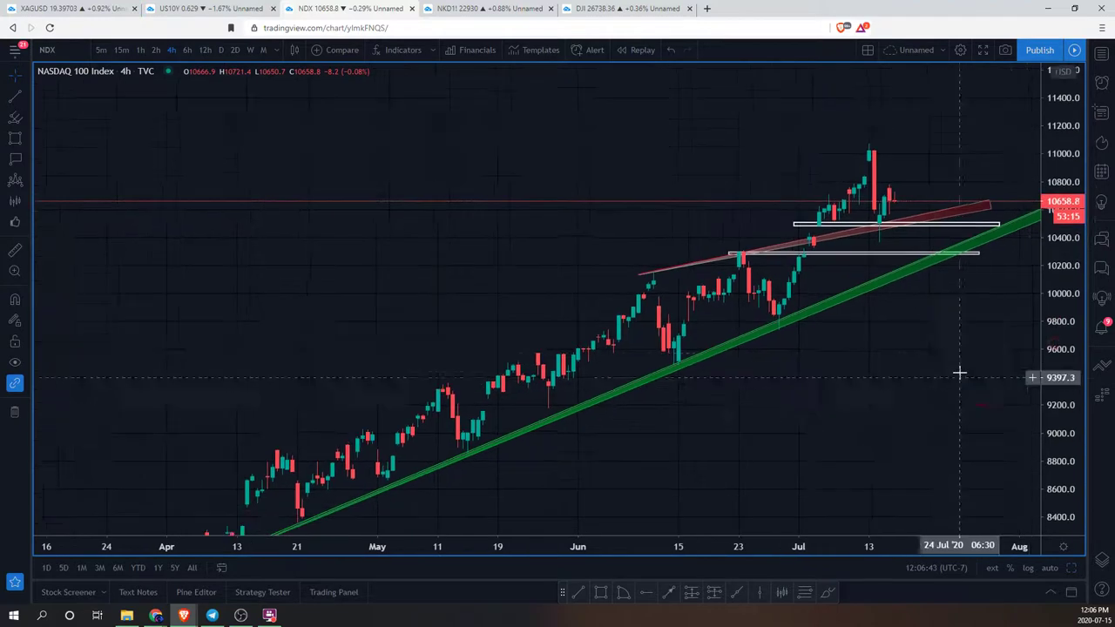
scroll(910, 390, down, 3)
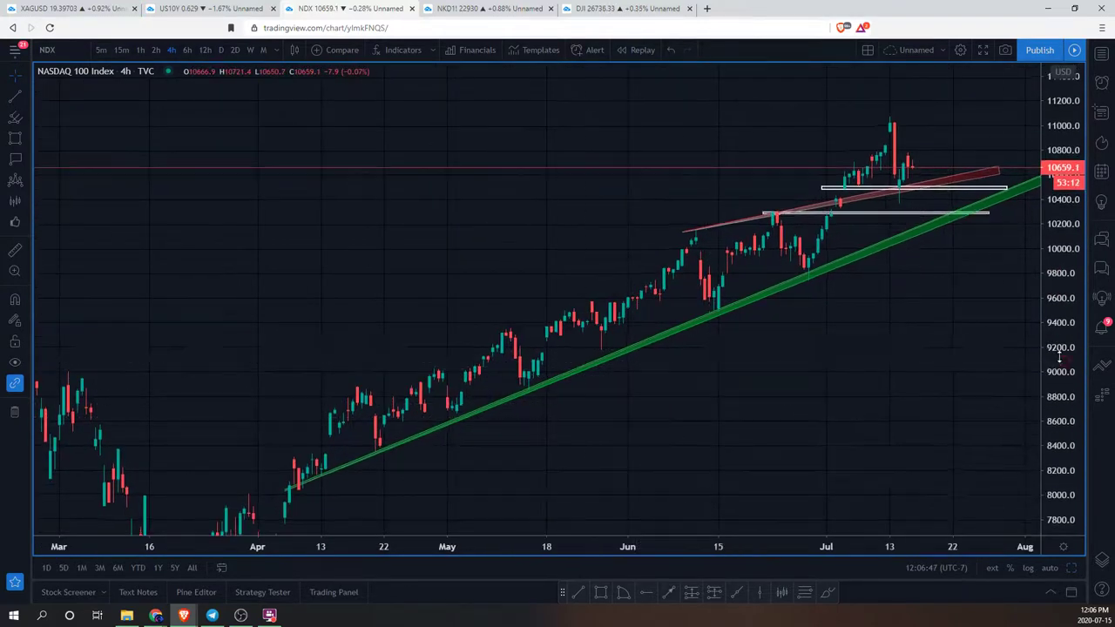
scroll(926, 351, left, 1)
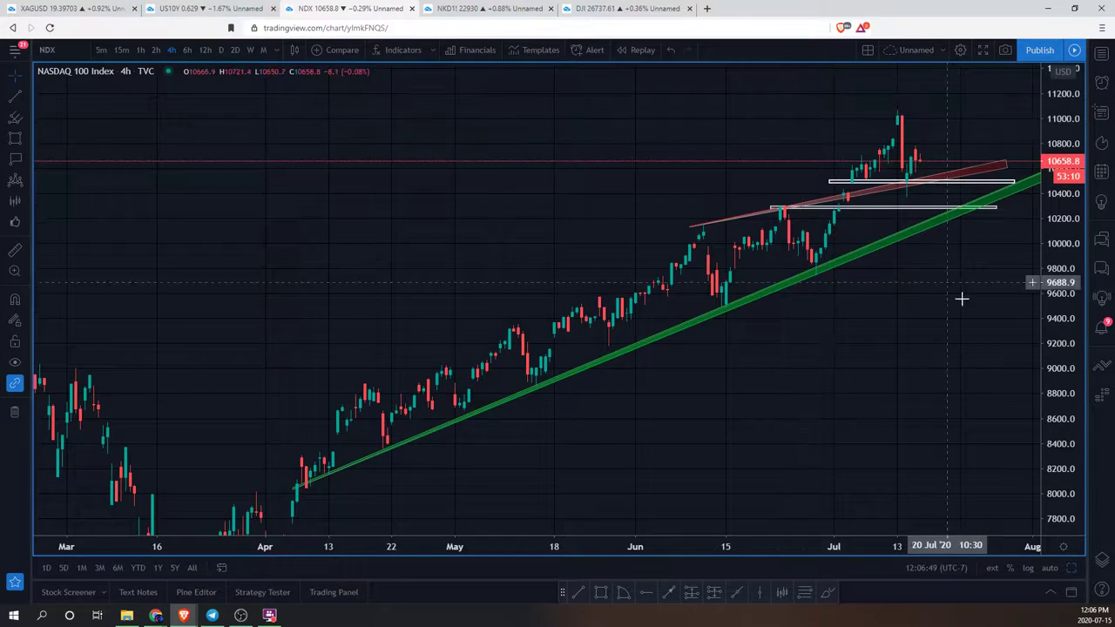
click(956, 330)
drag(956, 329, 972, 329)
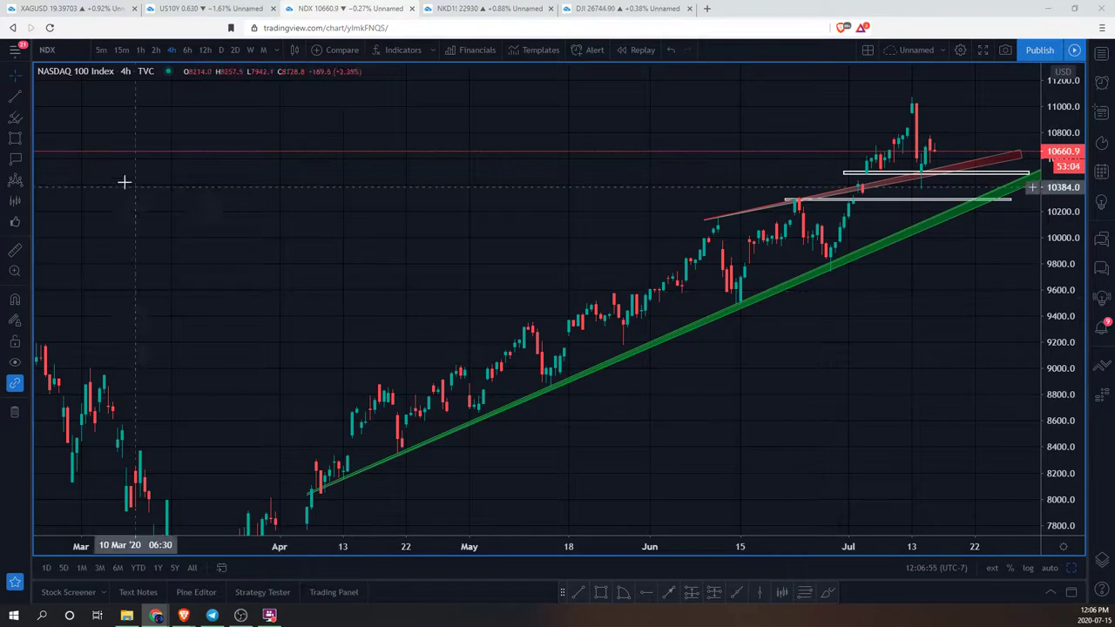
Step: Brush red marks on the NASDAQ 100 chart around the touches of the rising red trendline and the July lows above the 10500 band
click(27, 158)
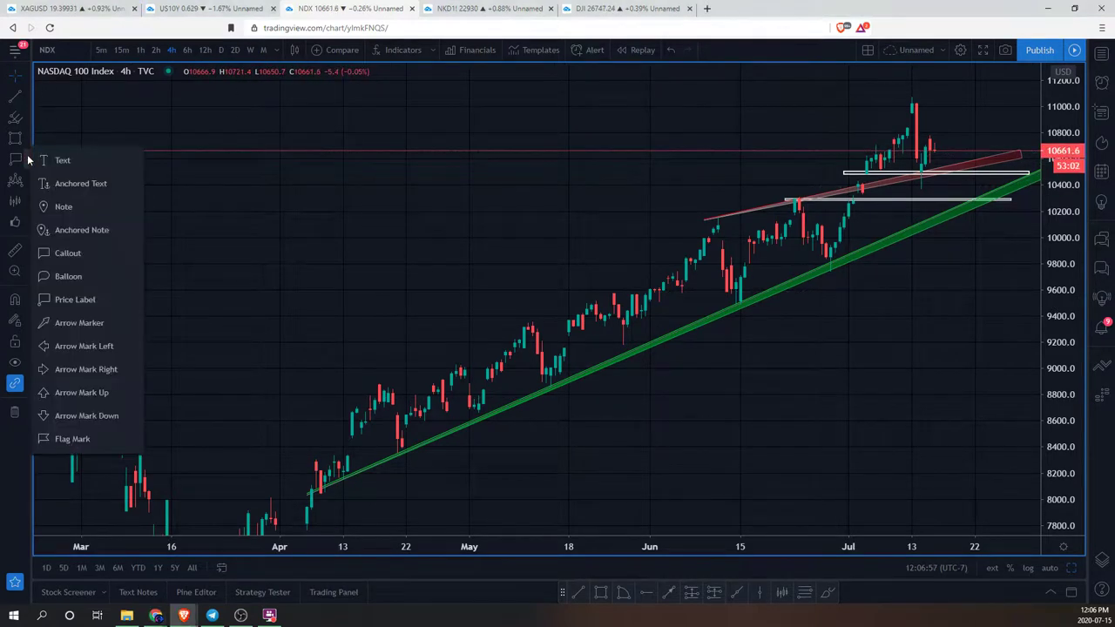
click(27, 140)
click(27, 201)
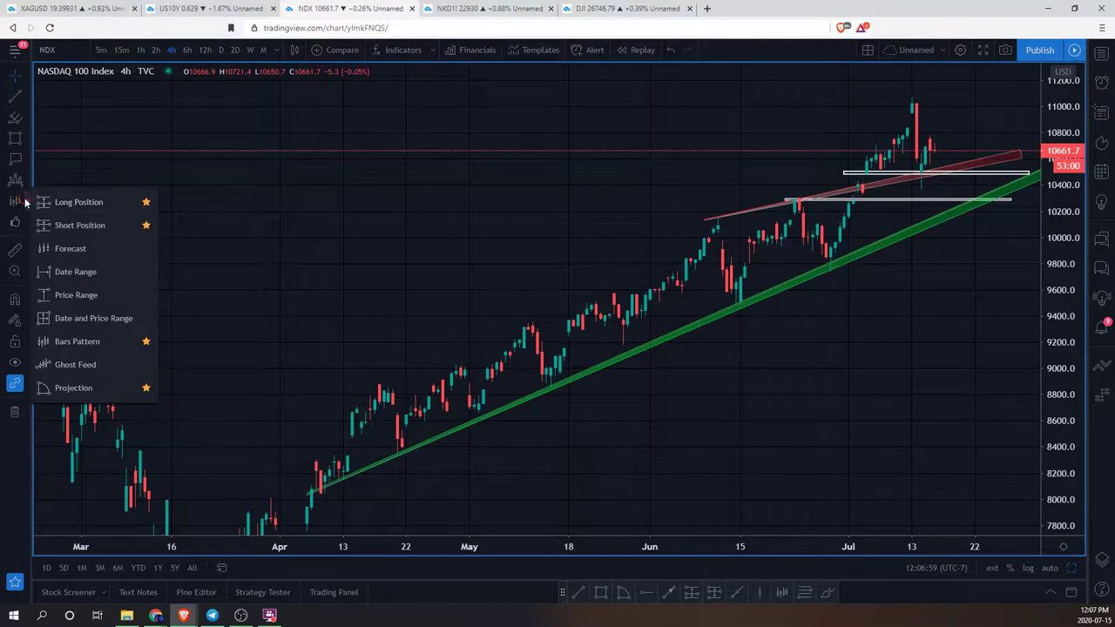
click(29, 159)
click(15, 140)
click(27, 140)
click(61, 139)
drag(716, 209, 712, 211)
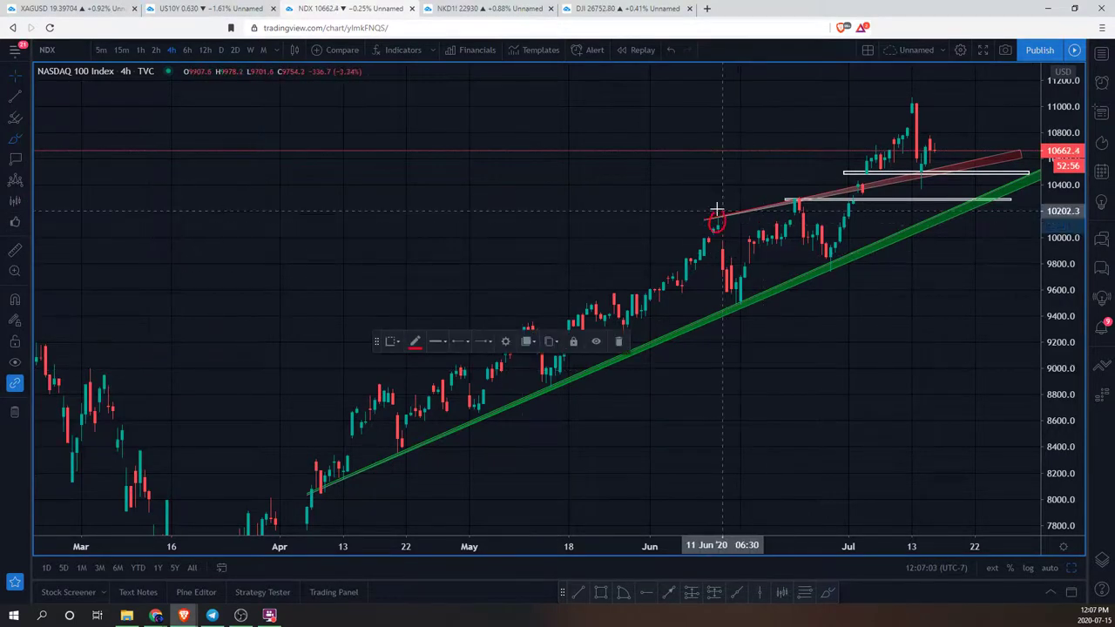
mouse_move(791, 190)
mouse_down()
mouse_move(858, 199)
mouse_move(850, 179)
mouse_move(877, 164)
mouse_move(914, 165)
mouse_move(982, 142)
mouse_up()
Step: Undo the red trendline marks, and temporarily circle the July consolidation and pullback around the 10500 band
key(ctrl+z)
key(ctrl+z)
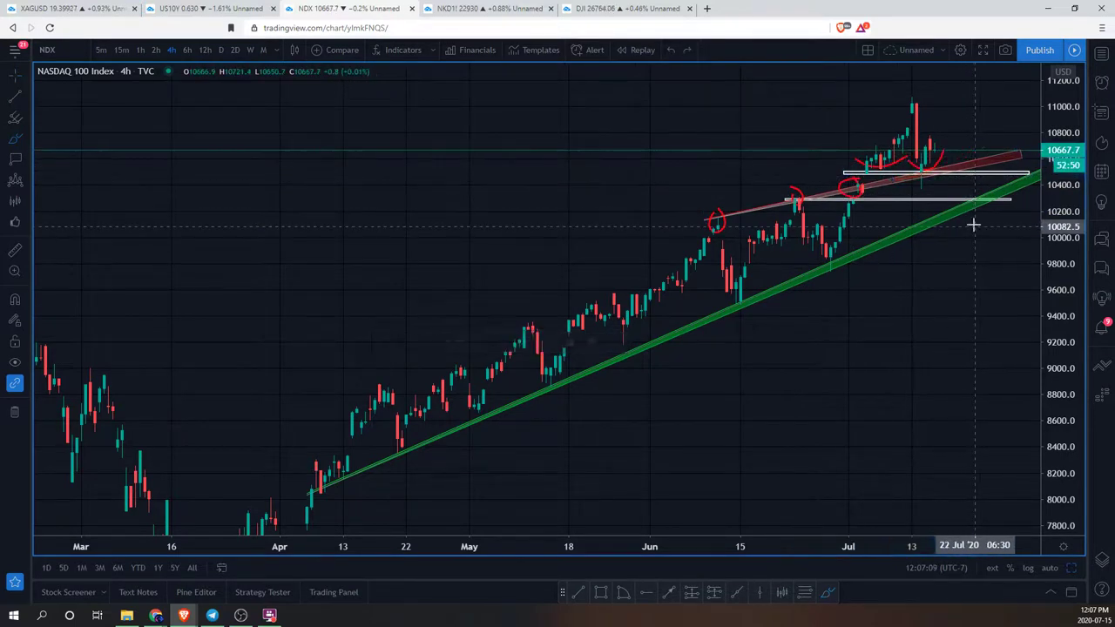
key(ctrl+z)
key(ctrl+z)
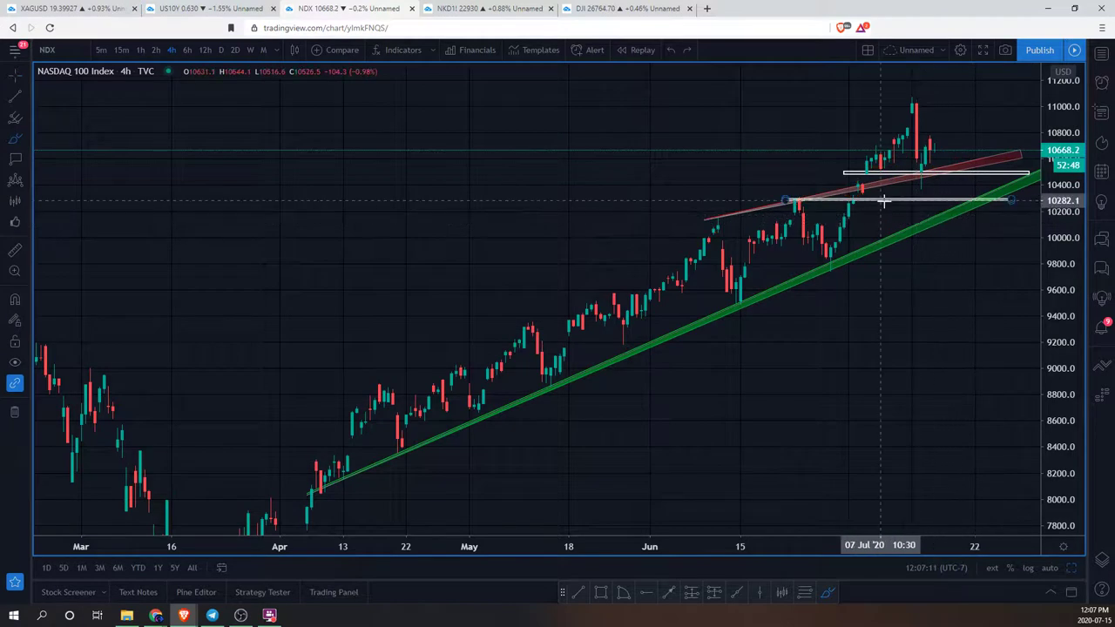
drag(920, 165, 940, 157)
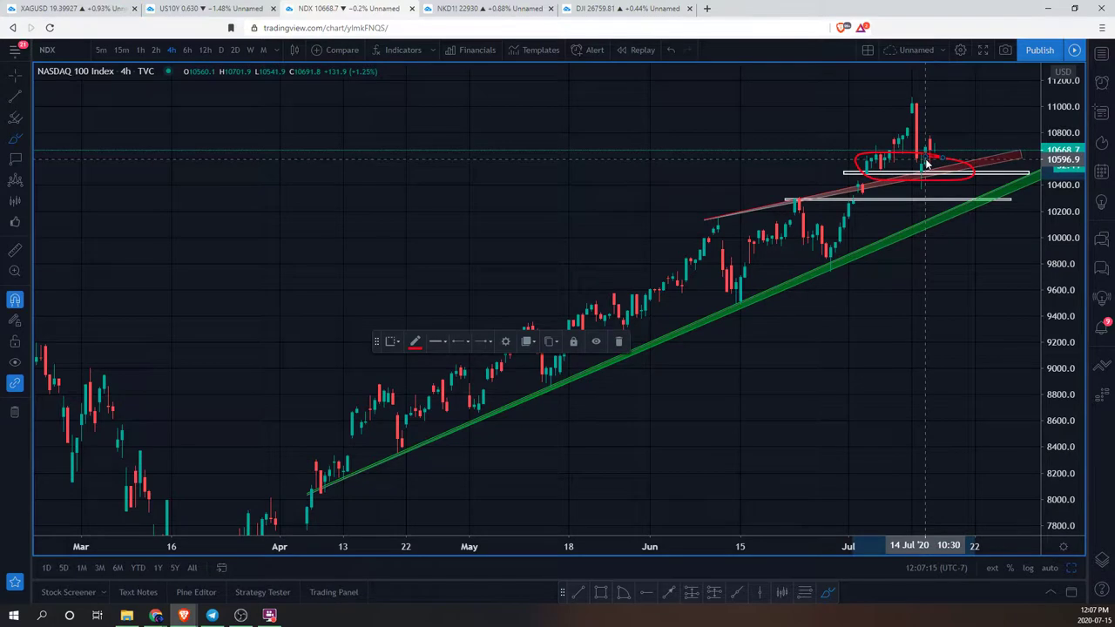
key(ctrl+z)
Step: Switch the NASDAQ 100 chart to the 1-hour timeframe and fit June to July in view
drag(926, 166, 935, 229)
double_click(1061, 314)
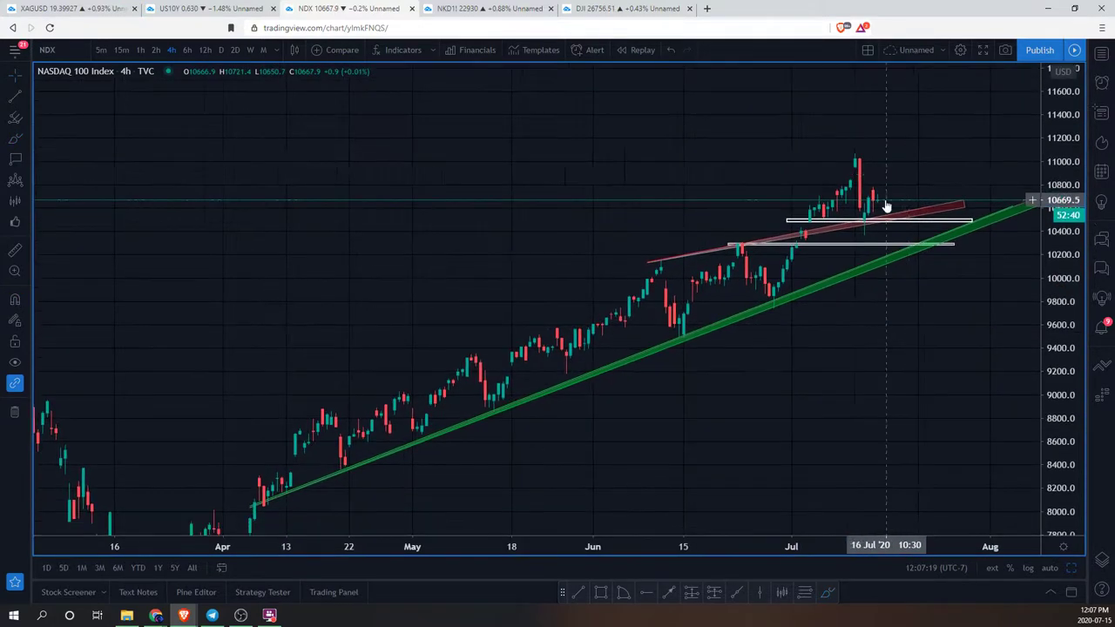
drag(887, 206, 841, 228)
click(140, 50)
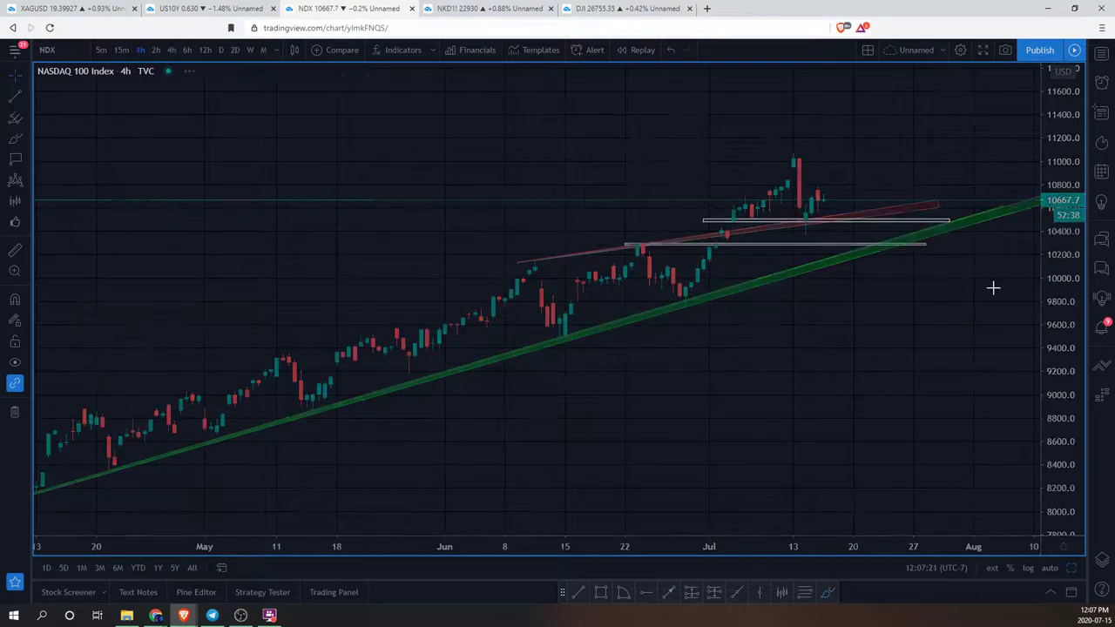
scroll(864, 216, down, 3)
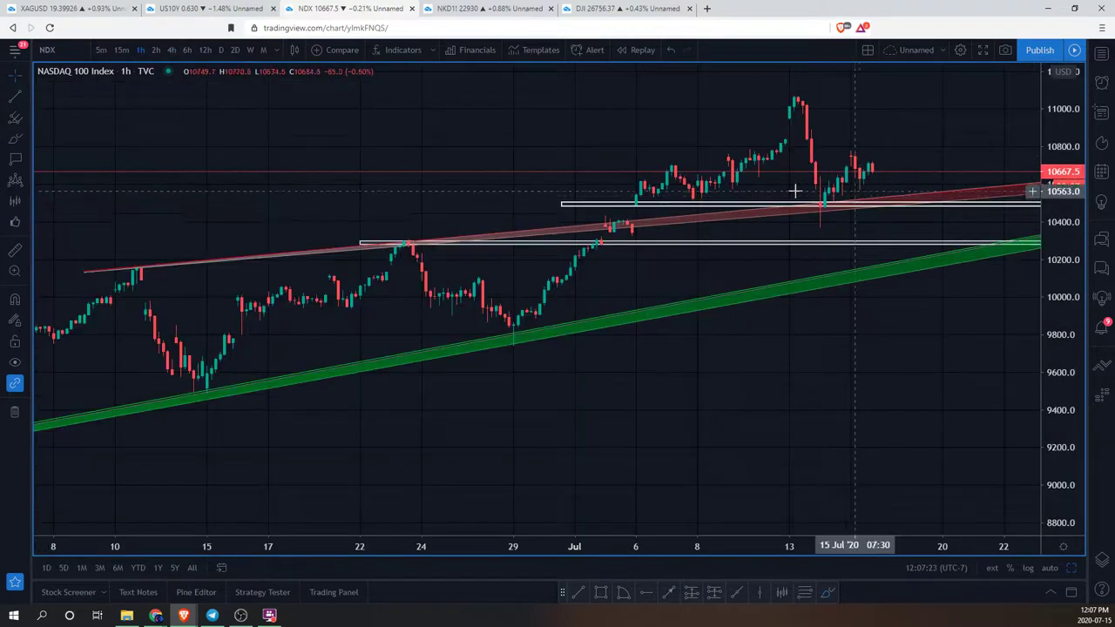
Step: Draw thin white rectangles at about 10775 and 10590 on the NASDAQ 100 chart, bounding the mid-July range
click(27, 162)
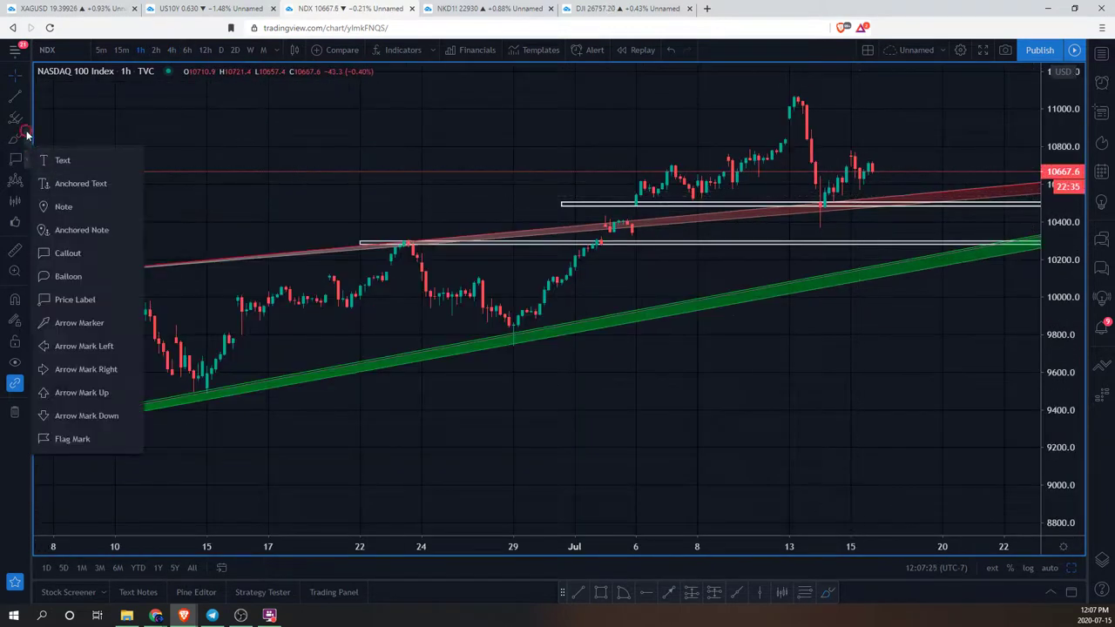
click(27, 137)
click(61, 160)
mouse_move(811, 185)
mouse_down()
mouse_move(956, 188)
mouse_move(822, 142)
mouse_move(743, 140)
mouse_move(942, 135)
mouse_move(958, 182)
mouse_move(984, 193)
mouse_up()
click(959, 162)
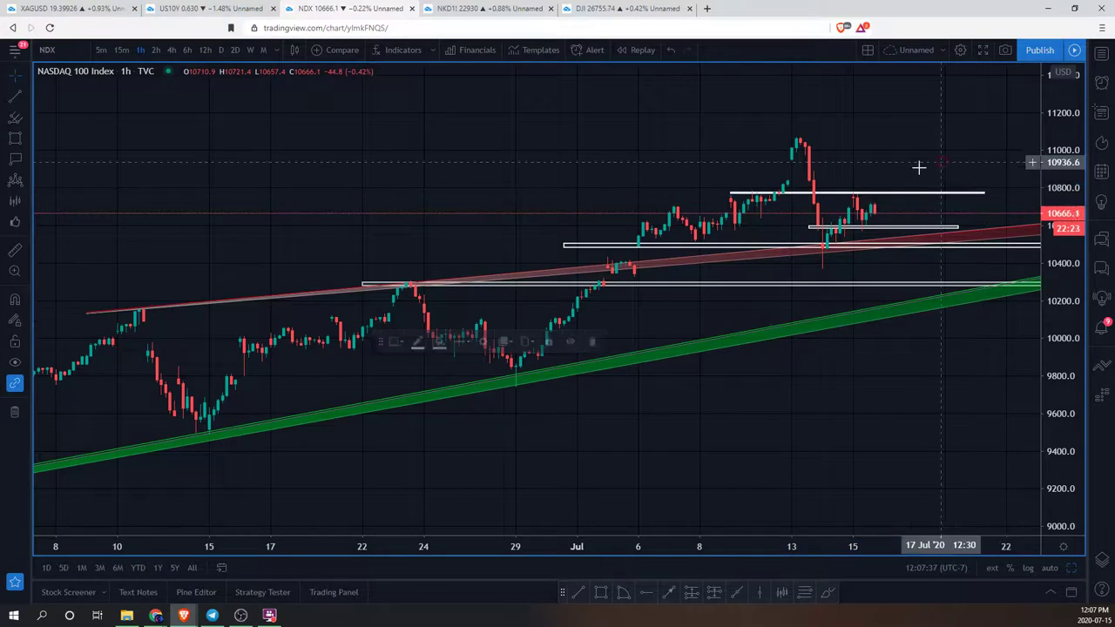
Step: Sketch red brush marks for possible moves at the two new white NASDAQ 100 levels, and undo them
click(26, 141)
click(61, 137)
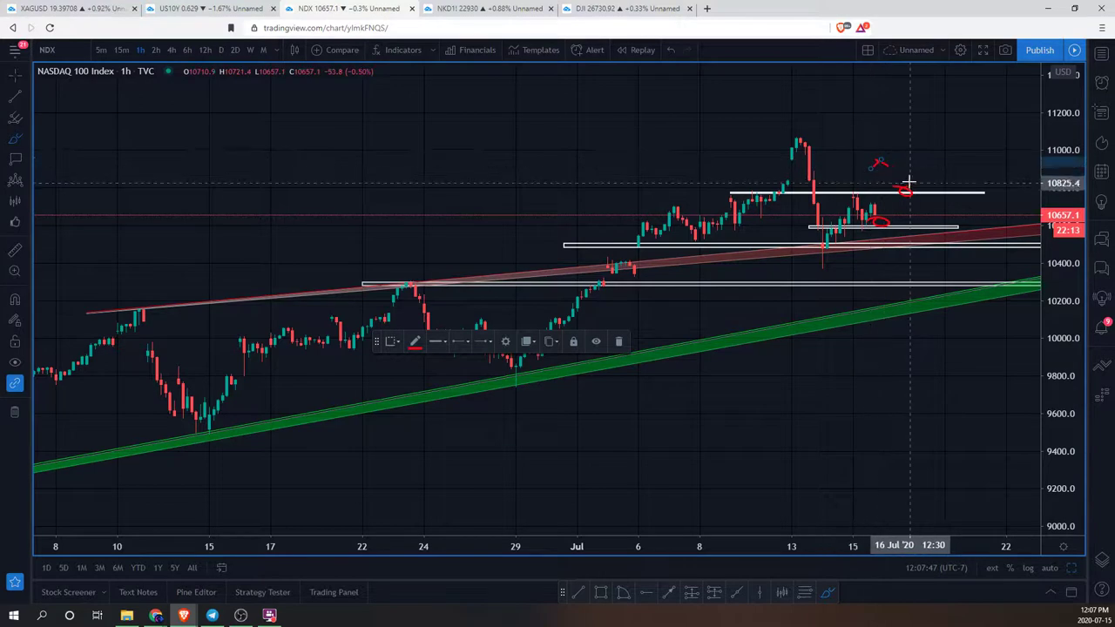
key(ctrl+z)
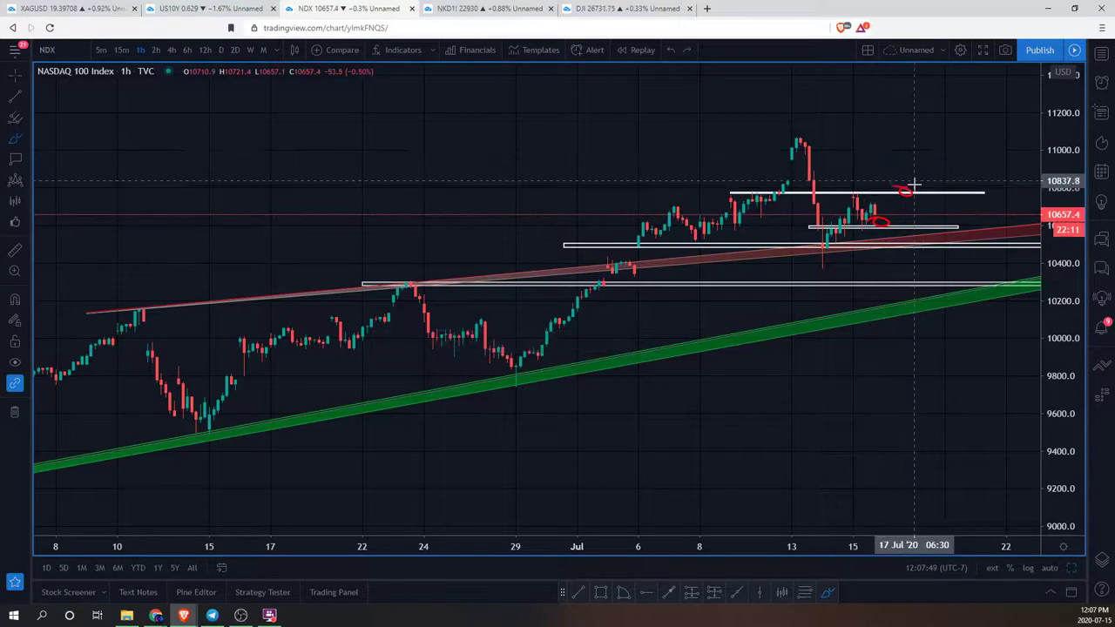
mouse_move(860, 225)
mouse_down()
mouse_move(926, 182)
mouse_move(996, 89)
mouse_move(1019, 109)
mouse_up()
key(ctrl+z)
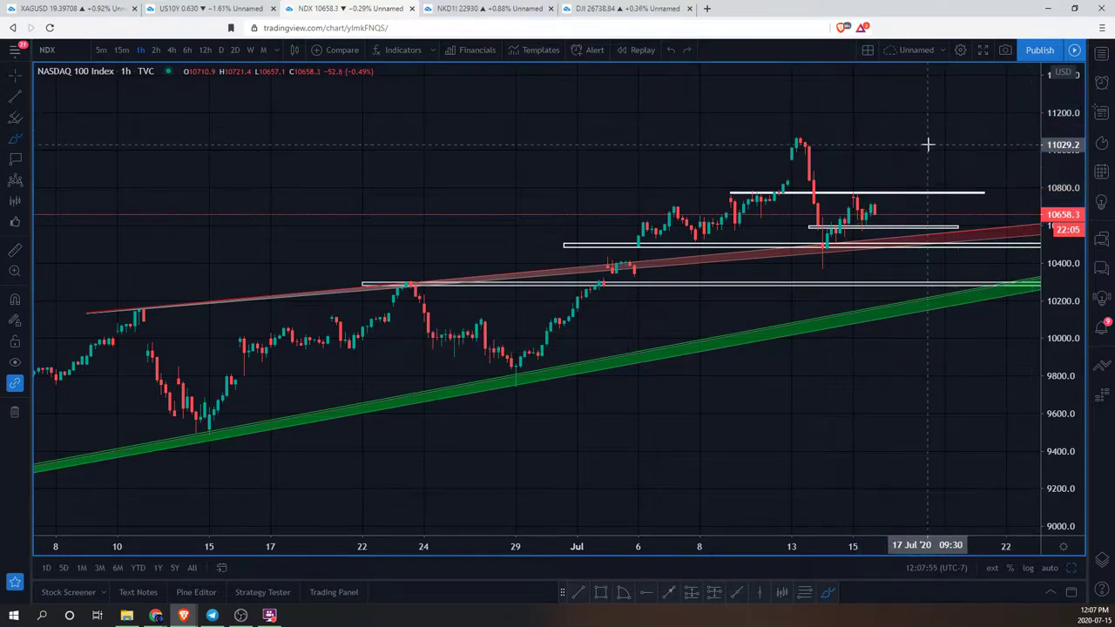
Step: Restore the four-chart layout and set the NASDAQ 100 chart back to the 4-hour timeframe
drag(916, 125, 848, 221)
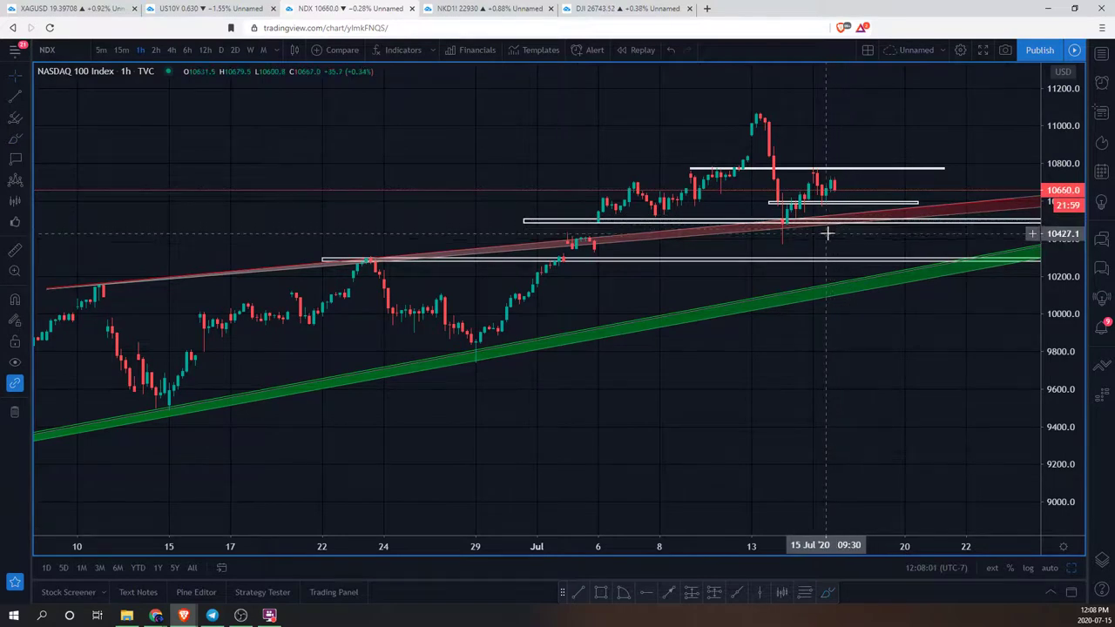
scroll(831, 230, down, 2)
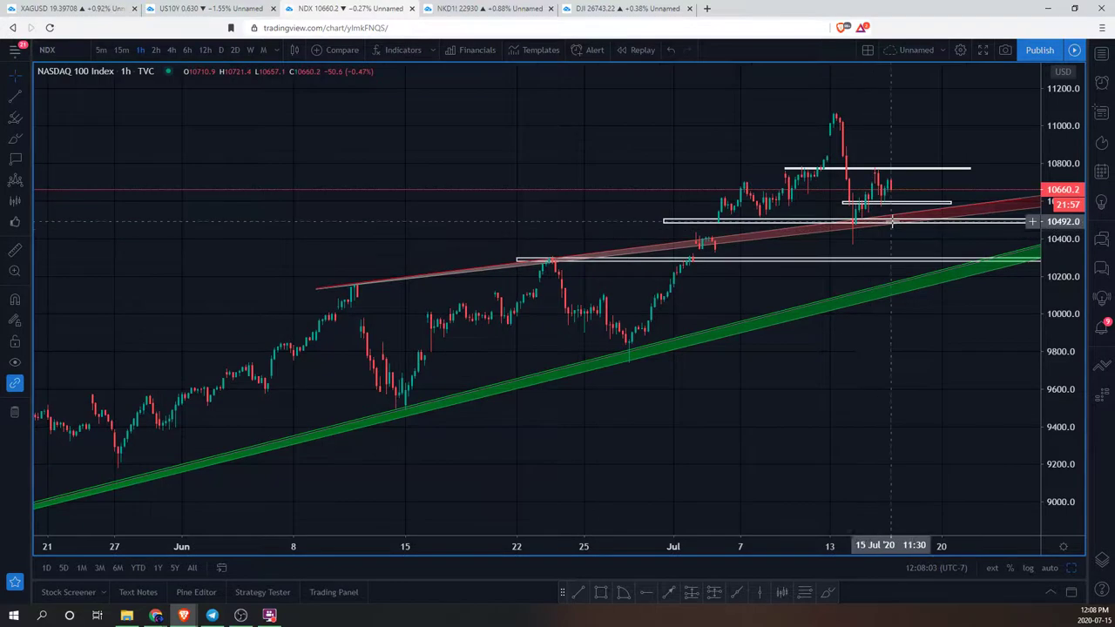
key(alt+Return)
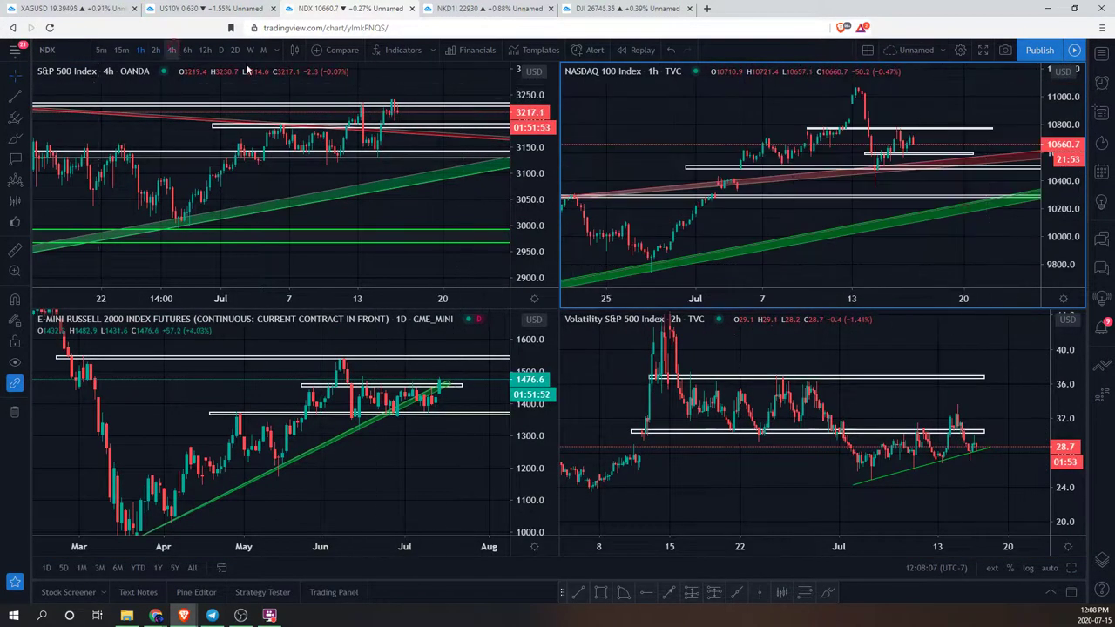
click(174, 50)
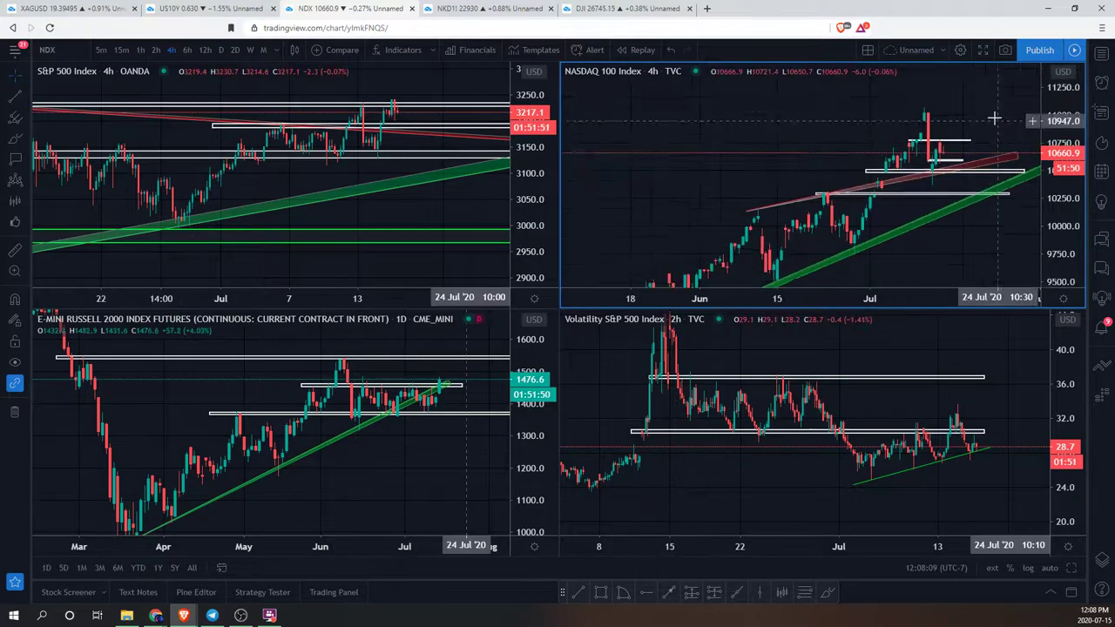
scroll(1000, 128, up, 3)
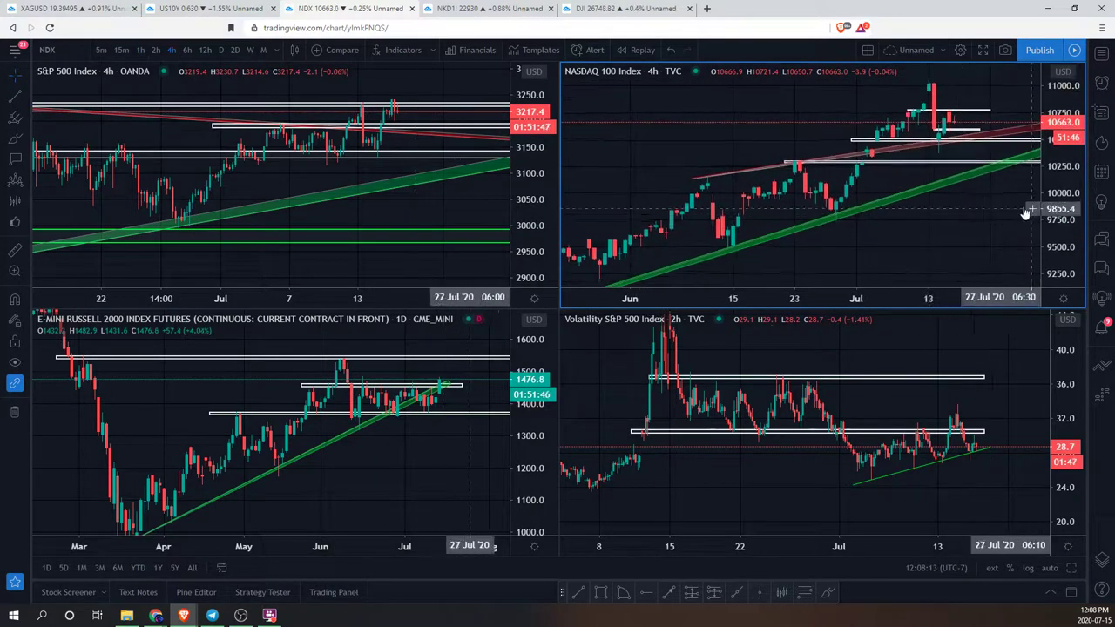
Step: Enlarge the Volatility S&P 500 chart and examine June to July price against the white bands and green trendline
click(867, 487)
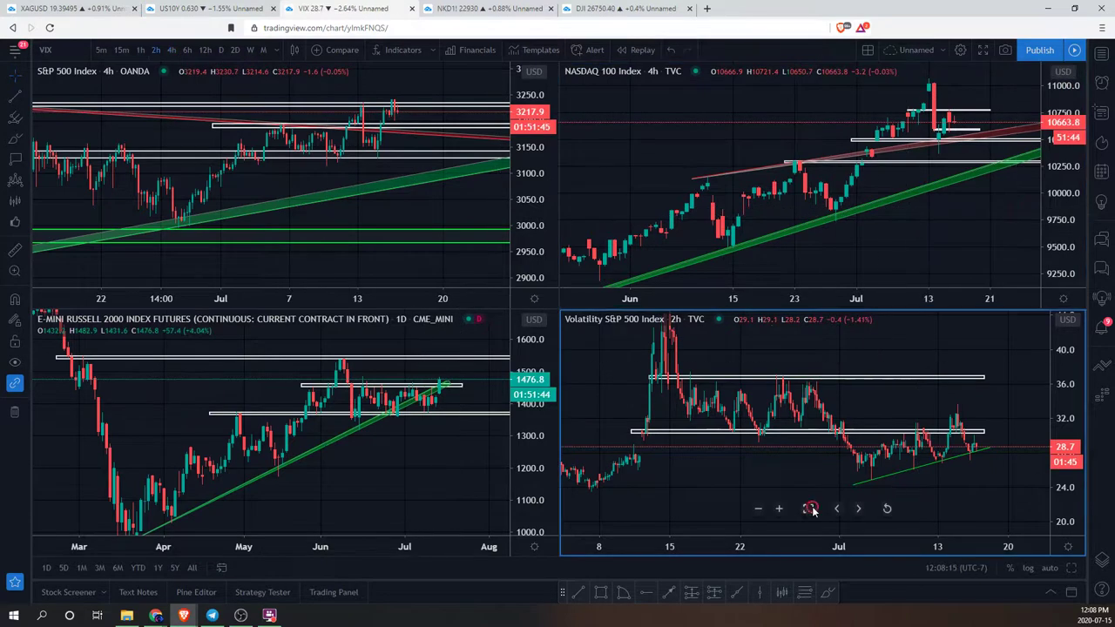
click(808, 509)
scroll(926, 270, up, 3)
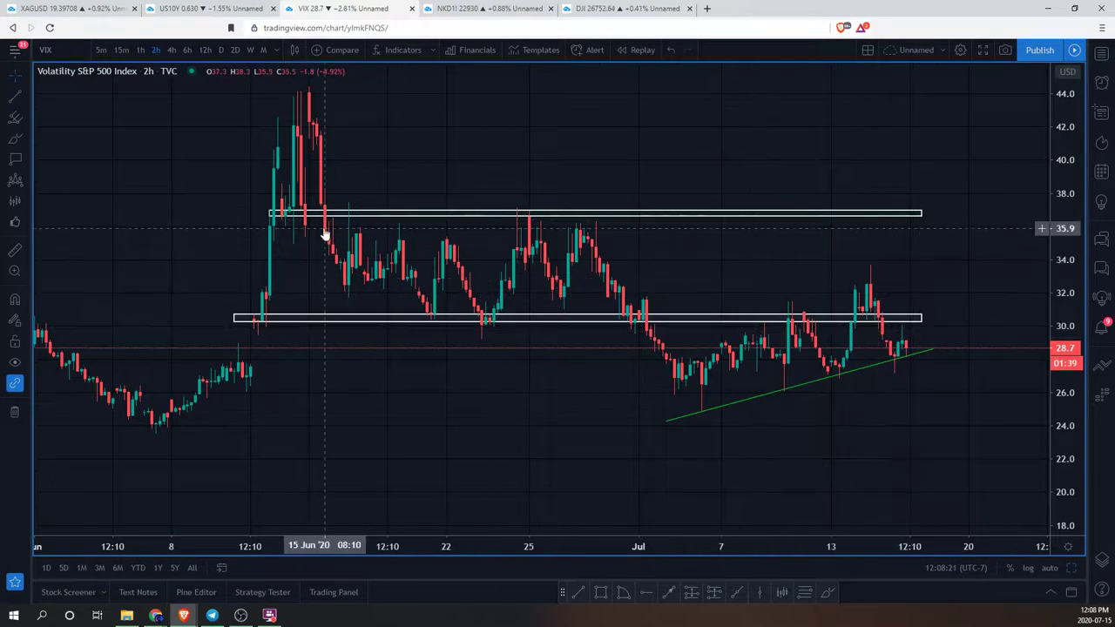
scroll(835, 185, down, 1)
scroll(1004, 267, right, 4)
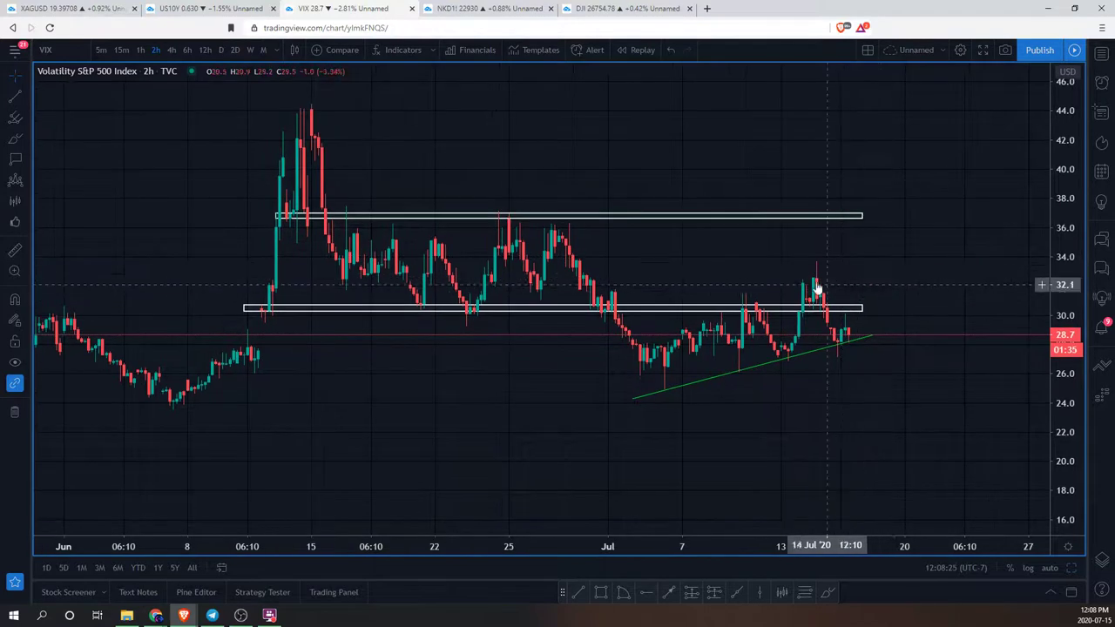
scroll(772, 349, right, 2)
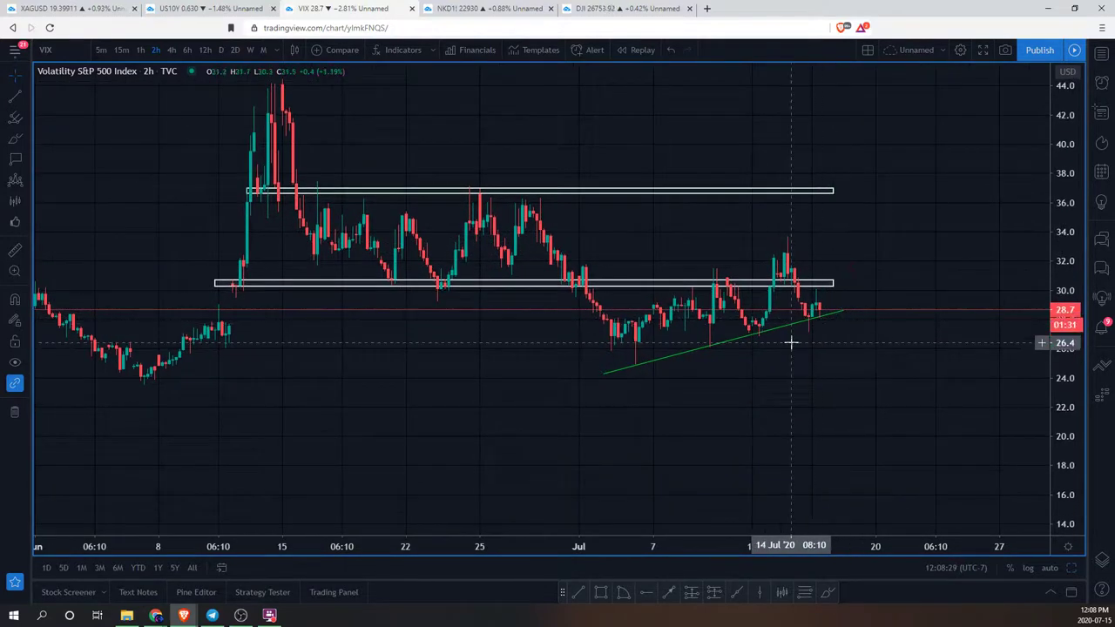
Step: Copy the late June to early July decline as a Bars Pattern and place it from 15 July, falling to about 20 on the volatility chart
click(11, 199)
click(523, 259)
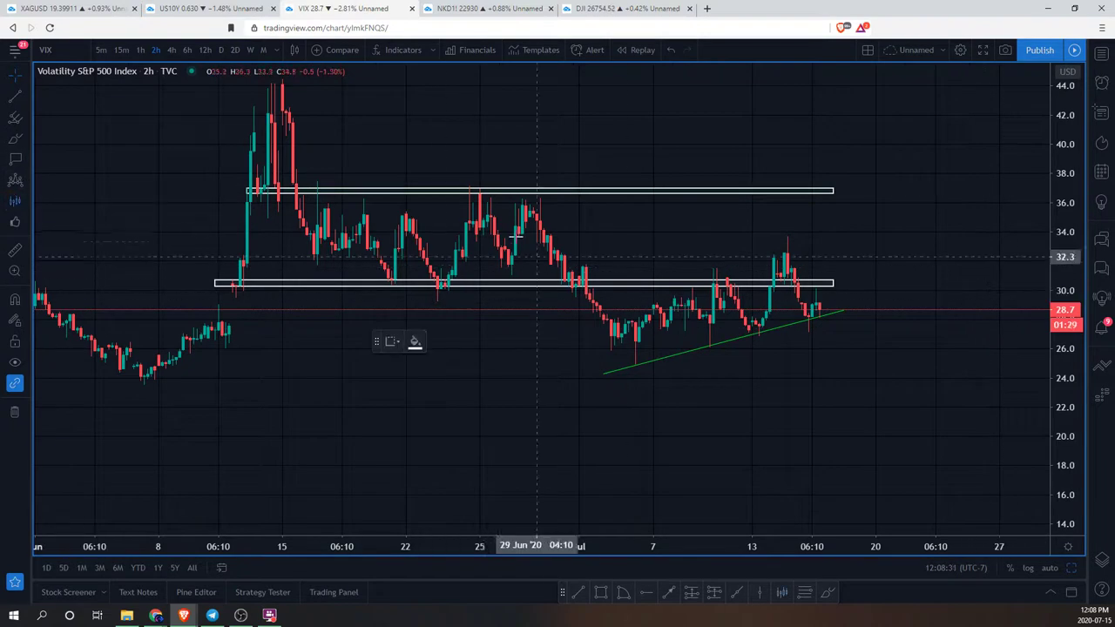
click(618, 252)
drag(615, 244, 669, 264)
mouse_move(603, 224)
mouse_down()
mouse_move(869, 356)
mouse_move(887, 351)
mouse_up()
drag(967, 372, 912, 340)
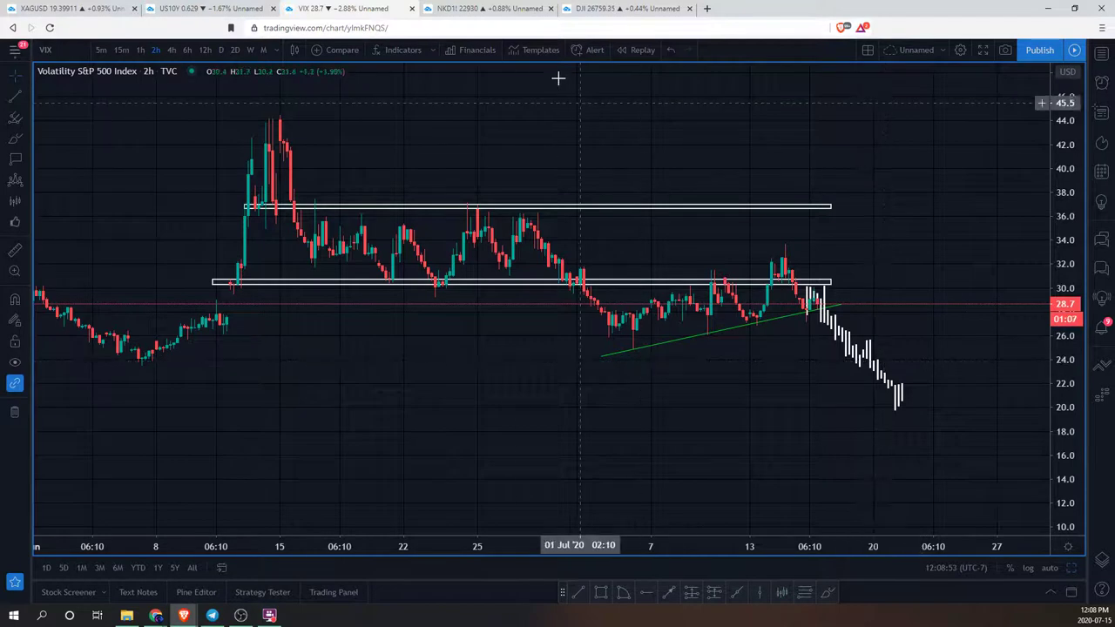
Step: Delete the projected Bars Pattern from the volatility chart
drag(550, 119, 598, 157)
scroll(597, 157, down, 1)
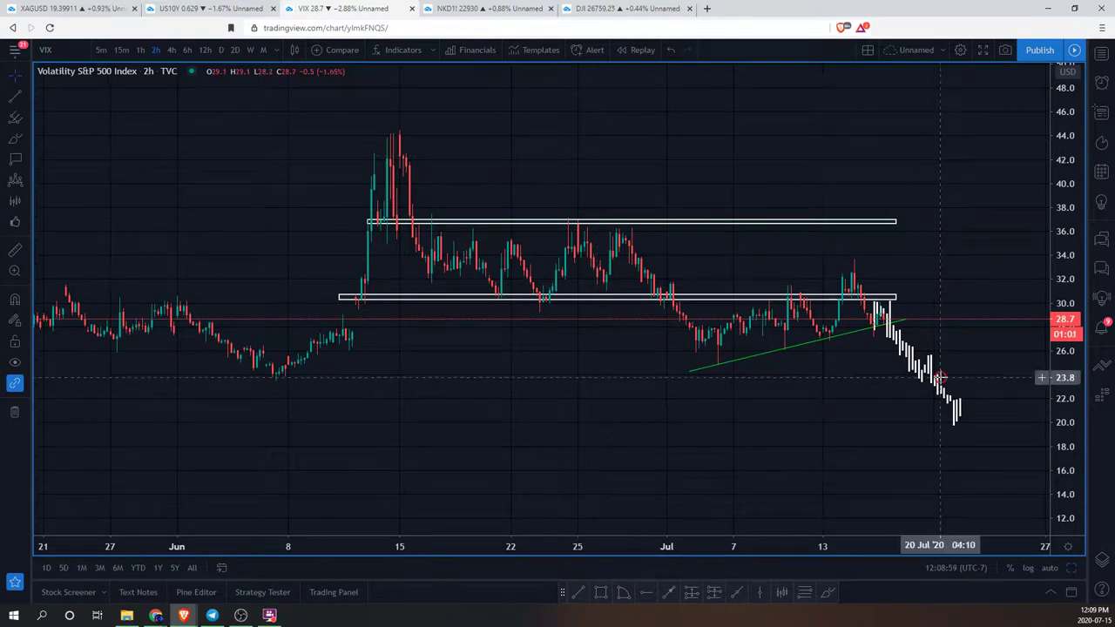
click(908, 357)
key(Delete)
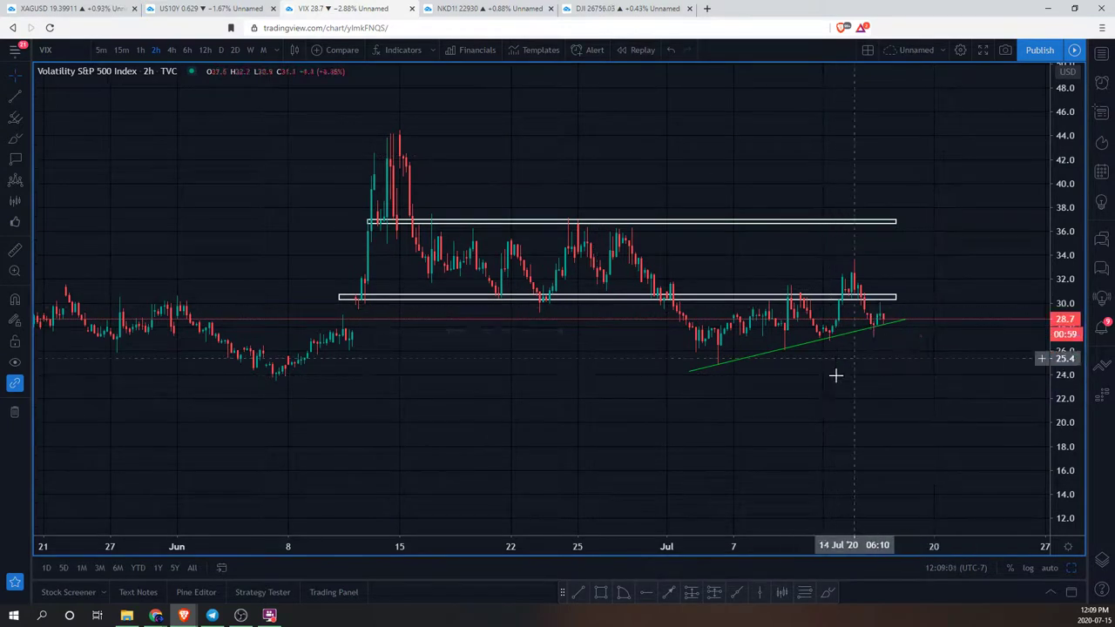
Step: Draw a thin triangle along the volatility chart's green trendline, from 2 July at 24.2 to 17 July at 28.5 and 29.0, filled green
click(28, 158)
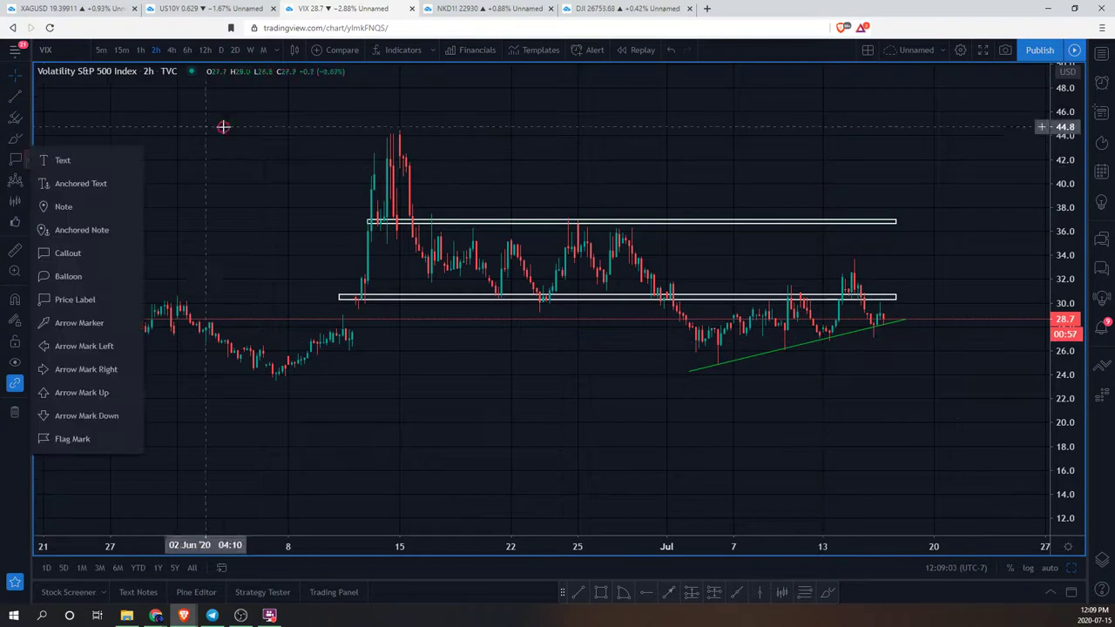
click(619, 595)
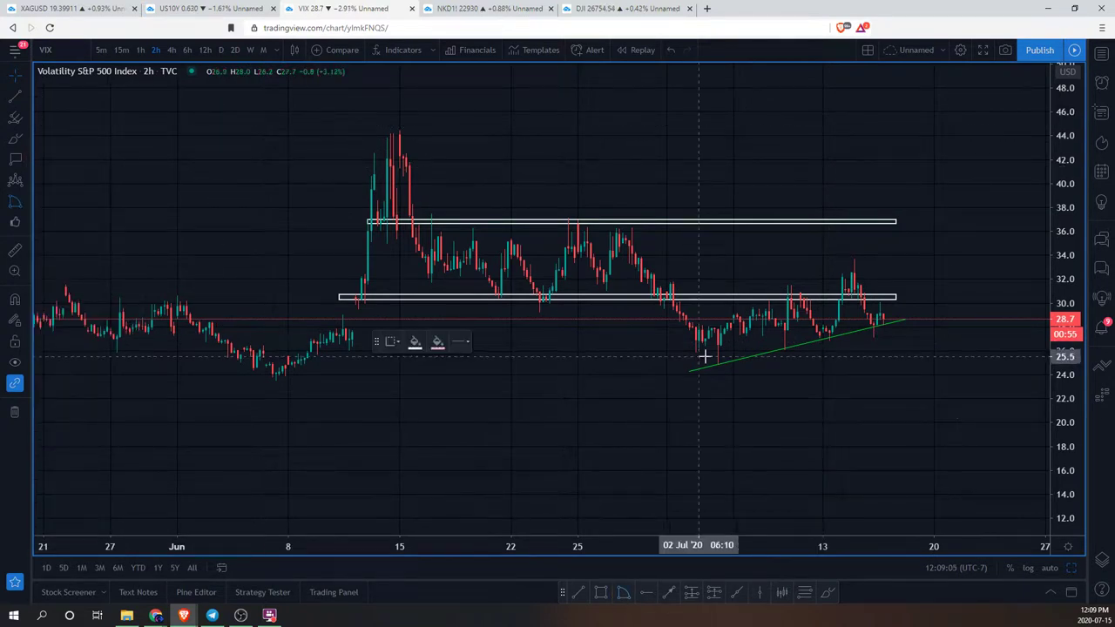
click(690, 374)
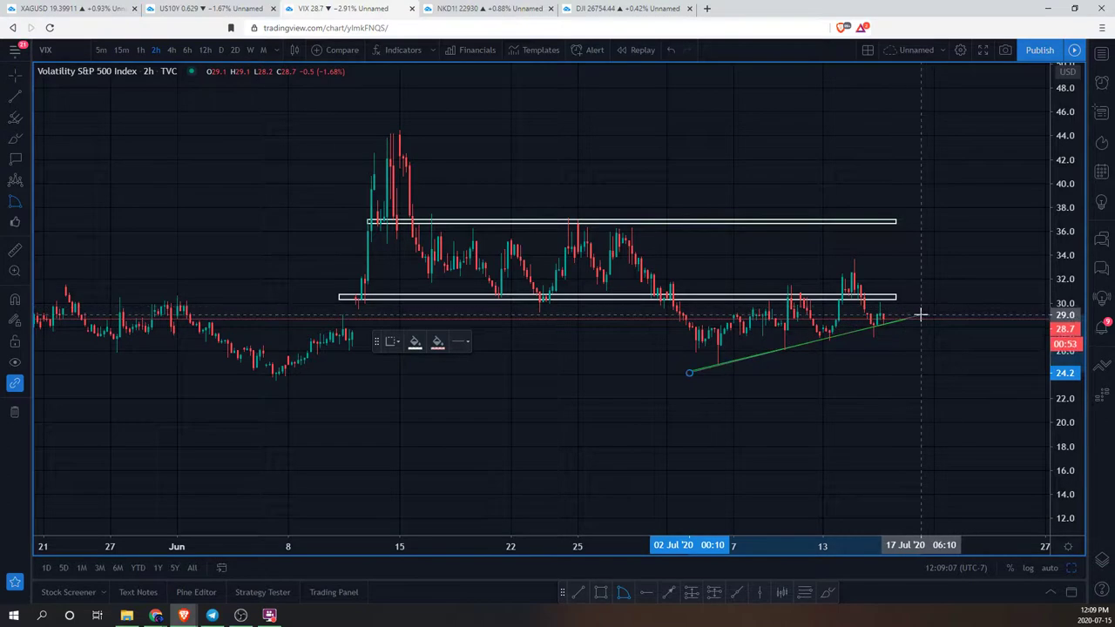
click(919, 320)
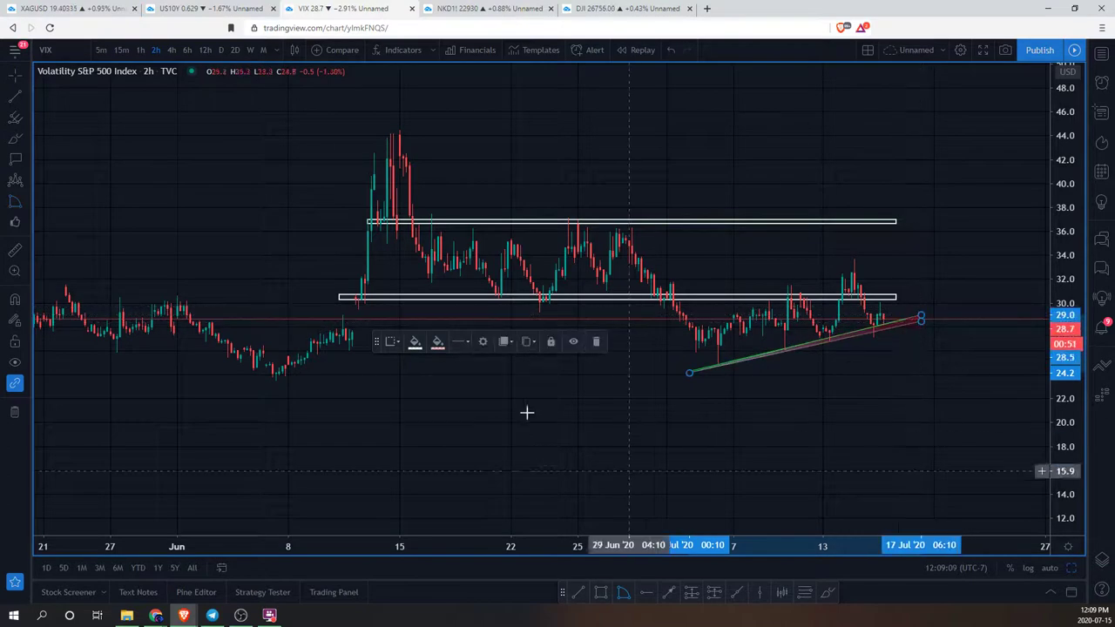
click(438, 342)
click(476, 377)
click(1001, 380)
Step: Examine the volatility chart's price against the white bands and green triangle on the 4-hour, 6-hour, 12-hour and daily timeframes
drag(1050, 357, 955, 458)
scroll(953, 451, down, 5)
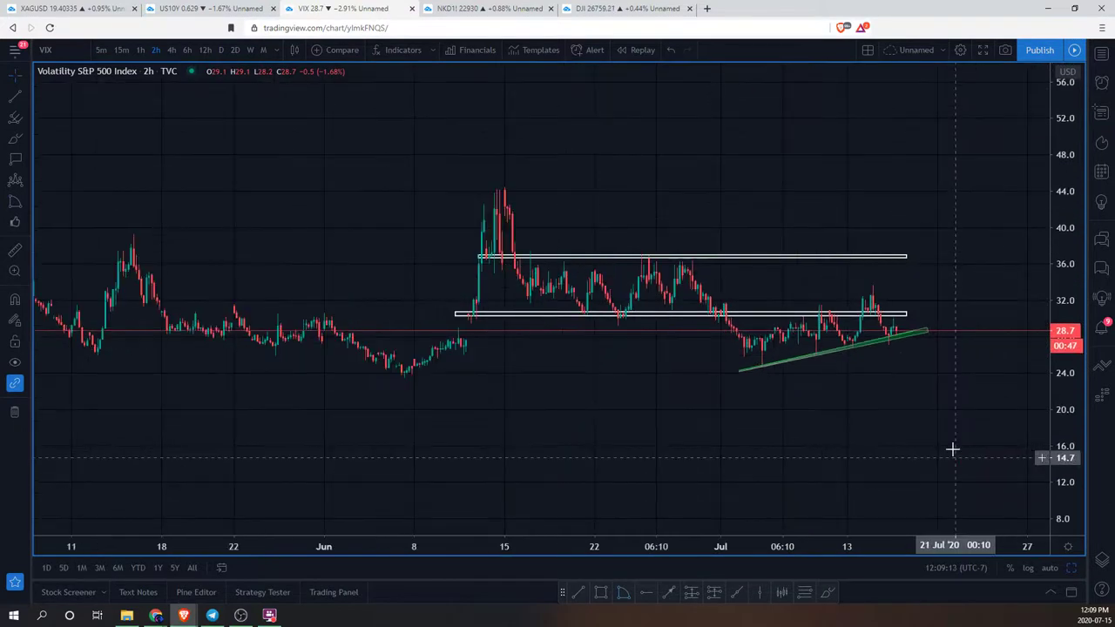
click(172, 51)
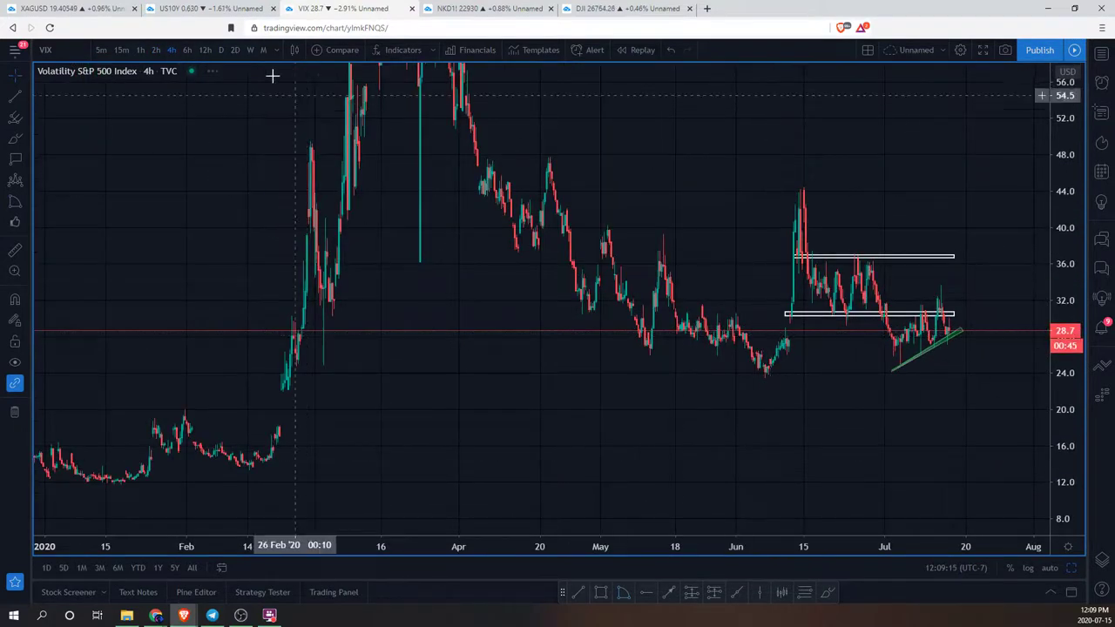
scroll(679, 264, up, 5)
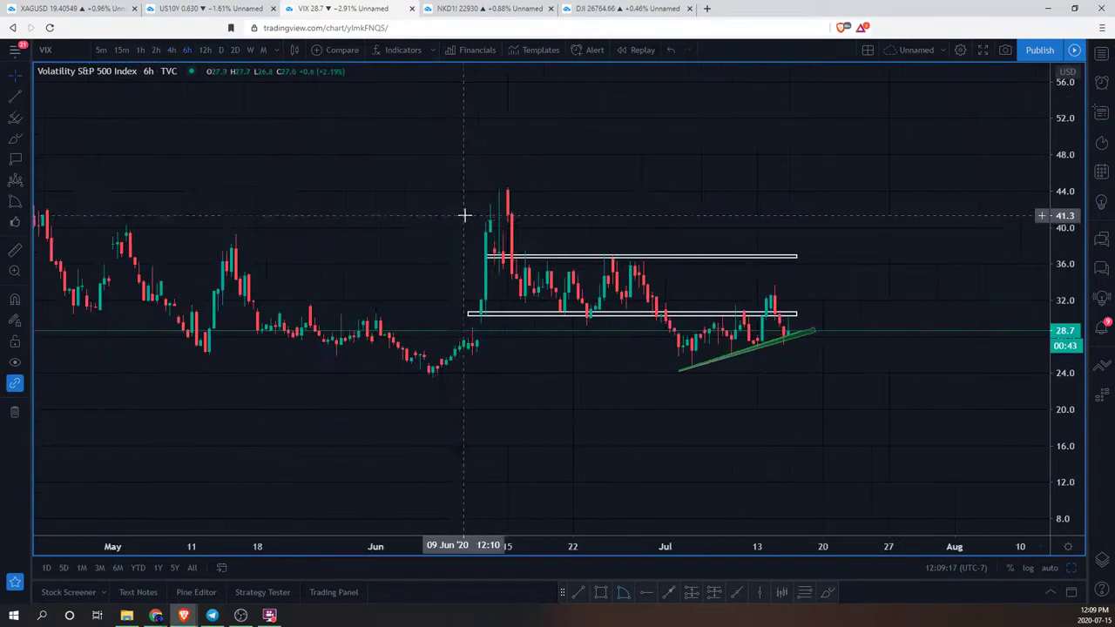
click(203, 49)
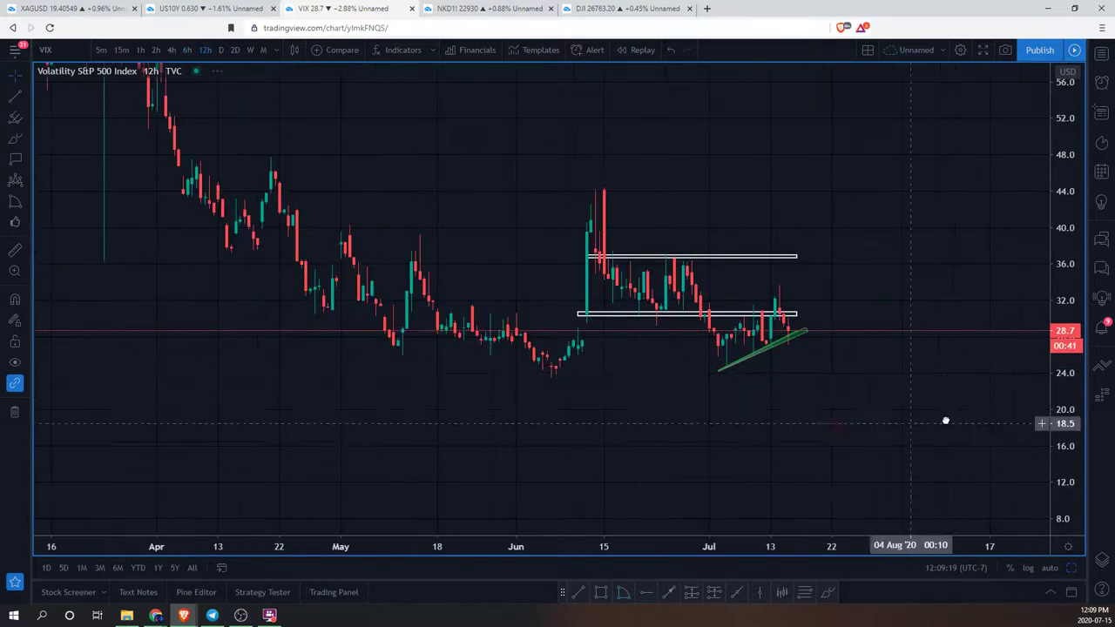
scroll(935, 418, up, 3)
click(225, 51)
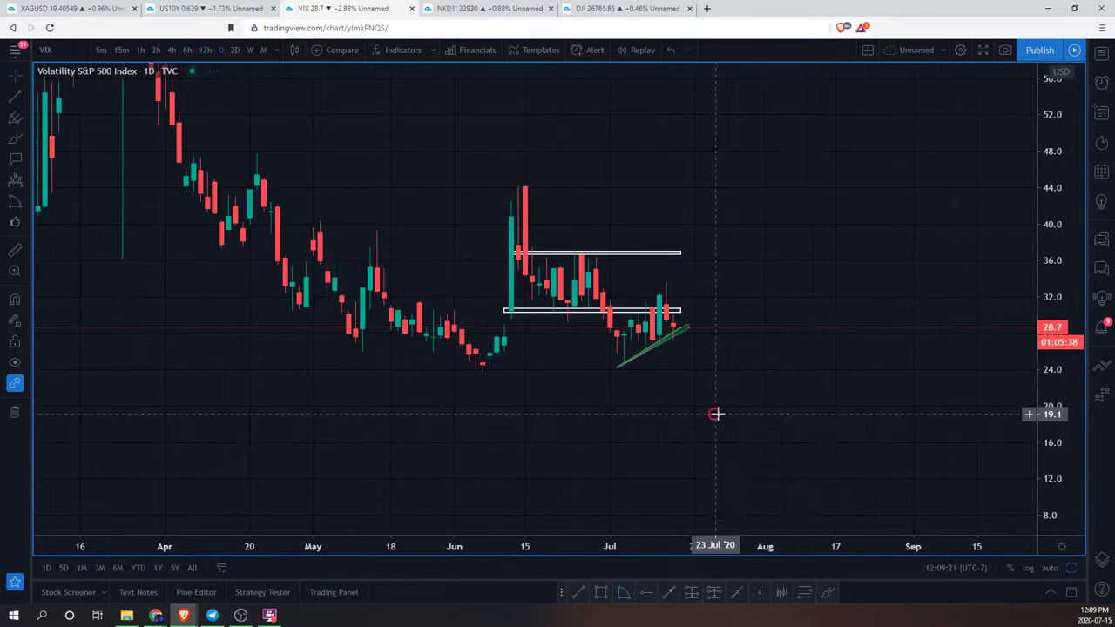
scroll(723, 374, up, 3)
scroll(571, 297, up, 1)
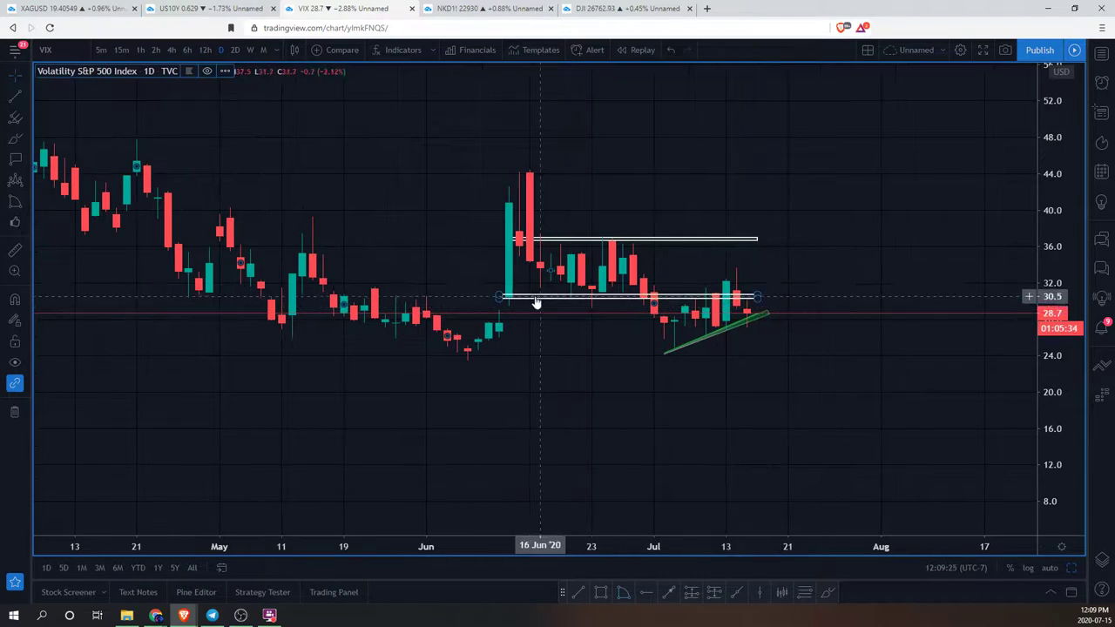
click(532, 297)
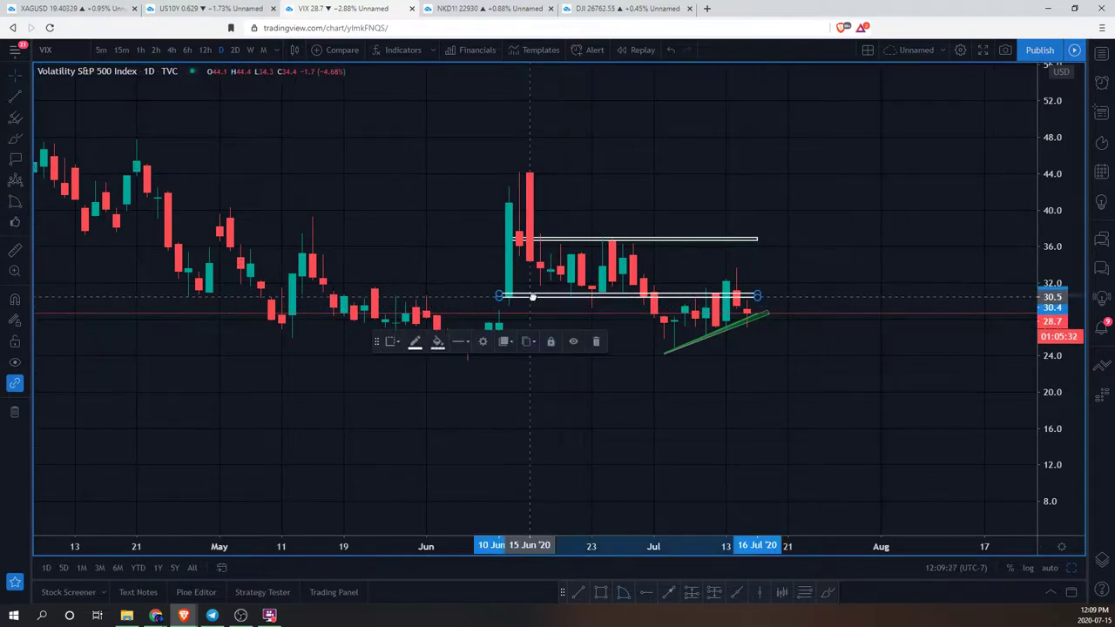
click(888, 403)
scroll(860, 418, down, 4)
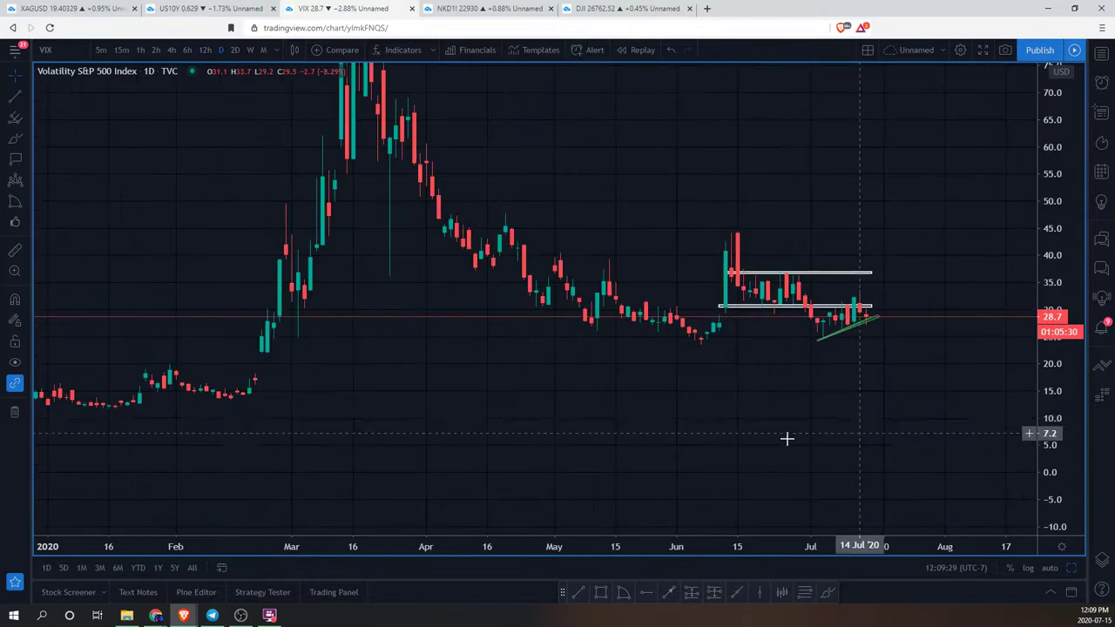
scroll(1001, 357, down, 2)
drag(922, 331, 907, 351)
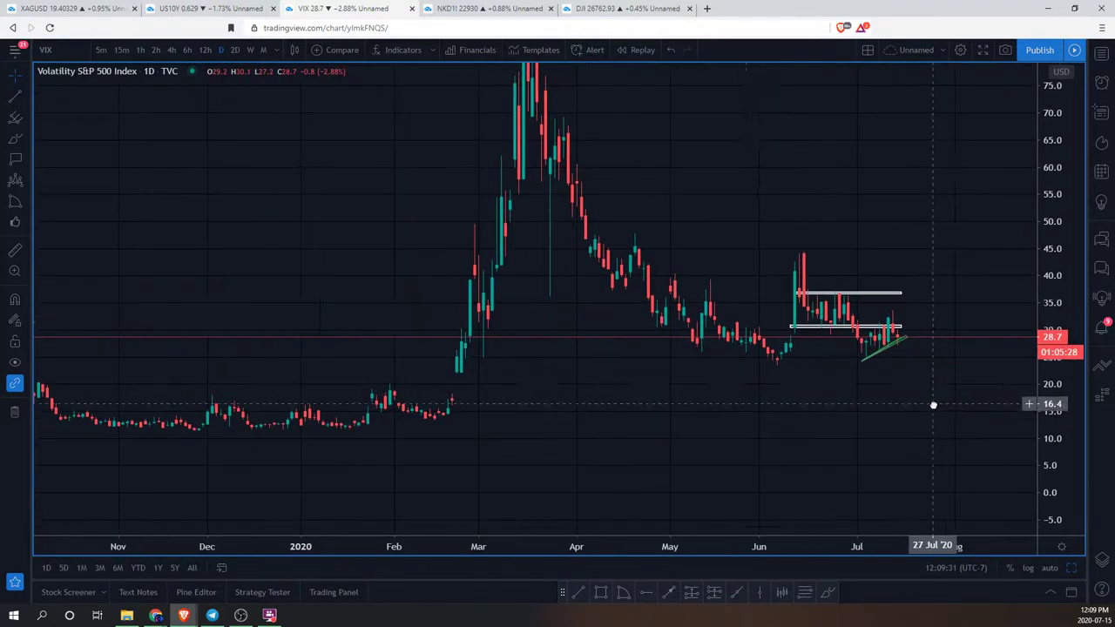
Step: Return the volatility chart to the 4-hour timeframe in the four-chart layout and open the chart set with the Nikkei futures
click(172, 50)
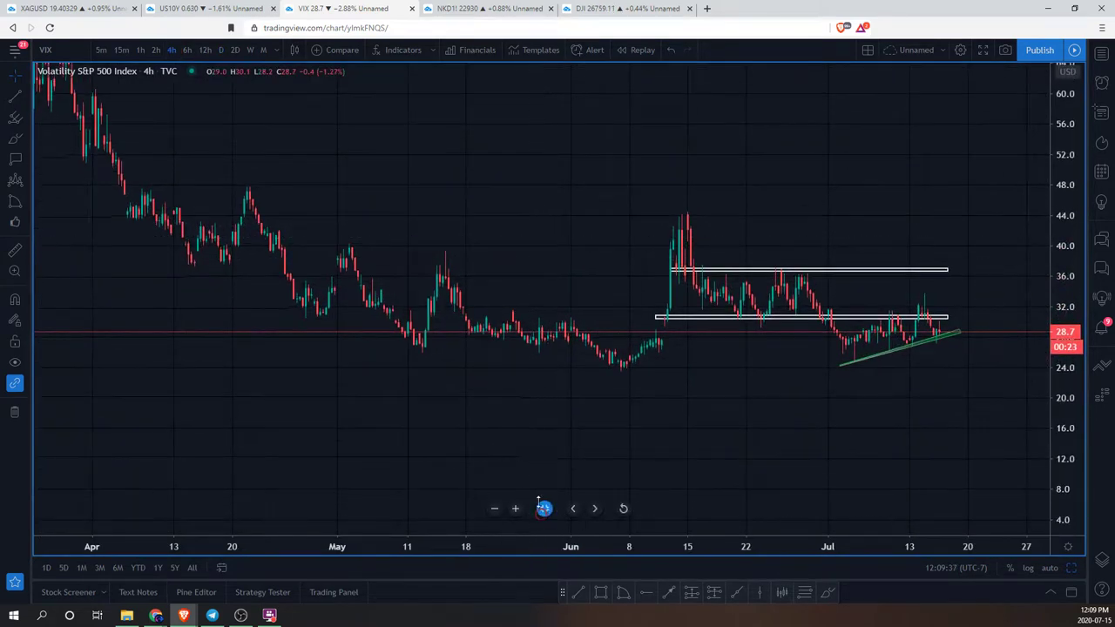
click(543, 508)
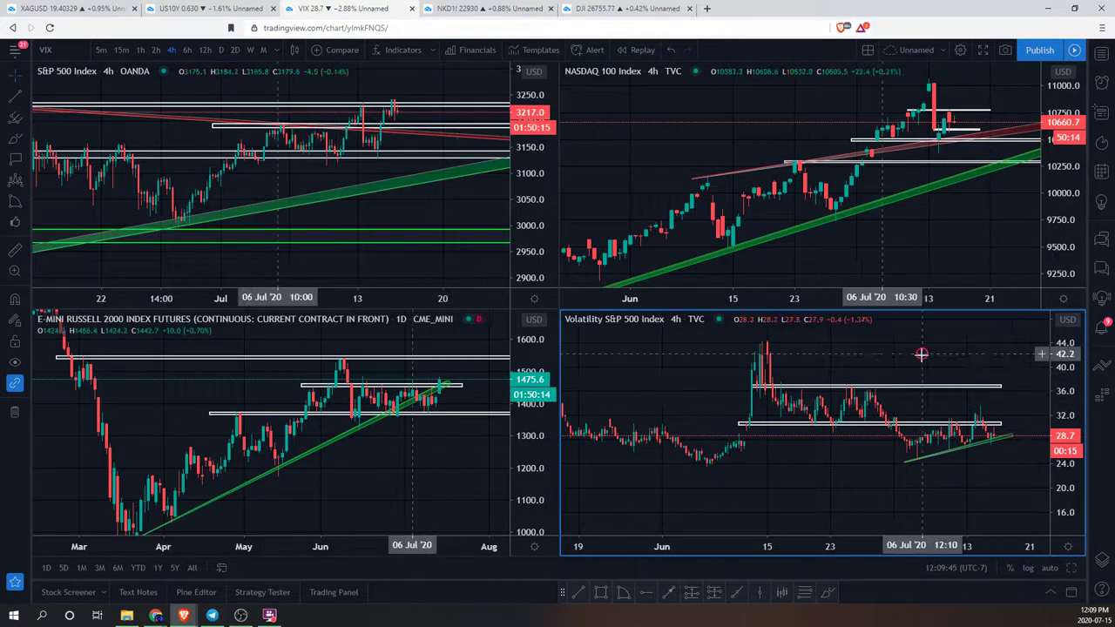
click(394, 448)
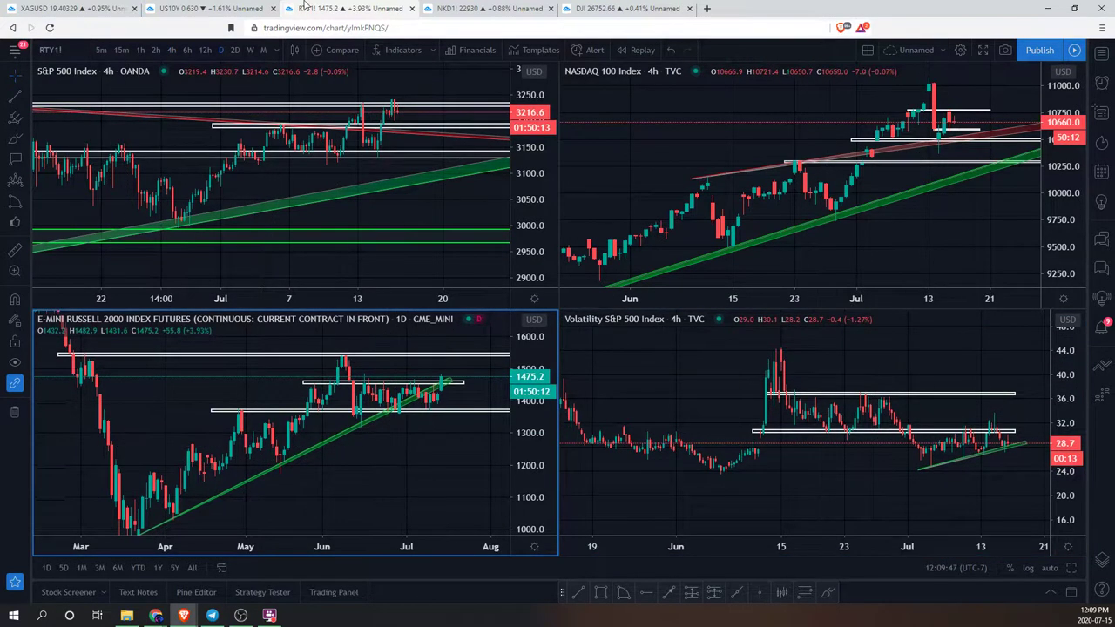
click(450, 5)
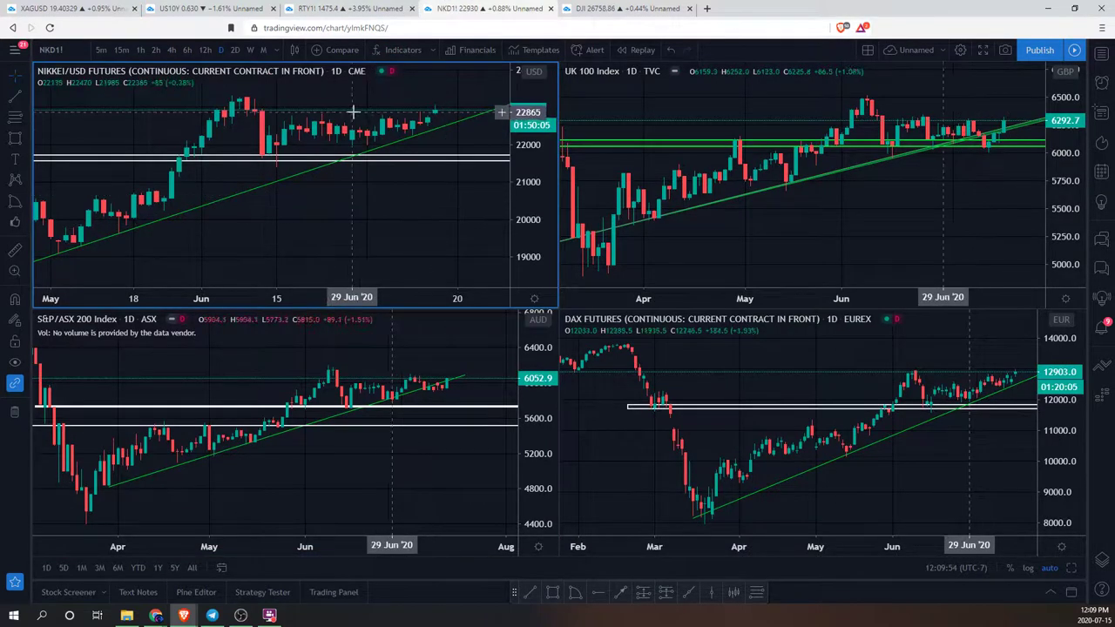
Step: Try a thin white rectangle on the Nikkei chart from 15 June to 23 July, between about 22,770 and 22,850
click(25, 140)
click(69, 160)
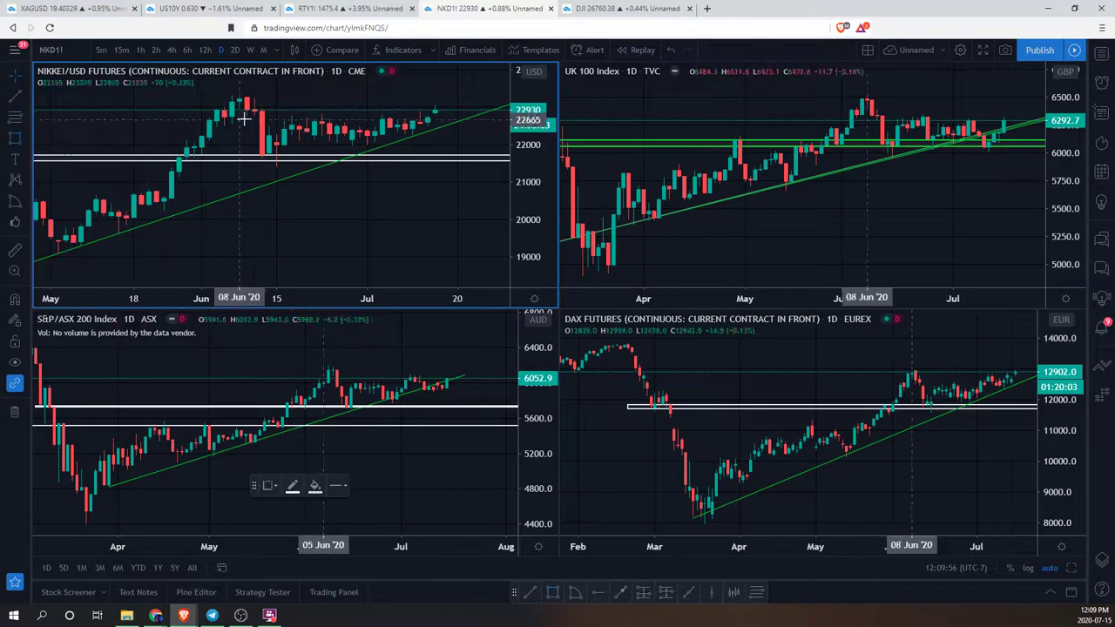
click(480, 116)
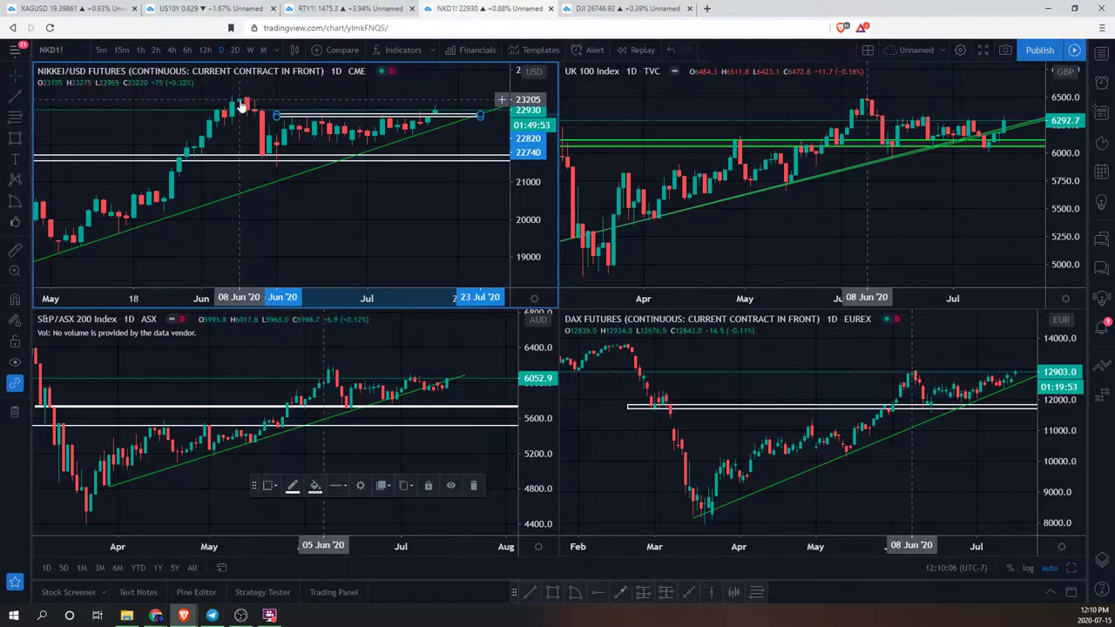
drag(242, 89, 202, 93)
mouse_move(268, 112)
mouse_down()
mouse_move(214, 90)
mouse_move(273, 116)
mouse_up()
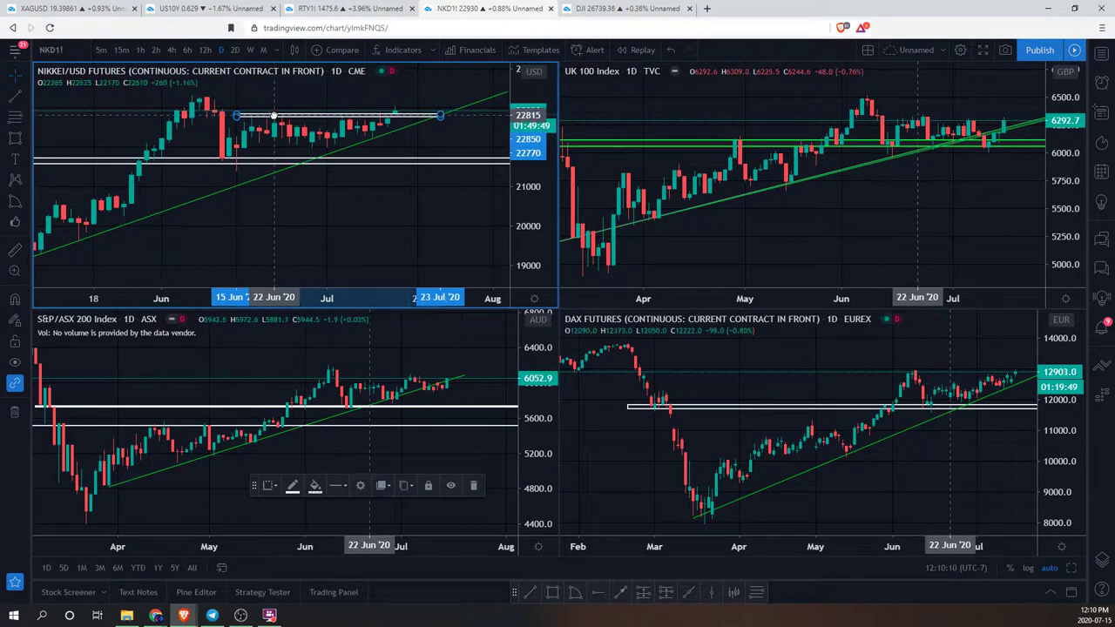
drag(329, 199, 380, 200)
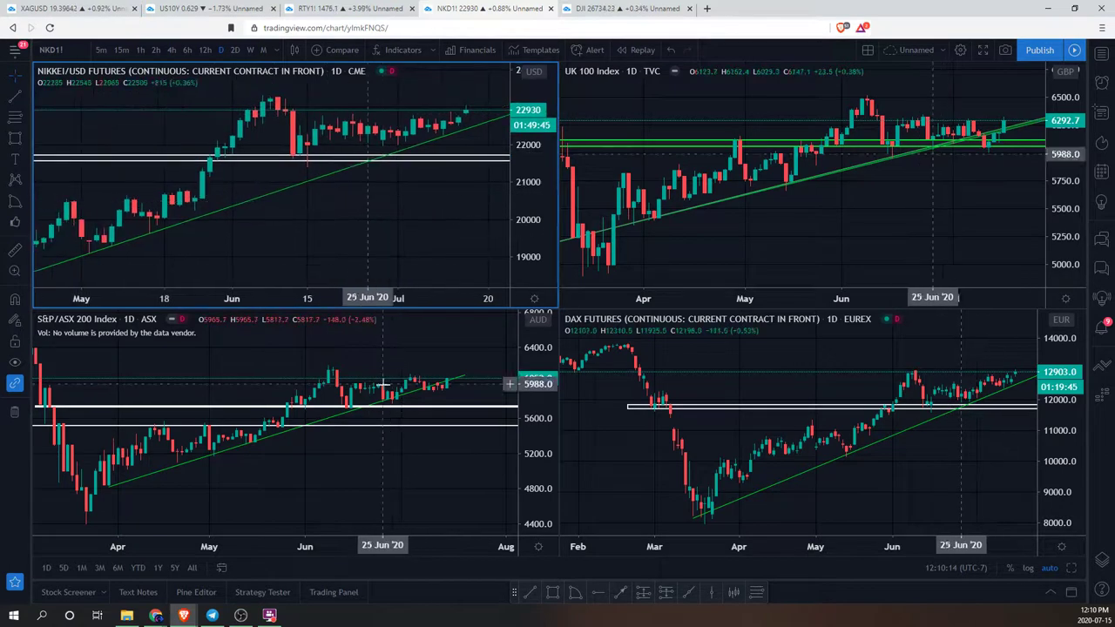
Step: Move the starting point of the S&P/ASX 200 chart's green trendline forward from late March to about 21 May
scroll(336, 424, up, 2)
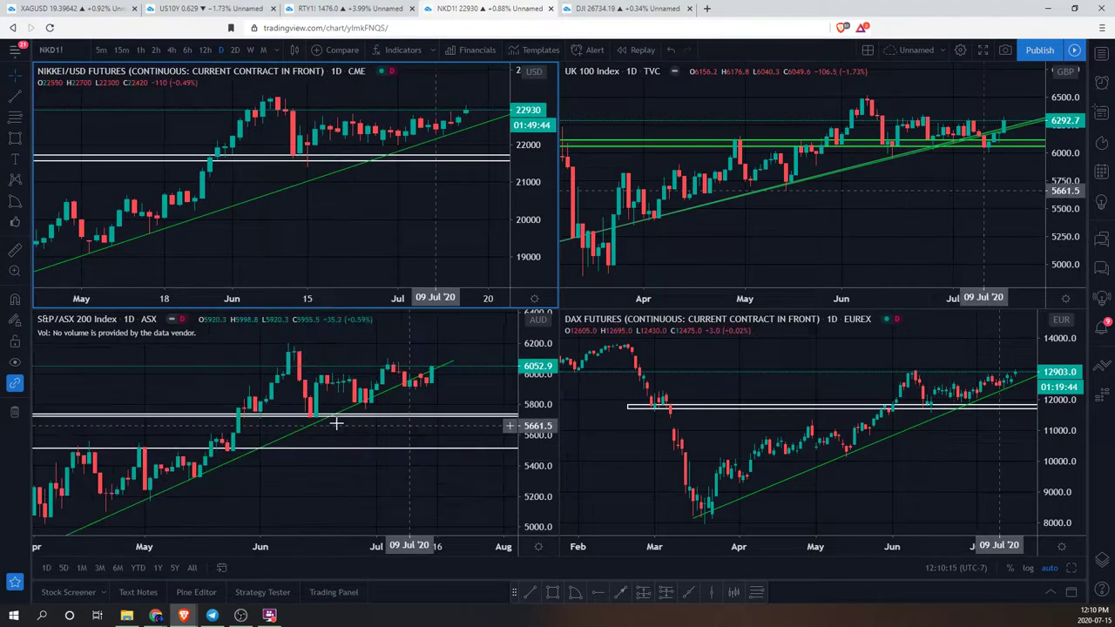
click(452, 363)
scroll(174, 487, down, 2)
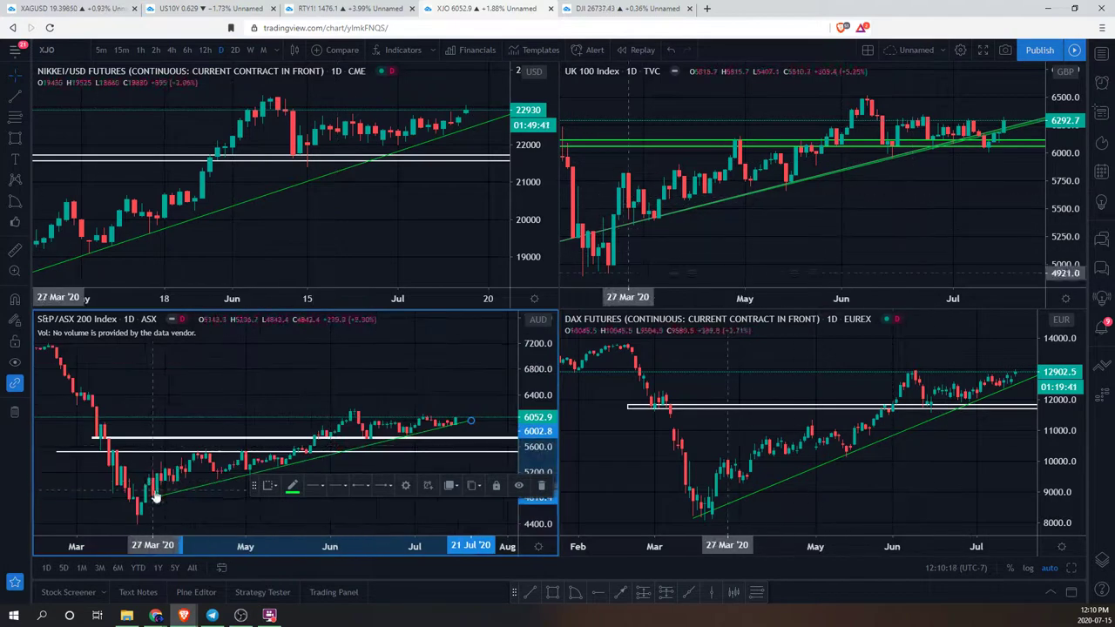
scroll(161, 488, down, 1)
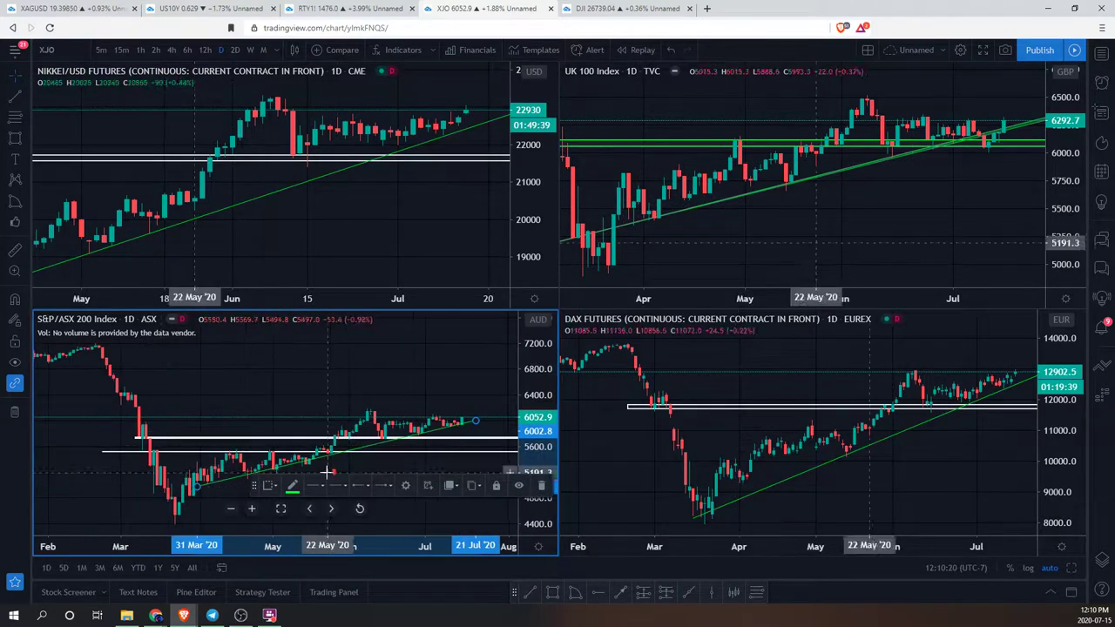
drag(187, 489, 236, 491)
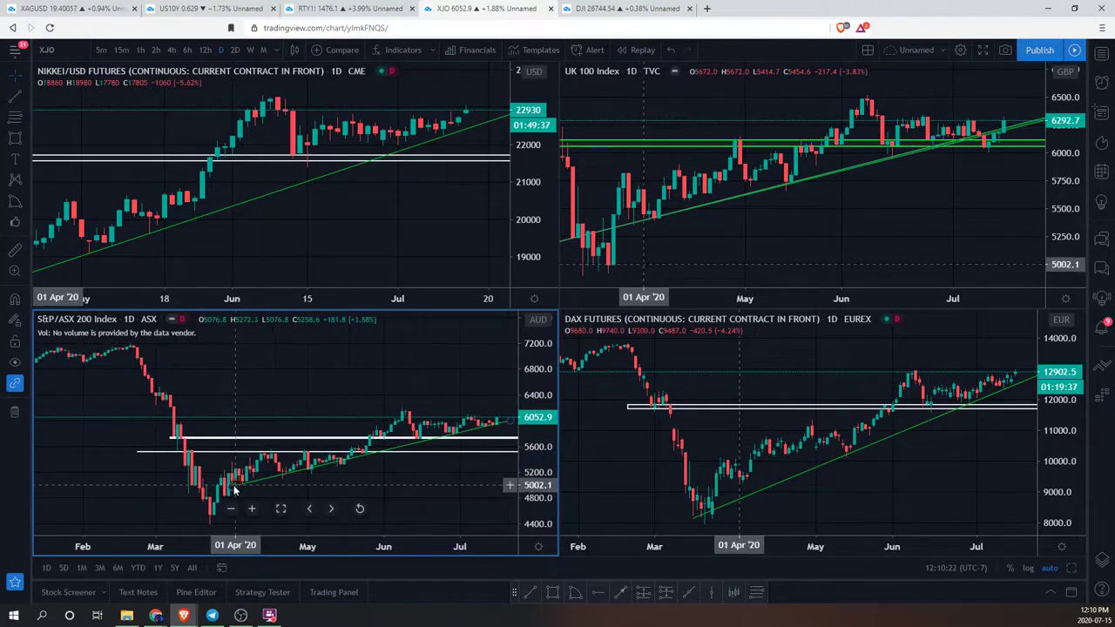
click(267, 479)
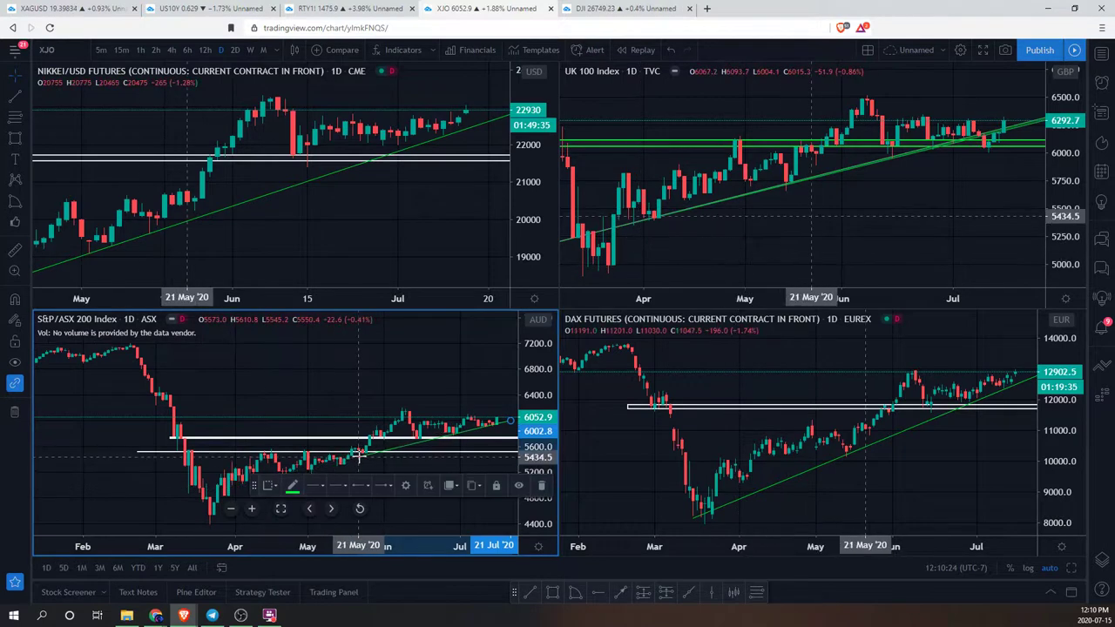
scroll(406, 379, up, 2)
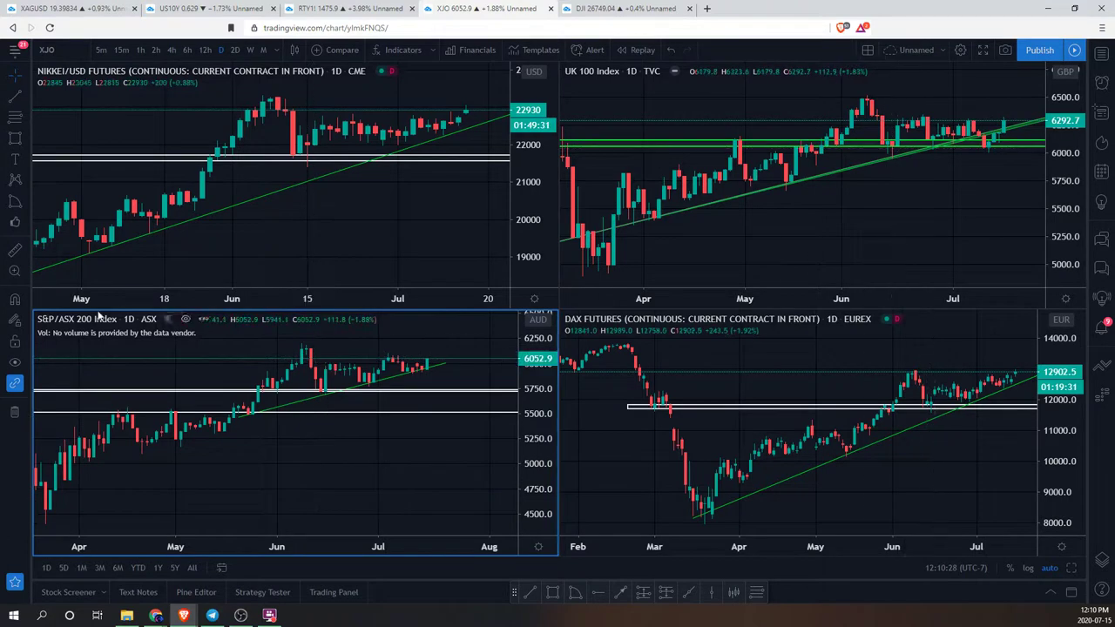
Step: Fine-tune the ends of the S&P/ASX 200 trendline so it runs beneath the lows from mid-May to about 21 July
click(15, 137)
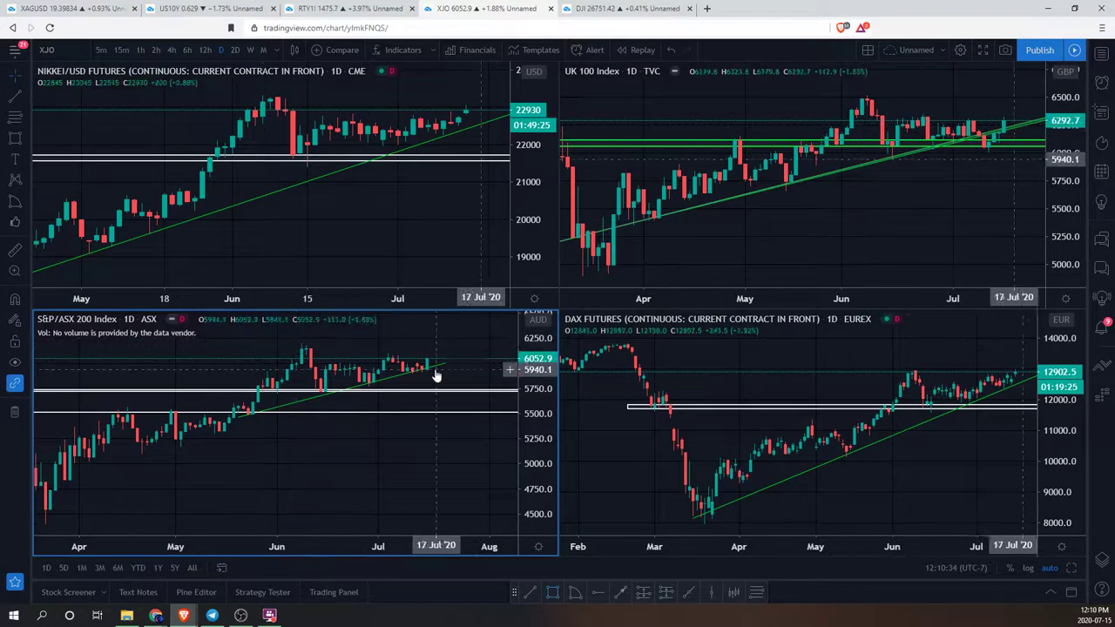
click(424, 411)
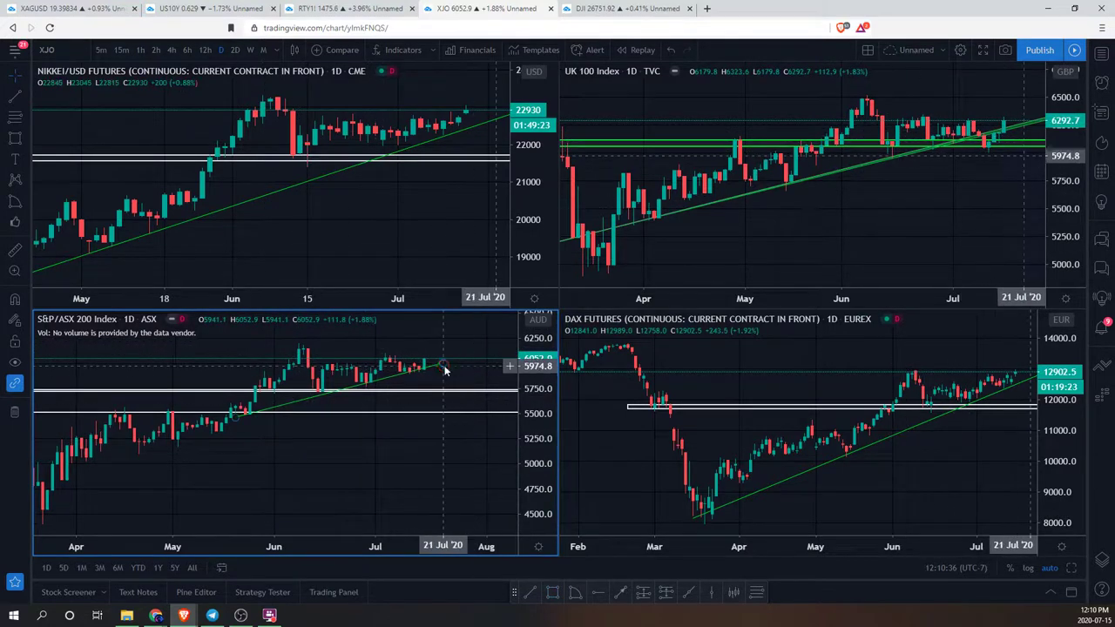
click(442, 367)
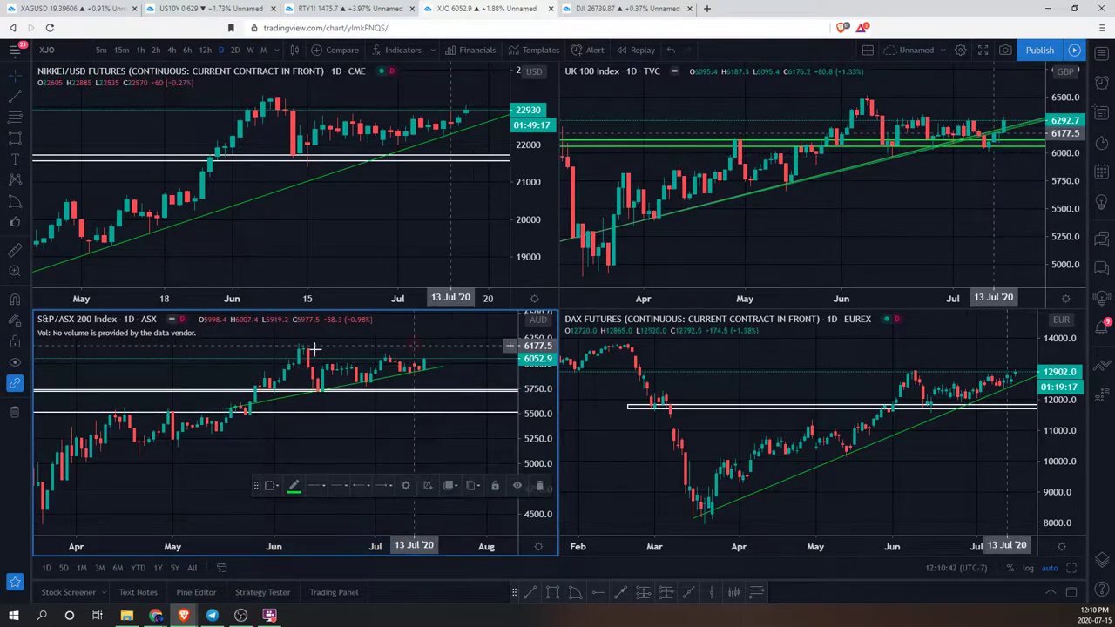
key(Escape)
Step: Try a thin white rectangle on the S&P/ASX 200 chart from 26 June to 5 August at about 6,070
click(16, 140)
drag(323, 362, 459, 365)
drag(357, 370, 397, 364)
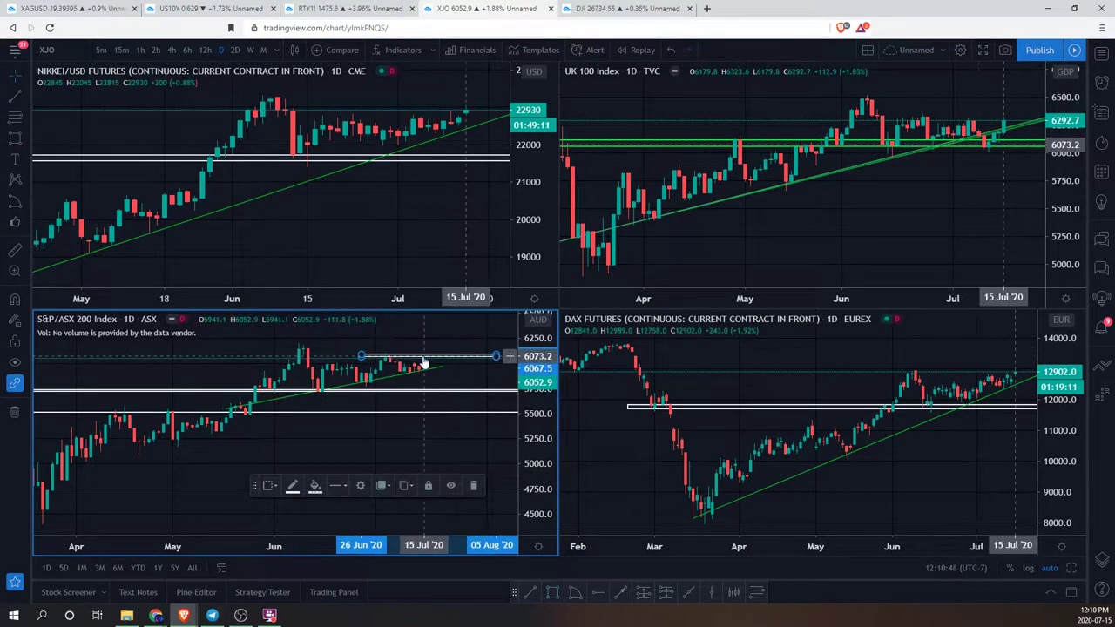
key(Delete)
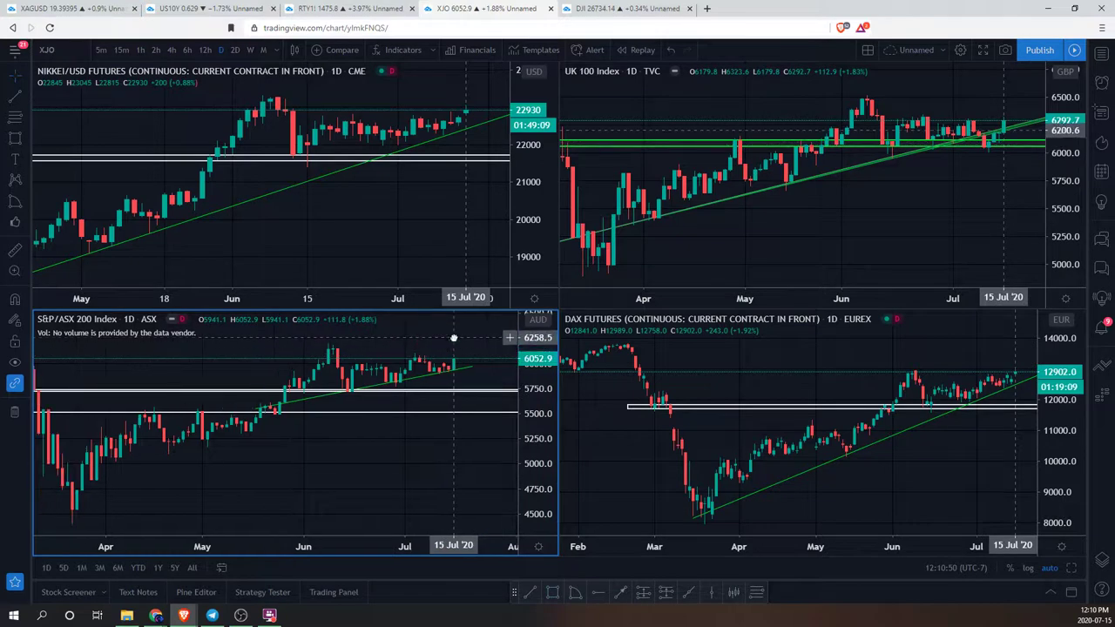
Step: Remove all drawings from the UK 100 chart and place a dashed white horizontal line at 6,076.9
click(925, 199)
scroll(925, 199, up, 3)
drag(968, 214, 911, 215)
scroll(911, 214, down, 5)
right_click(902, 126)
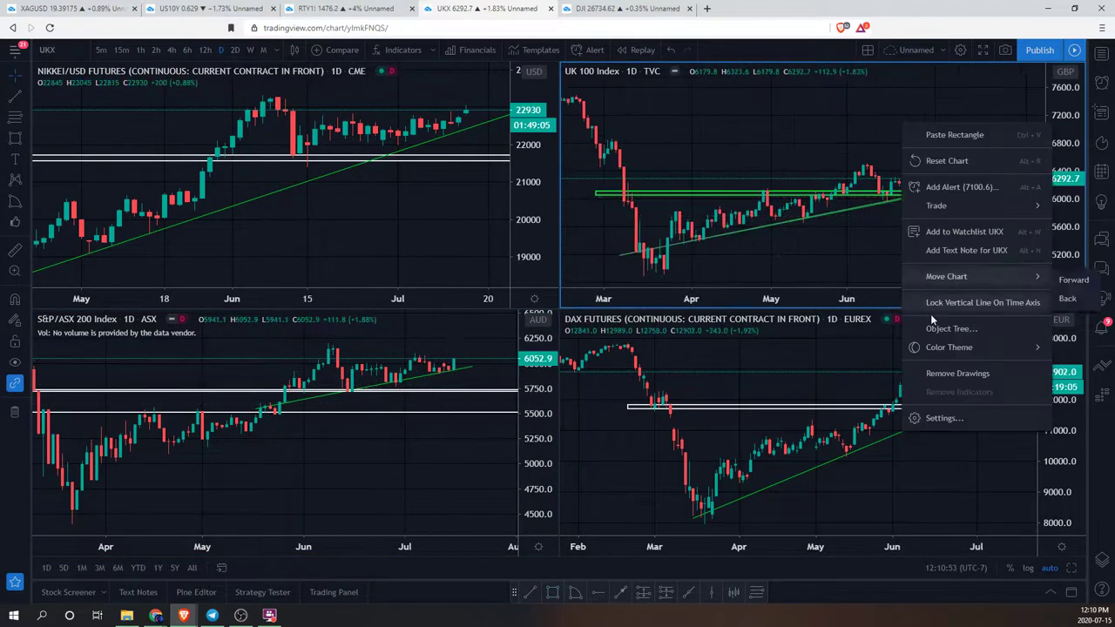
click(958, 373)
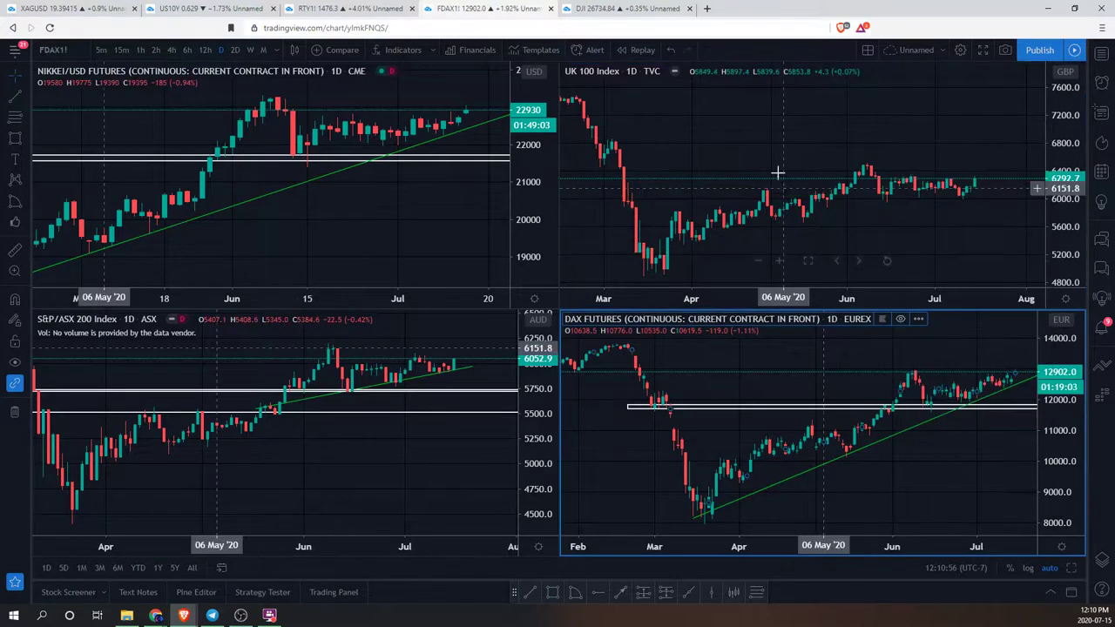
click(721, 192)
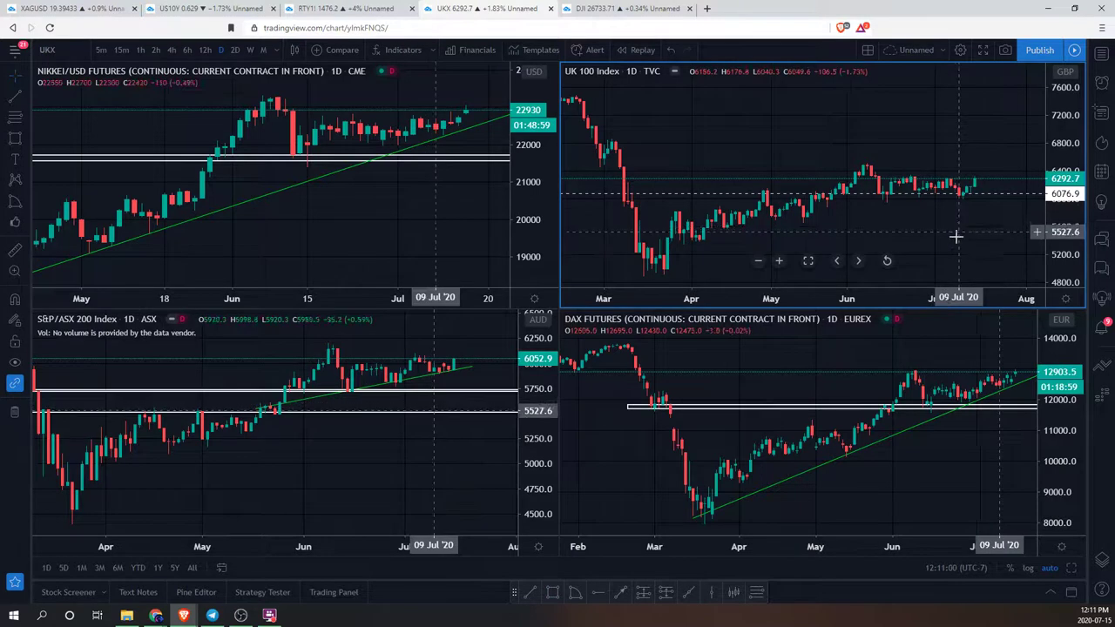
Step: Examine the UK 100's daily price action from June to mid-July against the dashed 6,076.9 level
scroll(958, 230, up, 3)
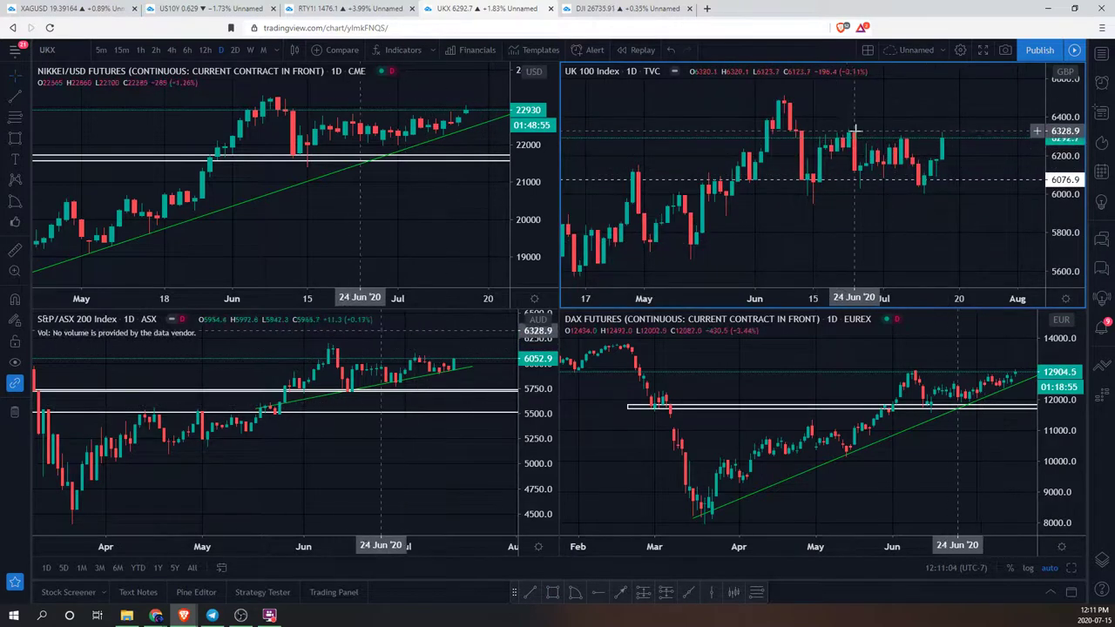
drag(844, 106, 866, 107)
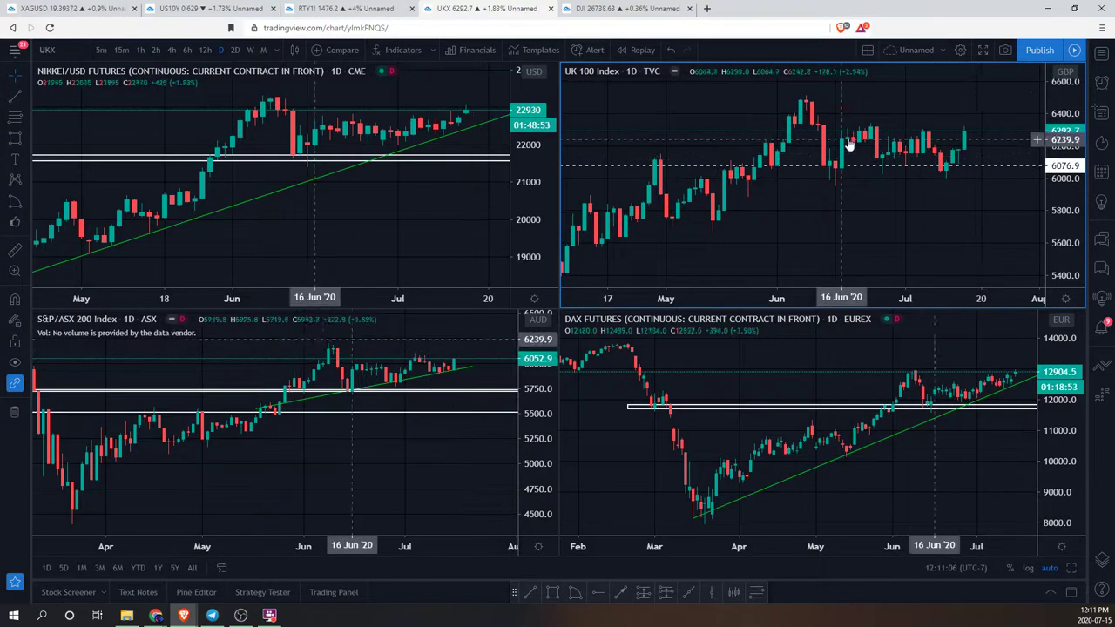
drag(990, 209, 975, 209)
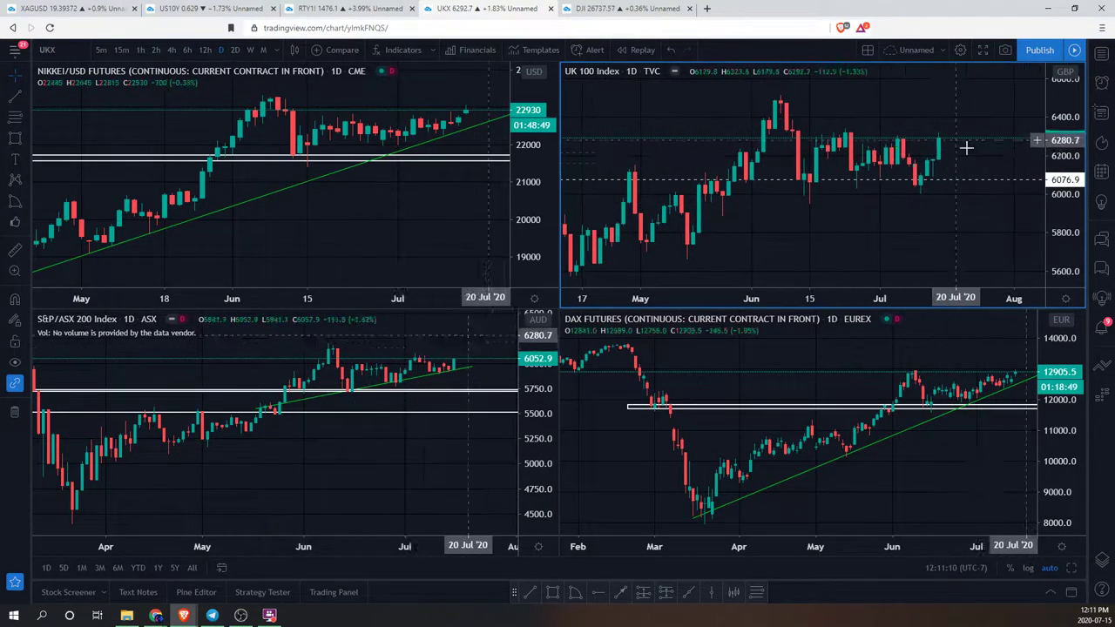
scroll(916, 195, down, 5)
Step: Draw a very thin white rectangle on the DAX chart along the early-June high, from 4 June to 30 July at about 12,900.5
click(949, 447)
scroll(928, 447, up, 1)
scroll(944, 455, up, 2)
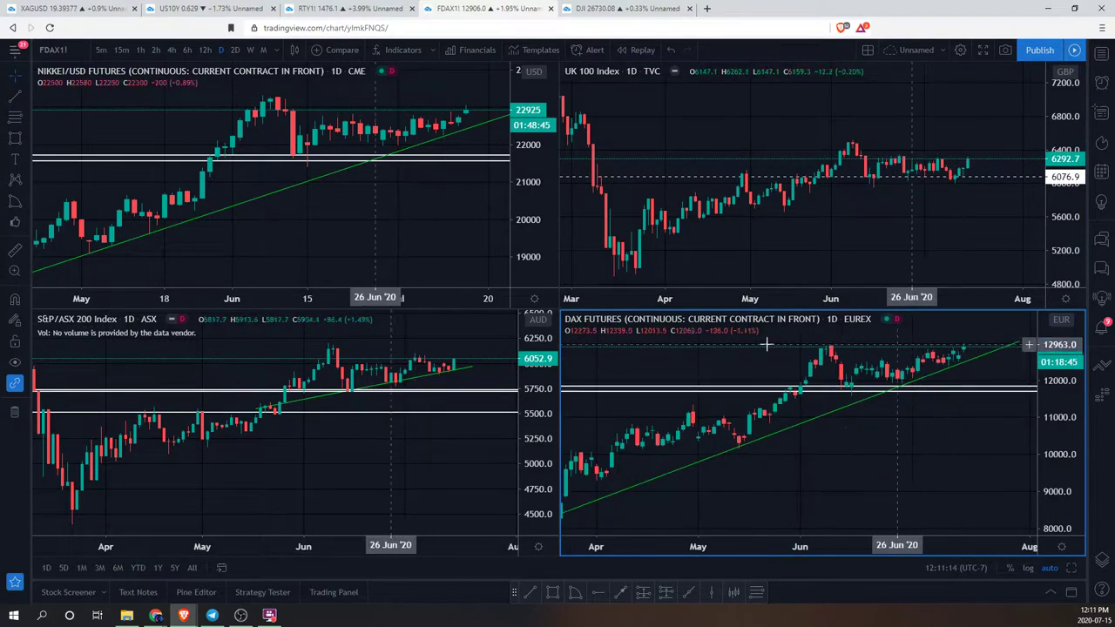
click(17, 144)
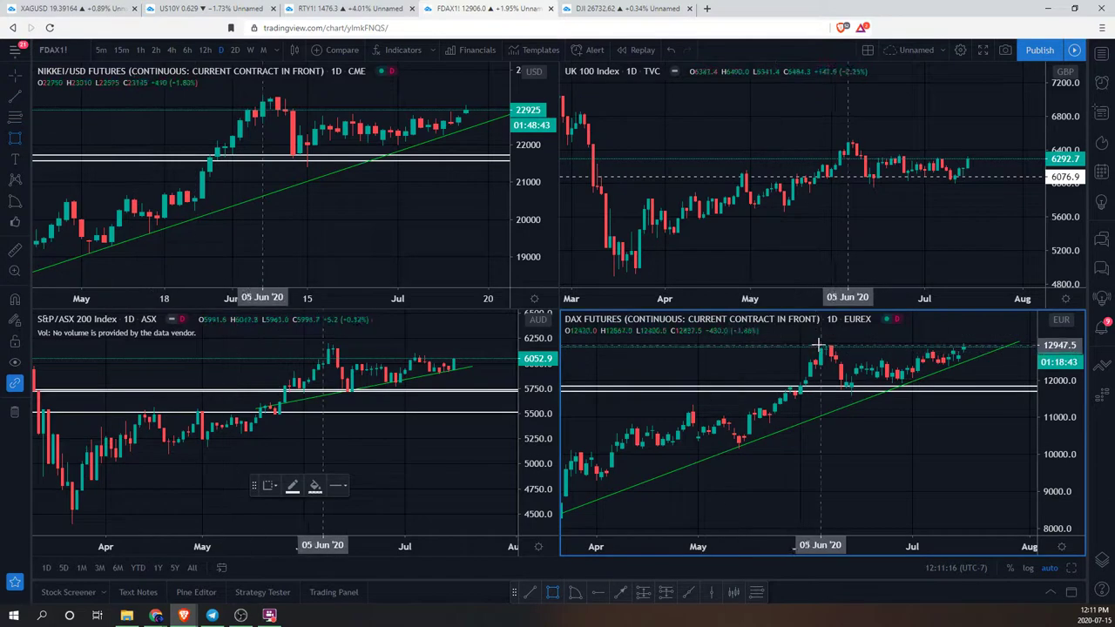
drag(814, 347, 1019, 348)
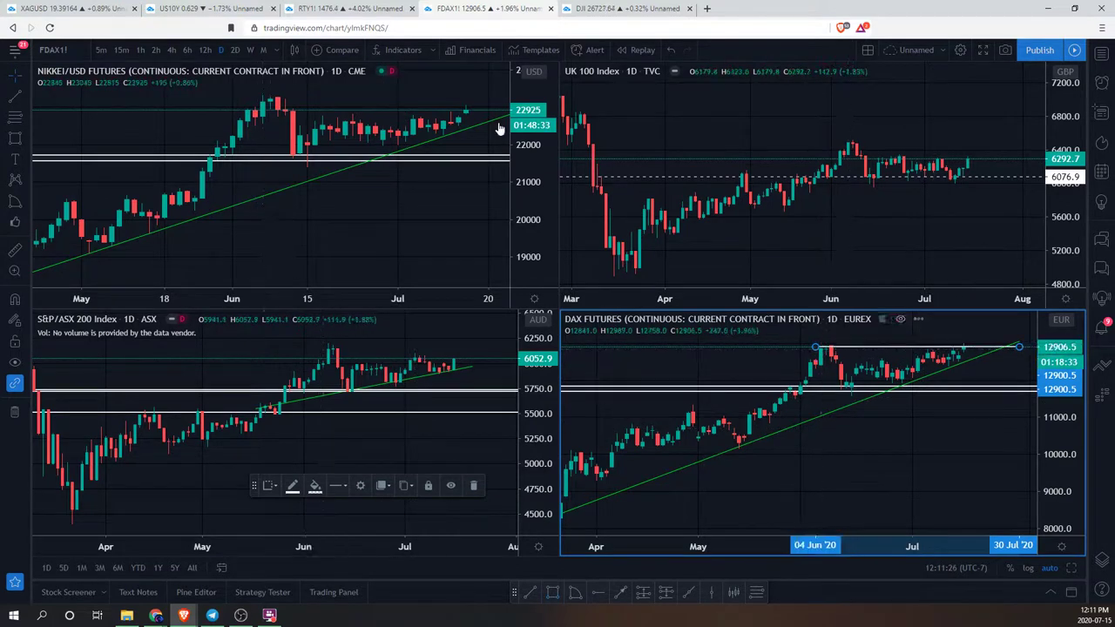
Step: Go to the US index charts and compare the S&P 500's early-June high with its mid-July price on the 4-hour chart
click(391, 7)
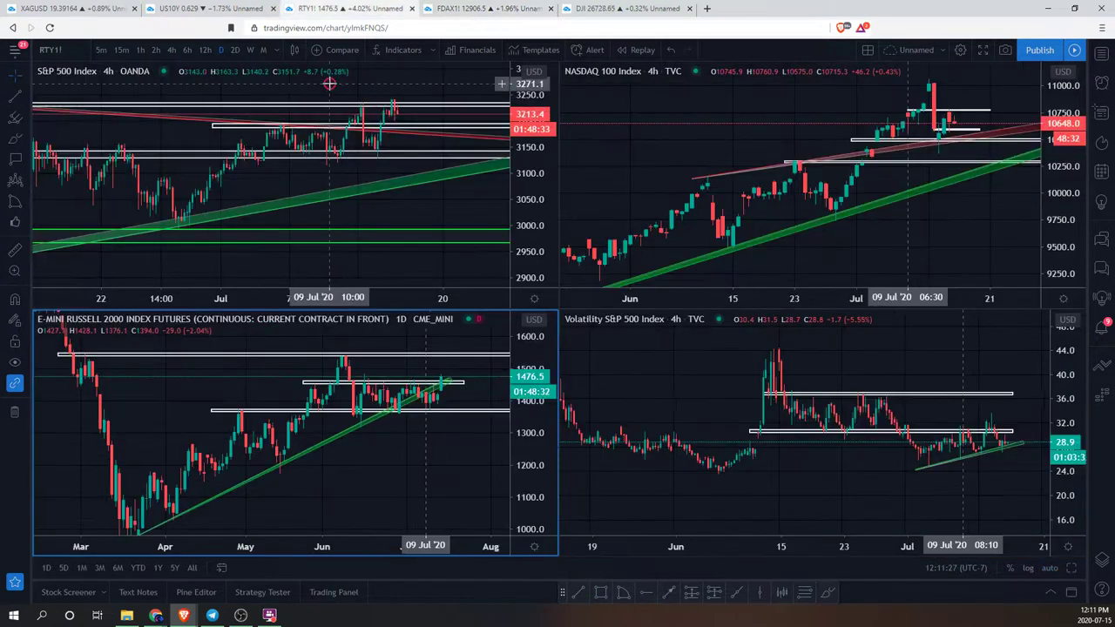
scroll(270, 122, down, 3)
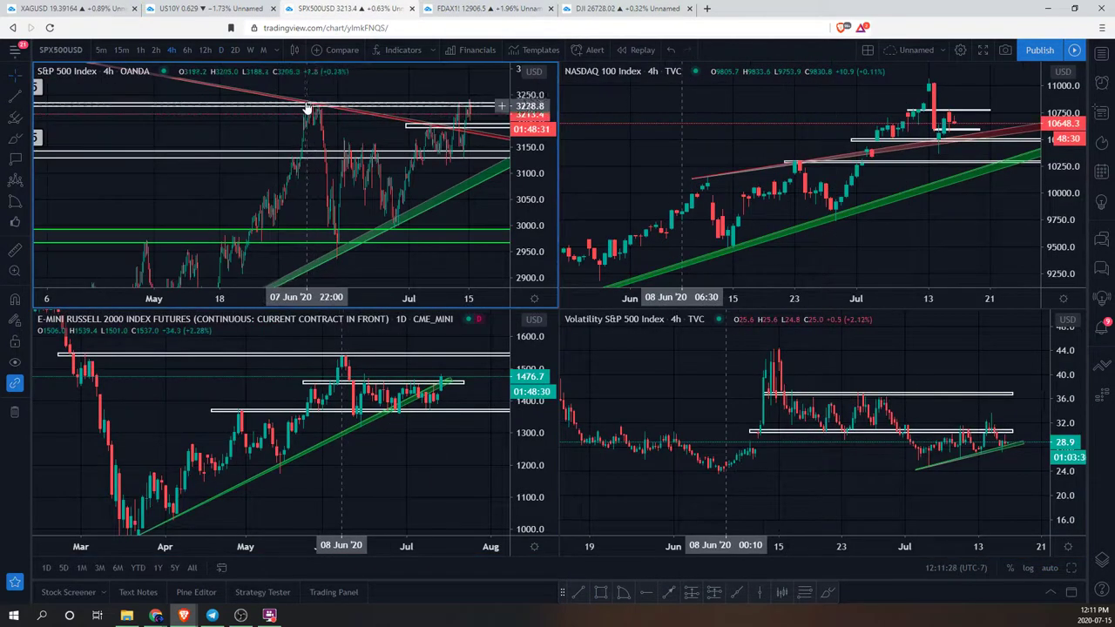
scroll(307, 108, up, 3)
drag(306, 108, 139, 114)
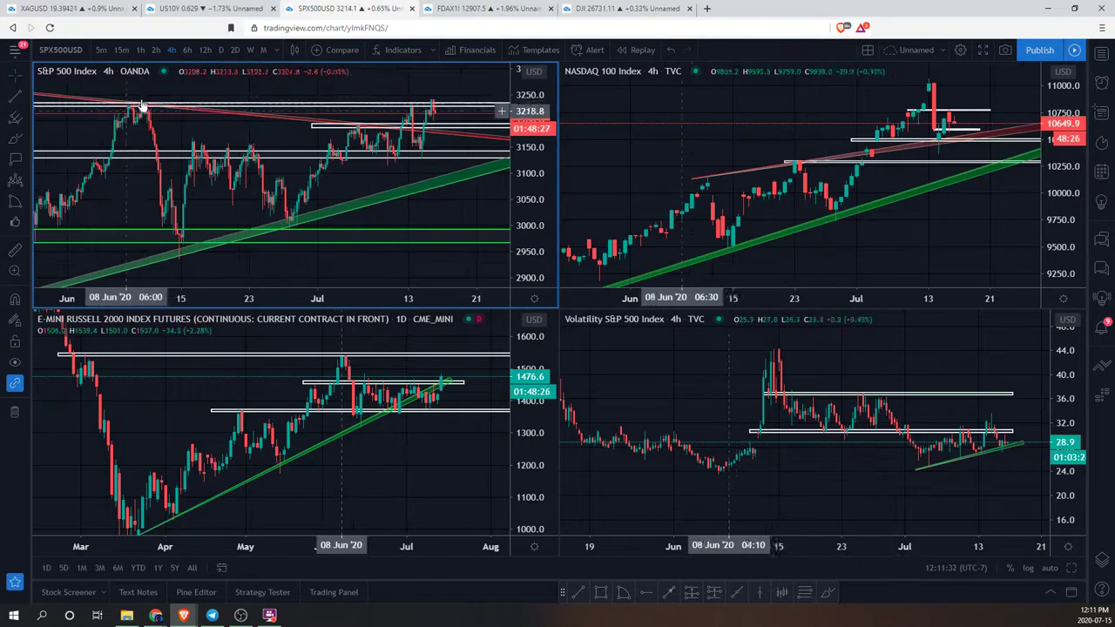
drag(152, 111, 181, 106)
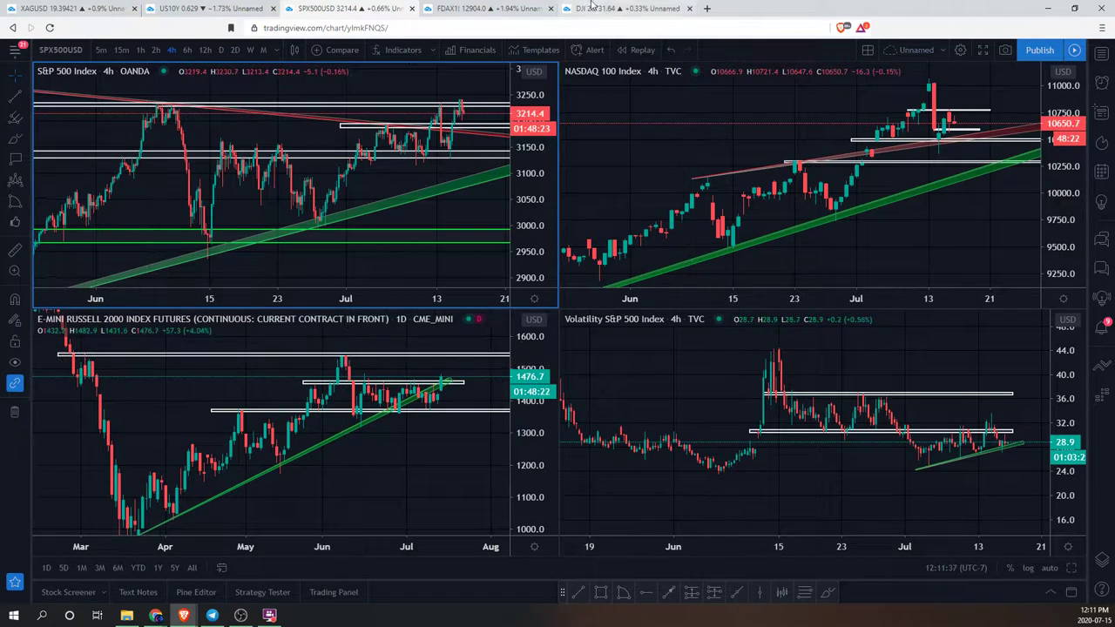
Step: Return to the international index charts and extend the DAX resistance rectangle back to 2 June and up to 12,955.5
click(514, 7)
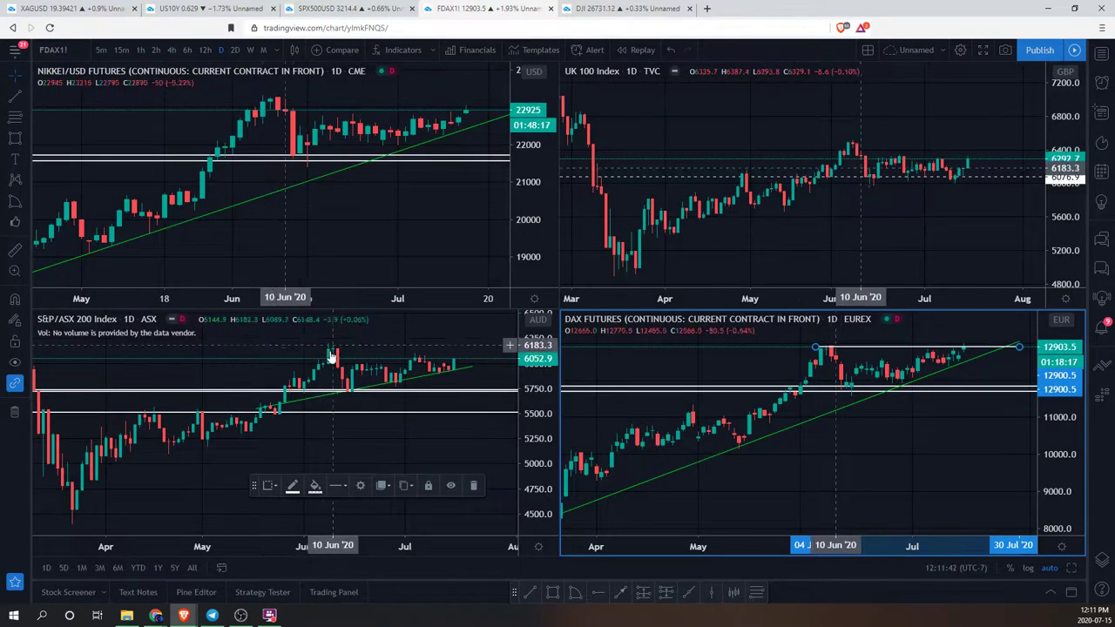
click(888, 438)
scroll(893, 418, up, 5)
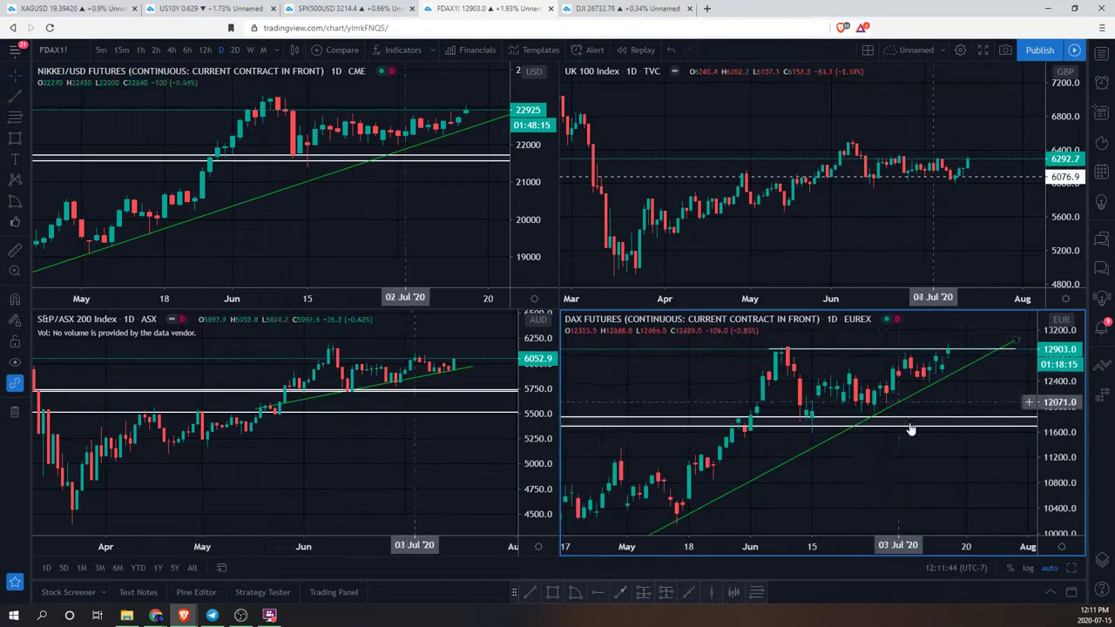
click(730, 348)
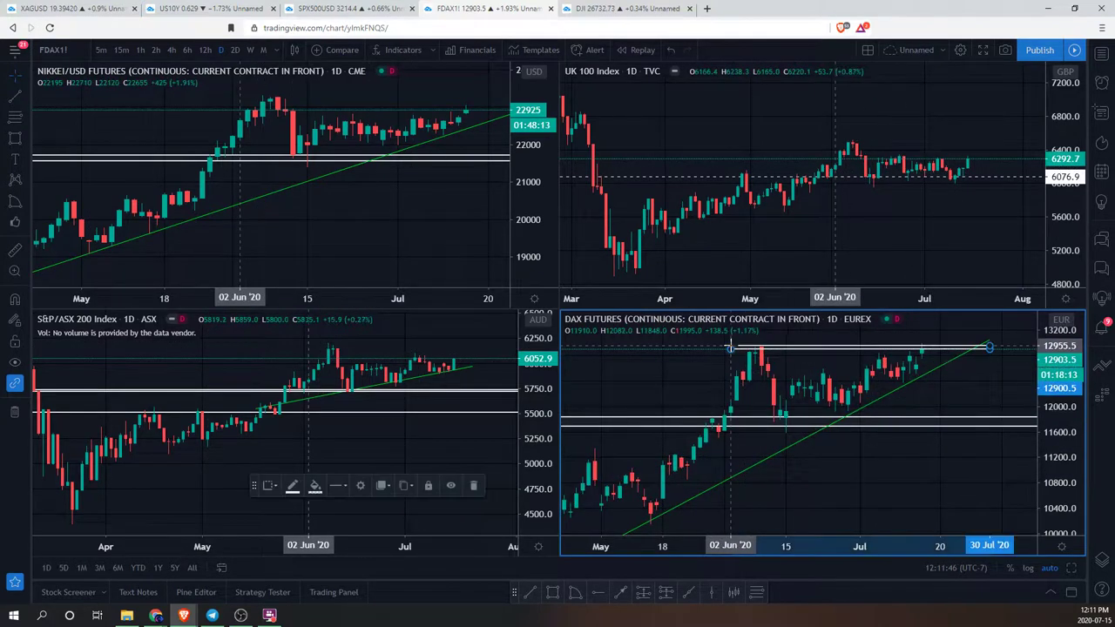
Step: Examine the DAX price against its resistance zone, green trendline and lower white zone, alongside the other international indices
scroll(919, 457, down, 4)
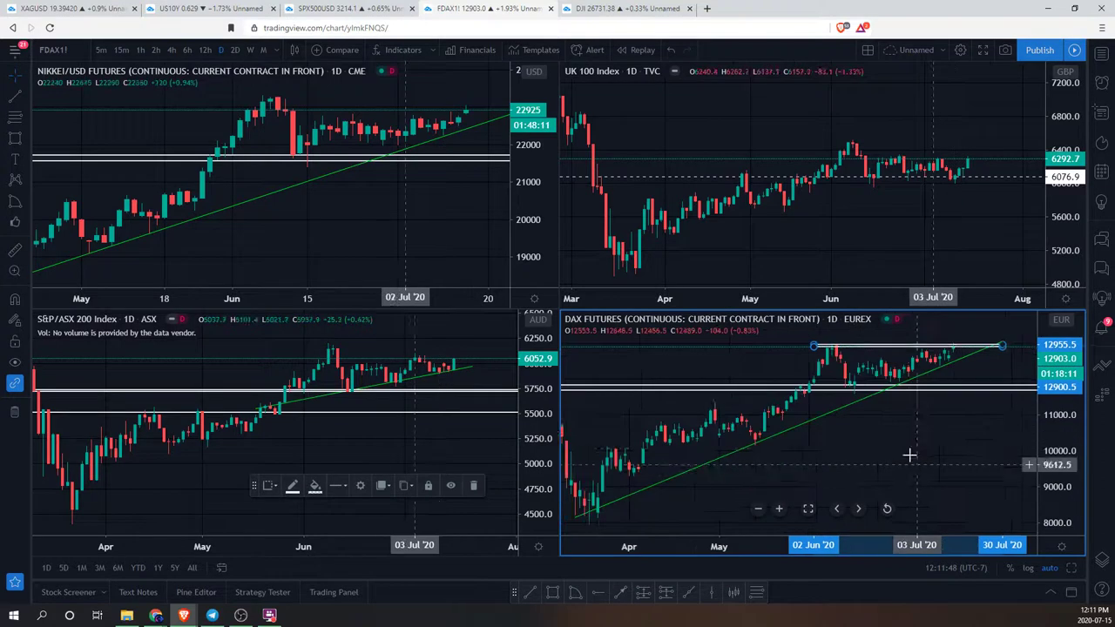
scroll(924, 449, up, 3)
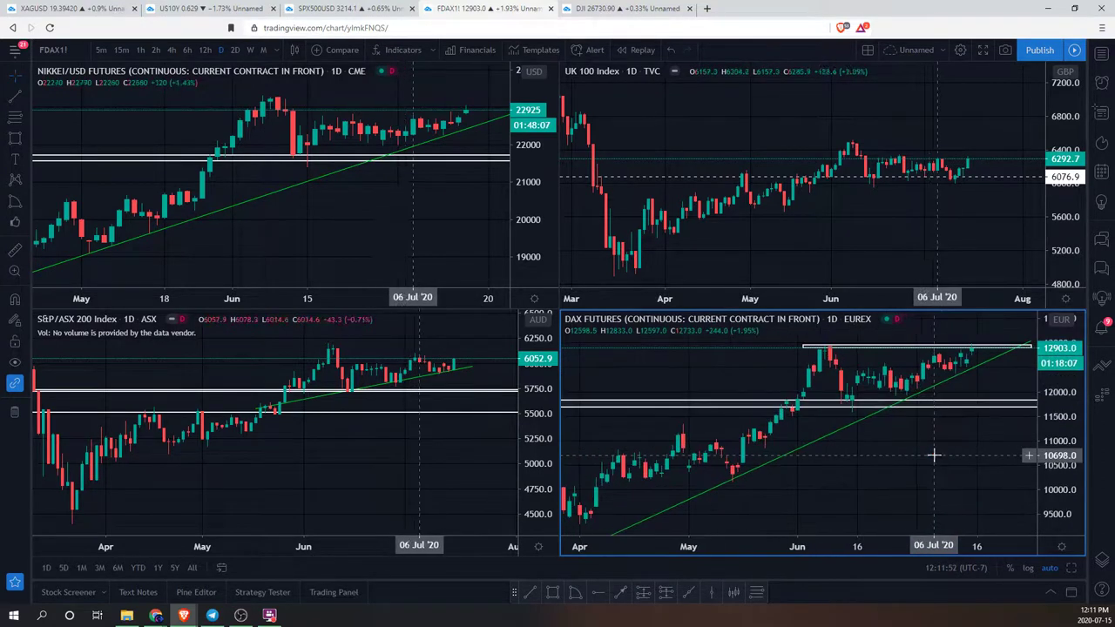
drag(922, 453, 949, 450)
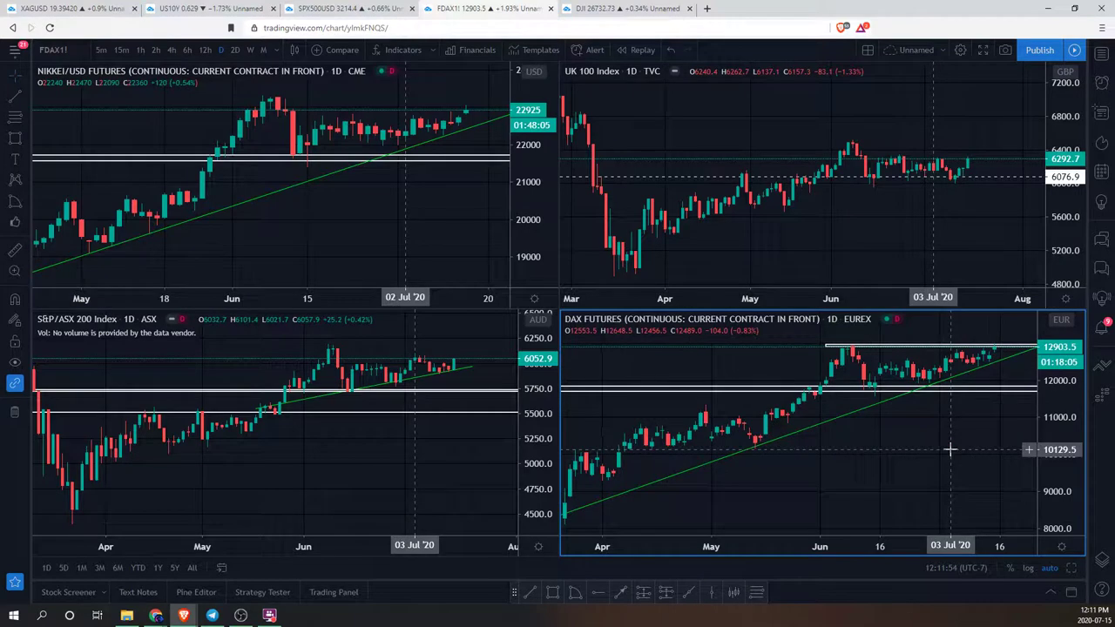
click(361, 241)
click(881, 471)
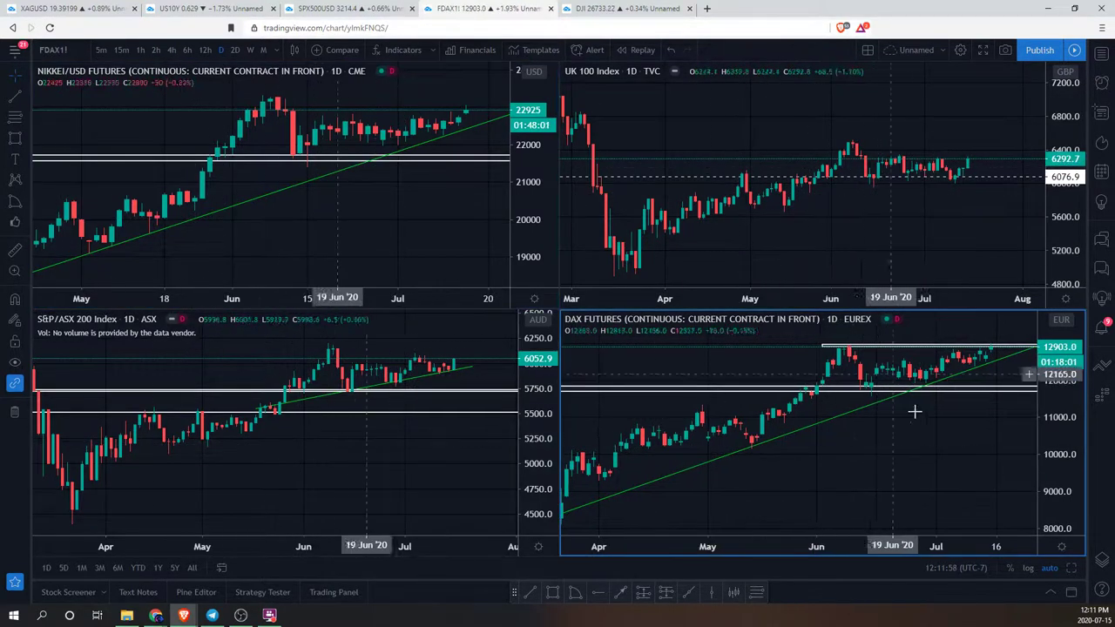
scroll(928, 440, up, 3)
drag(925, 457, 921, 460)
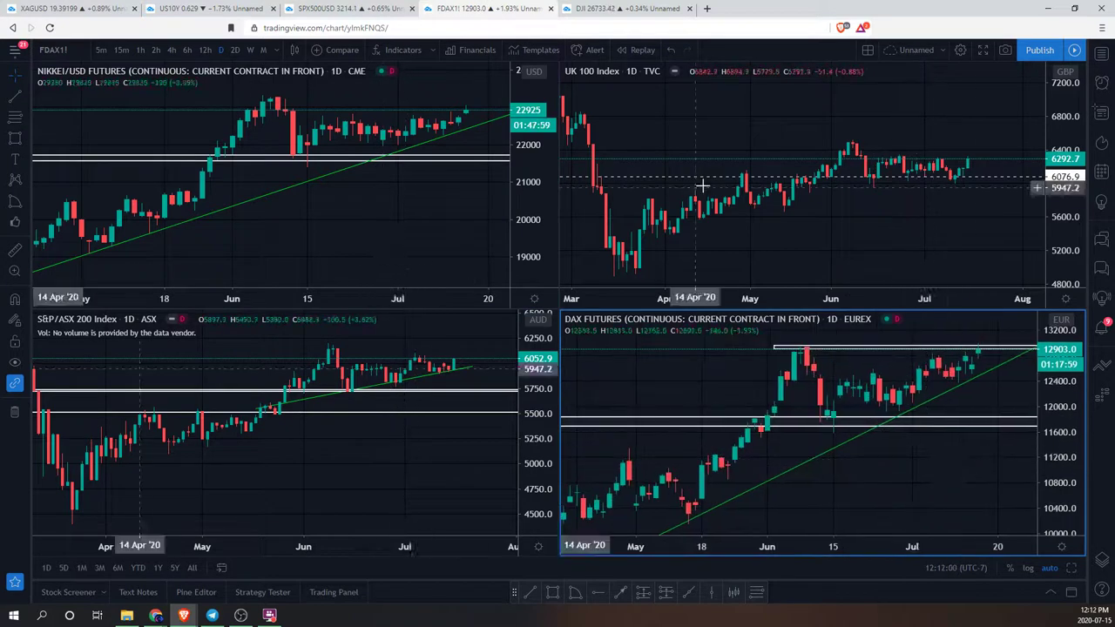
click(499, 227)
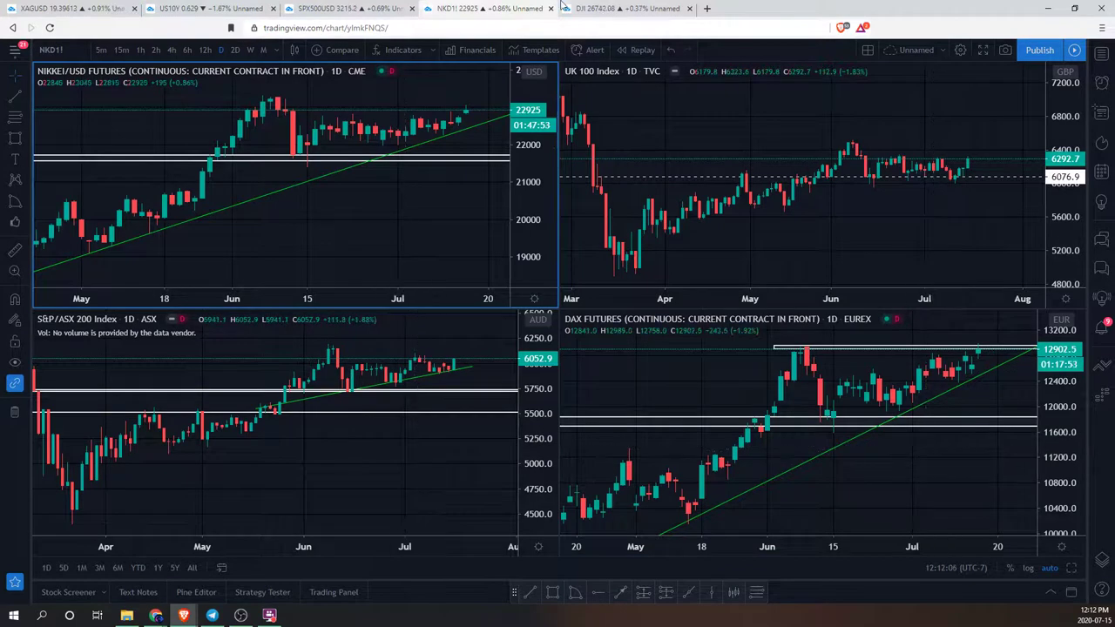
Step: Go to the currency and bond charts and examine the US 5-year and 10-year yields against their support levels
click(240, 6)
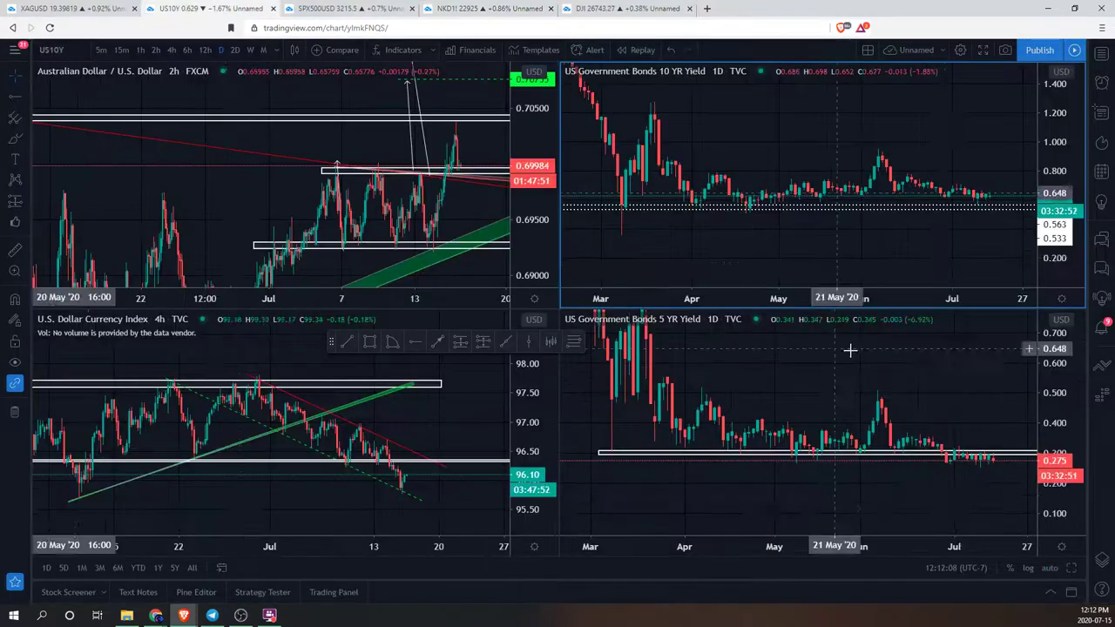
click(949, 389)
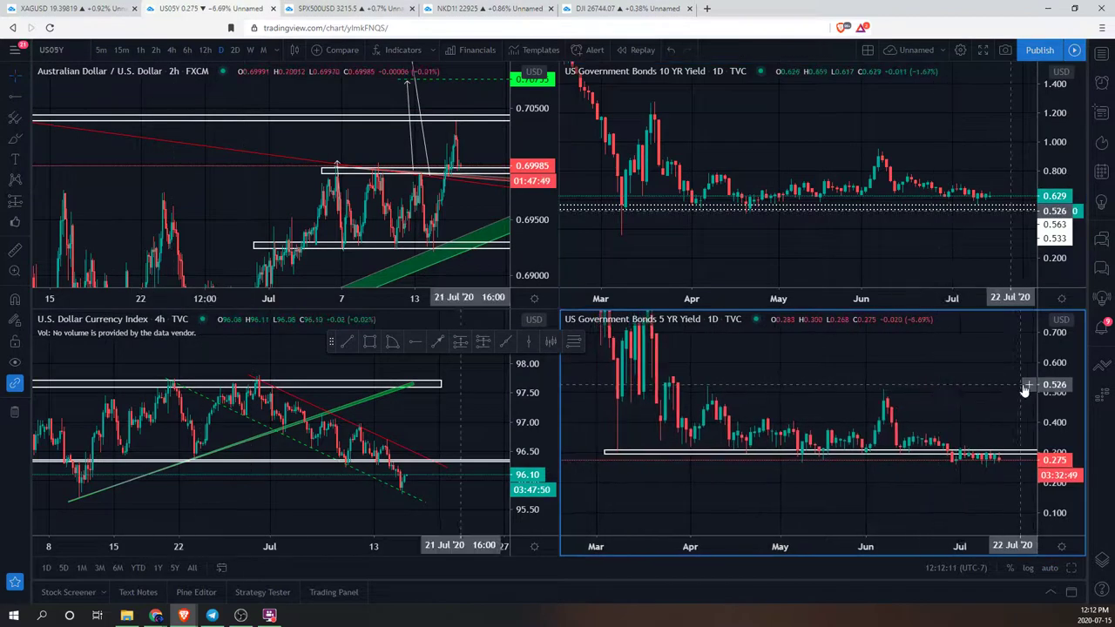
scroll(891, 435, down, 3)
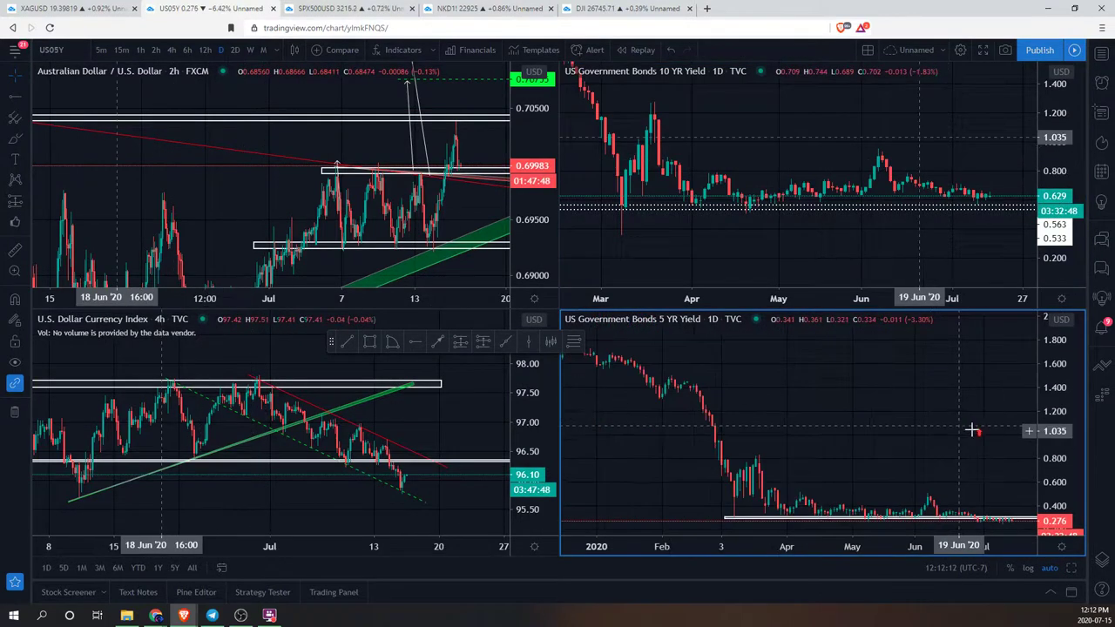
scroll(911, 426, up, 6)
scroll(937, 389, down, 2)
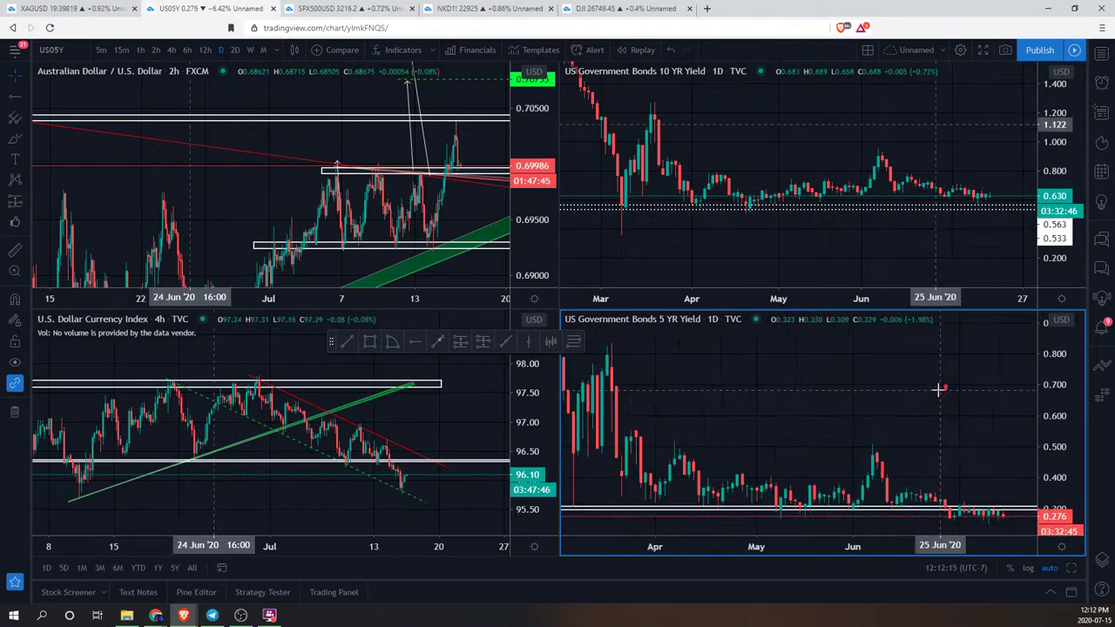
scroll(943, 389, up, 1)
click(903, 244)
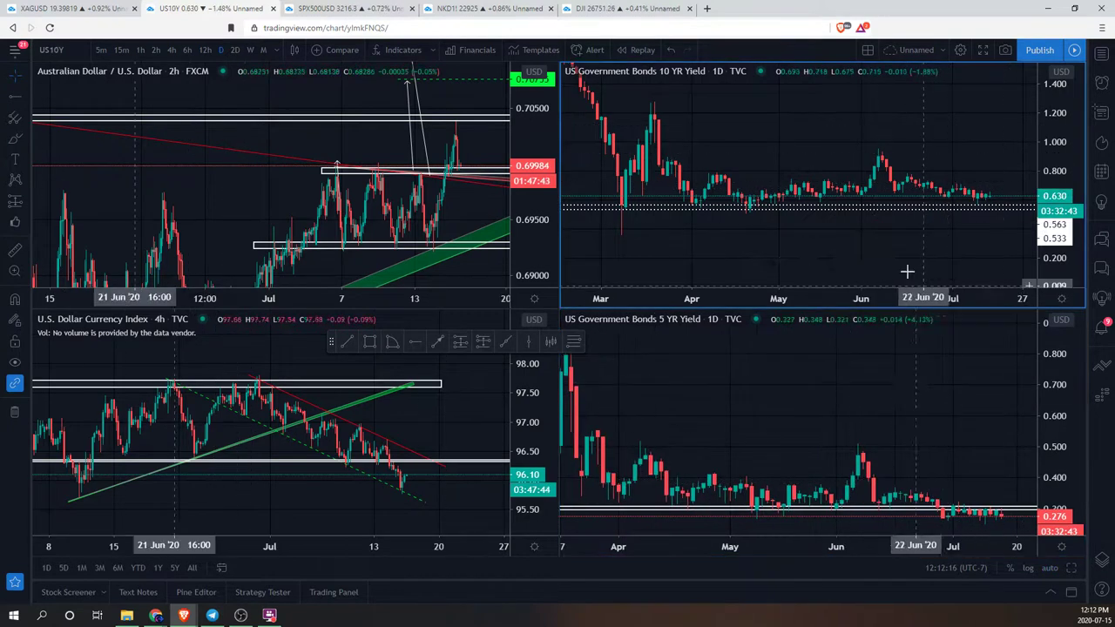
click(884, 261)
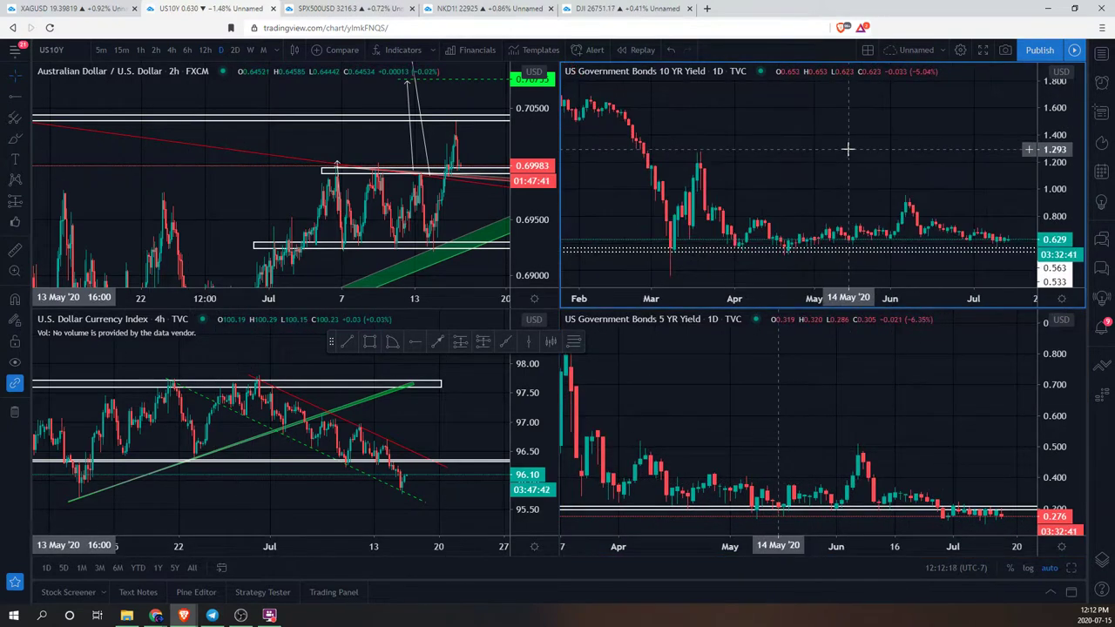
scroll(418, 199, up, 1)
Step: Maximize the U.S. Dollar Currency Index chart and move the floating drawing toolbar below the chart, clear of the price action
click(439, 430)
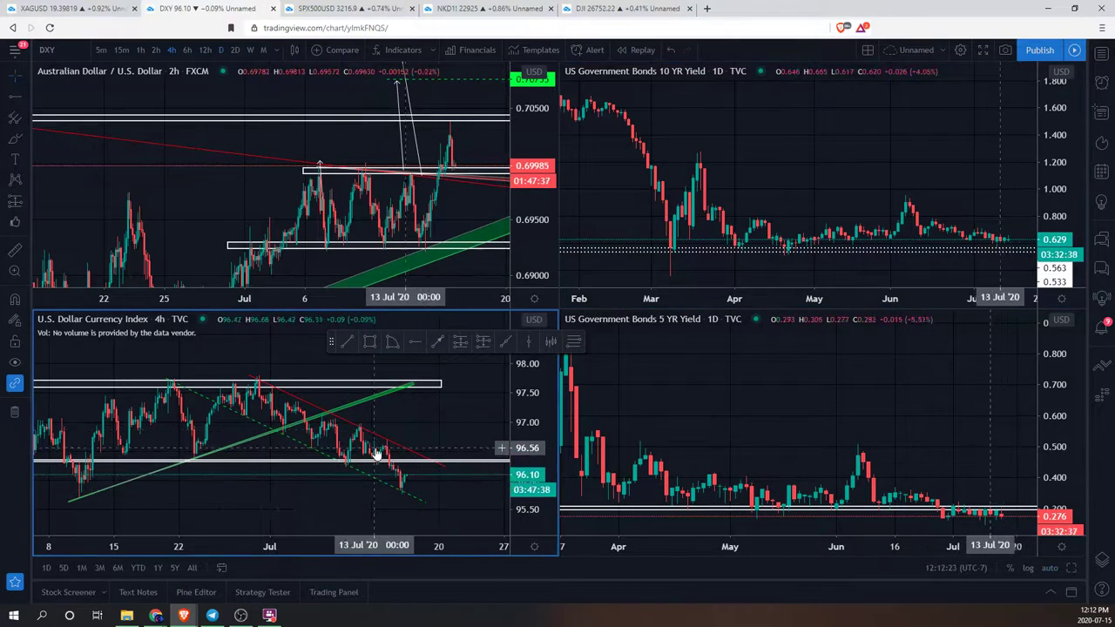
click(274, 509)
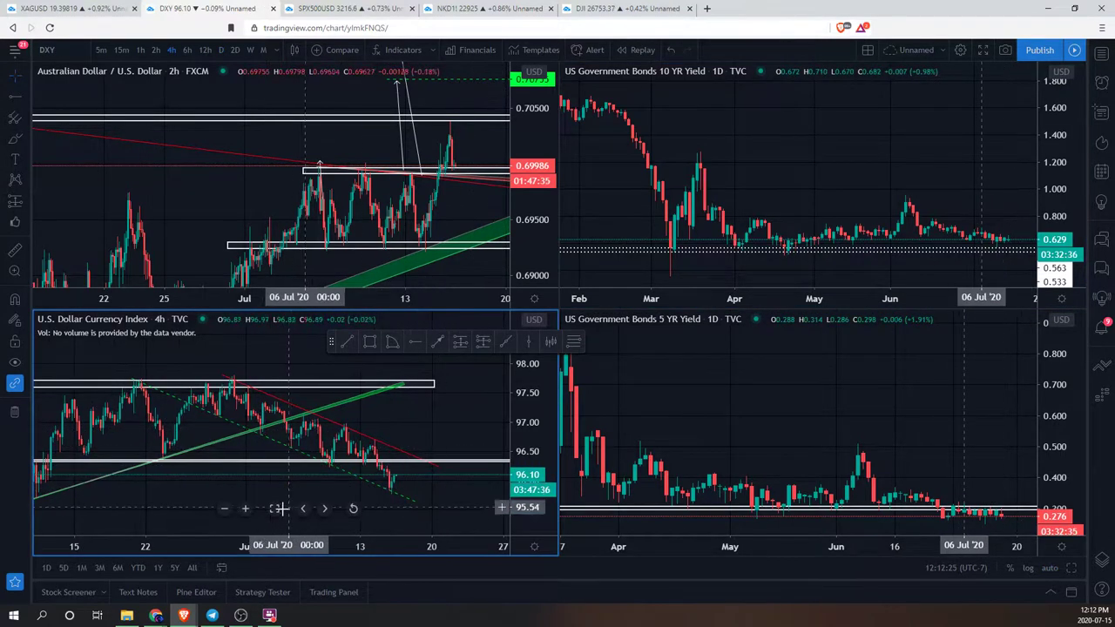
key(alt+Return)
drag(792, 431, 716, 361)
scroll(336, 356, down, 1)
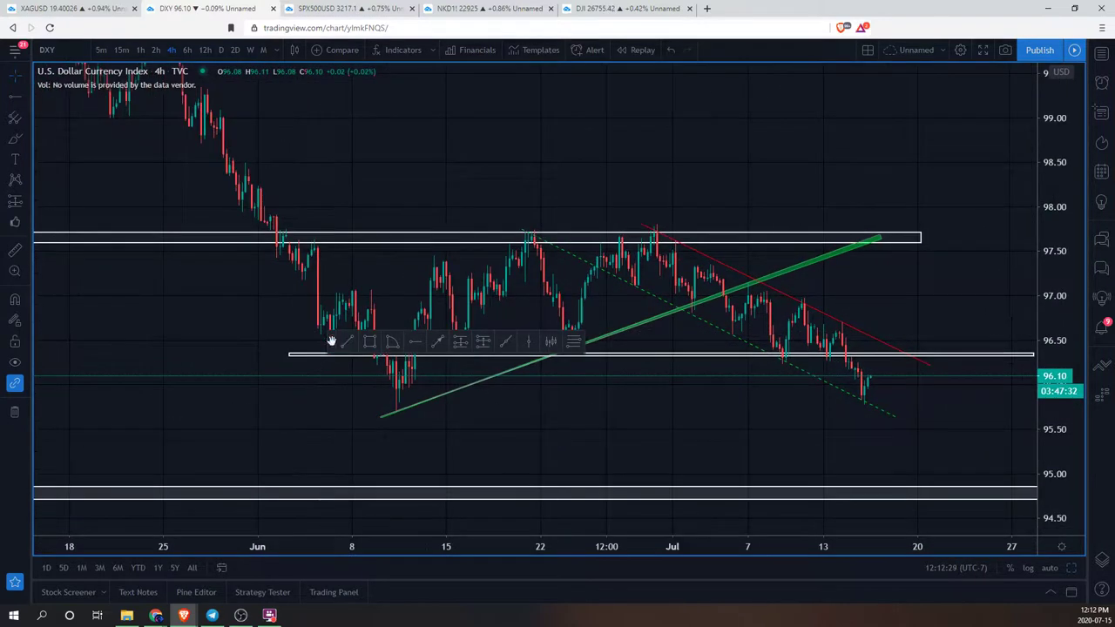
drag(343, 341, 543, 592)
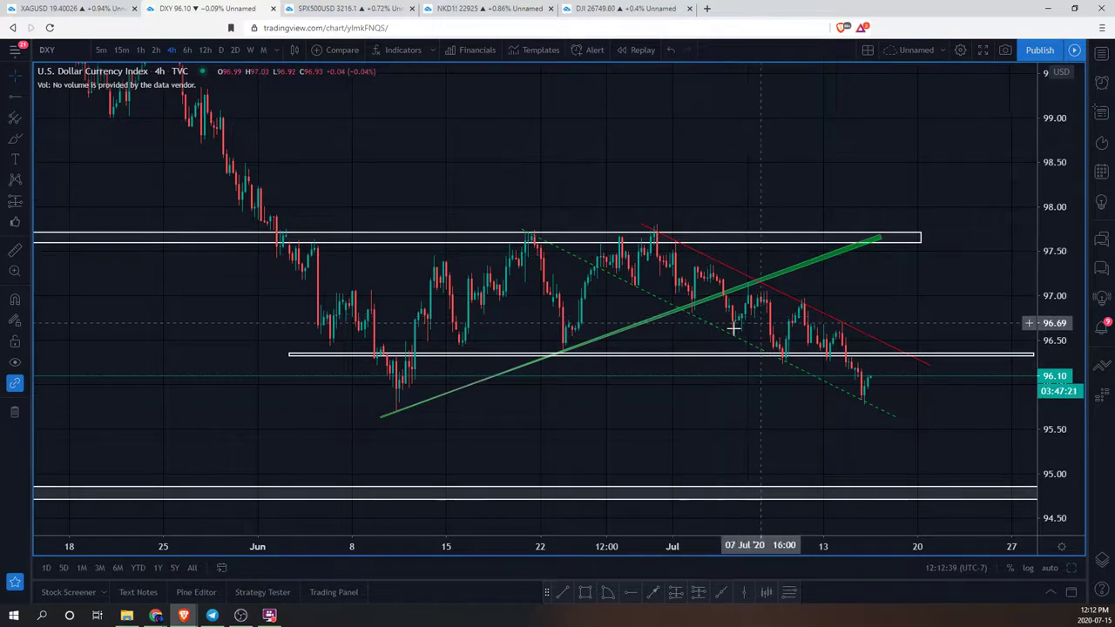
Step: Draw a thin white rectangle on the dollar index chart from 9 June to 27 July, between about 95.85 and 95.88
scroll(788, 398, right, 2)
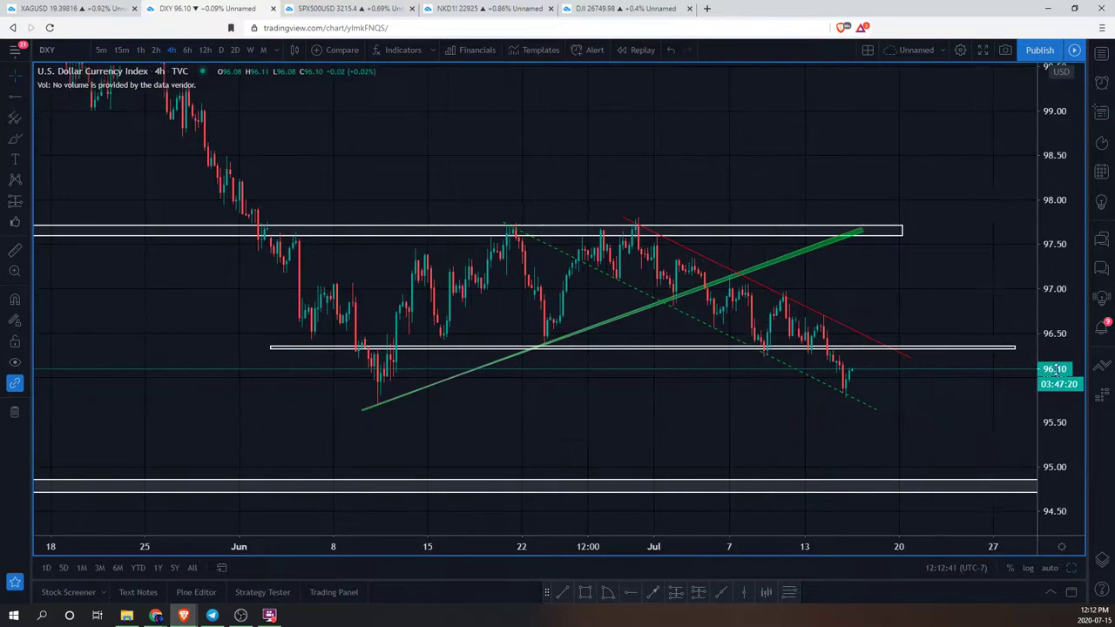
scroll(726, 395, down, 3)
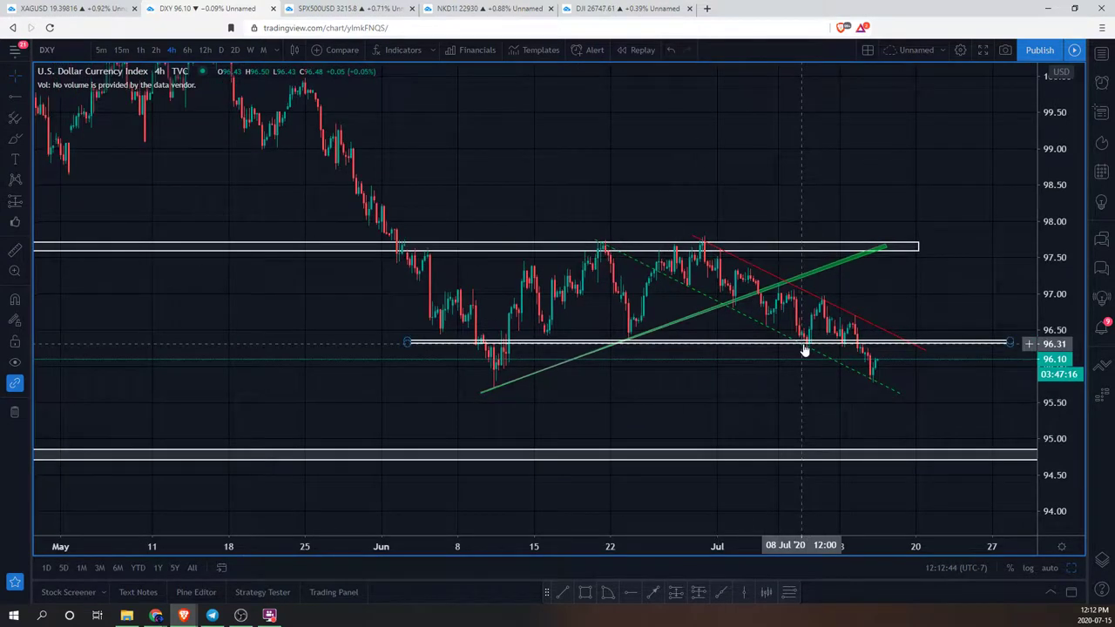
click(27, 139)
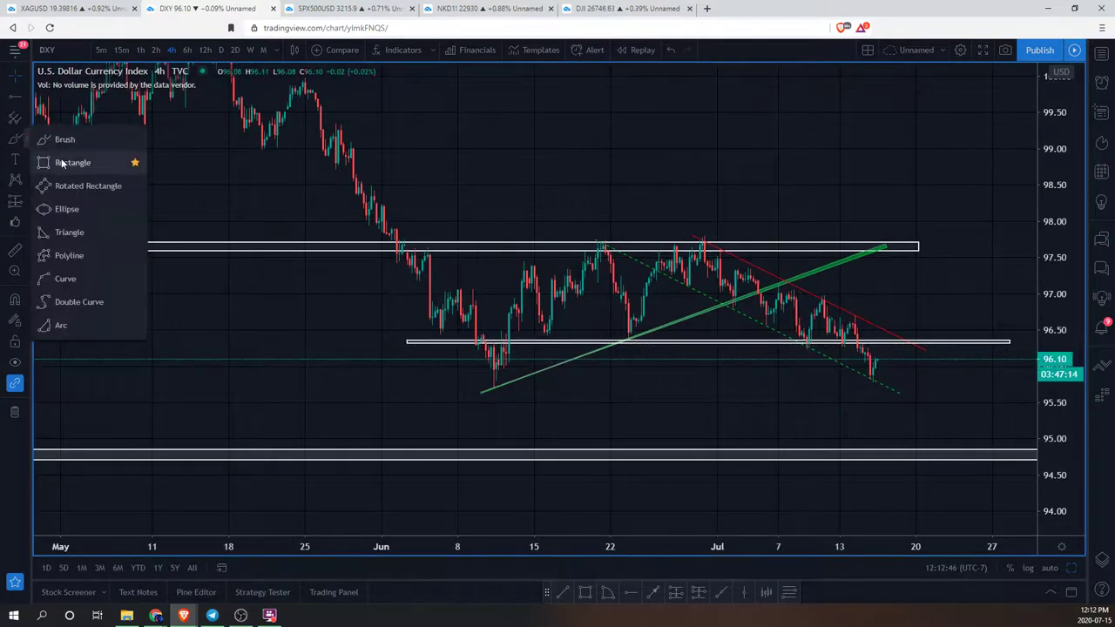
click(65, 163)
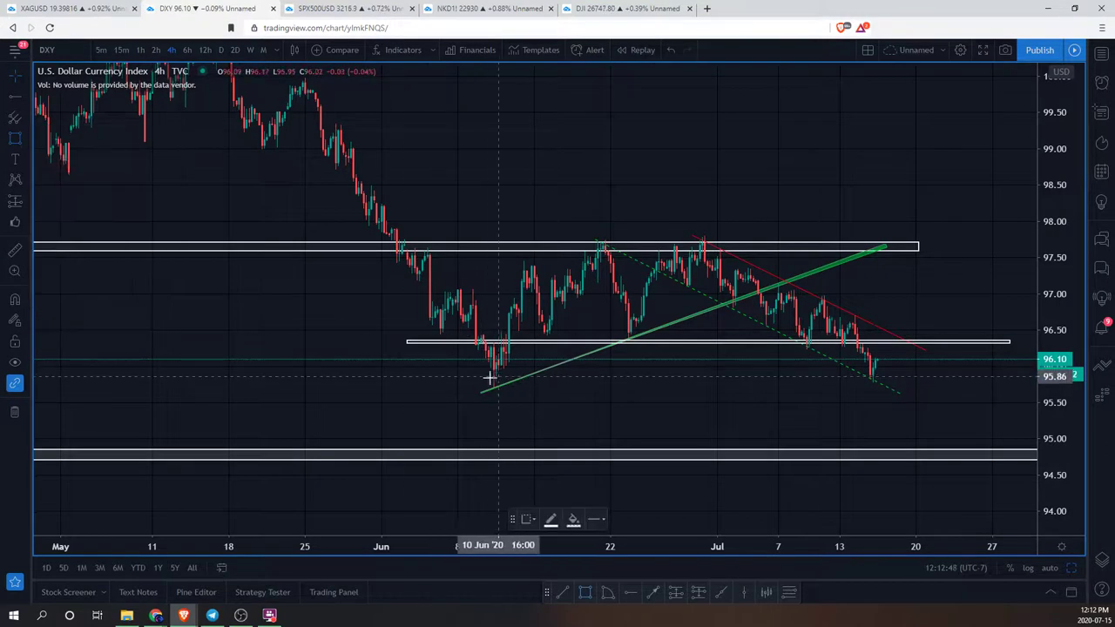
mouse_move(486, 374)
mouse_down()
mouse_move(895, 392)
mouse_move(1004, 380)
mouse_up()
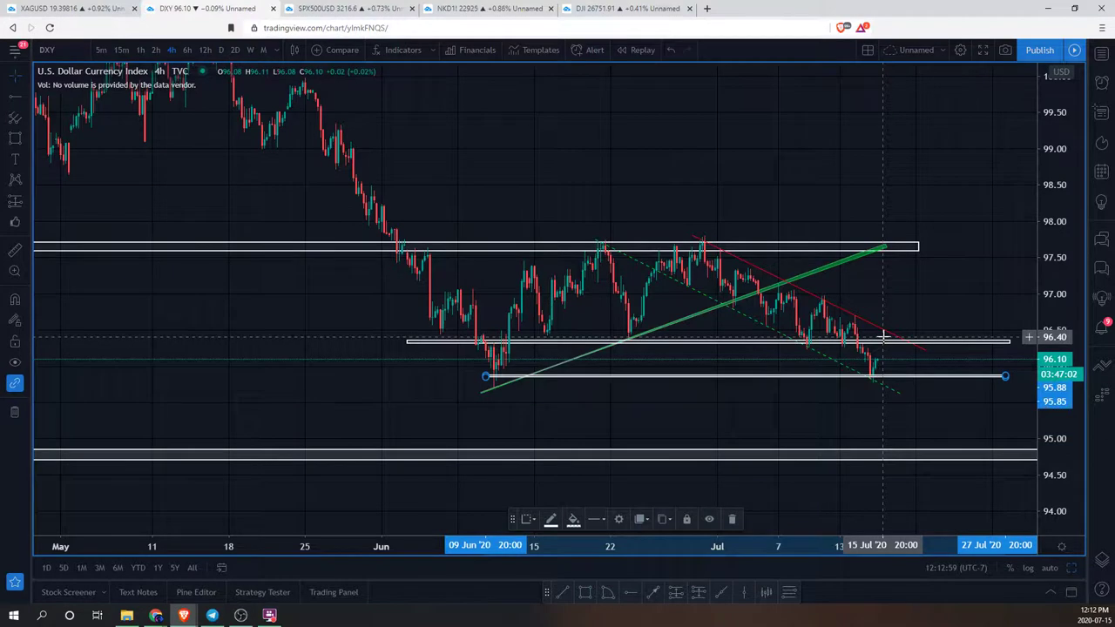
Step: Go to the US index charts and examine the S&P 500's position against its resistance zones on the daily and 4-hour timeframes
click(348, 9)
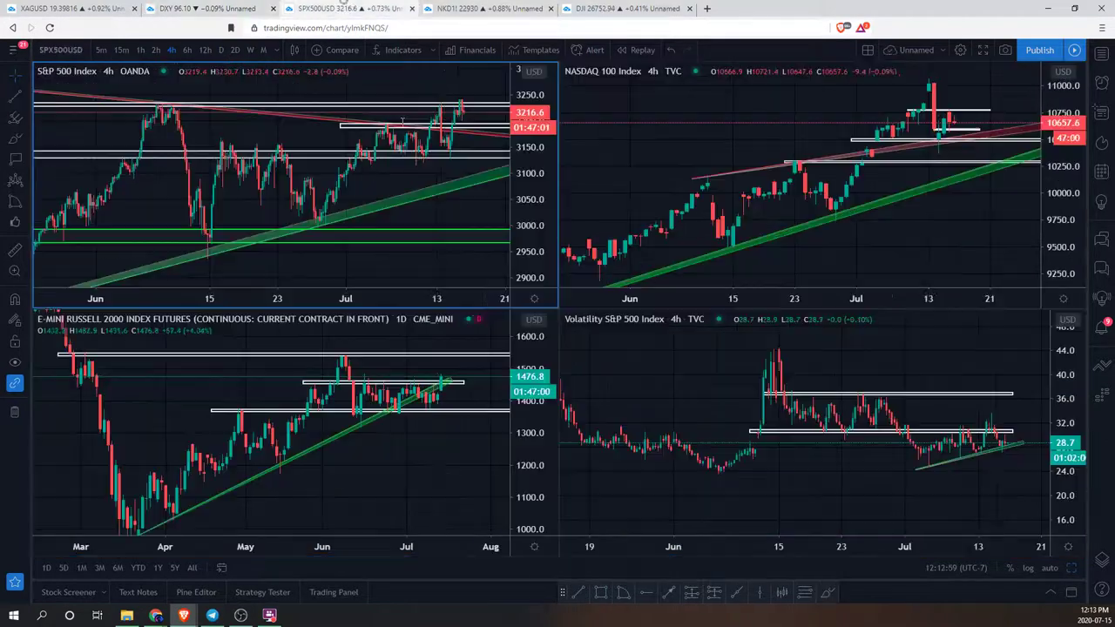
scroll(446, 163, up, 5)
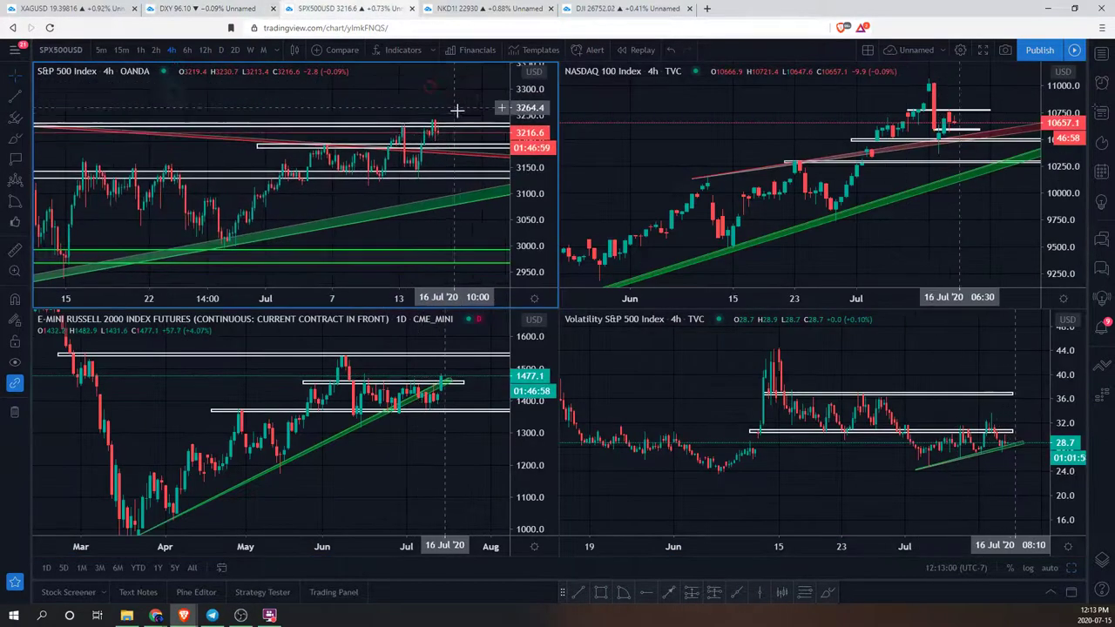
scroll(418, 109, up, 4)
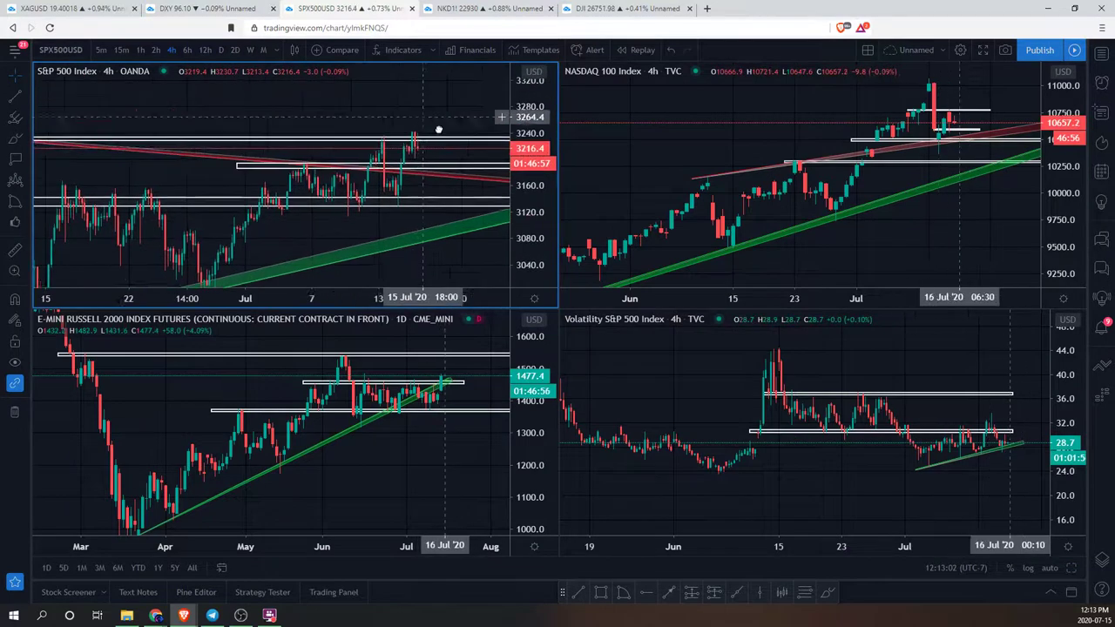
click(219, 50)
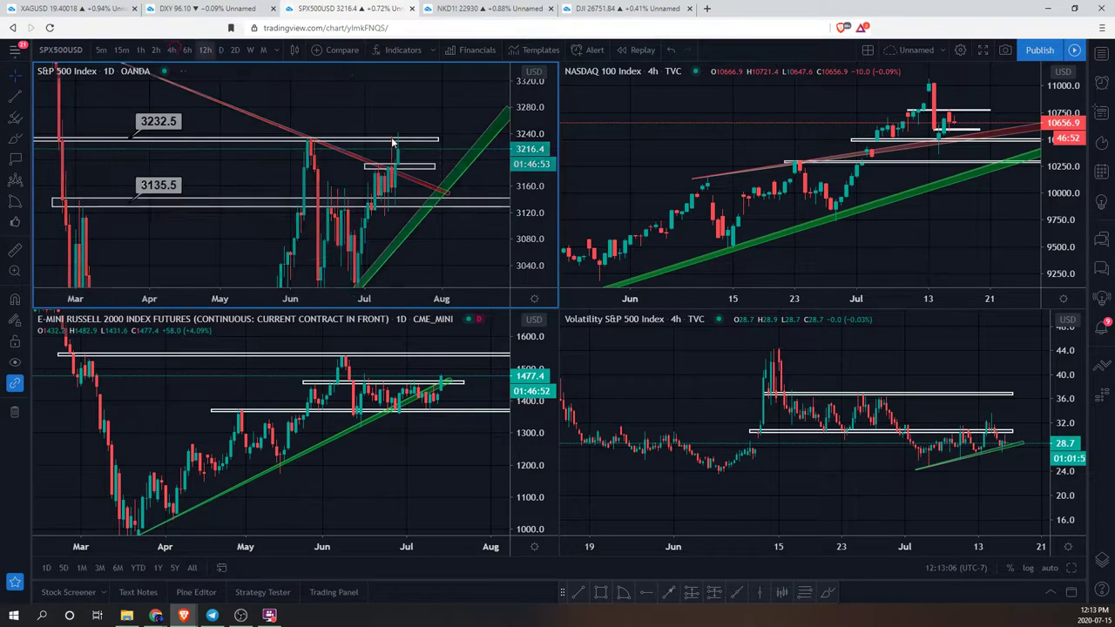
click(172, 49)
drag(445, 110, 501, 179)
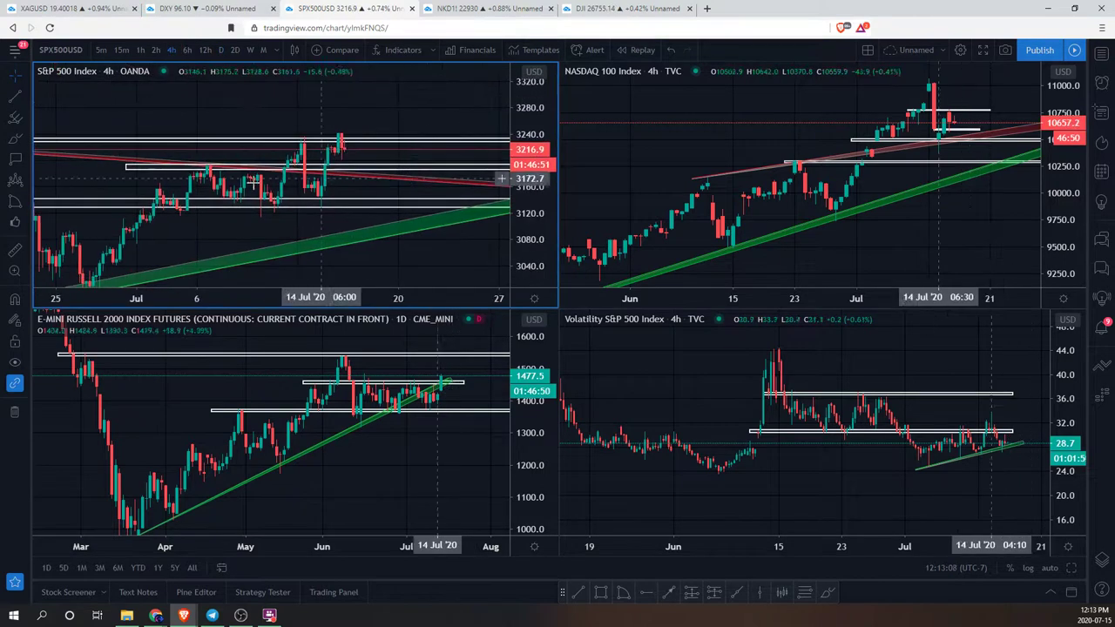
scroll(254, 185, down, 1)
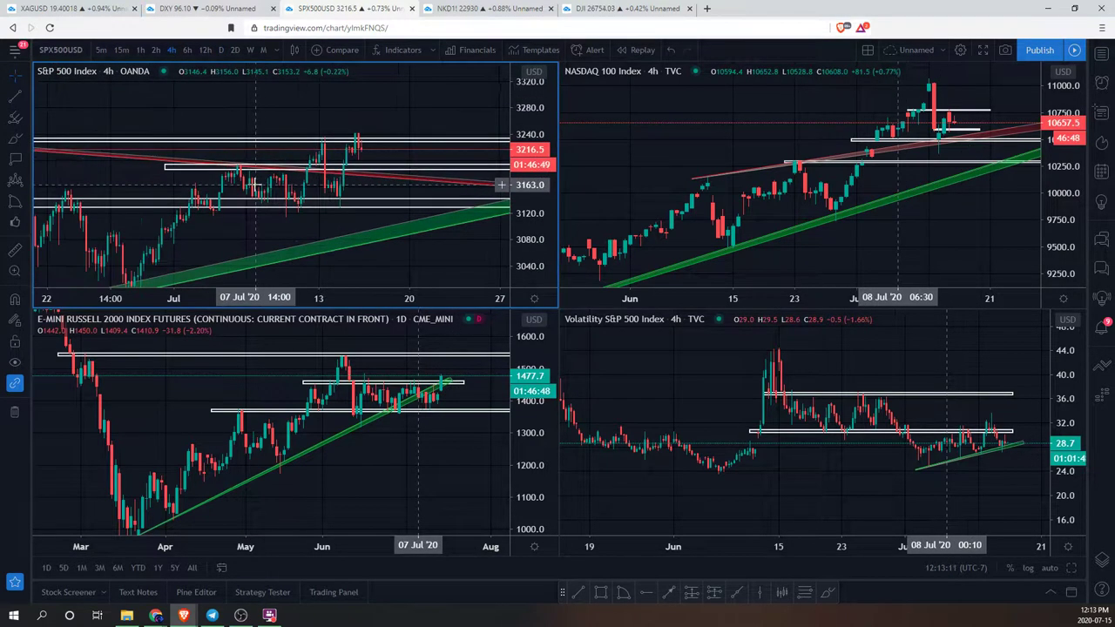
Step: On the dollar index chart, brush red circles at the two July lows and a down arrow above the red trendline, and undo the marks
click(252, 9)
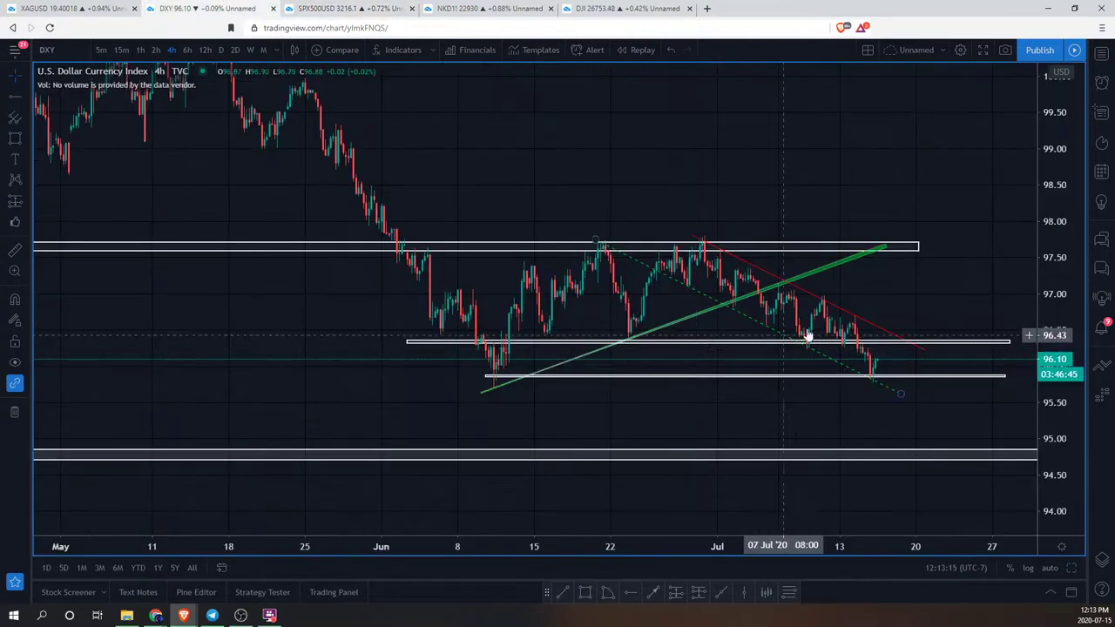
click(27, 140)
click(61, 140)
mouse_move(789, 332)
mouse_down()
mouse_move(793, 351)
mouse_move(798, 335)
mouse_move(840, 332)
mouse_up()
mouse_move(878, 271)
mouse_down()
mouse_move(884, 327)
mouse_move(897, 312)
mouse_up()
drag(676, 216, 837, 297)
key(ctrl+z)
key(ctrl+z)
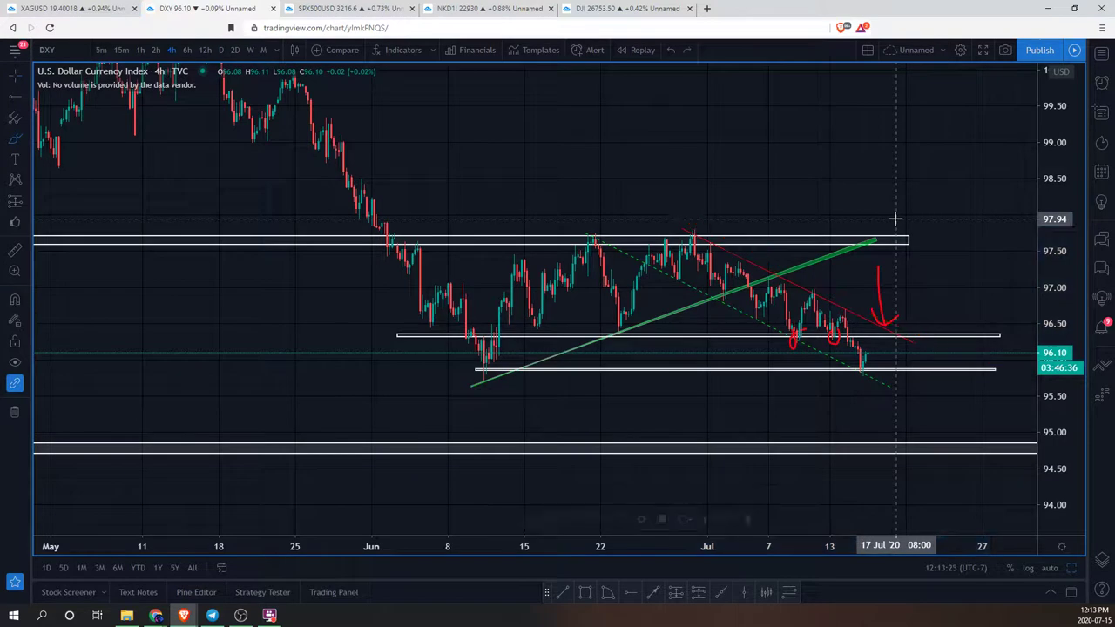
key(ctrl+z)
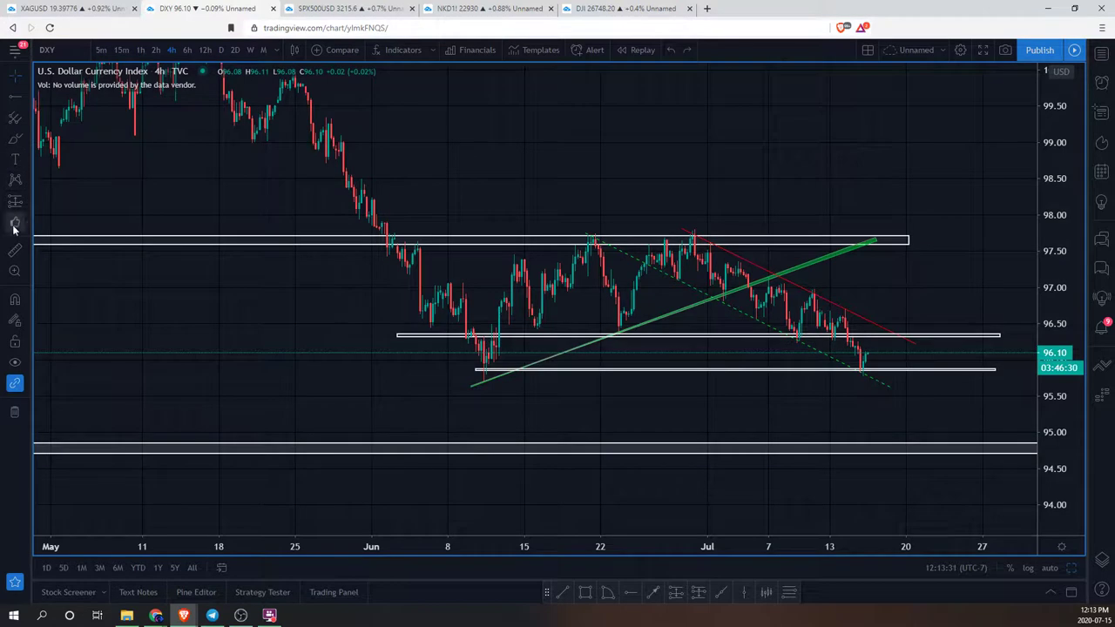
Step: Brush a red circle and down arrow where the red trendline meets the broken support, sketch a dip below the lower zone, and undo the marks
click(17, 137)
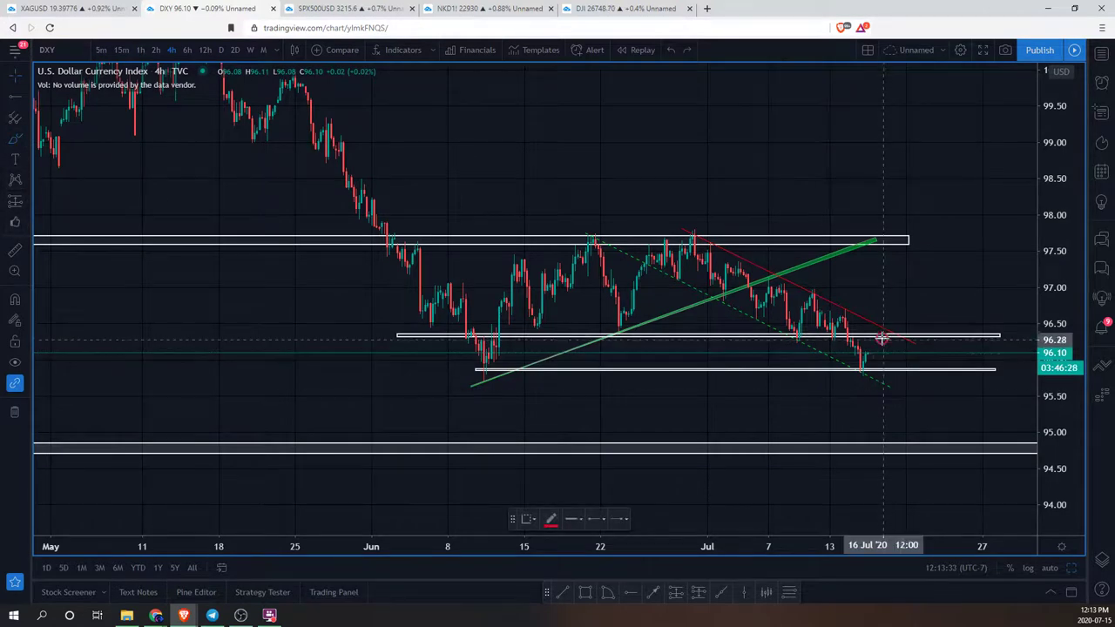
drag(883, 341, 874, 348)
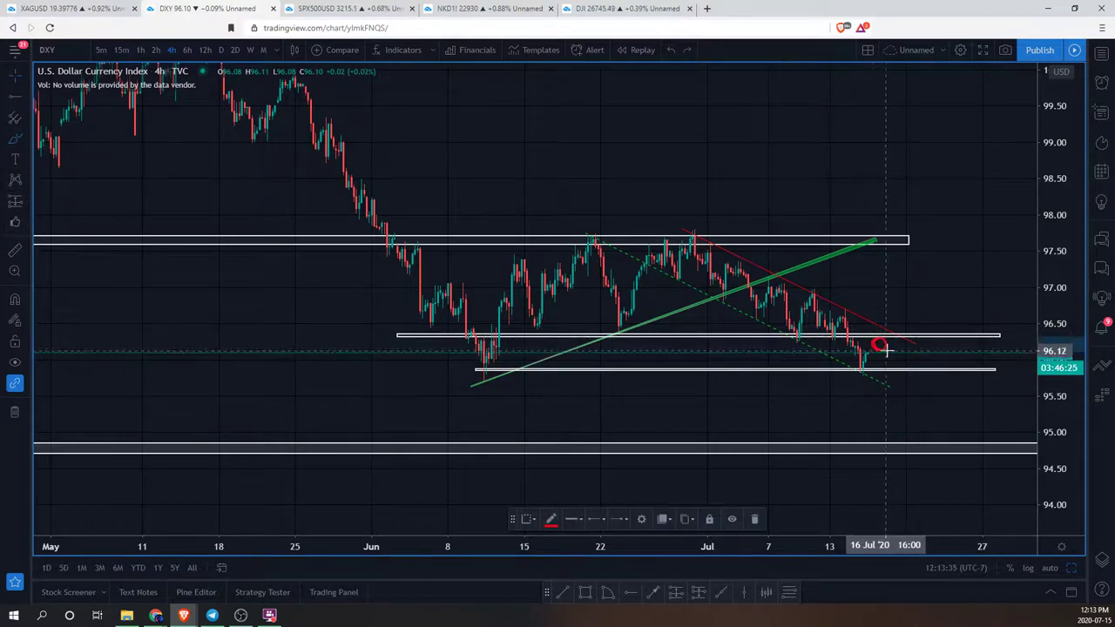
drag(882, 284, 884, 317)
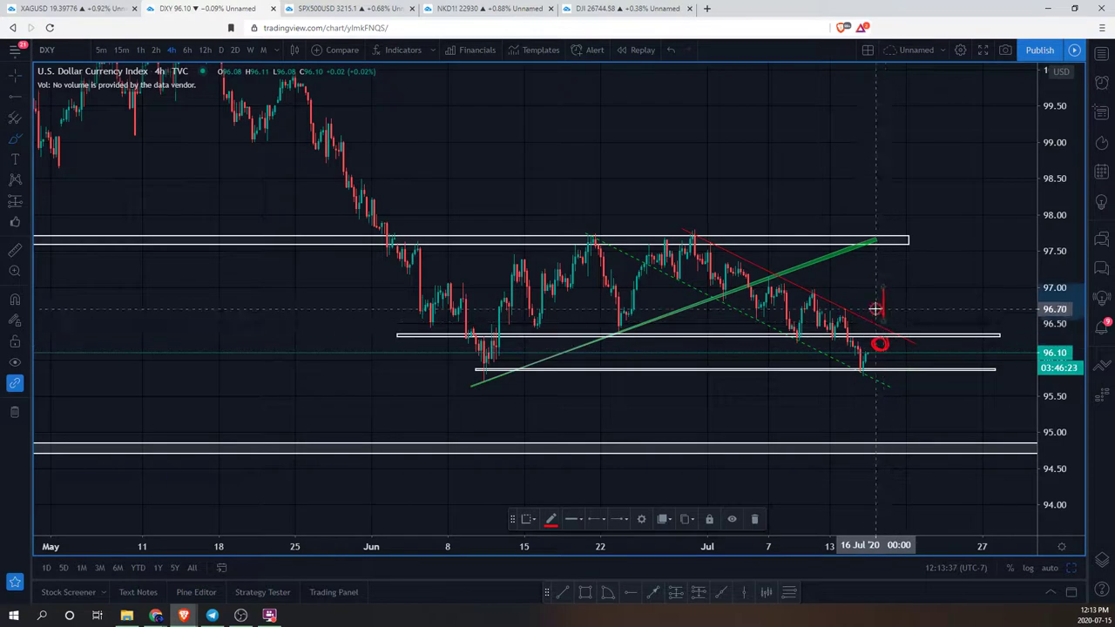
mouse_move(771, 342)
mouse_down()
mouse_move(892, 333)
mouse_move(866, 319)
mouse_move(932, 350)
mouse_up()
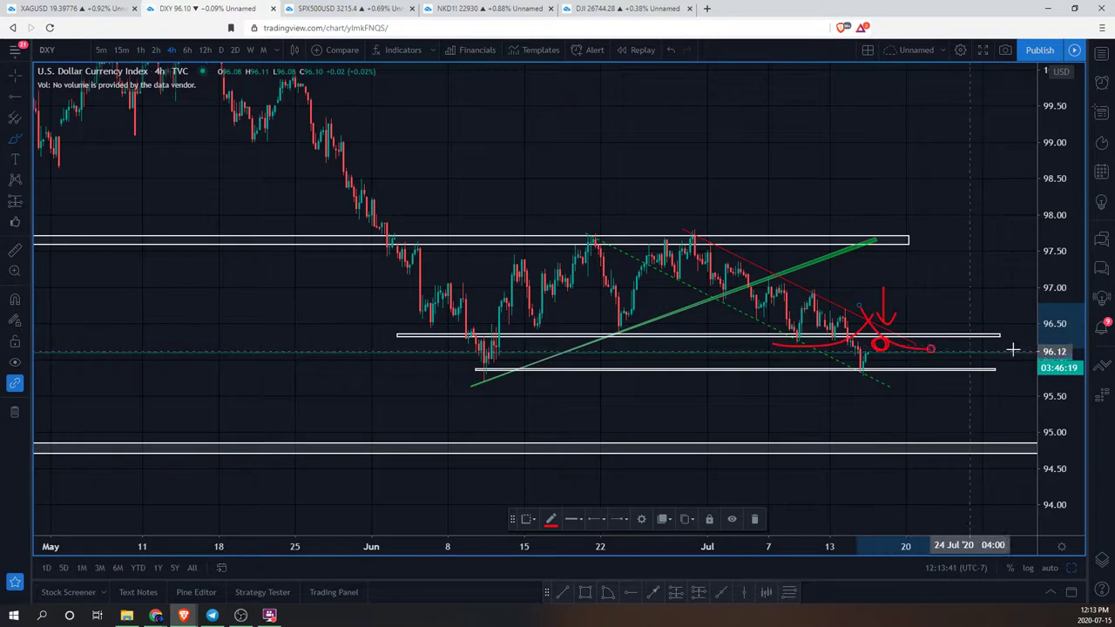
key(ctrl+z)
key(ctrl+z)
key(ctrl+z)
key(ctrl+z)
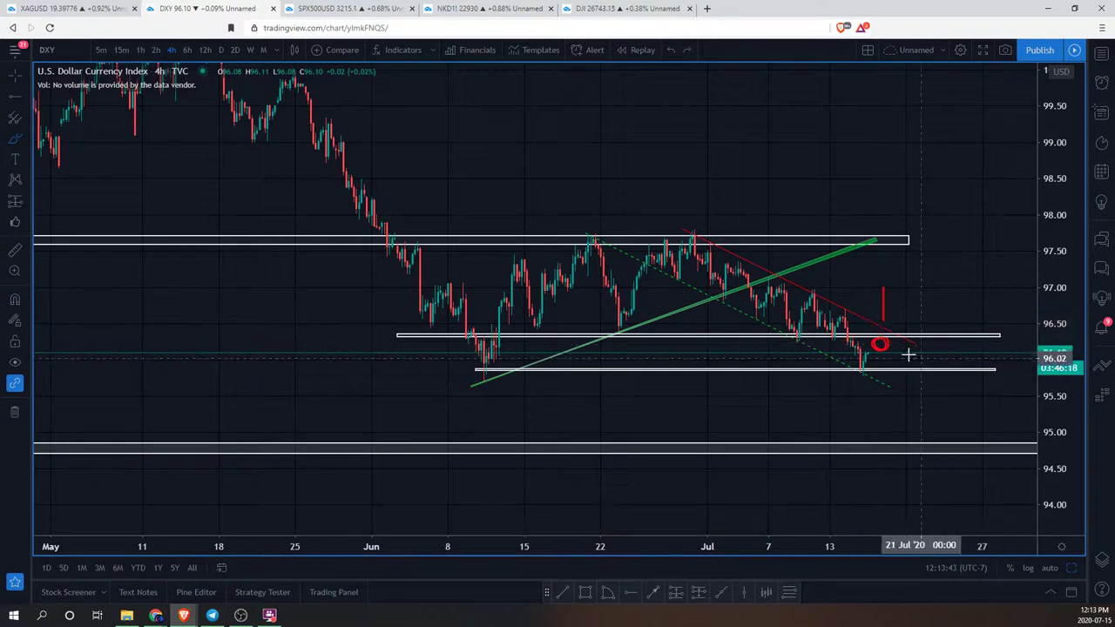
mouse_move(875, 336)
mouse_down()
mouse_move(909, 383)
mouse_move(945, 359)
mouse_up()
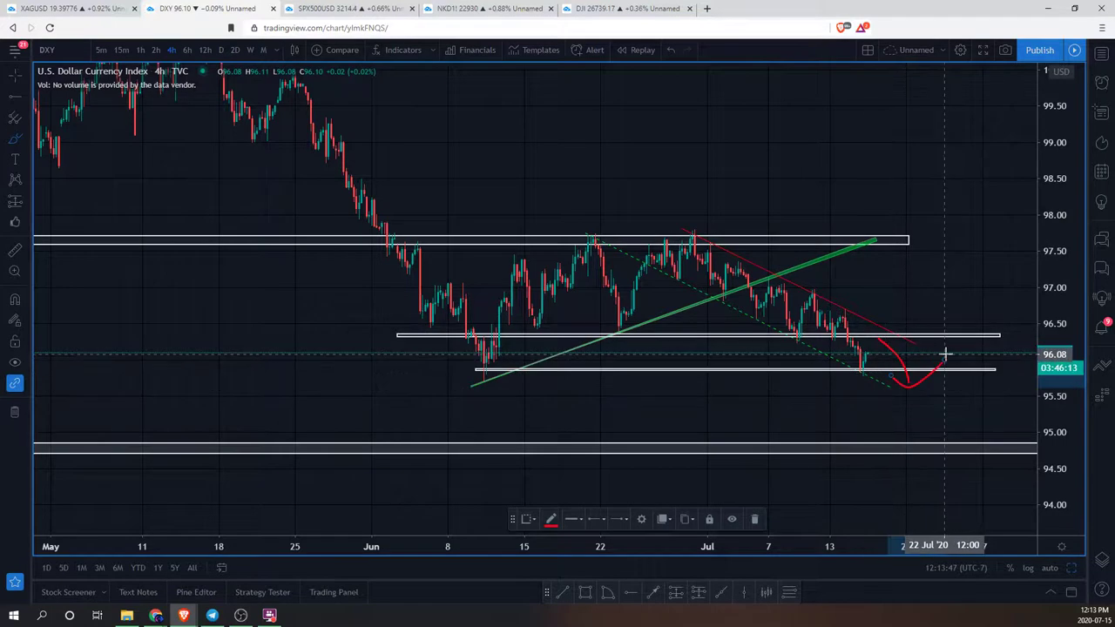
key(ctrl+z)
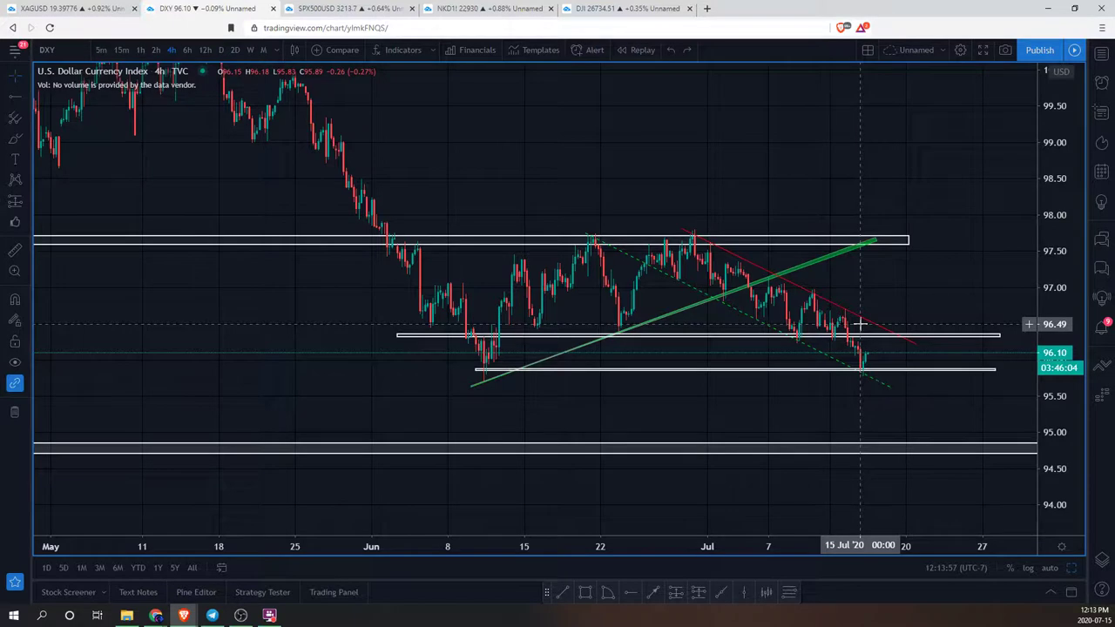
Step: Copy the dollar index bars from 6 July onward as a bars pattern projected from 15 July to about 24 July
drag(751, 188, 792, 239)
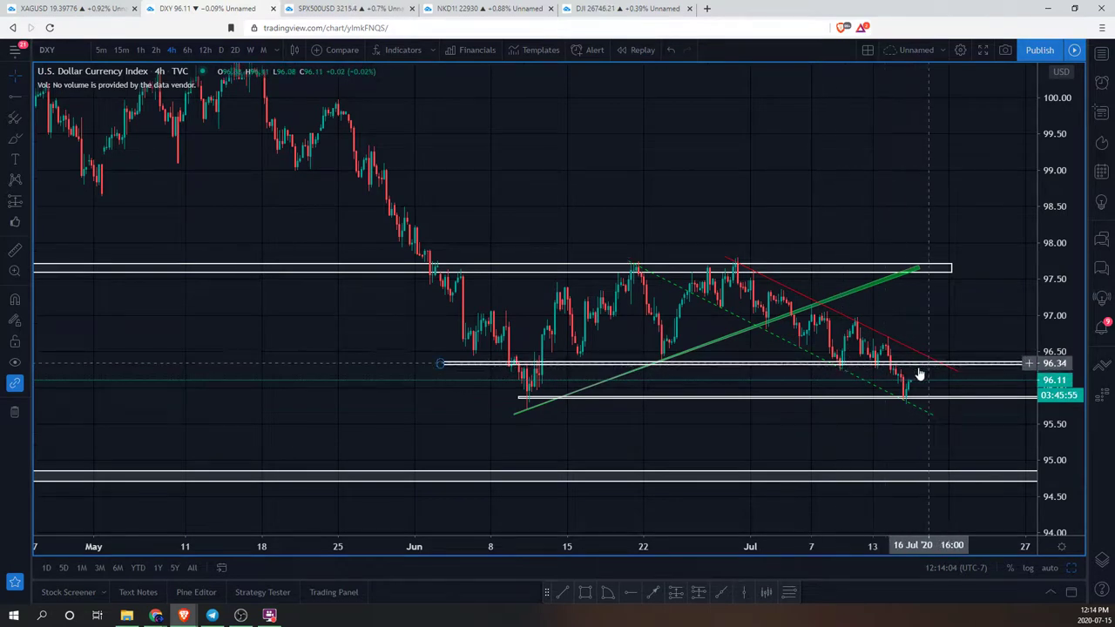
drag(741, 195, 704, 172)
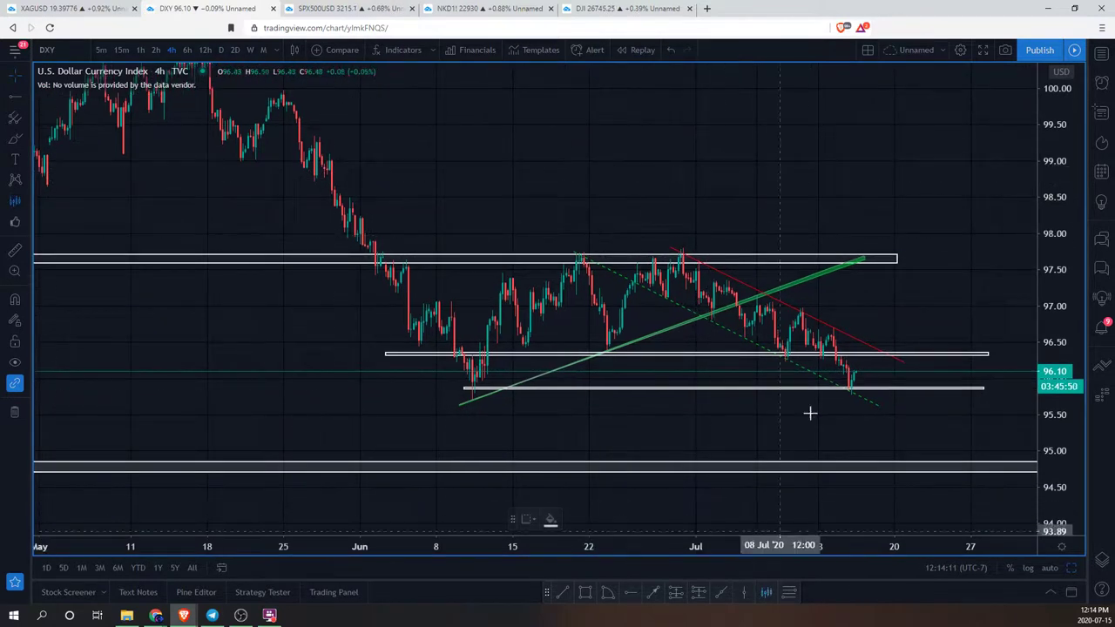
click(744, 342)
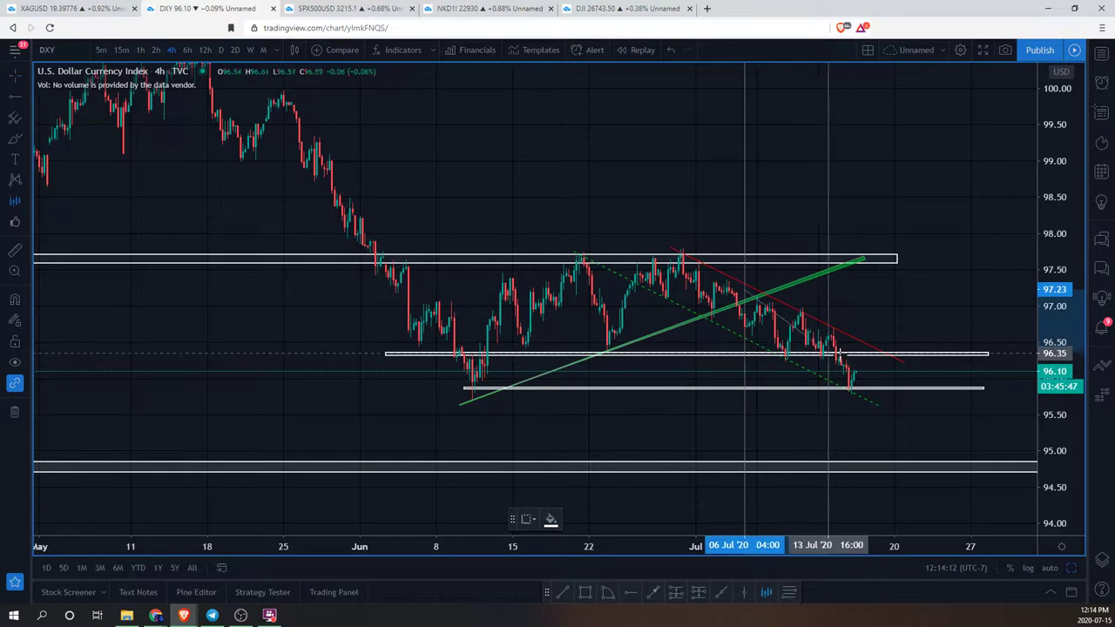
click(884, 389)
Step: Extend the red trendline to 27 July at about 95.80 and the green dashed line to 29 July at about 94.76
mouse_move(809, 317)
mouse_down()
mouse_move(885, 369)
mouse_move(868, 366)
mouse_move(921, 362)
mouse_up()
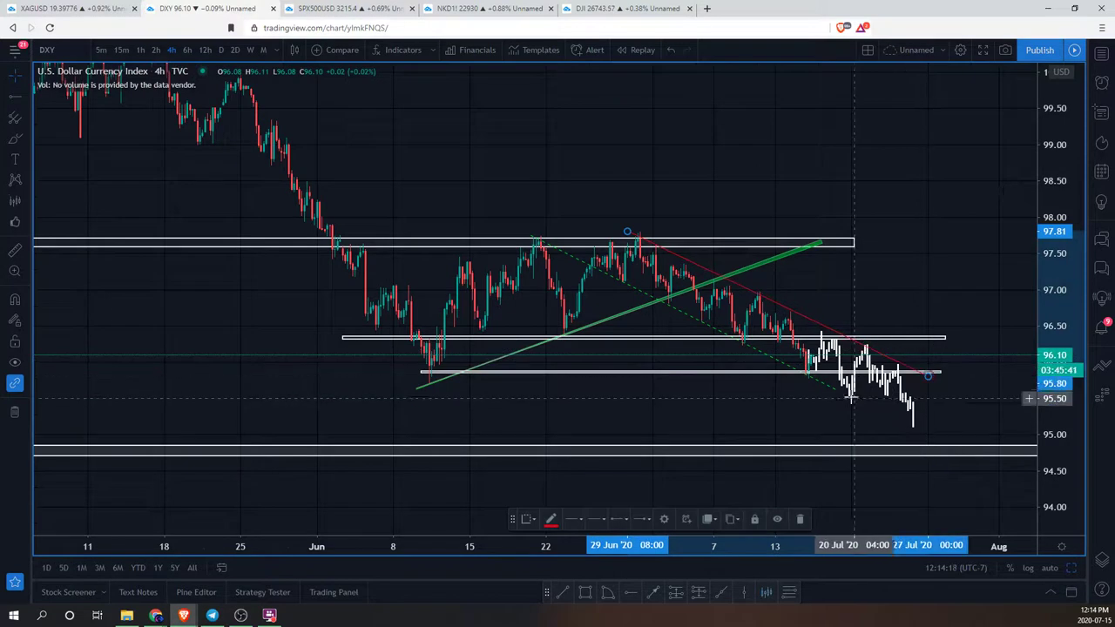
drag(835, 389, 955, 451)
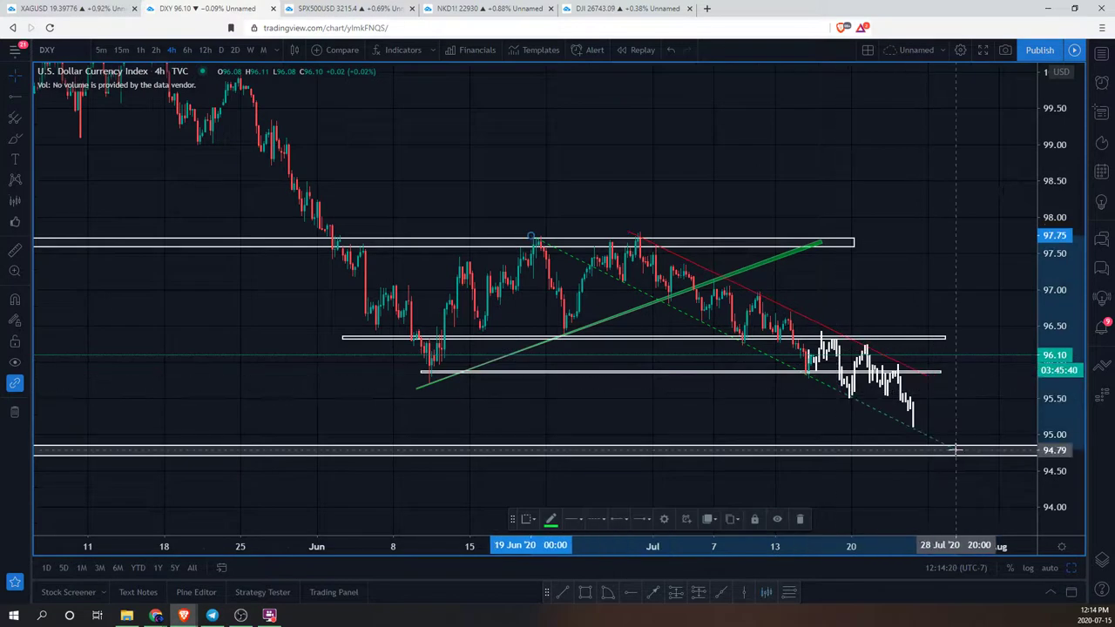
click(920, 308)
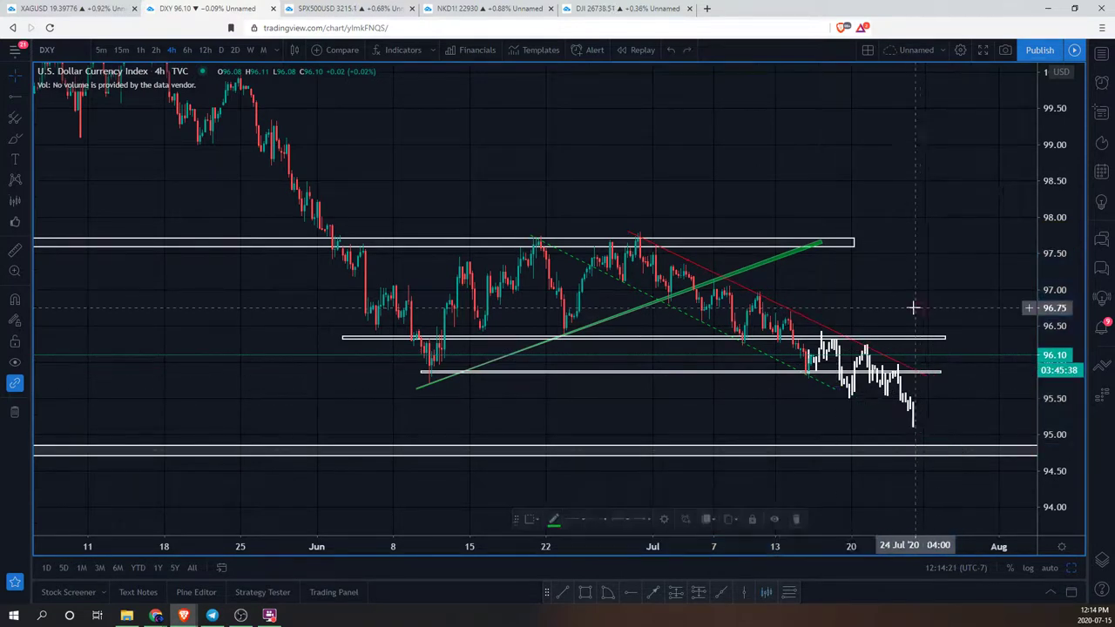
click(839, 393)
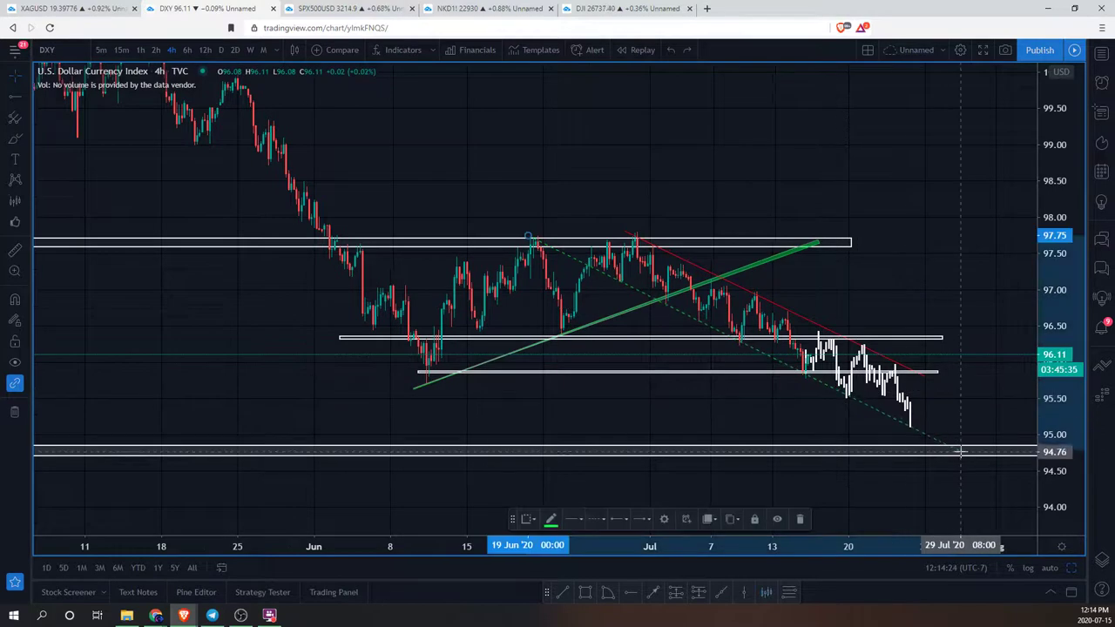
drag(917, 357, 928, 361)
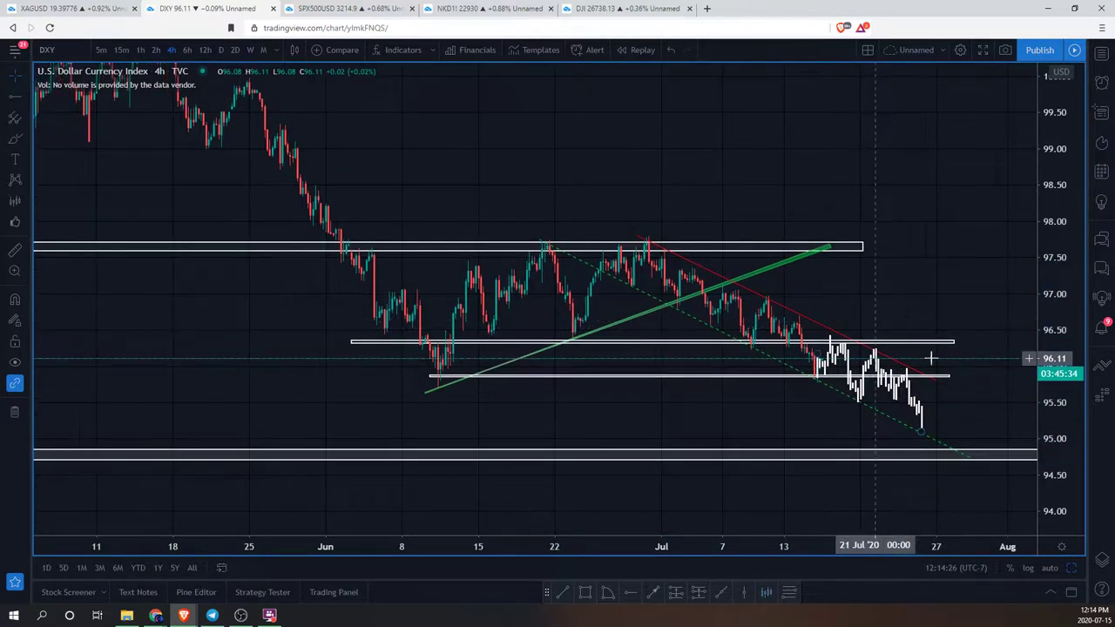
Step: Delete the projected white bars pattern from the dollar index chart
click(914, 409)
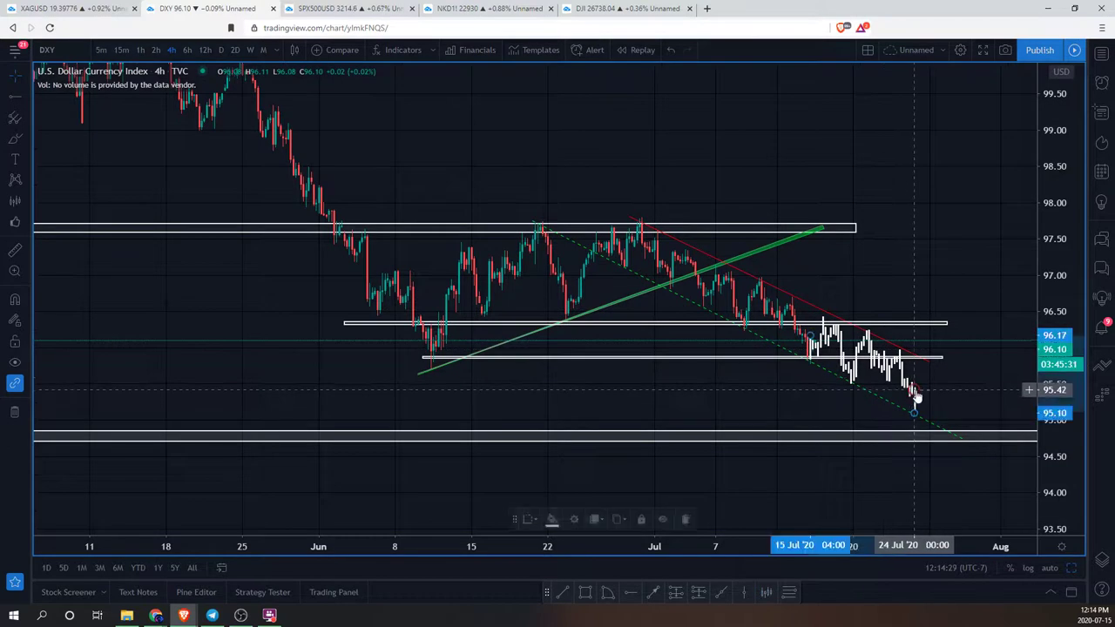
key(Delete)
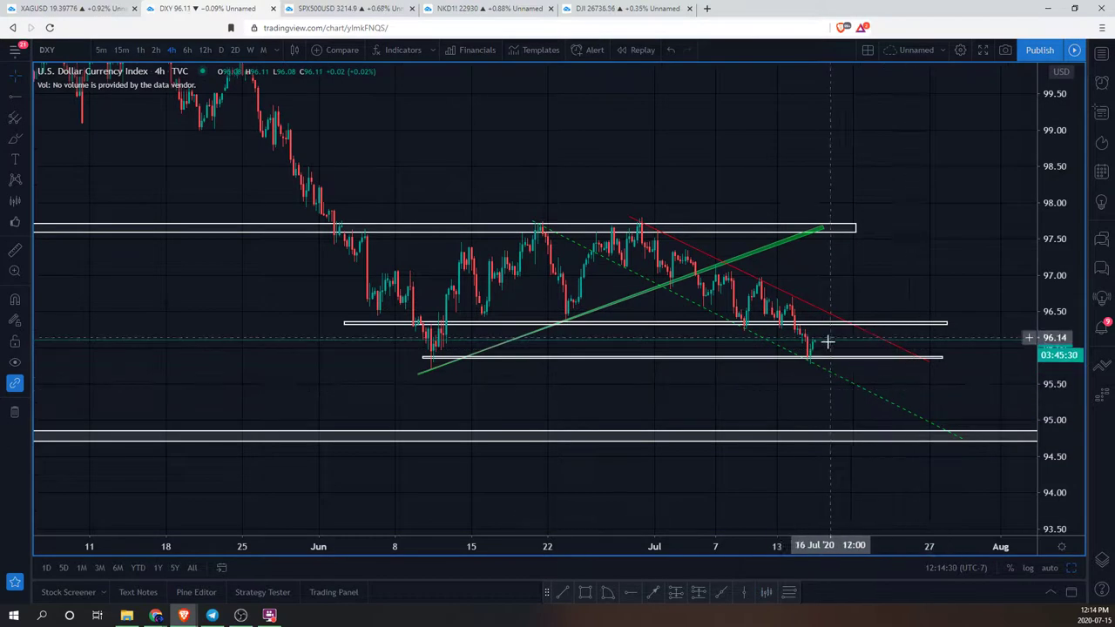
drag(629, 132, 625, 137)
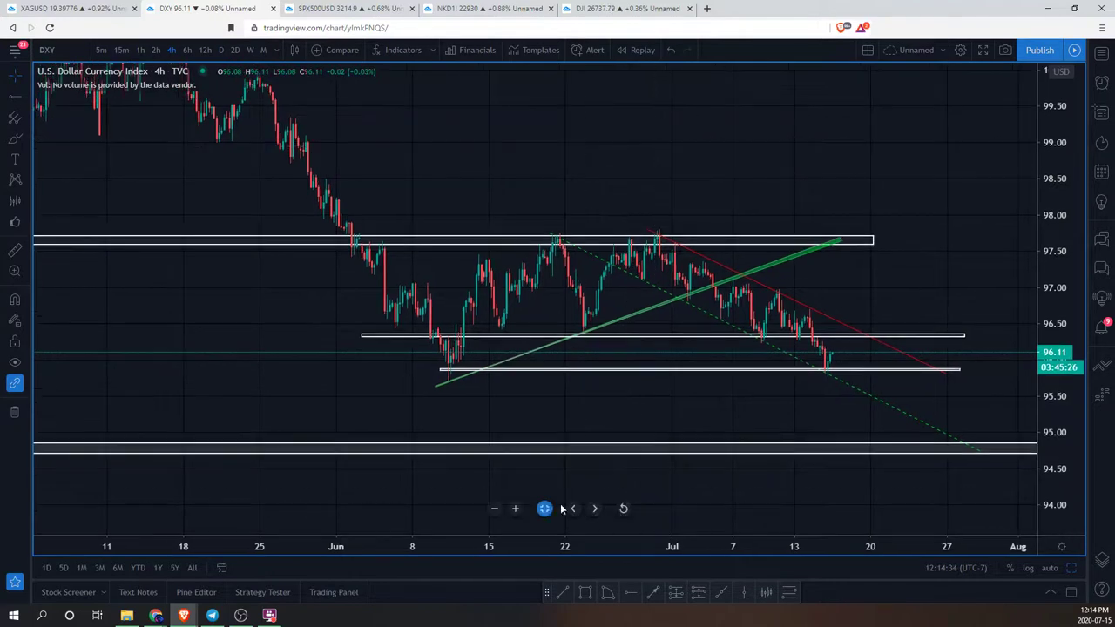
Step: Restore the four-chart layout from the dollar index chart and maximize the Australian Dollar / U.S. Dollar chart
key(alt+Return)
scroll(267, 375, down, 3)
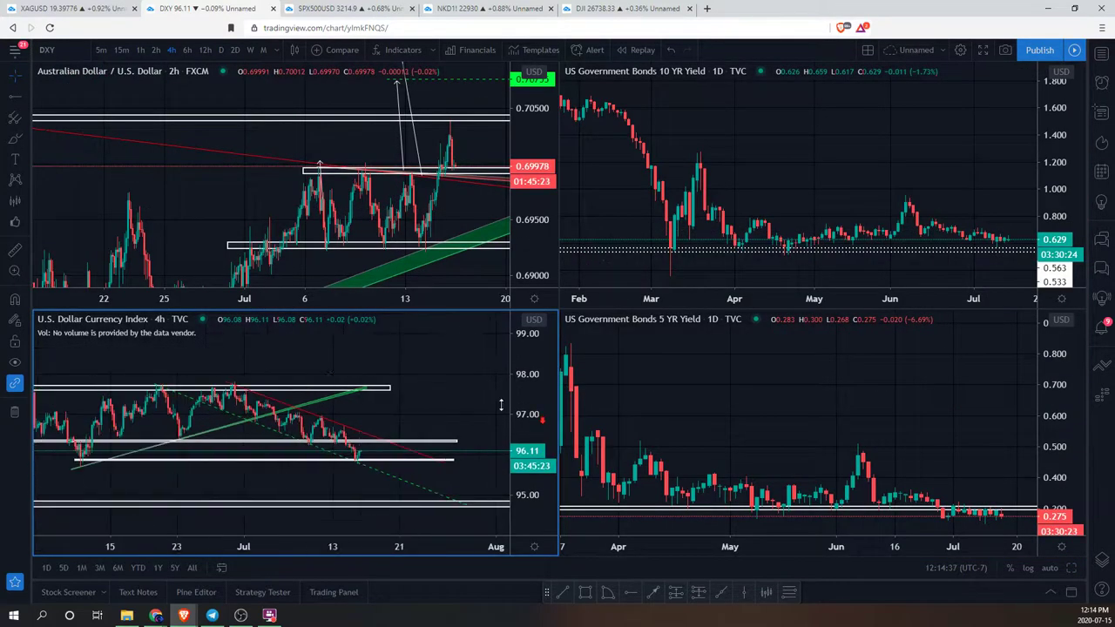
scroll(380, 361, down, 3)
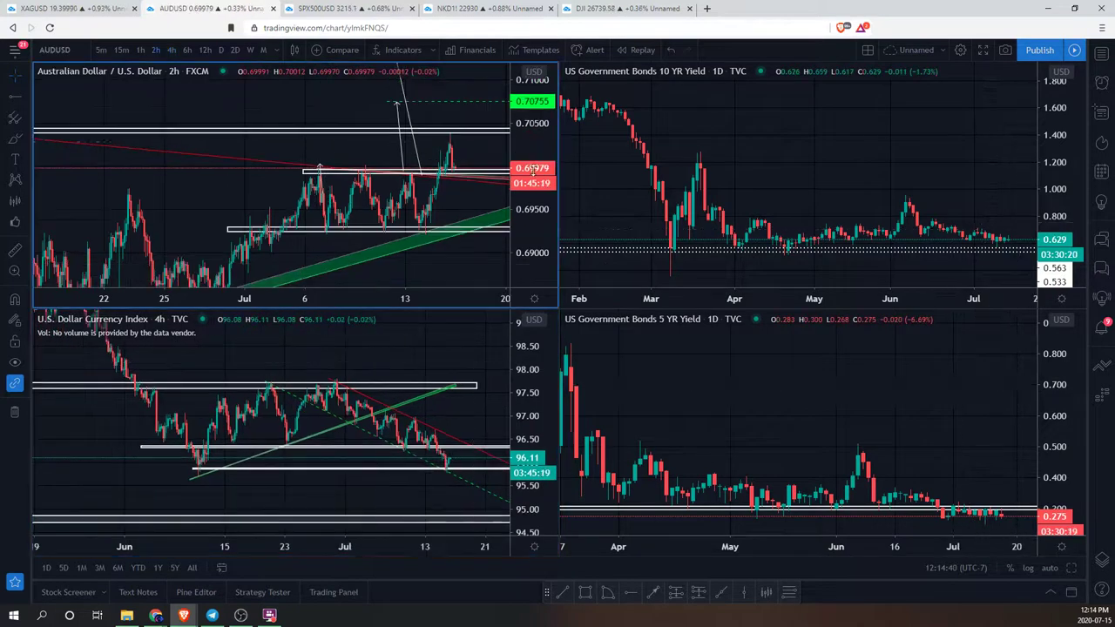
key(alt+Return)
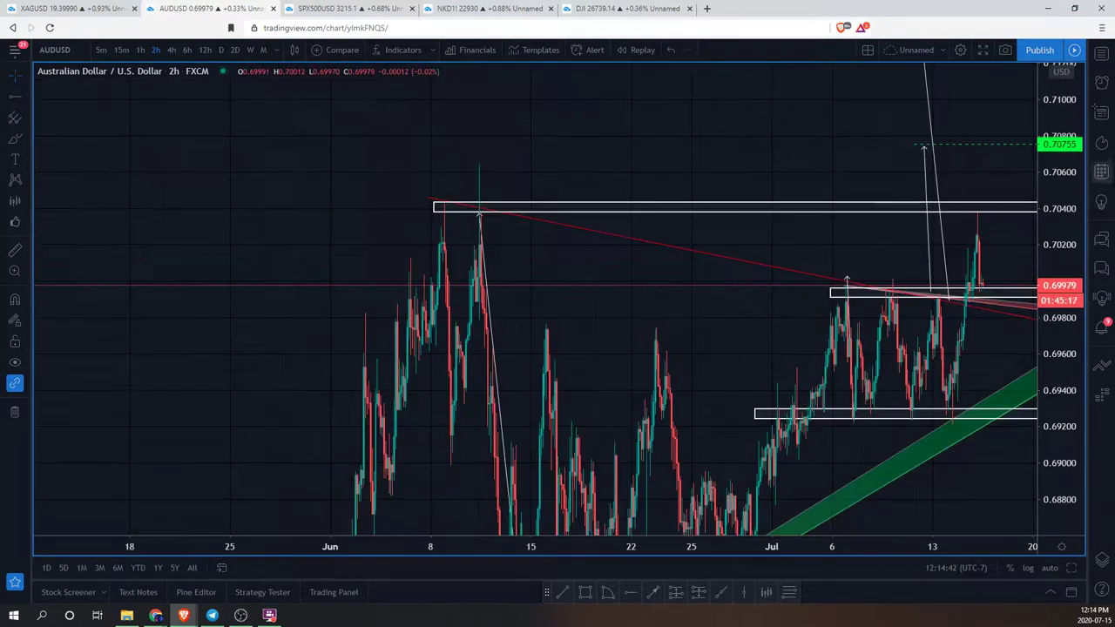
Step: Brush red circles around the two June highs and three July highs on AUD/USD, and a curve under the latest pullback
drag(1050, 160, 850, 427)
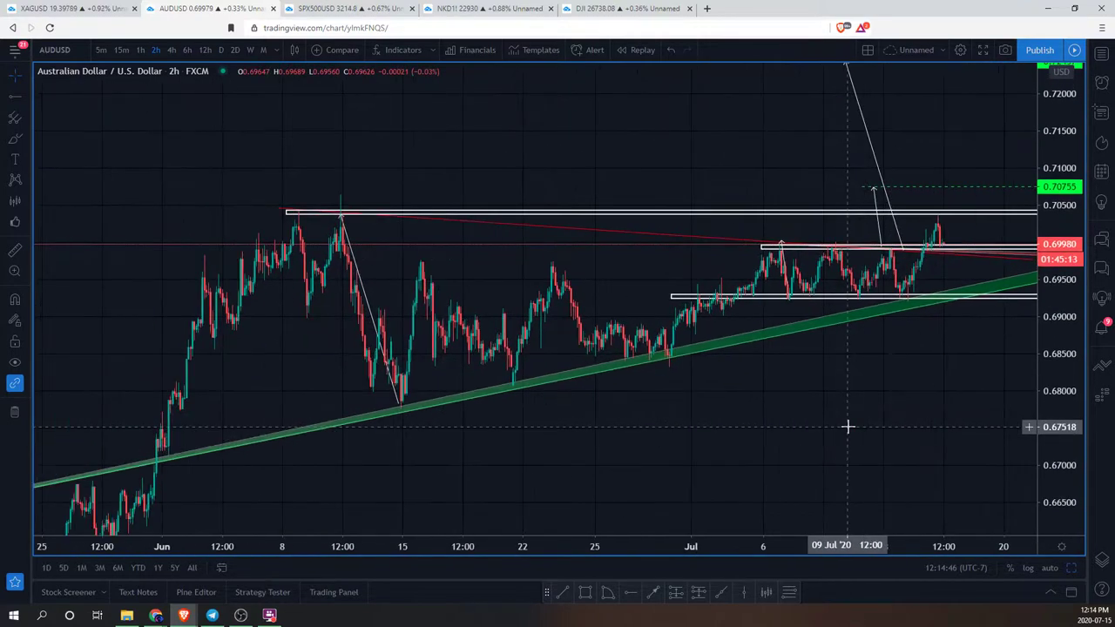
right_click(580, 174)
click(887, 416)
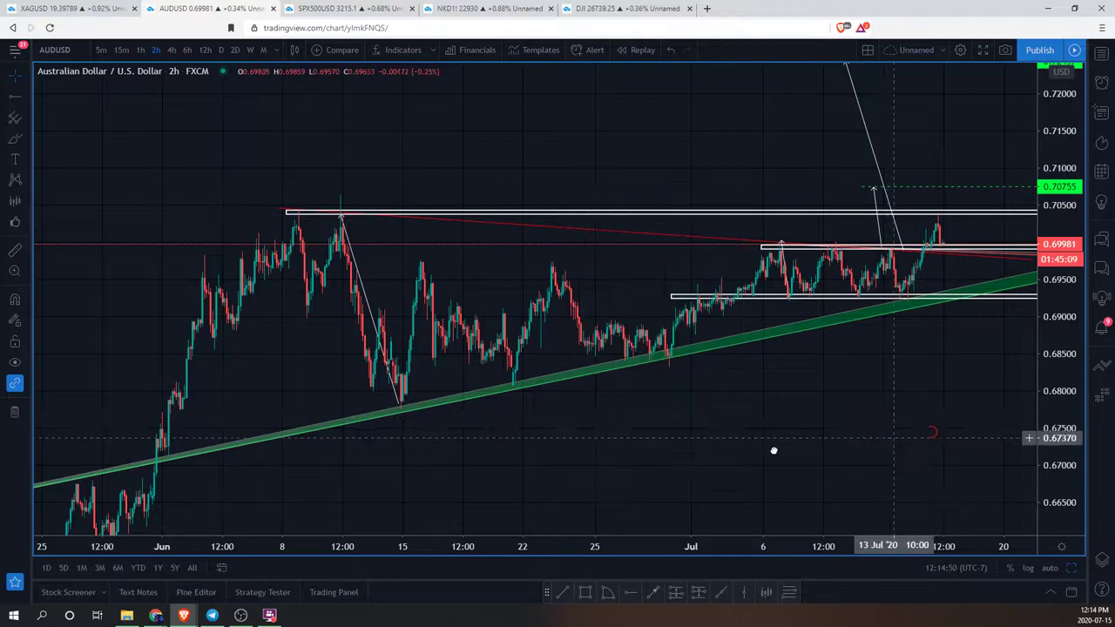
scroll(851, 443, down, 1)
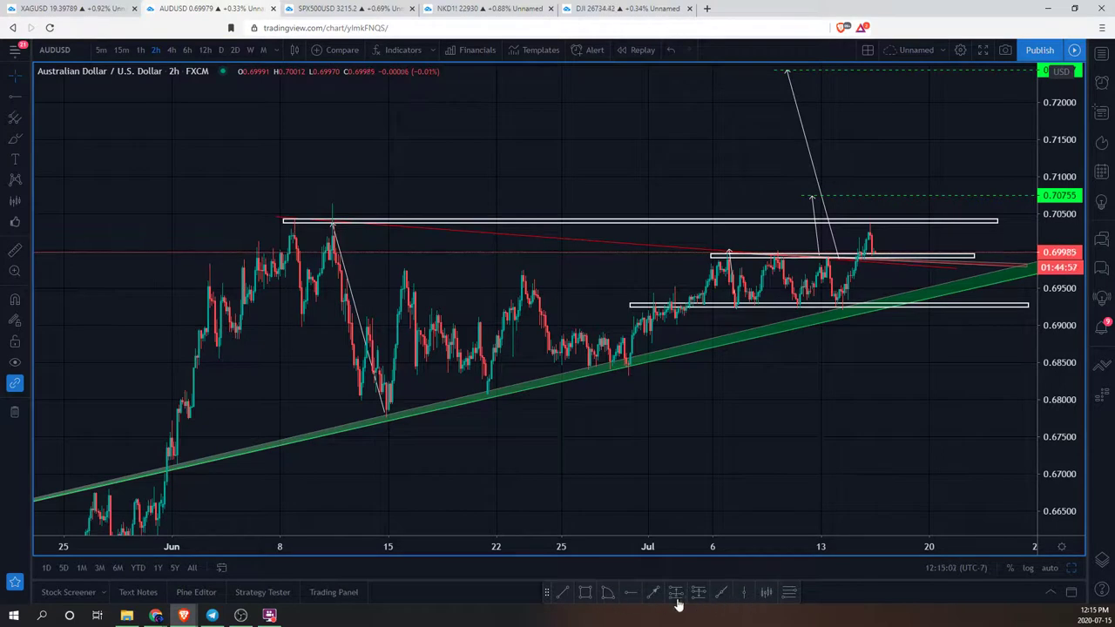
click(26, 144)
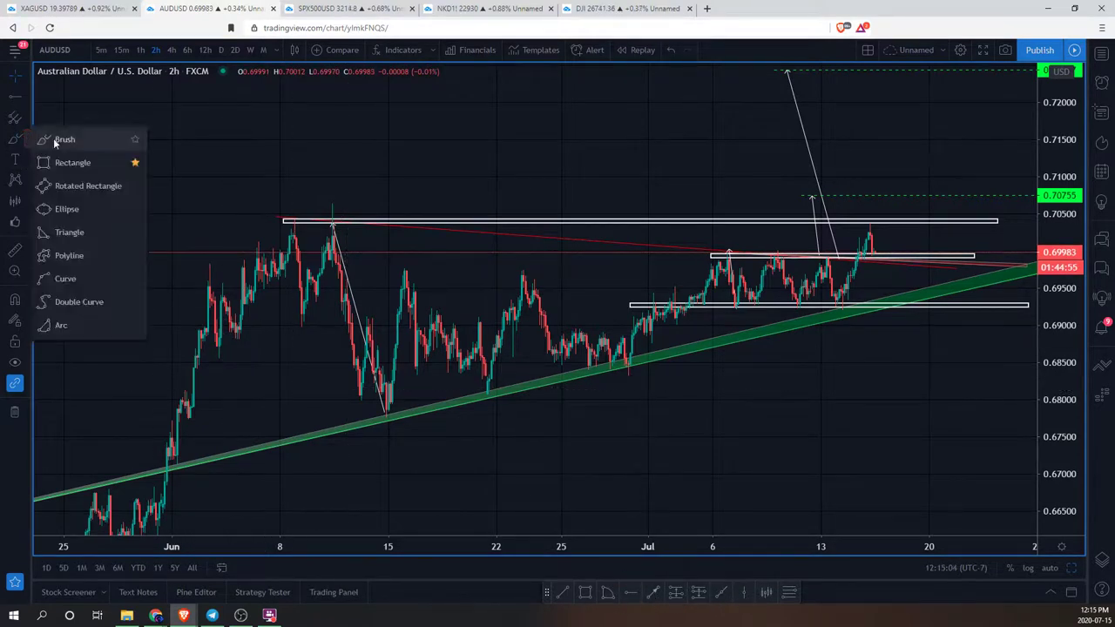
click(52, 139)
mouse_move(291, 216)
mouse_down()
mouse_move(307, 234)
mouse_move(300, 210)
mouse_move(342, 220)
mouse_up()
mouse_move(734, 237)
mouse_down()
mouse_move(764, 243)
mouse_move(799, 232)
mouse_move(819, 250)
mouse_move(838, 229)
mouse_move(863, 258)
mouse_move(898, 245)
mouse_up()
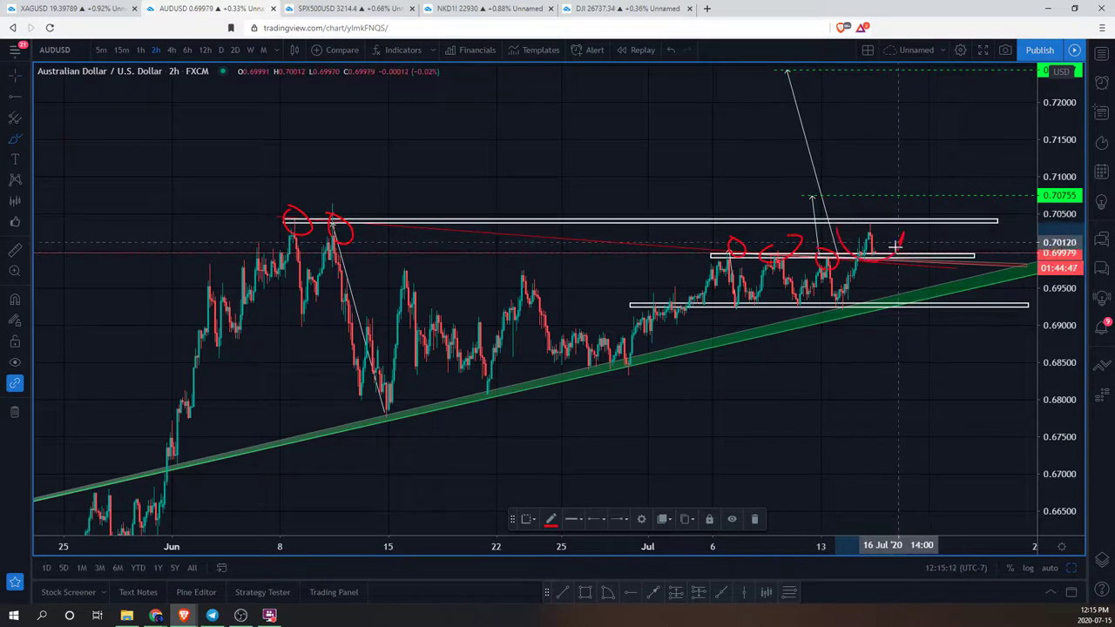
Step: Undo the red brush circles around the AUD/USD highs and the brushed curve around the latest pullback
drag(834, 232, 900, 244)
key(ctrl+z)
click(530, 219)
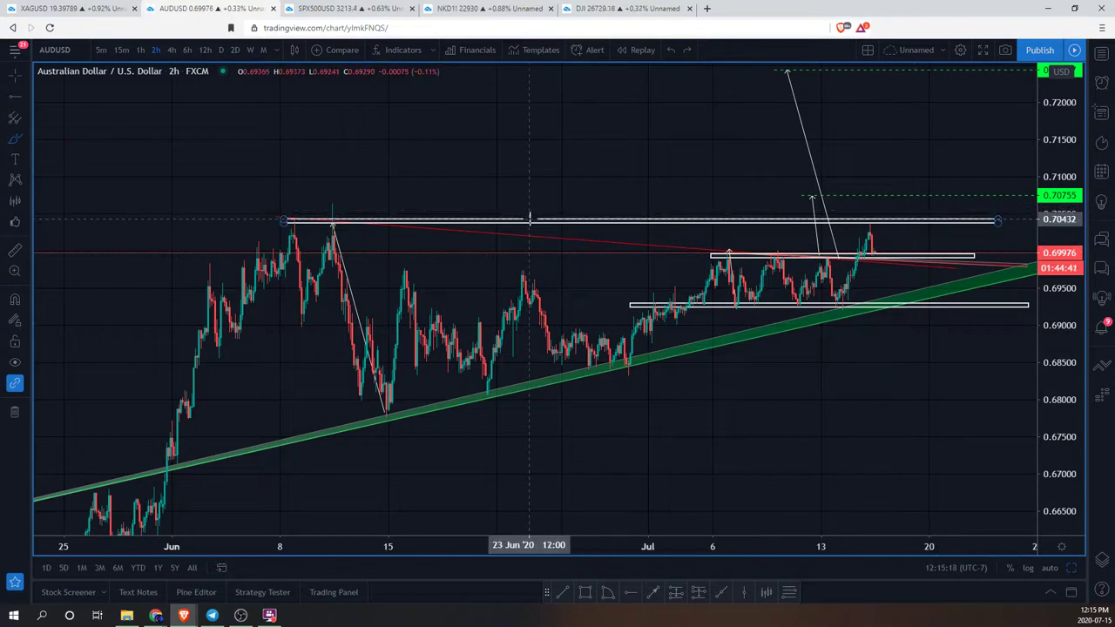
mouse_move(715, 236)
mouse_down()
mouse_move(788, 234)
mouse_move(884, 262)
mouse_move(908, 242)
mouse_up()
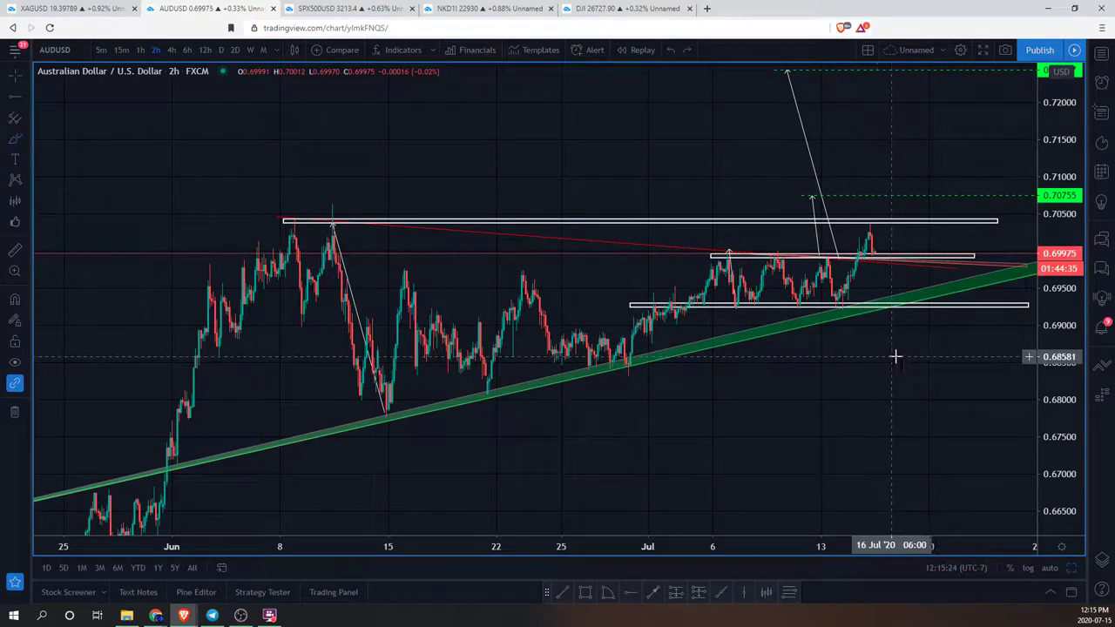
key(ctrl+z)
Step: Review the latest AUD/USD pullback to the white breakout zone and restore the four-chart layout
drag(889, 358, 887, 361)
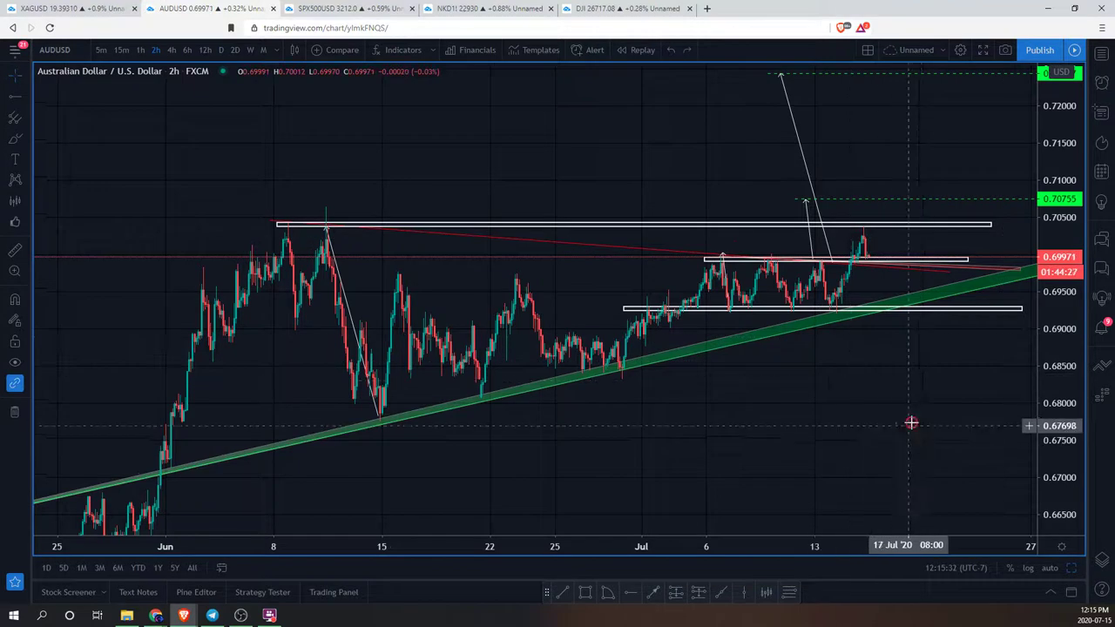
drag(908, 423, 848, 440)
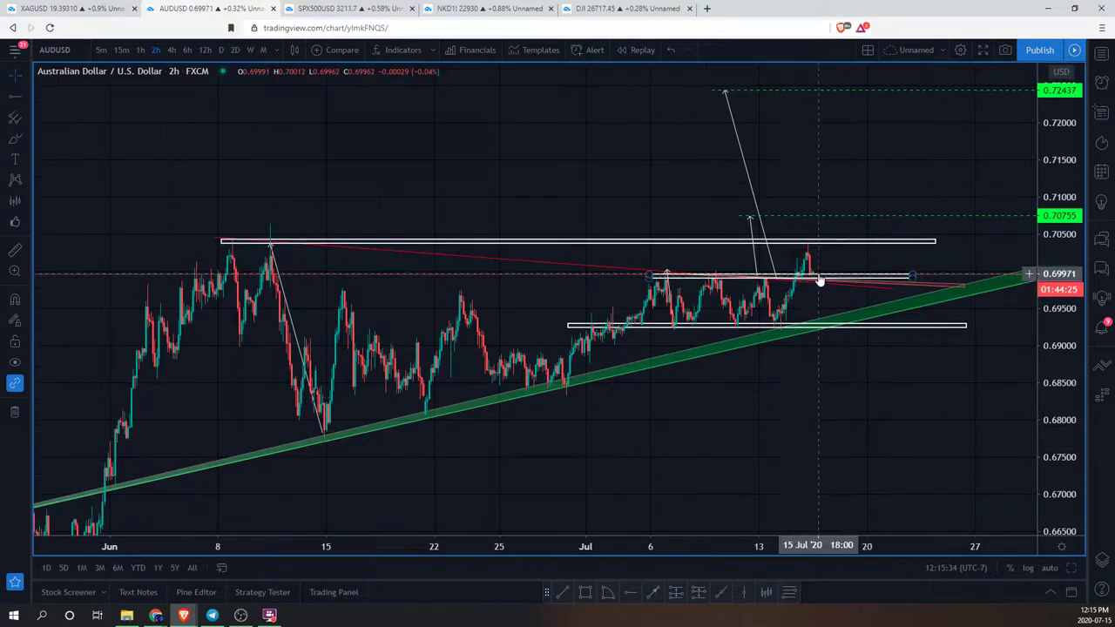
scroll(810, 281, up, 1)
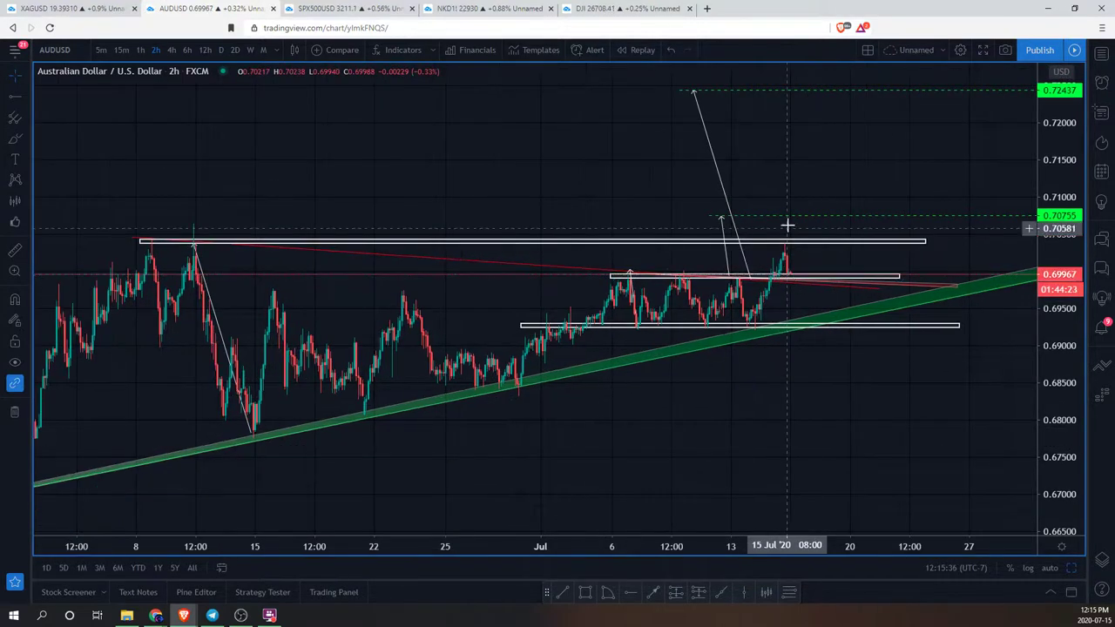
drag(787, 228, 832, 386)
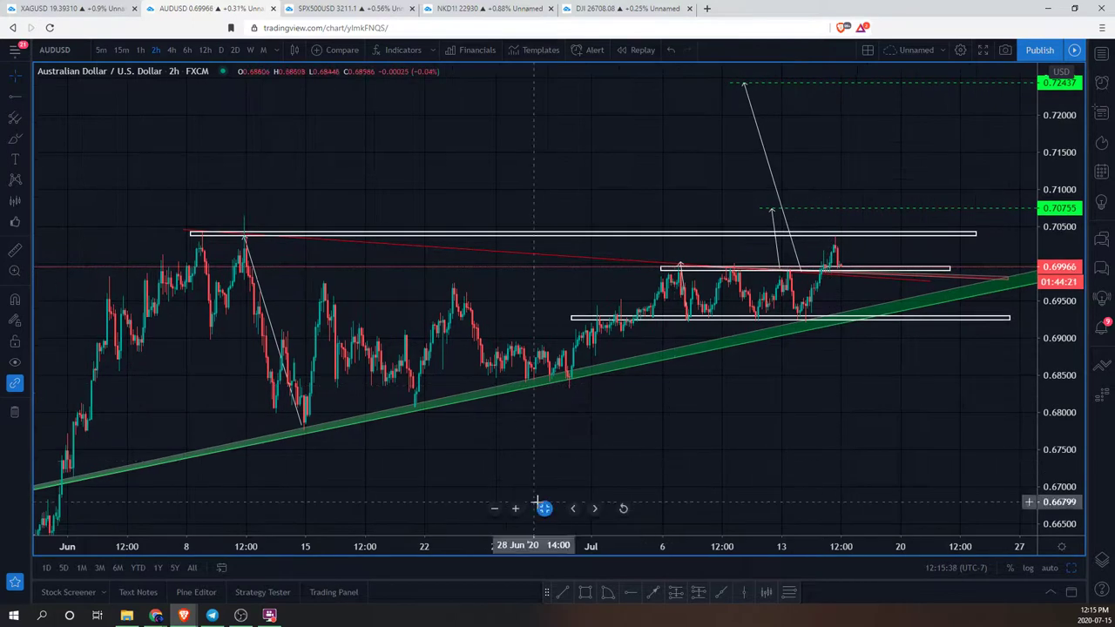
key(alt+Return)
Step: Remove all drawings from the Australian Dollar / U.S. Dollar chart
scroll(444, 211, left, 5)
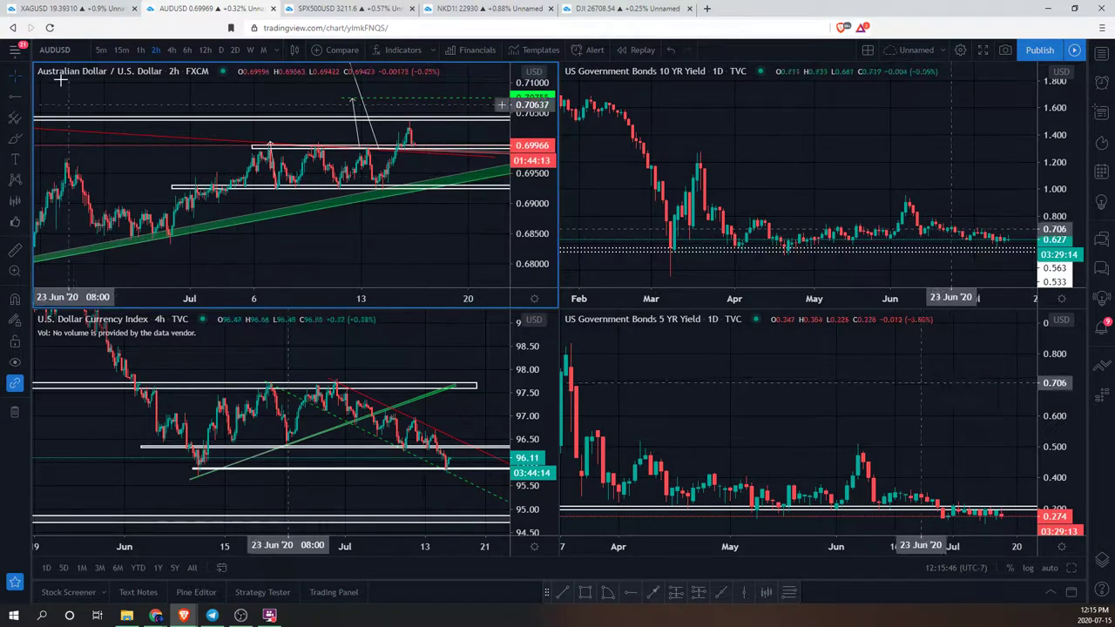
right_click(219, 79)
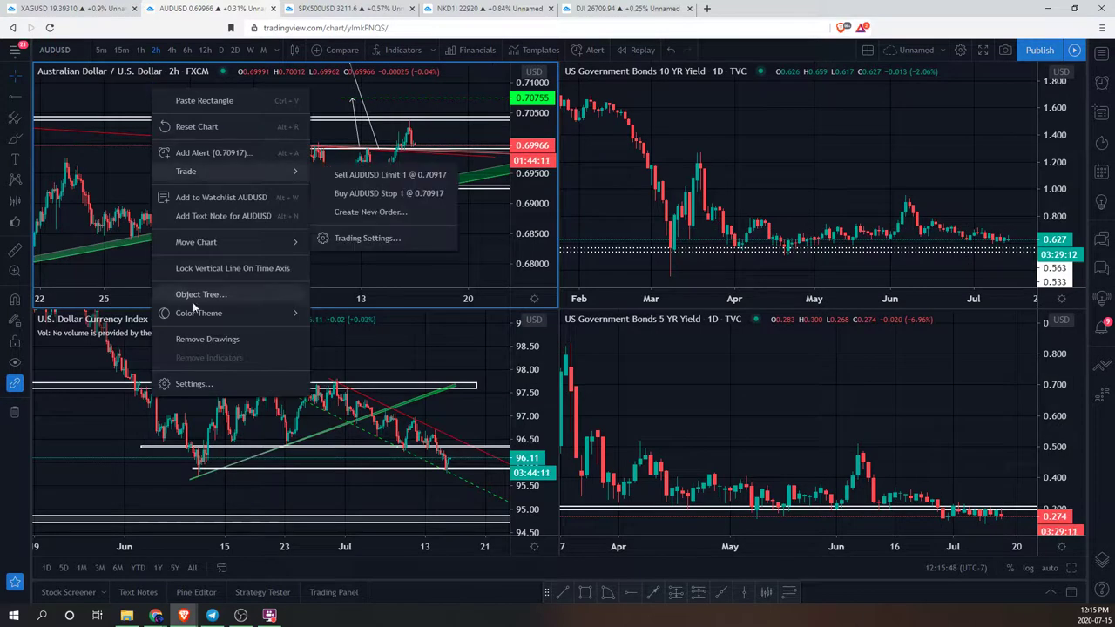
click(261, 336)
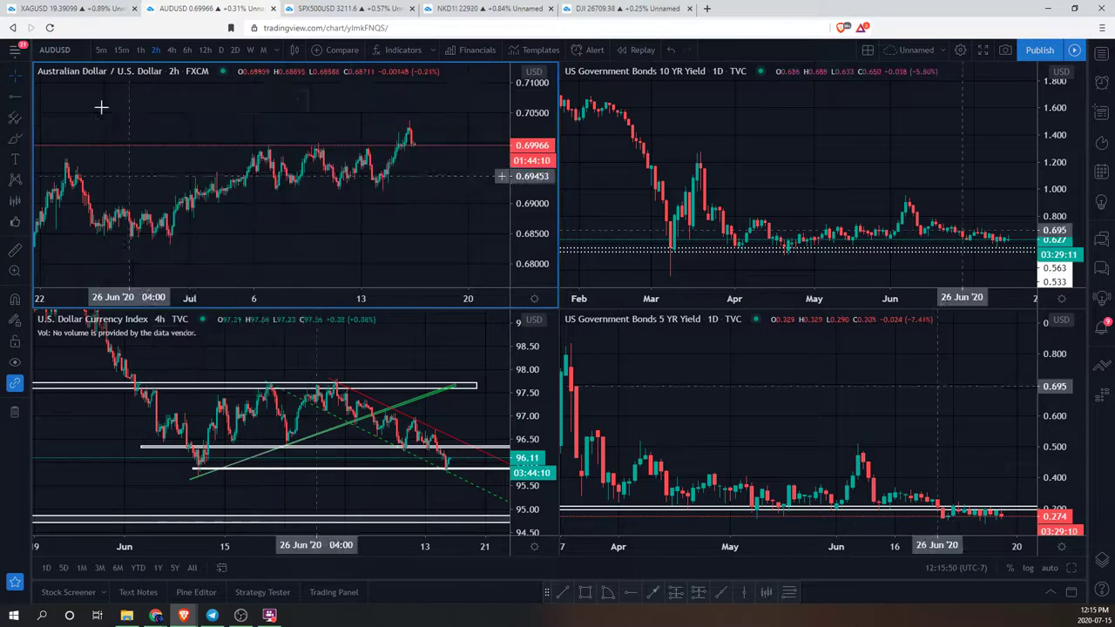
Step: Load the FXCM AUDCAD pair into the AUDUSD chart and examine its recent peak and the price history back to February
click(47, 50)
text(UDCAD)
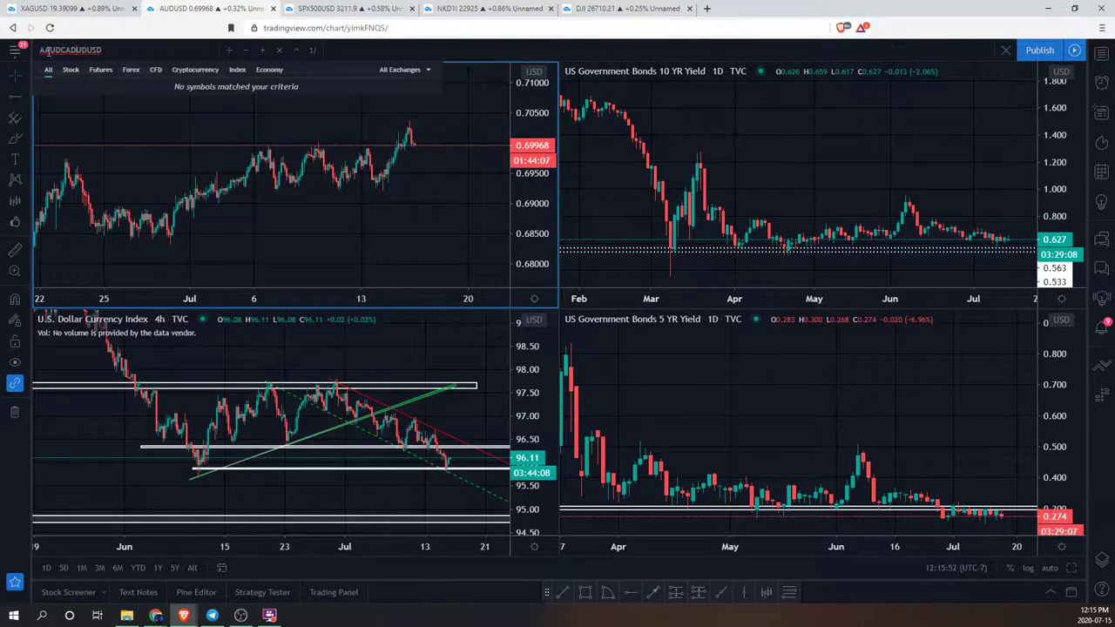
text(AUDCAD)
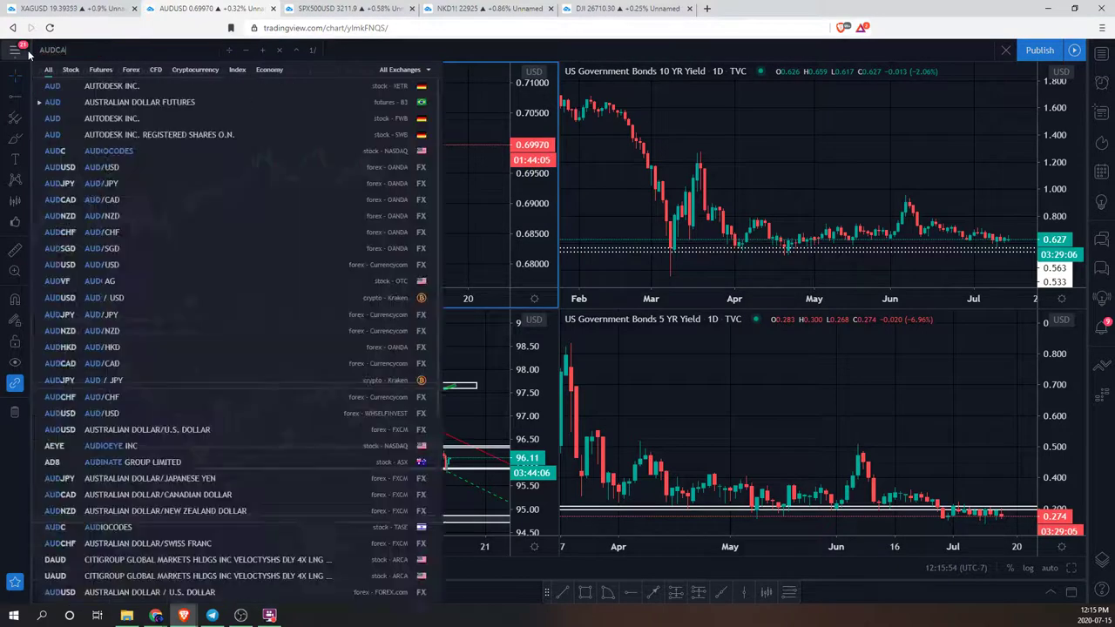
click(47, 79)
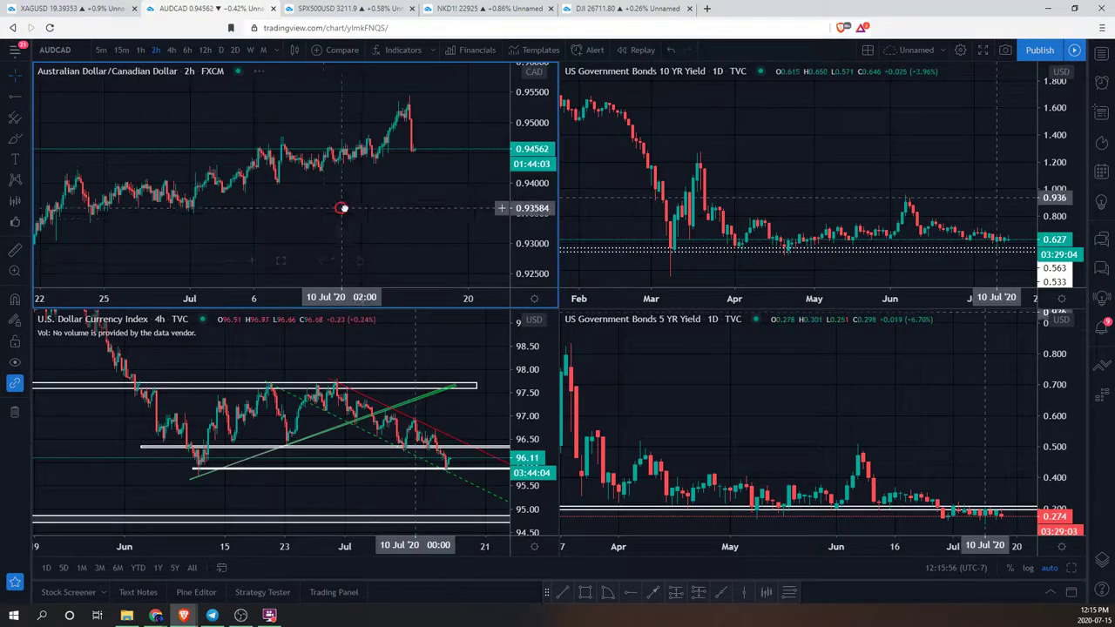
scroll(365, 139, up, 2)
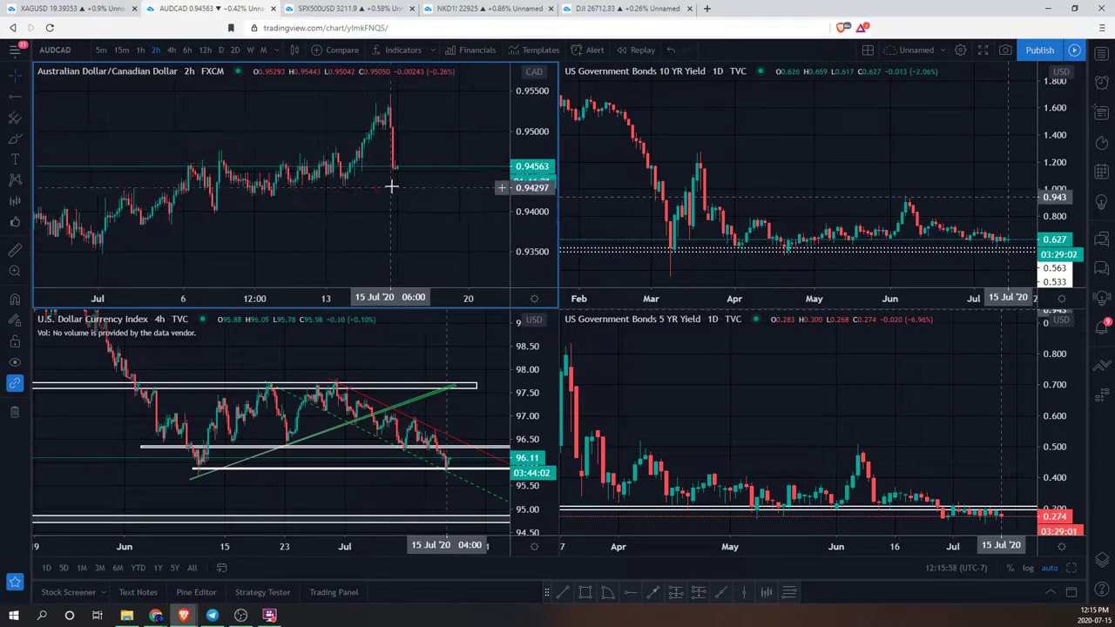
scroll(384, 174, down, 5)
scroll(338, 129, up, 2)
scroll(406, 182, down, 5)
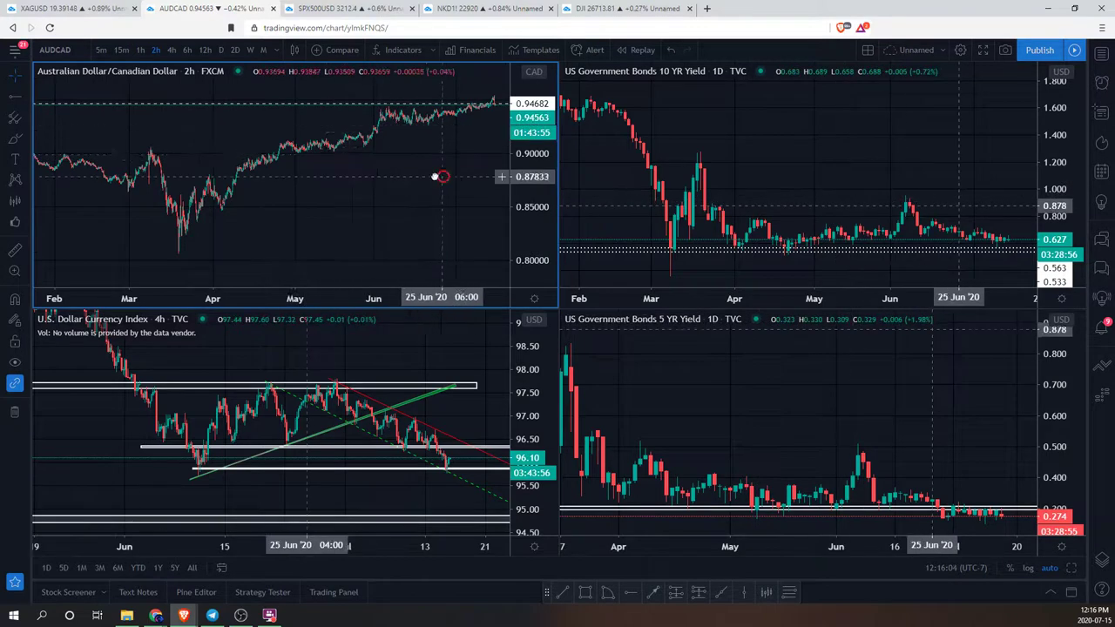
scroll(428, 203, up, 5)
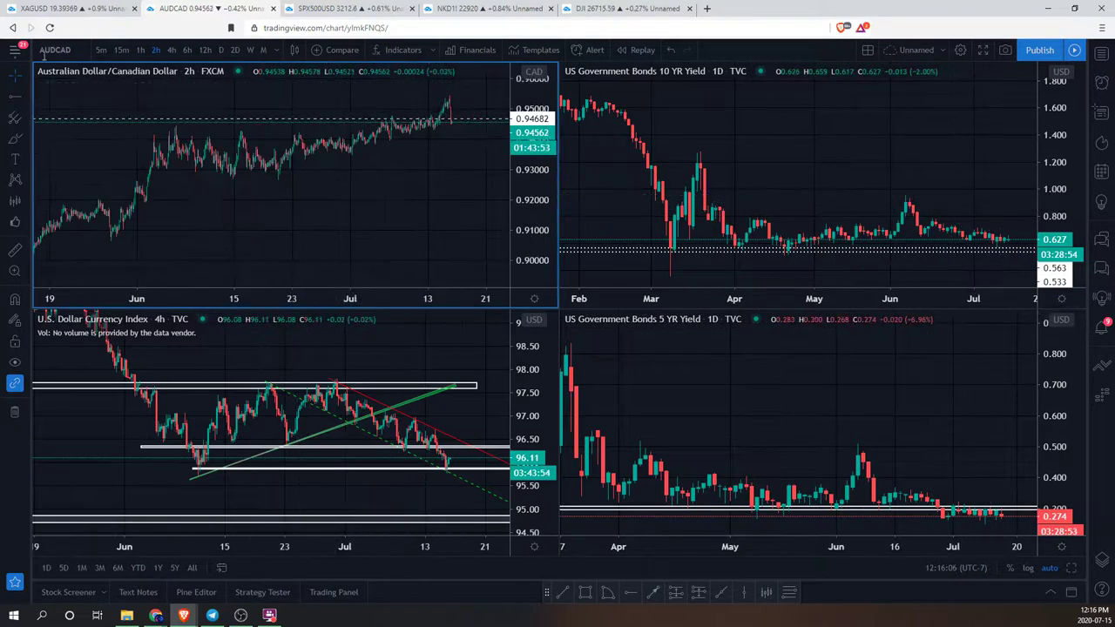
Step: Load the FXCM AUDNZD pair into the currency chart
text(AUDNZD)
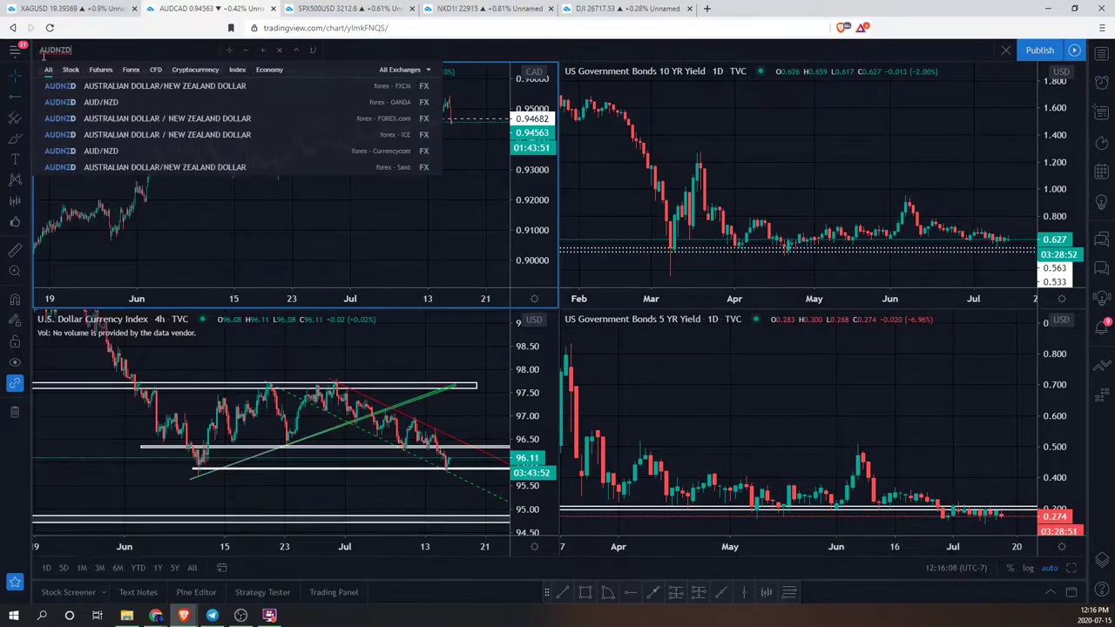
key(Return)
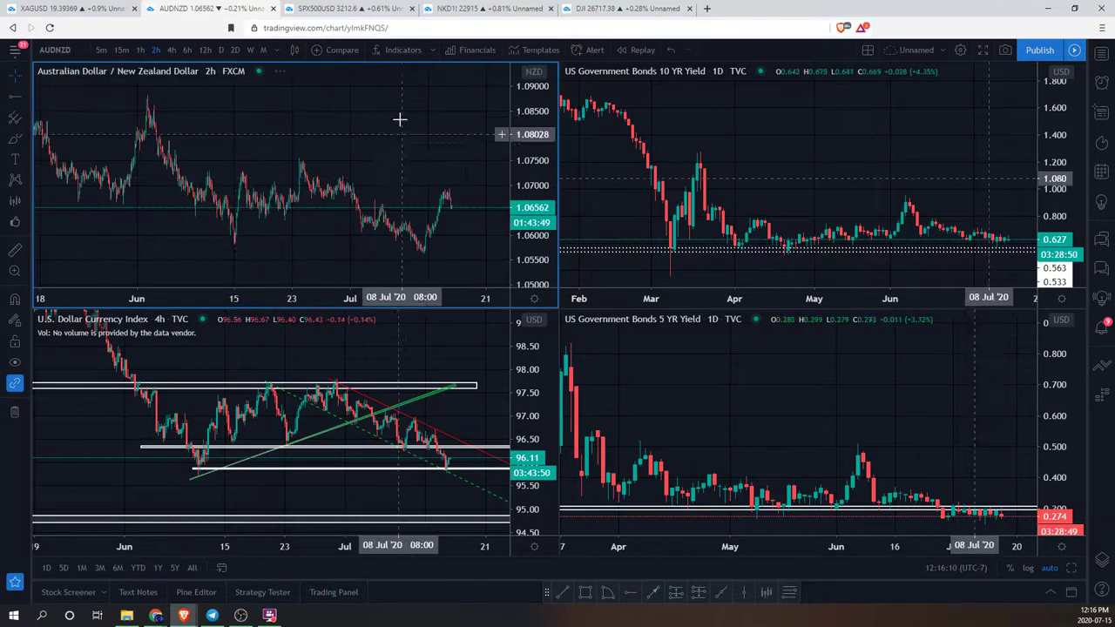
right_click(401, 130)
click(436, 122)
Step: Examine AUDNZD's latest July price action and its wider history back to the March low
scroll(339, 146, up, 4)
drag(283, 108, 303, 107)
scroll(361, 133, down, 3)
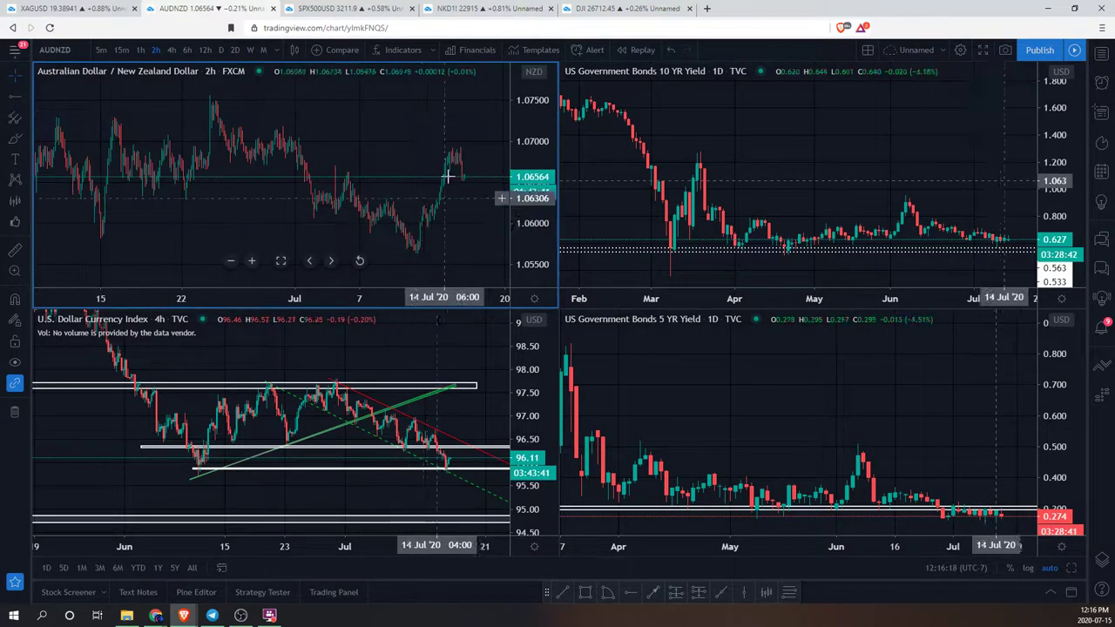
scroll(414, 174, down, 1)
scroll(416, 164, up, 2)
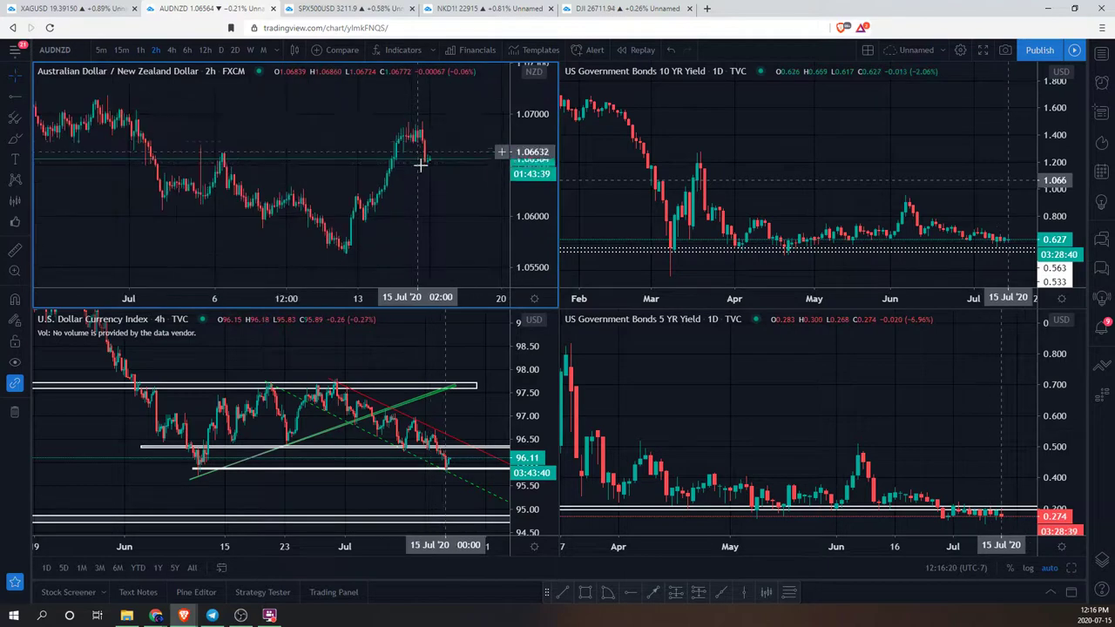
scroll(431, 165, down, 2)
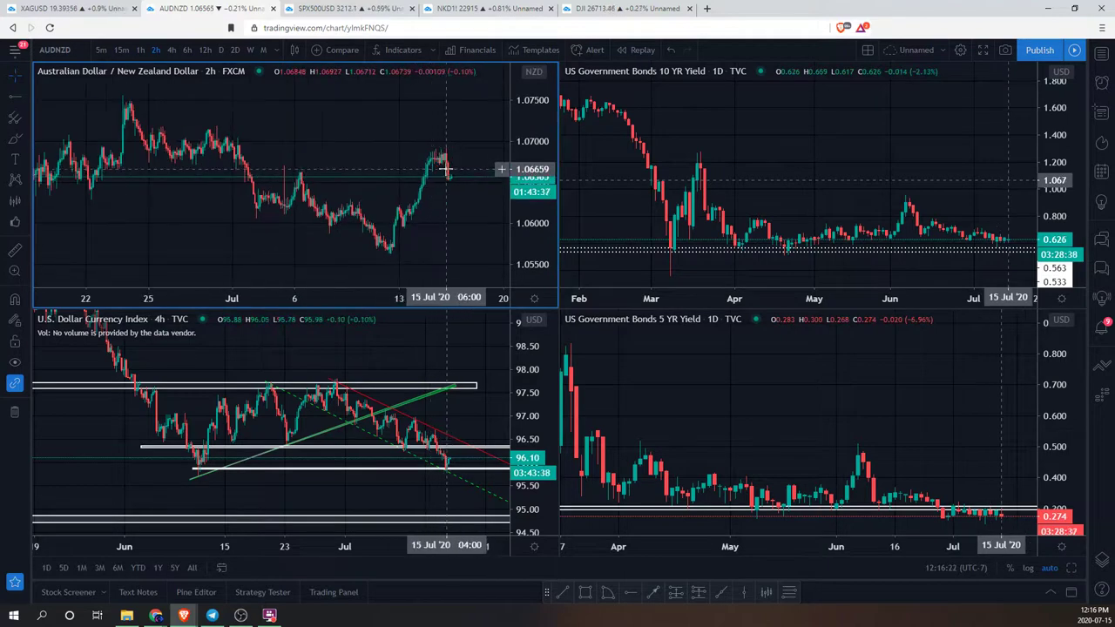
scroll(448, 175, down, 5)
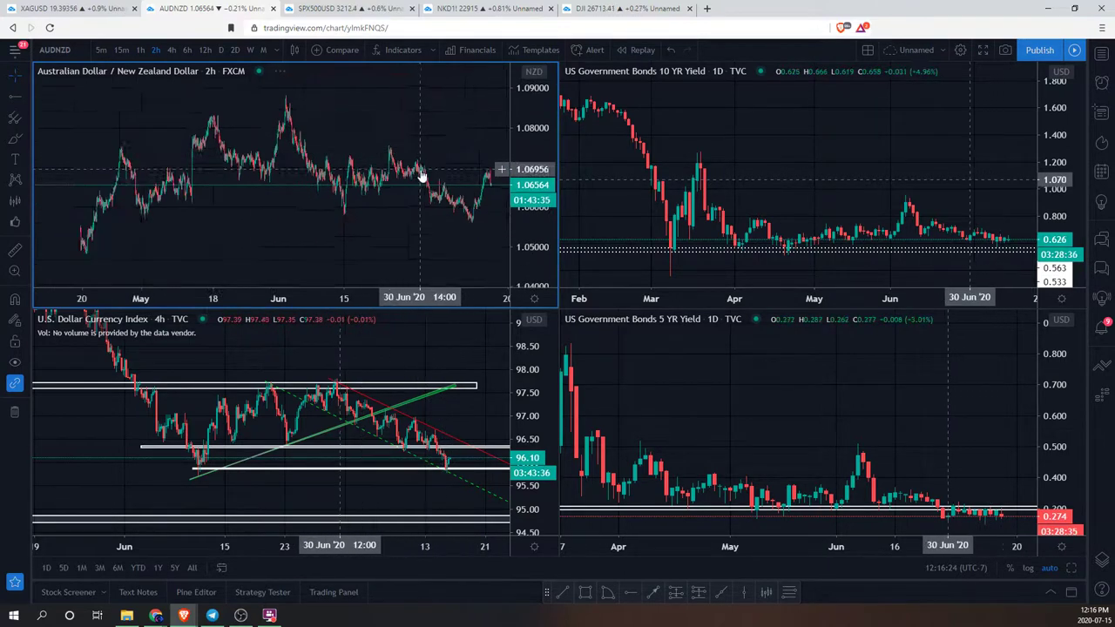
scroll(422, 178, down, 1)
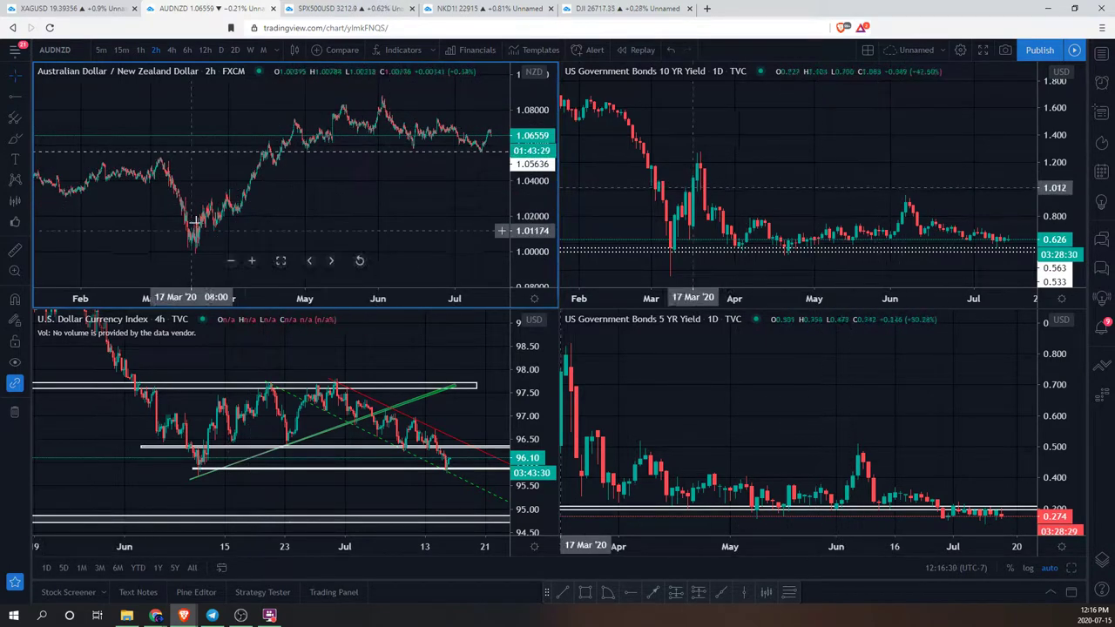
scroll(340, 135, right, 2)
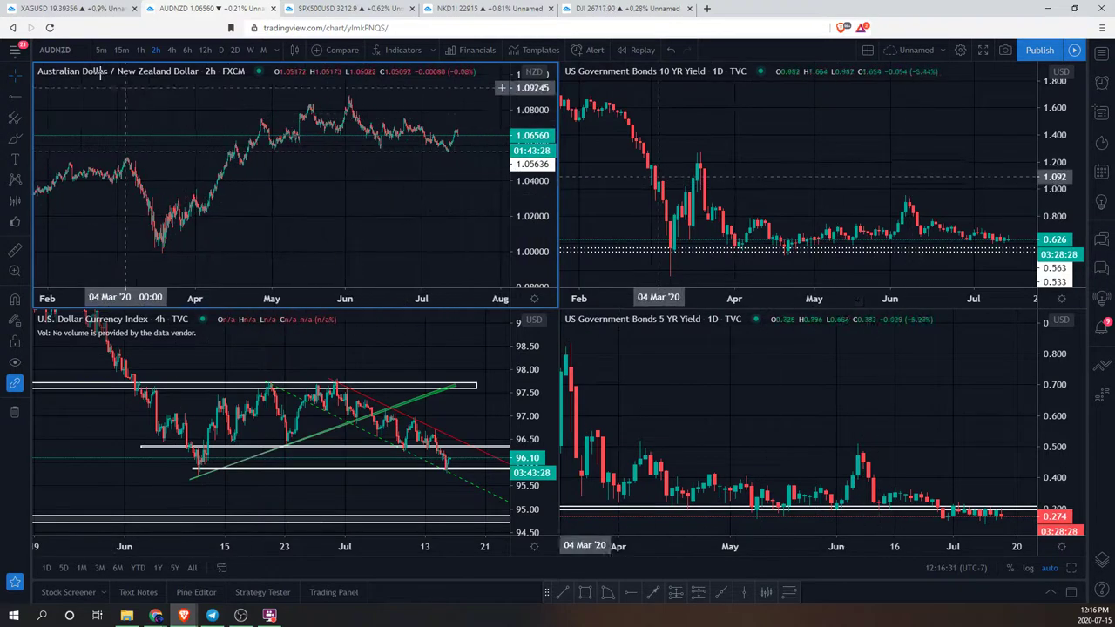
Step: Load the FXCM GBPAUD pair into the currency chart and examine its price action since early June
click(54, 50)
text(GBPAUD)
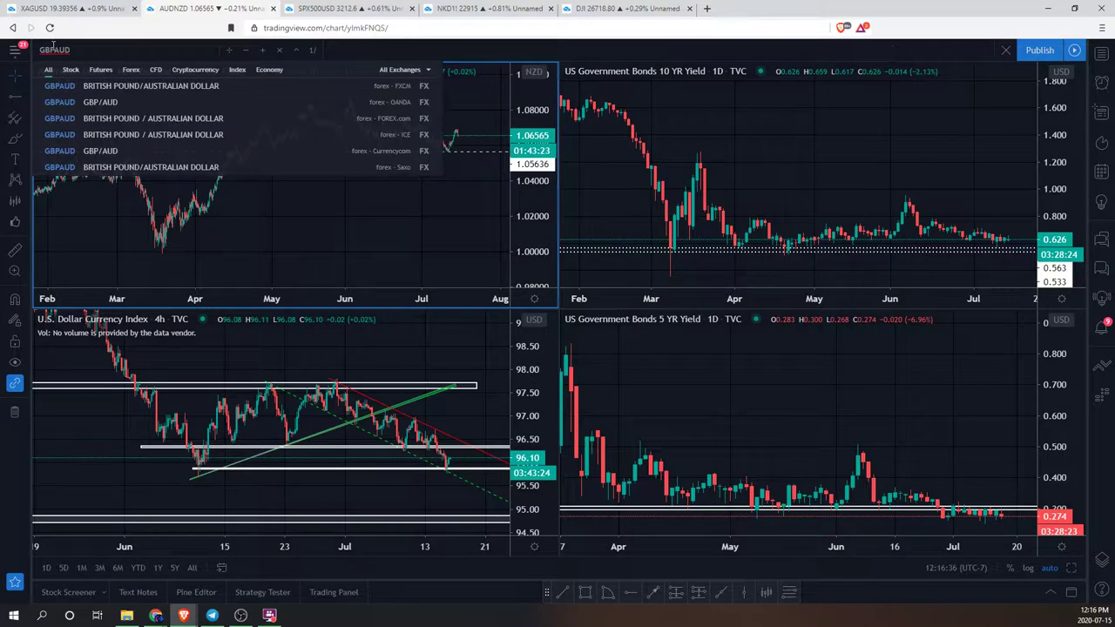
click(148, 85)
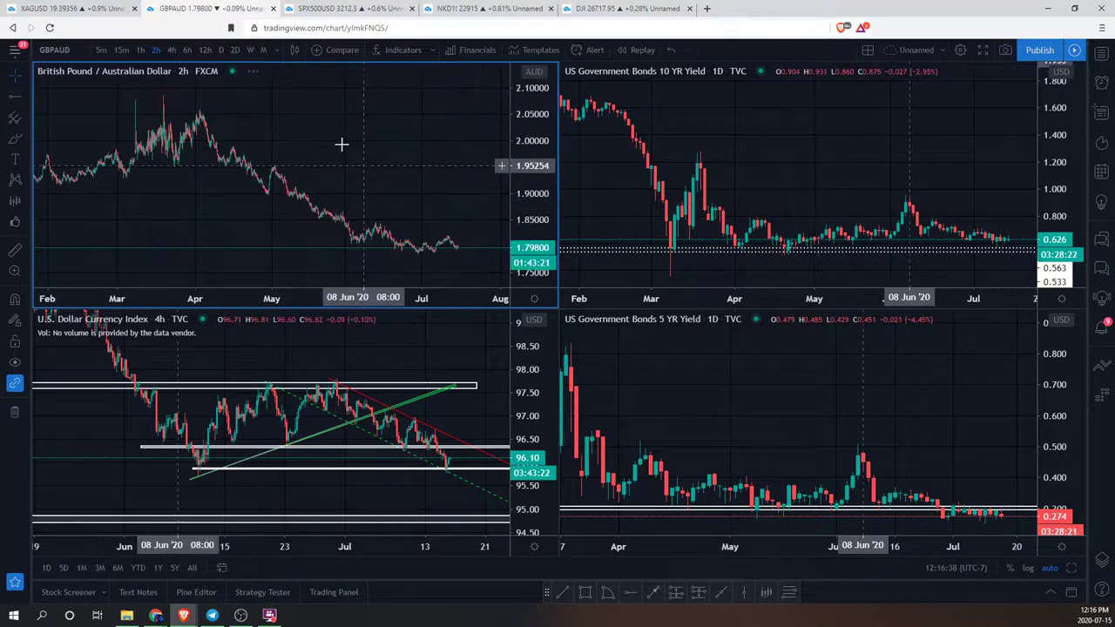
scroll(364, 140, up, 2)
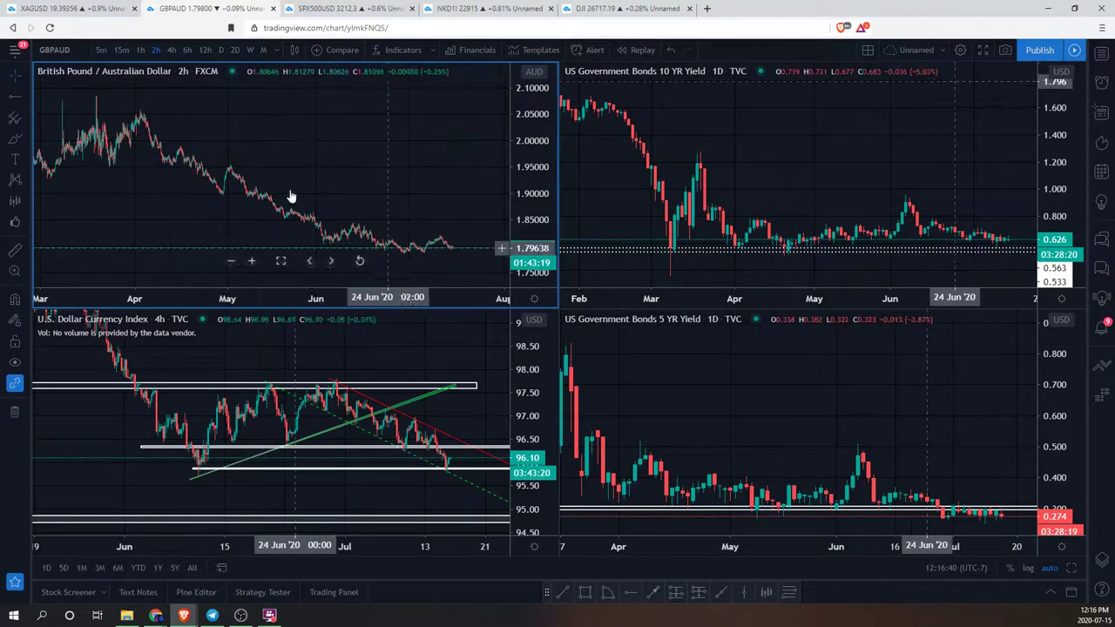
scroll(331, 140, up, 2)
scroll(331, 141, up, 5)
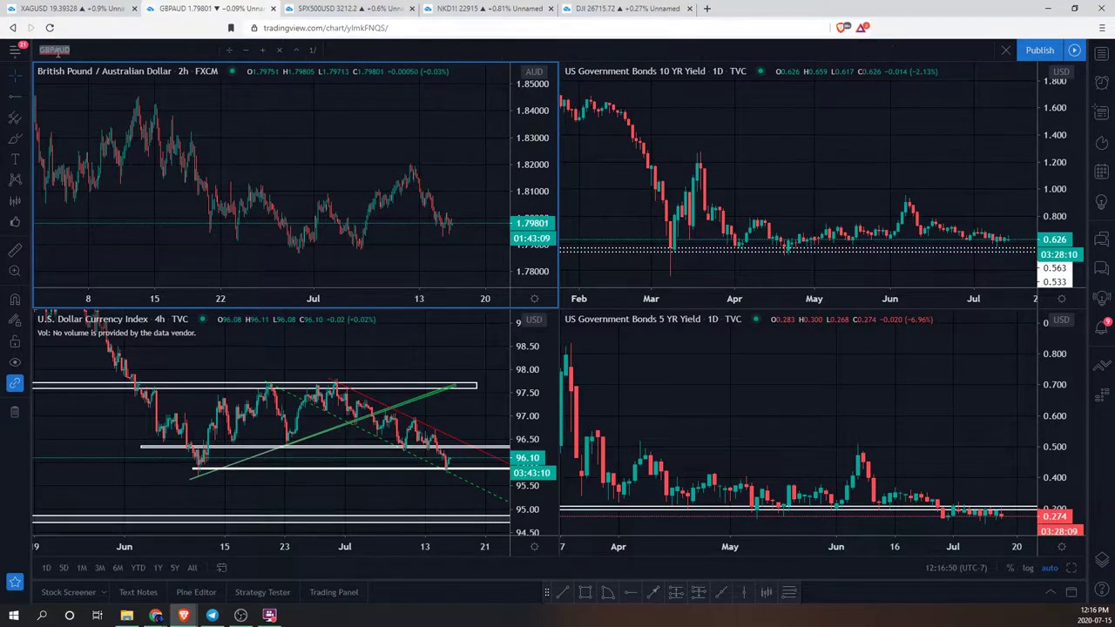
Step: Check the FXCM EURUSD pair briefly, and load FXCM USDJPY into the currency chart with June and July in view
text(EURUSD)
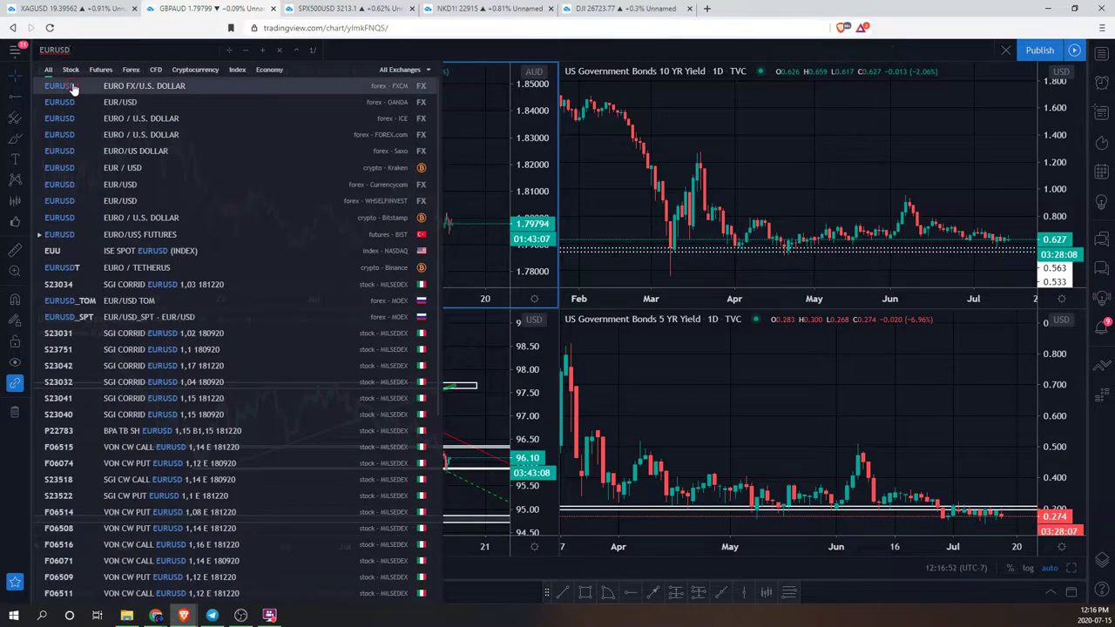
click(72, 86)
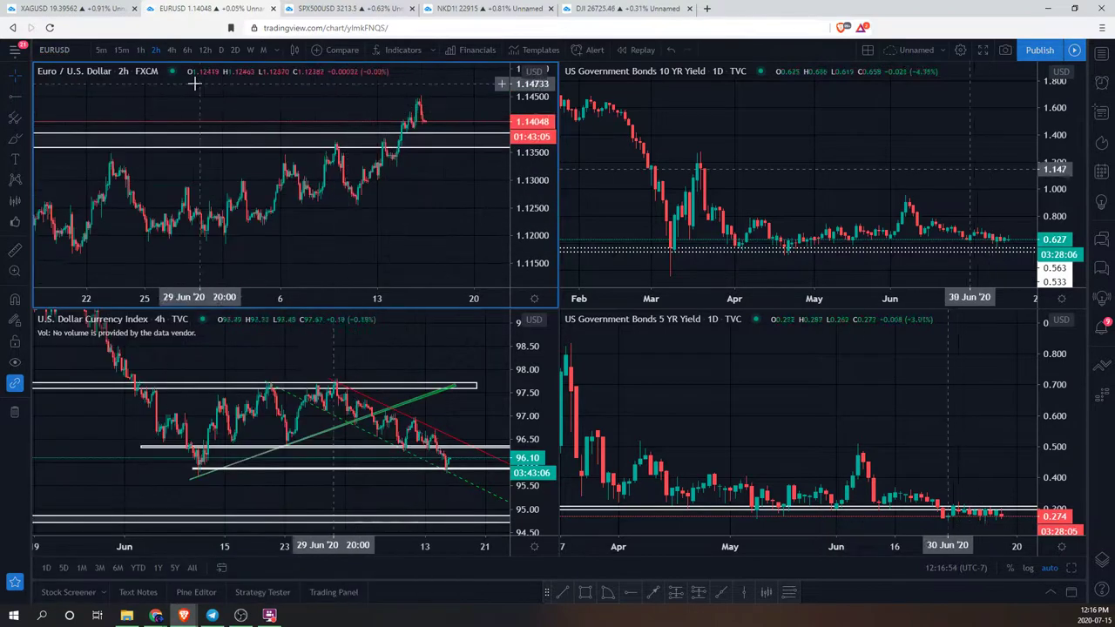
text(USDJPY)
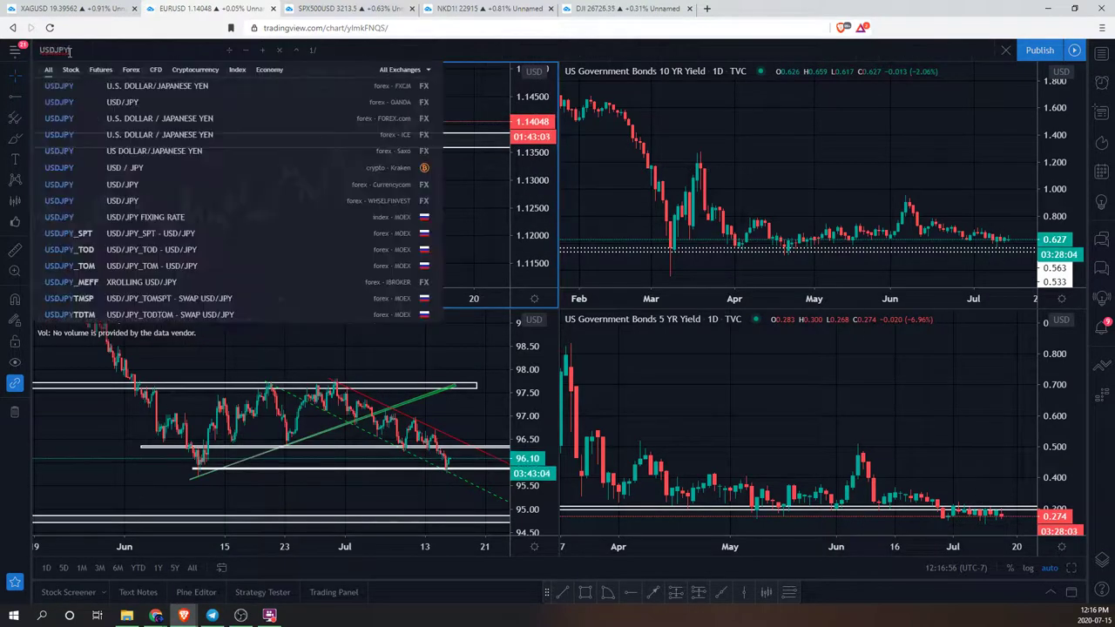
click(79, 85)
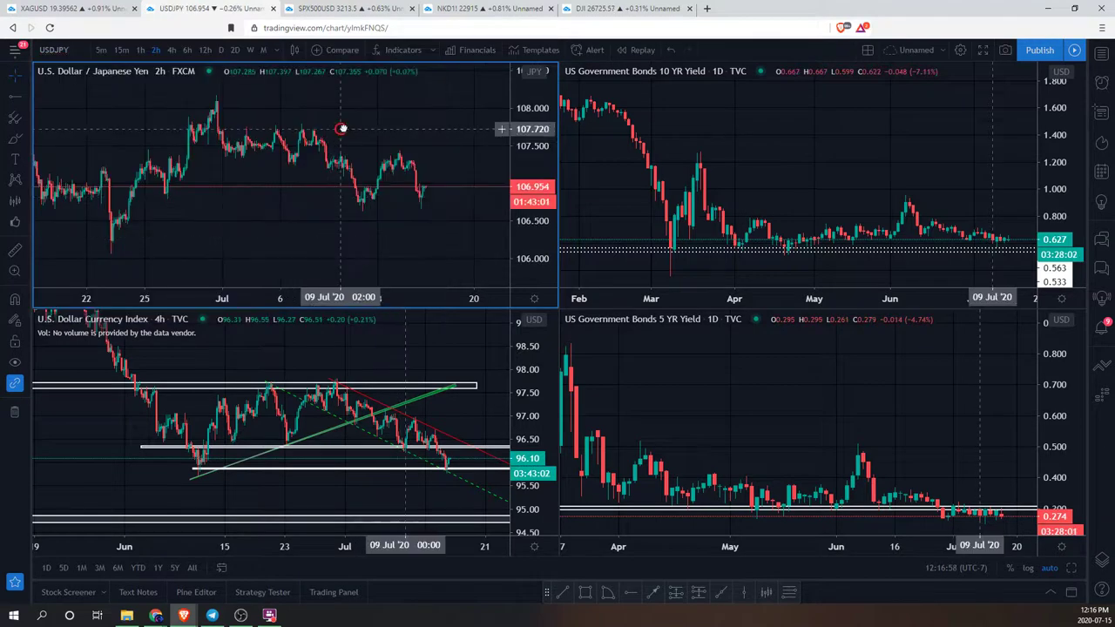
scroll(384, 111, down, 4)
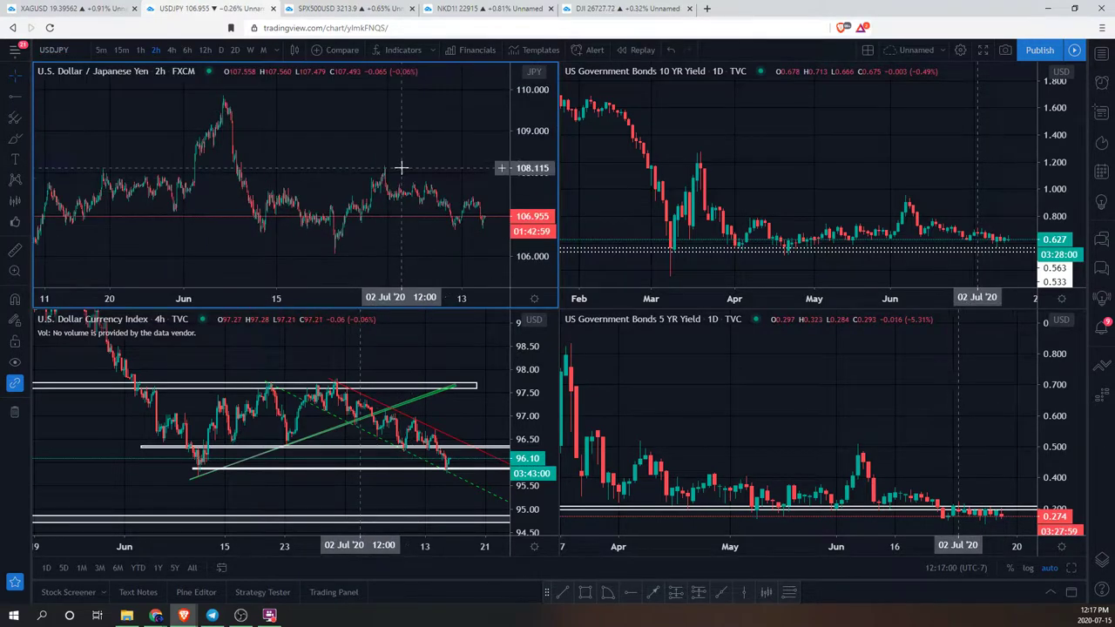
scroll(403, 168, up, 3)
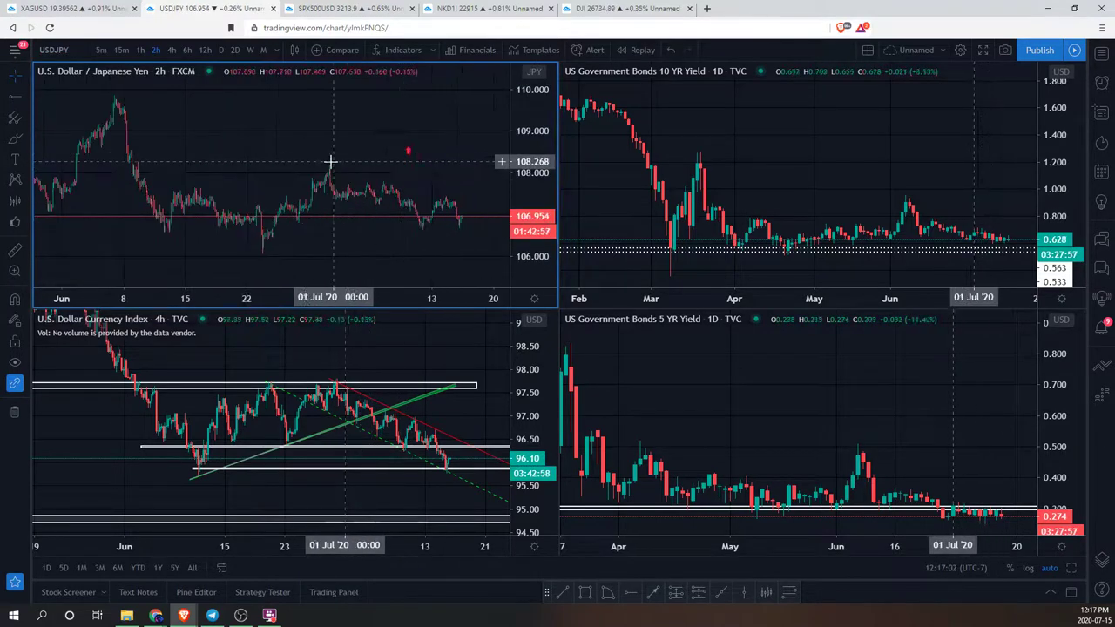
Step: Draw a falling trend line on USDJPY from the 5 June high at about 109.80 to about 107.08 on 17 July, coloured red
click(25, 95)
click(61, 92)
click(114, 98)
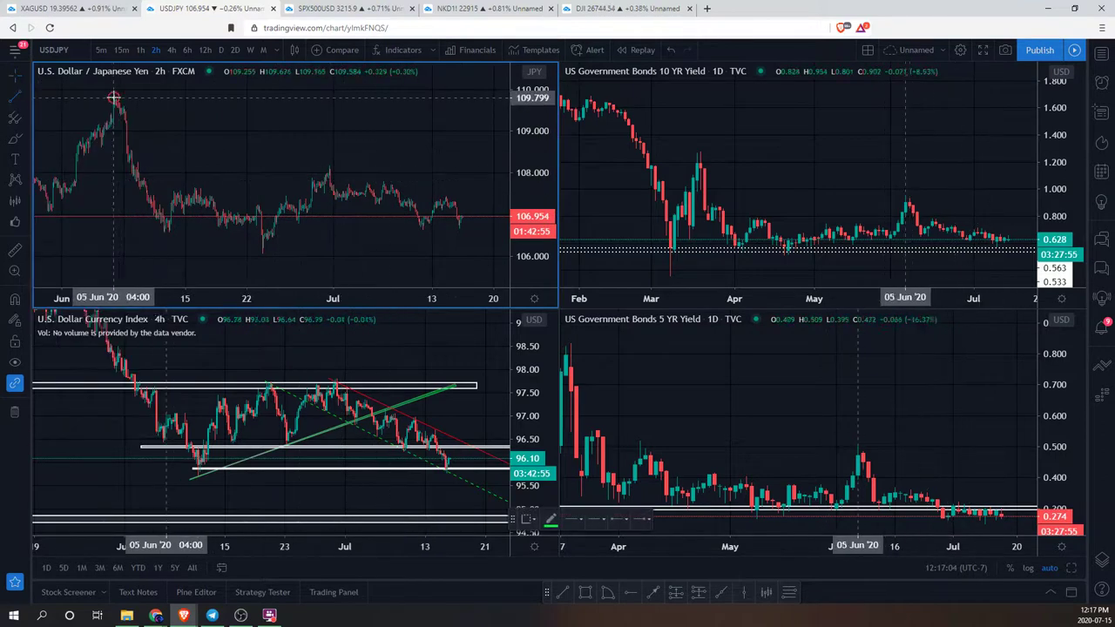
click(486, 210)
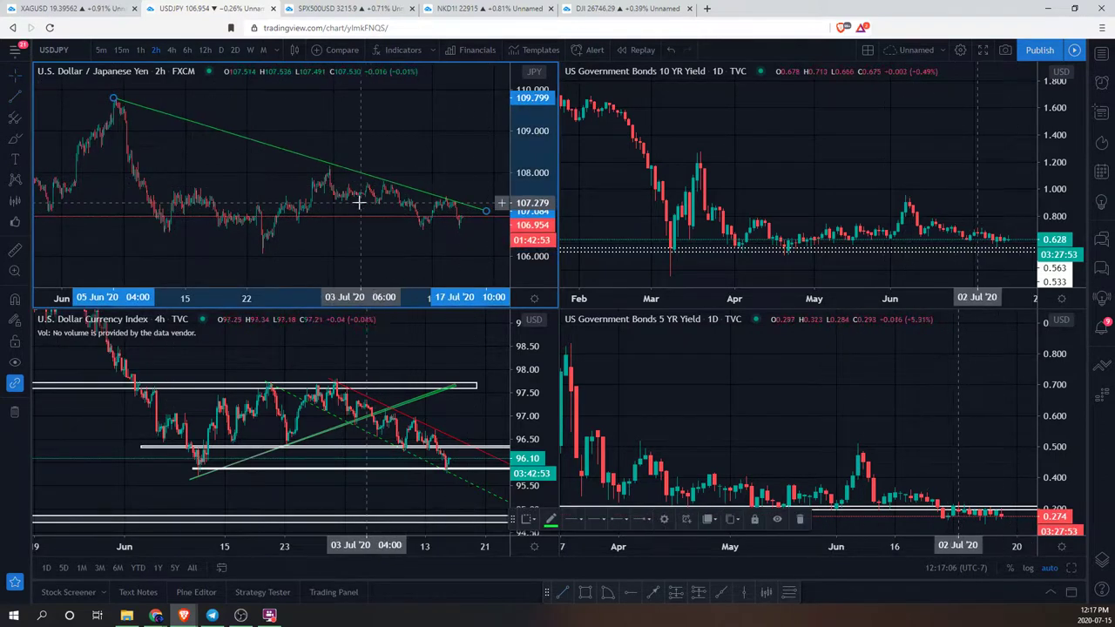
click(552, 519)
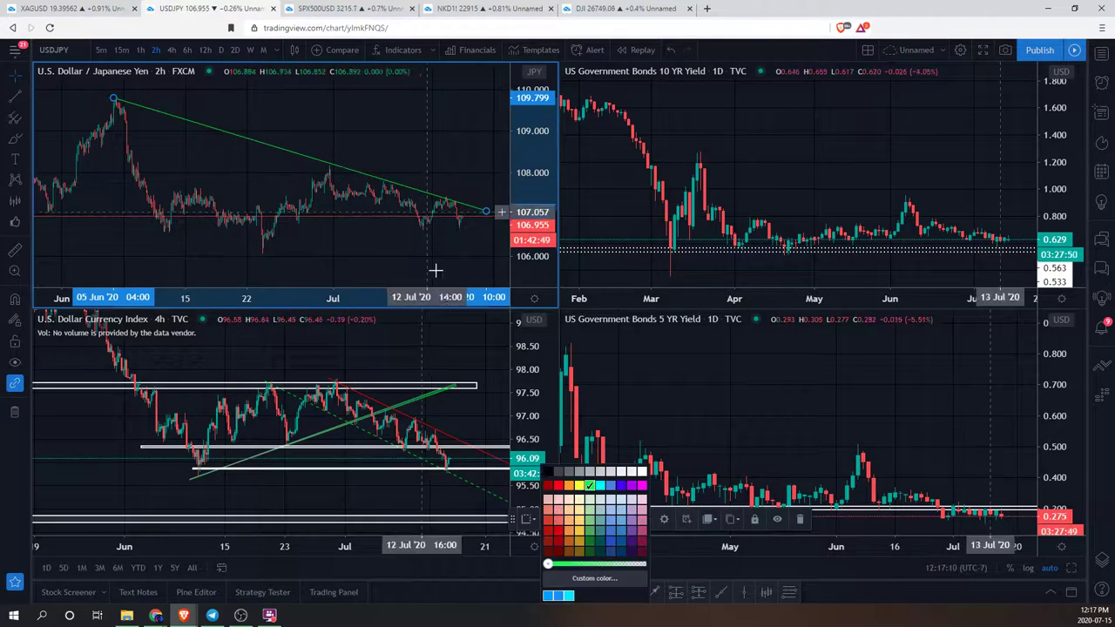
click(557, 485)
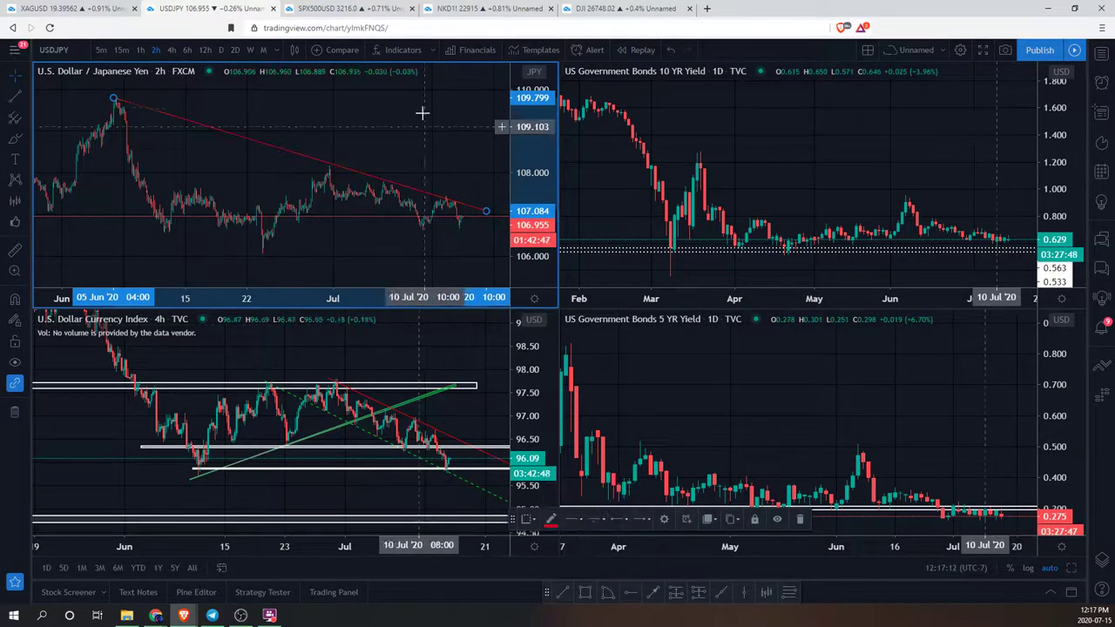
Step: Extend the falling line's end past 20 July and draw a rising trend line from about 106.14 on 23 June to 107.89 on 2 July
drag(435, 180, 356, 155)
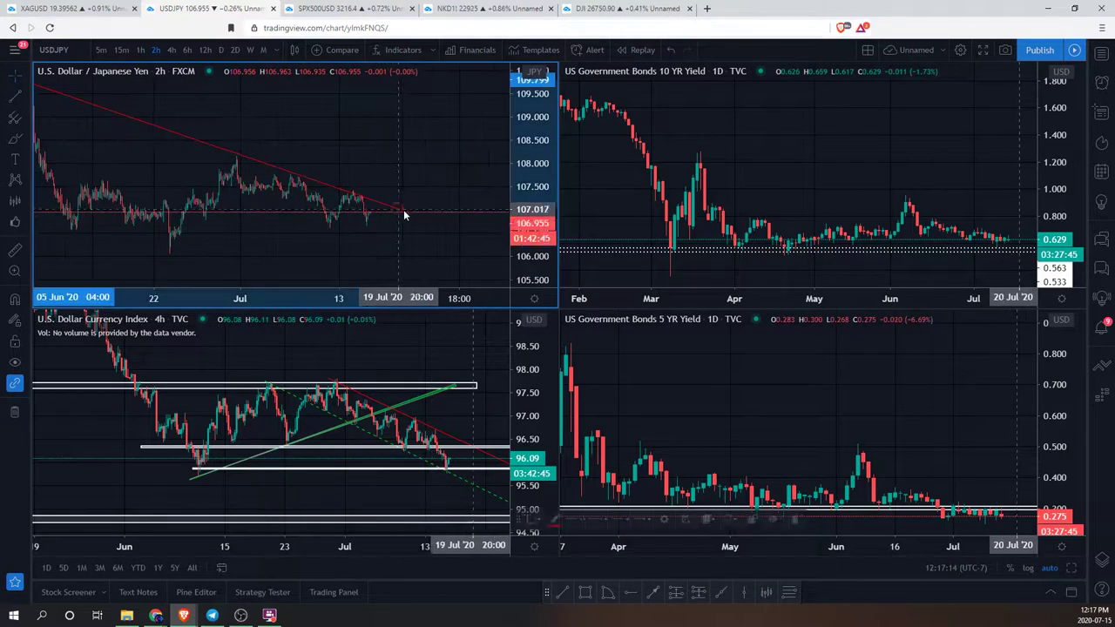
scroll(418, 172, left, 3)
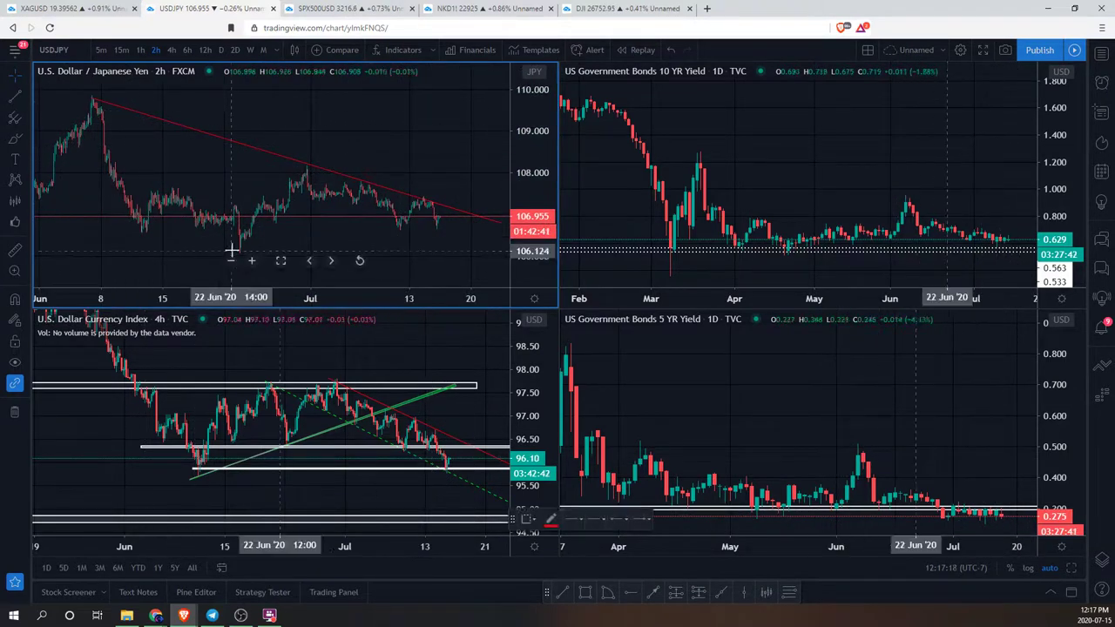
click(327, 178)
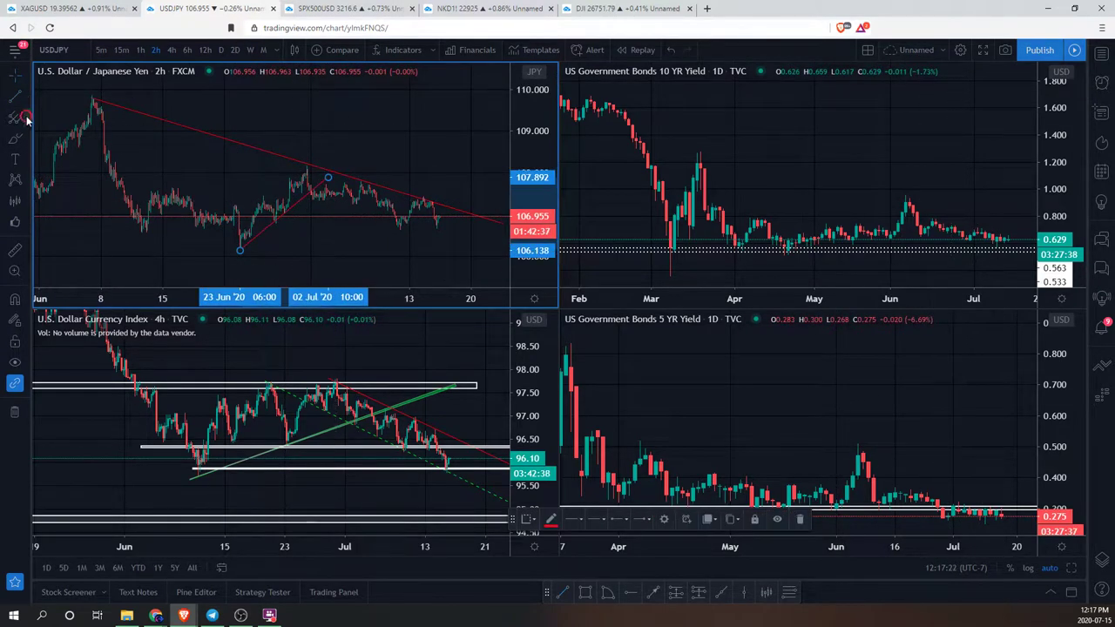
Step: Draw a thin rectangle zone on USDJPY at about 107.4 to 107.5, spanning roughly 24 June to 20 July
click(26, 117)
click(26, 160)
click(28, 144)
click(71, 163)
click(252, 198)
click(478, 194)
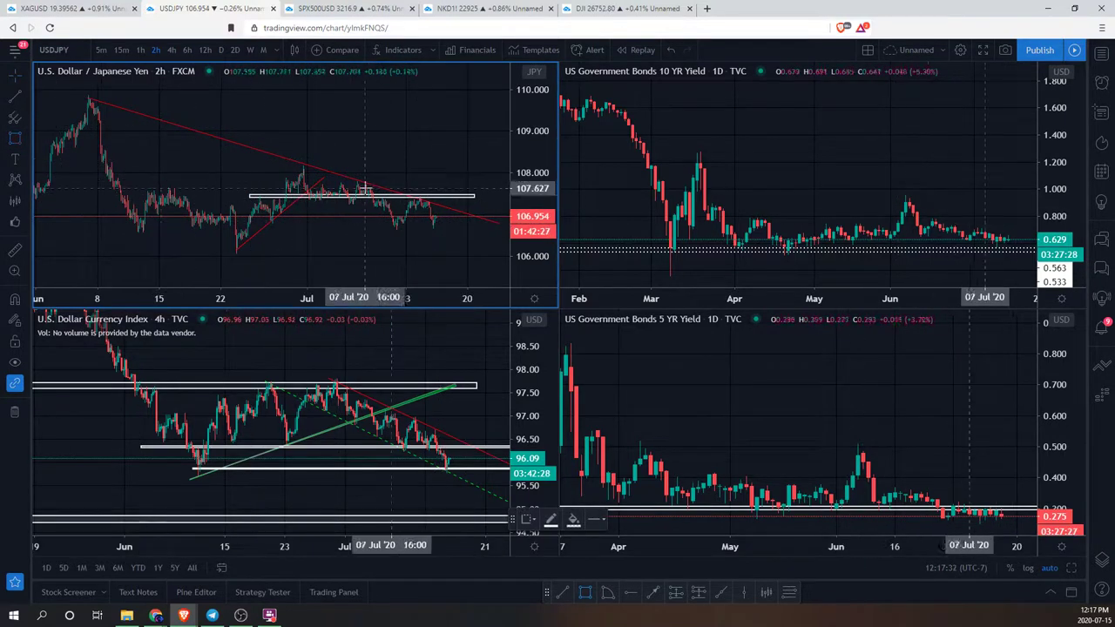
Step: Add two more thin rectangle zones on USDJPY, one at about 107.1 from 9 to 16 July and one under the July lows at about 106.7
click(459, 209)
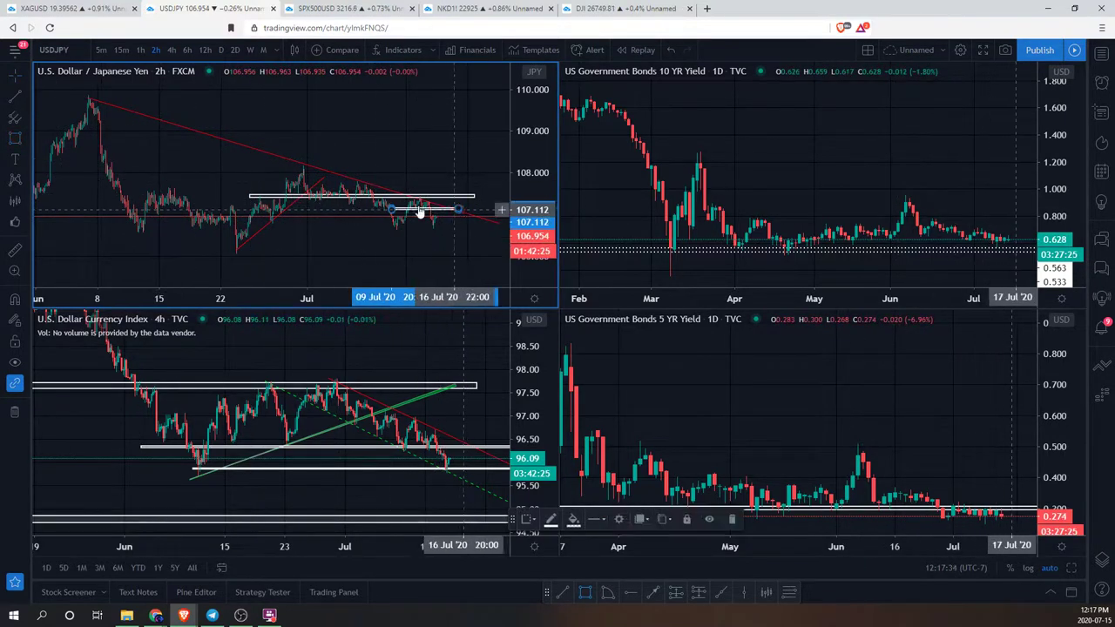
click(16, 139)
click(386, 229)
click(497, 231)
click(501, 230)
click(392, 249)
click(635, 361)
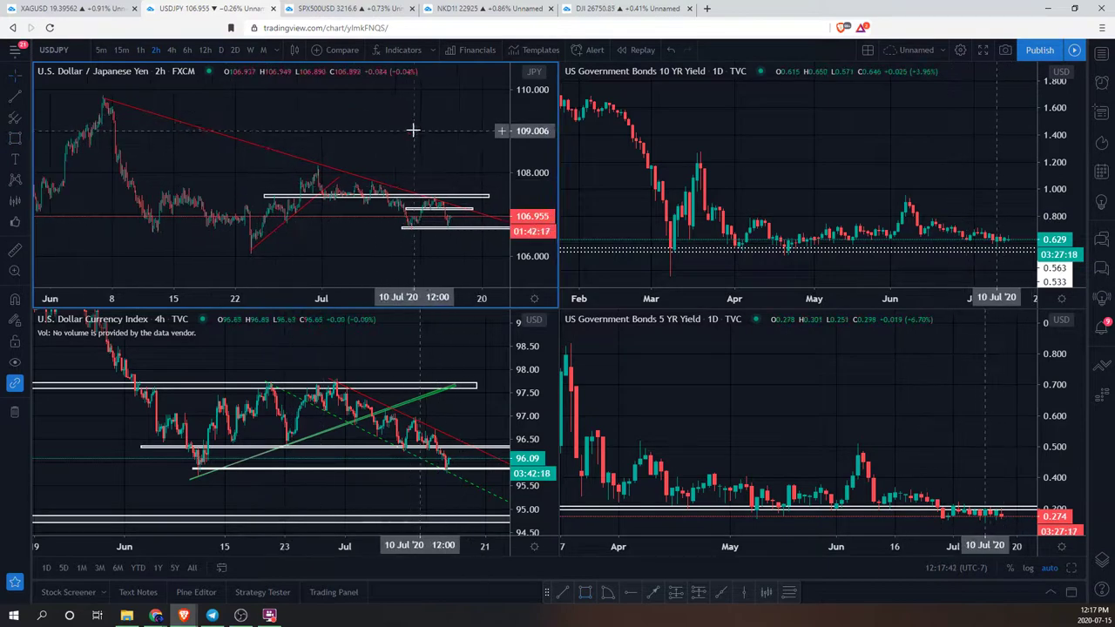
drag(373, 130, 321, 131)
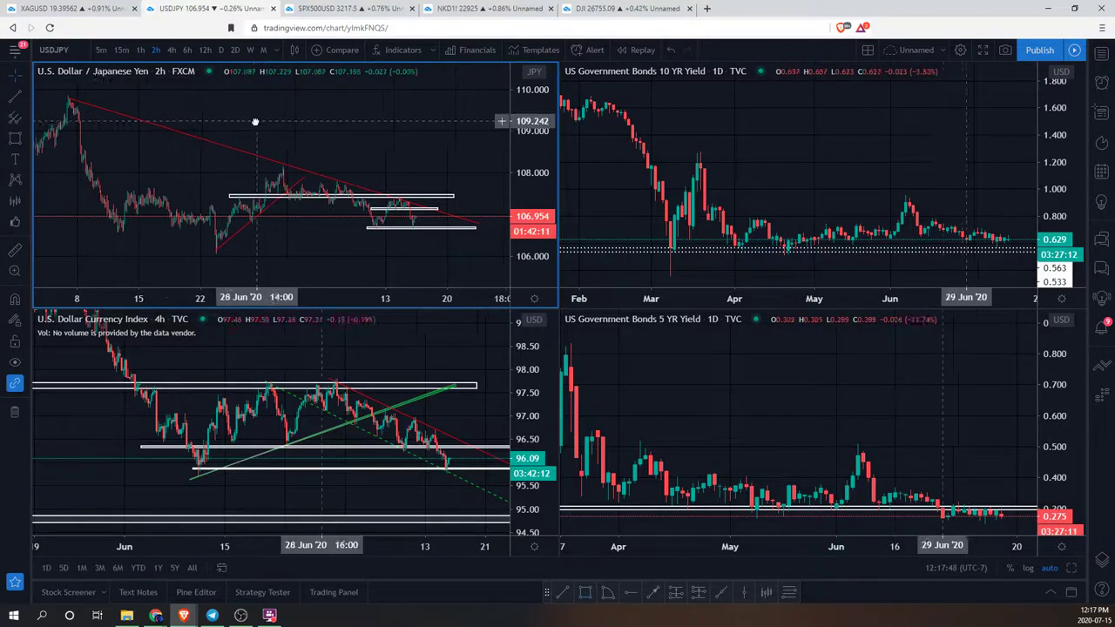
Step: Remove all drawings from the USDJPY chart
drag(249, 143, 260, 135)
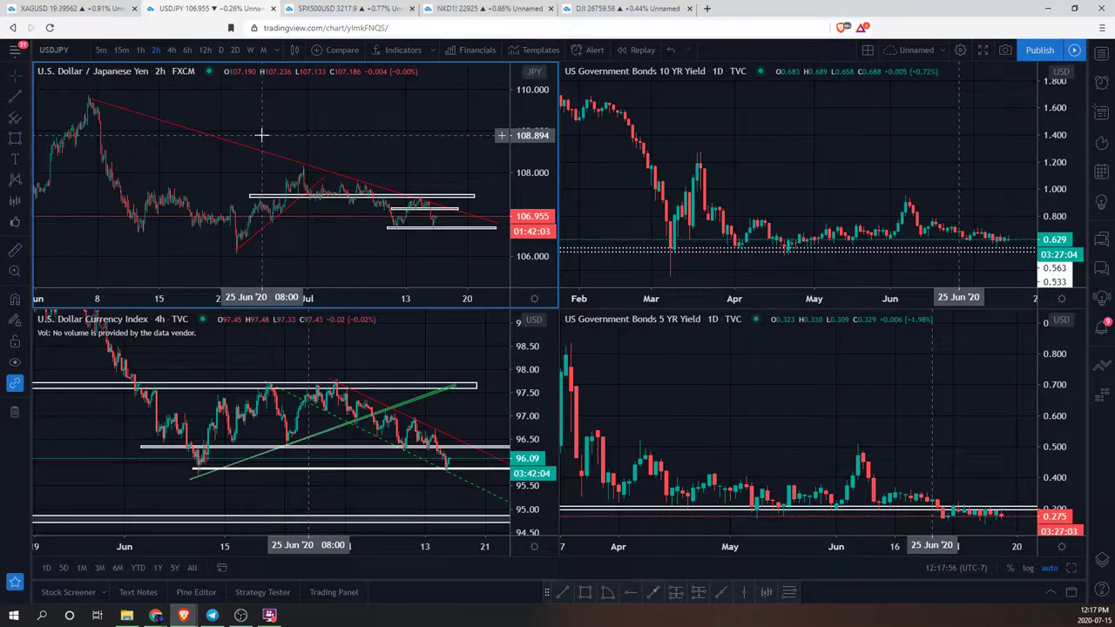
right_click(263, 138)
click(319, 386)
drag(316, 187, 348, 114)
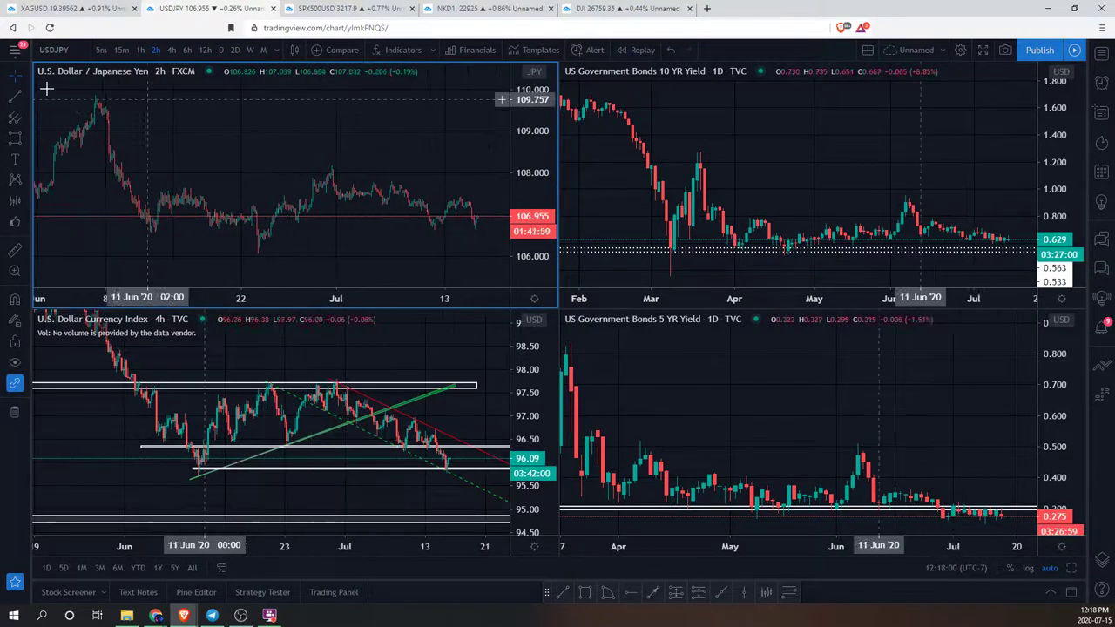
Step: Change the USDJPY chart to AUDUSD and show the price action from late June to mid July
text(AUDUSD)
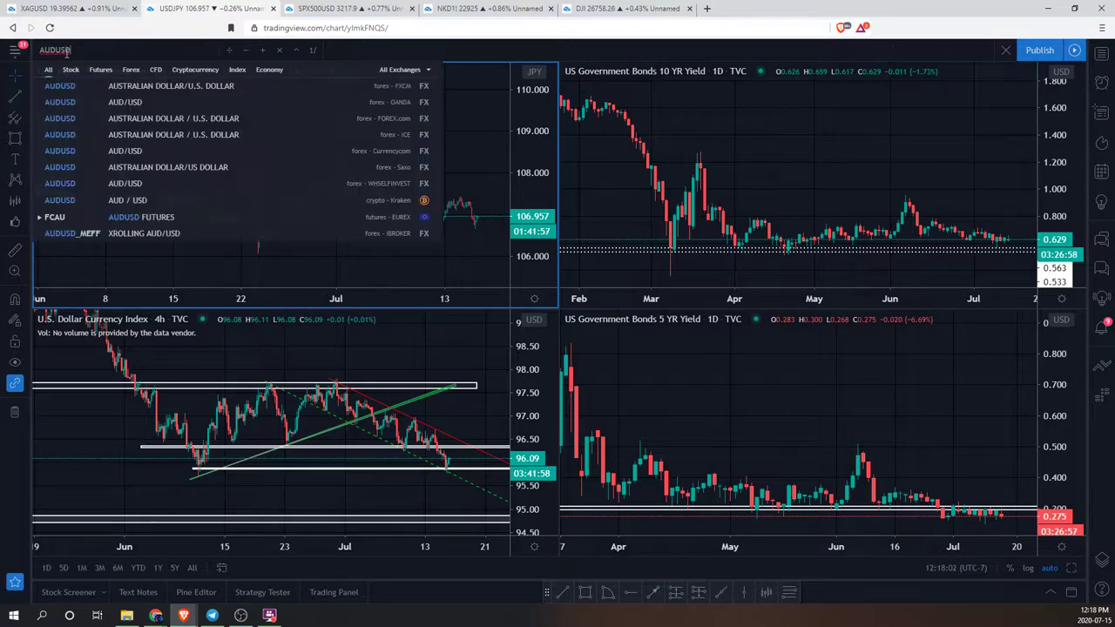
key(Return)
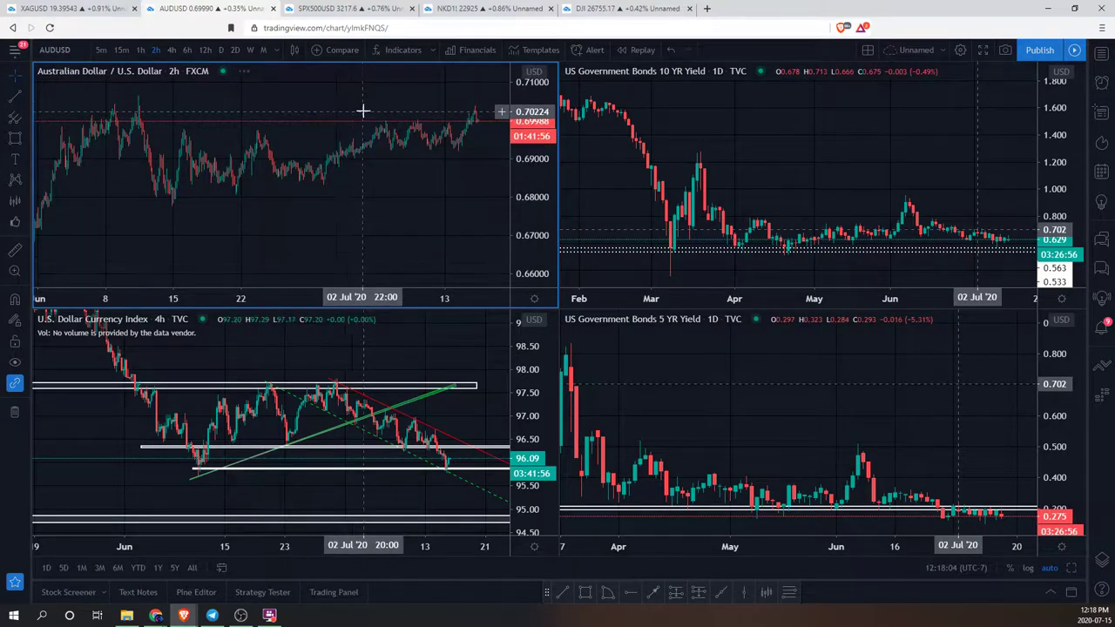
scroll(398, 191, up, 5)
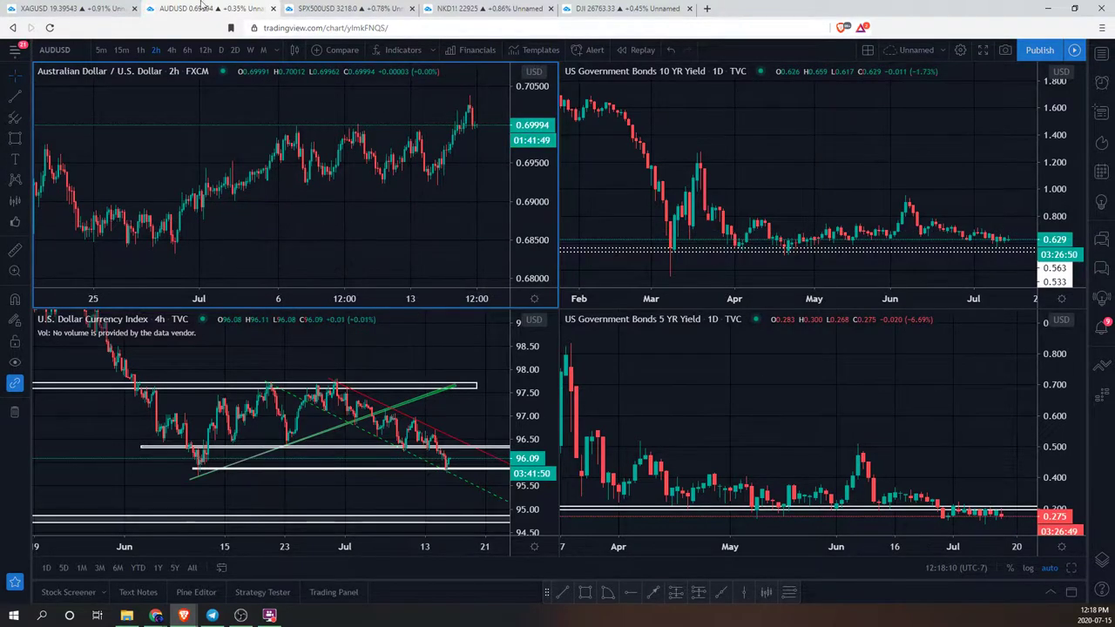
Step: Examine the Gold/Silver ratio chart maximised in the metals layout, from the May channel down to the mid-July lows, and restore the layout
click(87, 8)
mouse_move(544, 509)
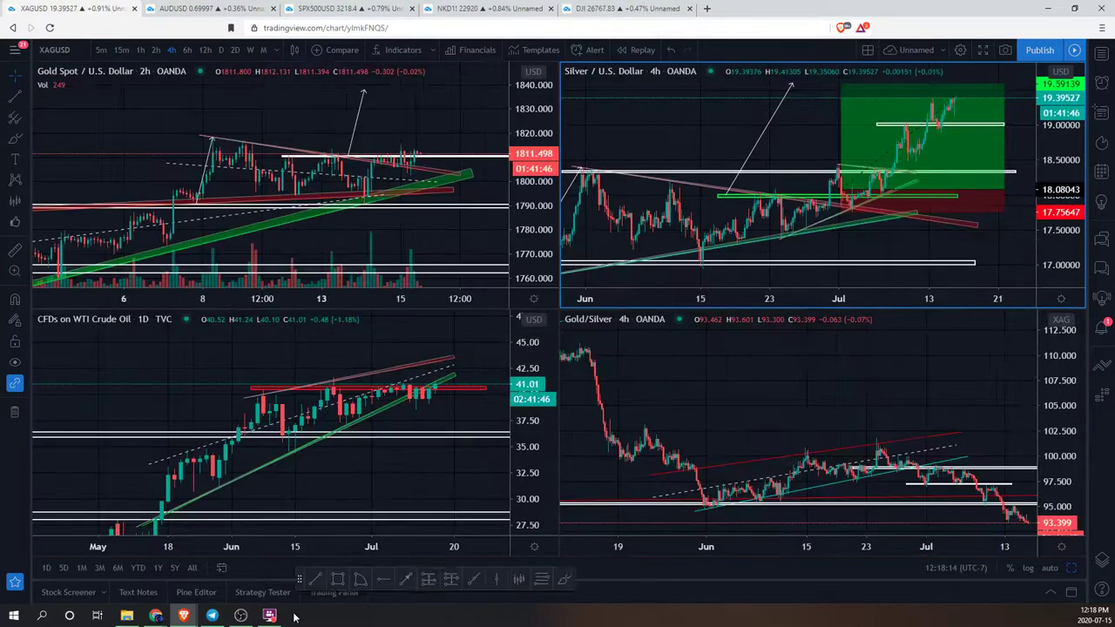
key(alt+Return)
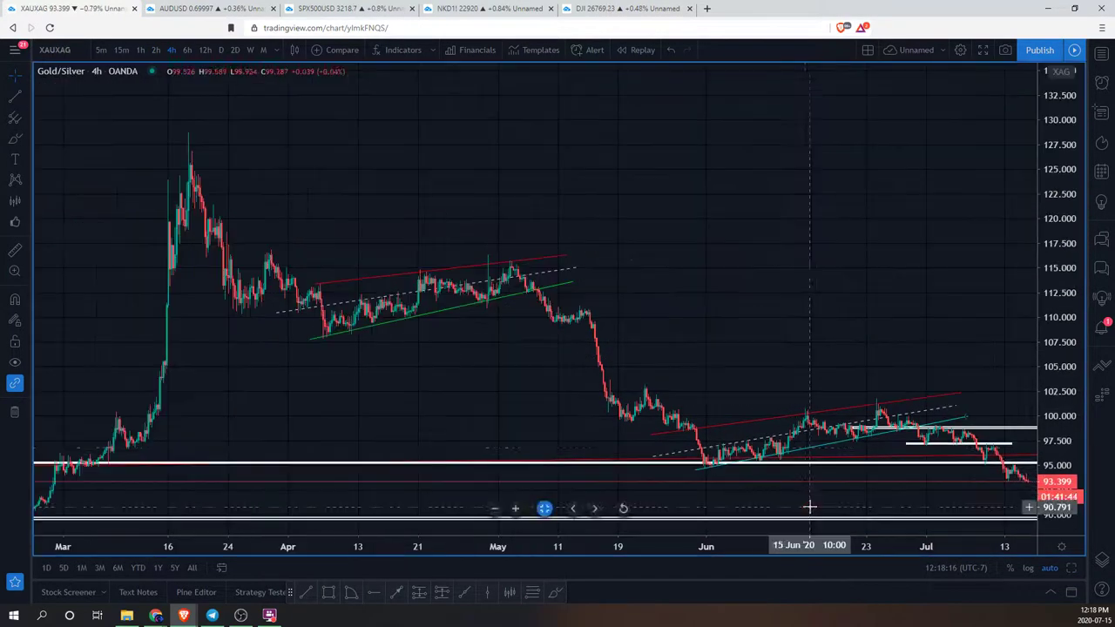
scroll(888, 242, up, 2)
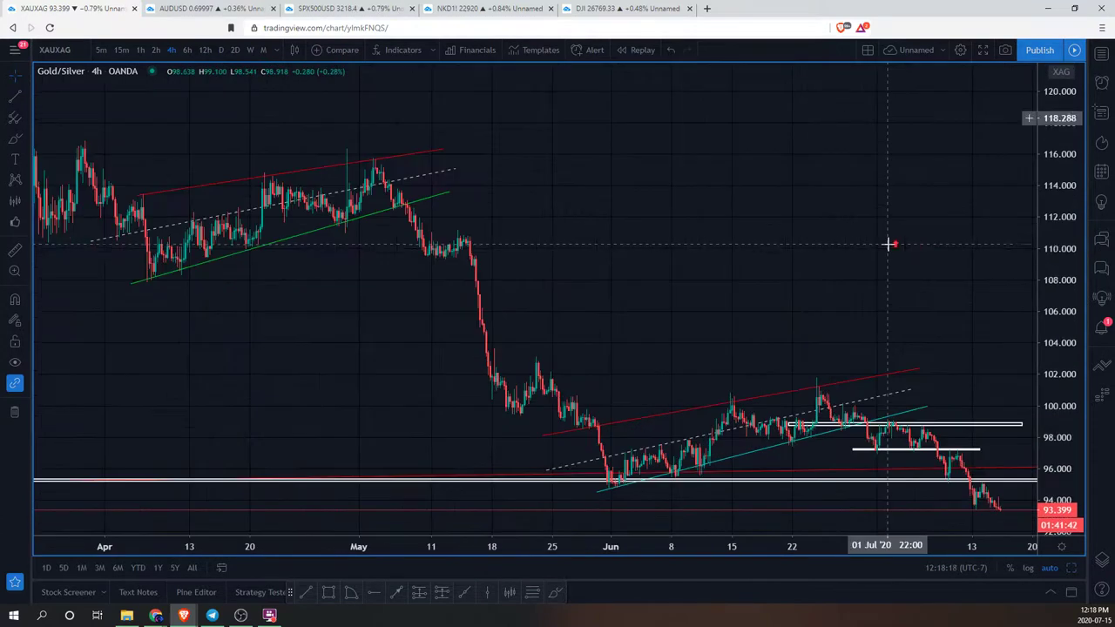
scroll(889, 244, up, 3)
scroll(897, 238, down, 2)
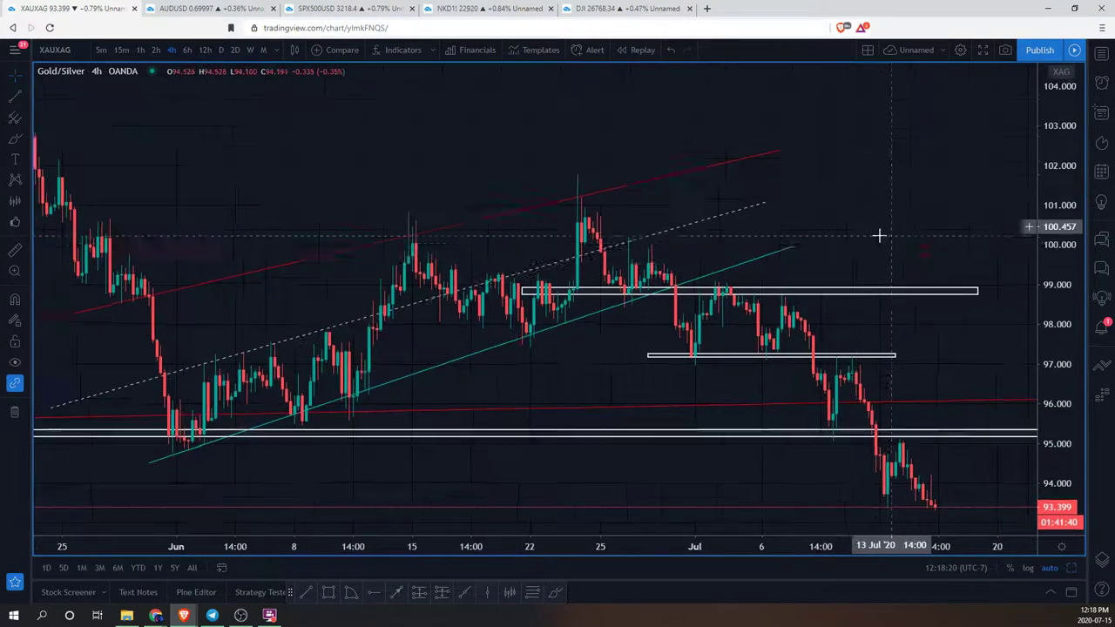
scroll(1026, 347, up, 2)
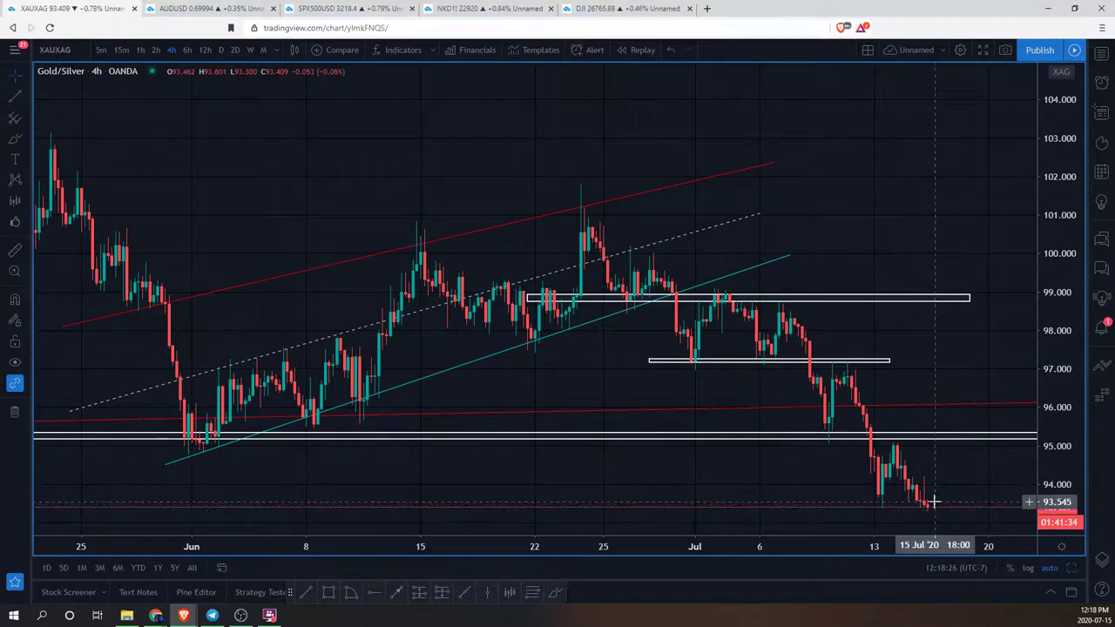
scroll(969, 479, down, 4)
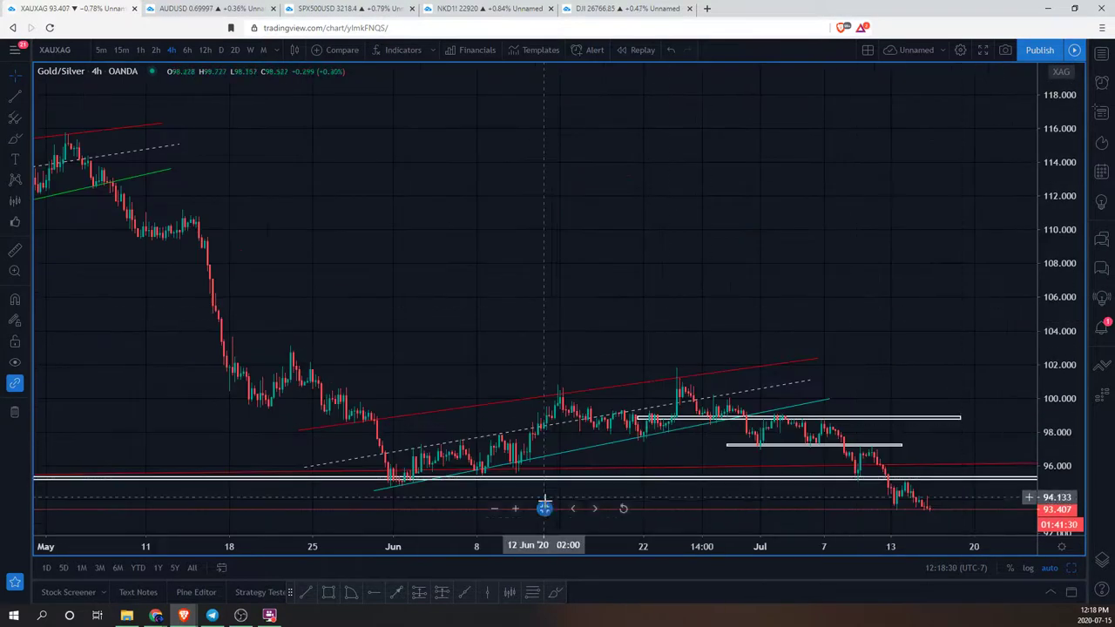
click(544, 510)
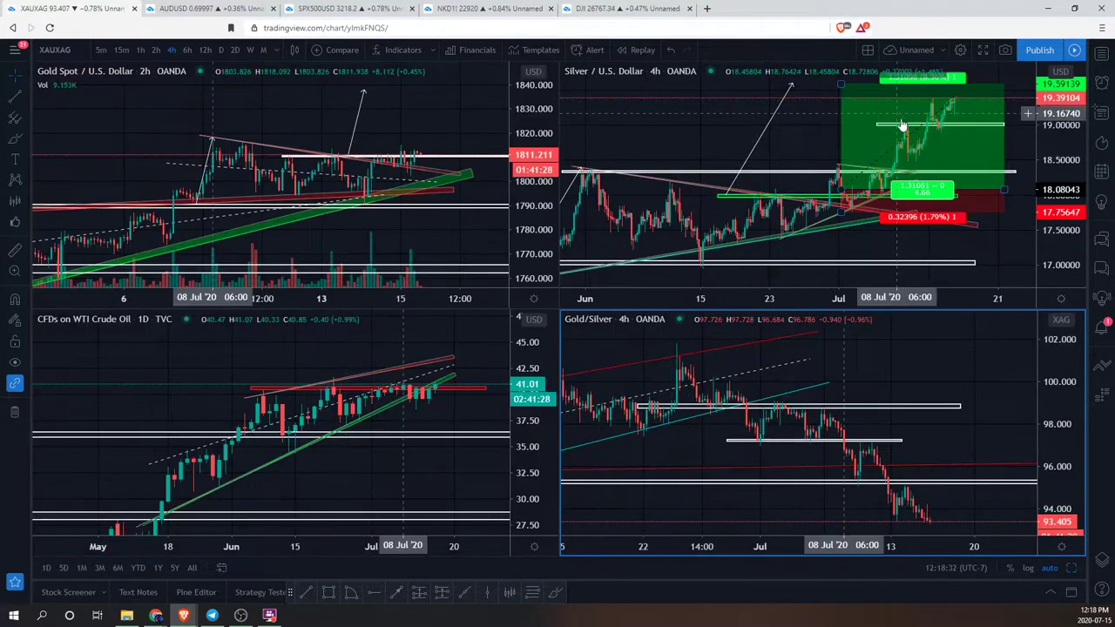
Step: Maximise the Gold Spot chart and shift its thin price zone at about 1811 back so it starts around 9 July
click(810, 122)
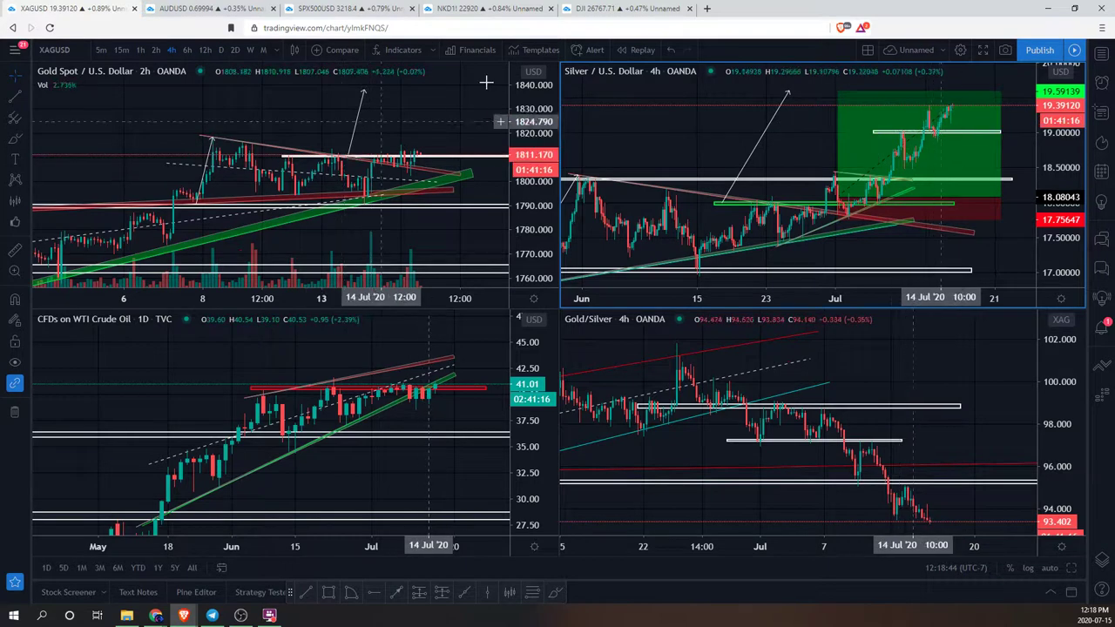
click(455, 119)
click(281, 261)
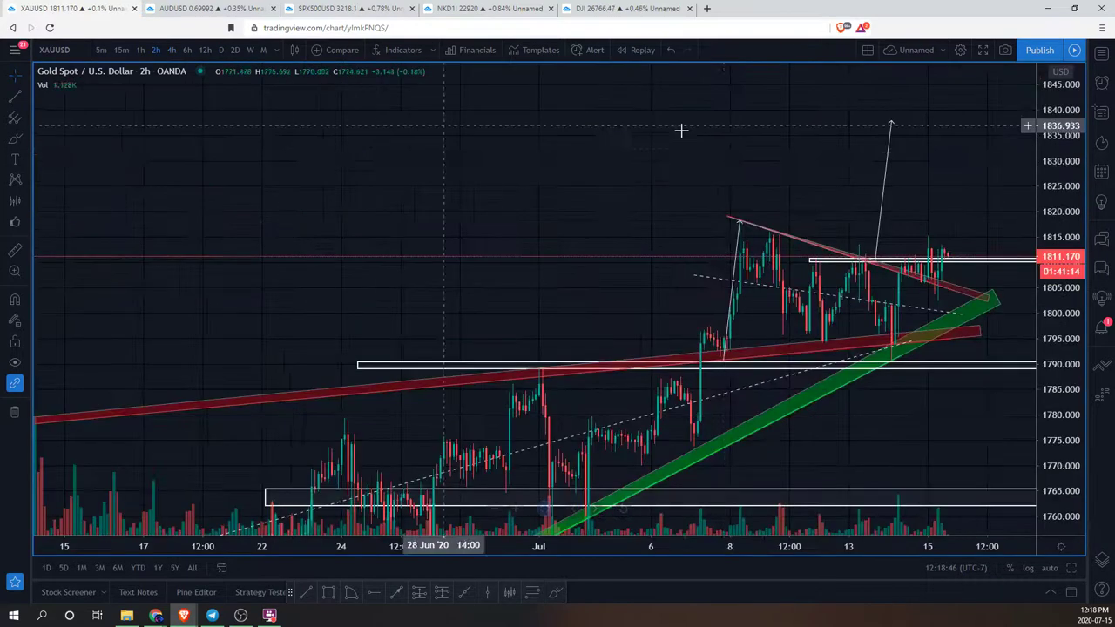
scroll(901, 214, up, 4)
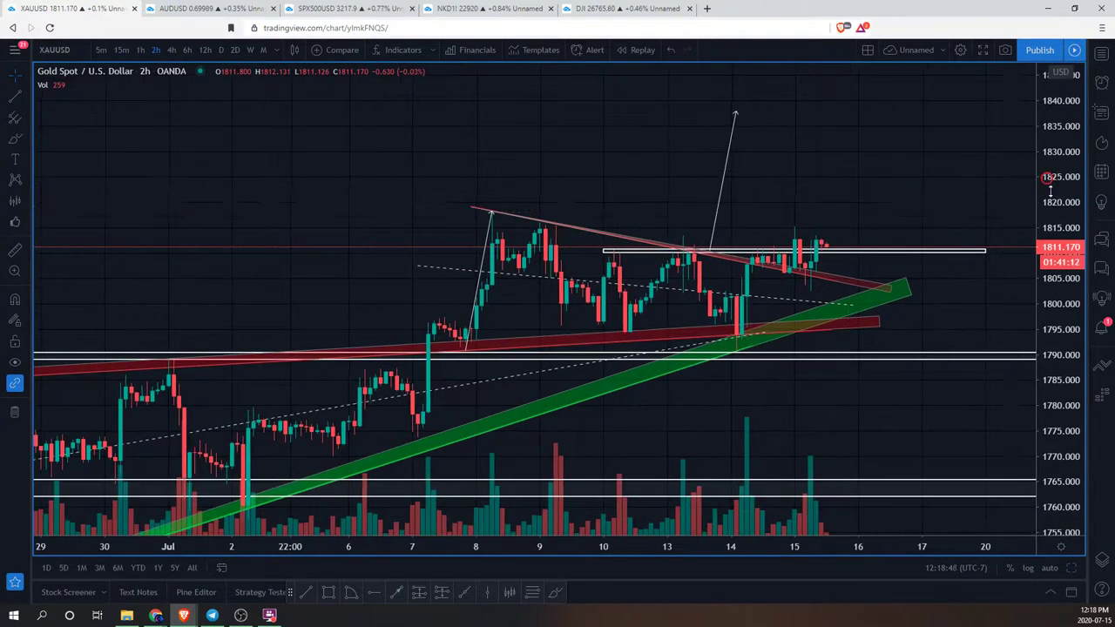
drag(706, 261, 639, 268)
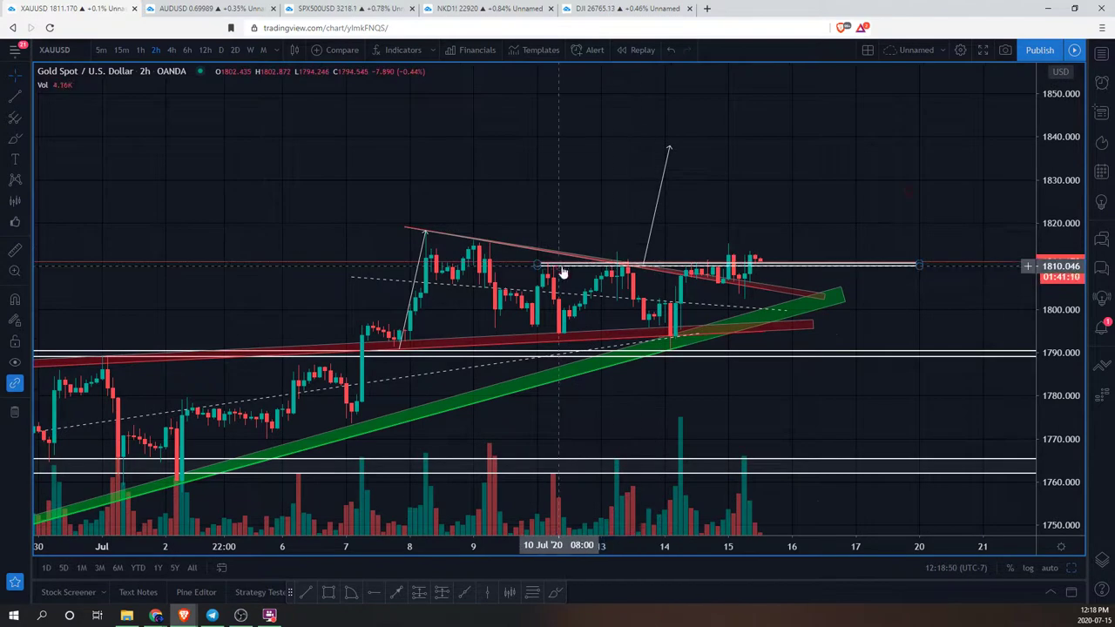
drag(544, 264, 494, 262)
drag(478, 200, 536, 201)
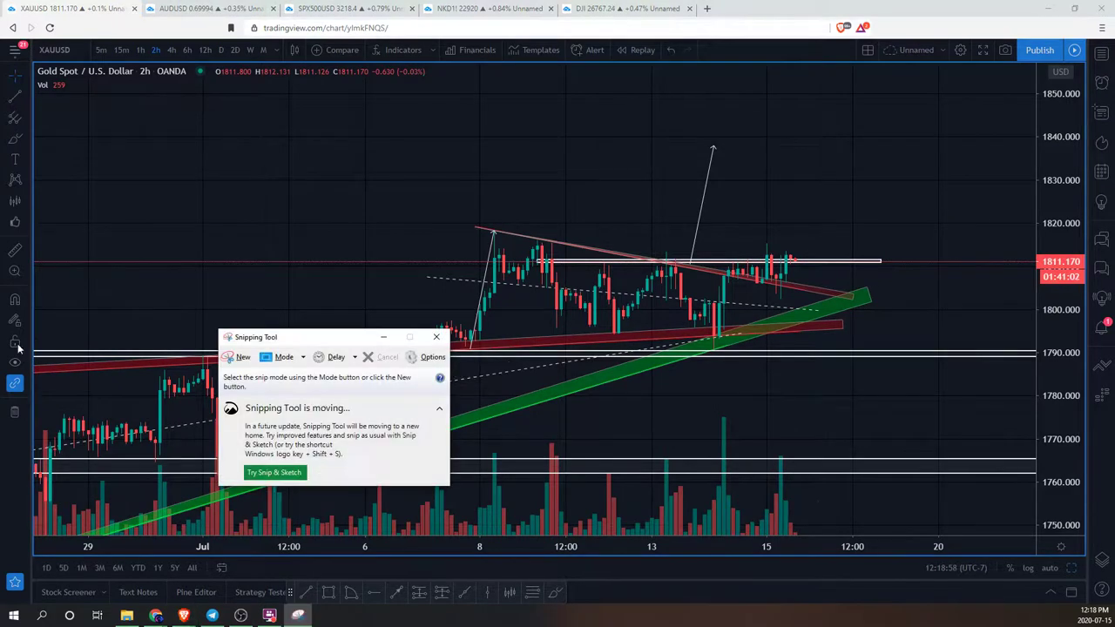
Step: Capture the gold chart with Snipping Tool and set the custom pen to white with a thick point
drag(36, 62, 1094, 582)
click(252, 41)
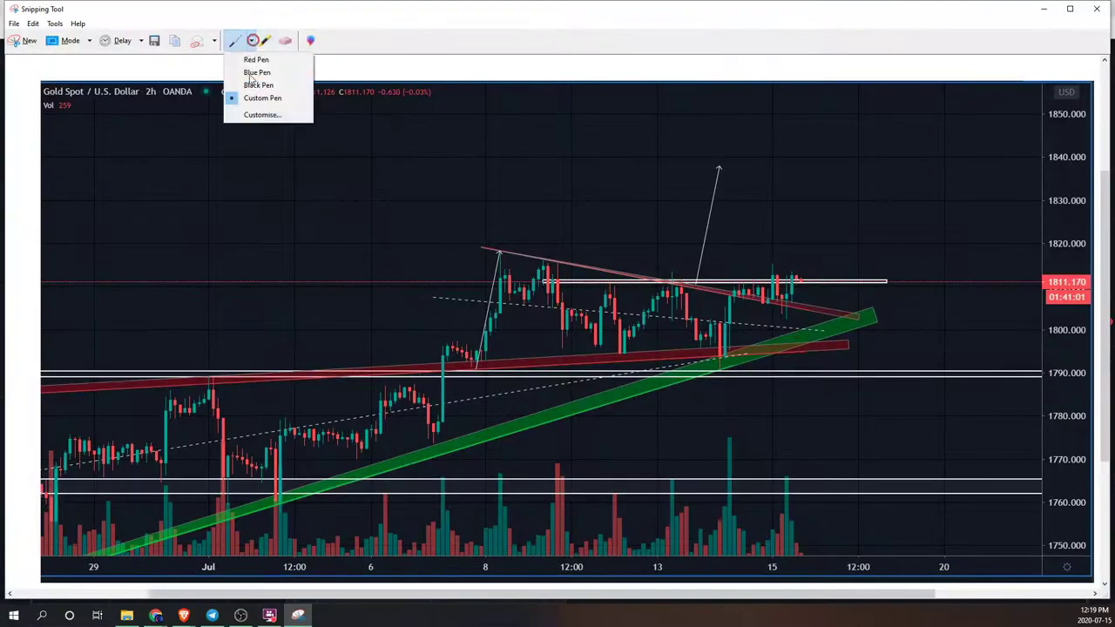
click(243, 114)
click(156, 85)
click(118, 109)
click(127, 68)
key(End)
key(Return)
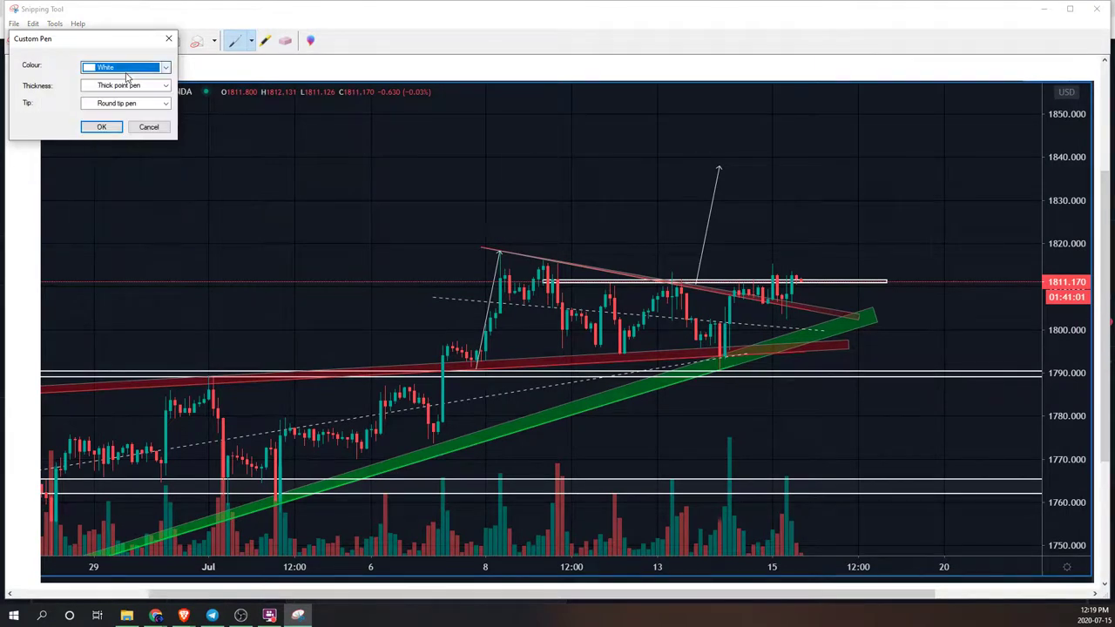
click(112, 127)
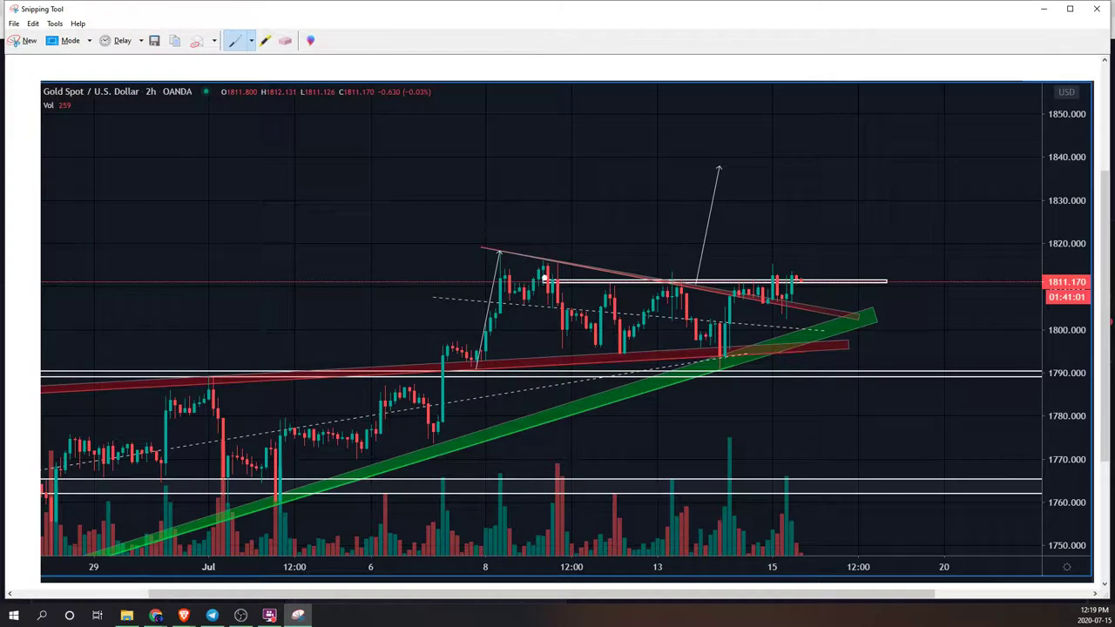
Step: Mark the candles along the zone near 1811 with short strokes and the letters B and A, and erase the marks
drag(544, 279, 564, 279)
mouse_move(550, 219)
mouse_down()
mouse_move(549, 241)
mouse_move(615, 251)
mouse_up()
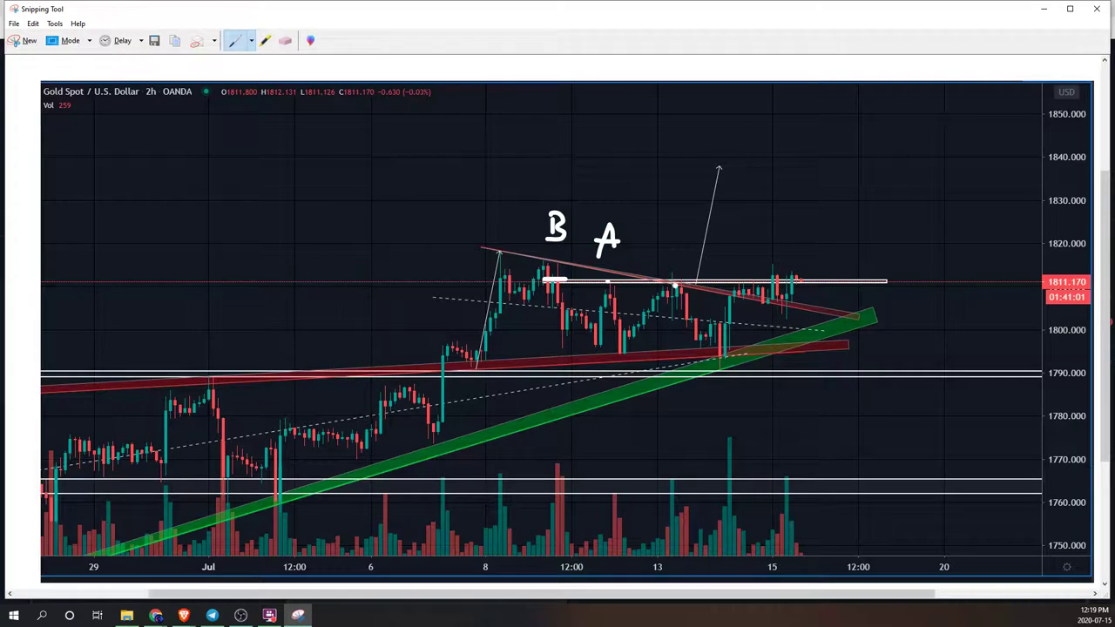
drag(676, 233, 669, 260)
drag(776, 278, 774, 285)
mouse_move(759, 214)
mouse_down()
mouse_move(760, 261)
mouse_move(782, 237)
mouse_move(766, 263)
mouse_move(731, 257)
mouse_move(748, 246)
mouse_move(754, 282)
mouse_up()
click(740, 234)
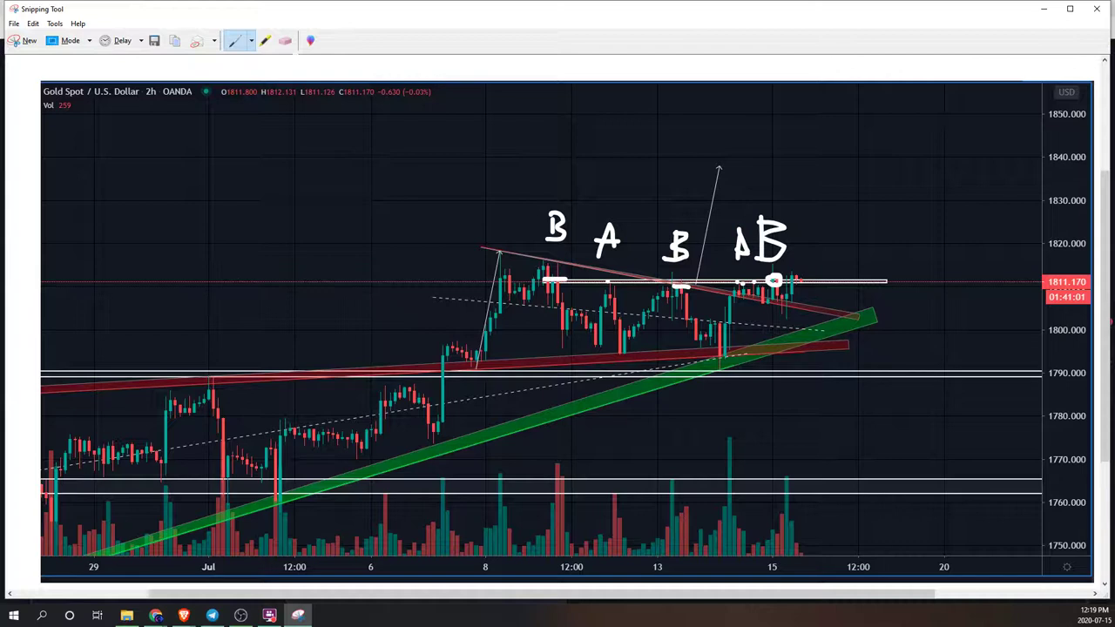
click(285, 40)
mouse_move(557, 225)
mouse_down()
mouse_move(556, 283)
mouse_move(616, 241)
mouse_move(687, 236)
mouse_move(699, 282)
mouse_move(774, 217)
mouse_move(775, 278)
mouse_move(746, 241)
mouse_up()
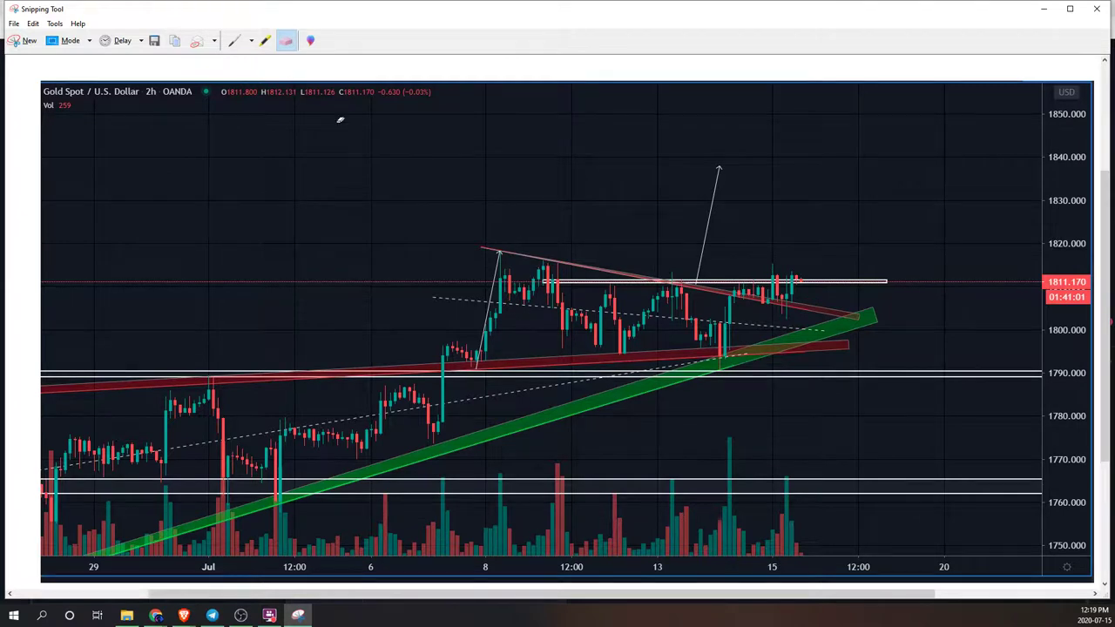
Step: Circle the 8 July high, trace the falling red line and the 14 to 15 July candles, and erase the strokes around those candles
click(237, 41)
drag(499, 246, 493, 253)
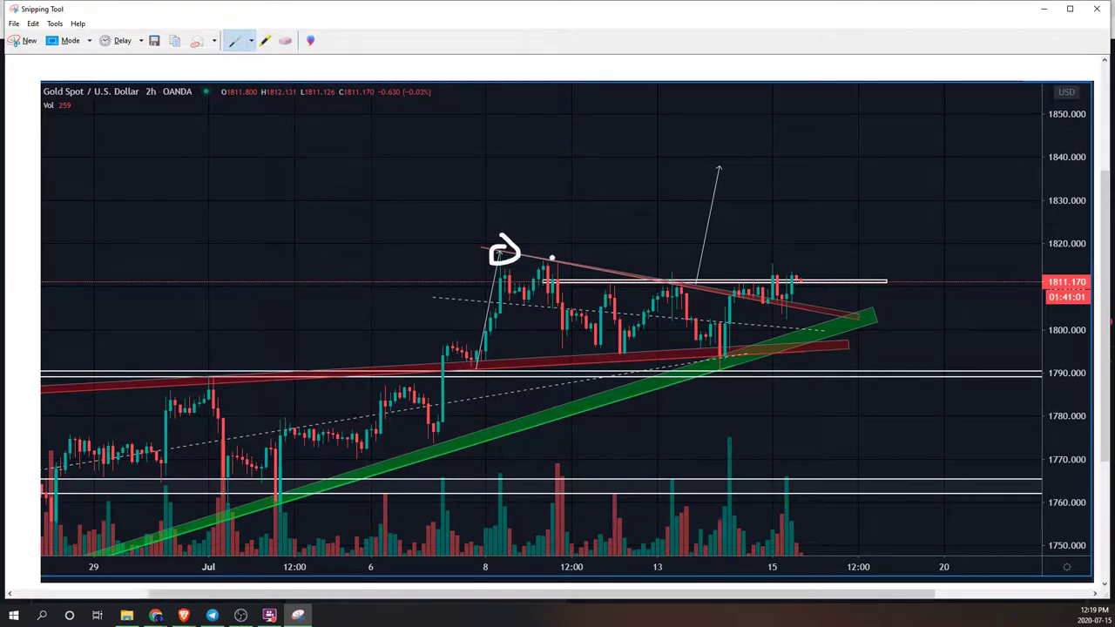
drag(655, 281, 835, 316)
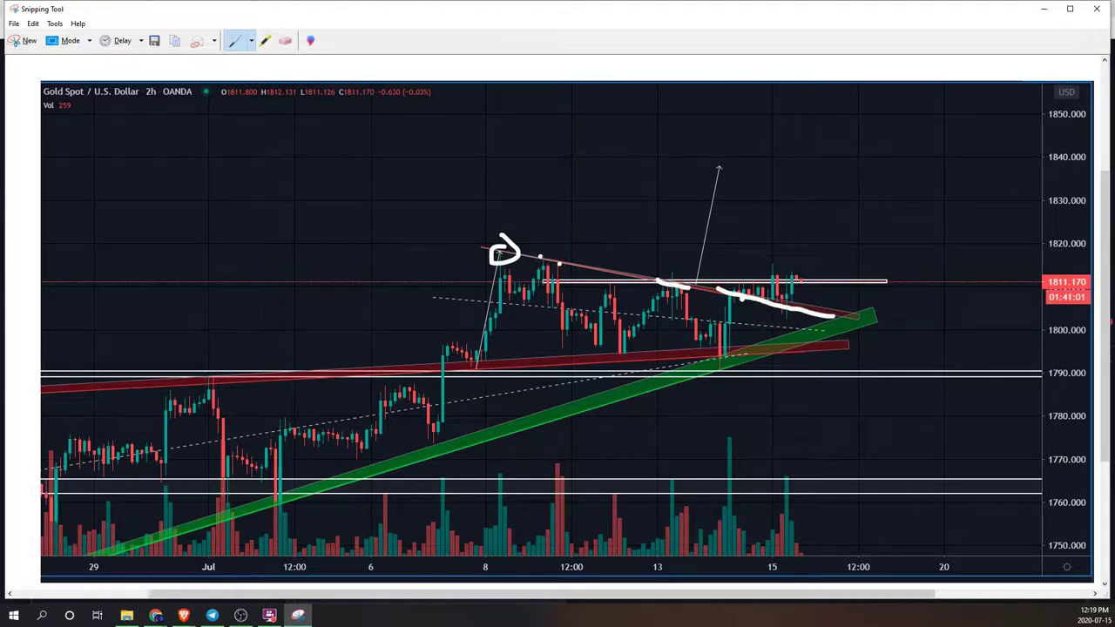
mouse_move(730, 281)
mouse_down()
mouse_move(797, 320)
mouse_move(820, 296)
mouse_up()
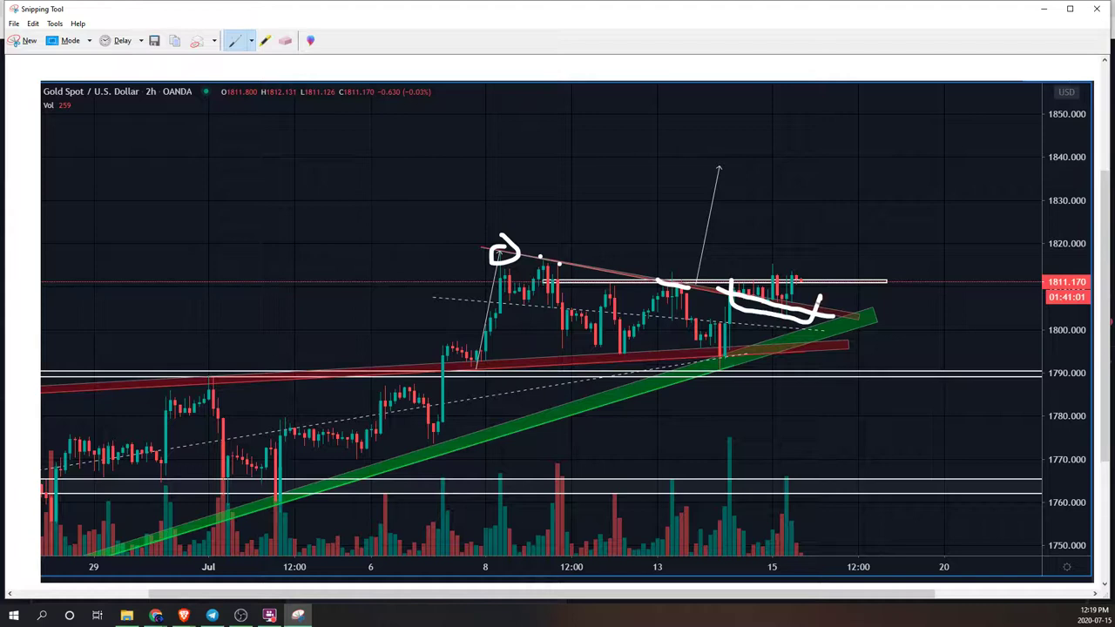
click(287, 40)
drag(763, 320, 666, 280)
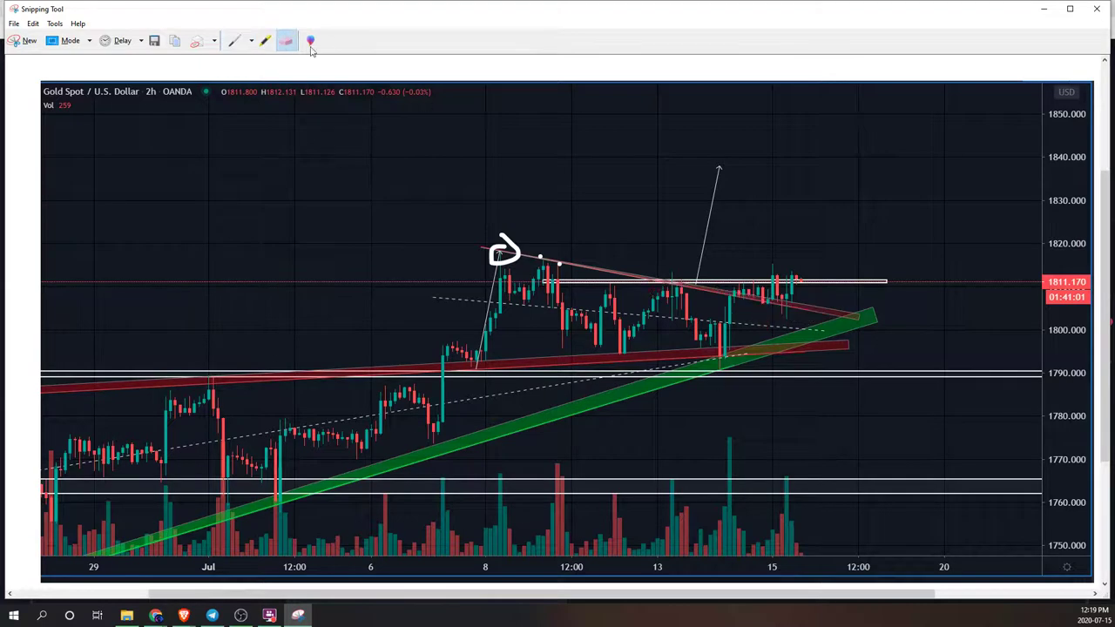
click(235, 41)
mouse_move(780, 305)
mouse_down()
mouse_move(804, 308)
mouse_move(802, 282)
mouse_up()
click(285, 40)
click(799, 306)
Step: Outline the small 14 to 15 July pattern and the triangle between the falling red line and rising support, and erase the strokes
click(233, 40)
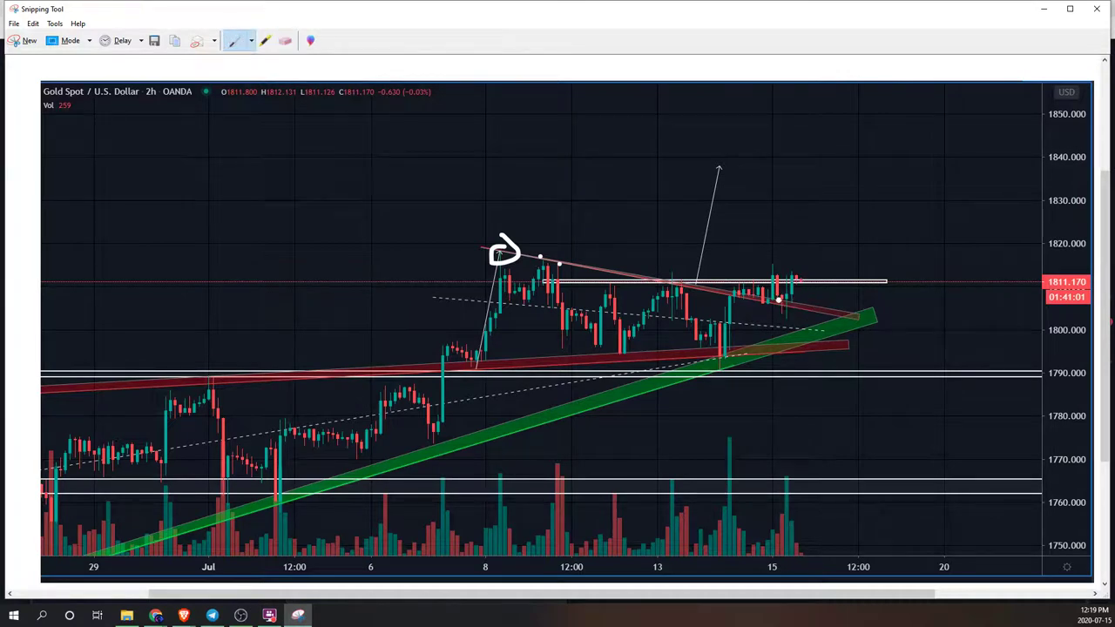
drag(727, 285, 817, 271)
drag(726, 287, 810, 309)
drag(478, 239, 803, 310)
mouse_move(433, 372)
mouse_down()
mouse_move(477, 366)
mouse_move(544, 277)
mouse_move(727, 346)
mouse_up()
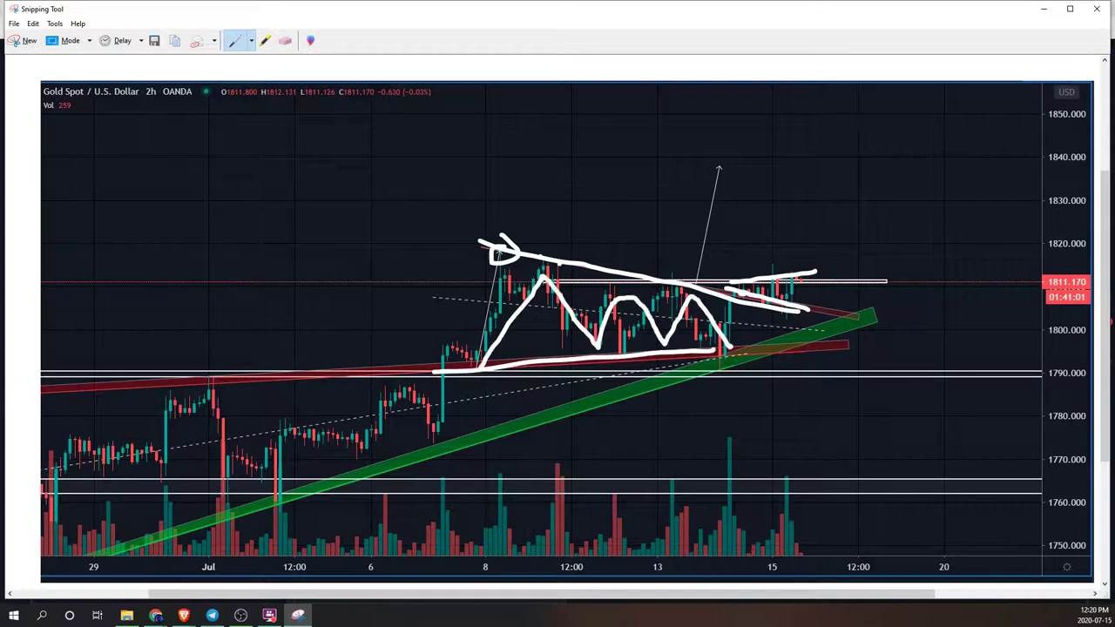
click(285, 41)
mouse_move(523, 251)
mouse_down()
mouse_move(510, 254)
mouse_move(575, 273)
mouse_up()
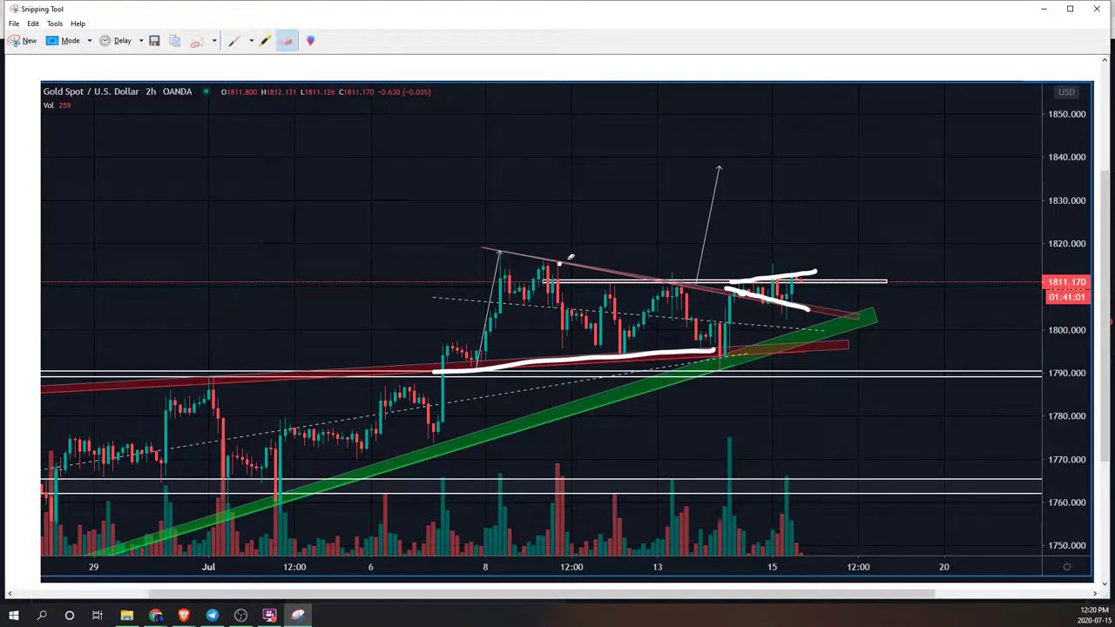
mouse_move(566, 312)
mouse_down()
mouse_move(856, 256)
mouse_move(740, 294)
mouse_up()
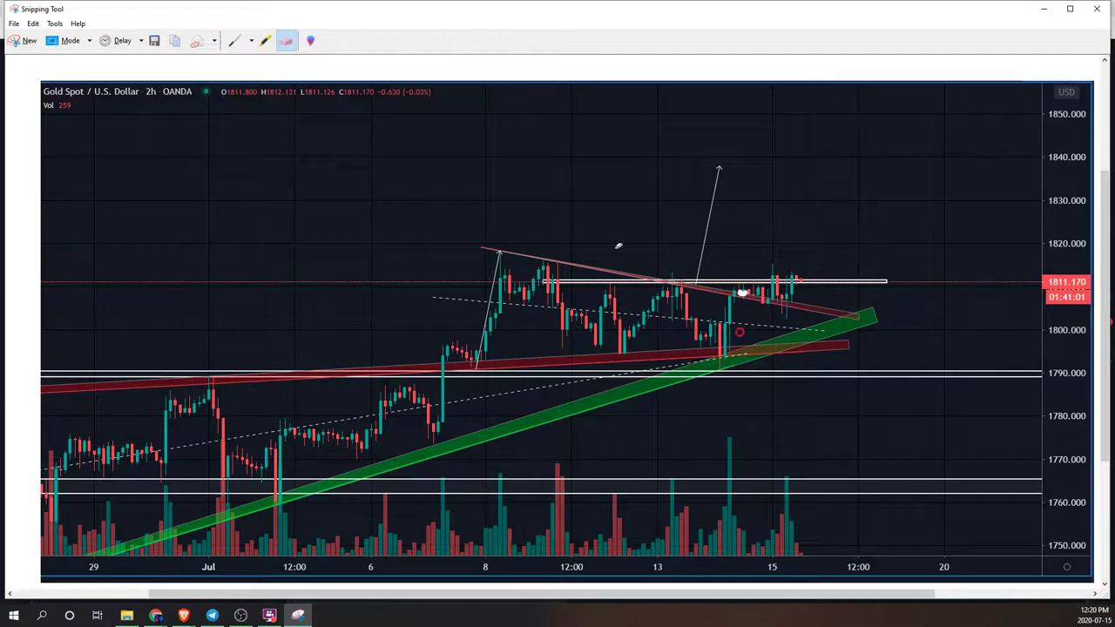
Step: Trace the narrowing triangle from about 8 to 14 July, box the candles just after it, and erase the strokes
click(235, 40)
drag(502, 244, 723, 321)
drag(443, 376, 719, 342)
mouse_move(725, 281)
mouse_down()
mouse_move(770, 301)
mouse_move(732, 279)
mouse_up()
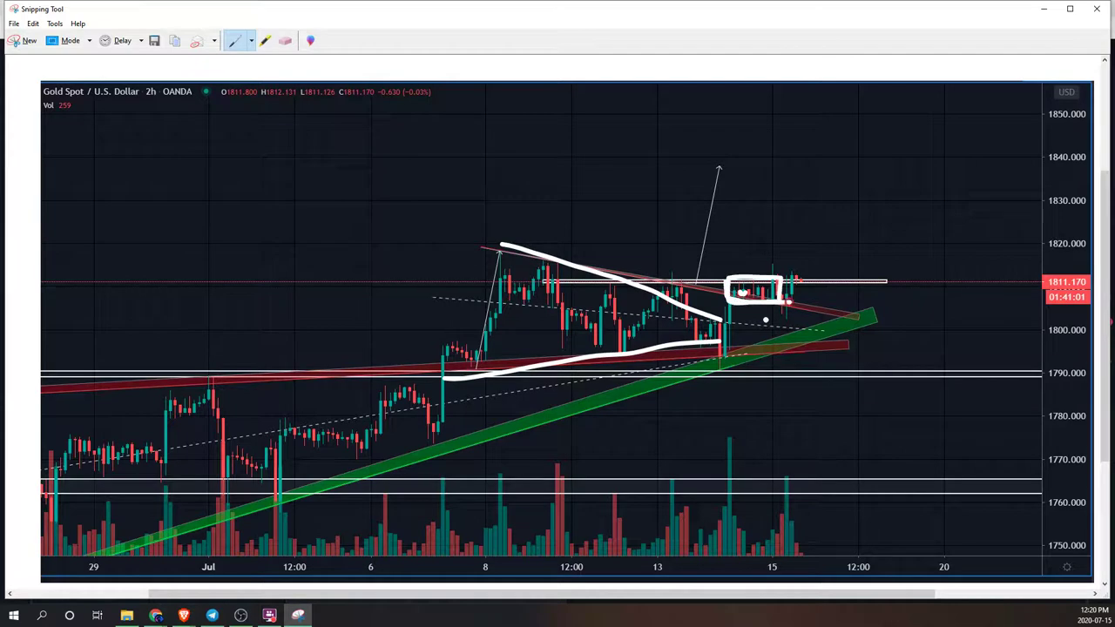
click(285, 40)
drag(766, 280, 660, 365)
Step: Sketch strokes above and below the candles from about 29 June to 1 July and erase them
click(234, 40)
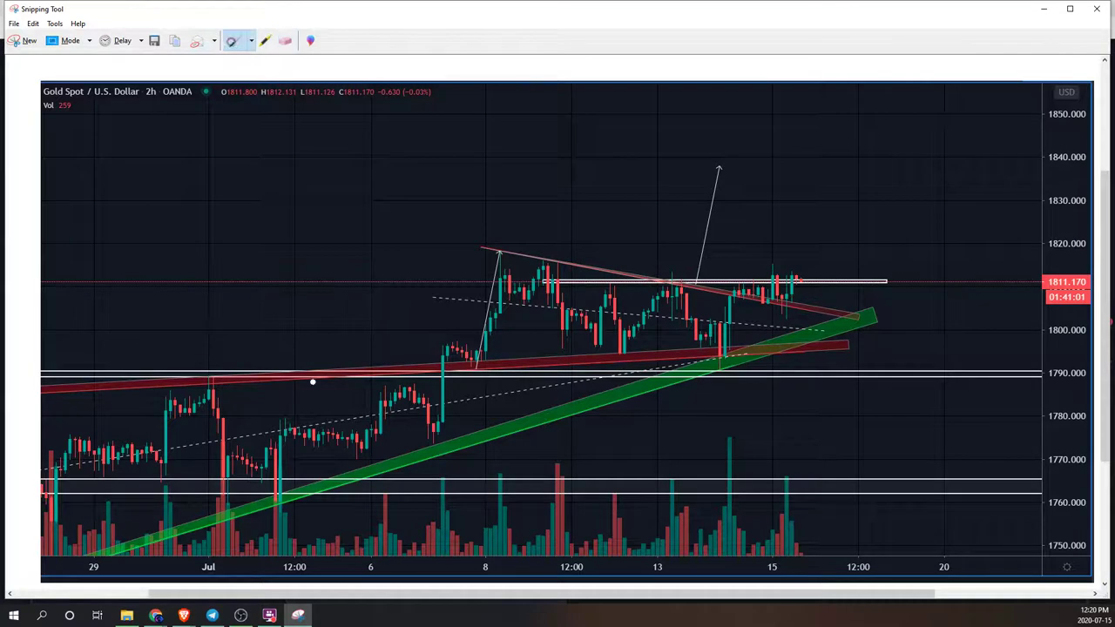
drag(71, 439, 179, 462)
mouse_move(70, 478)
mouse_down()
mouse_move(179, 461)
mouse_move(160, 427)
mouse_move(275, 466)
mouse_up()
mouse_move(213, 495)
mouse_down()
mouse_move(275, 466)
mouse_move(319, 424)
mouse_move(278, 428)
mouse_move(290, 458)
mouse_move(159, 478)
mouse_move(149, 490)
mouse_up()
click(285, 40)
click(307, 442)
Step: Sketch an example in the empty area above the late June to early July candles and erase it
click(234, 41)
mouse_move(87, 267)
mouse_down()
mouse_move(443, 174)
mouse_move(490, 185)
mouse_up()
drag(182, 189, 218, 258)
mouse_move(144, 270)
mouse_down()
mouse_move(216, 263)
mouse_move(299, 167)
mouse_move(257, 257)
mouse_move(362, 214)
mouse_move(281, 270)
mouse_move(165, 259)
mouse_move(174, 266)
mouse_up()
click(286, 41)
Step: Box the 15 July low, draw curved strokes up towards the falling red line, and trace the zone at about 1811
click(230, 36)
mouse_move(803, 329)
mouse_down()
mouse_move(826, 310)
mouse_move(861, 321)
mouse_up()
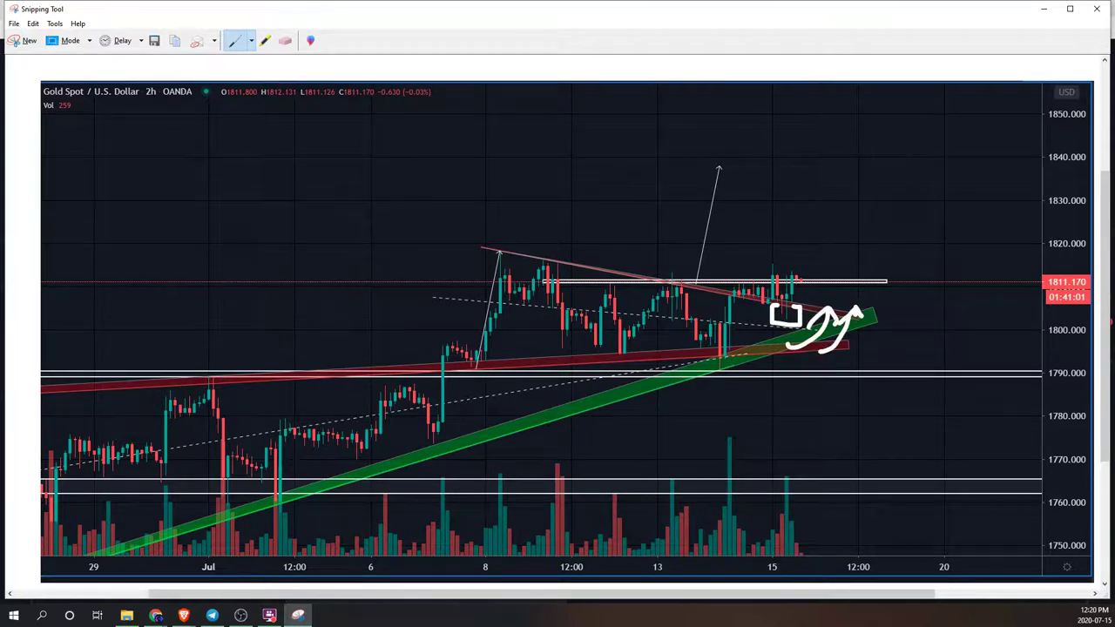
drag(546, 279, 872, 288)
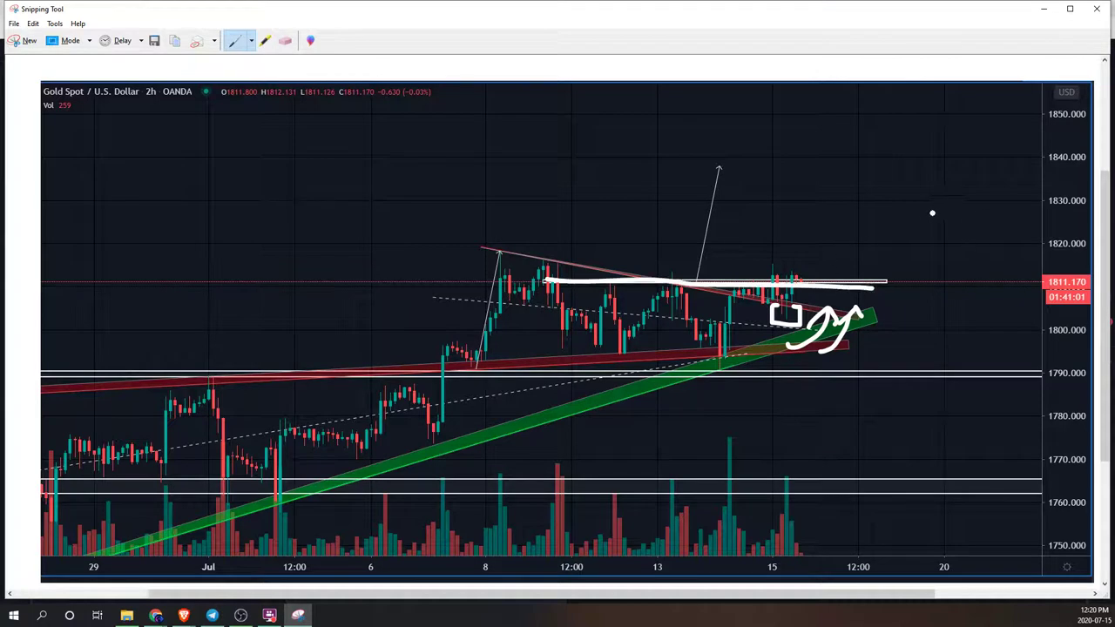
Step: Write "1. SE" in the empty area above the latest candles, add a level stroke just above the 15 July candles, and erase the stroke
drag(853, 124, 857, 150)
click(880, 155)
mouse_move(928, 122)
mouse_down()
mouse_move(911, 162)
mouse_move(958, 165)
mouse_move(986, 131)
mouse_up()
drag(953, 153, 982, 155)
drag(934, 175, 981, 173)
mouse_move(789, 259)
mouse_down()
mouse_move(848, 262)
mouse_move(808, 301)
mouse_up()
mouse_move(810, 244)
mouse_down()
mouse_move(850, 236)
mouse_move(819, 237)
mouse_up()
click(285, 40)
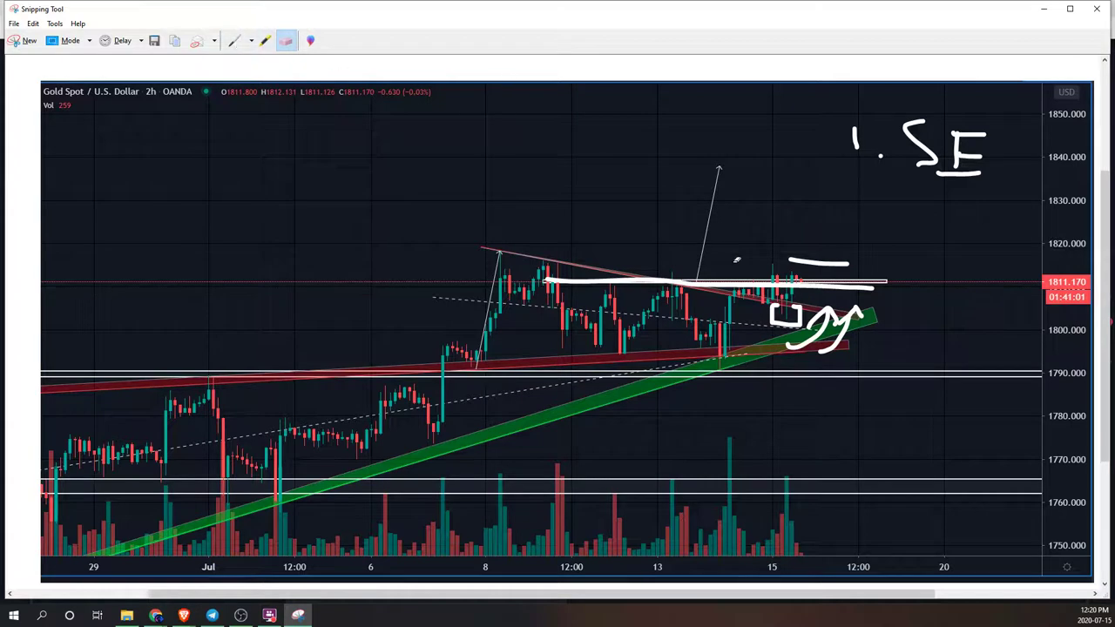
click(810, 260)
Step: Write a "2" below the first note and mark crosses, an arrow and short level lines just above the 1811 zone
click(233, 40)
mouse_move(856, 191)
mouse_down()
mouse_move(861, 207)
mouse_move(881, 201)
mouse_up()
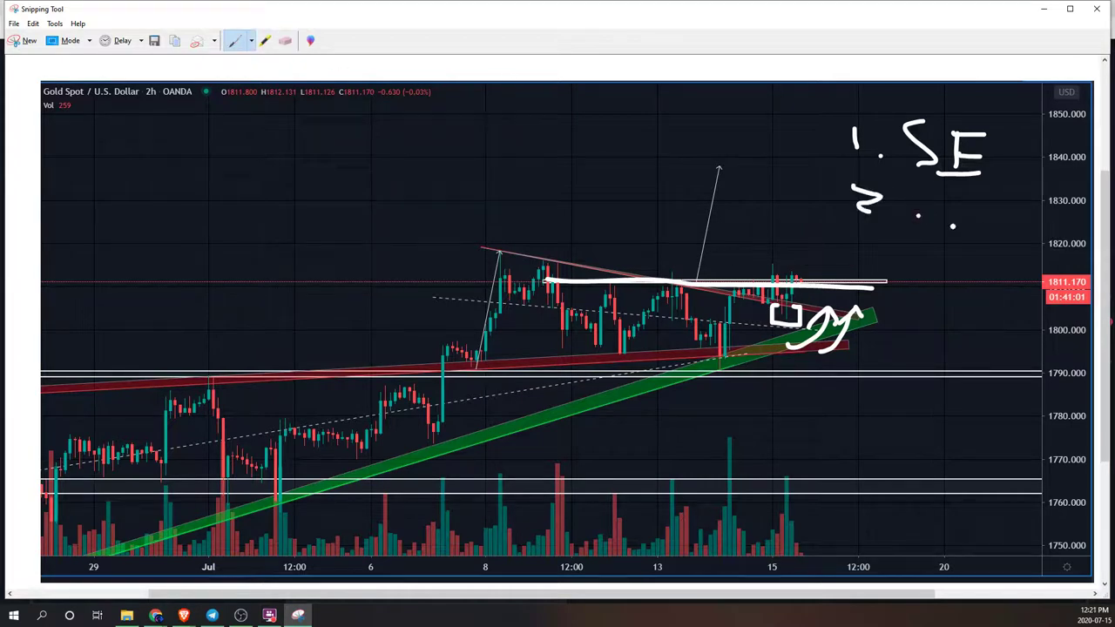
mouse_move(806, 241)
mouse_down()
mouse_move(822, 257)
mouse_move(808, 260)
mouse_move(851, 275)
mouse_move(834, 277)
mouse_up()
drag(906, 258, 897, 279)
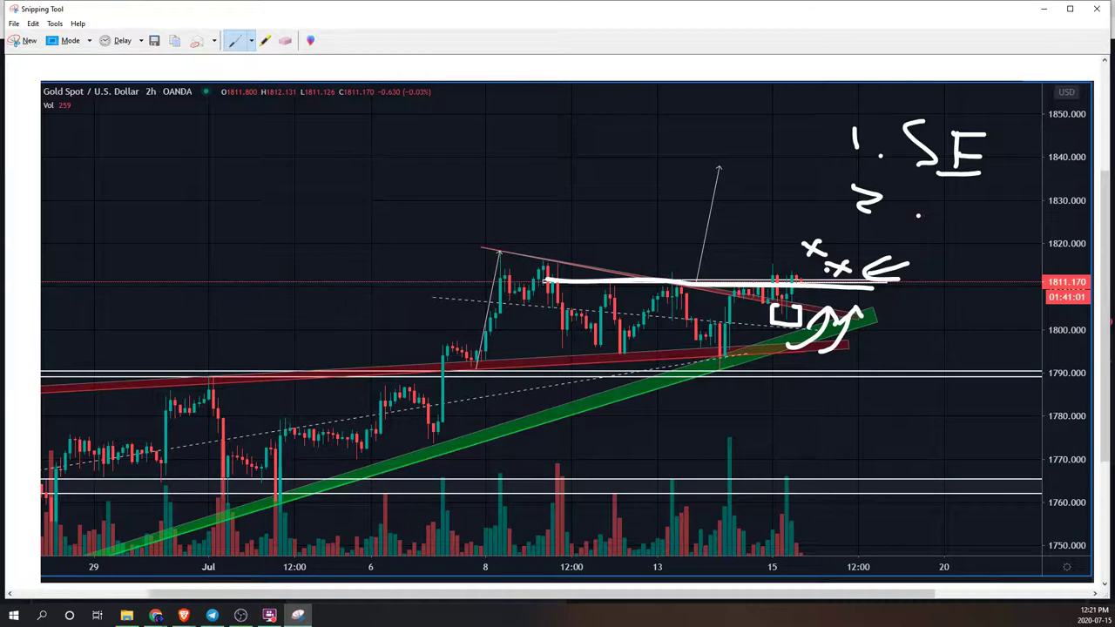
drag(819, 265, 863, 273)
mouse_move(794, 232)
mouse_down()
mouse_move(838, 234)
mouse_move(843, 246)
mouse_up()
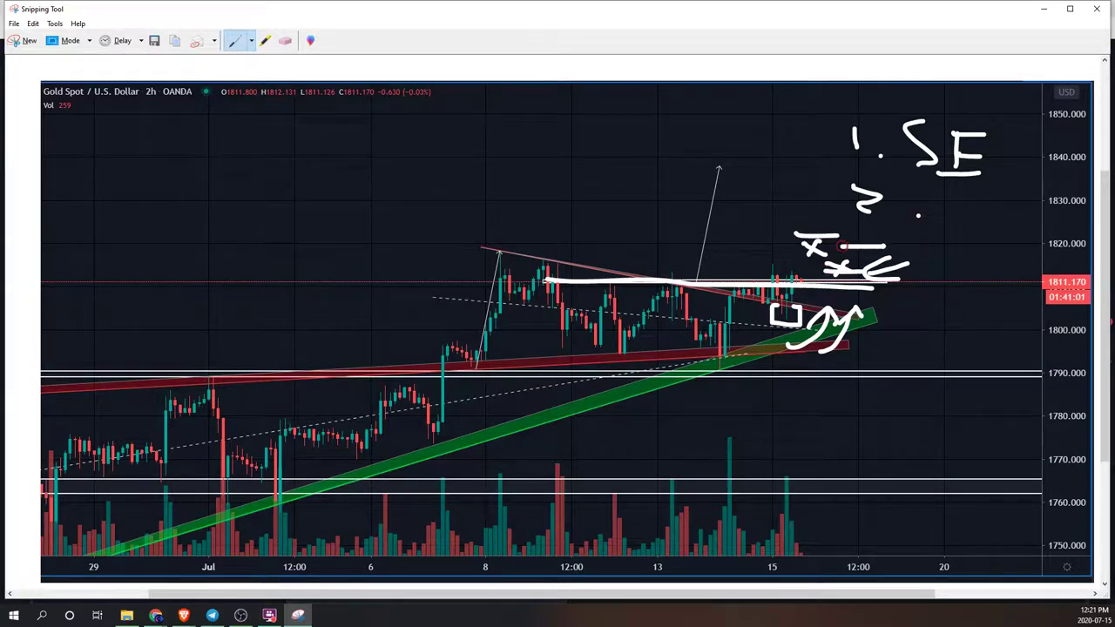
Step: Erase all the handwritten notes and strokes on and above the 1811 zone
click(285, 43)
mouse_move(862, 137)
mouse_down()
mouse_move(880, 157)
mouse_move(866, 200)
mouse_move(884, 266)
mouse_move(811, 252)
mouse_move(850, 311)
mouse_move(843, 320)
mouse_move(891, 283)
mouse_up()
mouse_move(906, 127)
mouse_down()
mouse_move(984, 152)
mouse_move(965, 180)
mouse_up()
Step: Write "CPI" with an upward arrow in the empty area above the early July candles, redraw the C, and underline the note twice
click(232, 41)
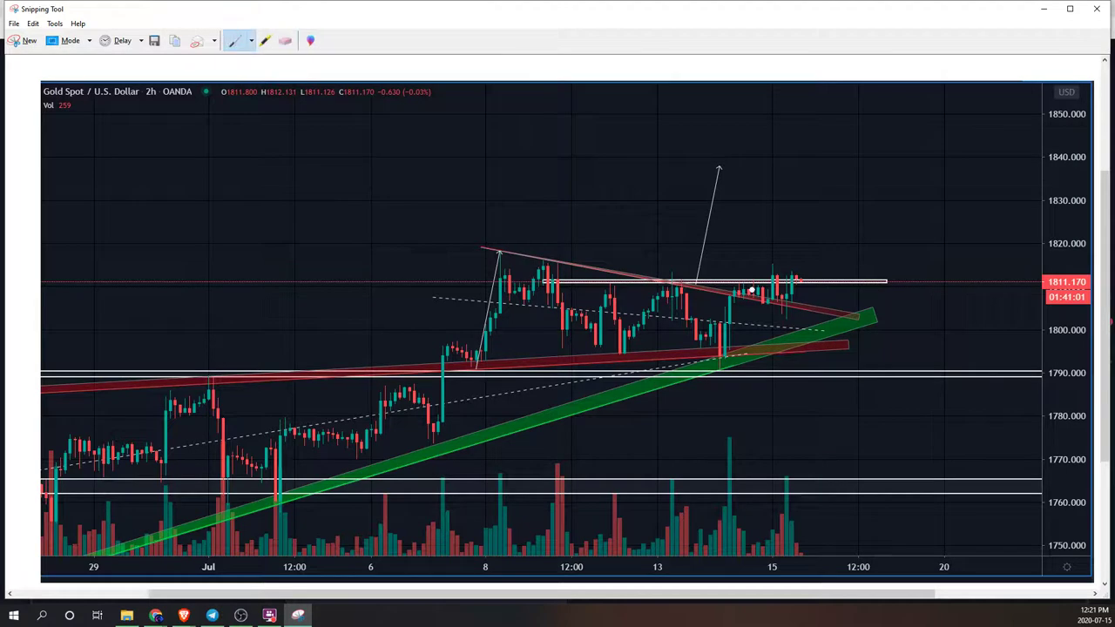
mouse_move(347, 179)
mouse_down()
mouse_move(343, 228)
mouse_move(347, 152)
mouse_move(369, 174)
mouse_up()
mouse_move(167, 166)
mouse_down()
mouse_move(136, 175)
mouse_move(171, 169)
mouse_move(174, 193)
mouse_move(266, 168)
mouse_up()
mouse_move(249, 171)
mouse_down()
mouse_move(248, 218)
mouse_move(288, 225)
mouse_up()
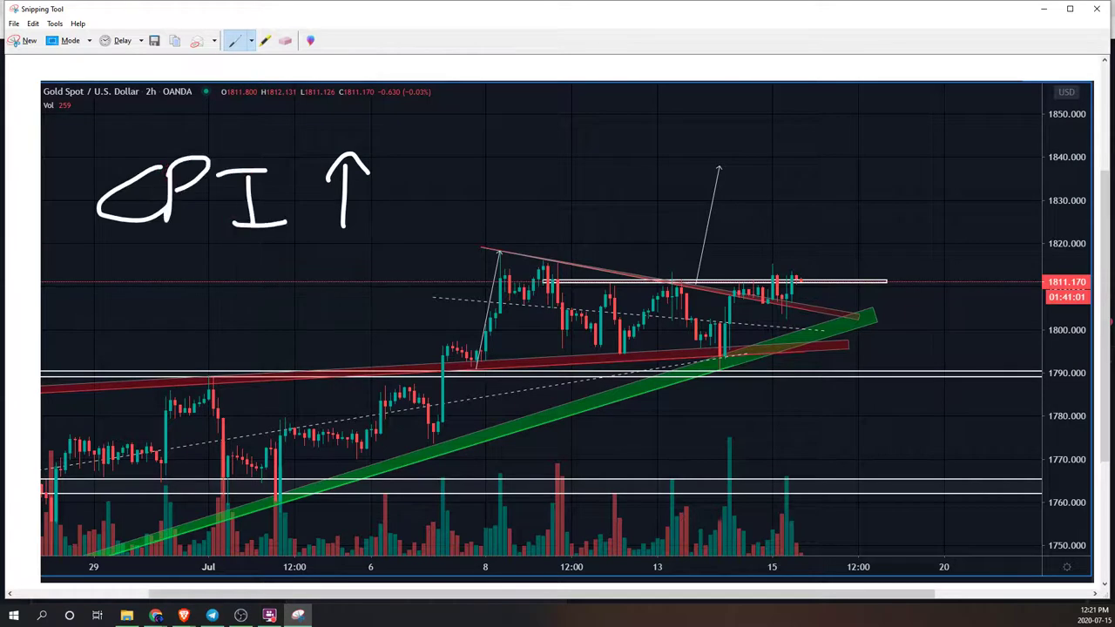
click(285, 41)
mouse_move(112, 188)
mouse_down()
mouse_move(128, 202)
mouse_move(123, 224)
mouse_up()
click(232, 41)
drag(54, 245, 312, 250)
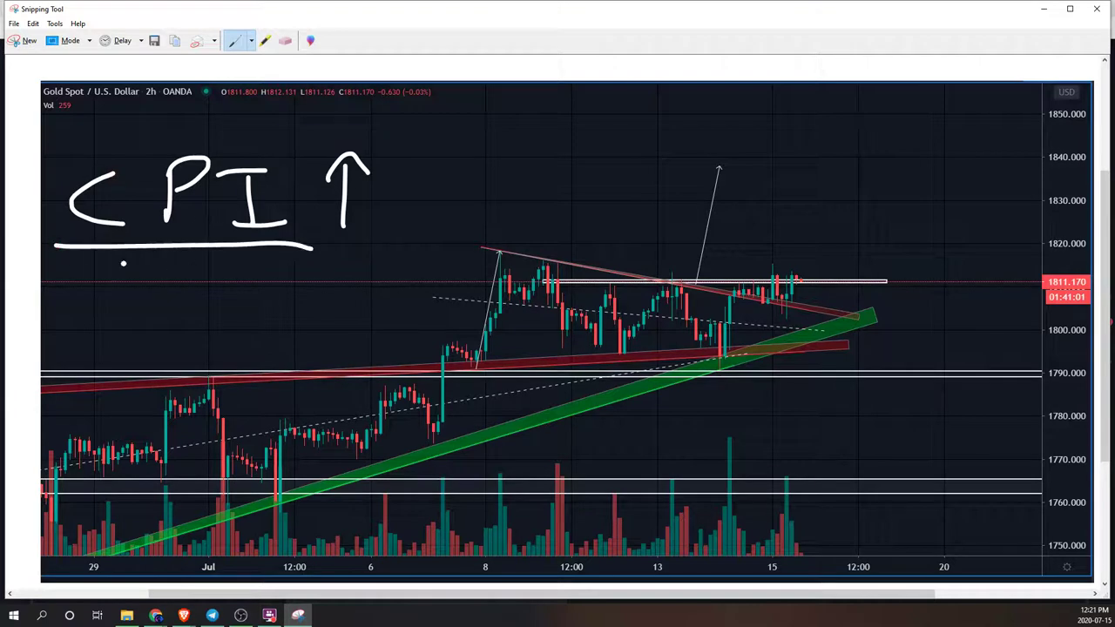
drag(84, 262, 331, 268)
Step: Add strokes beside the upward arrow and erase them together with the CPI note
mouse_move(451, 157)
mouse_down()
mouse_move(446, 172)
mouse_move(461, 175)
mouse_up()
mouse_move(490, 168)
mouse_down()
mouse_move(438, 212)
mouse_move(479, 209)
mouse_up()
click(285, 40)
mouse_move(87, 166)
mouse_down()
mouse_move(117, 294)
mouse_move(242, 175)
mouse_move(298, 225)
mouse_move(353, 180)
mouse_move(438, 168)
mouse_move(488, 225)
mouse_up()
Step: Draw a dollar sign with two underlines above the early July candles, add strokes beside it, and erase everything
click(235, 40)
drag(300, 139, 193, 178)
mouse_move(254, 120)
mouse_down()
mouse_move(228, 216)
mouse_move(260, 211)
mouse_up()
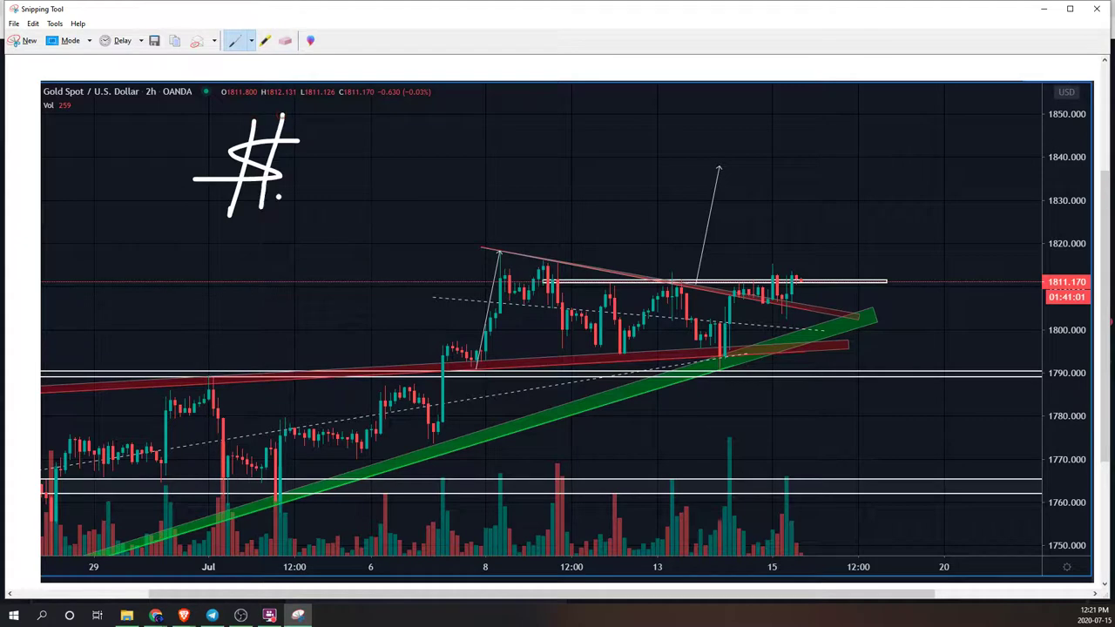
drag(176, 219, 298, 217)
drag(174, 237, 305, 228)
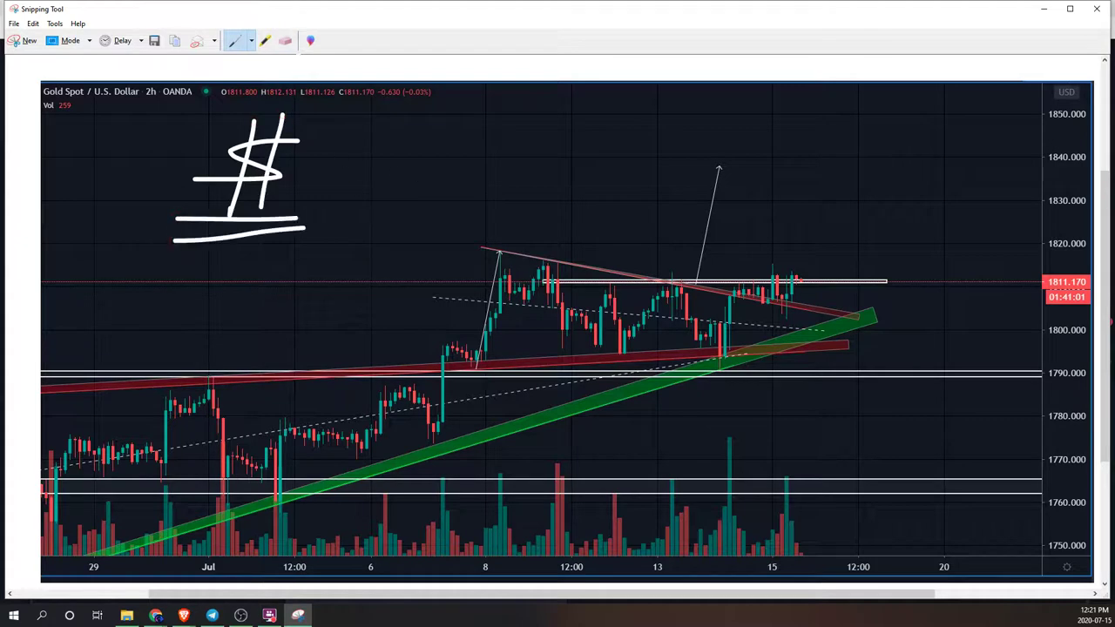
drag(302, 154, 440, 152)
drag(402, 137, 428, 162)
mouse_move(502, 155)
mouse_down()
mouse_move(498, 180)
mouse_move(515, 146)
mouse_move(497, 137)
mouse_move(261, 192)
mouse_move(224, 279)
mouse_up()
click(285, 40)
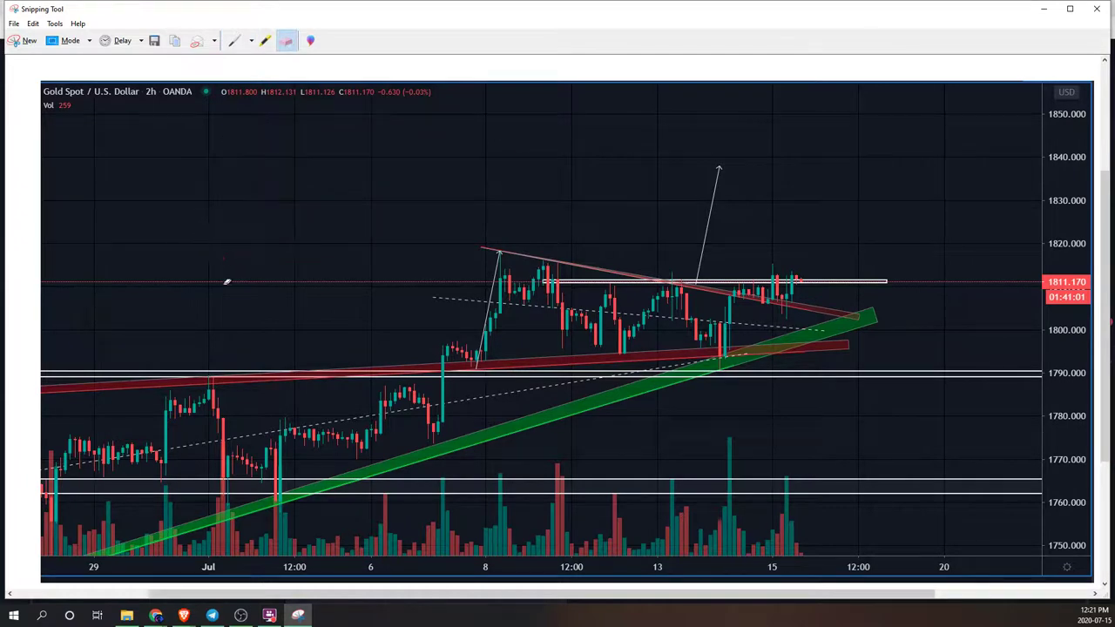
Step: Sketch an arrow rising past the 1811 zone to about 1824 and a stroke falling back to the zone, and erase them
click(235, 40)
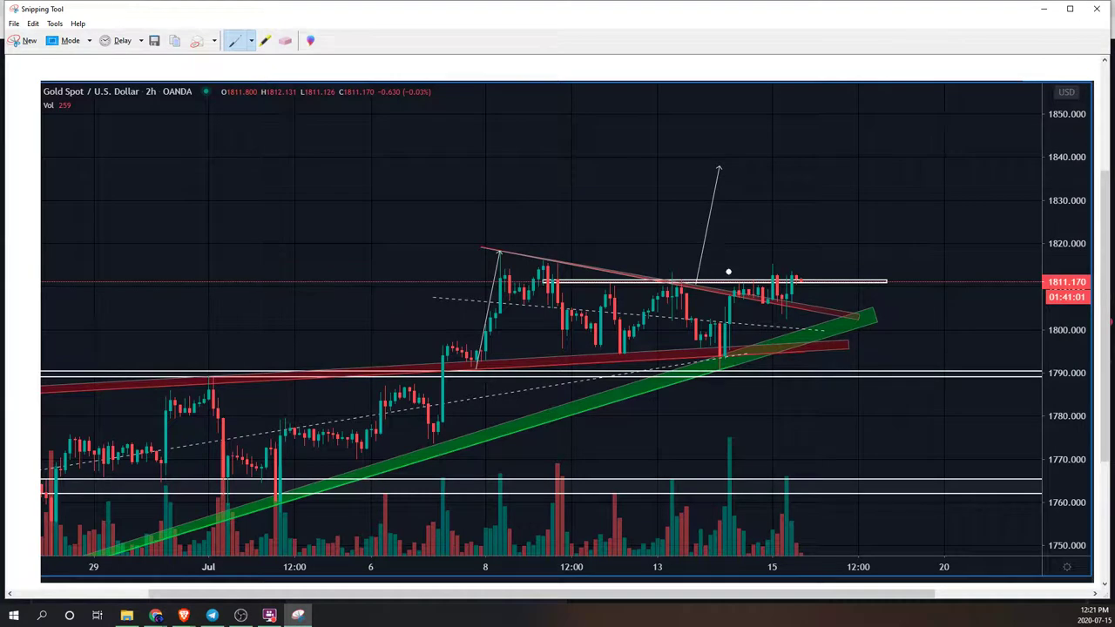
mouse_move(819, 338)
mouse_down()
mouse_move(858, 231)
mouse_move(881, 279)
mouse_up()
drag(869, 228, 885, 280)
click(287, 40)
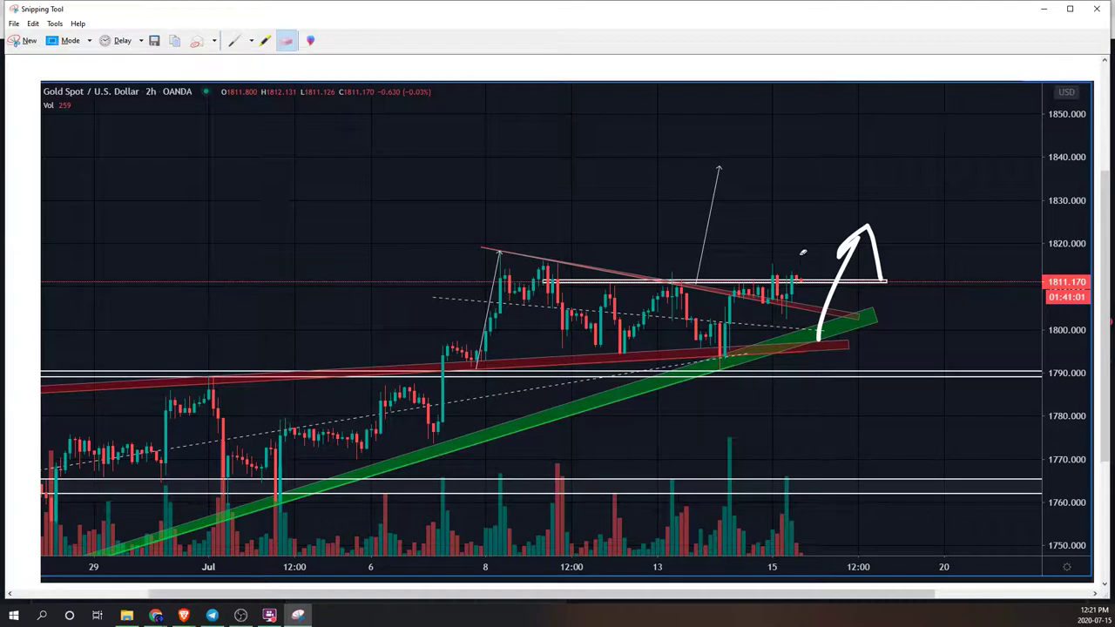
drag(845, 213, 858, 283)
Step: Mark a cross above the 15 July candles and a small stroke above the 1811 zone, and return to the gold chart in TradingView
click(234, 40)
mouse_move(807, 242)
mouse_down()
mouse_move(832, 259)
mouse_move(804, 263)
mouse_up()
drag(871, 261, 868, 272)
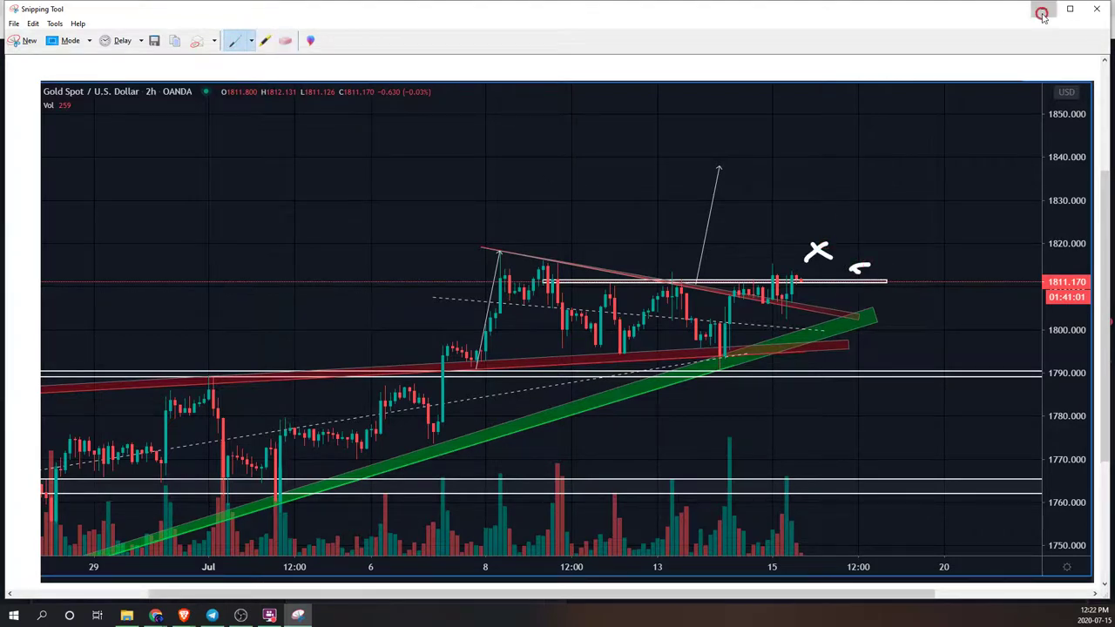
click(1044, 11)
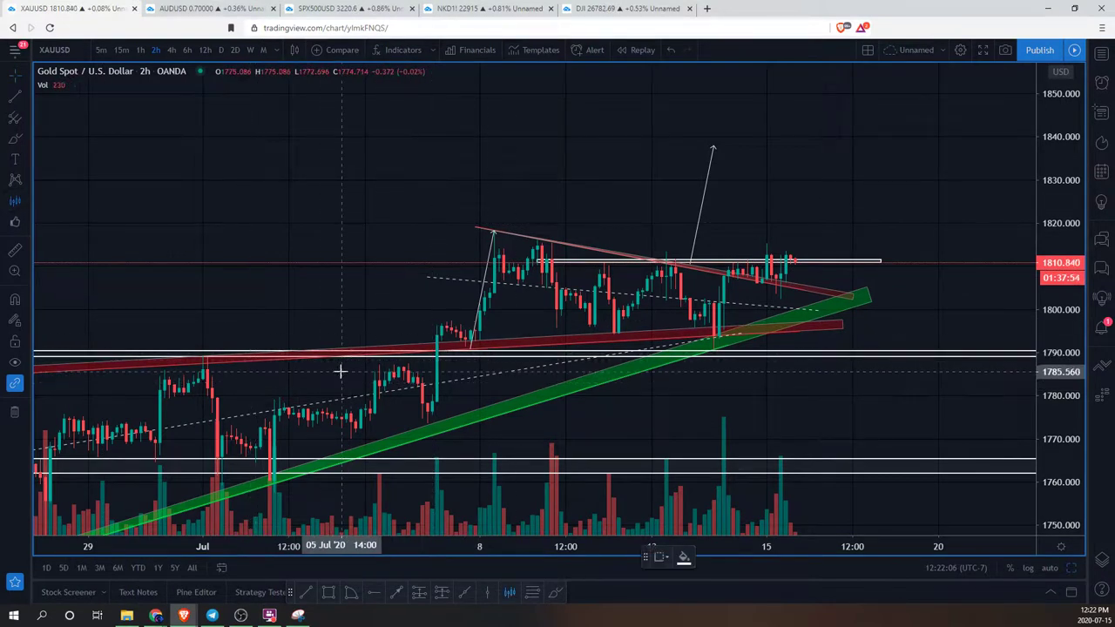
Step: Place a bars pattern of earlier gold candles over the price from about 14 to 15 July, adjust its position, and remove it
scroll(331, 368, down, 3)
mouse_move(353, 357)
mouse_down()
mouse_move(316, 354)
mouse_move(914, 250)
mouse_move(901, 261)
mouse_move(869, 255)
mouse_move(902, 243)
mouse_move(869, 252)
mouse_move(897, 230)
mouse_move(871, 239)
mouse_move(880, 244)
mouse_up()
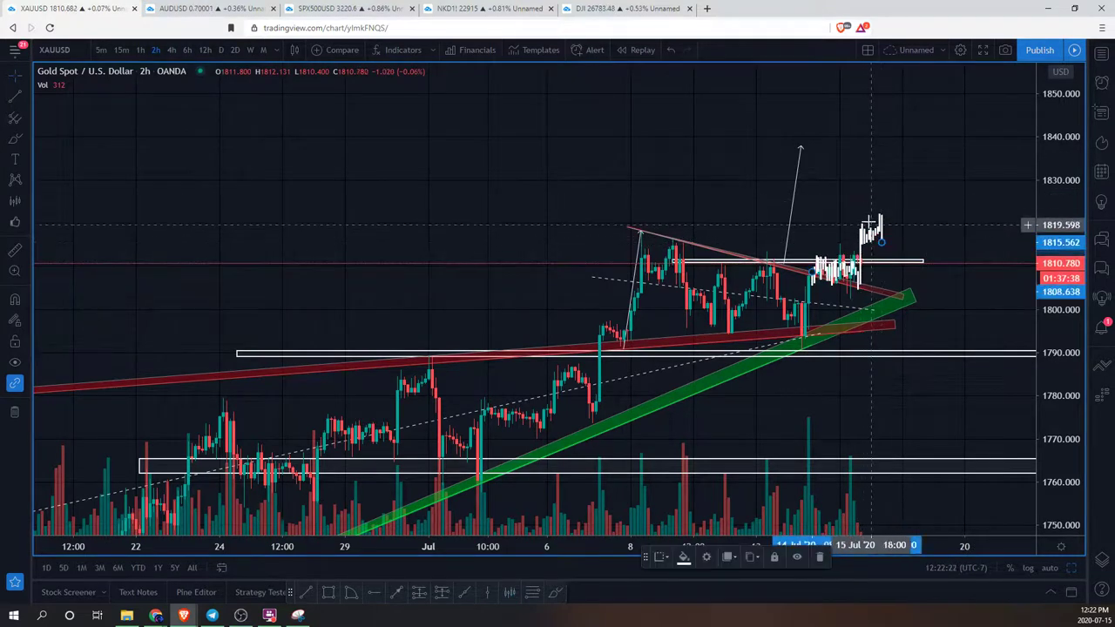
click(843, 201)
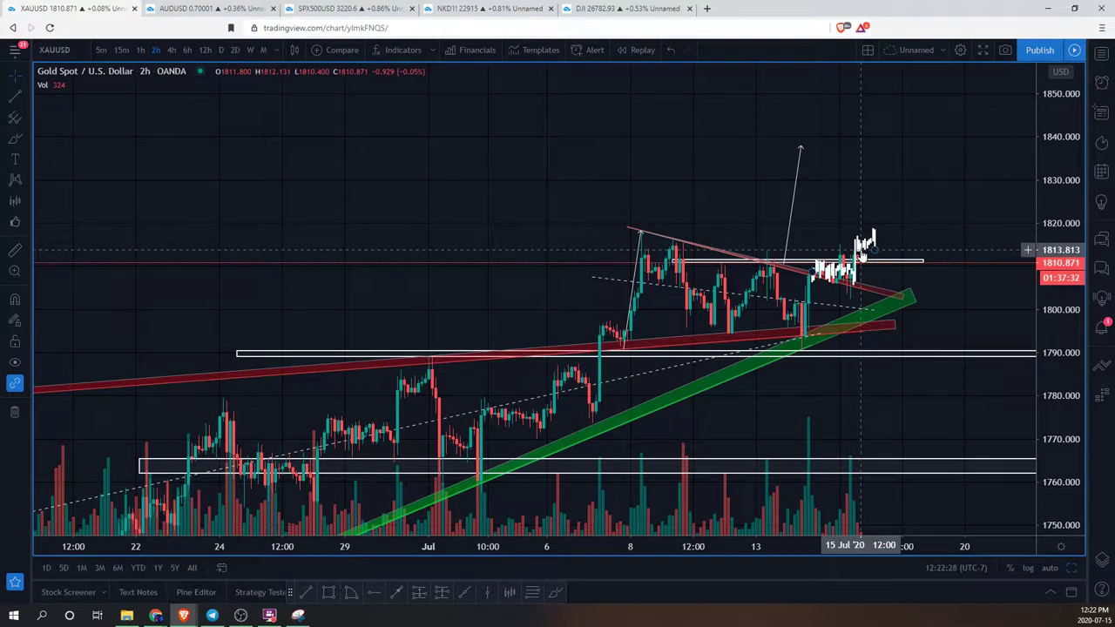
click(872, 235)
drag(441, 217, 415, 160)
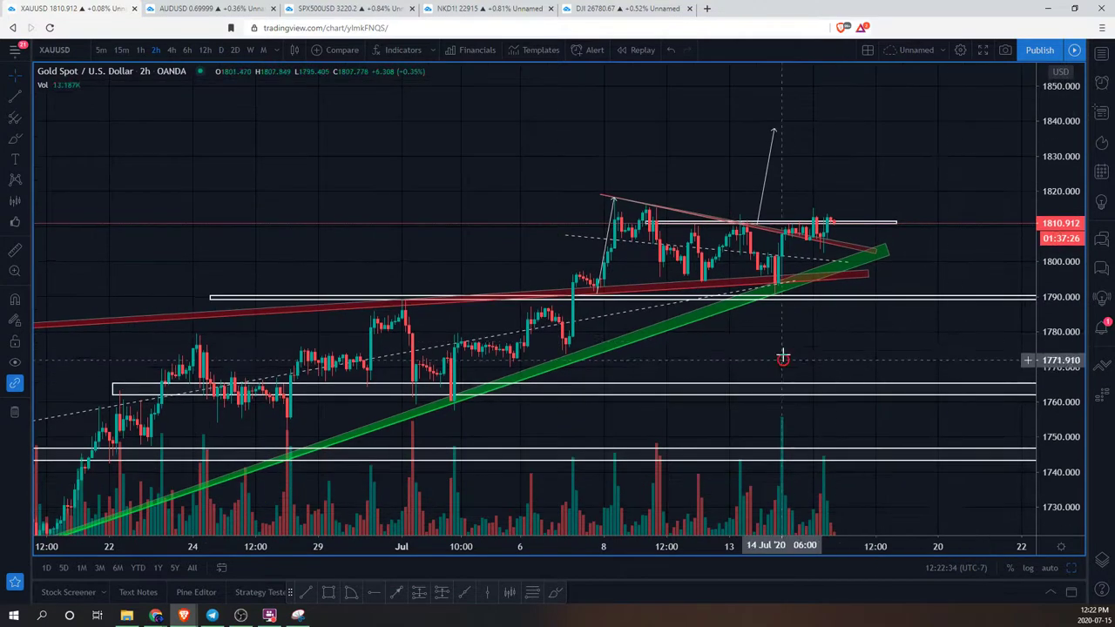
Step: Project the gold candles from mid to late June as a bars pattern rising from the 1811 zone to about 1835, and remove it
scroll(678, 371, down, 3)
drag(575, 371, 575, 334)
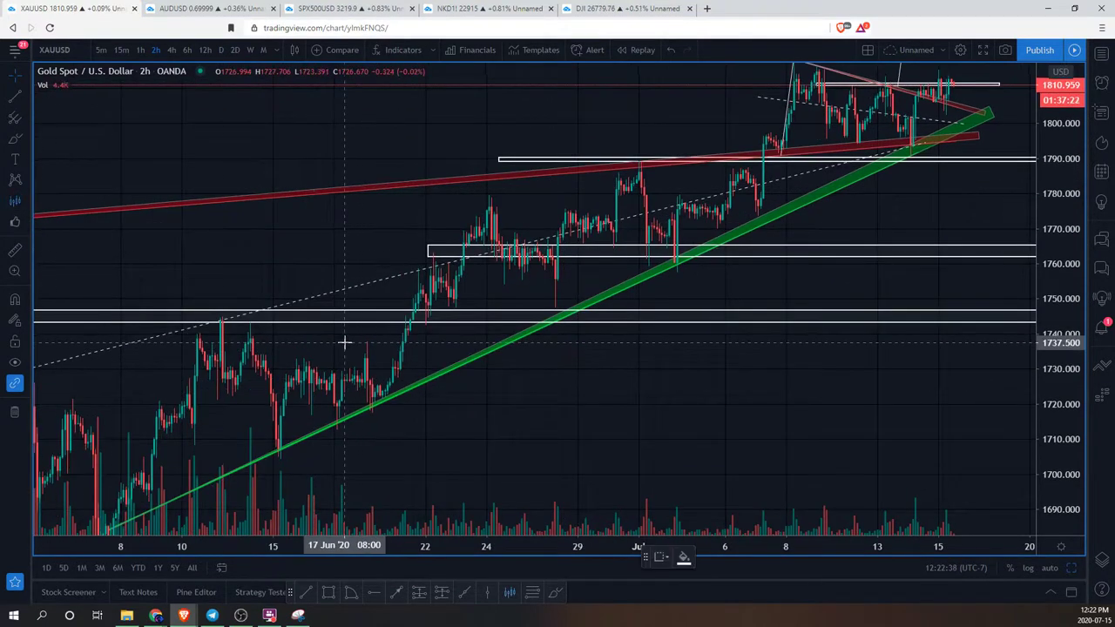
mouse_move(363, 337)
mouse_down()
mouse_move(420, 312)
mouse_move(940, 229)
mouse_move(740, 294)
mouse_move(879, 131)
mouse_move(747, 119)
mouse_move(806, 157)
mouse_move(839, 148)
mouse_move(850, 179)
mouse_up()
drag(766, 160, 769, 186)
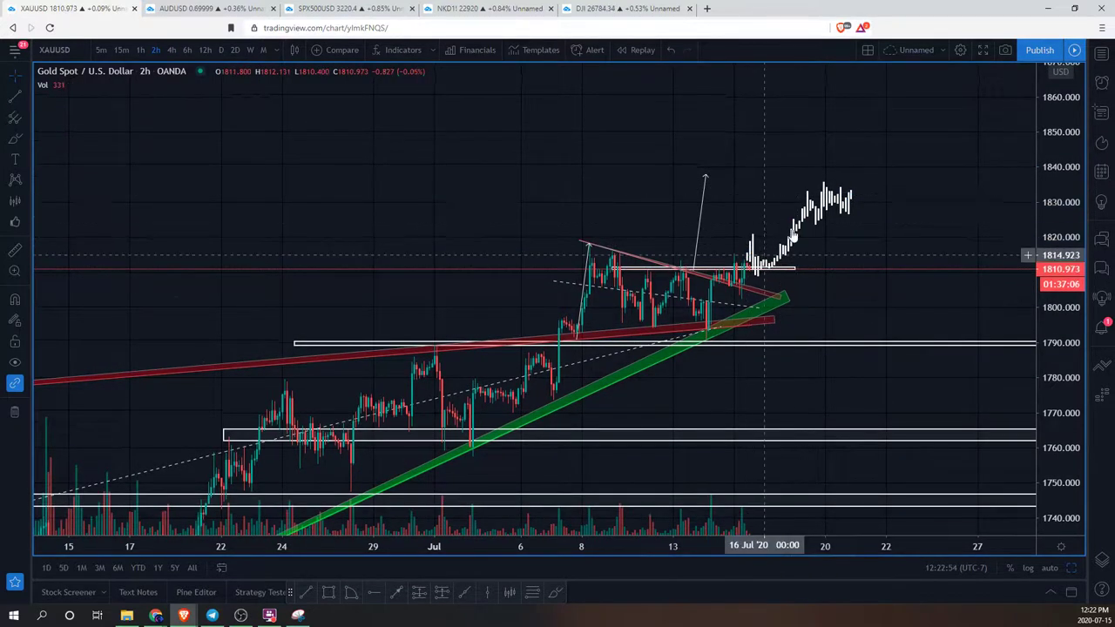
drag(763, 255, 784, 258)
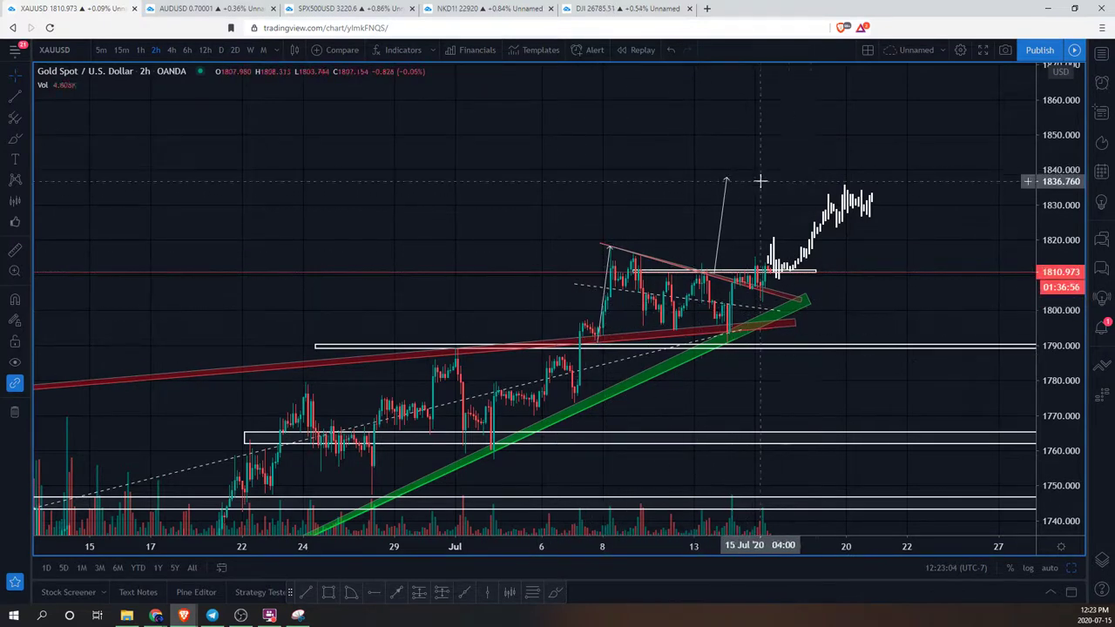
key(Escape)
Step: Restore the four-chart layout from the enlarged gold chart and bring gold's latest candles and triangle into view
drag(816, 187, 971, 217)
scroll(970, 165, up, 3)
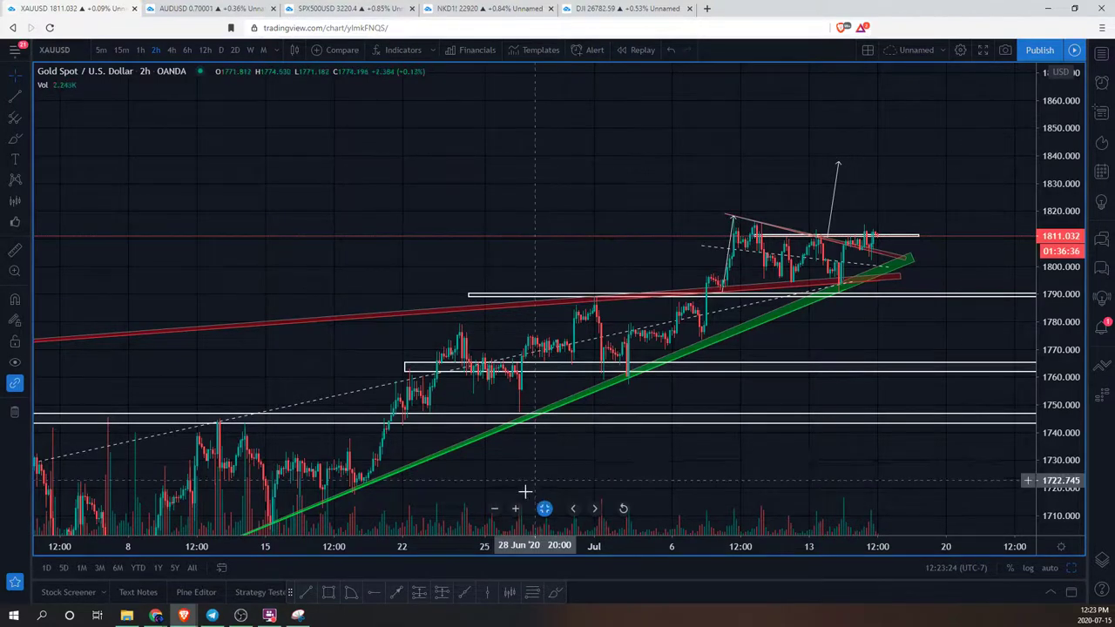
click(545, 509)
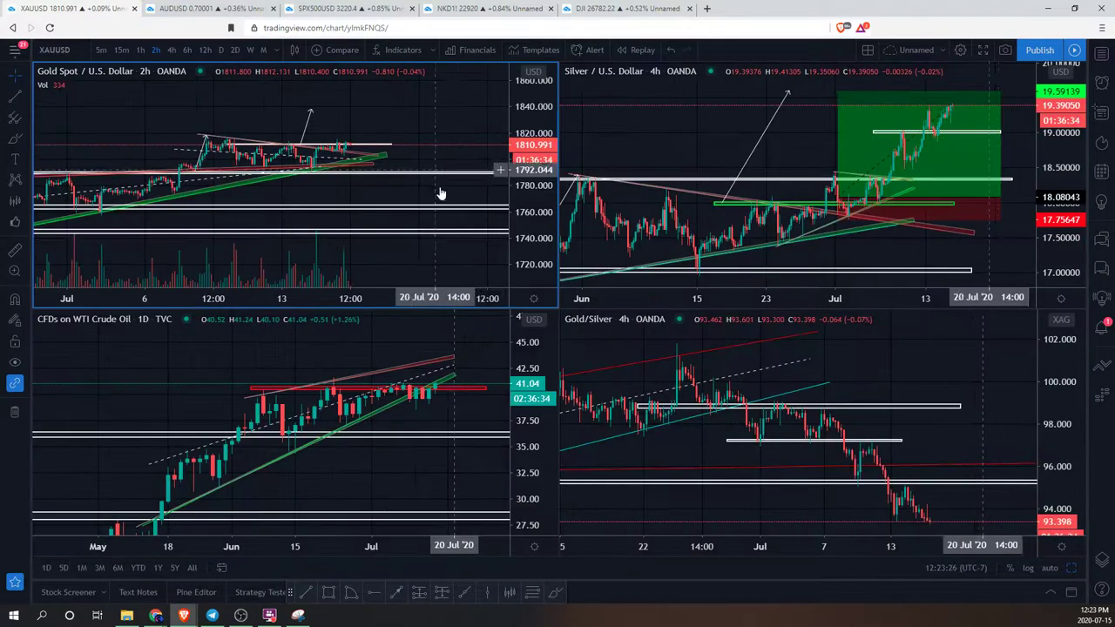
drag(115, 126, 211, 125)
drag(462, 119, 438, 130)
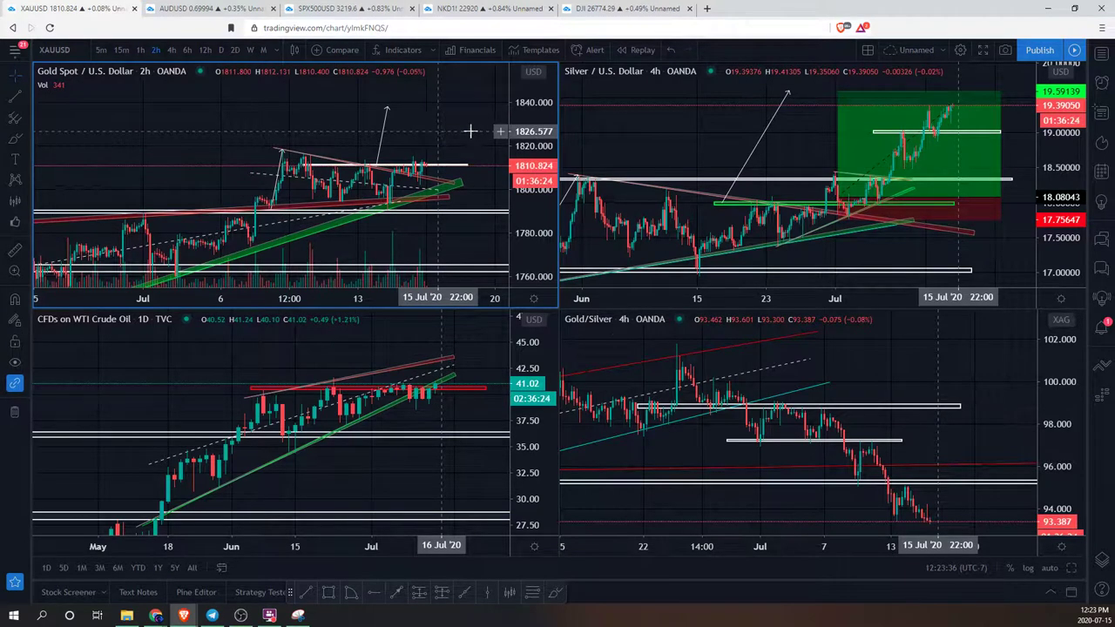
Step: Enlarge the silver chart, examine its July rally inside the long position, and return to the four-chart layout
click(772, 154)
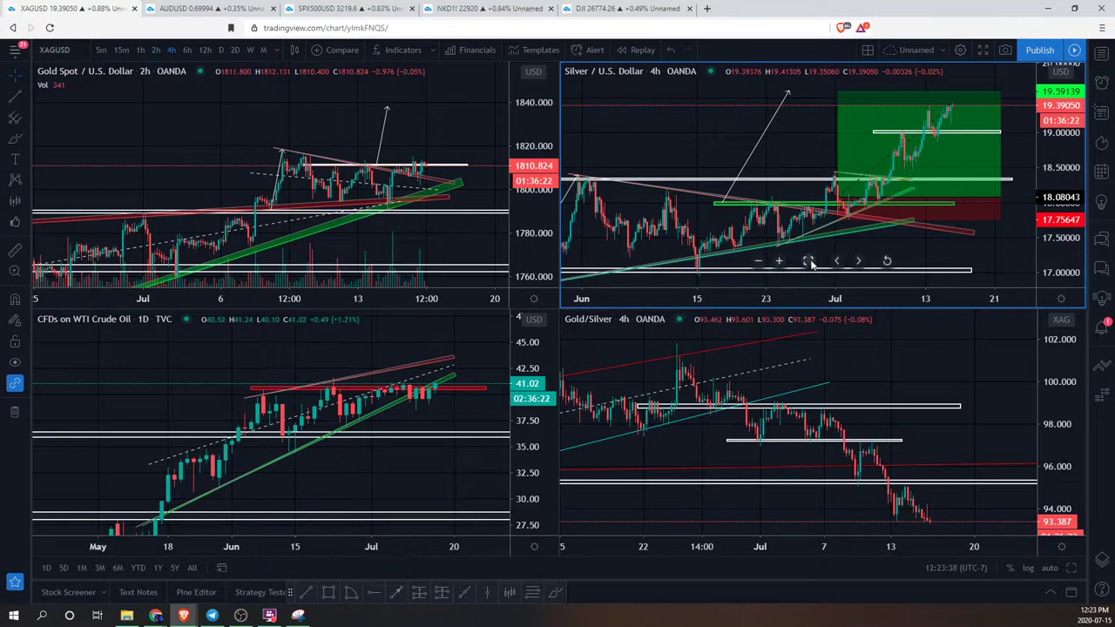
click(808, 261)
scroll(697, 287, up, 3)
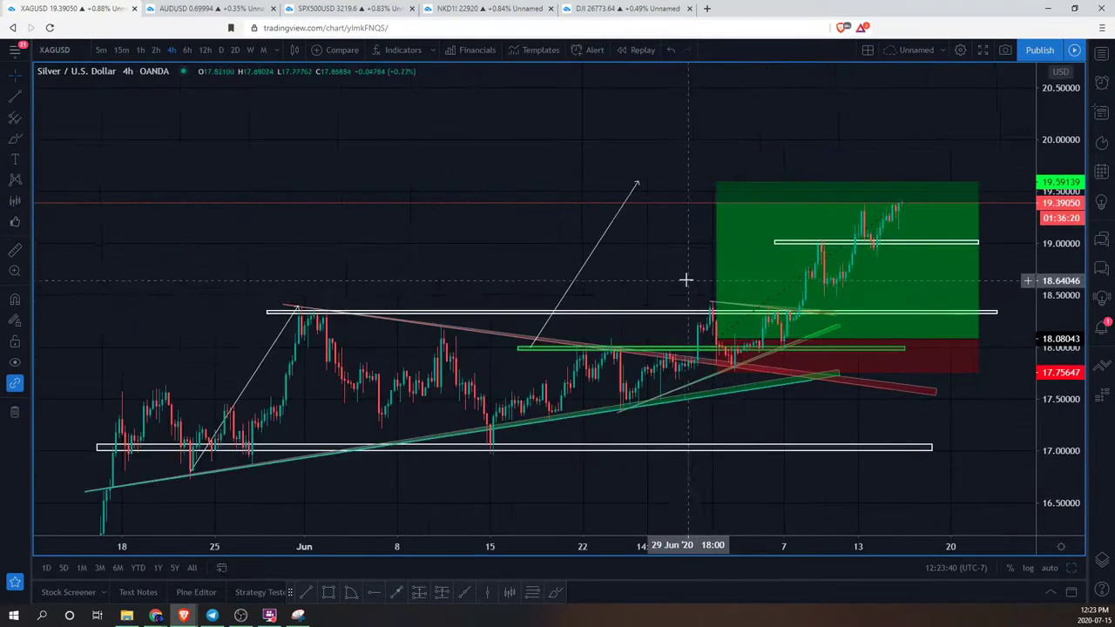
drag(687, 280, 624, 225)
scroll(752, 294, down, 4)
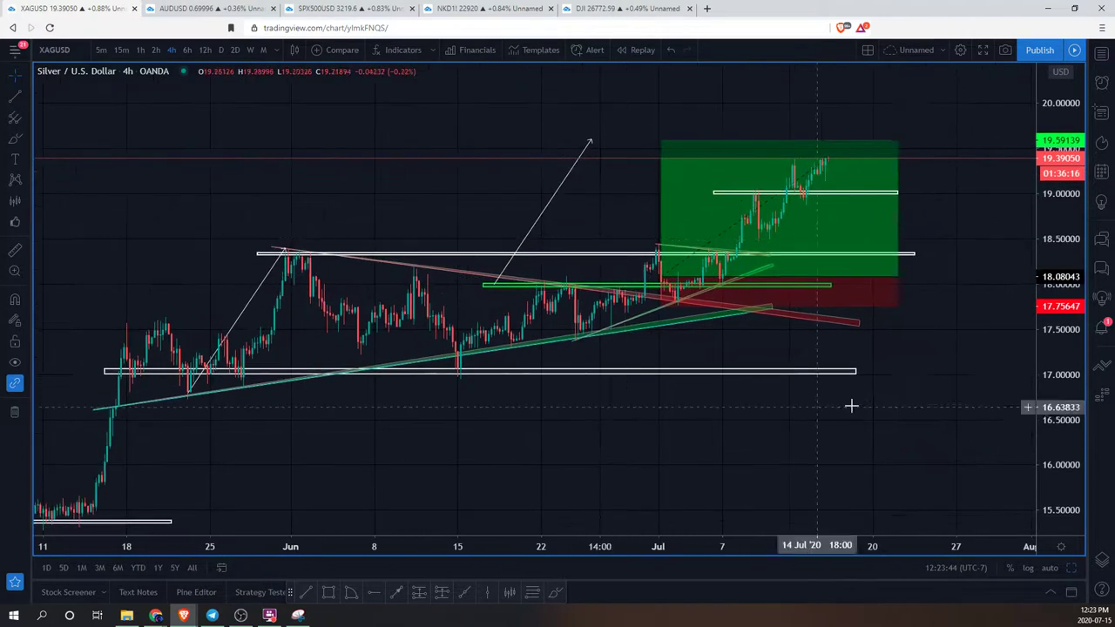
drag(958, 250, 978, 266)
drag(1073, 243, 966, 226)
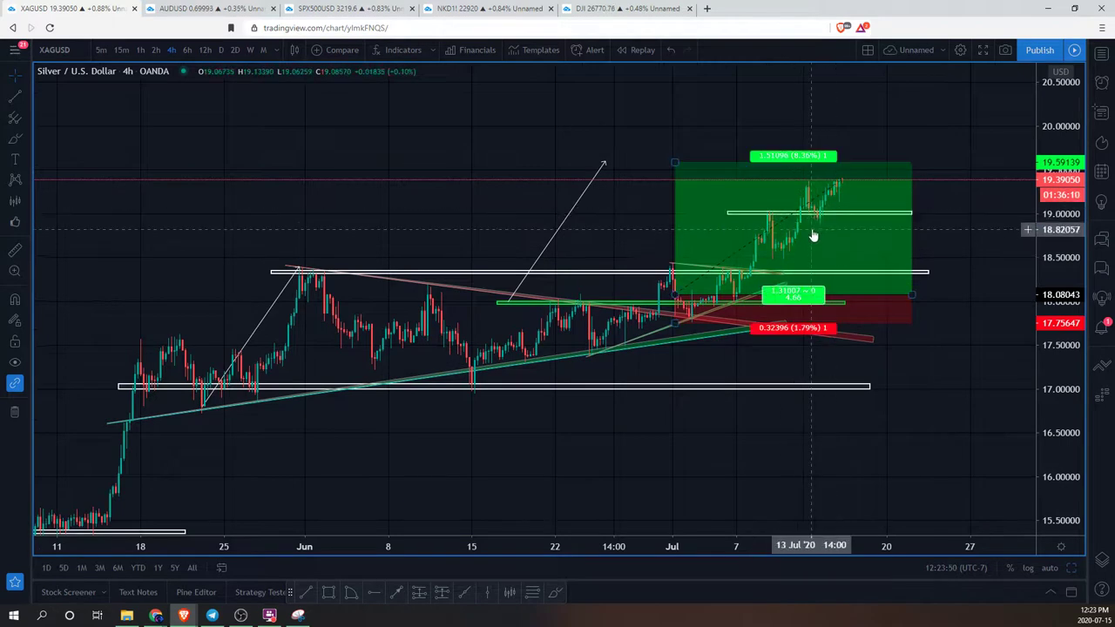
drag(973, 217, 987, 246)
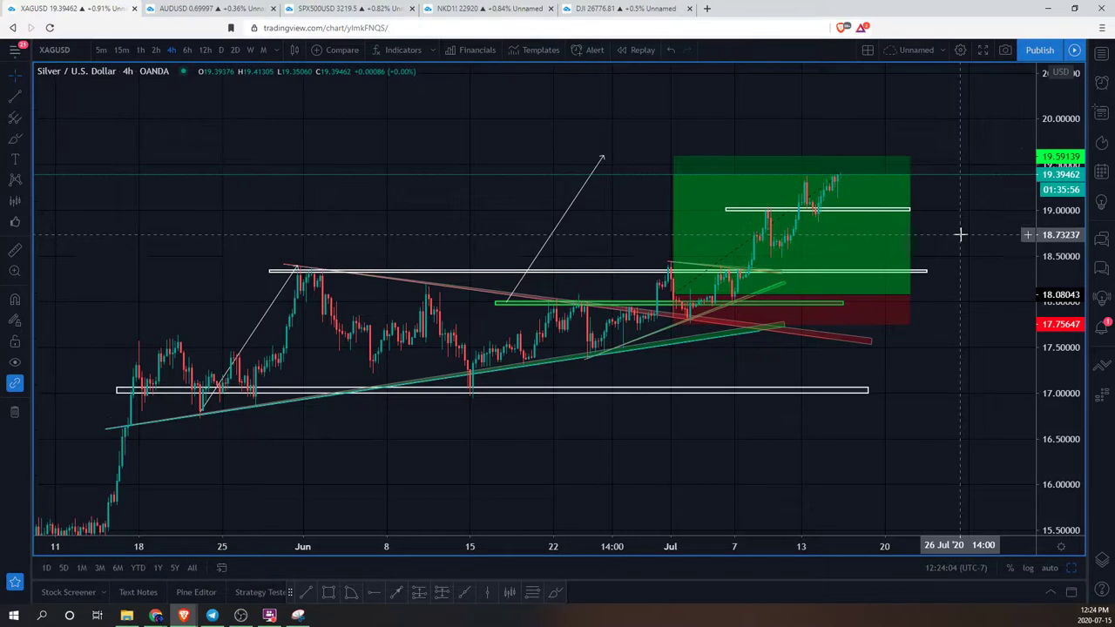
key(alt+Return)
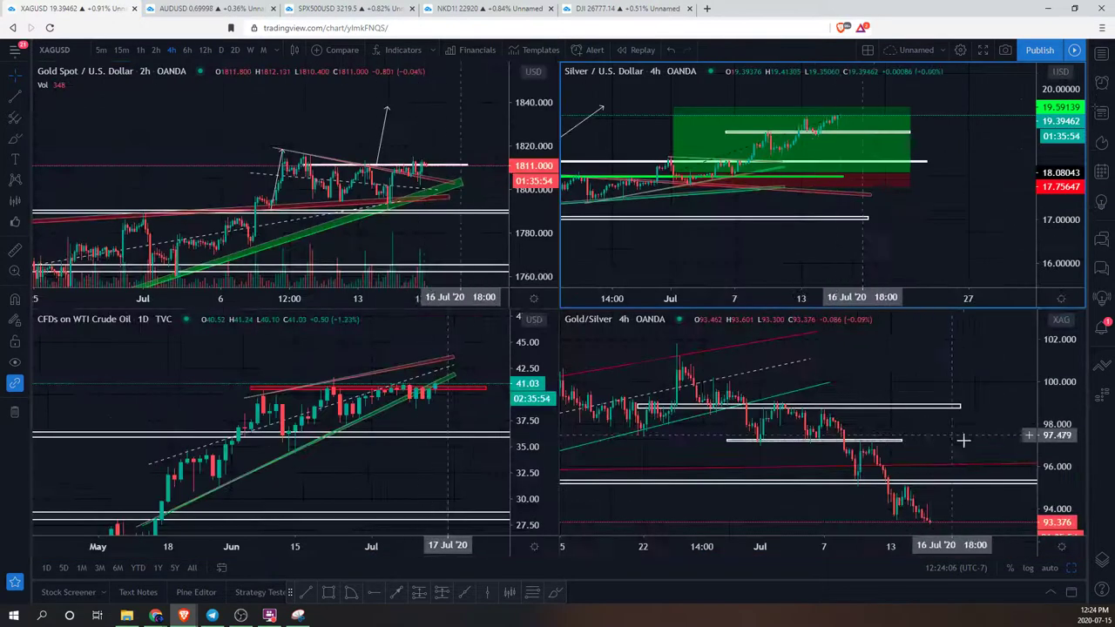
Step: Compare the recent price moves in the gold/silver ratio, silver and gold charts
click(988, 381)
scroll(978, 354, down, 2)
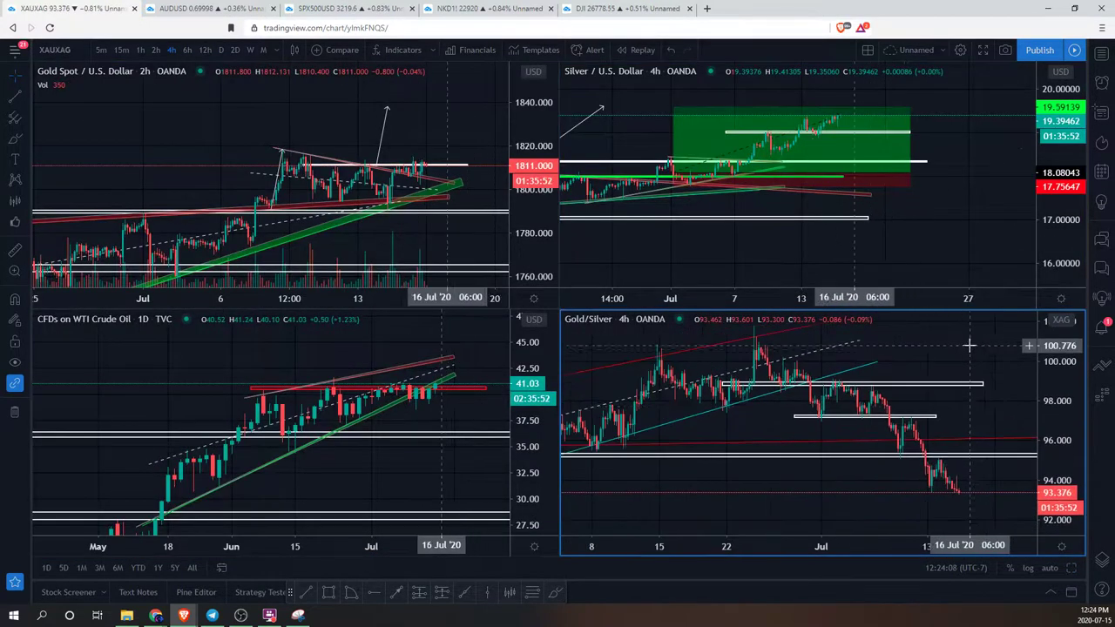
scroll(993, 384, down, 2)
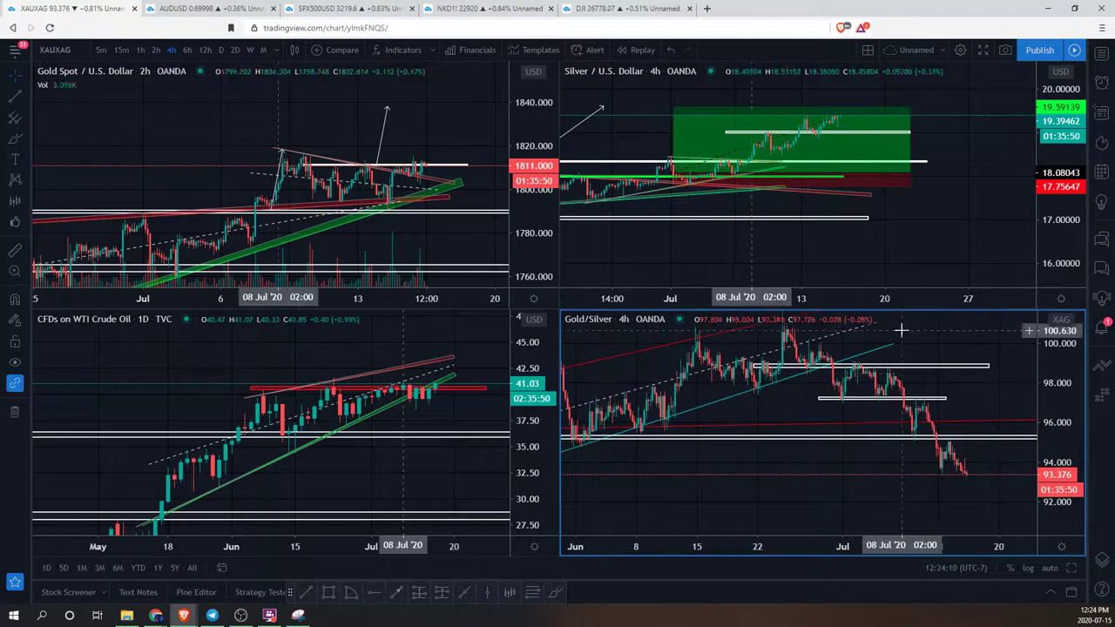
click(943, 215)
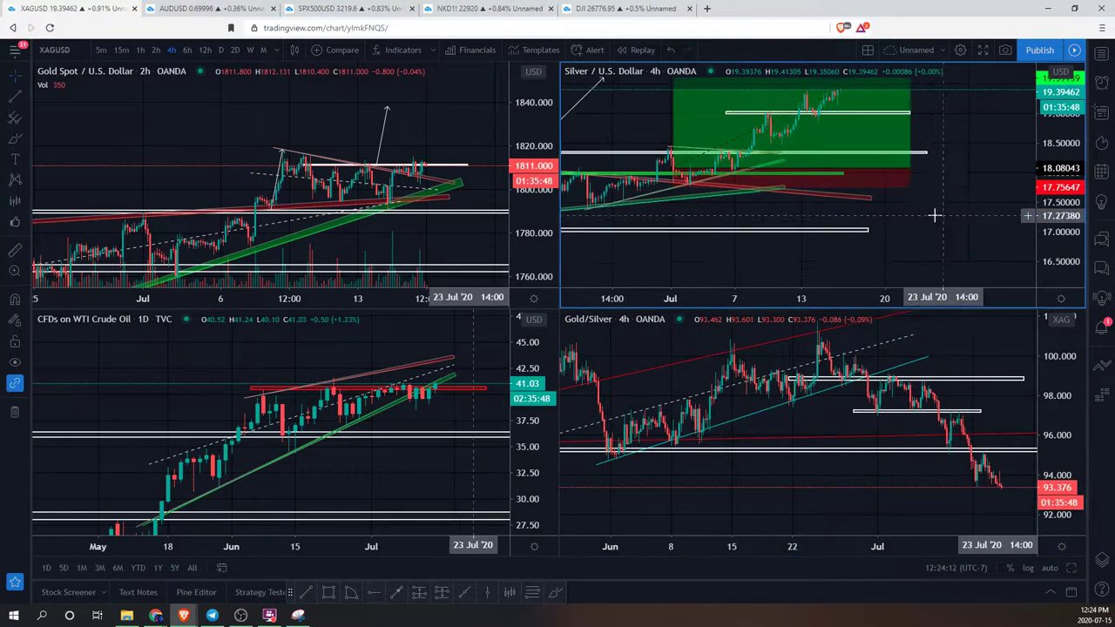
scroll(923, 216, down, 4)
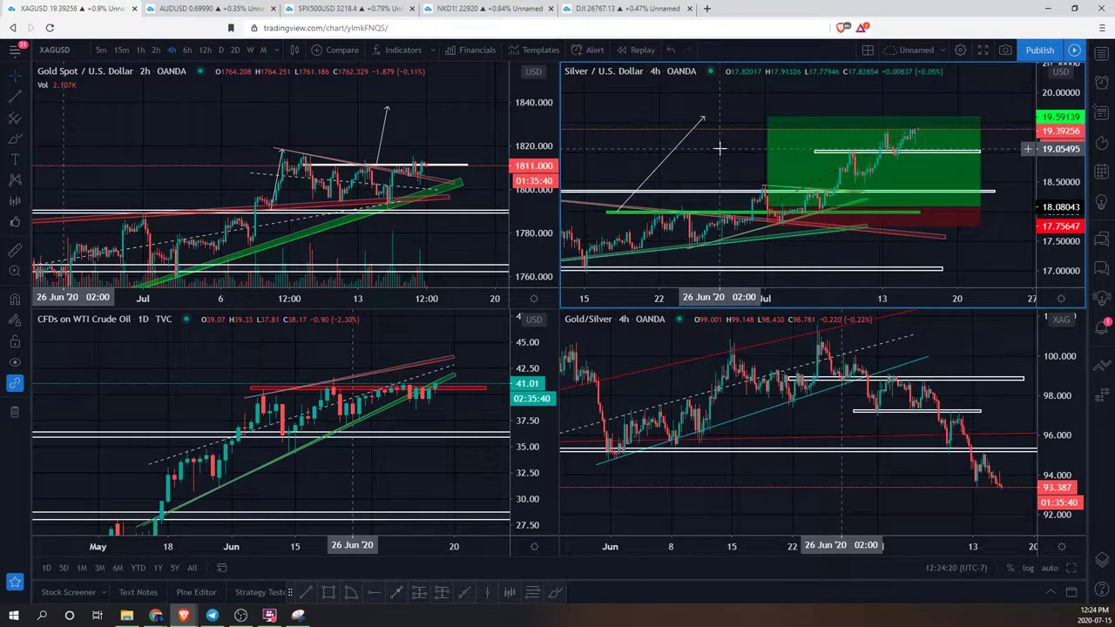
click(434, 122)
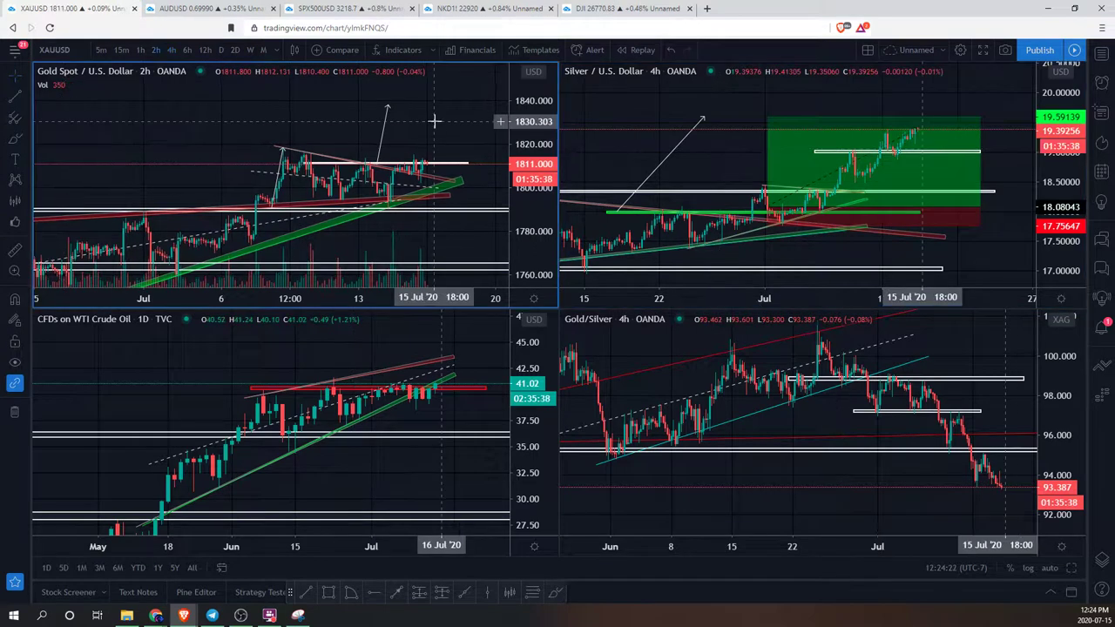
drag(434, 122, 428, 100)
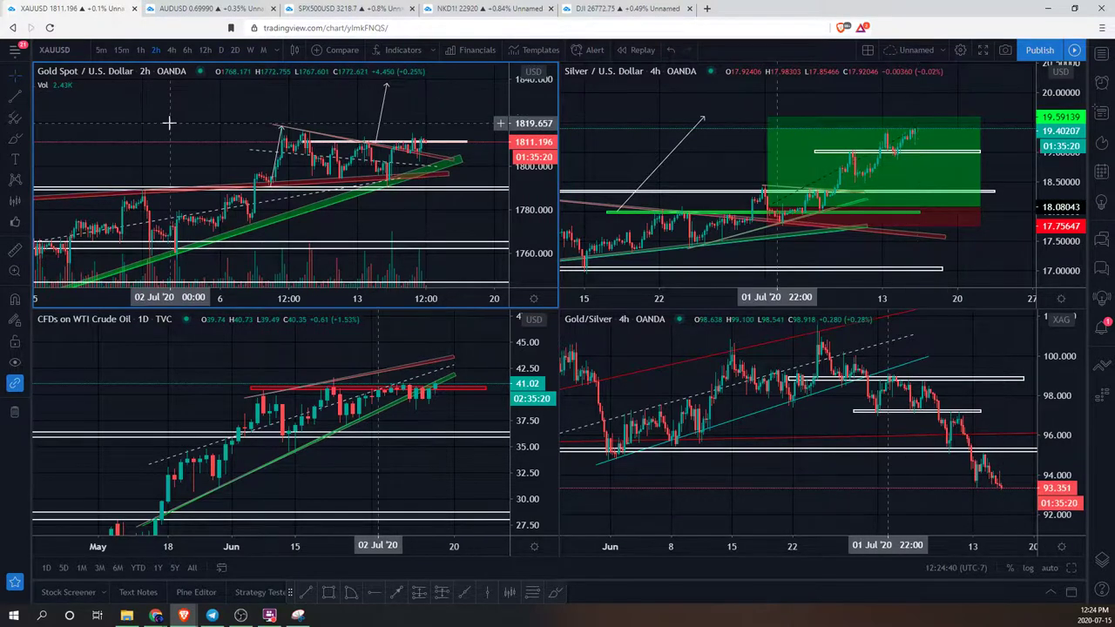
click(624, 143)
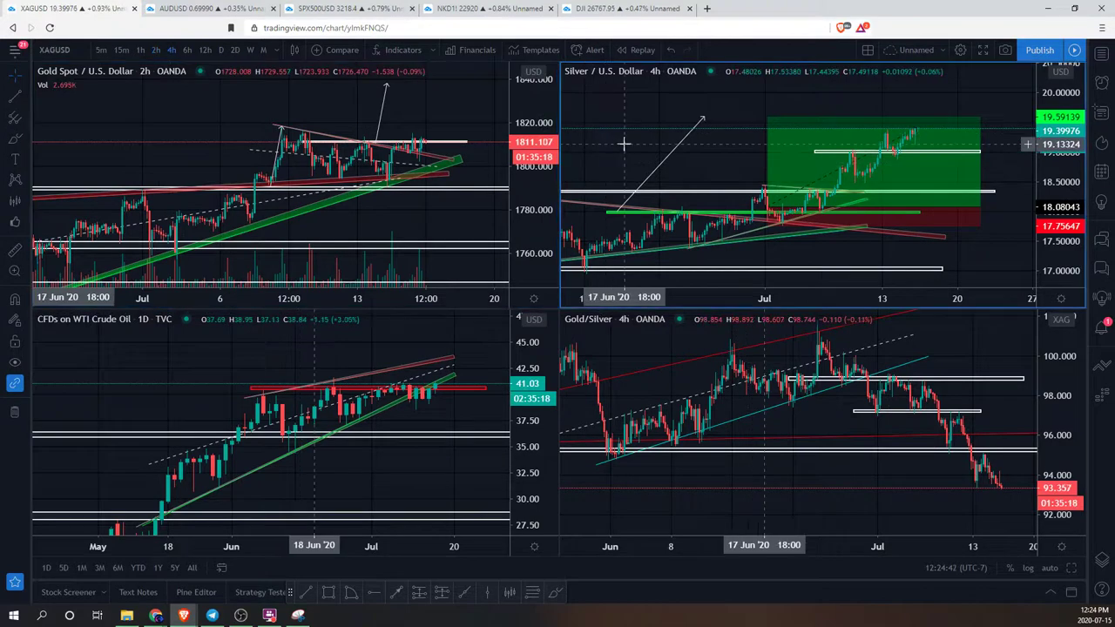
click(442, 91)
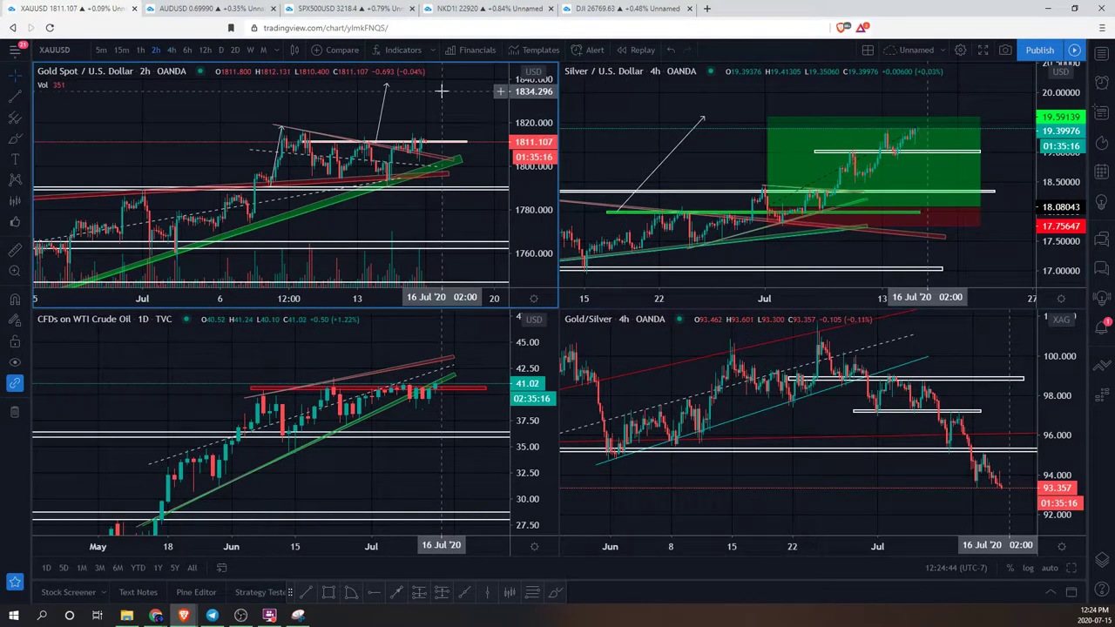
click(644, 102)
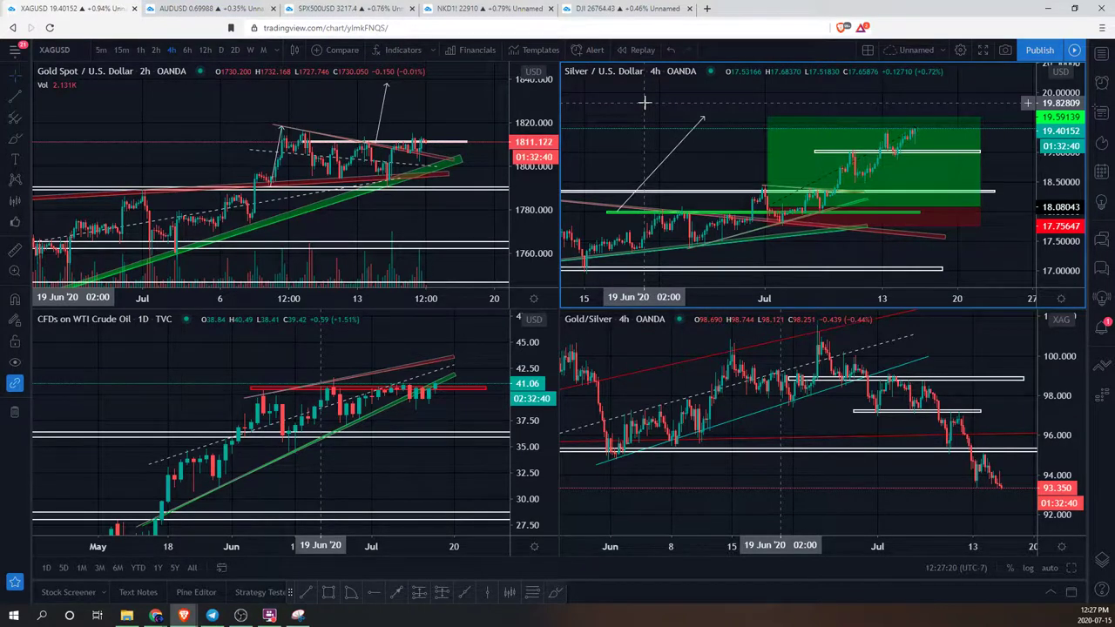
Step: Enlarge the WTI crude oil chart and examine its rising wedge and red resistance zone on the 4-hour timeframe
click(448, 366)
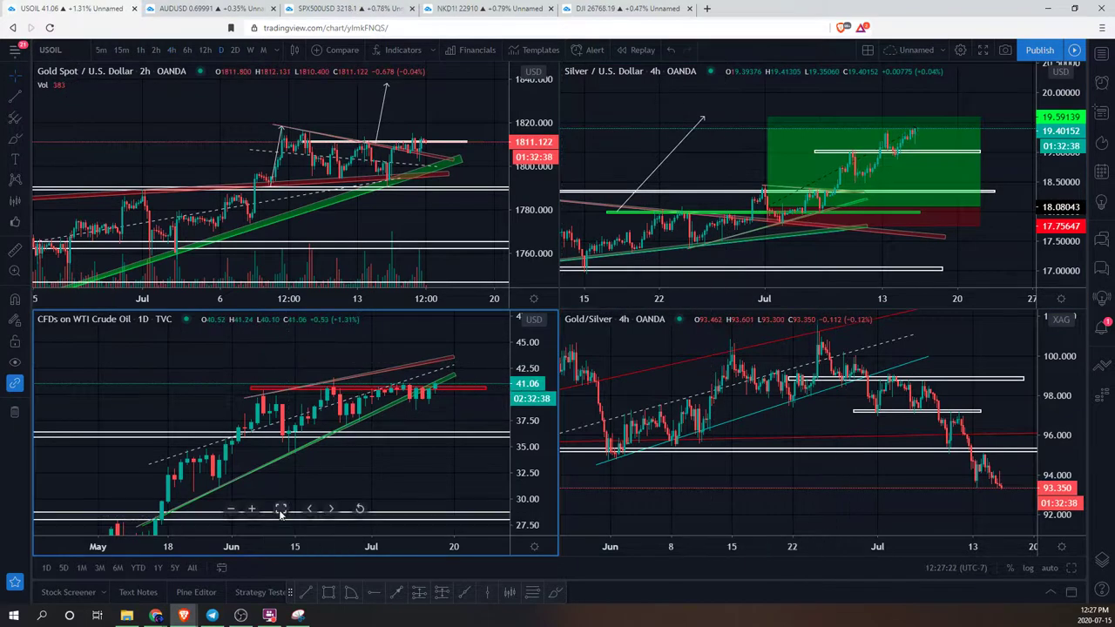
key(alt+Return)
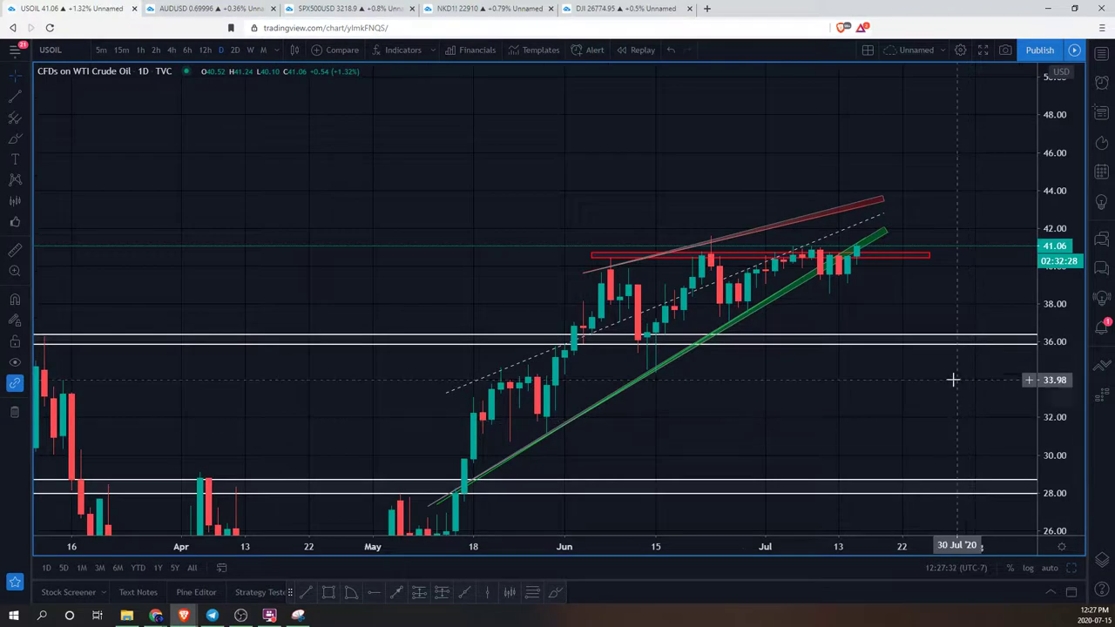
click(169, 50)
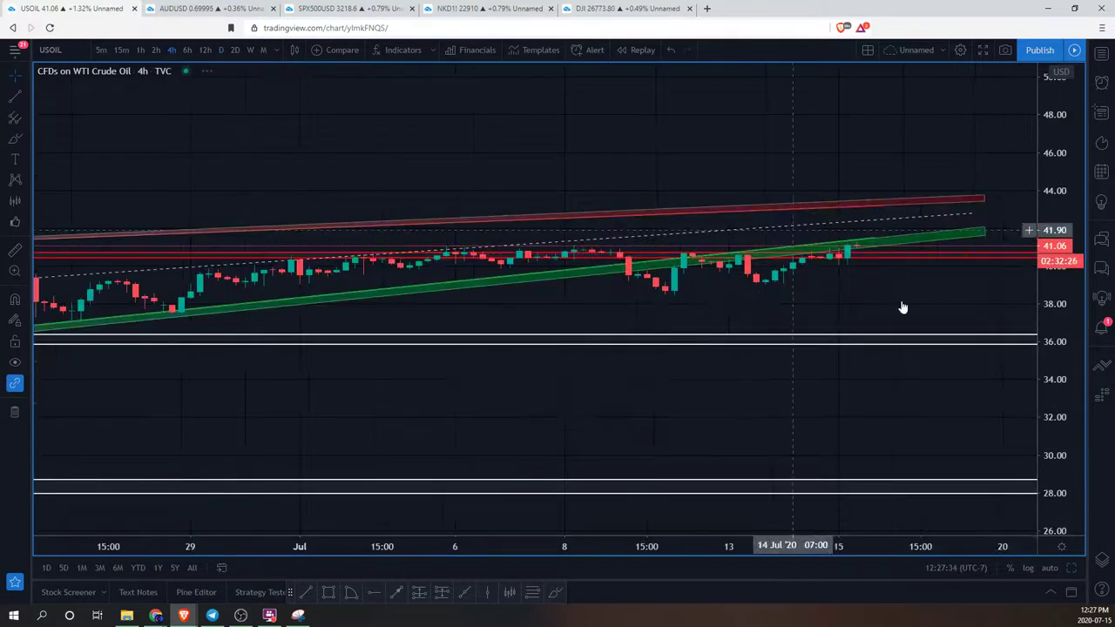
scroll(978, 299, down, 3)
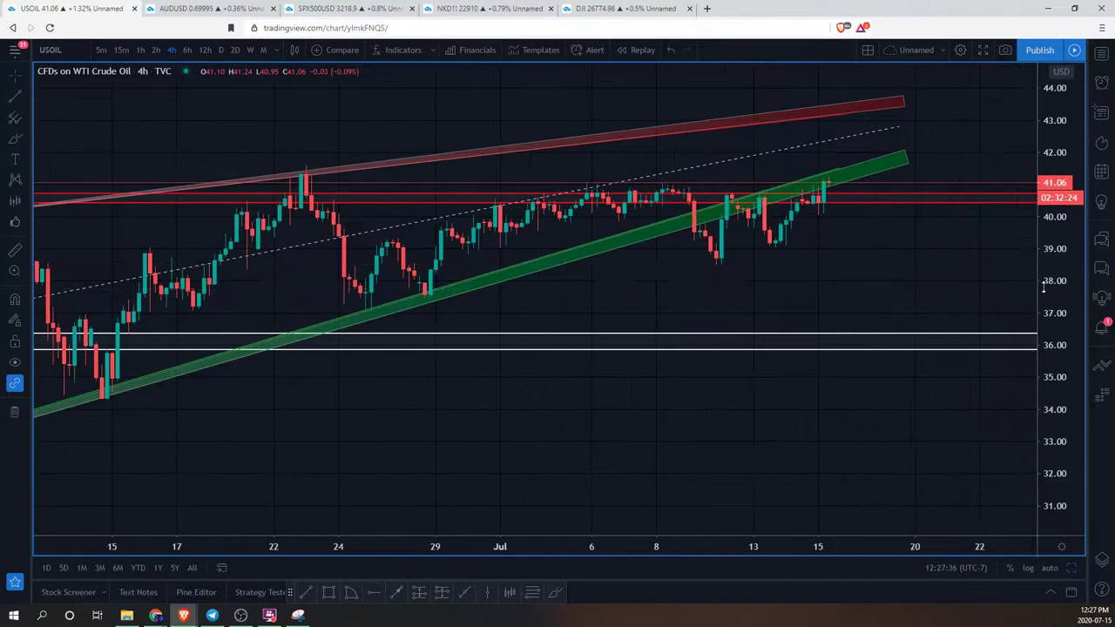
drag(1039, 253, 1089, 345)
scroll(846, 276, down, 5)
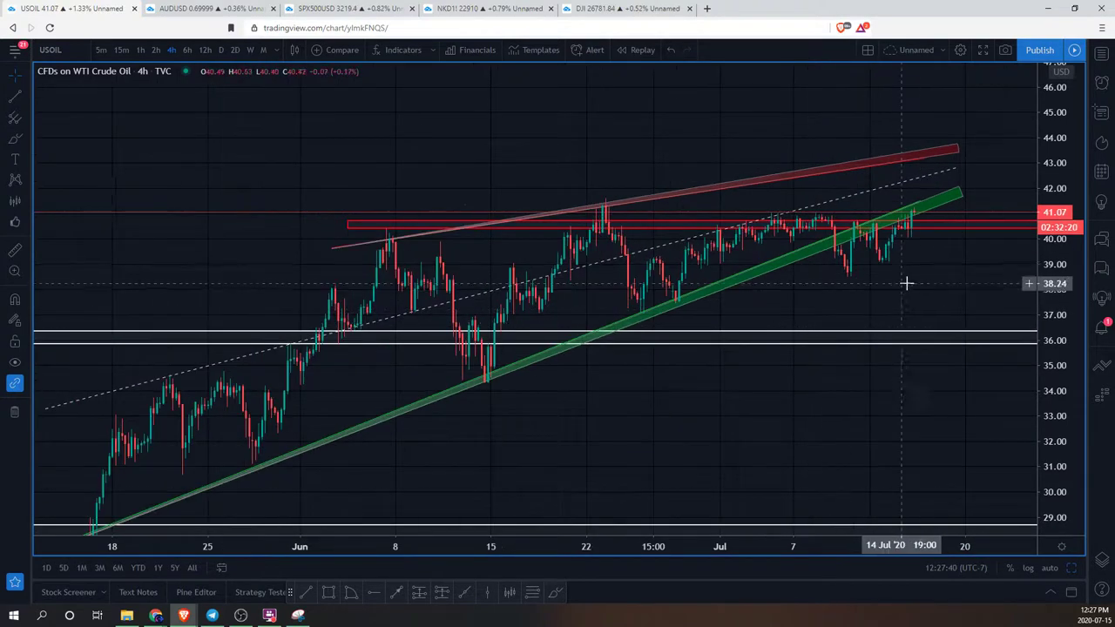
drag(903, 283, 876, 290)
Step: Switch the crude oil chart to daily and adjust the red resistance zone to span about 40.49 to 40.90, extending to 31 July
click(235, 52)
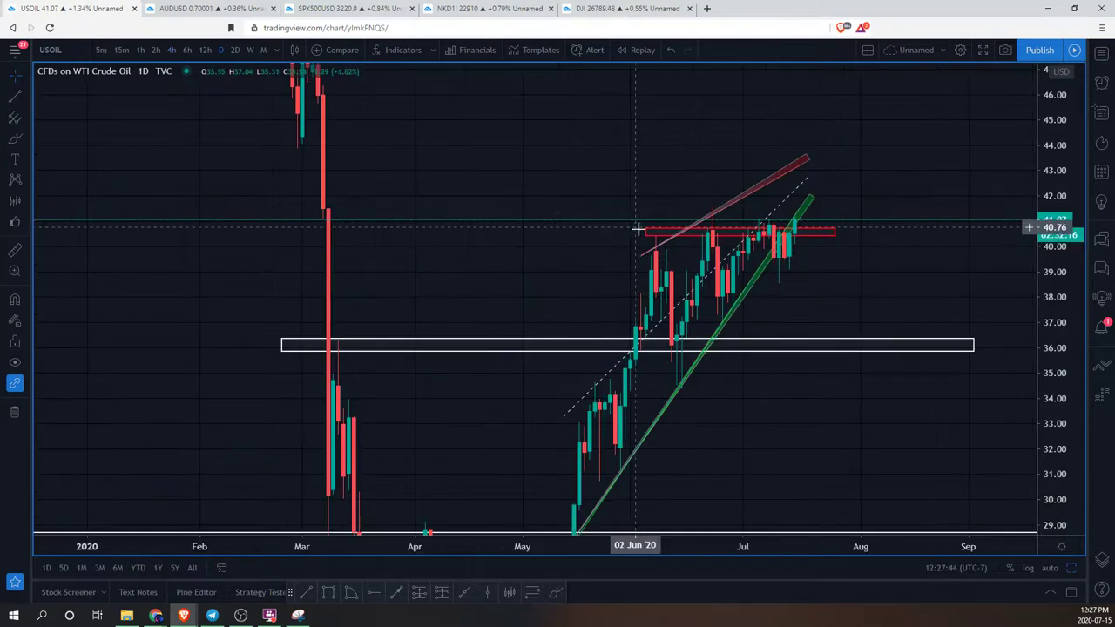
drag(644, 228, 646, 231)
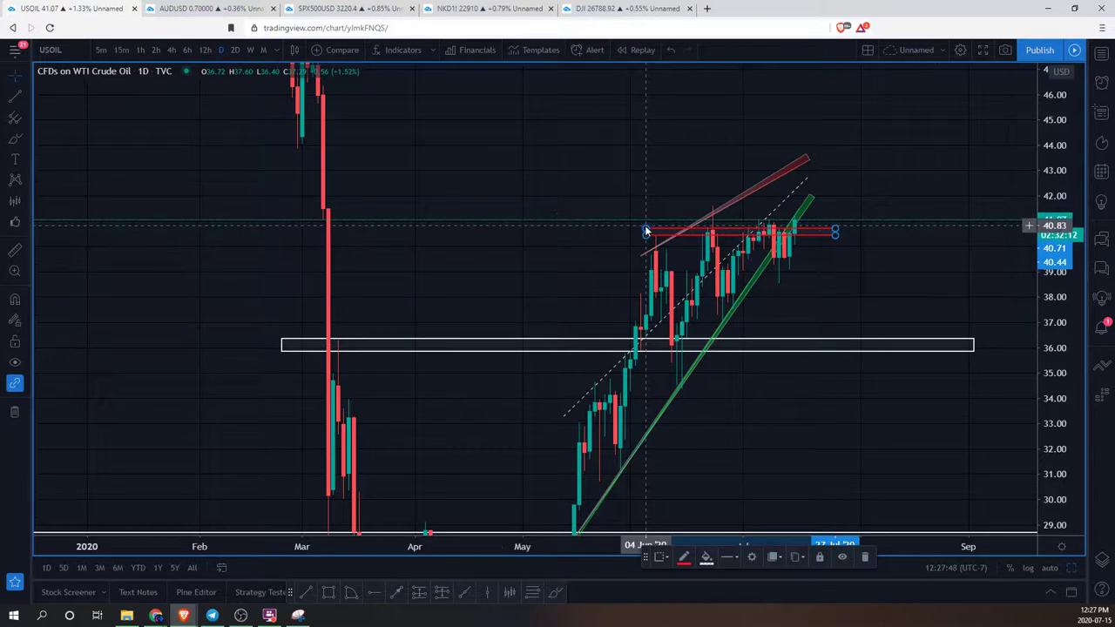
click(844, 287)
scroll(844, 287, up, 3)
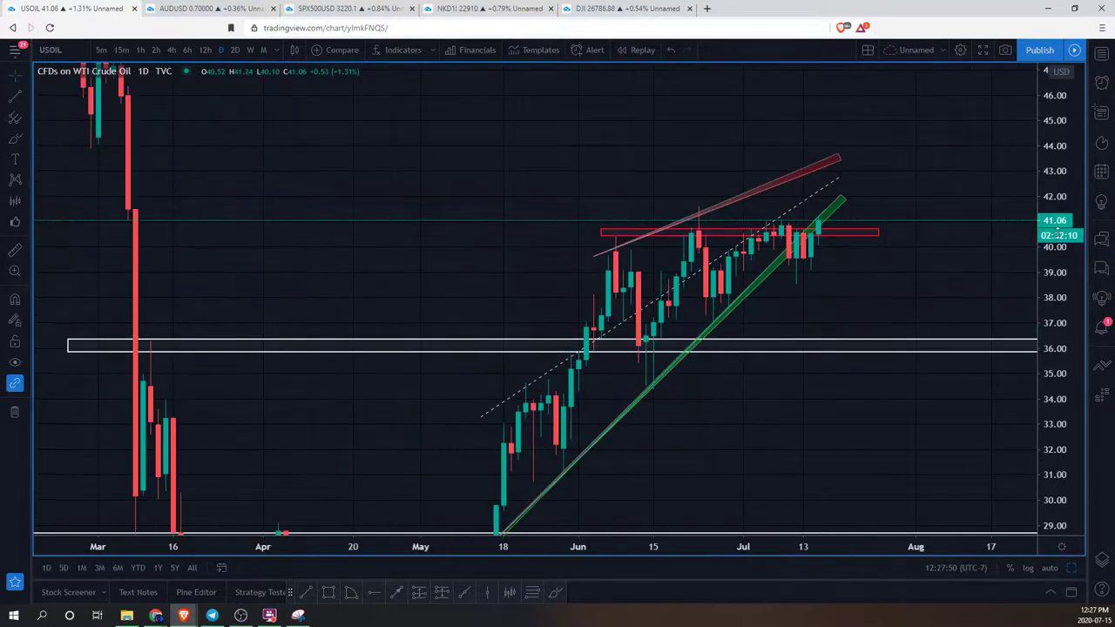
scroll(1056, 233, down, 2)
scroll(926, 443, down, 2)
scroll(1037, 334, up, 2)
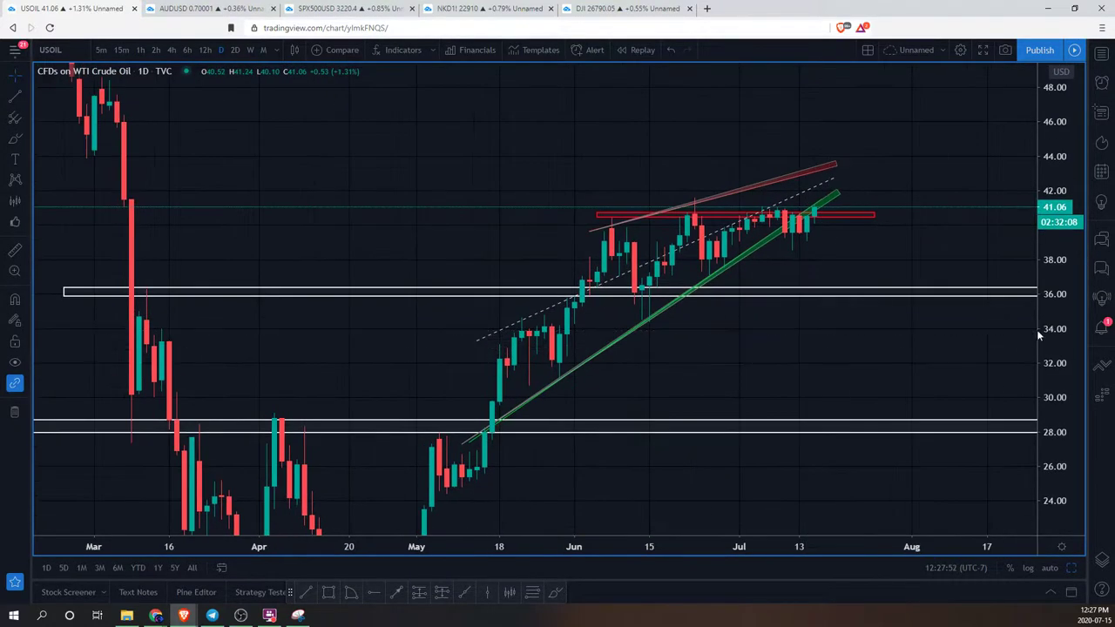
scroll(1039, 334, down, 2)
drag(845, 386, 839, 398)
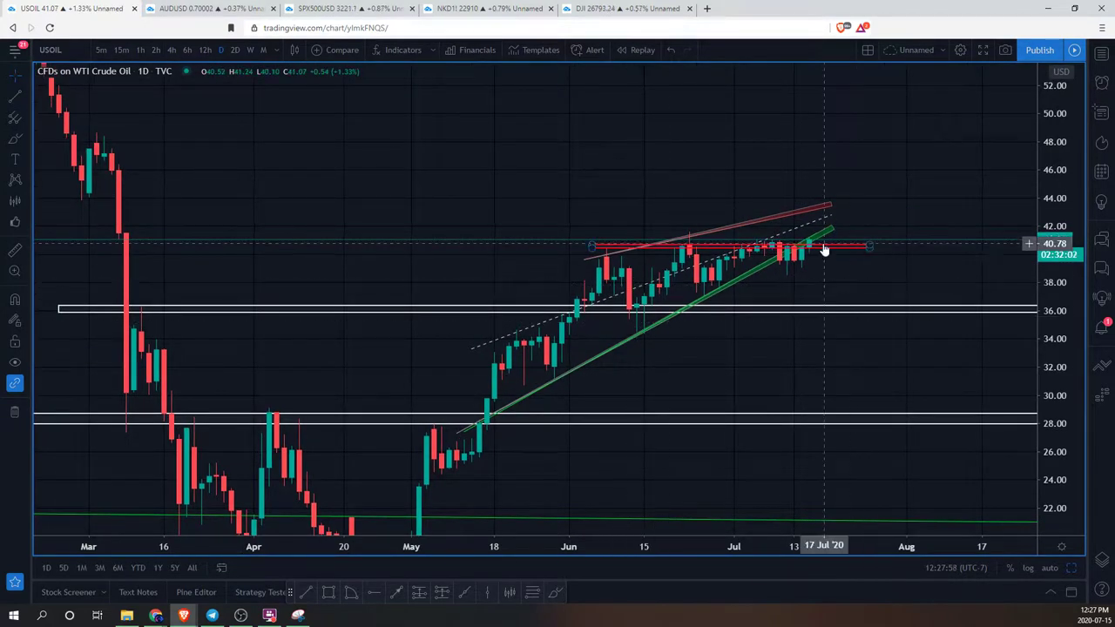
drag(868, 247, 897, 242)
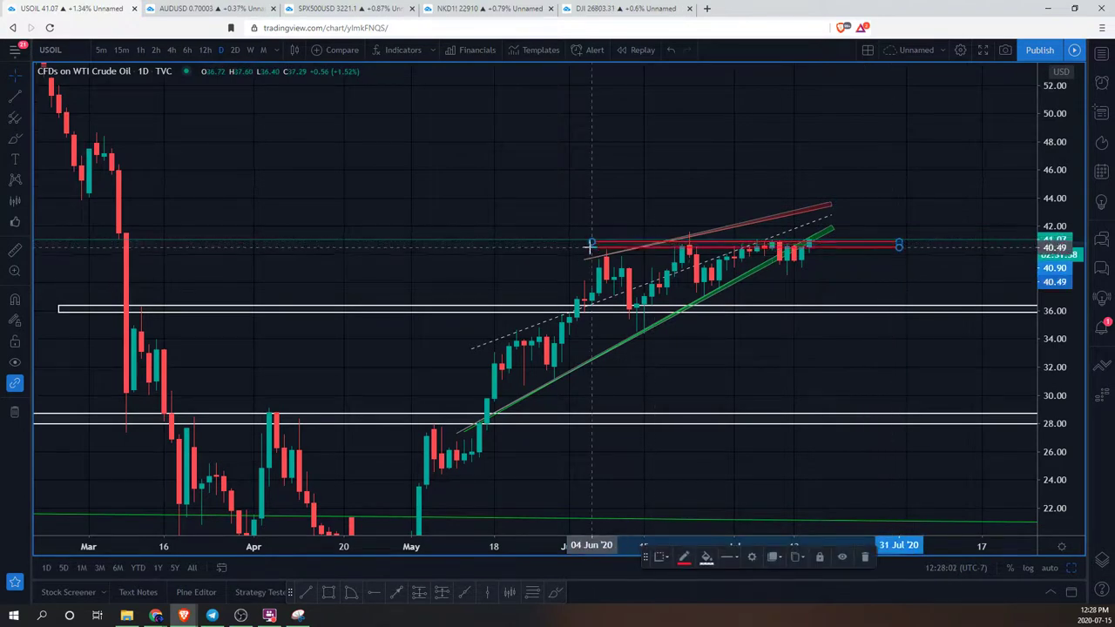
click(585, 192)
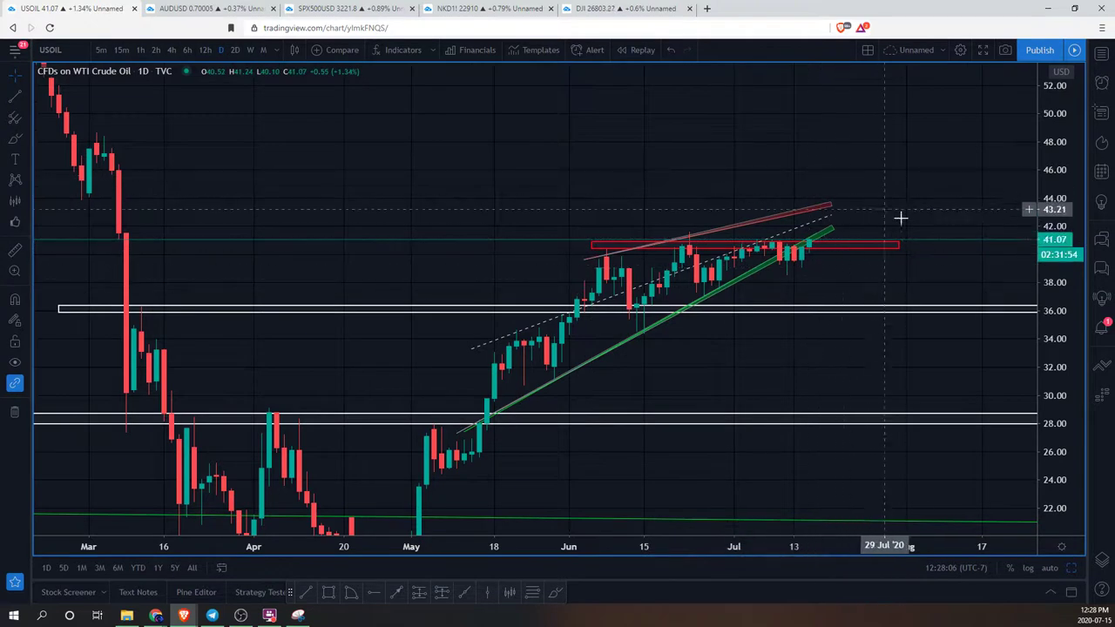
Step: Examine crude oil's latest candles against the wedge and red resistance zone on the 6-hour timeframe
scroll(963, 177, down, 2)
scroll(1019, 179, up, 2)
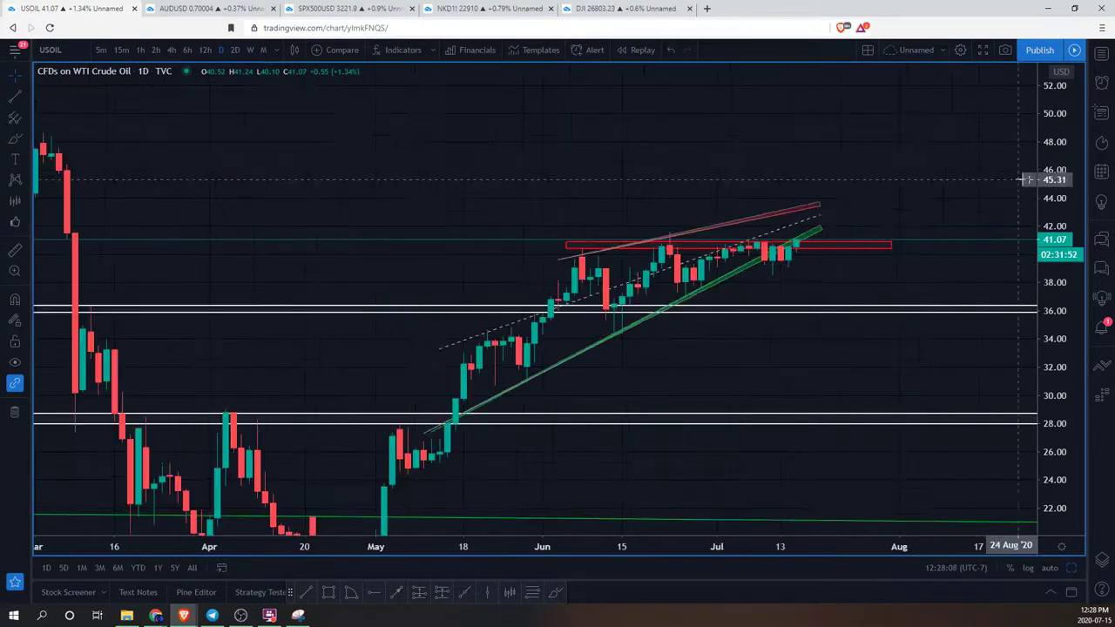
scroll(856, 149, left, 2)
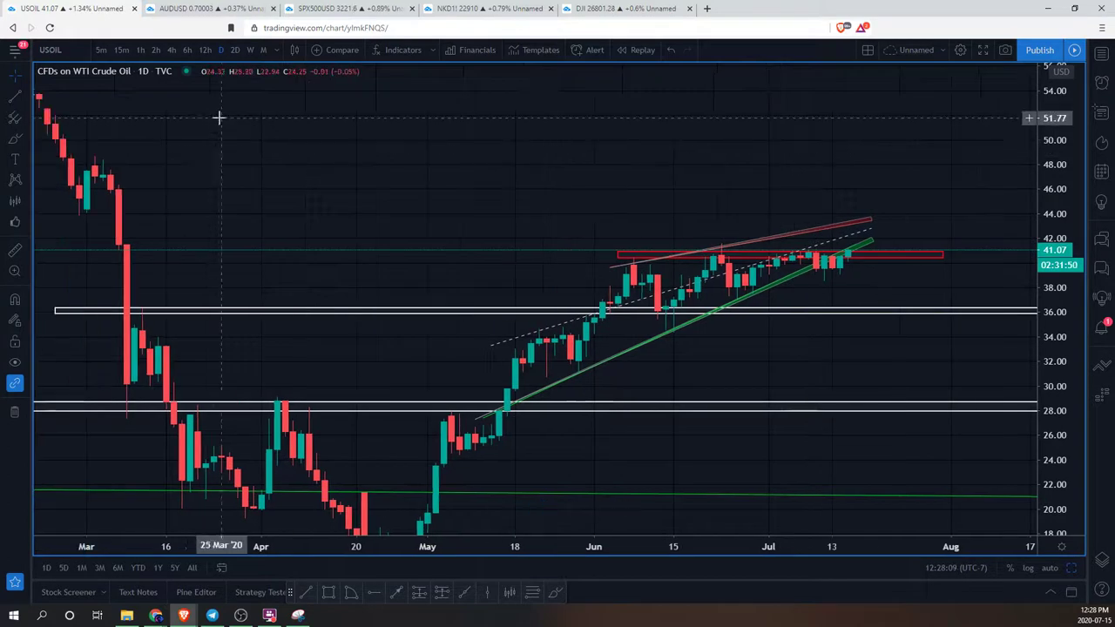
click(187, 49)
scroll(934, 211, left, 2)
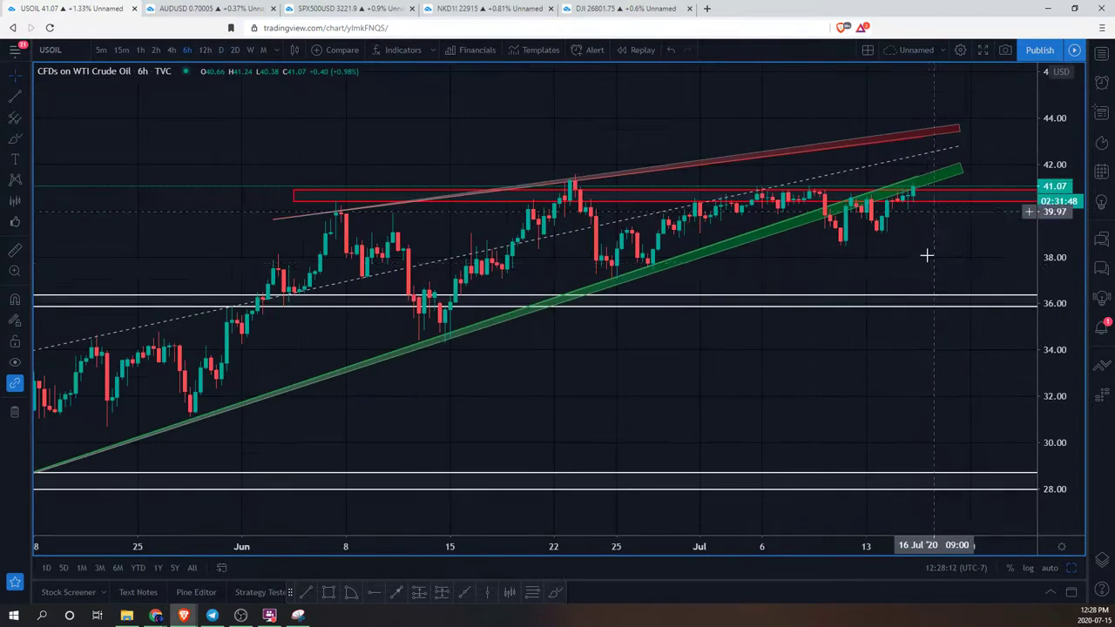
scroll(874, 267, right, 2)
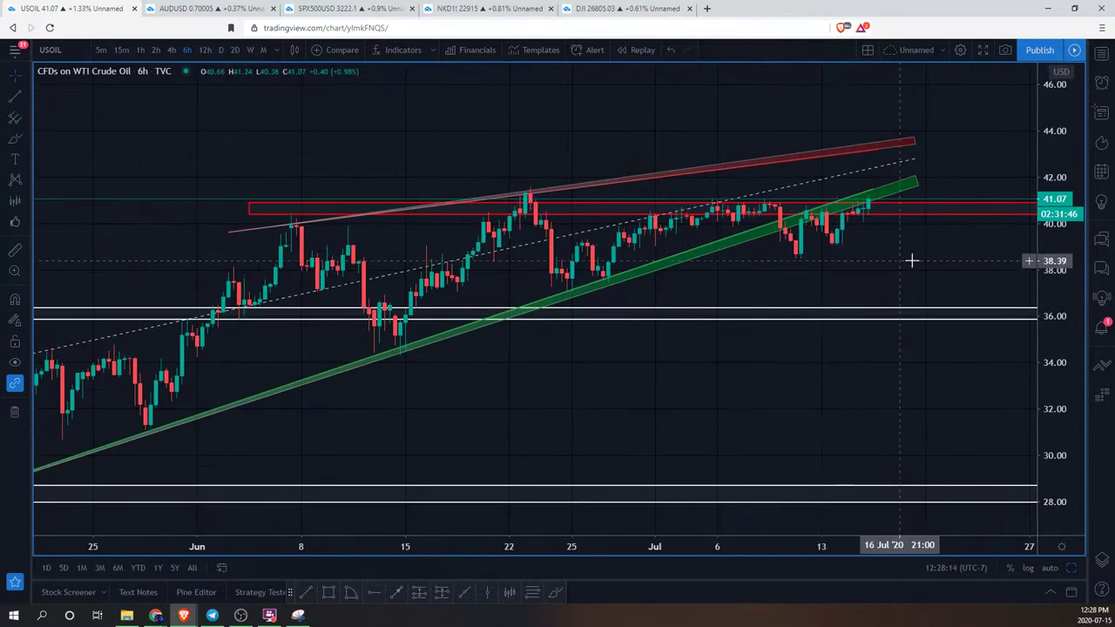
scroll(888, 249, right, 2)
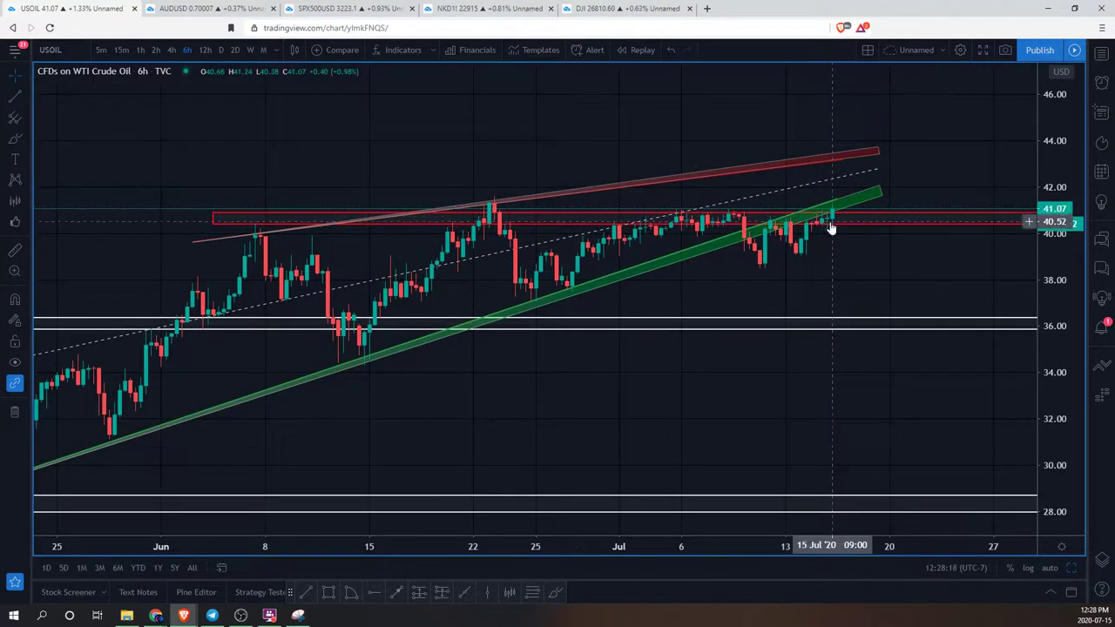
Step: Review crude oil's daily price history since late 2019 and return to the four-chart layout
click(221, 50)
scroll(910, 281, up, 3)
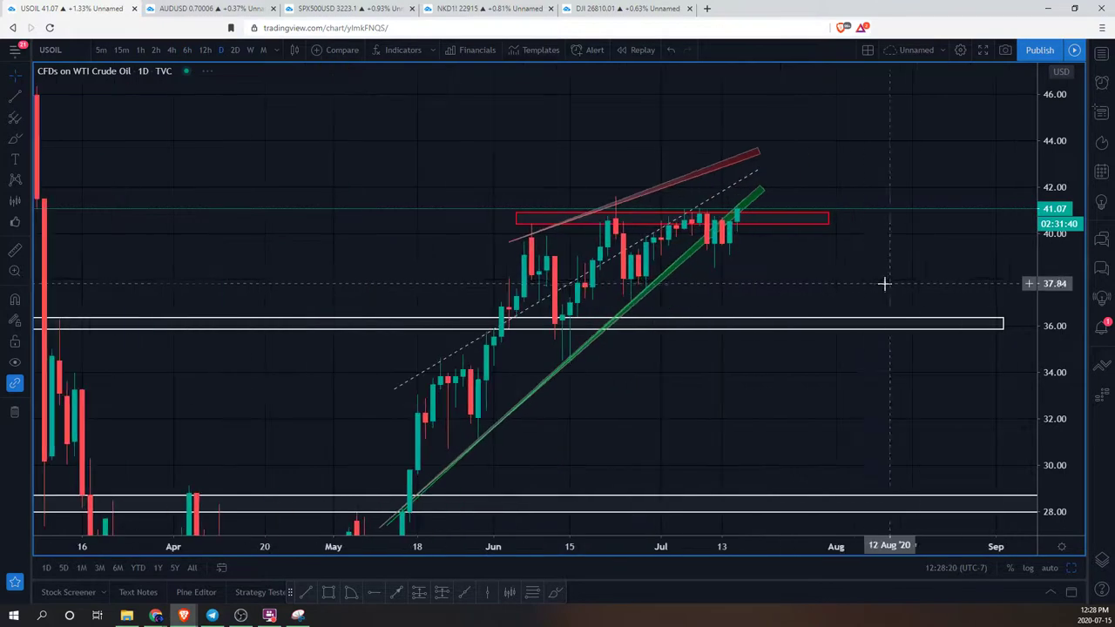
scroll(804, 276, down, 5)
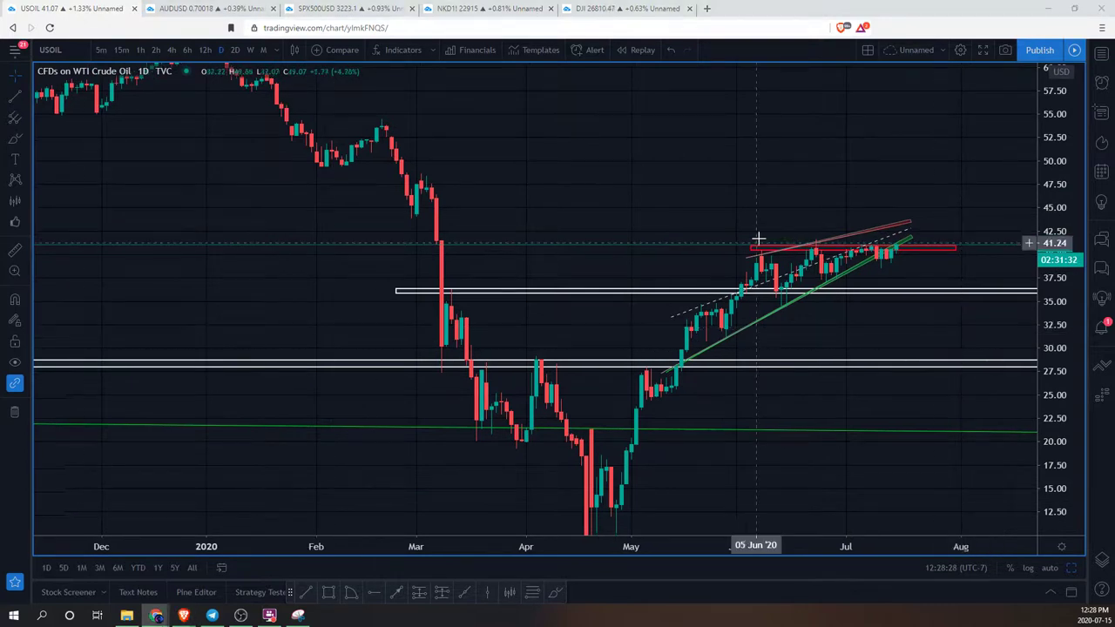
drag(985, 249, 946, 217)
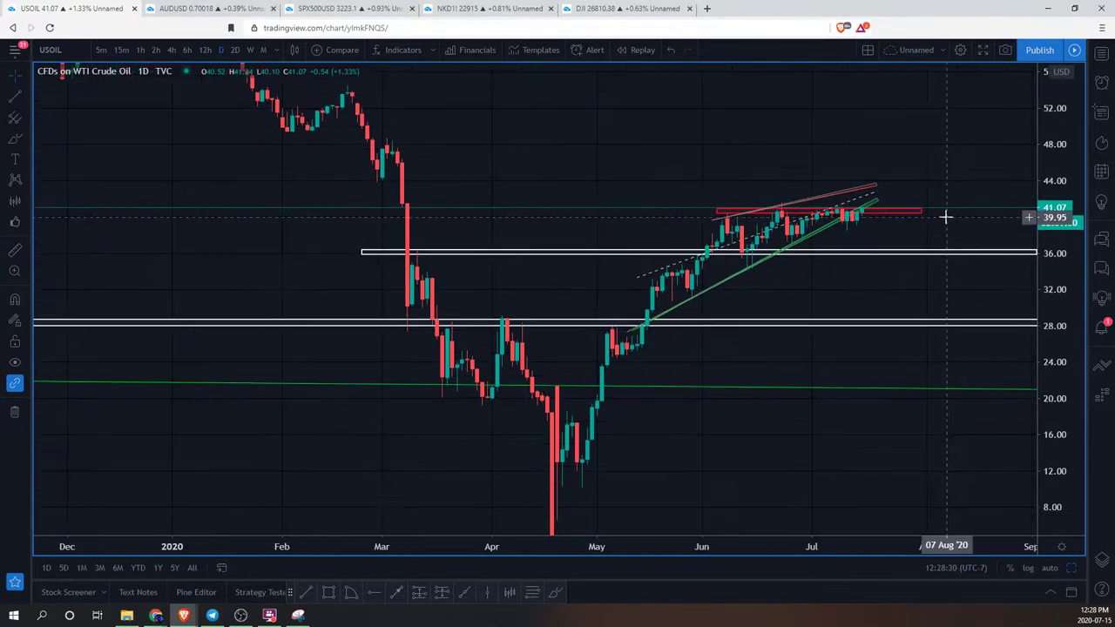
click(543, 509)
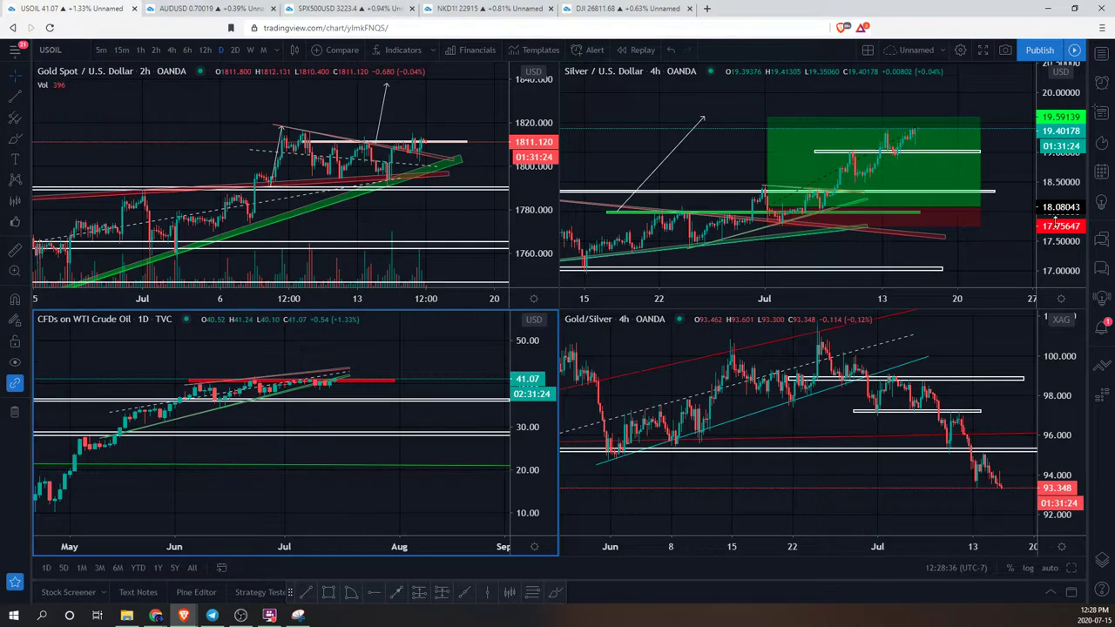
Step: Rescale the crude oil chart around its wedge and reposition the silver and gold/silver ratio charts to compare their recent moves
click(982, 174)
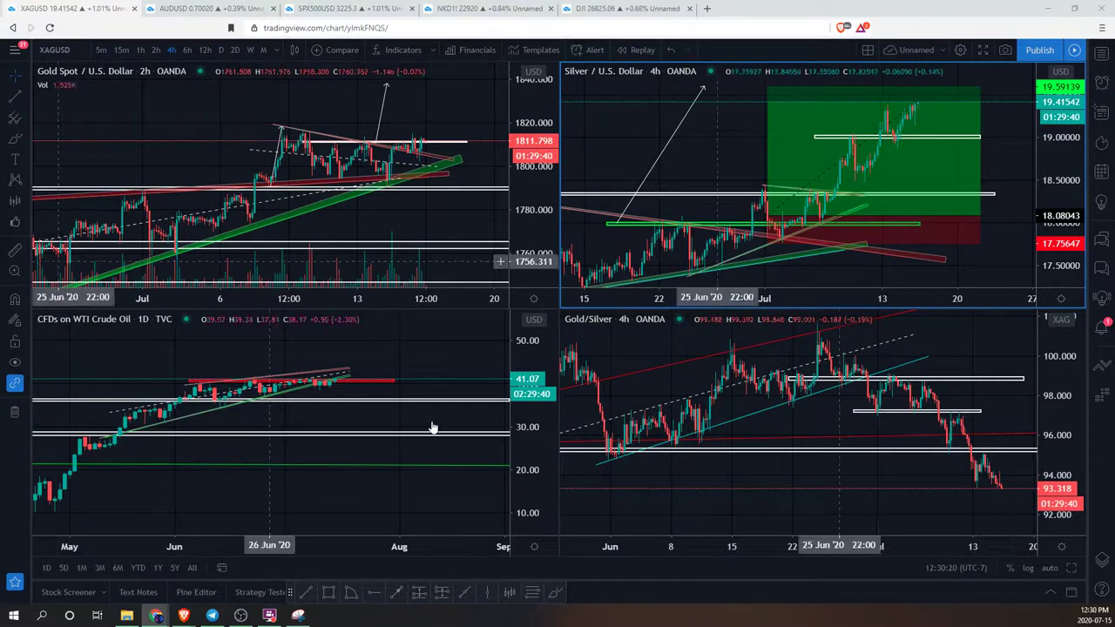
drag(525, 358, 451, 400)
scroll(465, 415, up, 2)
drag(707, 350, 708, 361)
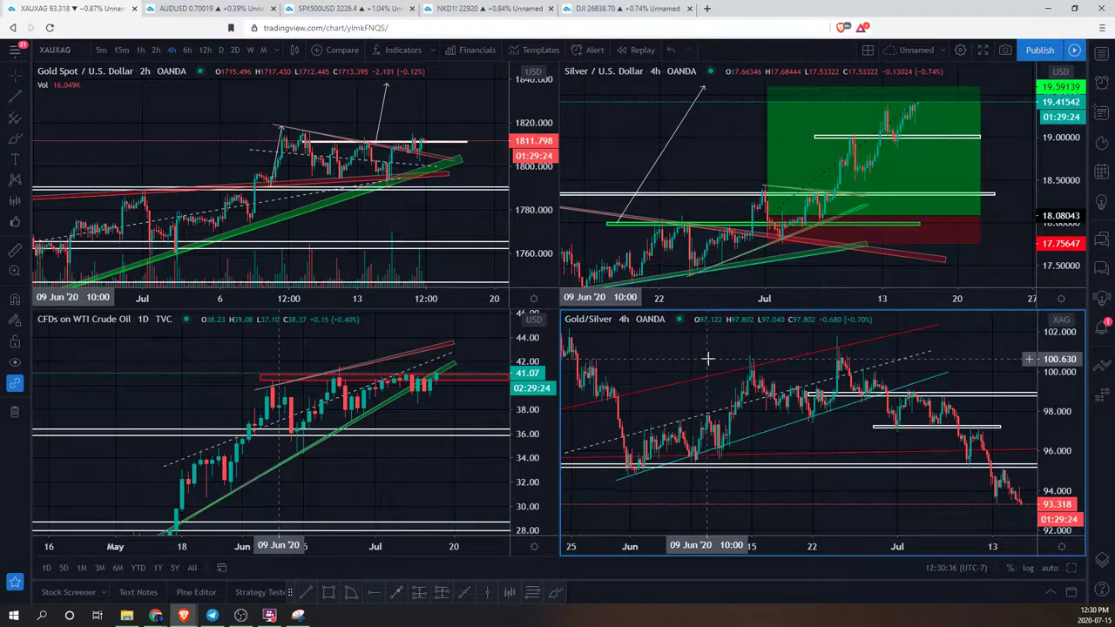
drag(702, 153, 727, 152)
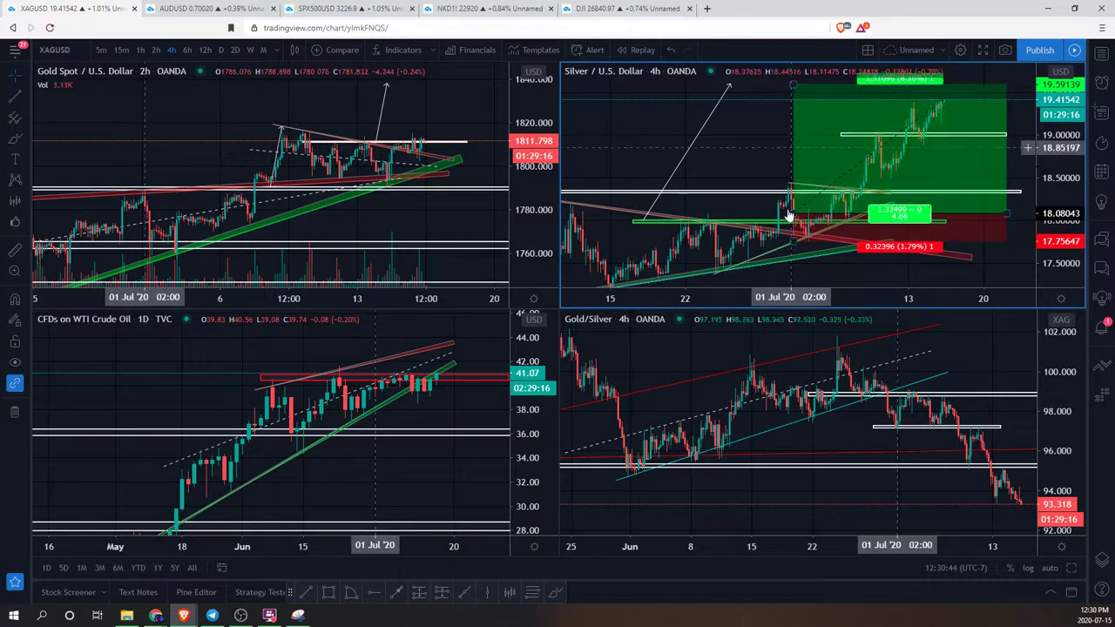
click(972, 420)
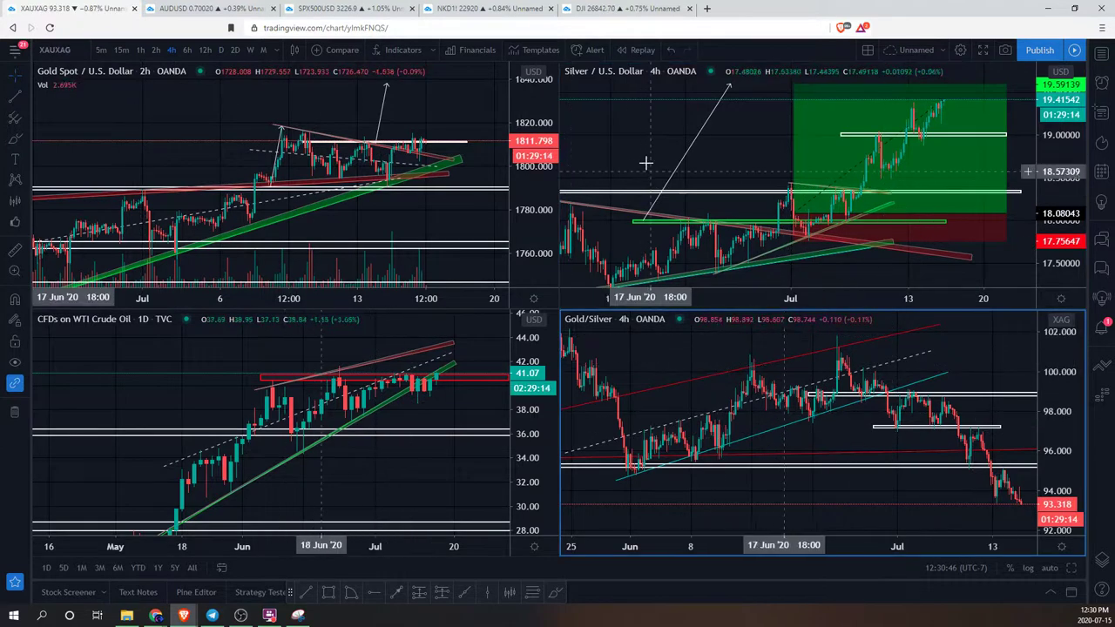
Step: Enlarge the gold chart in the metals layout and shrink its browser window back to the tiled arrangement
click(347, 8)
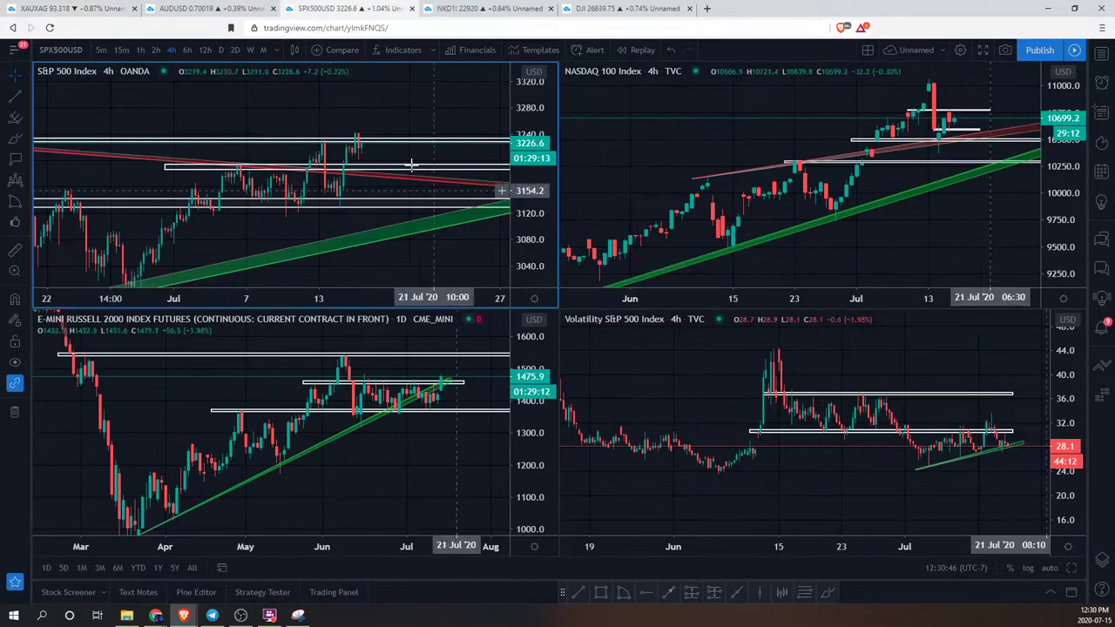
key(ctrl+1)
click(241, 255)
key(alt+Enter)
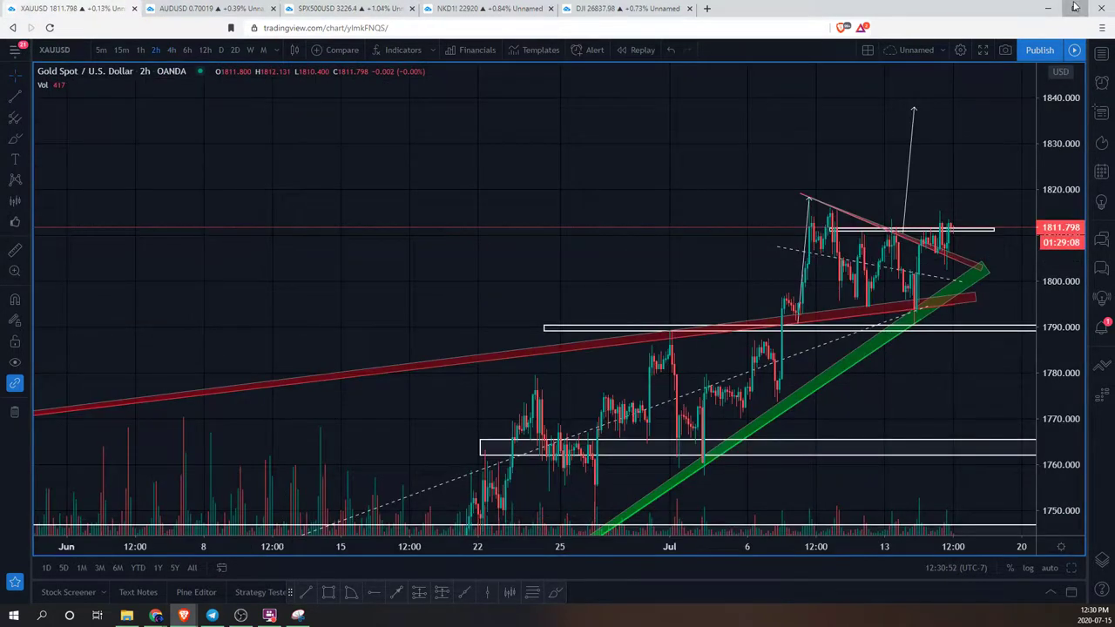
click(1074, 8)
scroll(958, 414, up, 2)
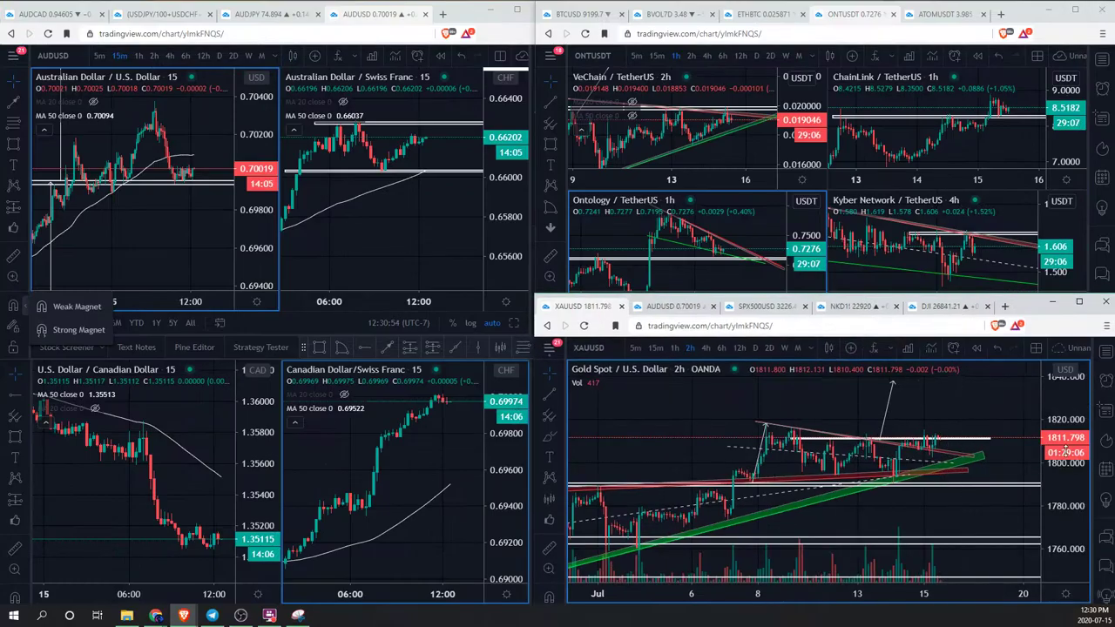
Step: Look over the Kyber Network and Cosmos altcoin layouts, and select the Australian Dollar / Swiss Franc chart in the forex window
click(944, 266)
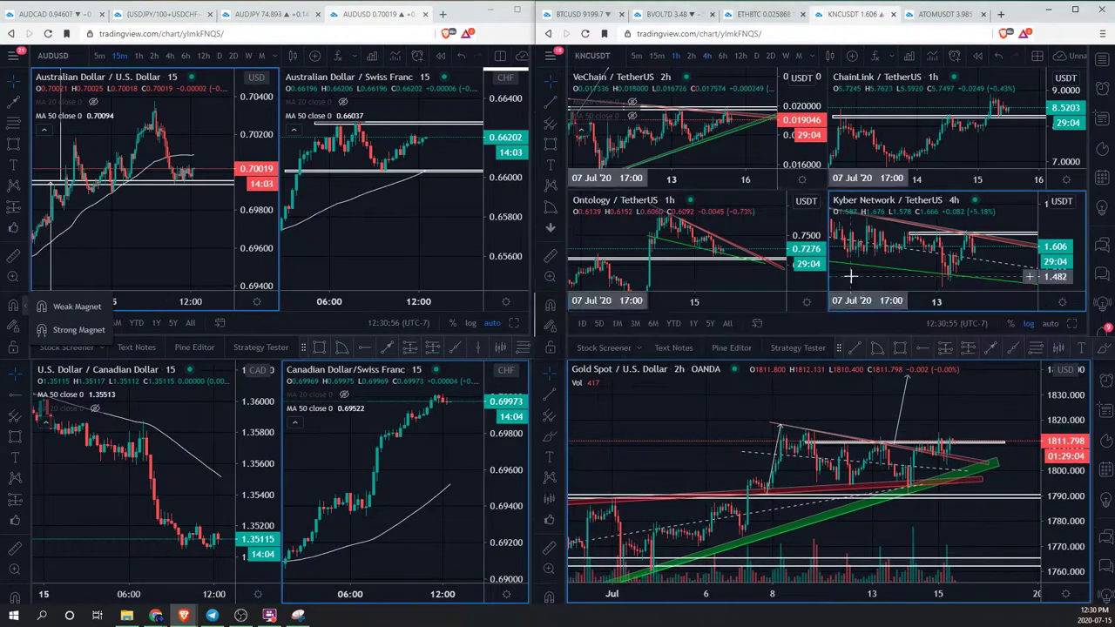
click(956, 14)
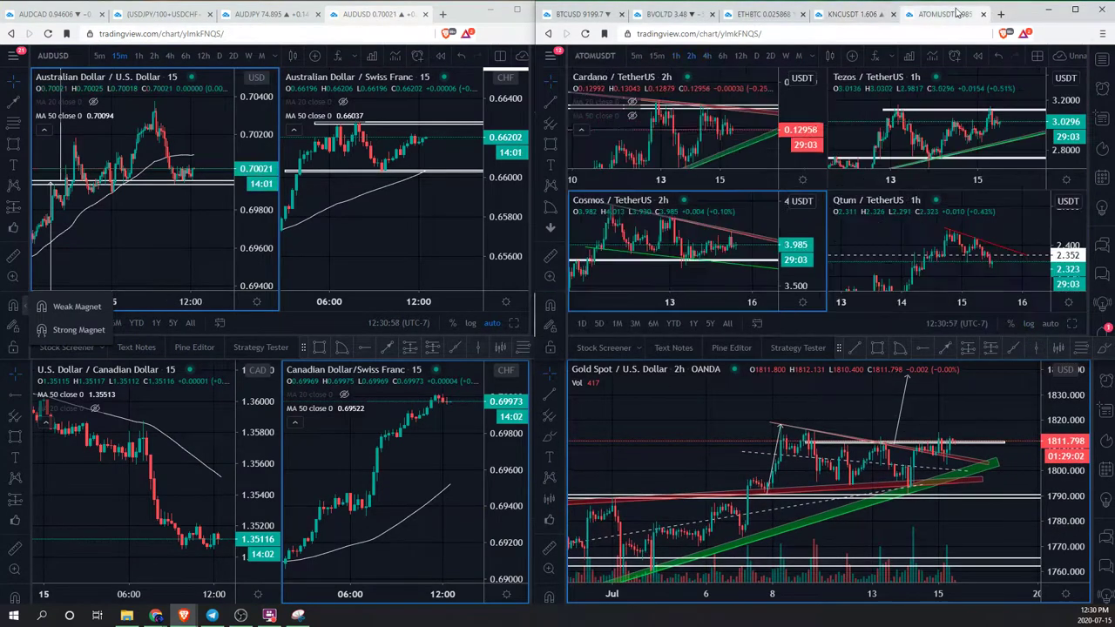
click(842, 15)
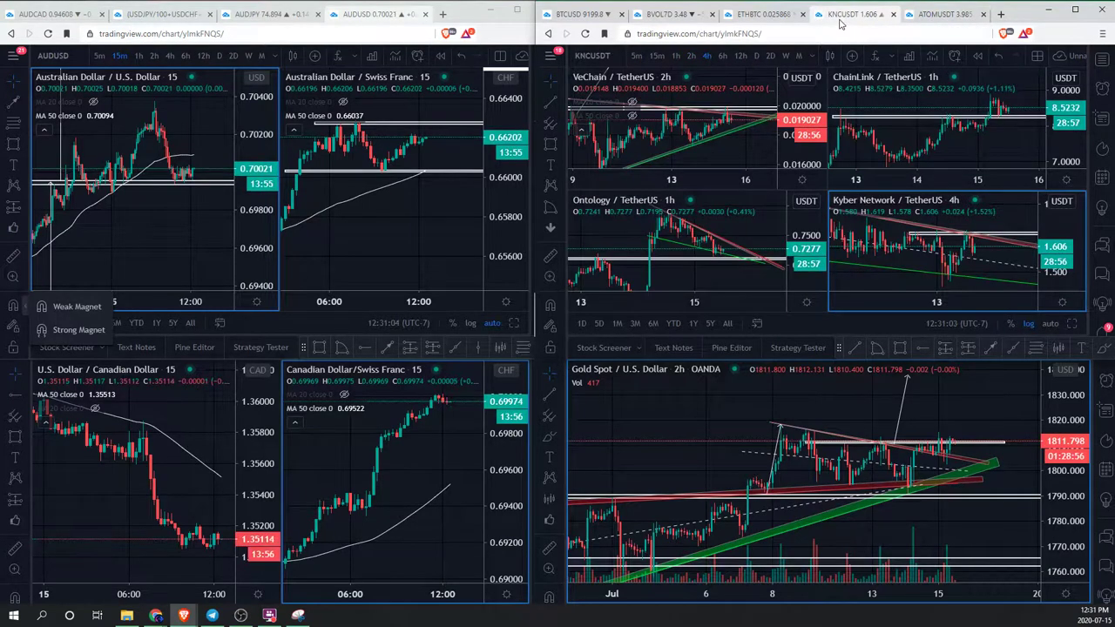
click(397, 203)
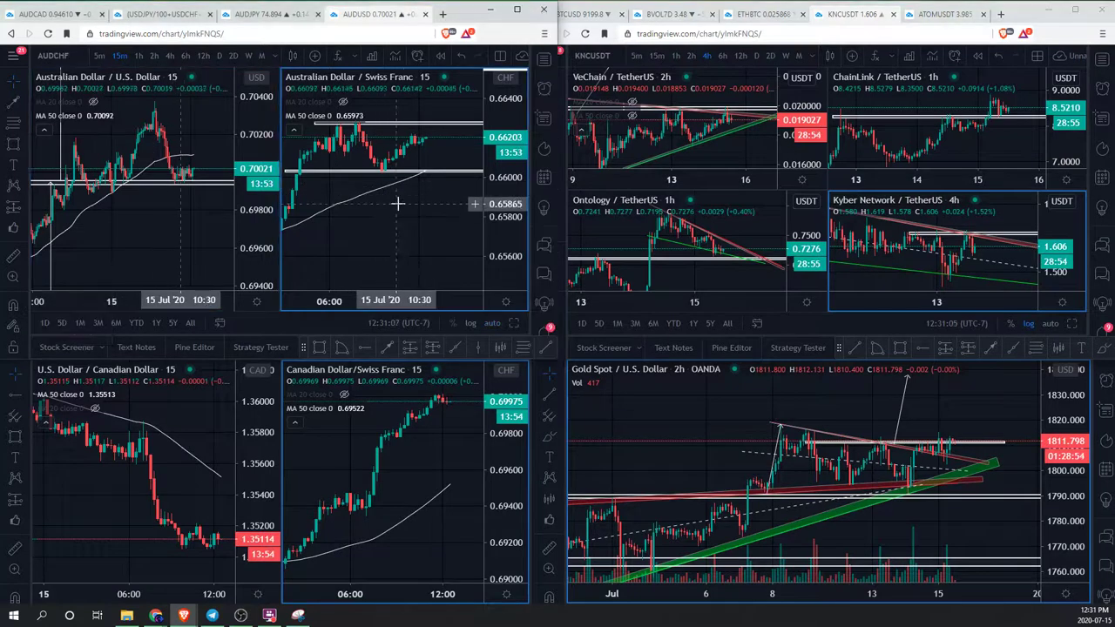
Step: Compare the recent price moves on the Australian Dollar / U.S. Dollar, Australian Dollar / Swiss Franc and Canadian Dollar / Swiss Franc charts
scroll(178, 172, down, 2)
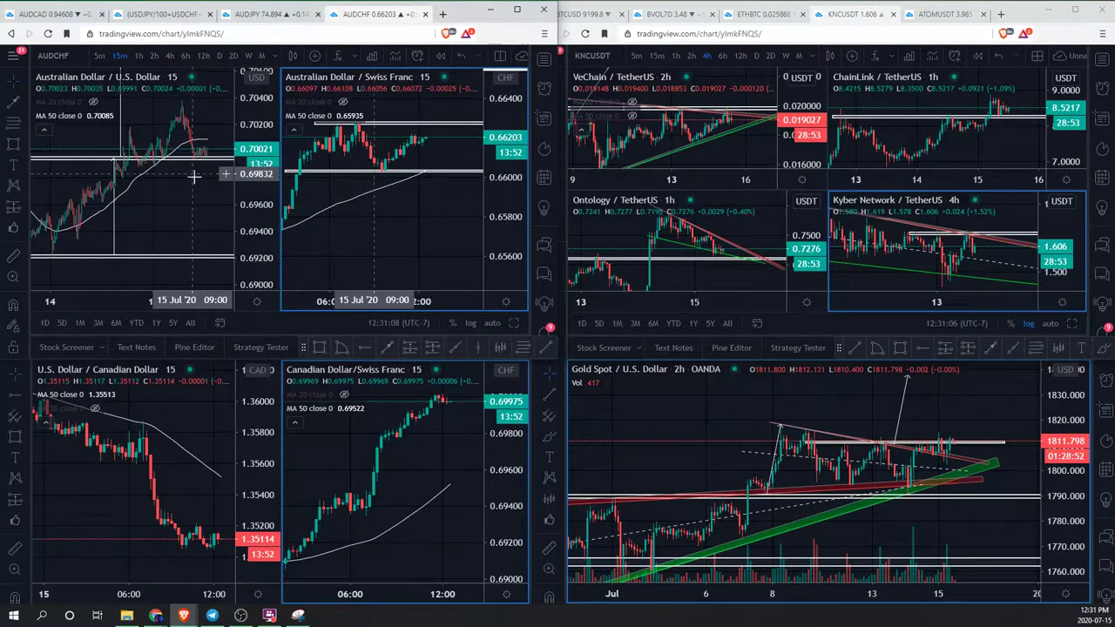
scroll(194, 176, up, 2)
scroll(418, 200, up, 2)
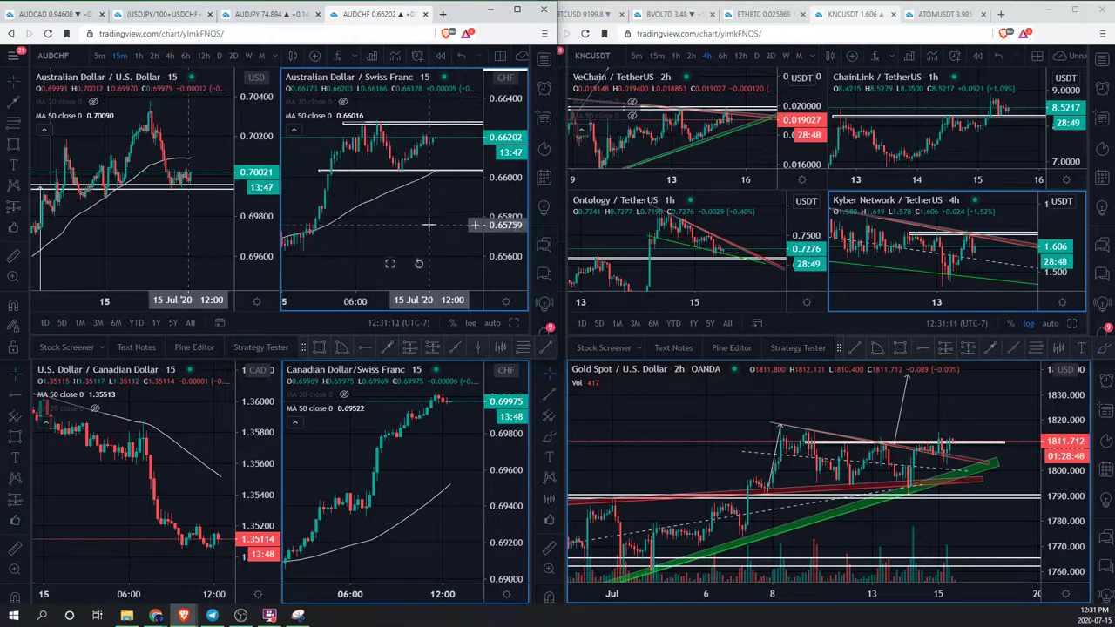
scroll(436, 488, down, 2)
click(434, 453)
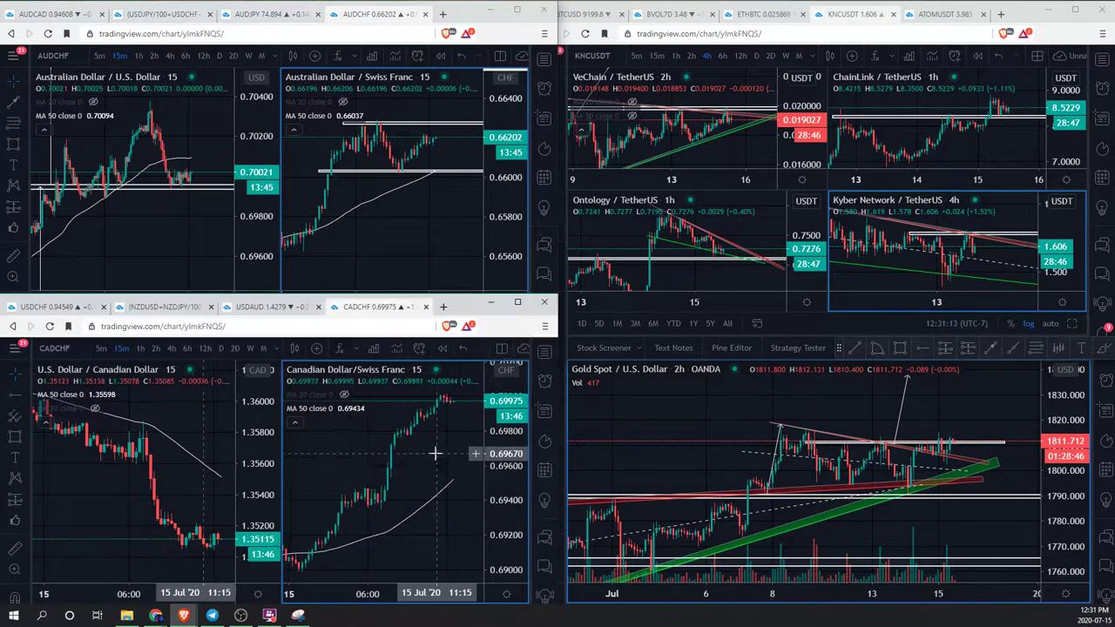
scroll(434, 453, down, 3)
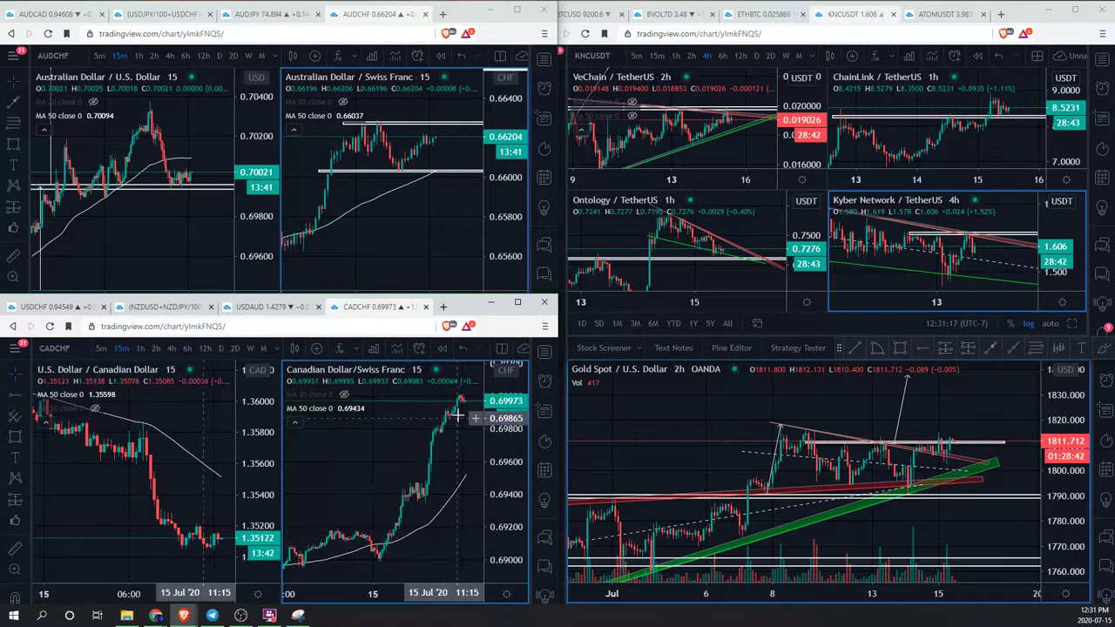
Step: Mark the 15 July consolidation on the U.S. Dollar / Canadian Dollar chart with one thin rectangle along its lows and another along its highs
click(228, 484)
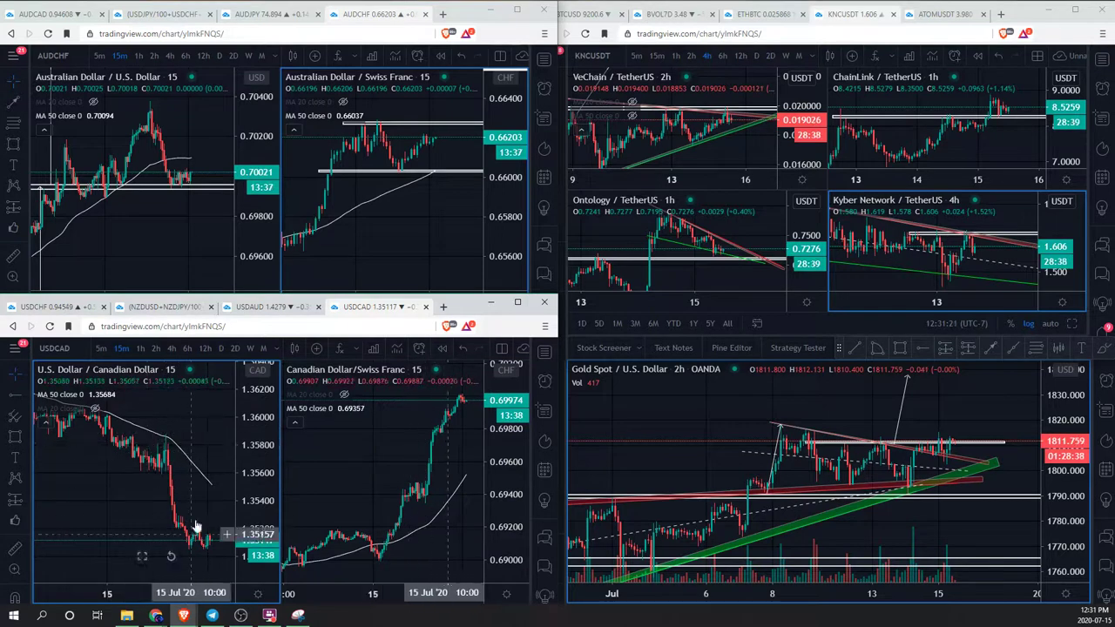
scroll(195, 544, up, 3)
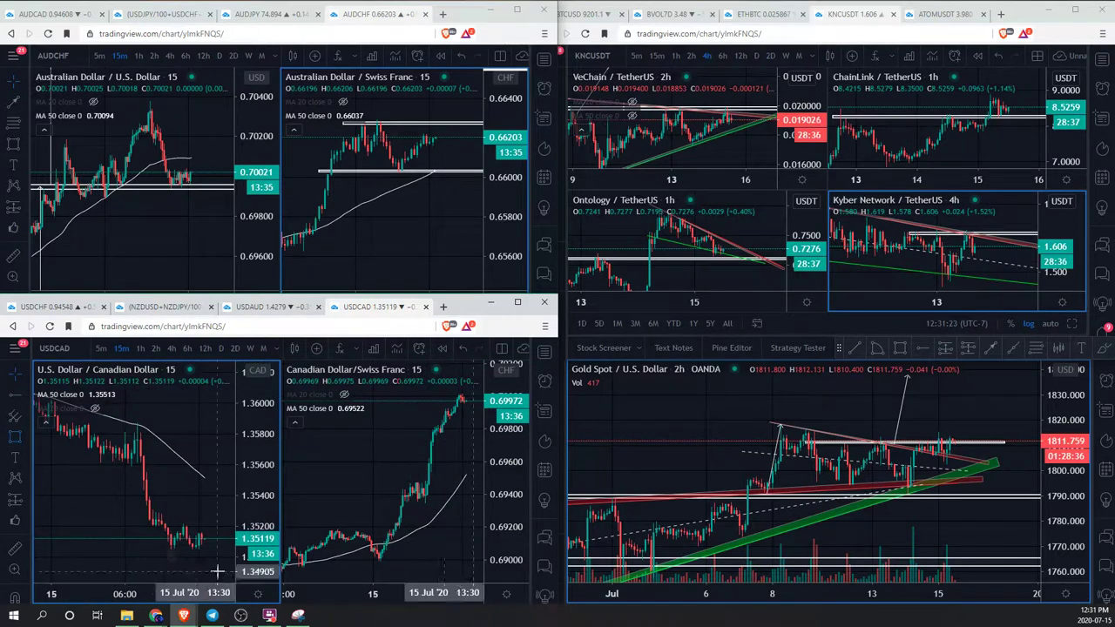
scroll(222, 548, right, 5)
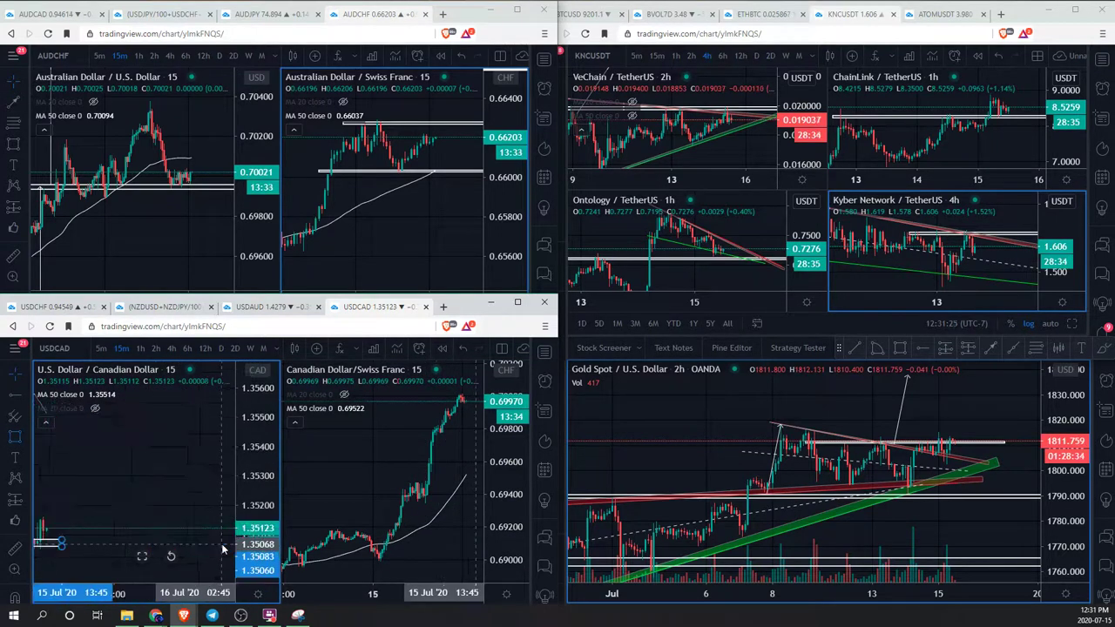
drag(222, 548, 215, 518)
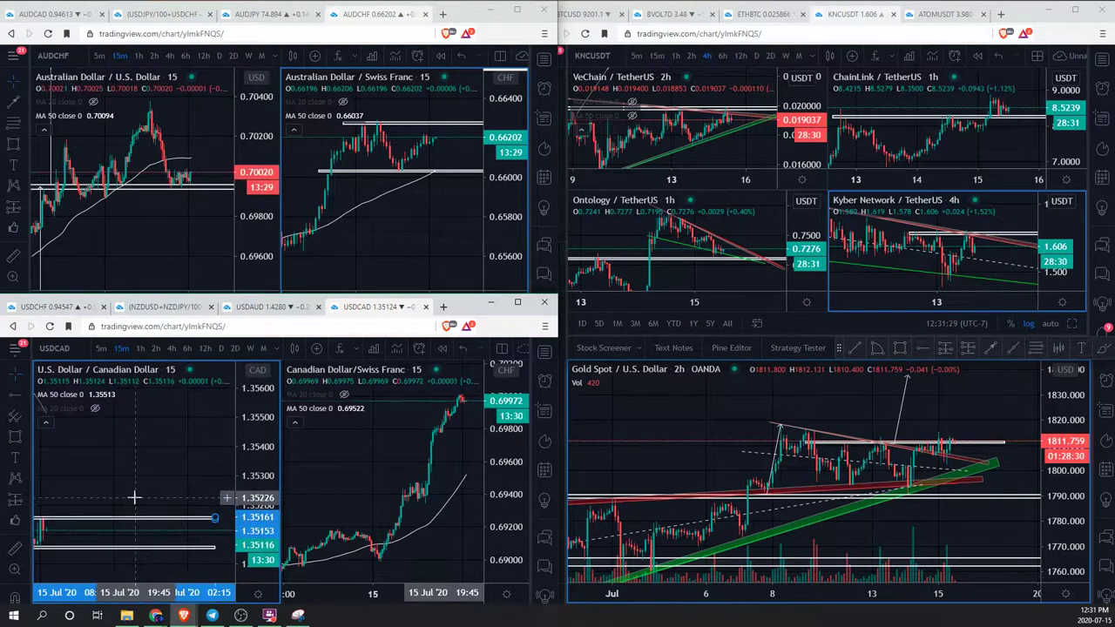
scroll(135, 497, left, 5)
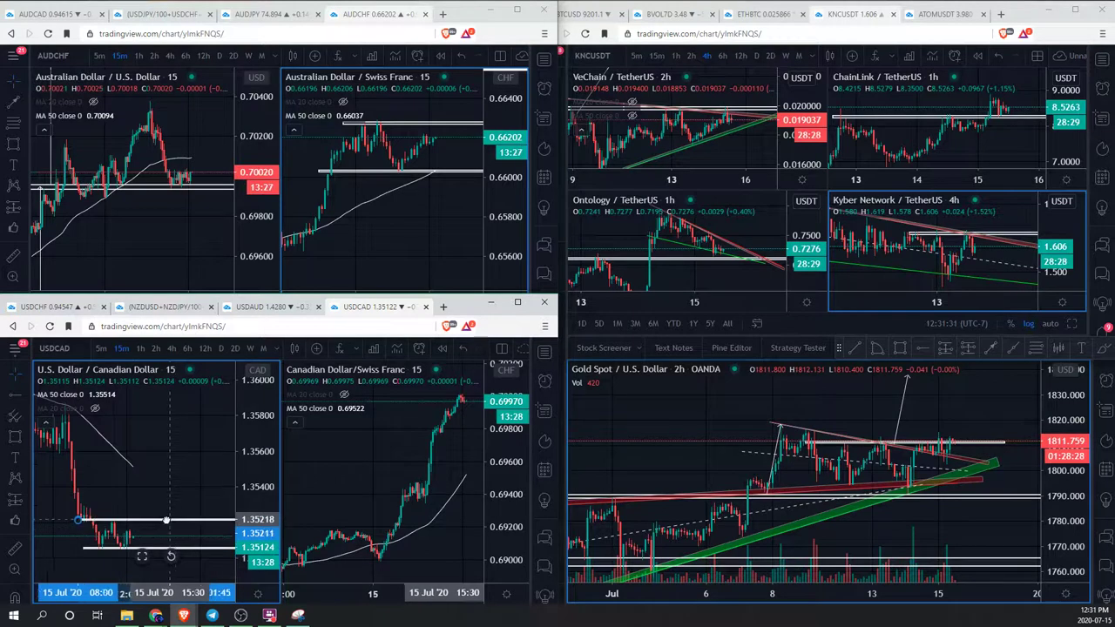
click(110, 496)
scroll(109, 495, left, 3)
scroll(108, 496, left, 2)
Step: Switch to the crypto browser window, bring up its Bitcoin / U.S. Dollar 6h chart, and maximize the window
click(169, 235)
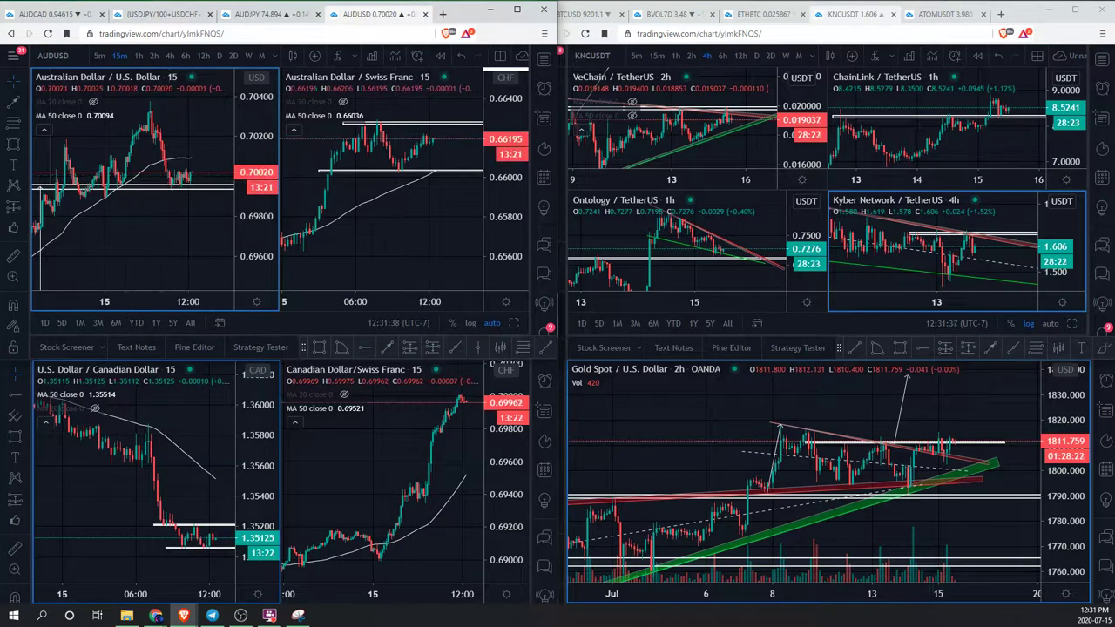
click(156, 615)
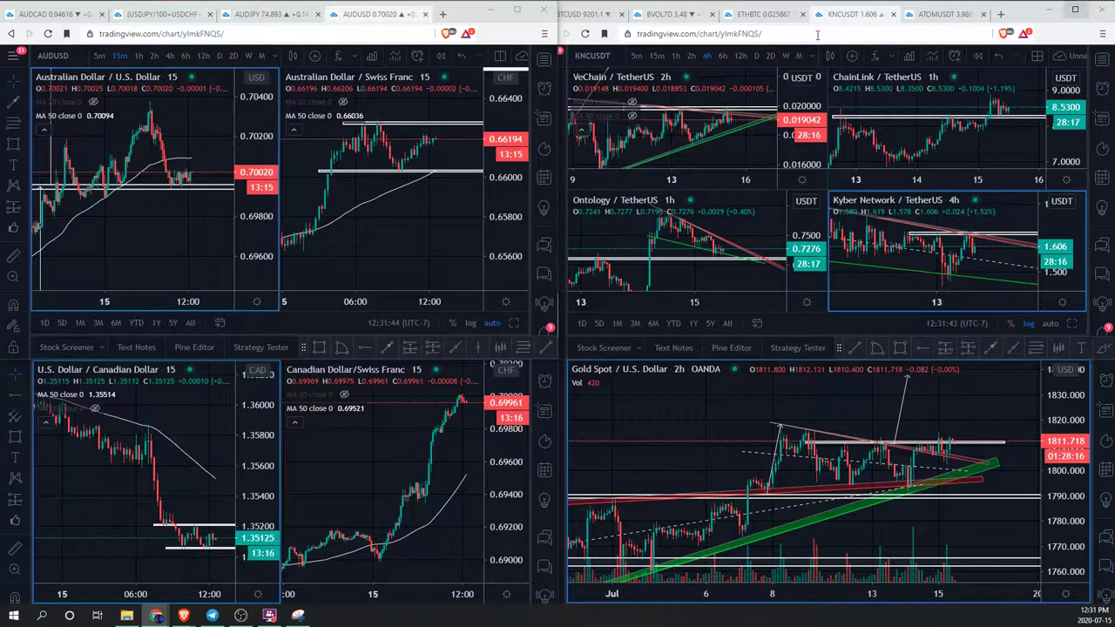
click(588, 15)
click(1075, 9)
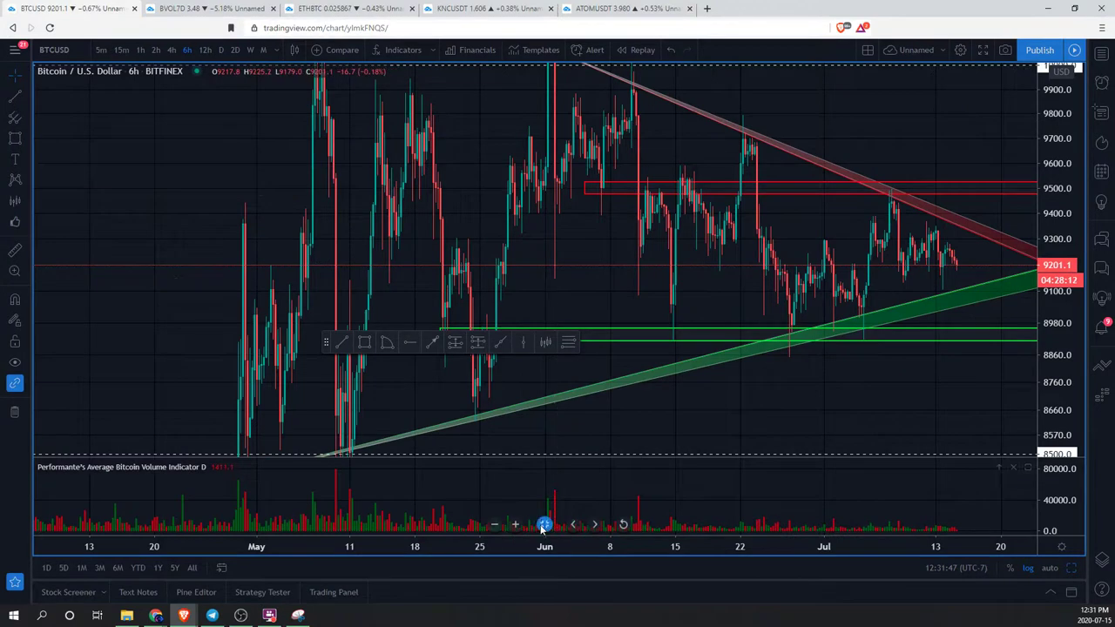
Step: Enlarge the Bitcoin Historical Volatility Index chart, examine its highlighted zones since 2017 clear of the drawing toolbar, and restore the four-chart layout
key(ctrl+Tab)
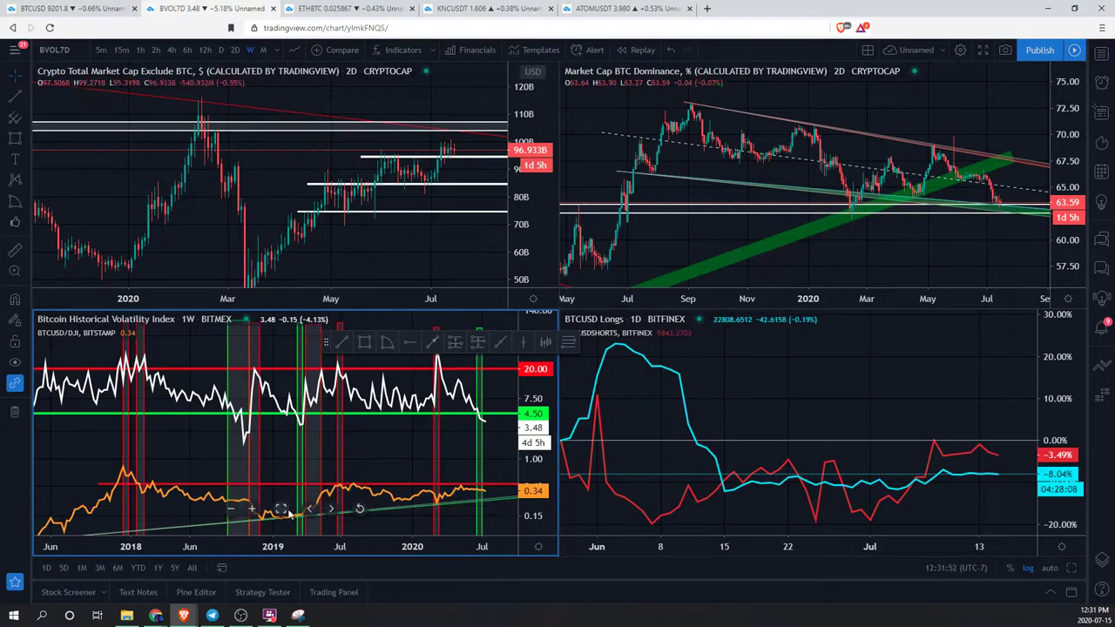
key(alt+Return)
scroll(841, 253, up, 3)
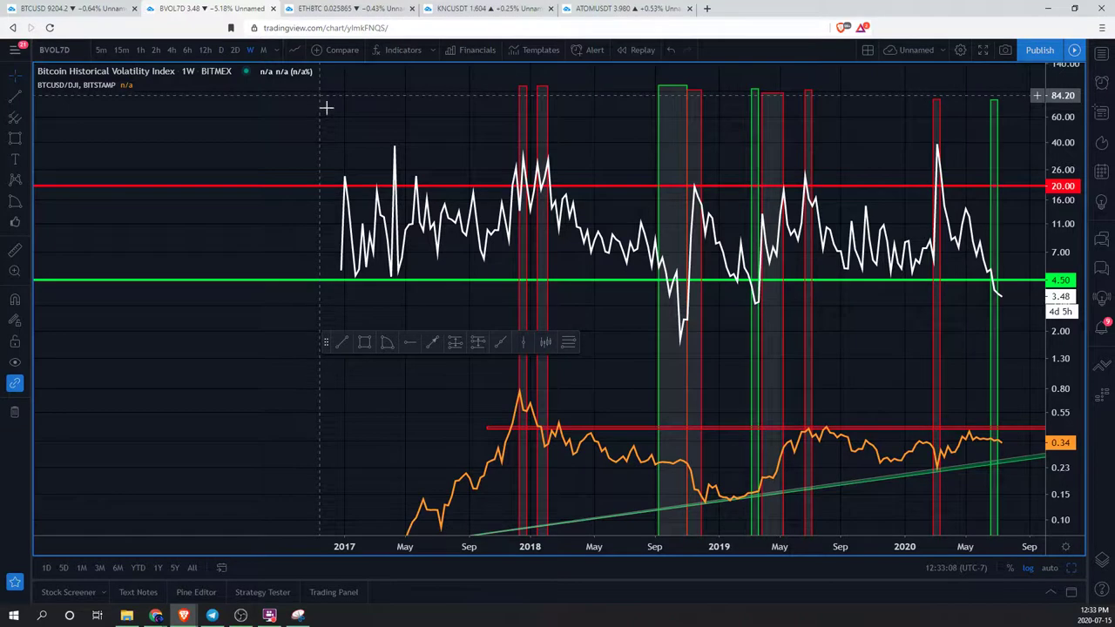
scroll(319, 94, up, 2)
drag(322, 342, 606, 593)
drag(854, 331, 833, 311)
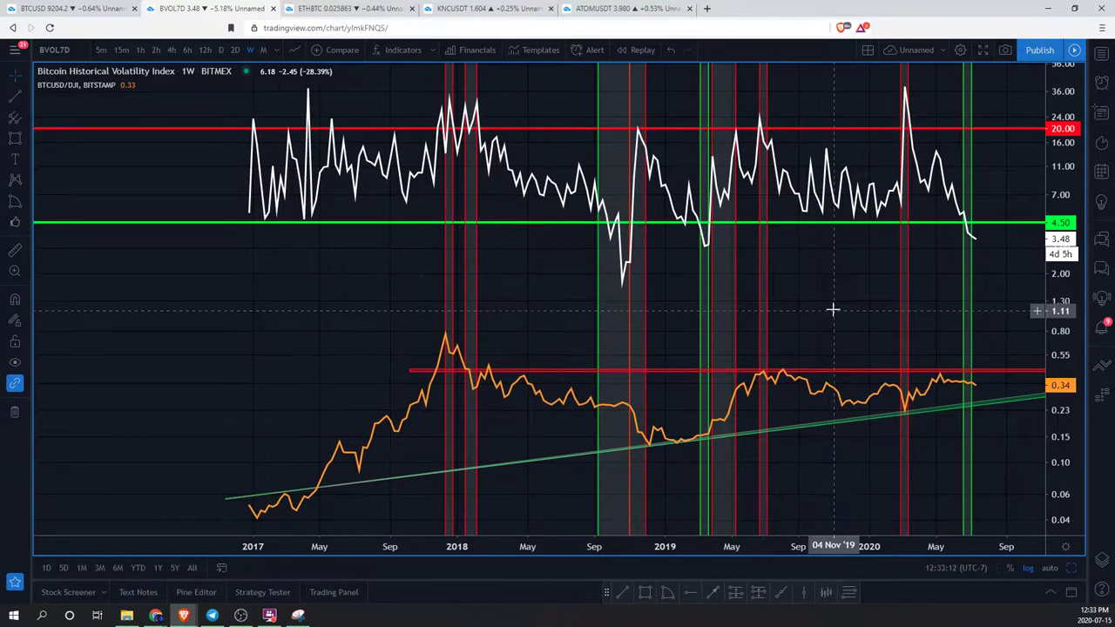
scroll(832, 311, up, 3)
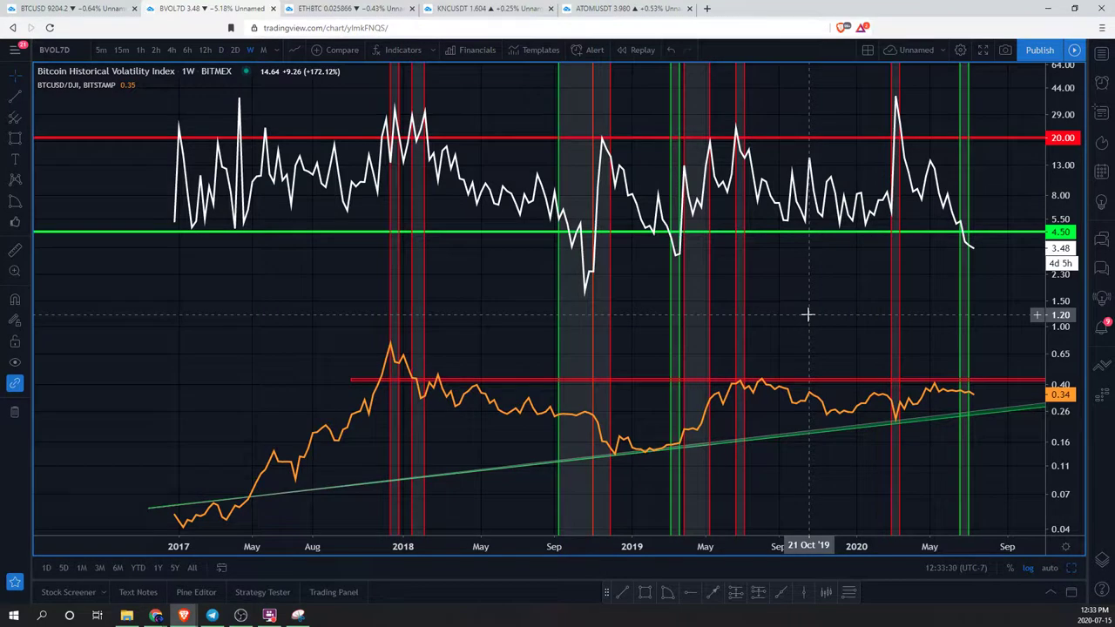
click(612, 507)
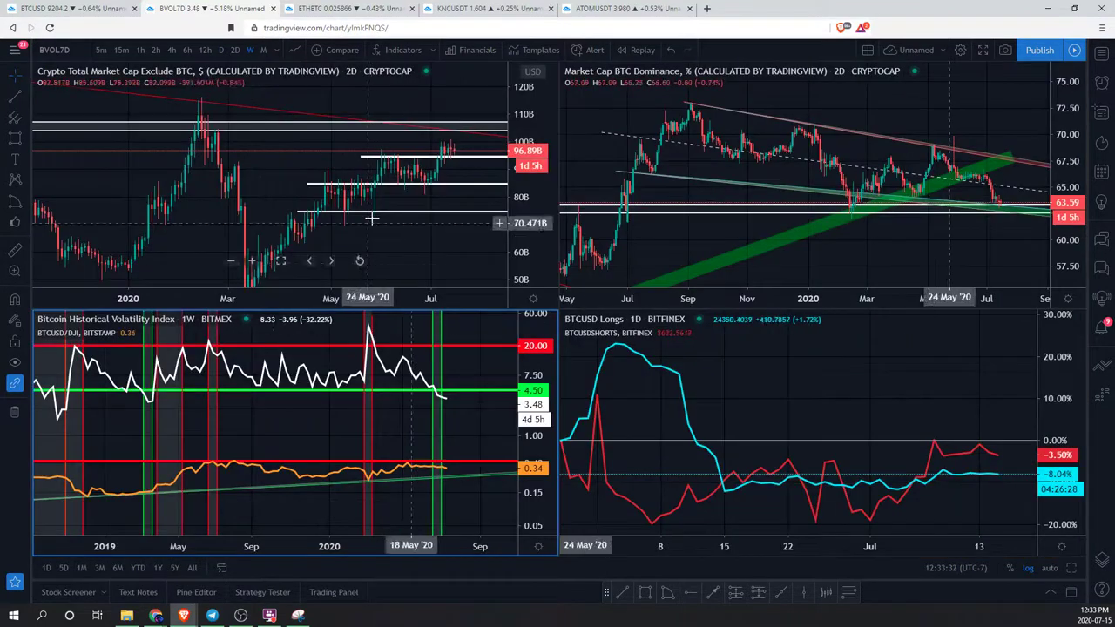
Step: Go back to the Bitcoin layout and enlarge the 6h Bitfinex chart with its triangle's apex in view
click(78, 8)
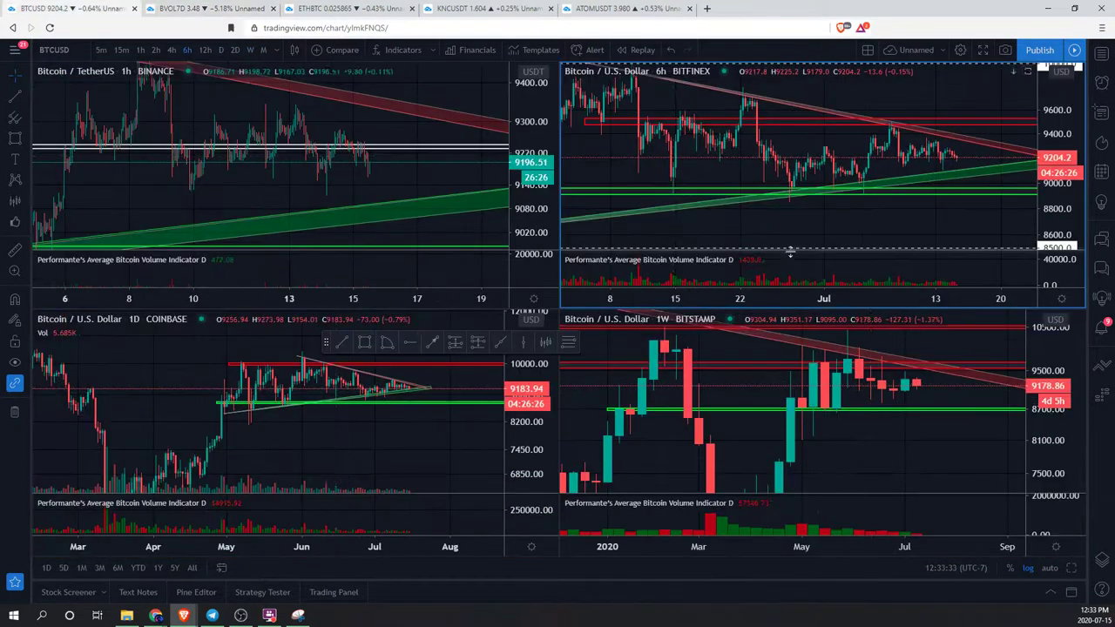
key(alt+Return)
drag(909, 178, 979, 199)
Step: Draw a rectangle around Bitcoin's July range from about 9,332 down to 9,160, spanning 9 to 20 July 2020
click(14, 138)
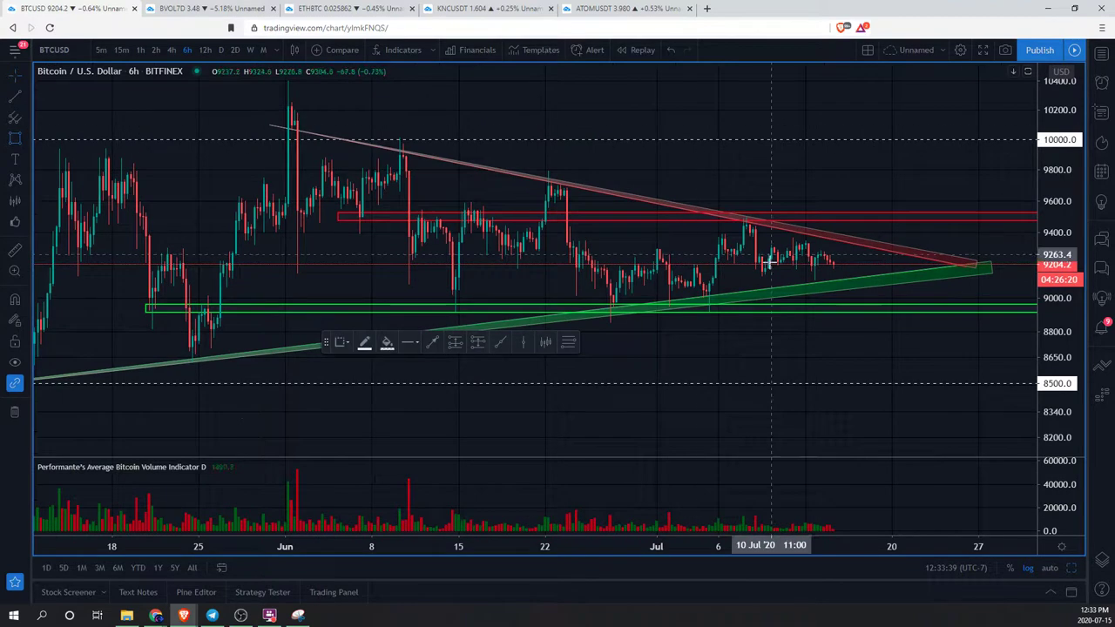
click(755, 243)
click(897, 270)
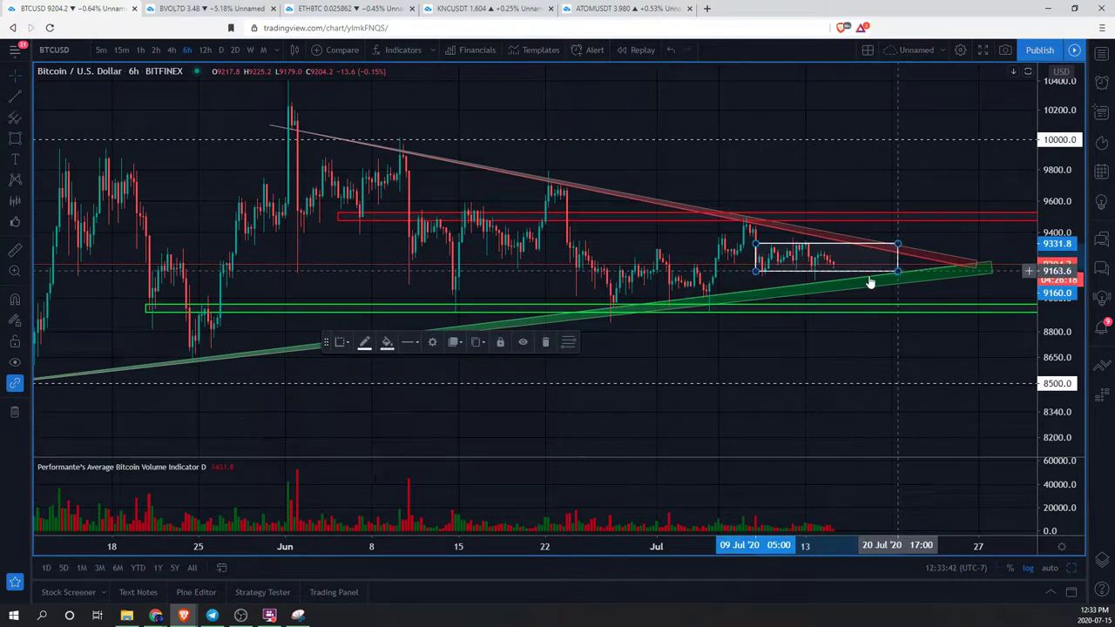
Step: Measure a price drop from about 9,339 to 9,167 near the triangle's apex at 23 July, and delete the range rectangle
shift+click(929, 237)
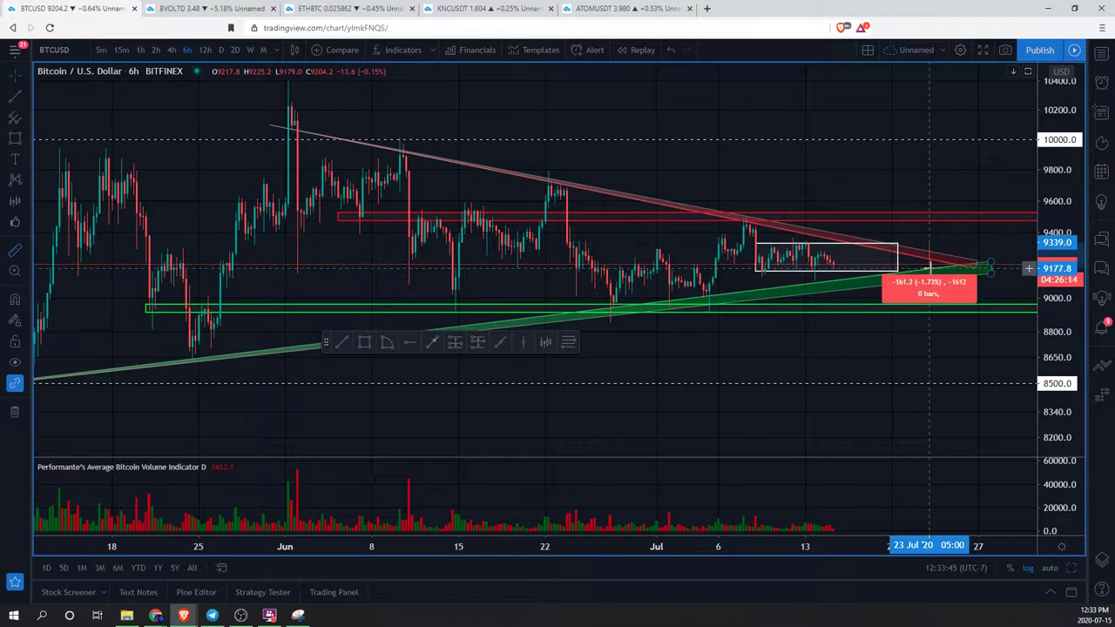
click(982, 267)
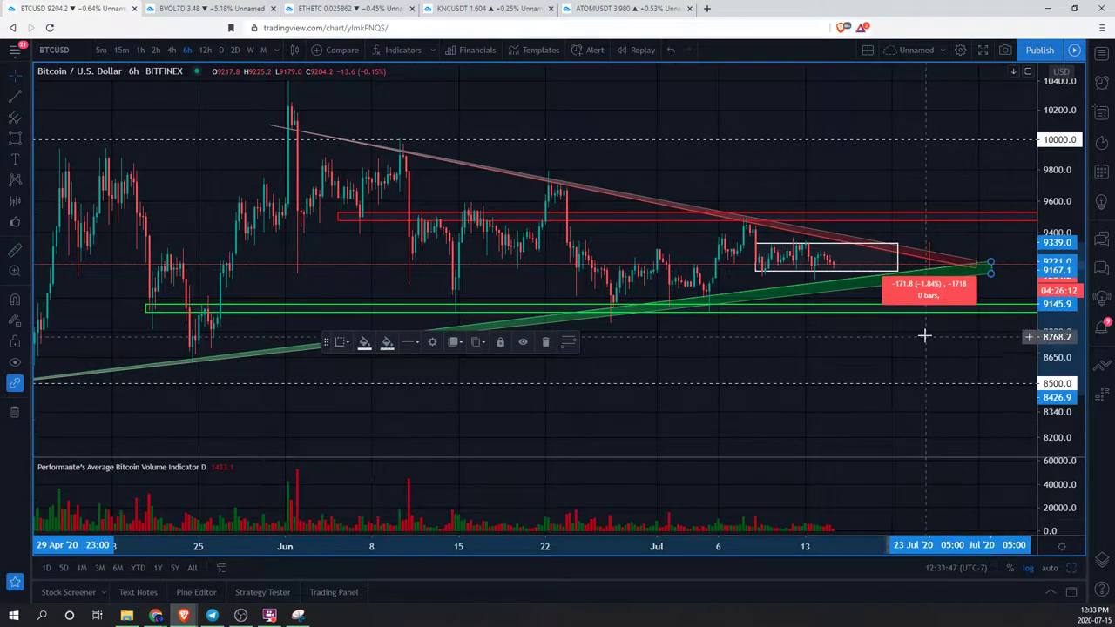
click(894, 234)
click(897, 247)
key(Delete)
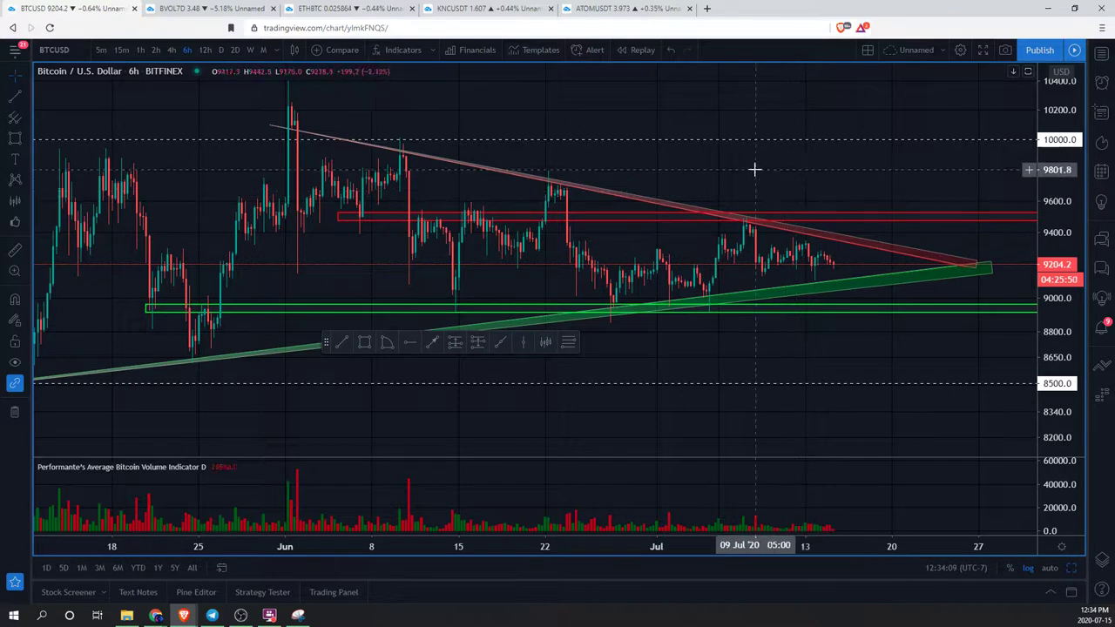
Step: Move the floating drawing toolbar below the chart, examine Bitcoin's triangle since May, and return to the four-chart layout
drag(754, 171, 803, 164)
drag(326, 344, 492, 593)
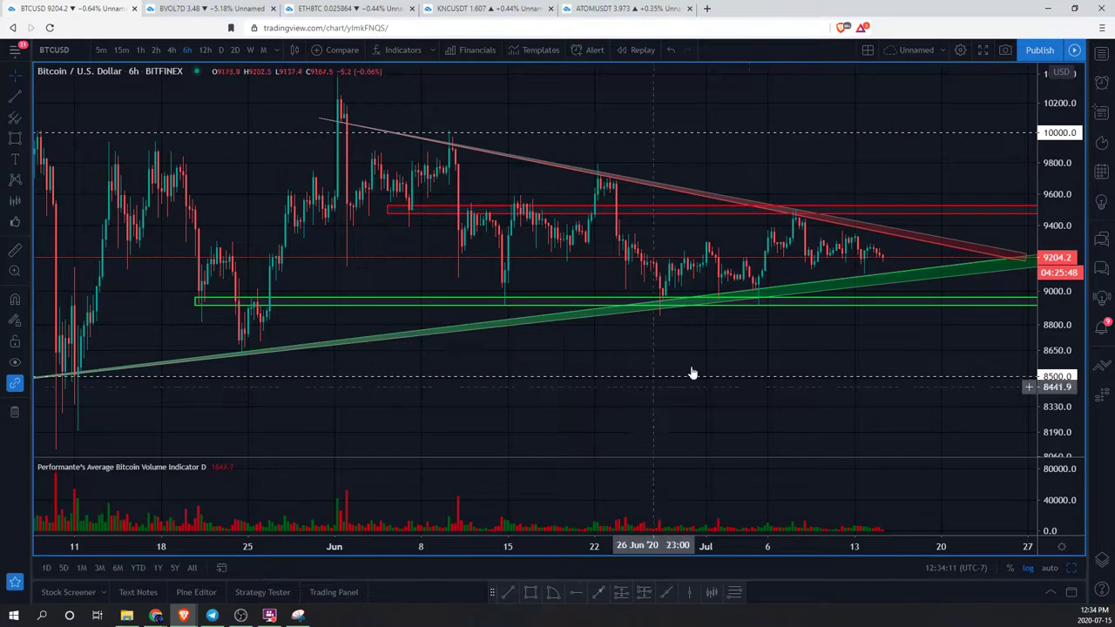
drag(763, 354, 779, 378)
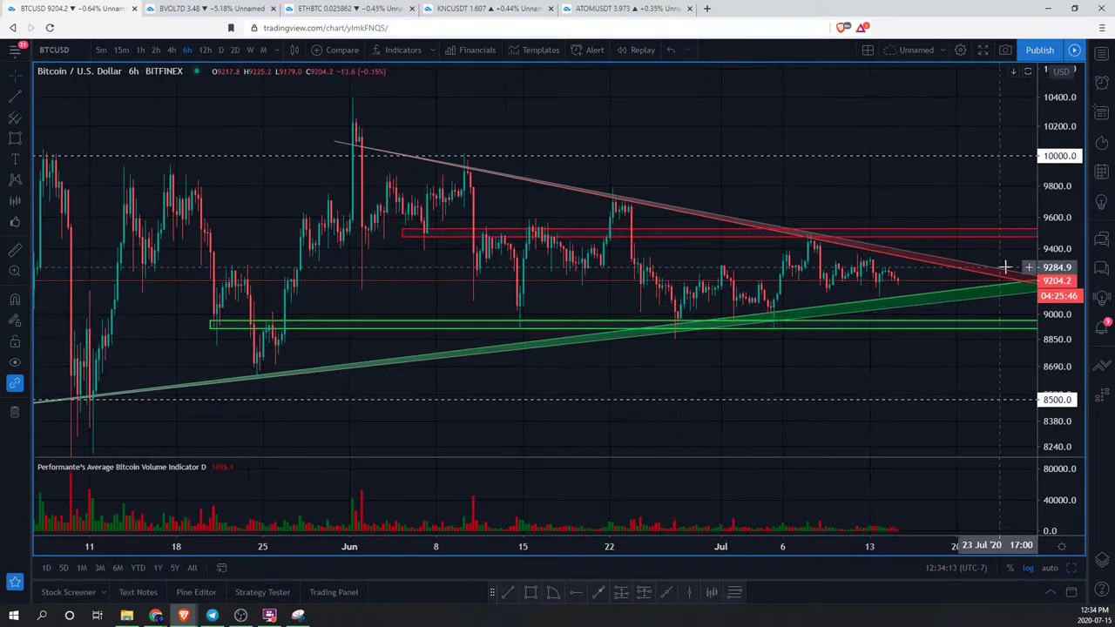
scroll(915, 209, down, 2)
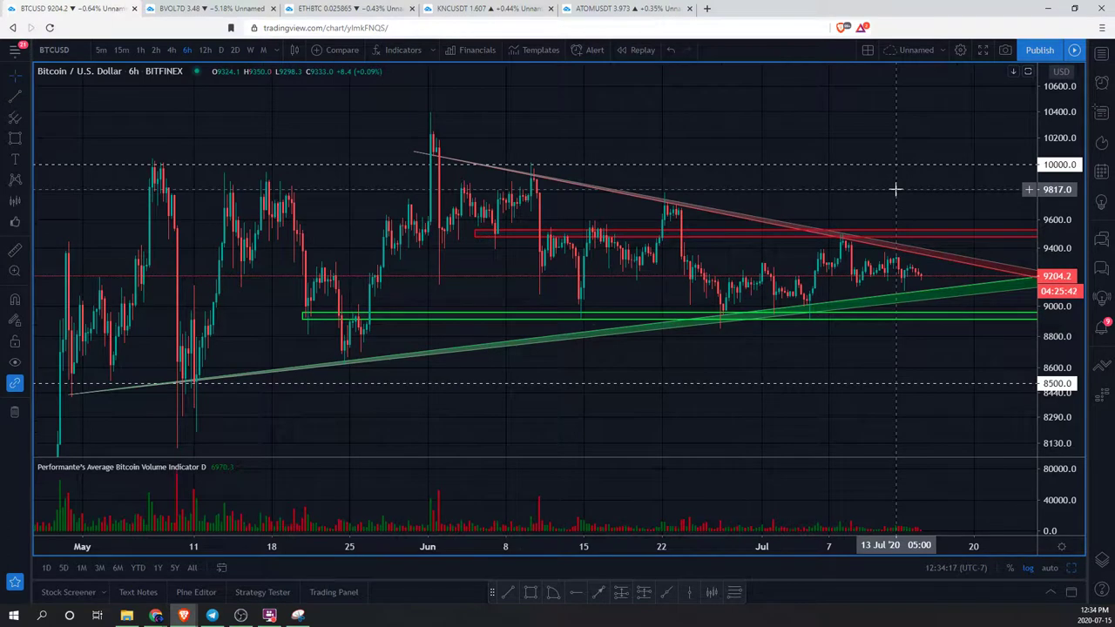
mouse_move(543, 525)
key(alt+Return)
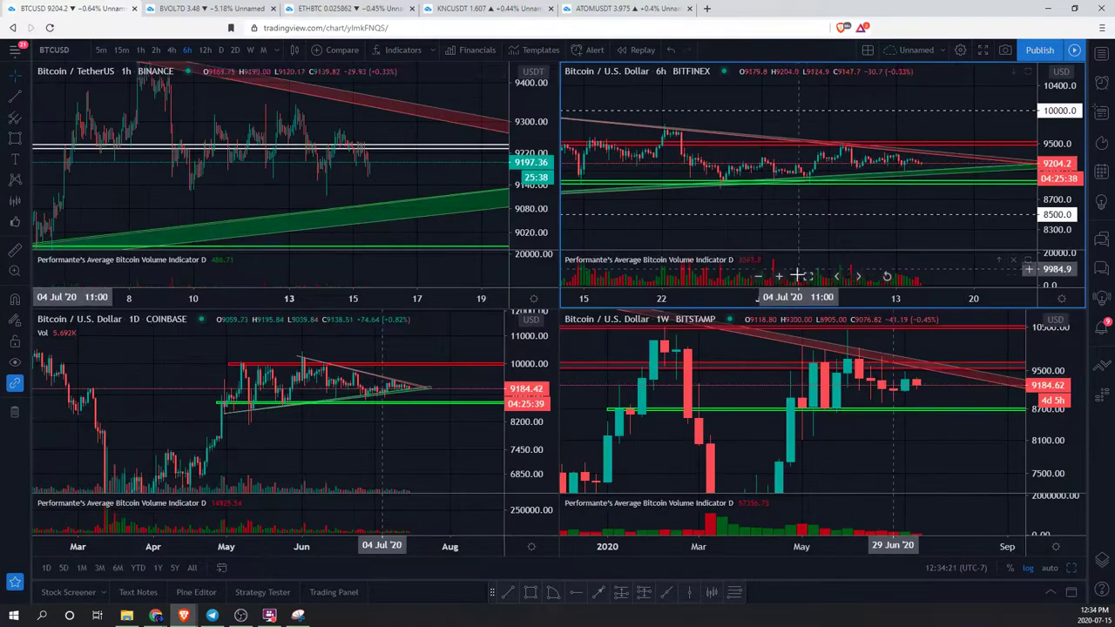
key(alt+Return)
Step: Switch to the market cap layout, enlarge the BTC dominance chart, and examine its descending channel and horizontal support zone
key(ctrl+Tab)
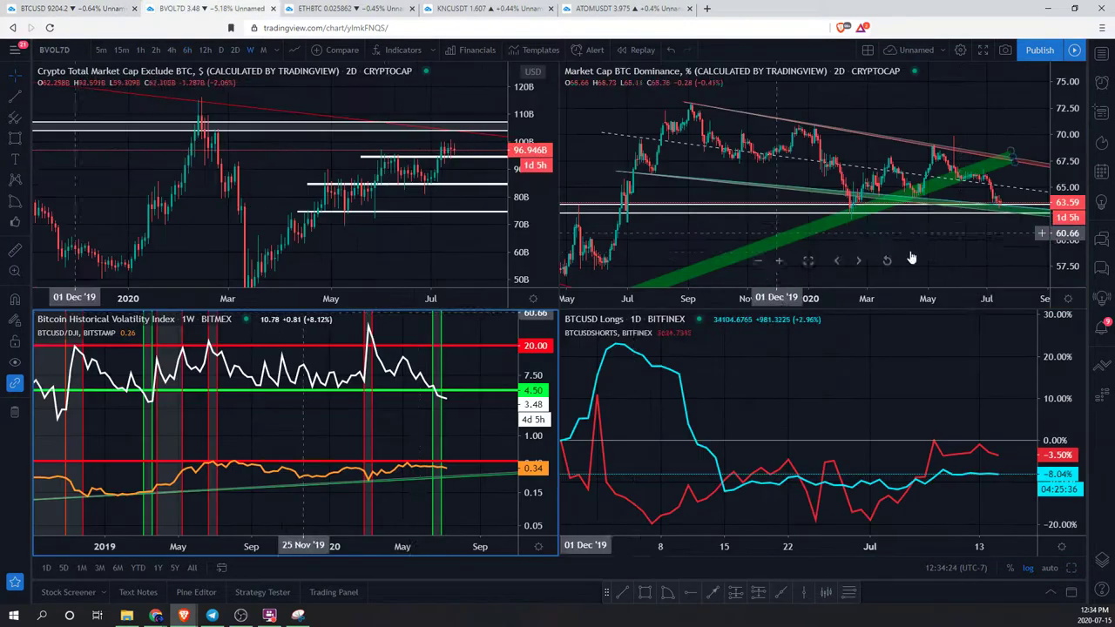
key(alt+Return)
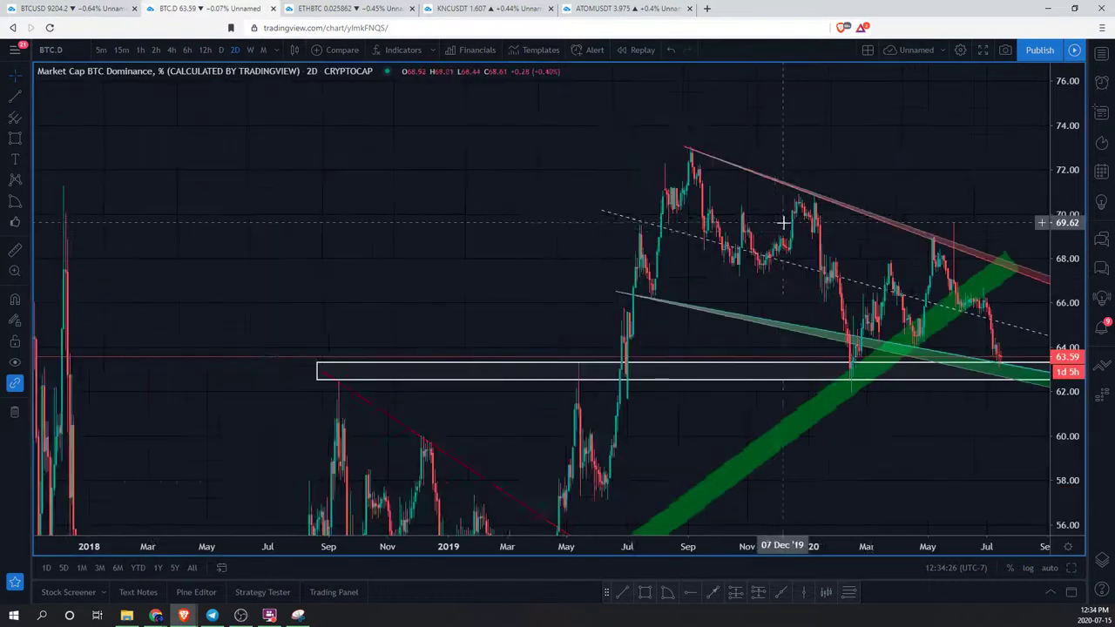
scroll(902, 168, up, 3)
drag(1058, 144, 814, 207)
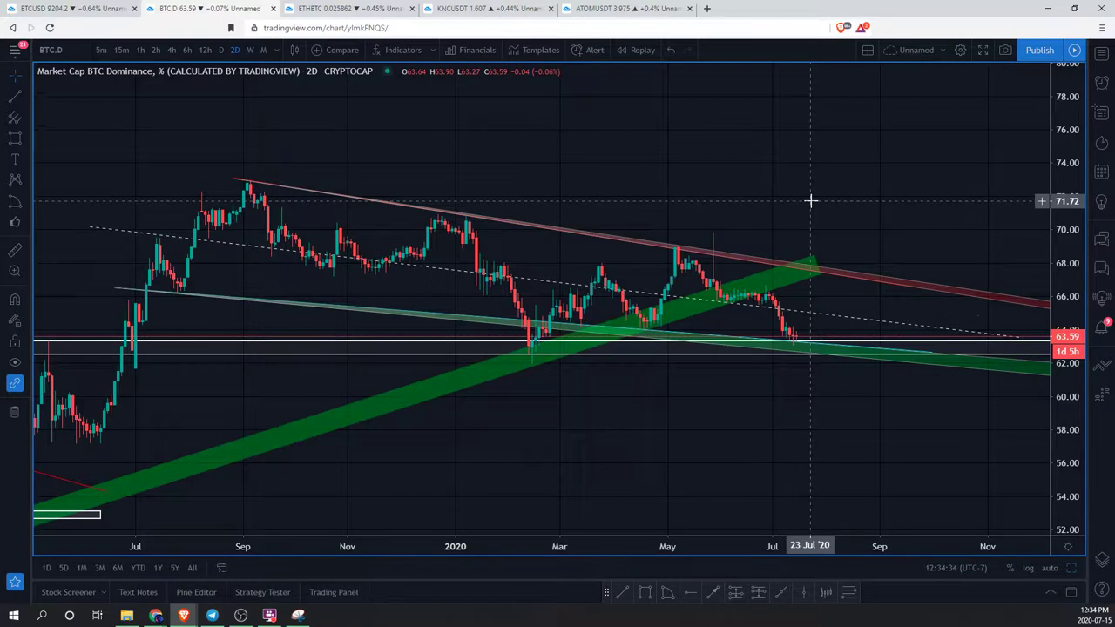
scroll(797, 217, down, 2)
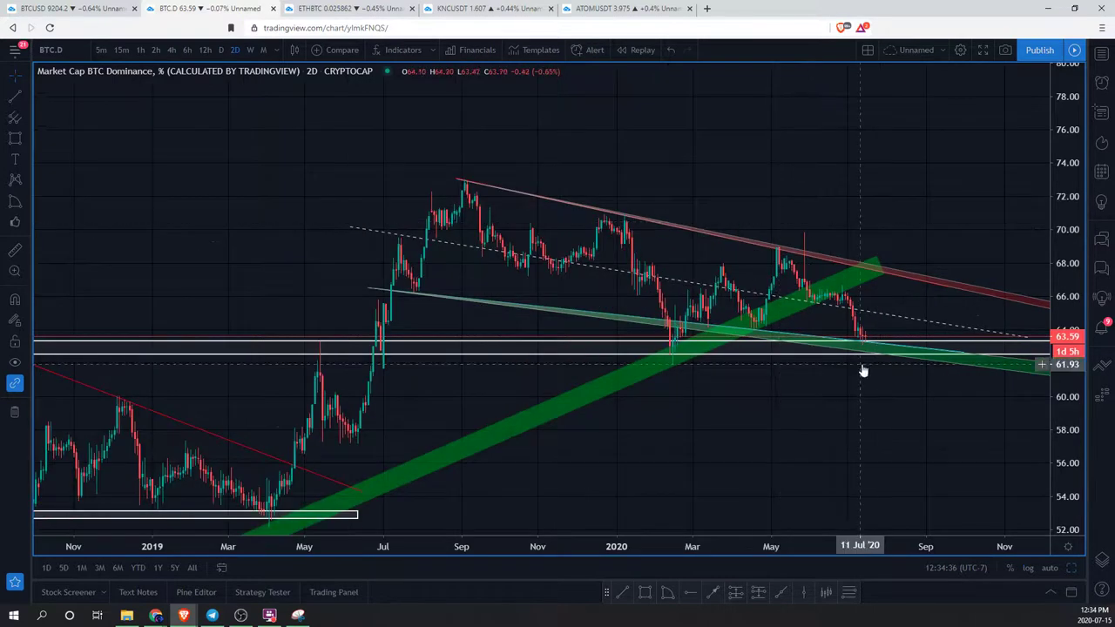
scroll(866, 406, down, 1)
Step: Set the BTC dominance chart to the weekly timeframe and examine its horizontal zones and trendlines back to 2017
click(250, 50)
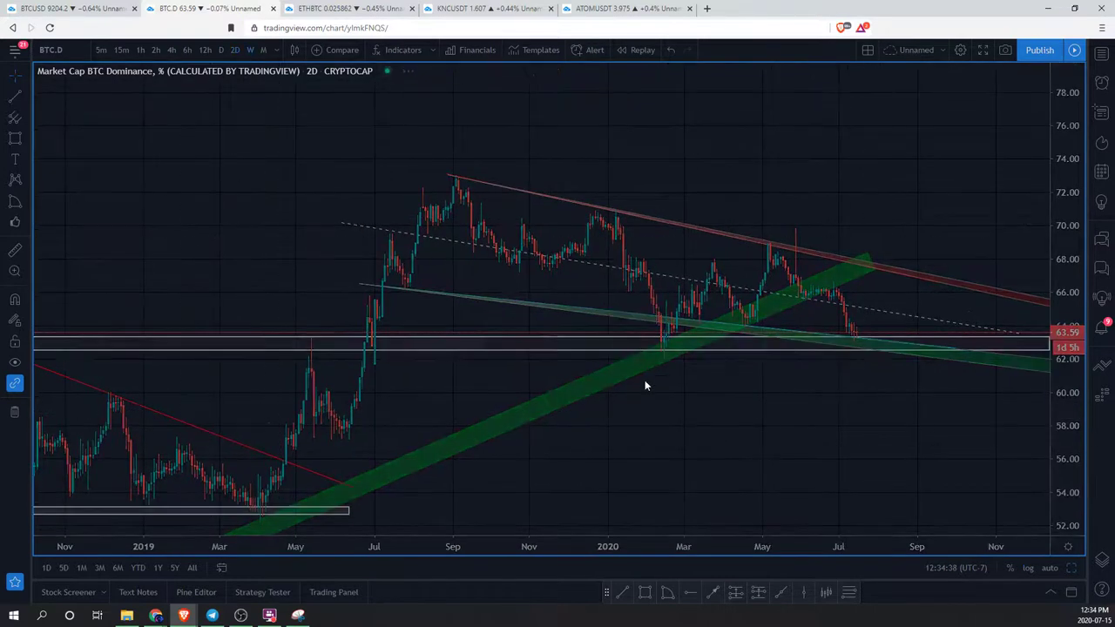
scroll(922, 422, up, 3)
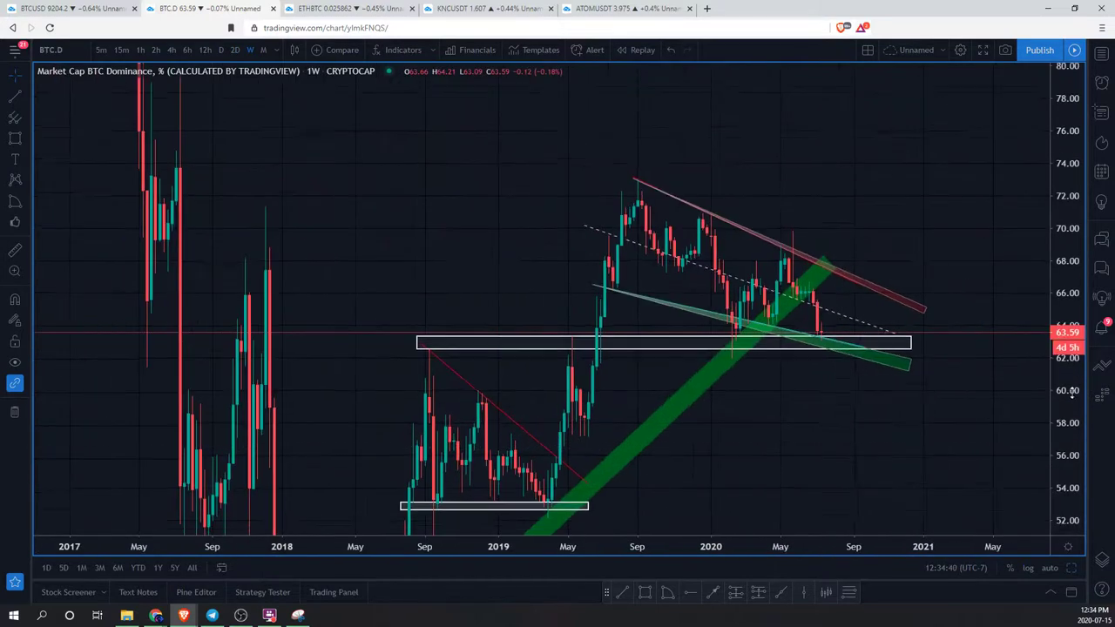
scroll(851, 193, up, 1)
scroll(851, 193, down, 2)
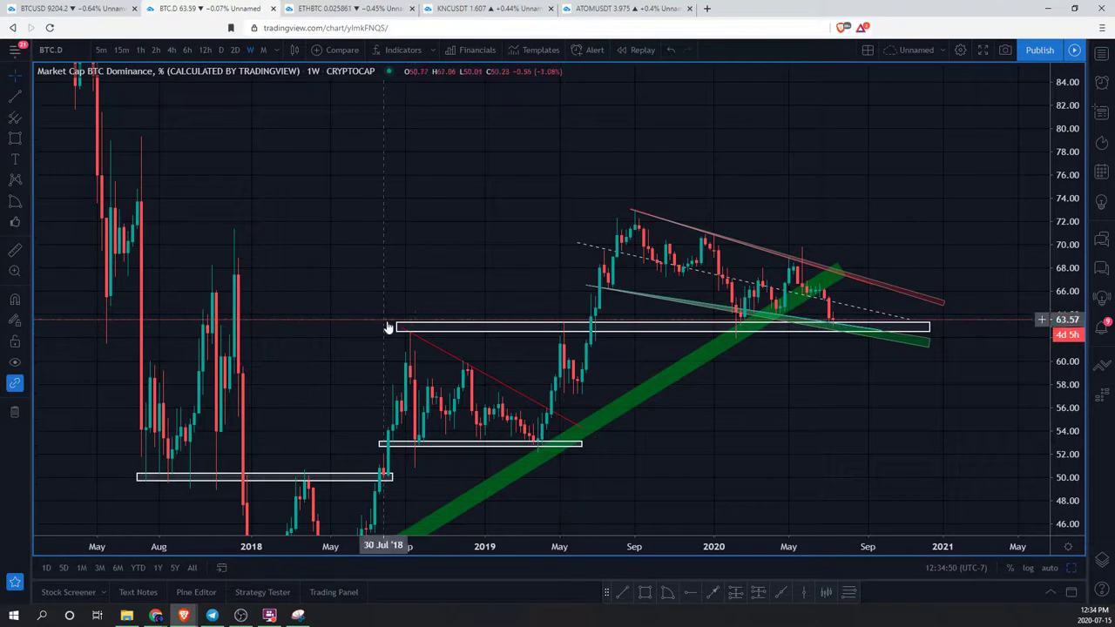
drag(841, 353, 819, 331)
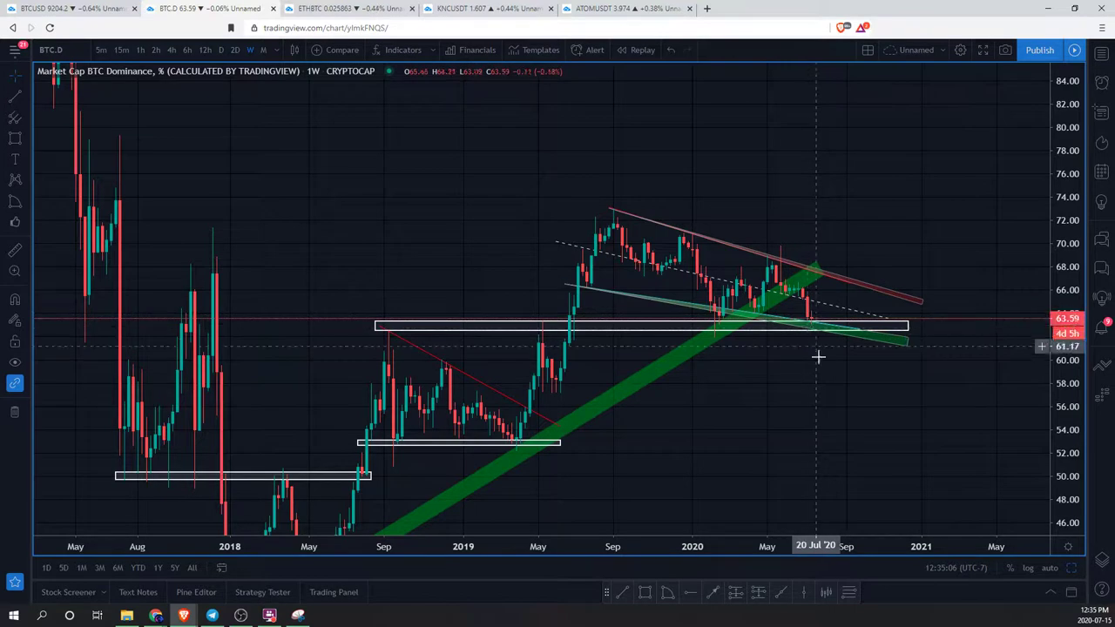
Step: Examine where BTC dominance meets its horizontal support zone and rising green trendline from 2018, and return to the four-chart layout
click(810, 329)
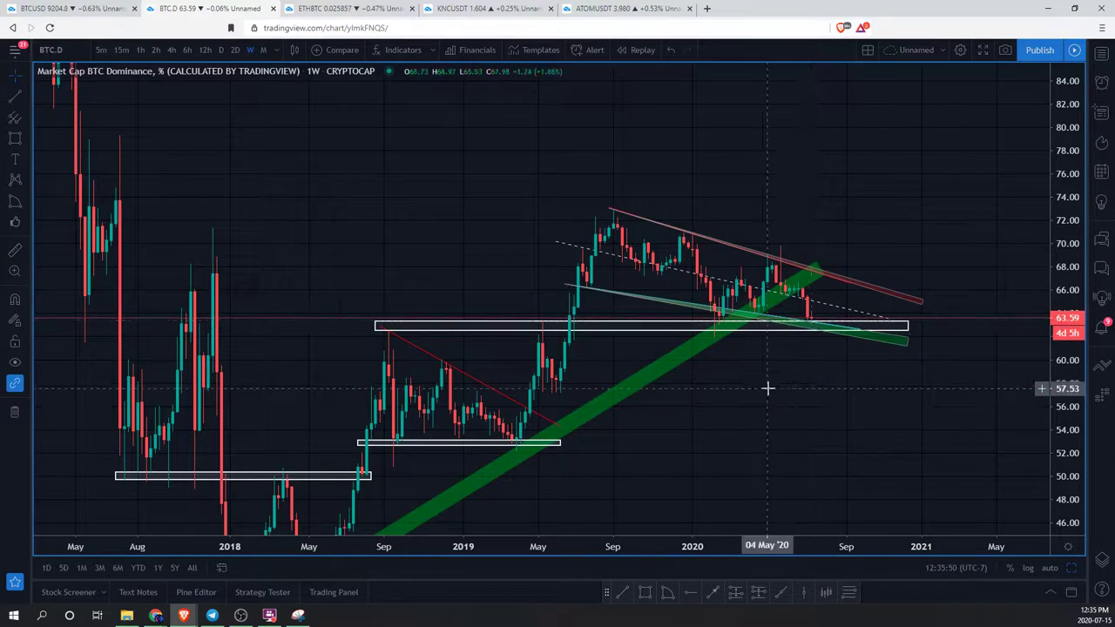
drag(770, 386, 896, 389)
scroll(926, 403, right, 3)
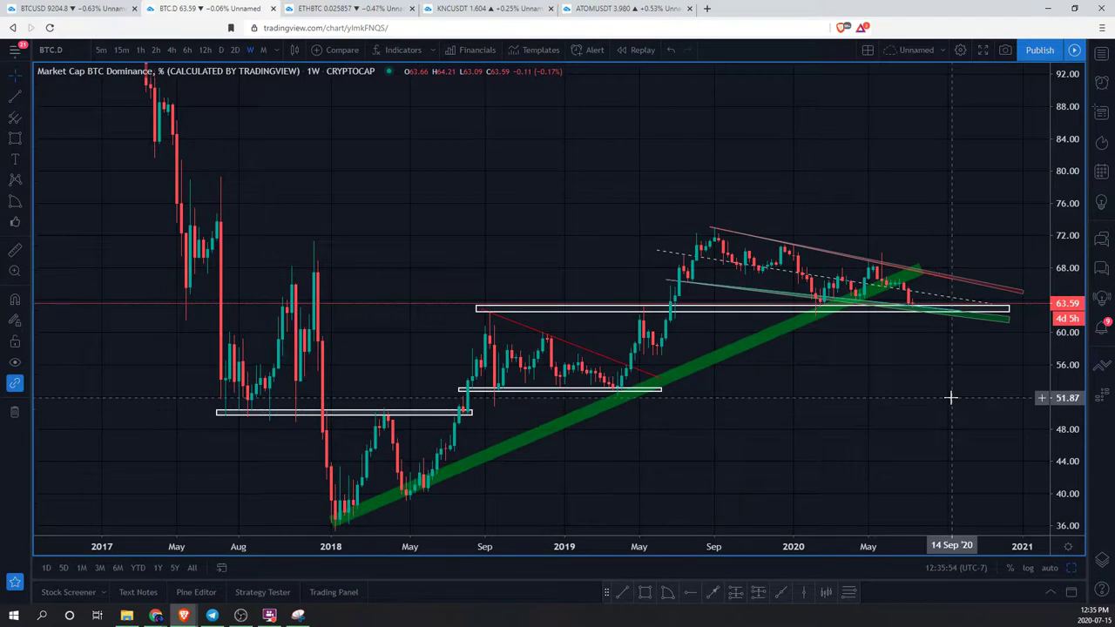
mouse_move(578, 509)
key(alt+Return)
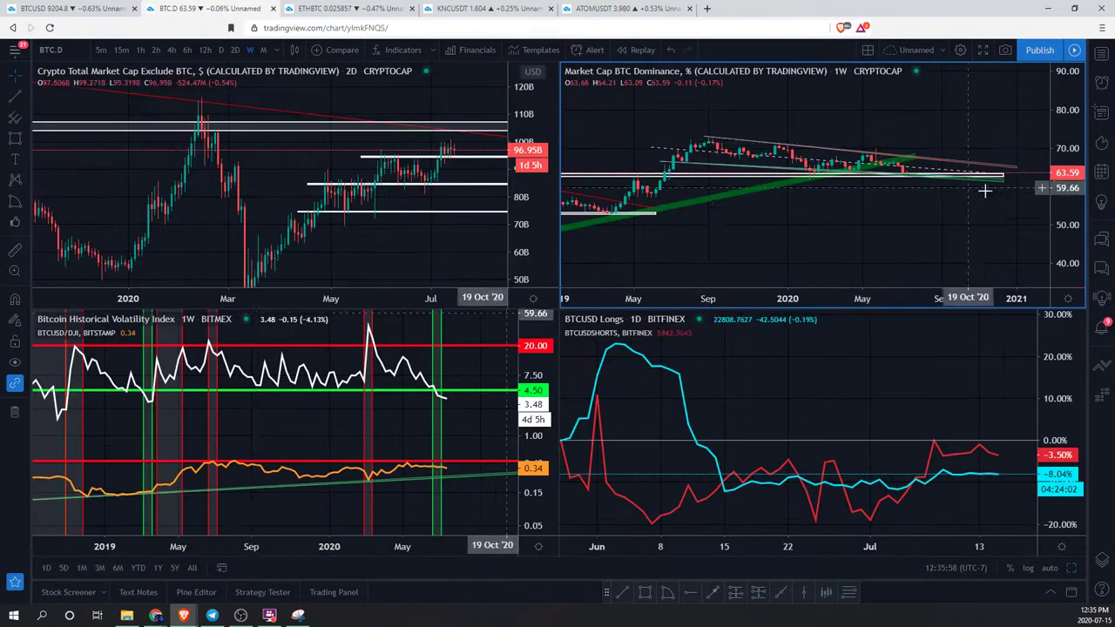
Step: Enlarge the Crypto Total Market Cap Exclude BTC chart and examine its support lines, resistance zone and descending red trendline back to late 2018
click(283, 263)
key(alt+Return)
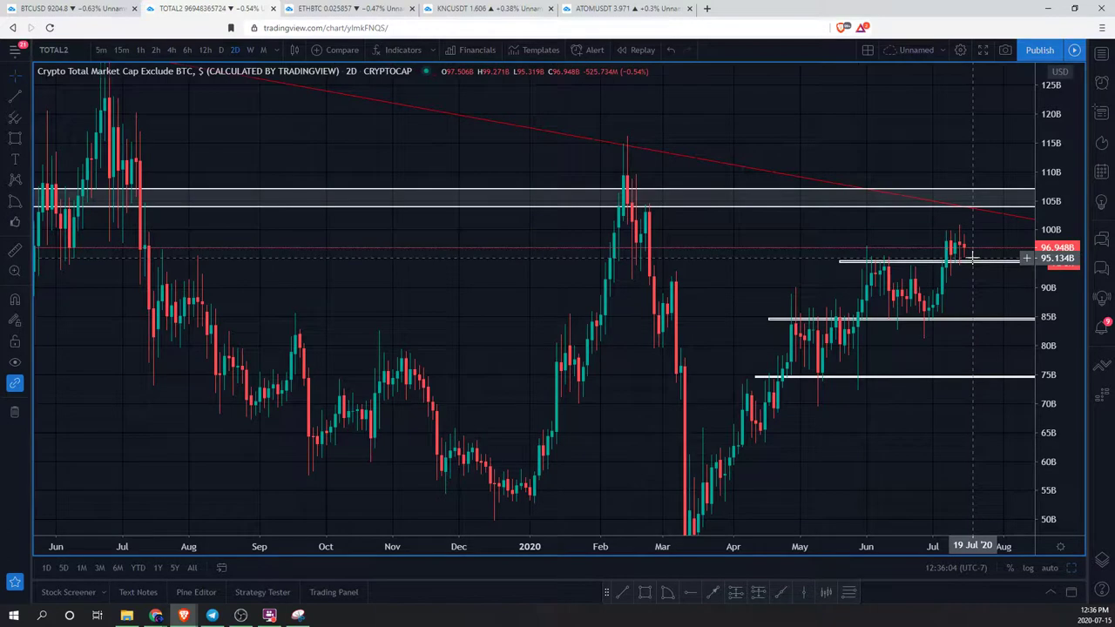
drag(1056, 259, 1056, 348)
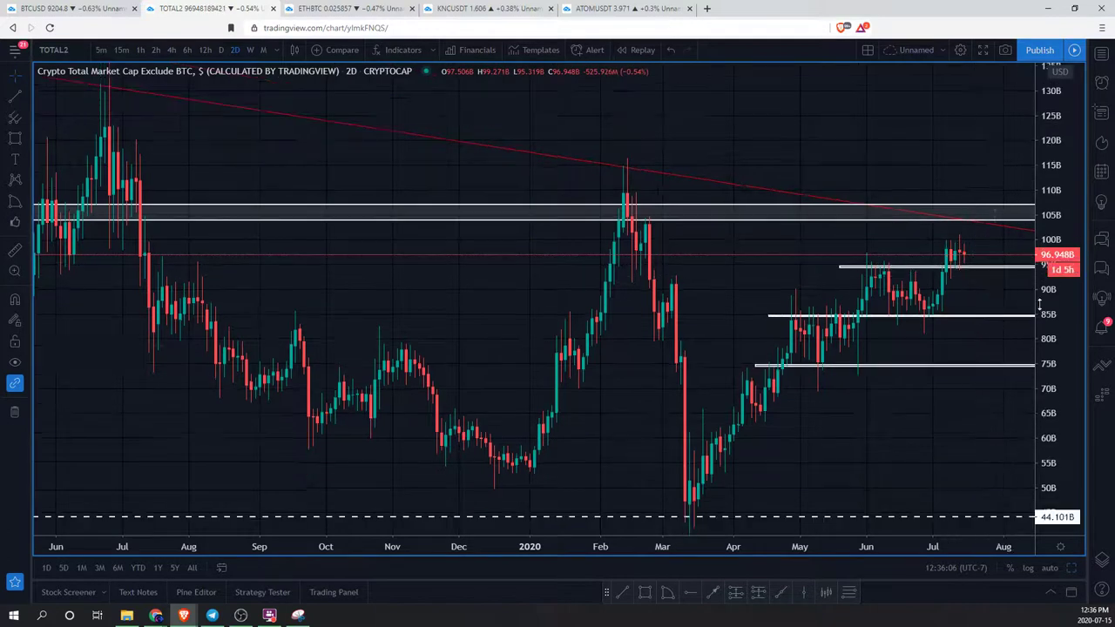
drag(984, 355, 968, 324)
drag(1056, 326, 1056, 393)
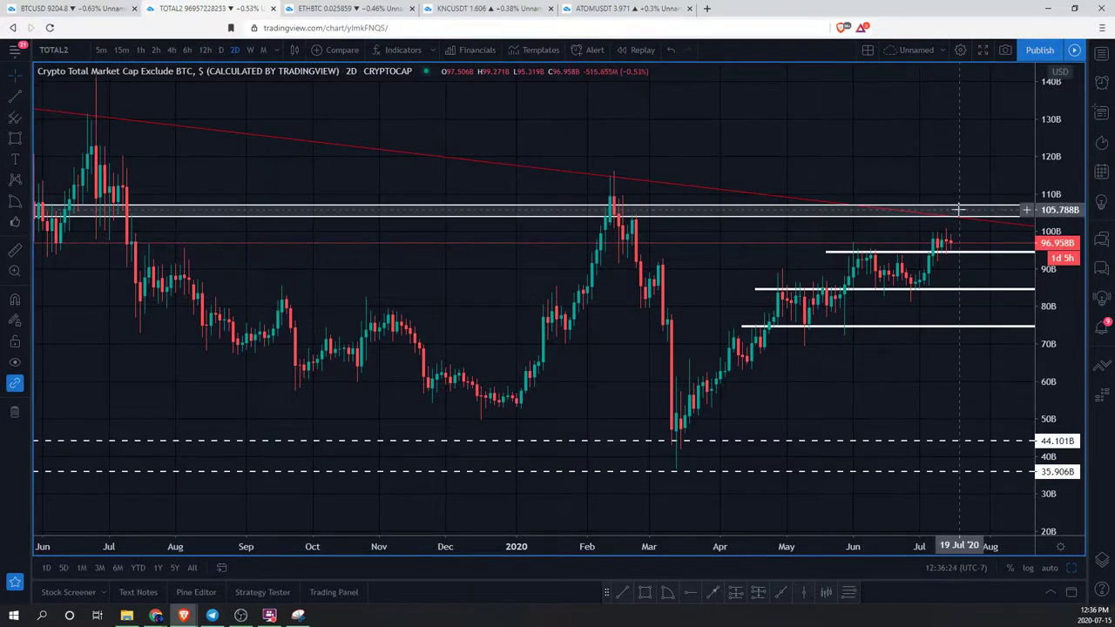
scroll(959, 209, down, 3)
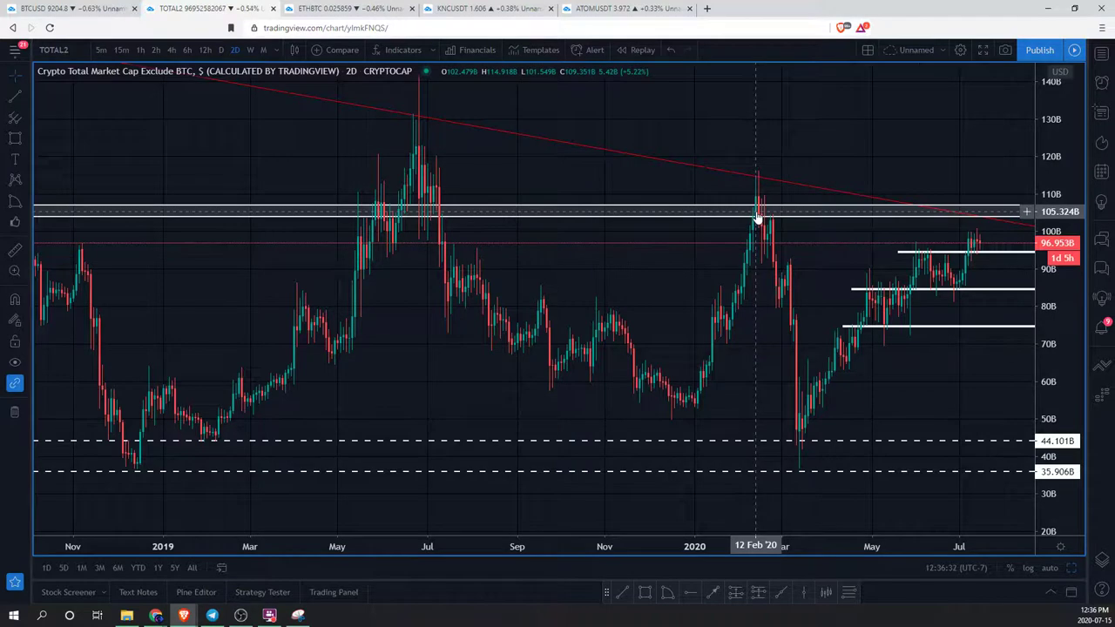
Step: Set the altcoin market cap chart to the weekly timeframe and examine the red trendline from its July 2018 start
click(250, 50)
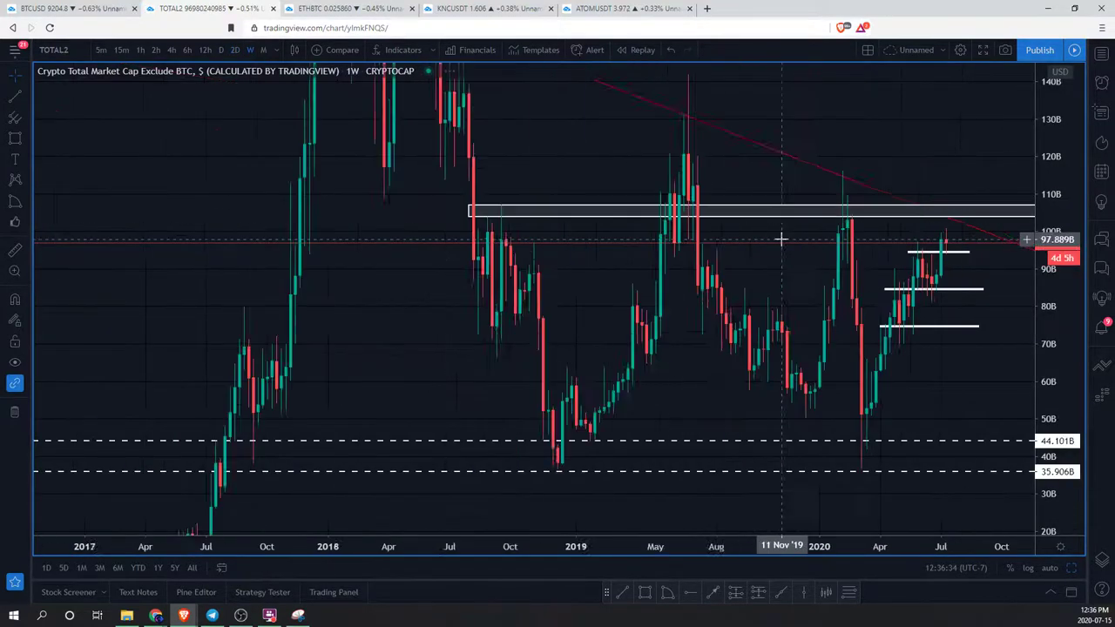
scroll(918, 169, up, 5)
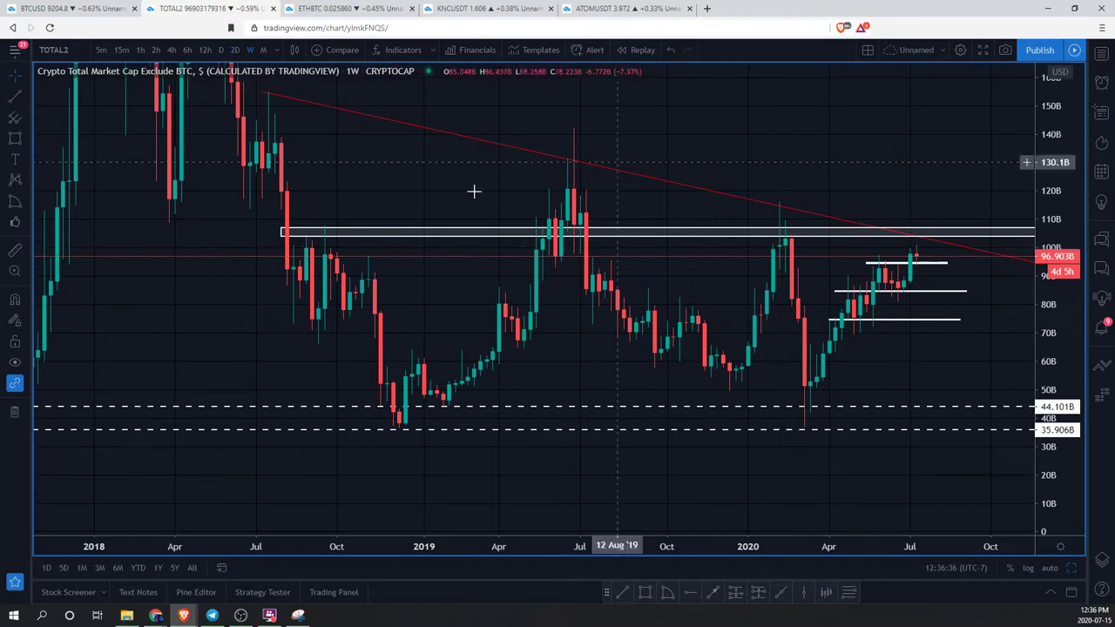
drag(1058, 157, 1059, 209)
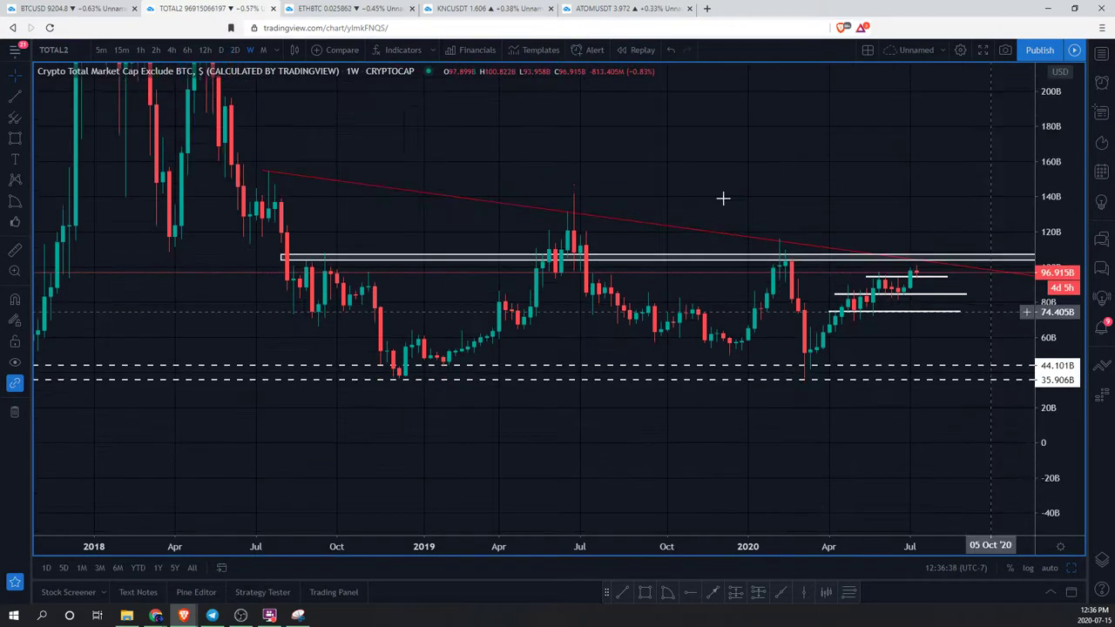
Step: Set the altcoin market cap chart to the monthly timeframe with a logarithmic scale, and examine its price history since 2017
click(264, 52)
scroll(875, 209, up, 1)
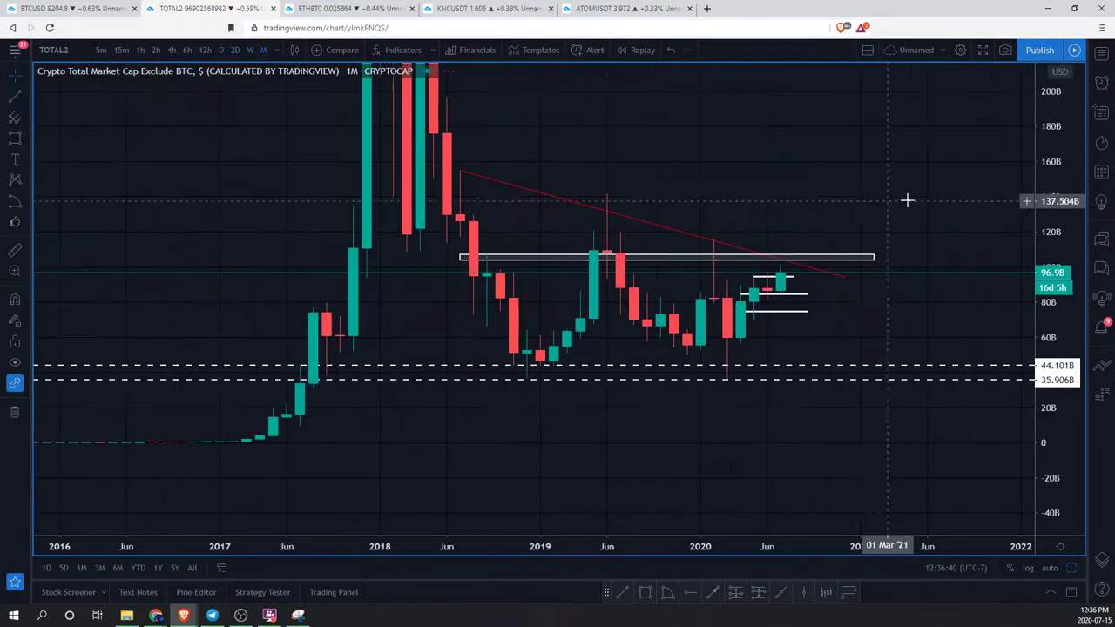
scroll(933, 246, down, 2)
drag(1016, 279, 916, 416)
drag(1042, 352, 876, 450)
scroll(941, 158, up, 2)
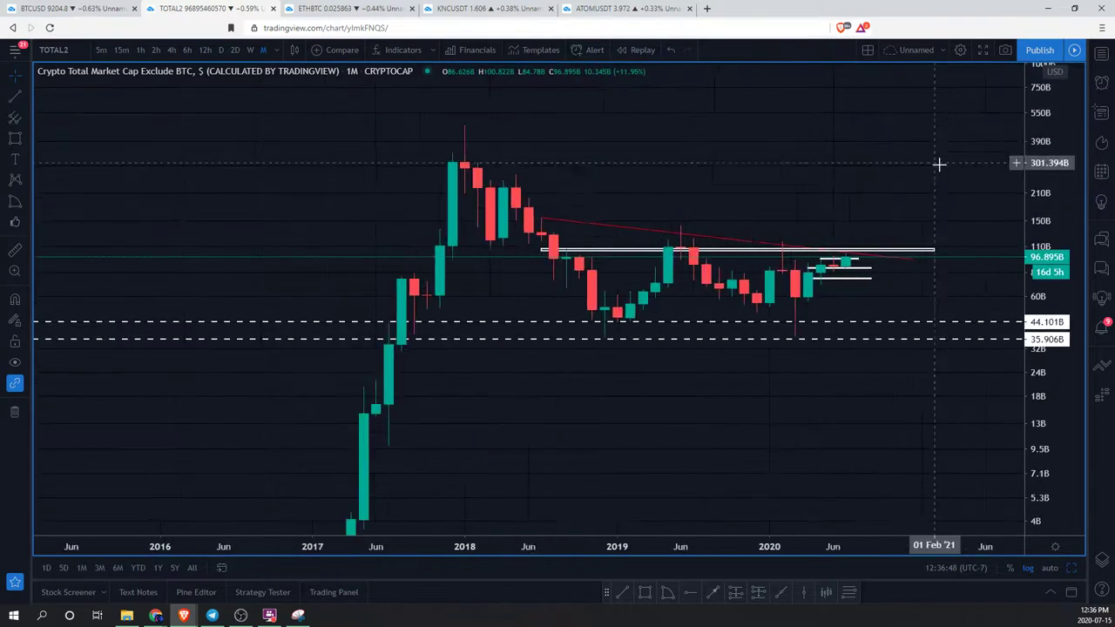
scroll(940, 159, down, 1)
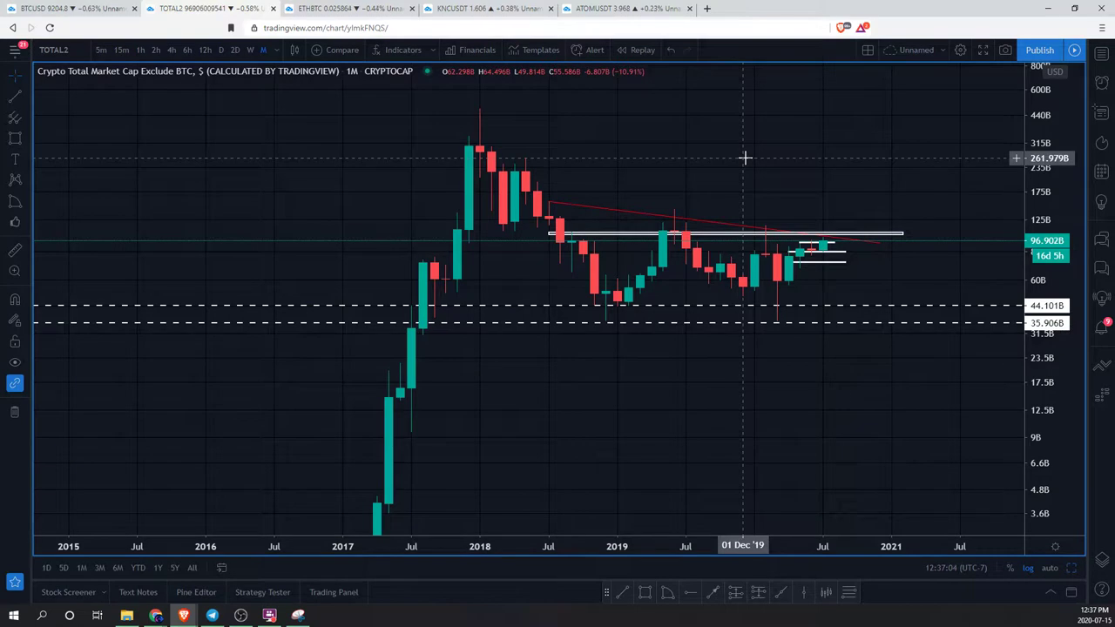
Step: Set the altcoin market cap chart to the daily timeframe and examine recent price between the stepped support lines and the overhead resistance zone
key(d)
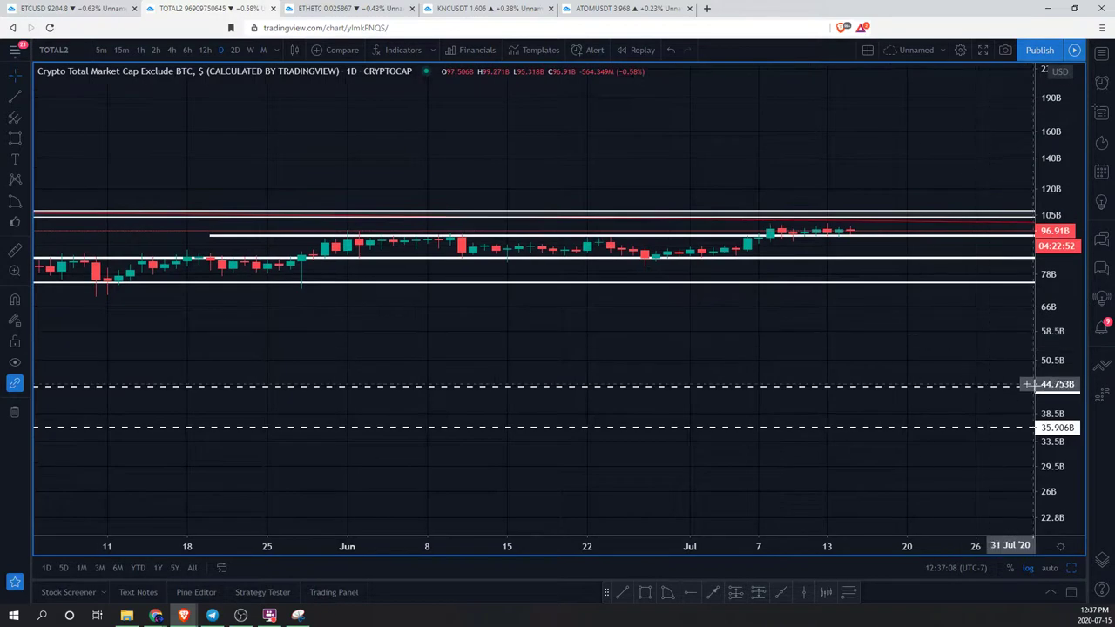
scroll(929, 306, down, 3)
scroll(921, 409, down, 5)
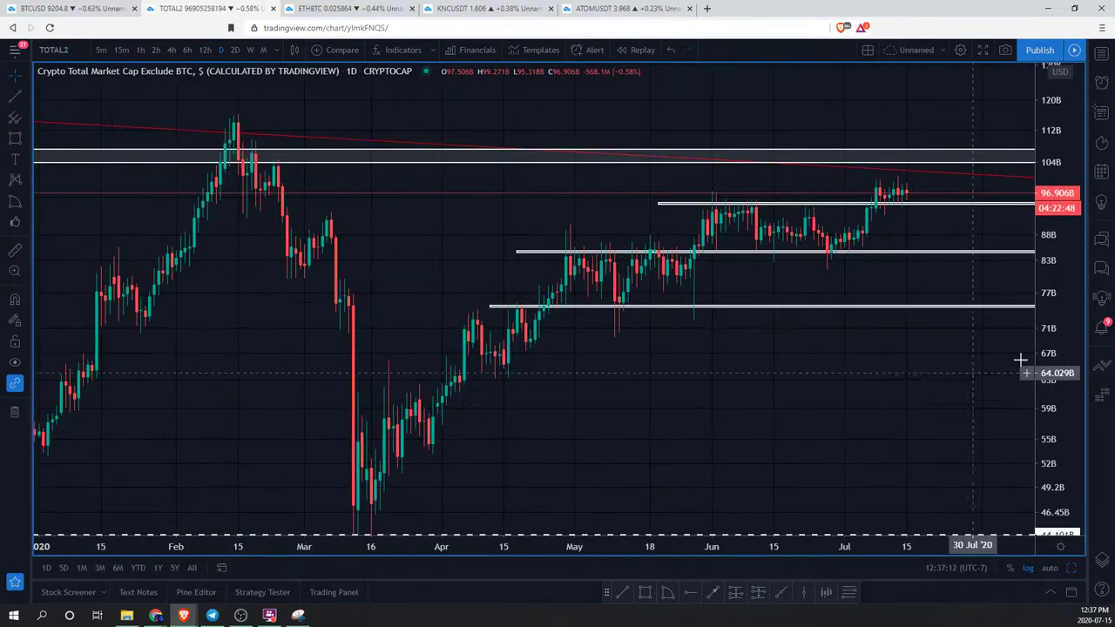
scroll(916, 399, down, 2)
scroll(924, 404, down, 3)
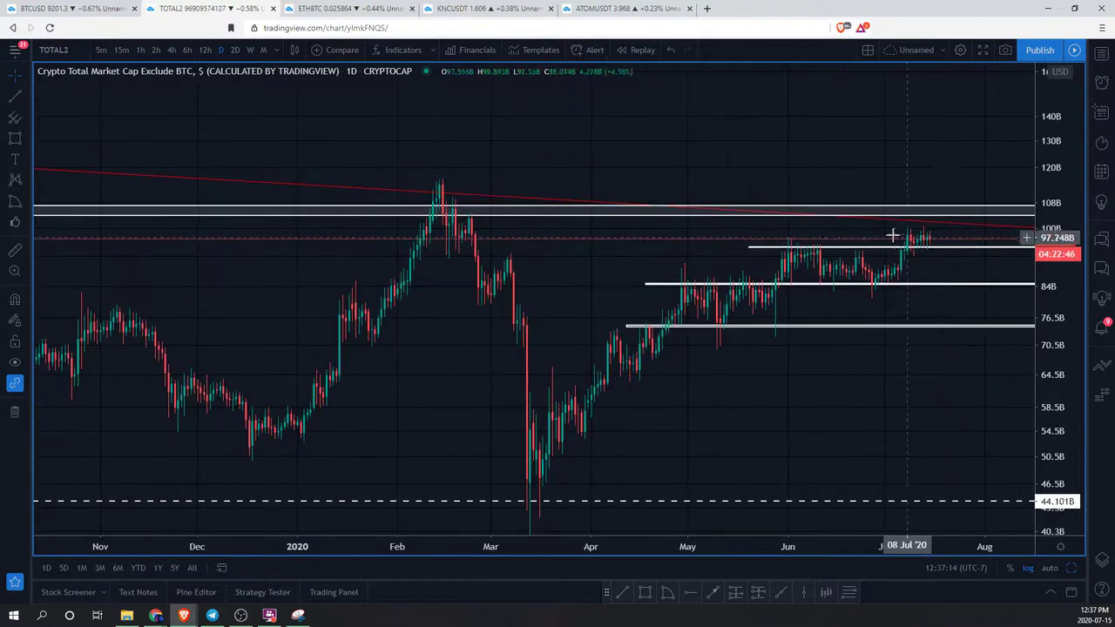
scroll(936, 418, up, 2)
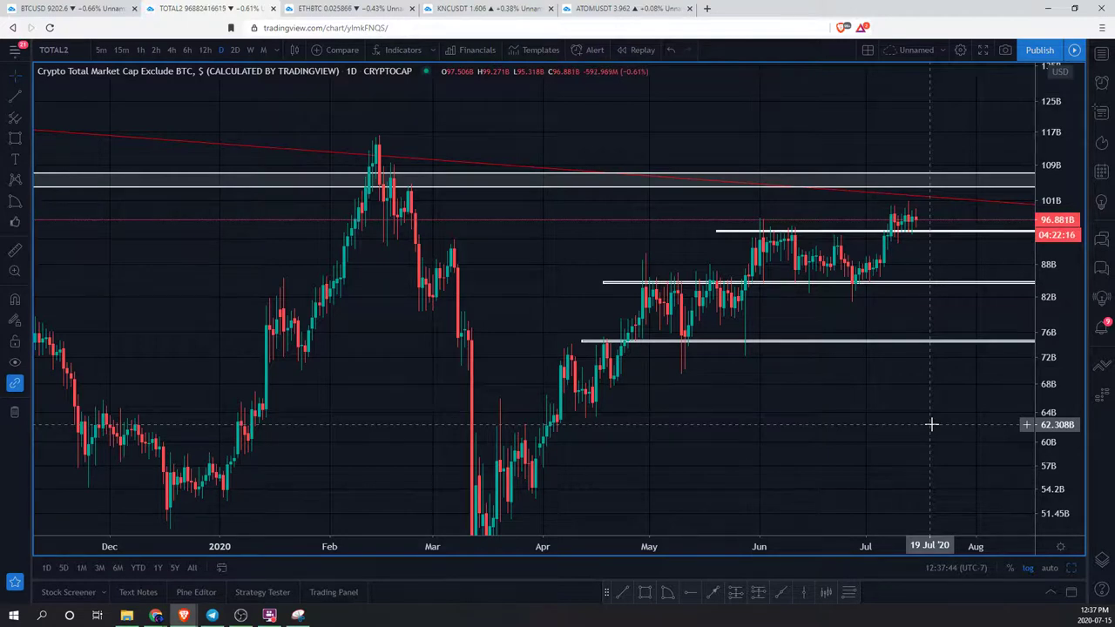
drag(1031, 239, 984, 228)
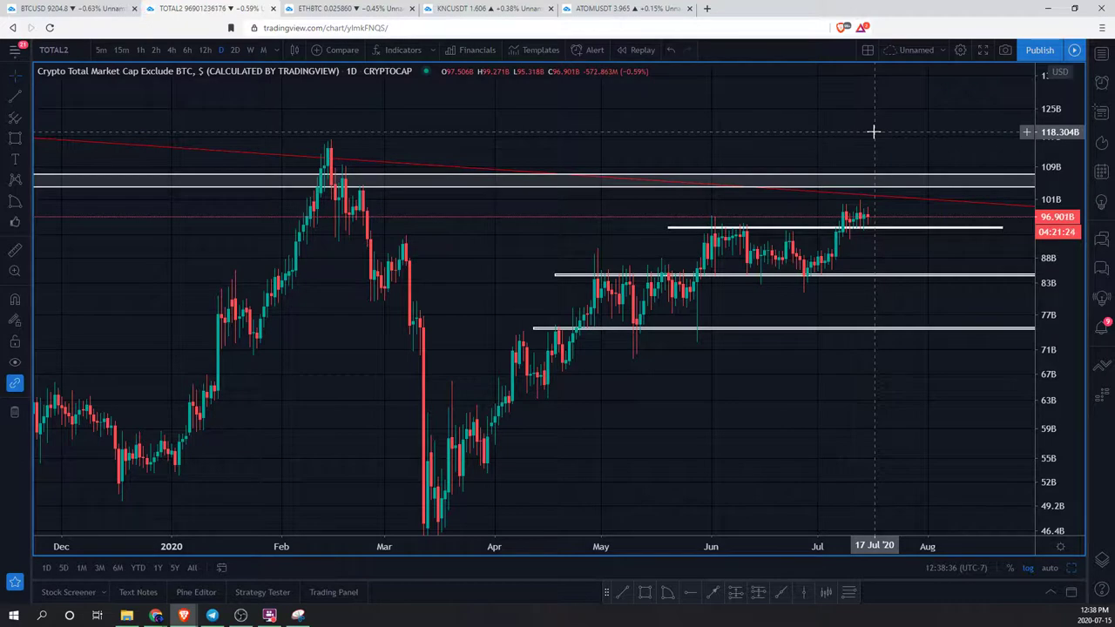
drag(874, 132, 791, 139)
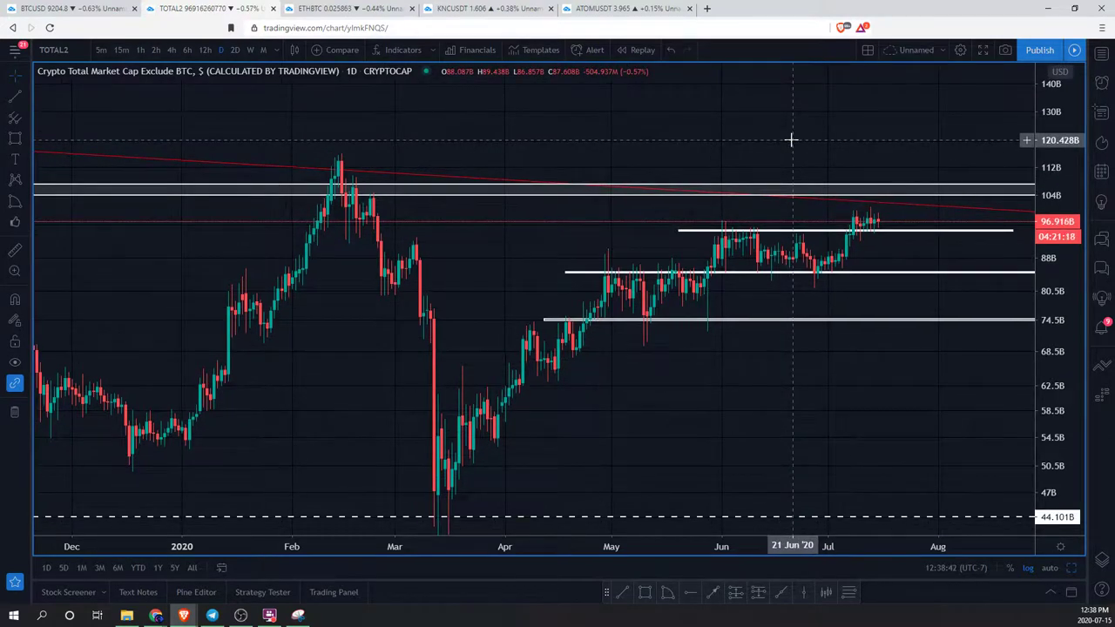
Step: Switch to the VeChain, ChainLink, Ontology and Kyber Network layout and examine ChainLink's hourly price around its horizontal zone
click(629, 9)
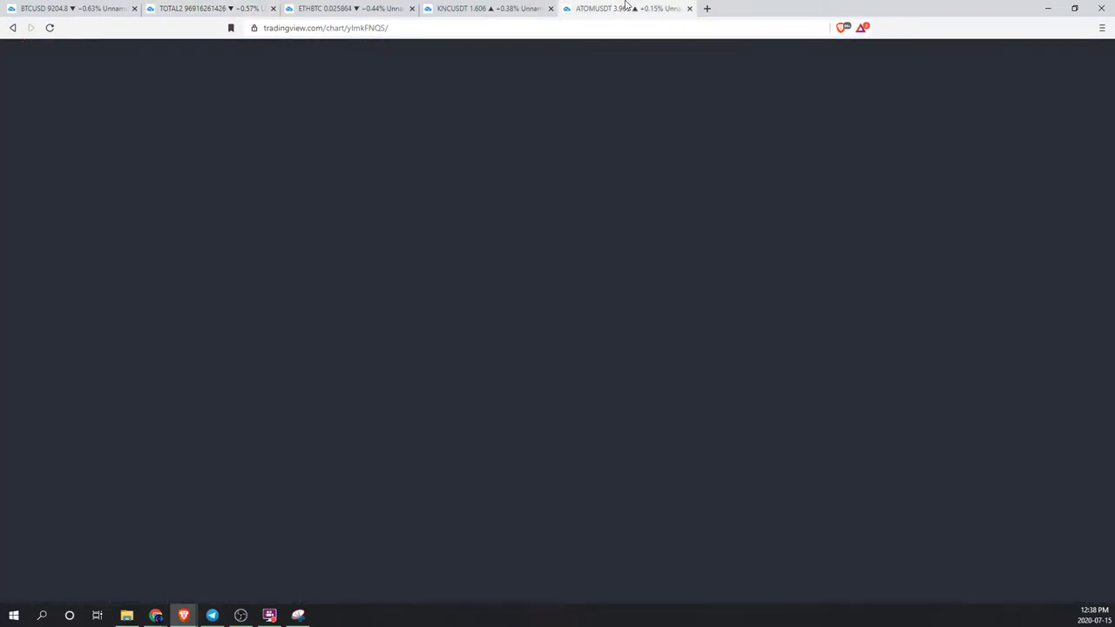
key(ctrl+shift+Tab)
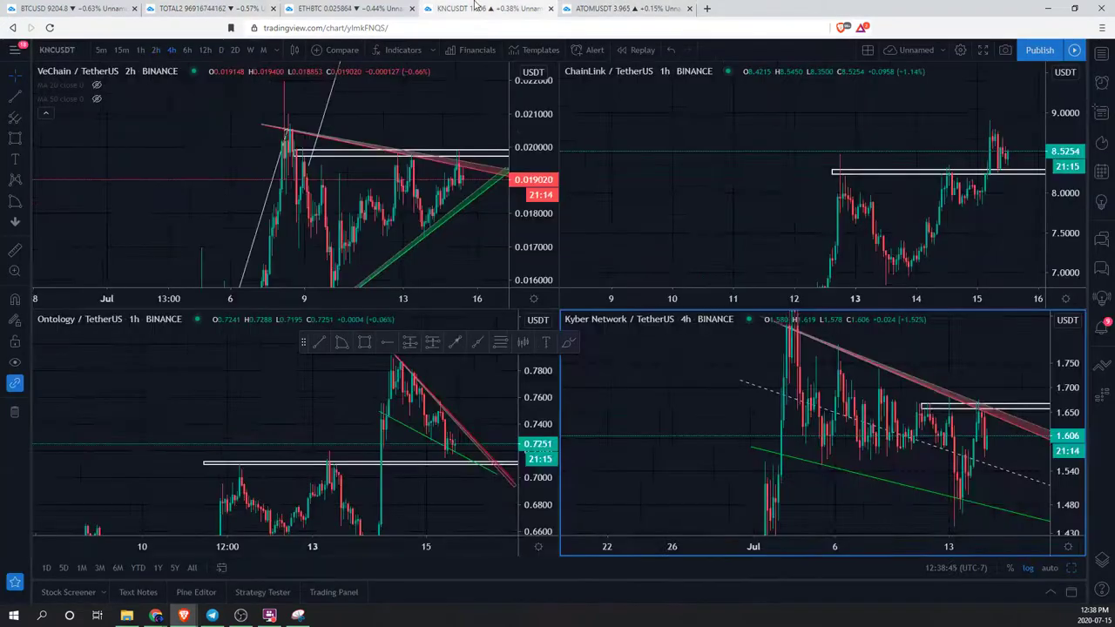
click(817, 118)
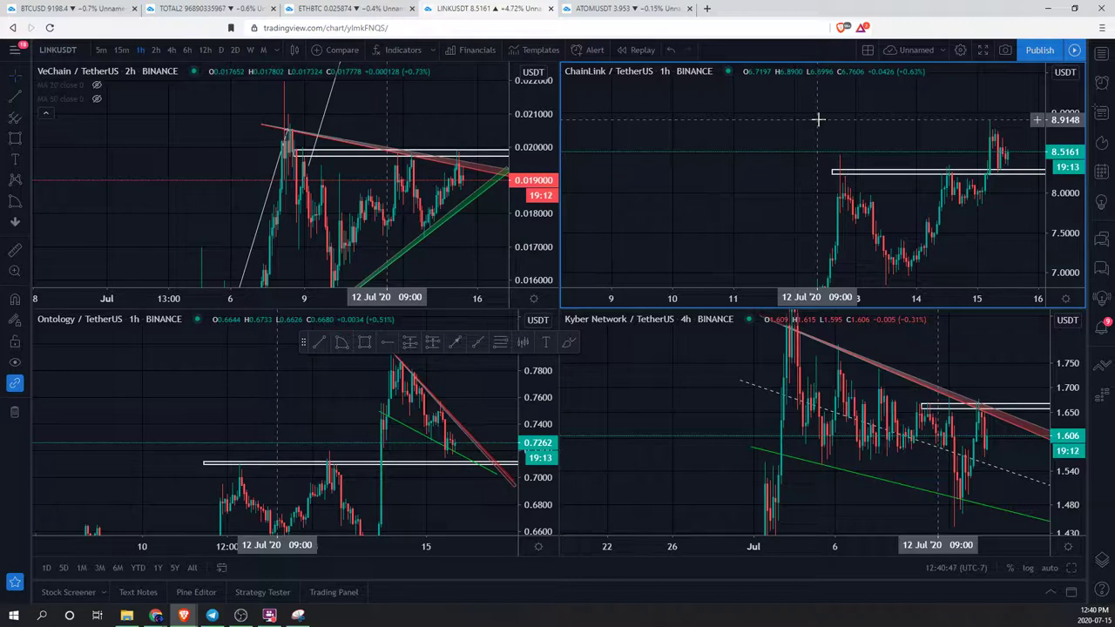
scroll(996, 112, up, 2)
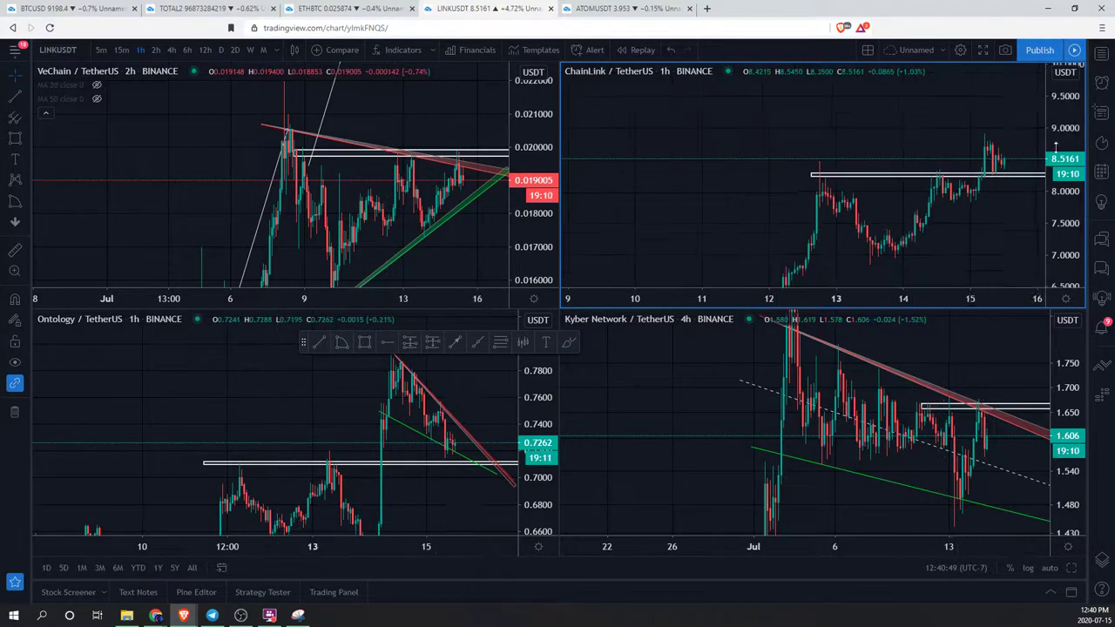
drag(1006, 233, 995, 215)
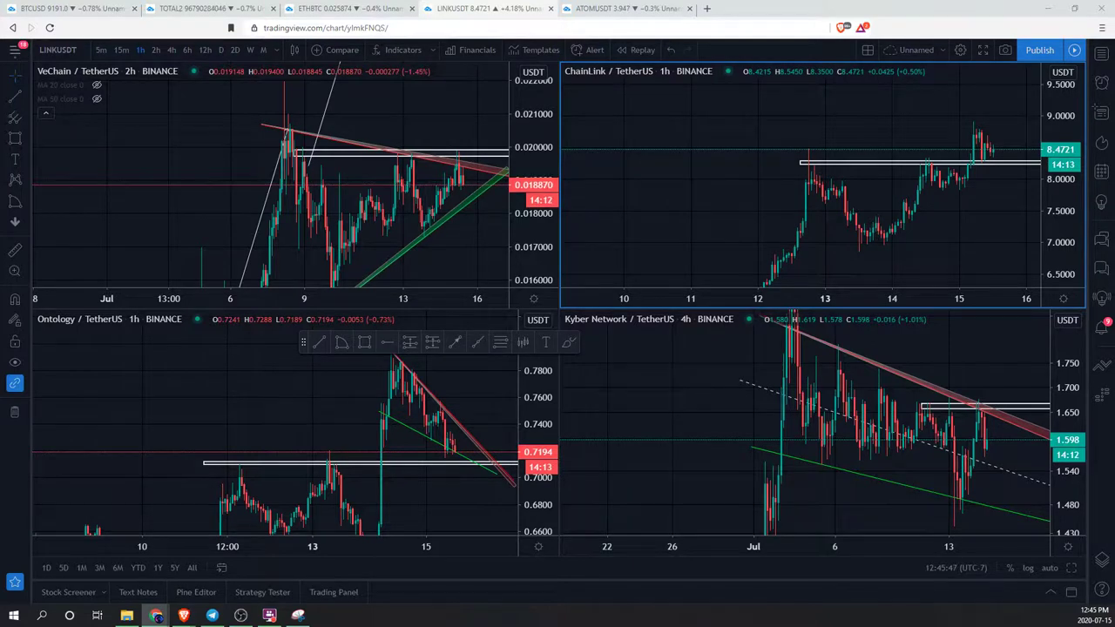
Step: Return to the enlarged 6-hour Bitcoin chart and restore the browser window to its smaller size beside the forex and gold charts
click(209, 8)
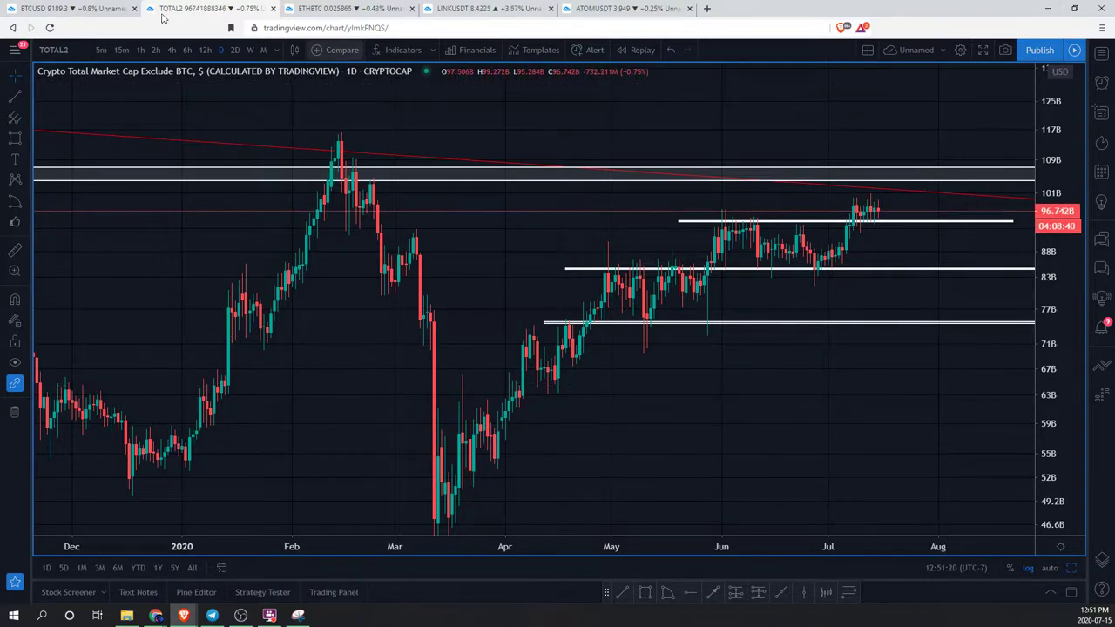
click(74, 9)
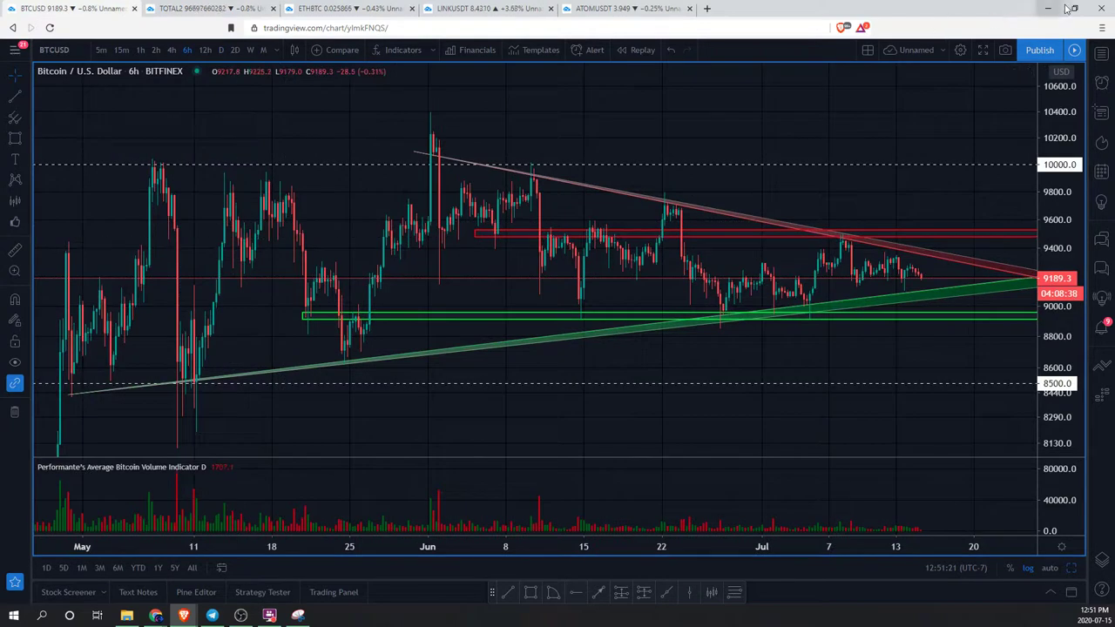
click(1073, 7)
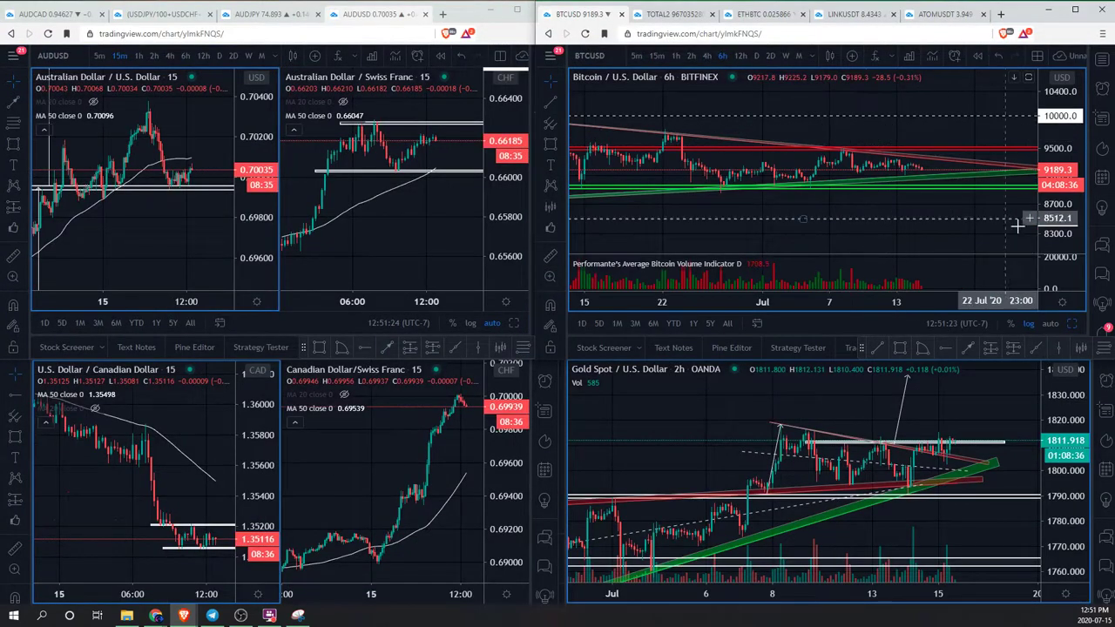
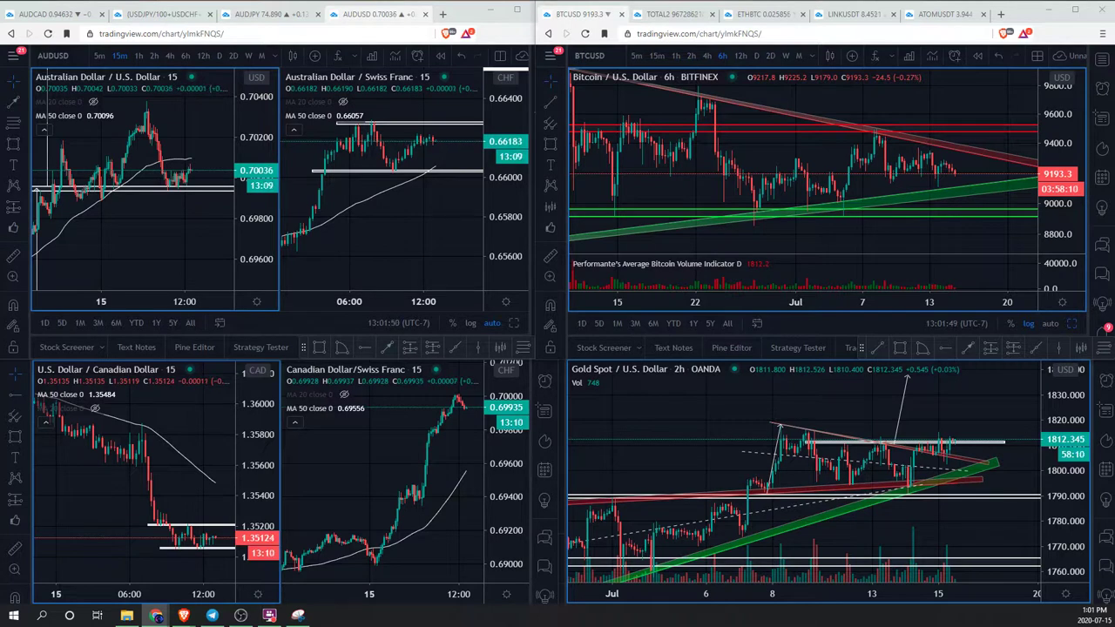
Step: Maximize the Bitcoin window, return to its four-chart layout, and look over the Cosmos and ChainLink altcoin layouts
click(1075, 9)
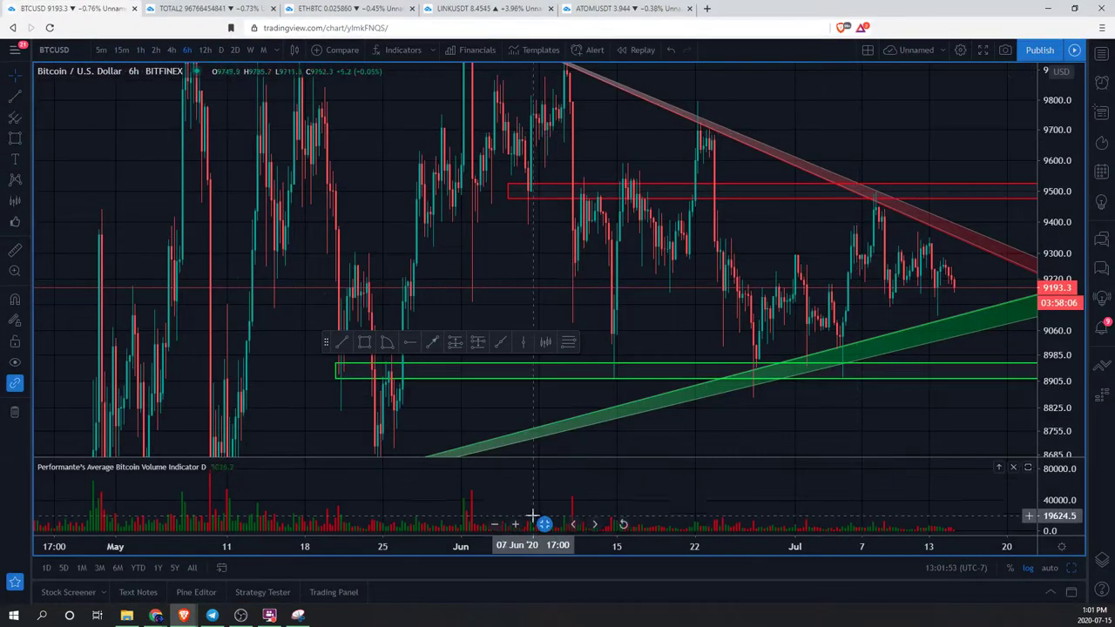
key(alt+Return)
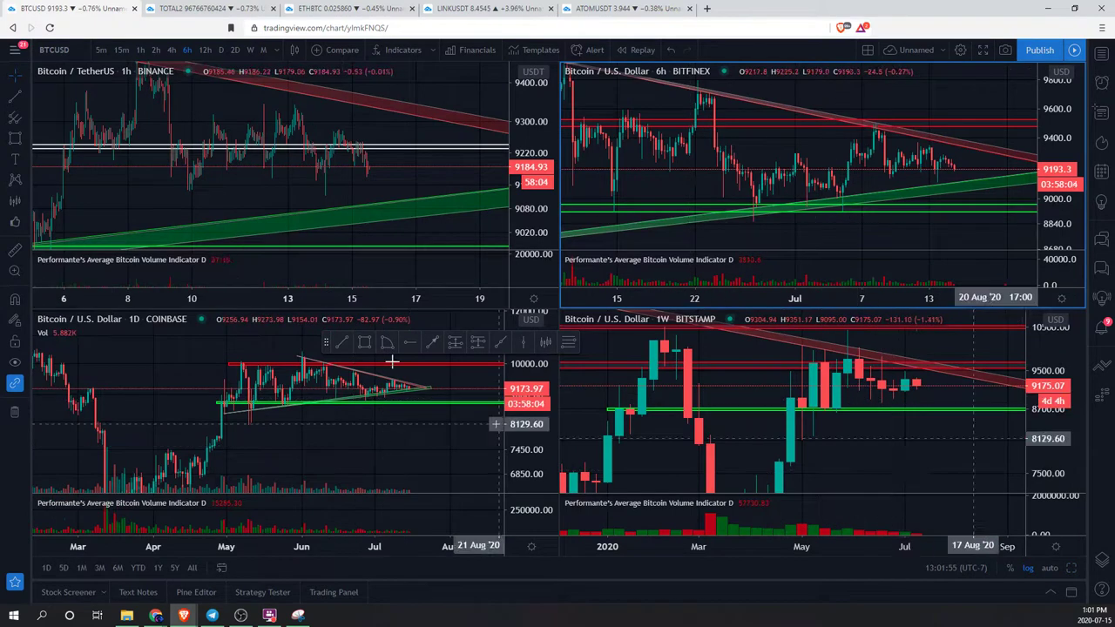
click(606, 7)
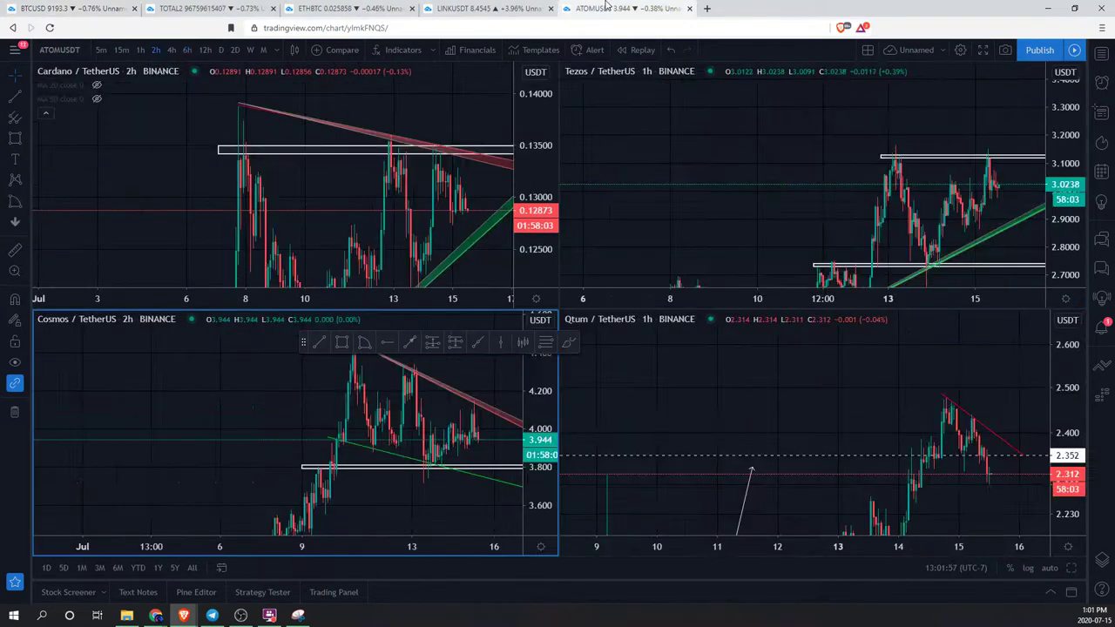
click(498, 6)
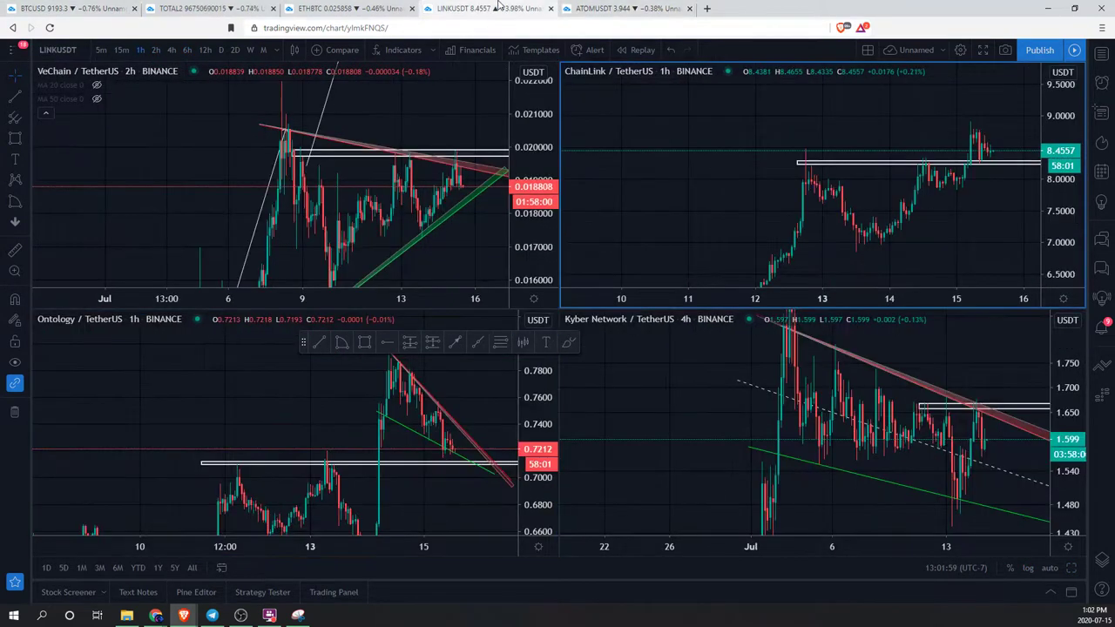
Step: Duplicate the browser tab of the Cardano, Tezos, Cosmos and Qtum layout, and set the copy to a single-chart layout
click(602, 6)
right_click(606, 7)
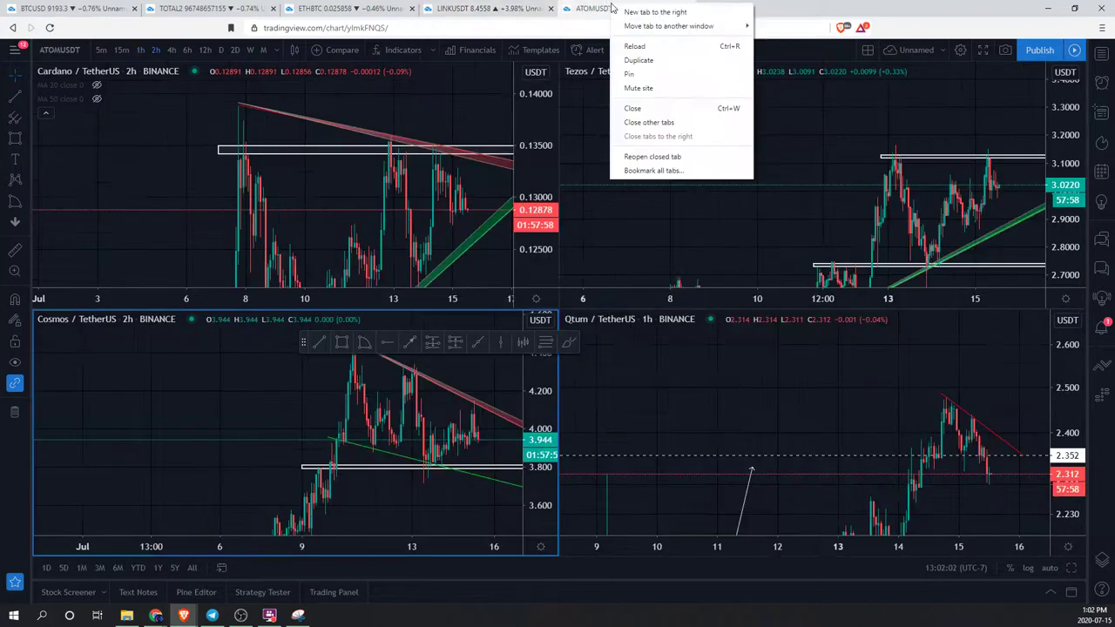
click(631, 61)
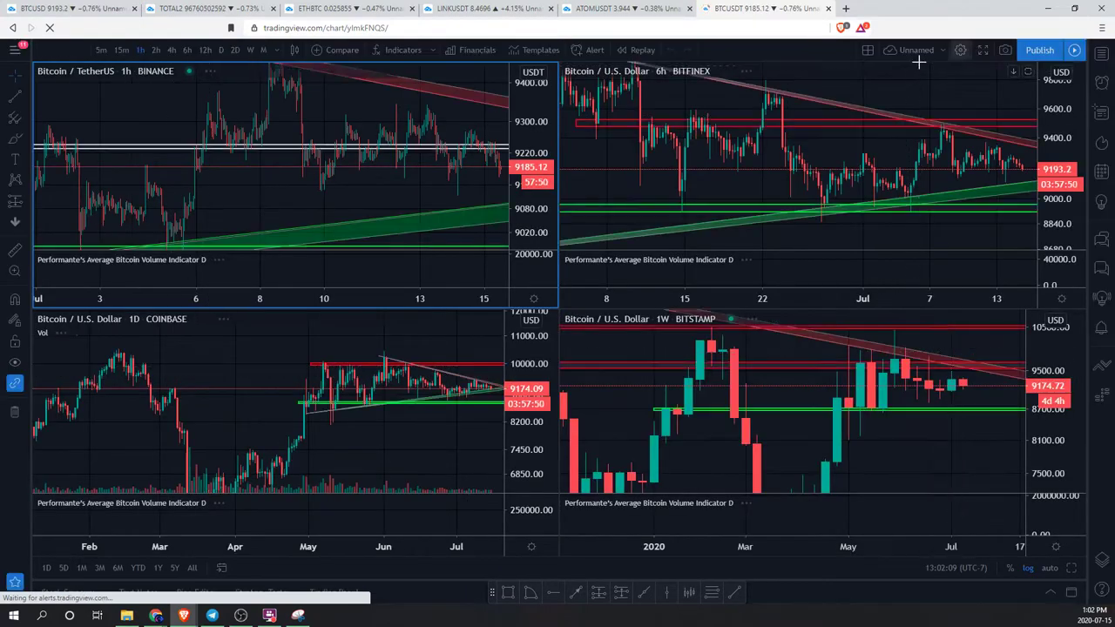
click(872, 53)
click(883, 73)
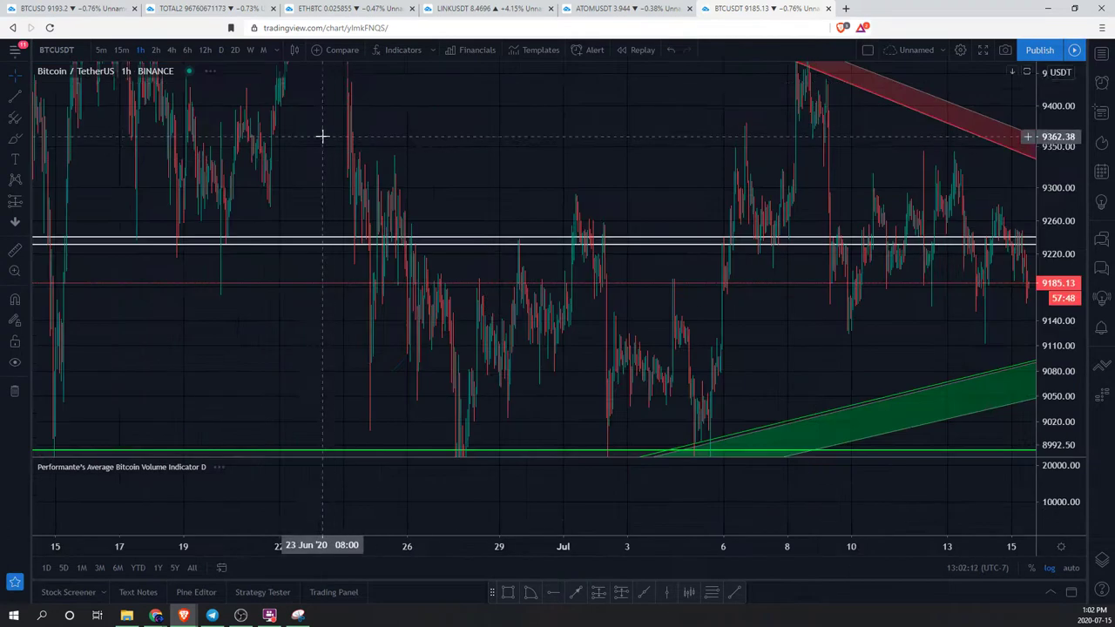
Step: Remove the Bitcoin volume indicator pane and load the Neptune Dash Technologies stock (DASH, TSXV) in the chart
click(56, 49)
text(GBTC)
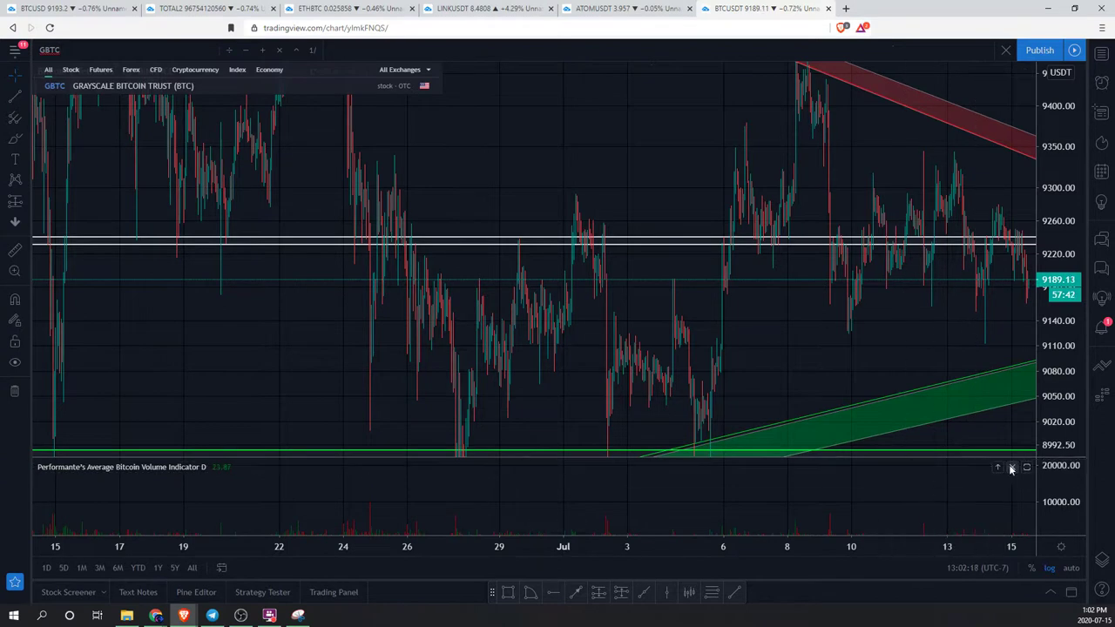
click(184, 127)
text(DASH)
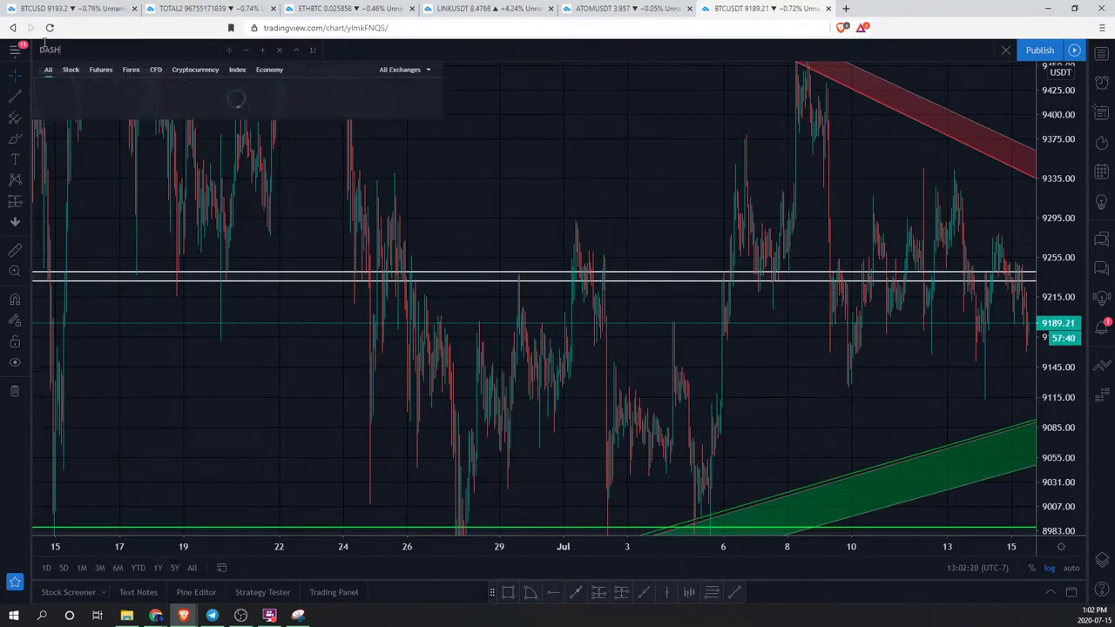
click(86, 90)
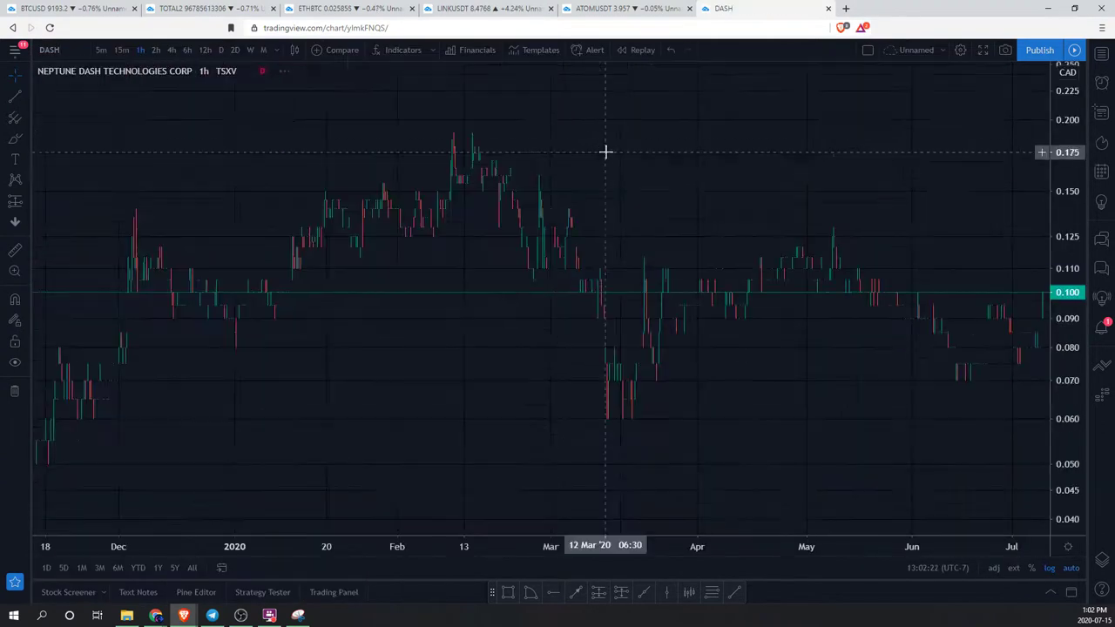
Step: Switch the Neptune Dash chart to the weekly timeframe and frame its price history since early 2018
right_click(590, 129)
click(629, 395)
scroll(447, 375, down, 2)
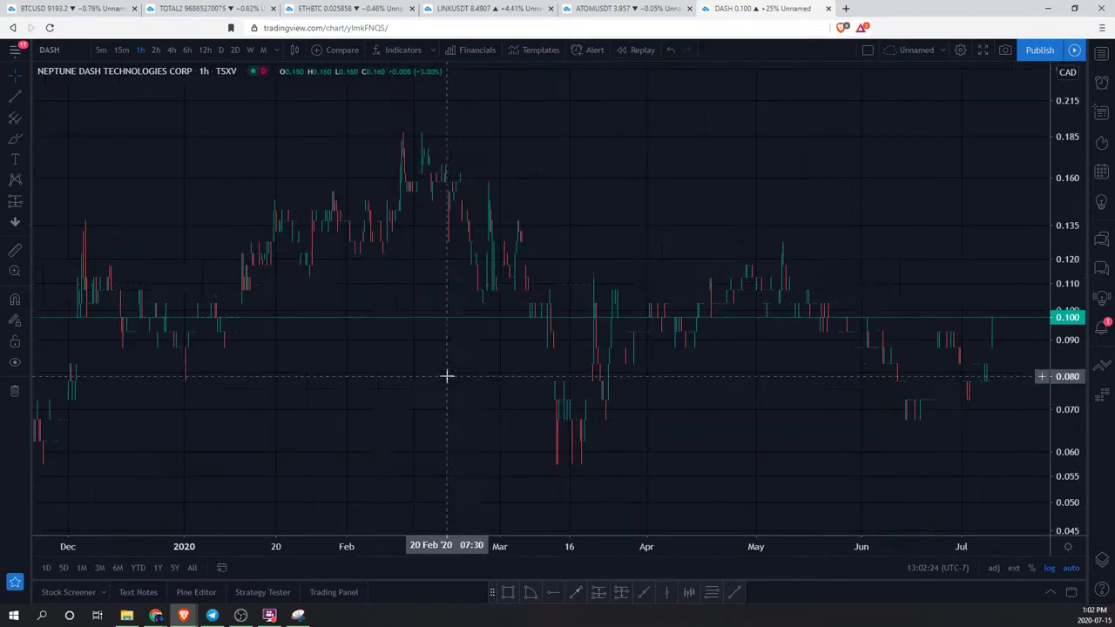
scroll(697, 209, down, 3)
scroll(450, 235, down, 3)
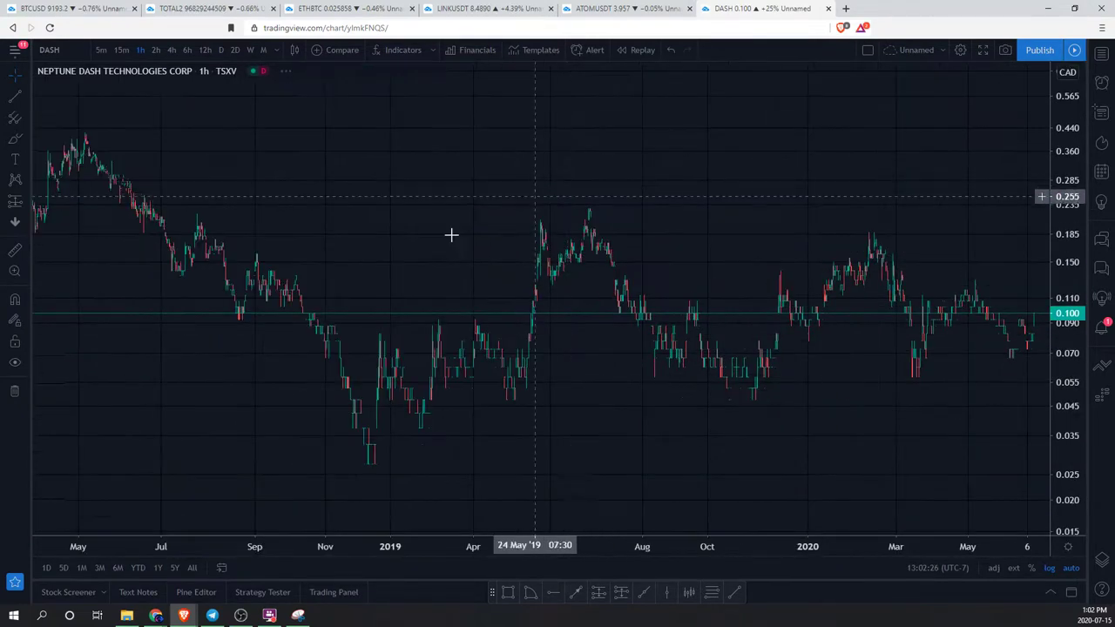
click(249, 49)
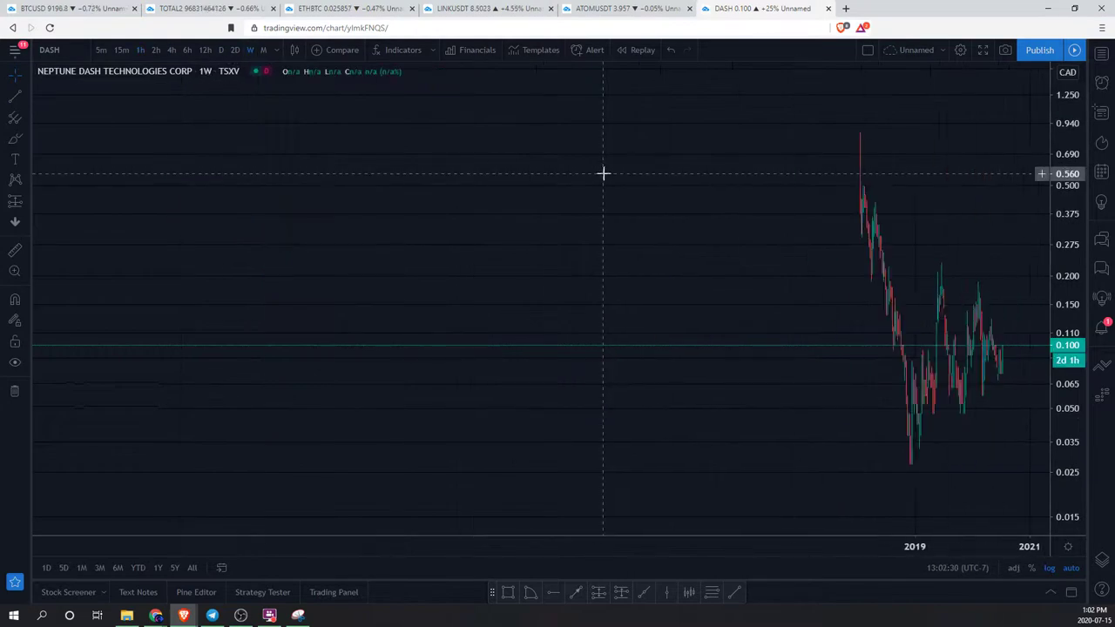
right_click(615, 217)
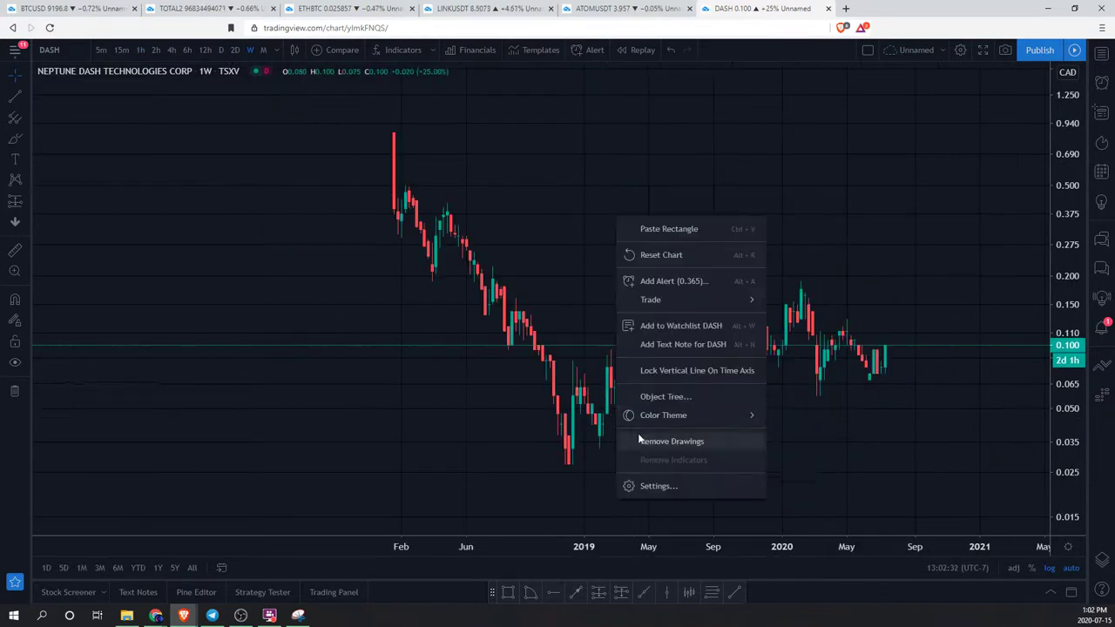
click(599, 206)
scroll(598, 205, up, 2)
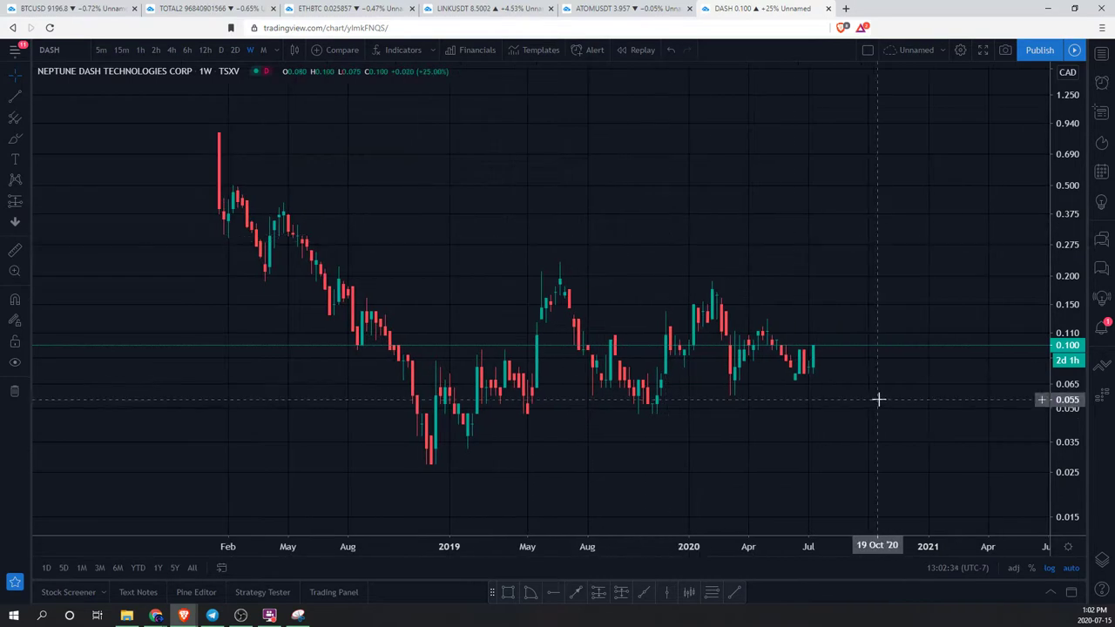
Step: Brush a converging triangle over the weekly candles, with its upper line along the falling highs and its lower line along the rising lows from late 2018
click(26, 139)
click(70, 139)
drag(414, 482, 883, 371)
mouse_move(503, 245)
mouse_down()
mouse_move(580, 275)
mouse_move(913, 325)
mouse_up()
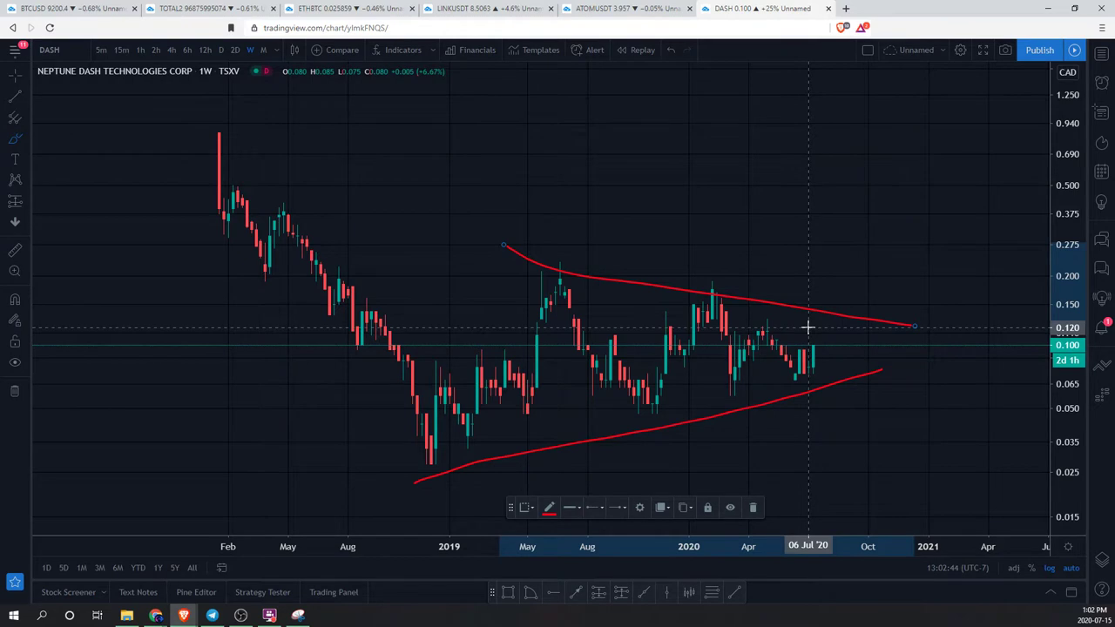
key(ctrl+z)
drag(277, 211, 890, 315)
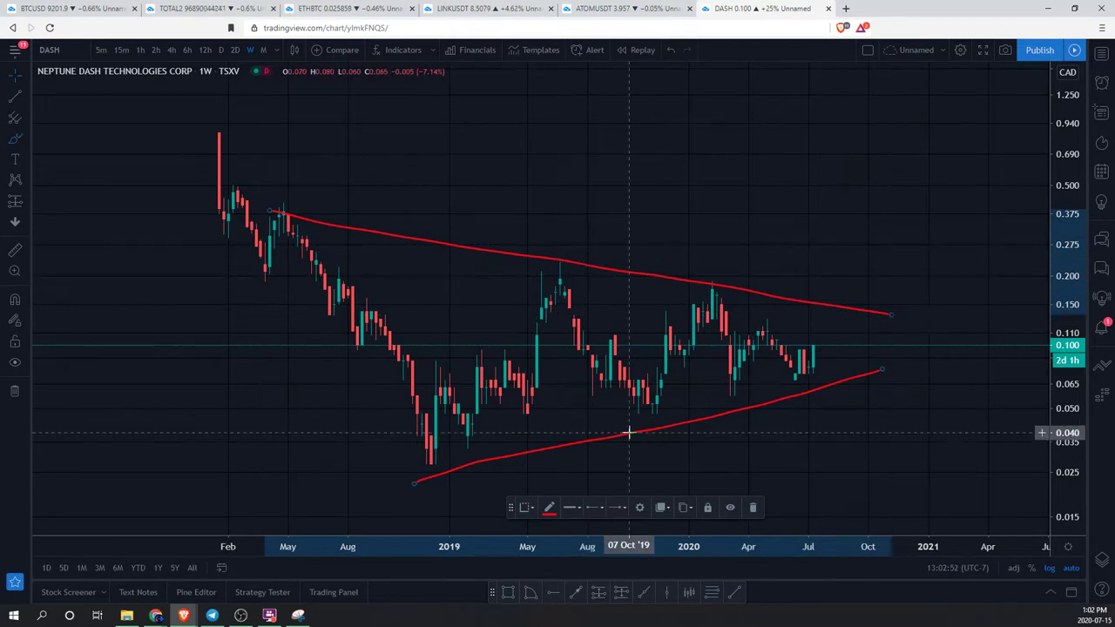
key(Delete)
drag(430, 463, 886, 372)
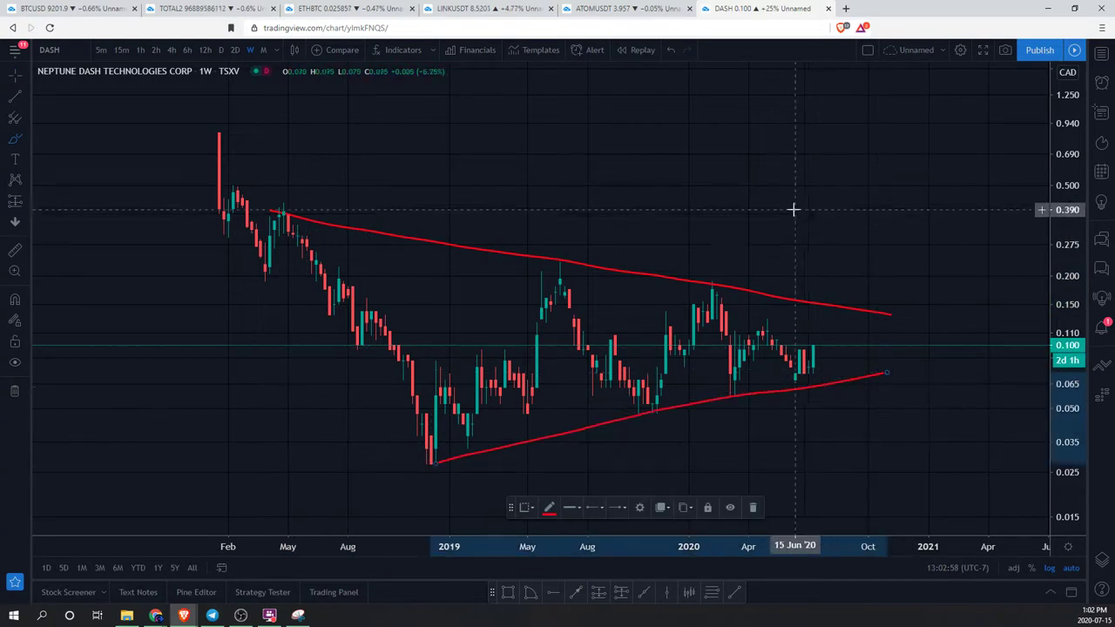
Step: Brush a red X just beyond the open end of the triangle, around December 2020
drag(642, 209, 545, 213)
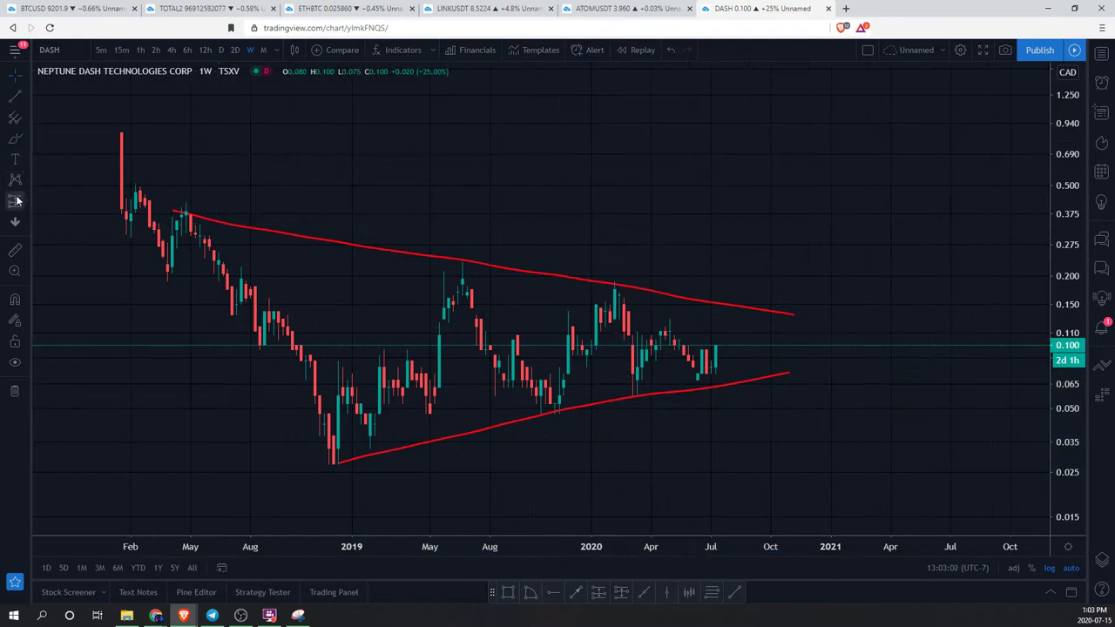
click(15, 139)
drag(817, 329, 838, 347)
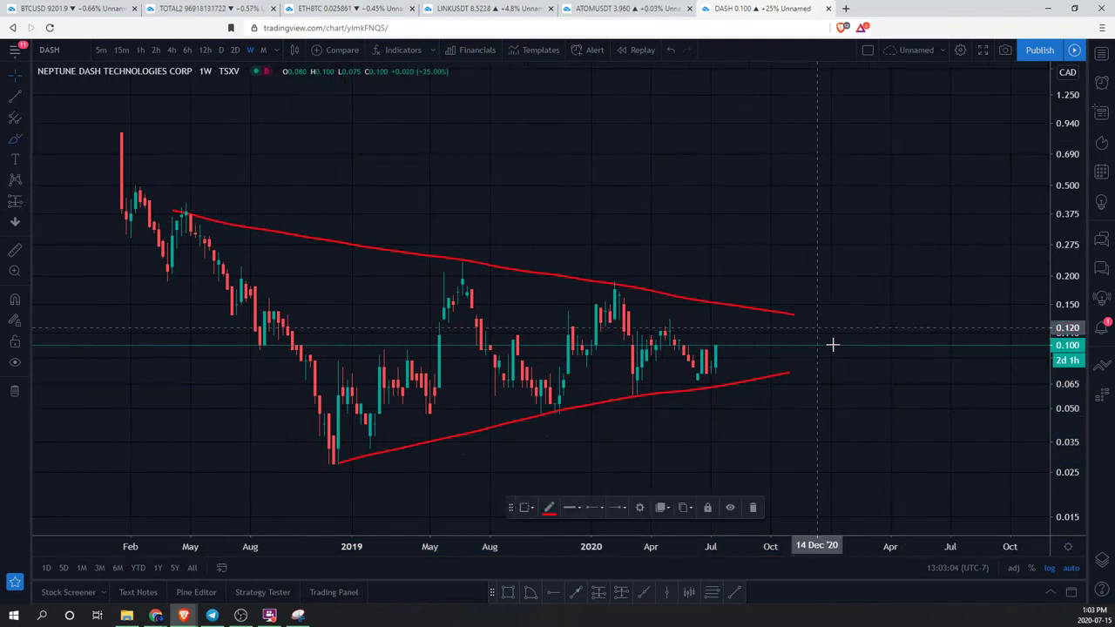
click(413, 199)
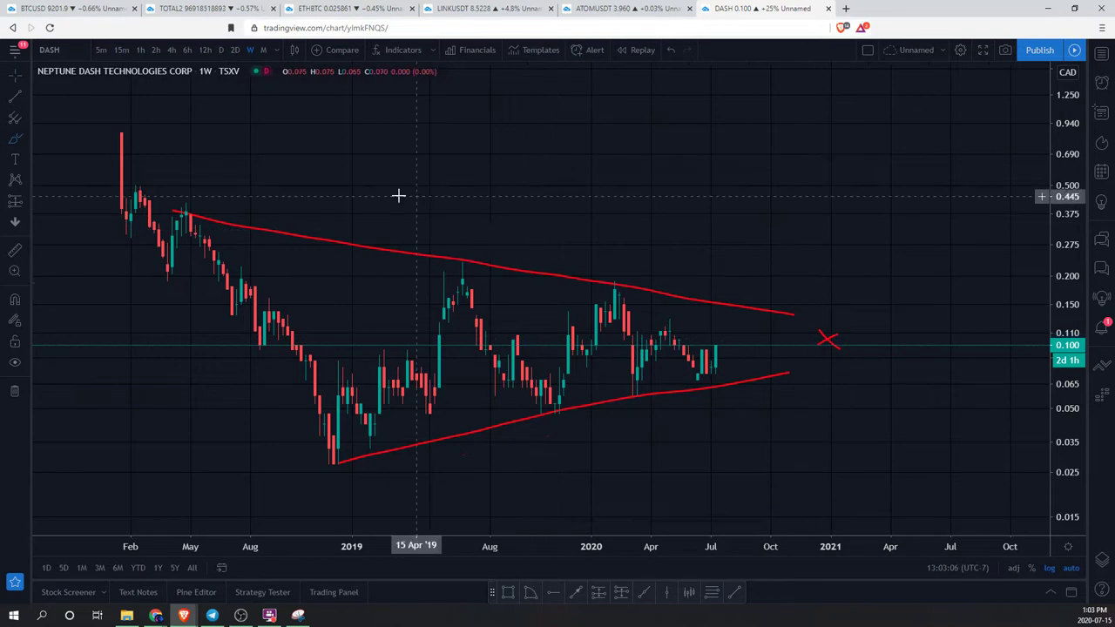
Step: Split the layout into two side-by-side charts and show Binance's DASHUSDT in the second one with its old drawings removed
click(867, 50)
click(886, 101)
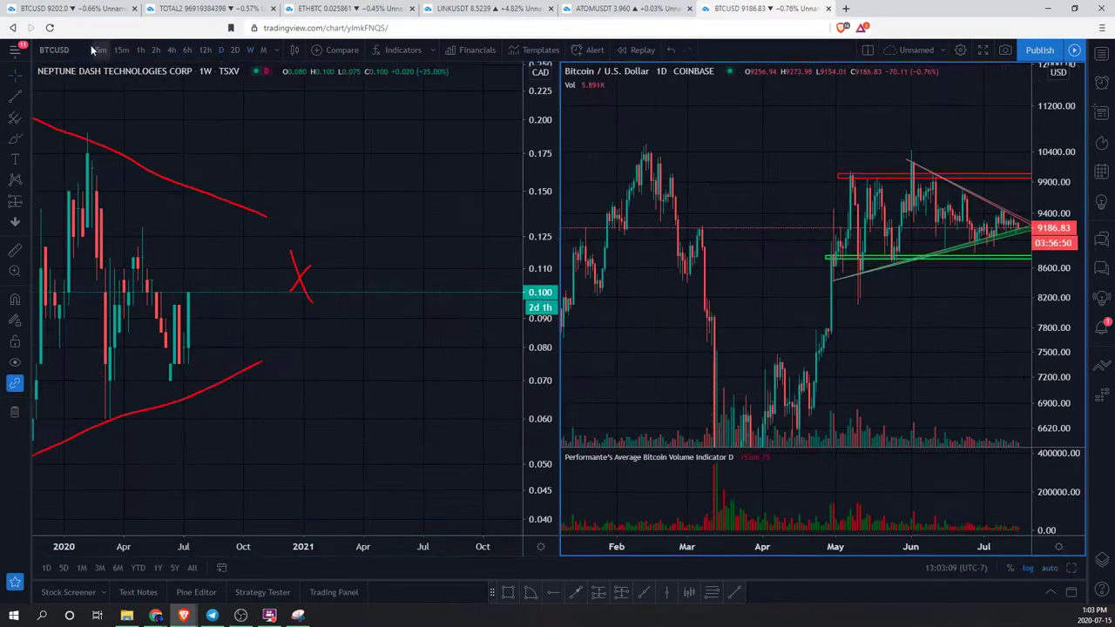
text(DASHUSDT)
click(78, 87)
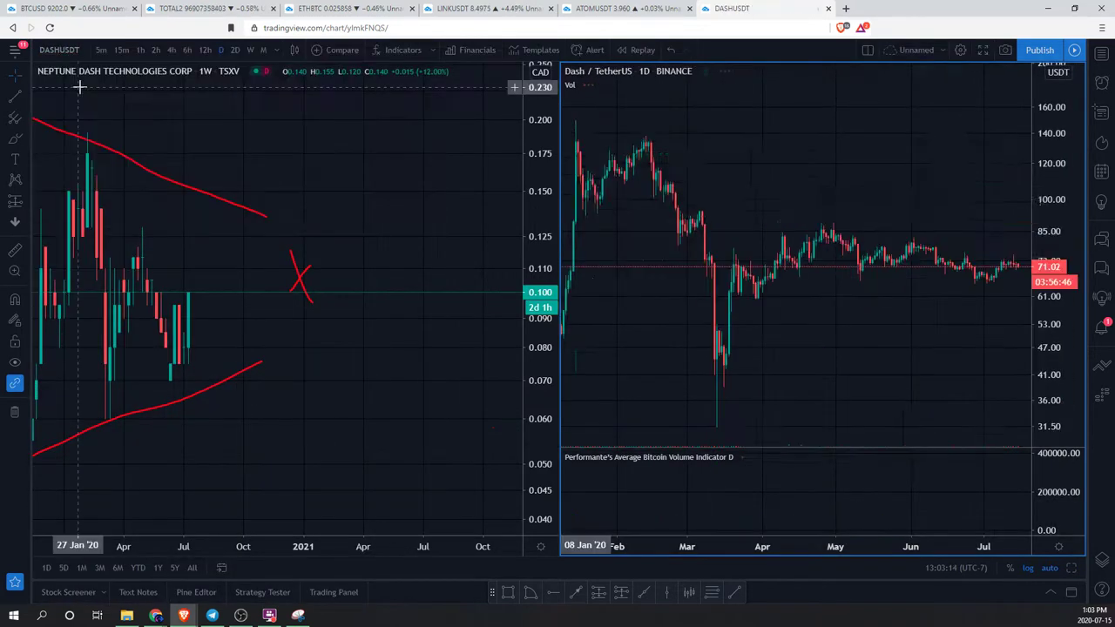
right_click(828, 370)
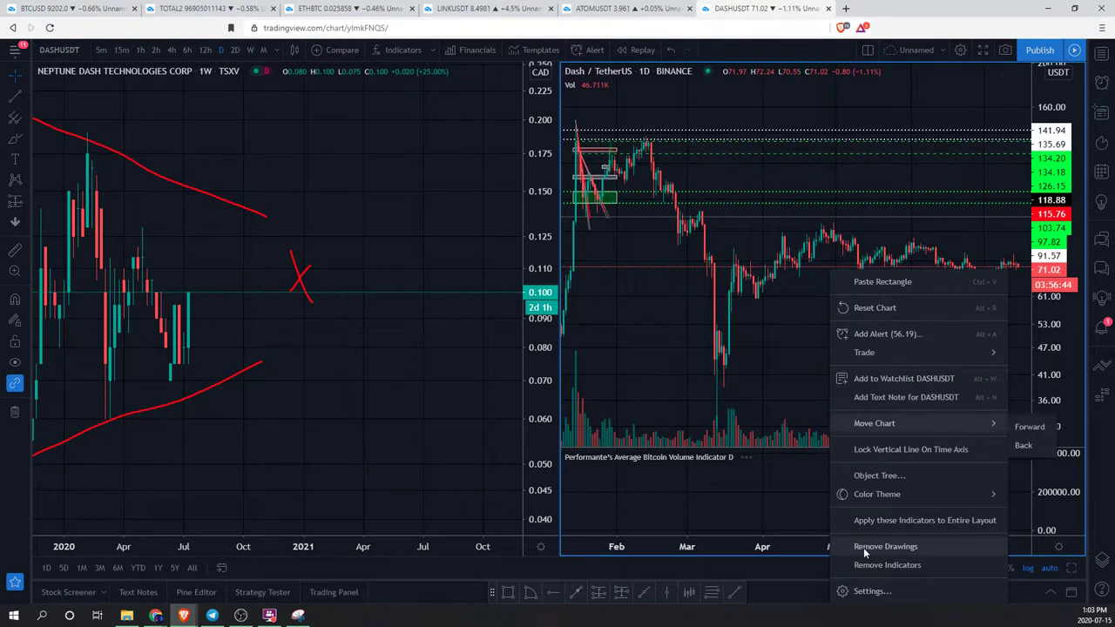
click(859, 541)
Step: Examine Neptune Dash's weekly triangle alongside the daily Dash / TetherUS chart
scroll(259, 182, down, 5)
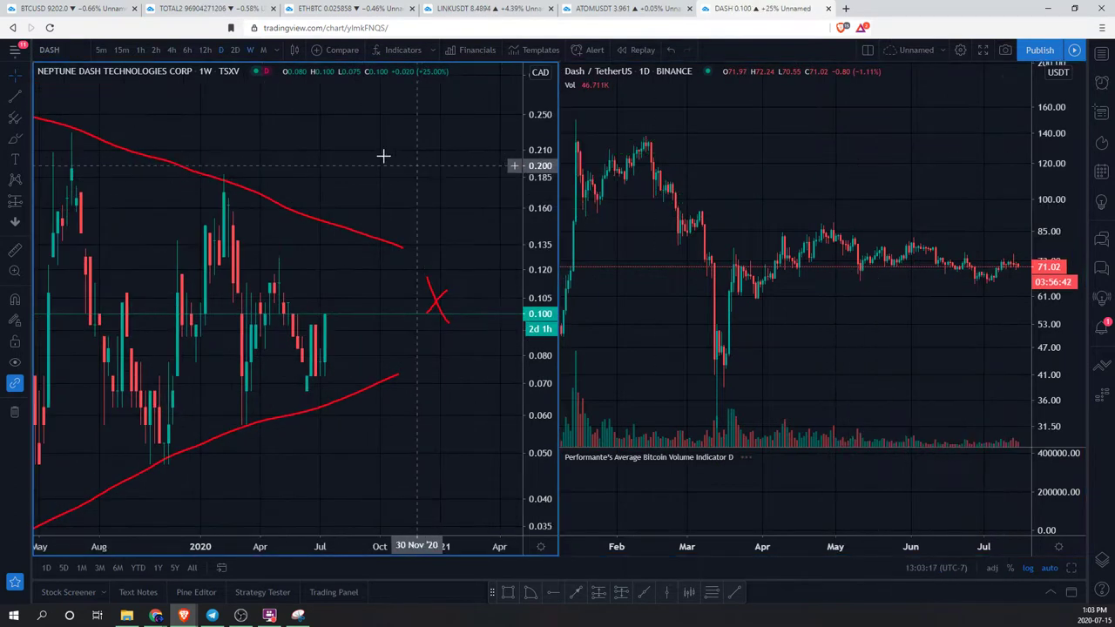
scroll(381, 155, down, 3)
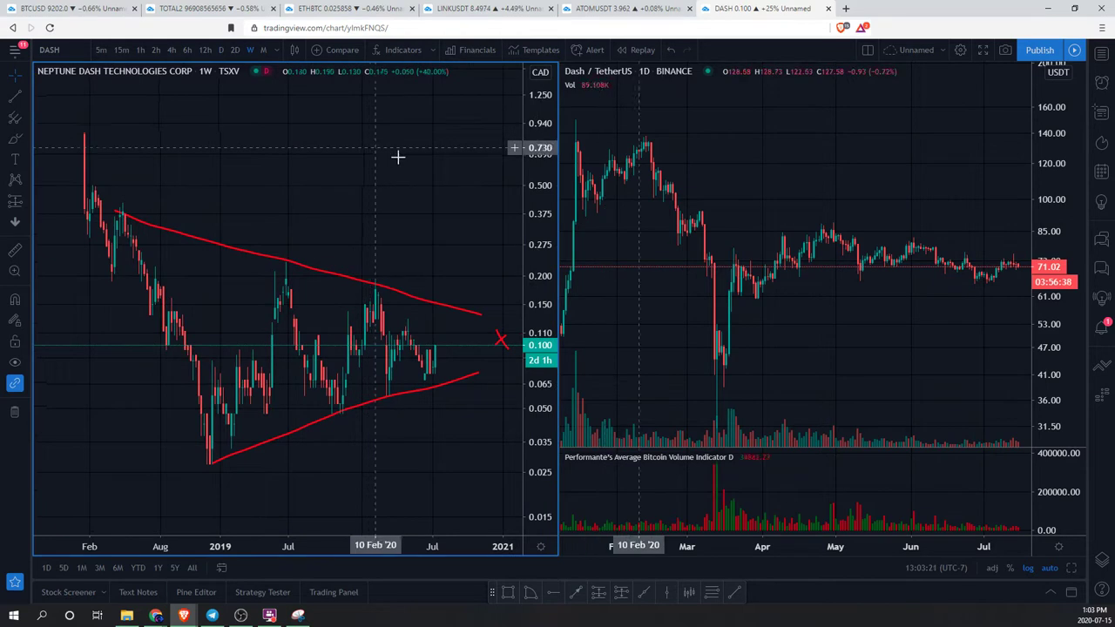
click(690, 148)
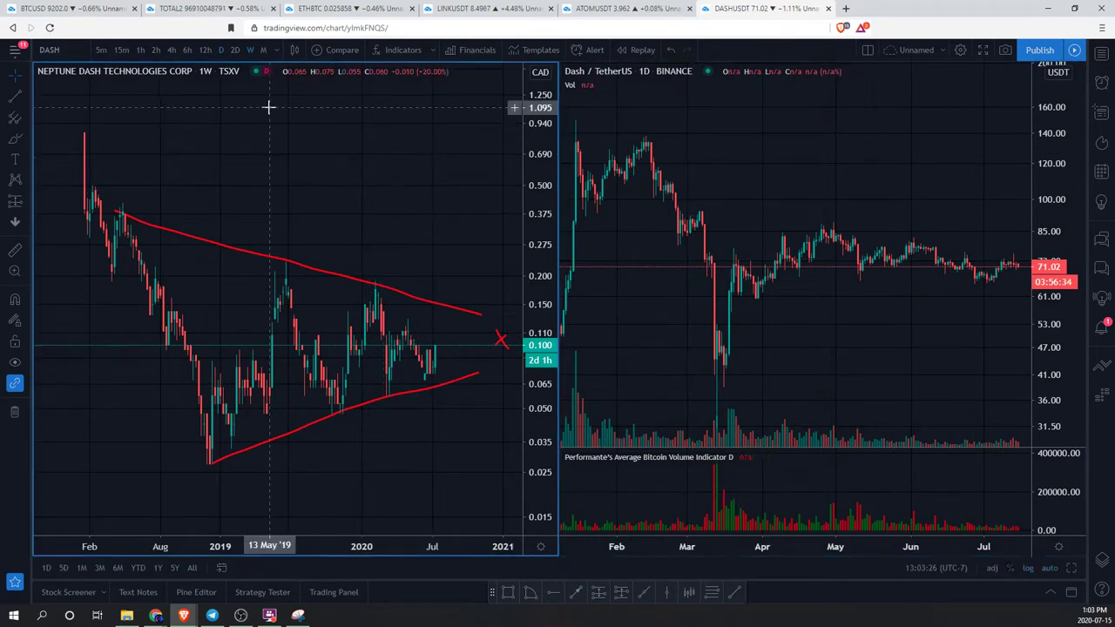
click(348, 189)
drag(284, 219, 394, 234)
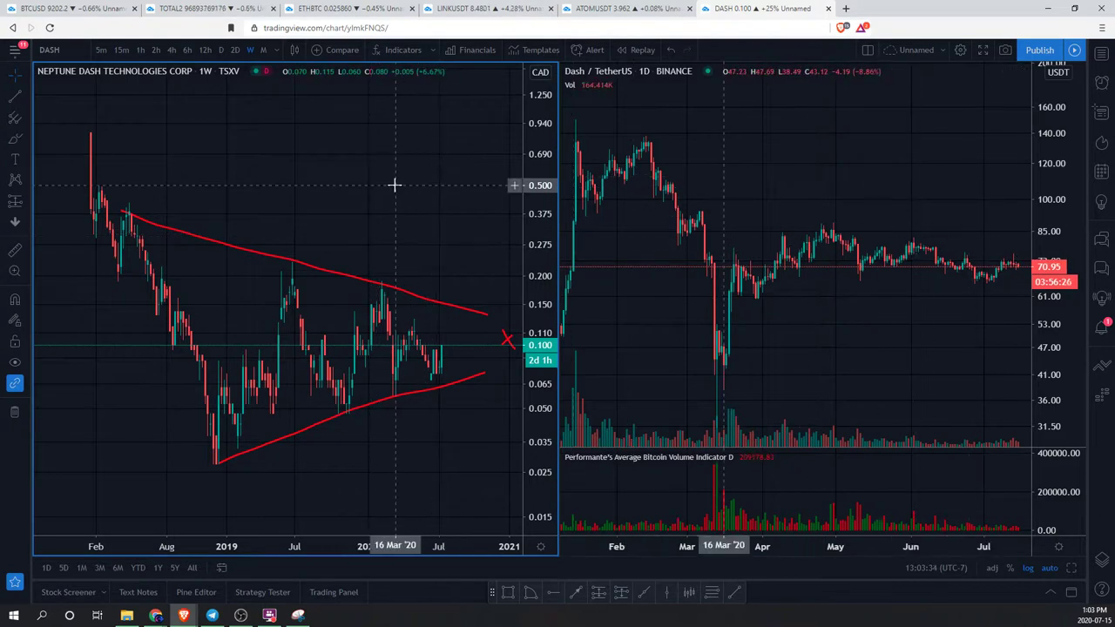
drag(395, 185, 376, 186)
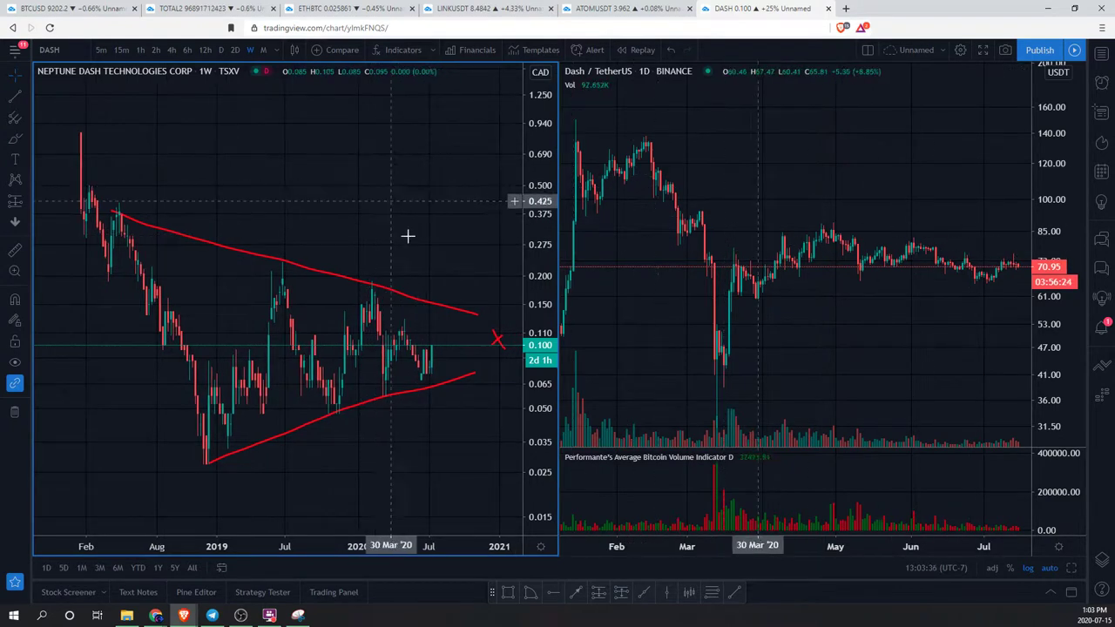
Step: Enlarge the daily Dash / TetherUS chart to fill the layout and bring its 2019 history into view
drag(786, 191, 769, 152)
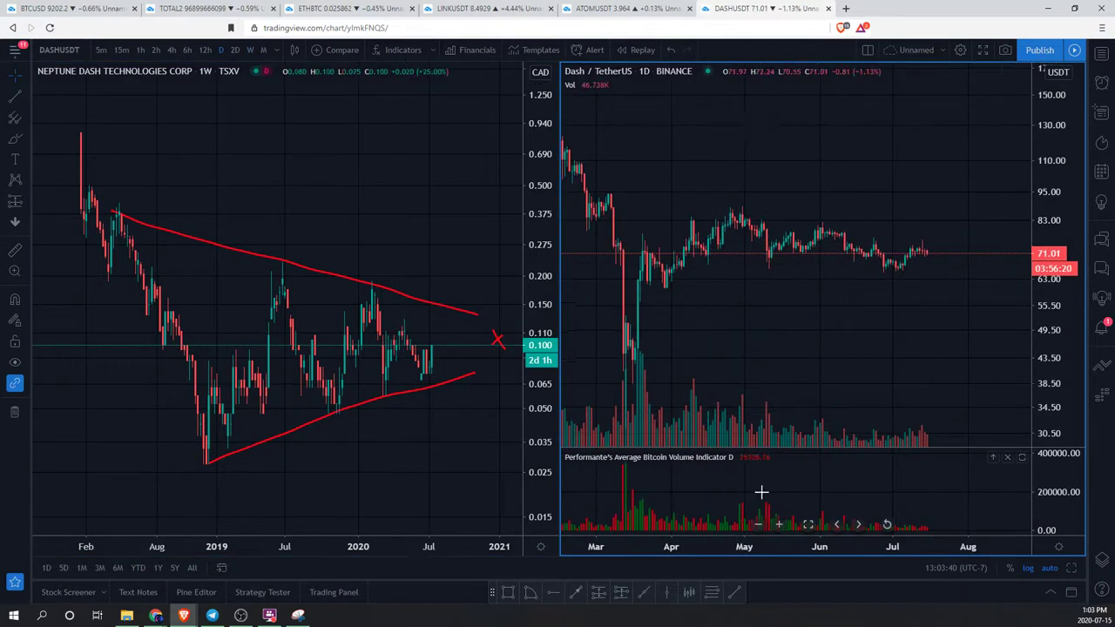
key(alt+Return)
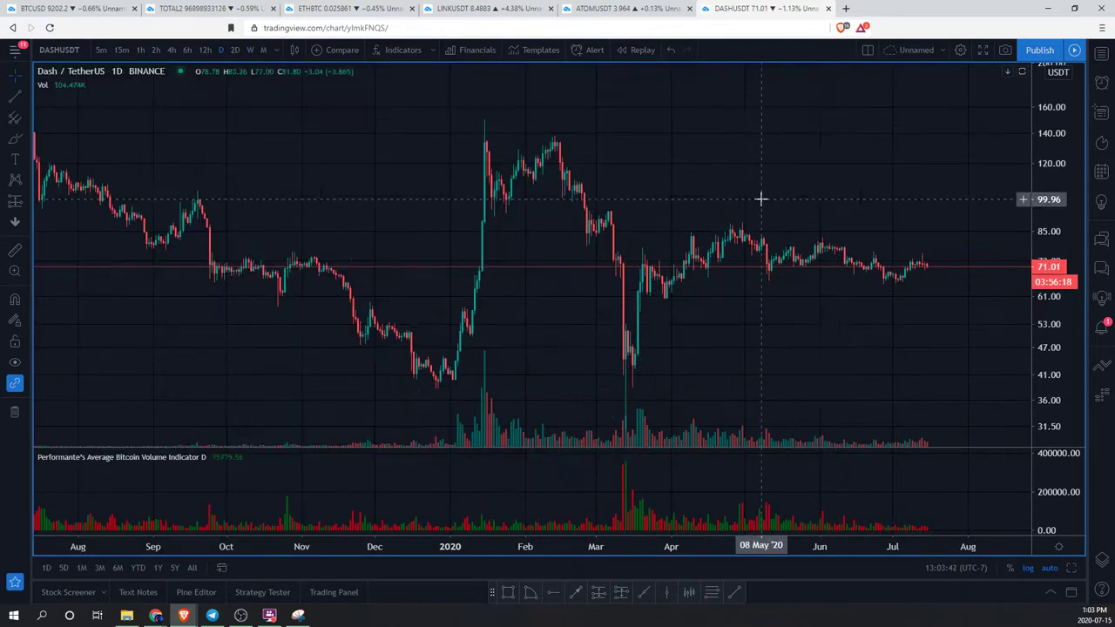
scroll(760, 202, down, 2)
key(alt+t)
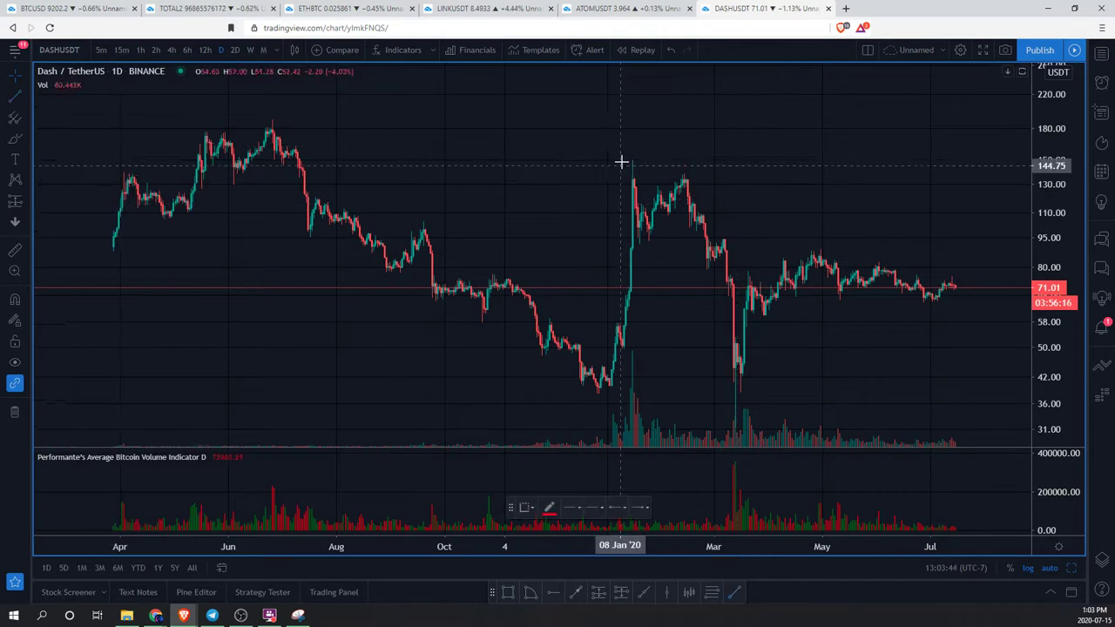
click(628, 159)
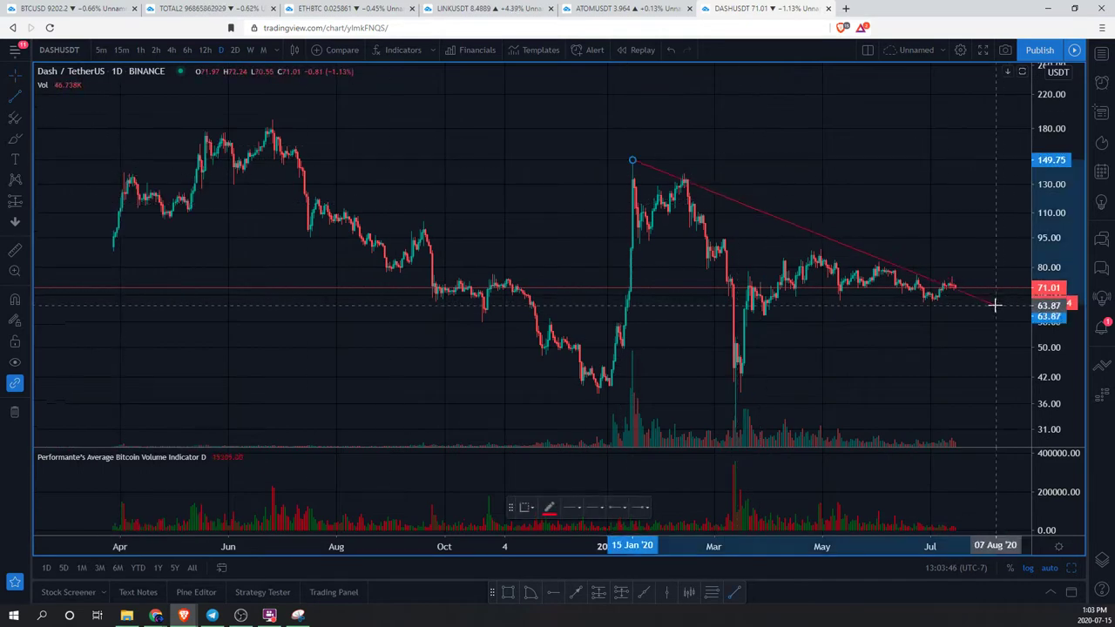
key(Escape)
Step: Draw a descending trend line over DASHUSDT's highs from 7 March to about 22 August 2020, and extend its start back to early February
scroll(967, 327, up, 2)
drag(928, 342, 897, 343)
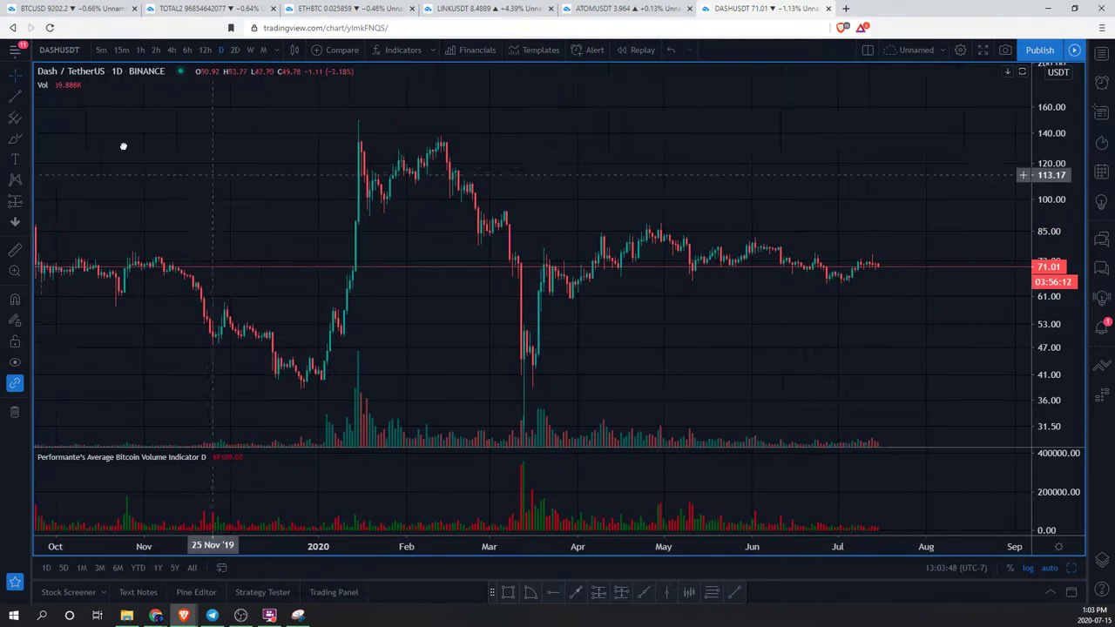
key(alt+t)
click(506, 210)
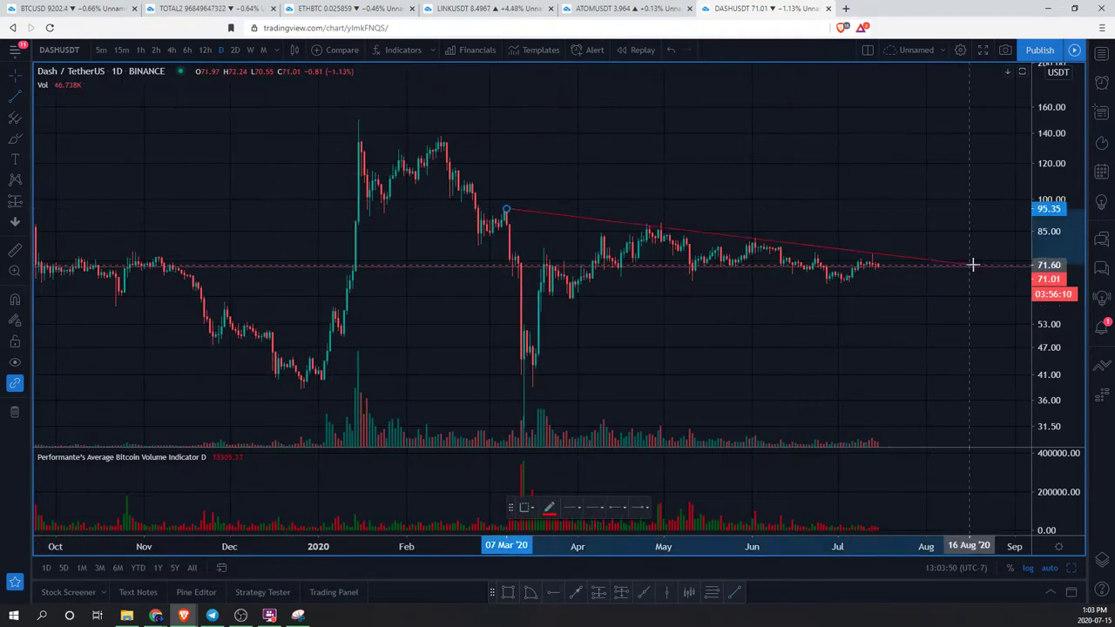
click(985, 270)
scroll(865, 249, down, 2)
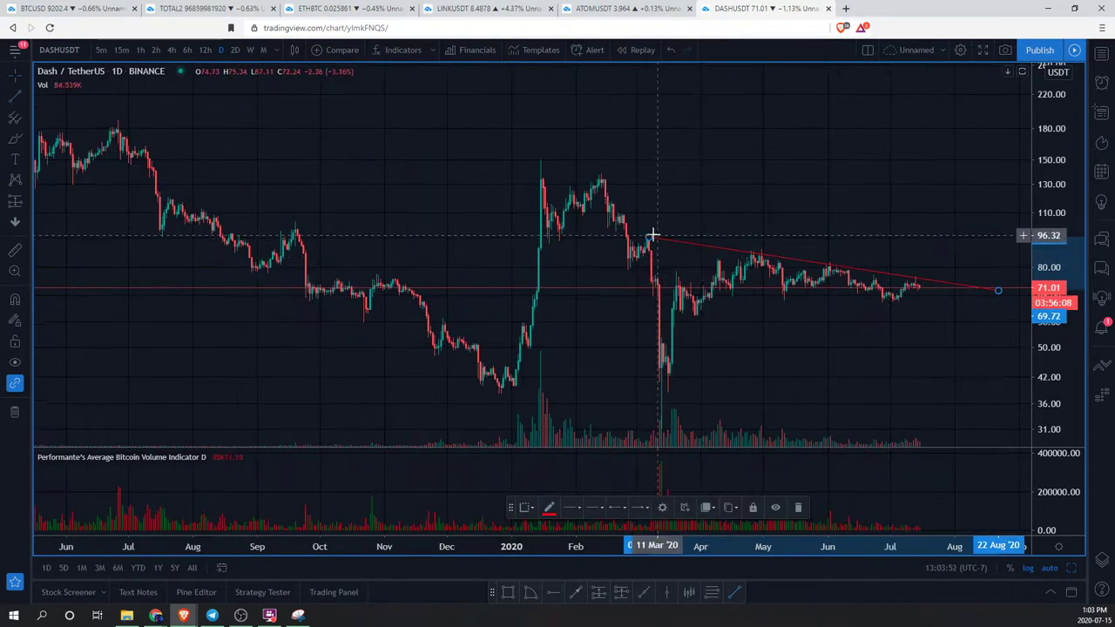
drag(636, 230, 589, 229)
scroll(767, 234, up, 2)
click(26, 138)
click(70, 171)
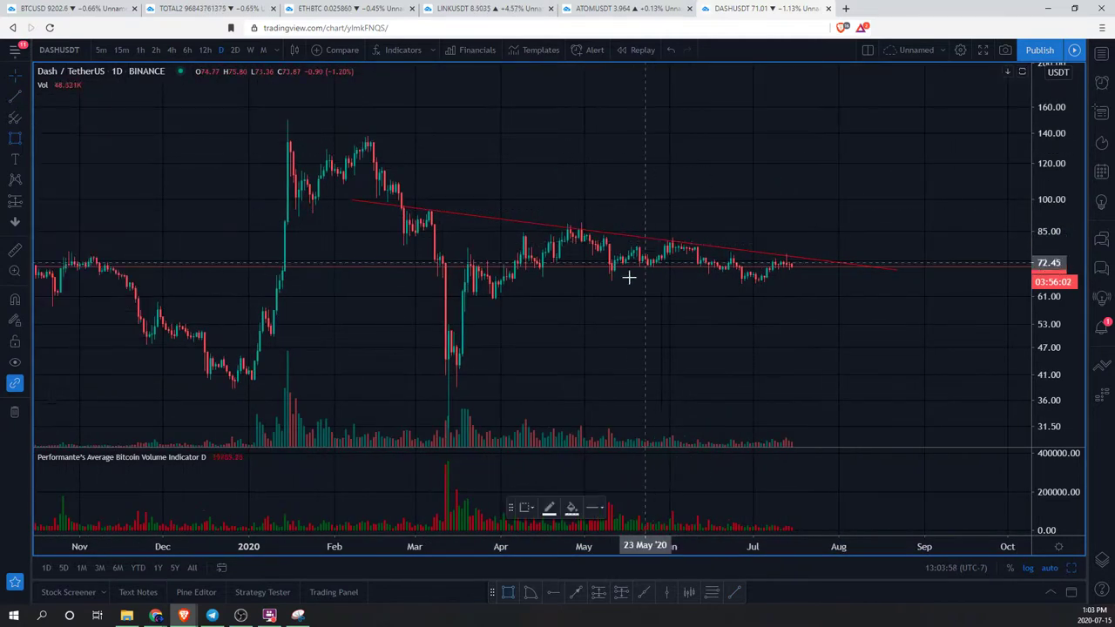
key(Escape)
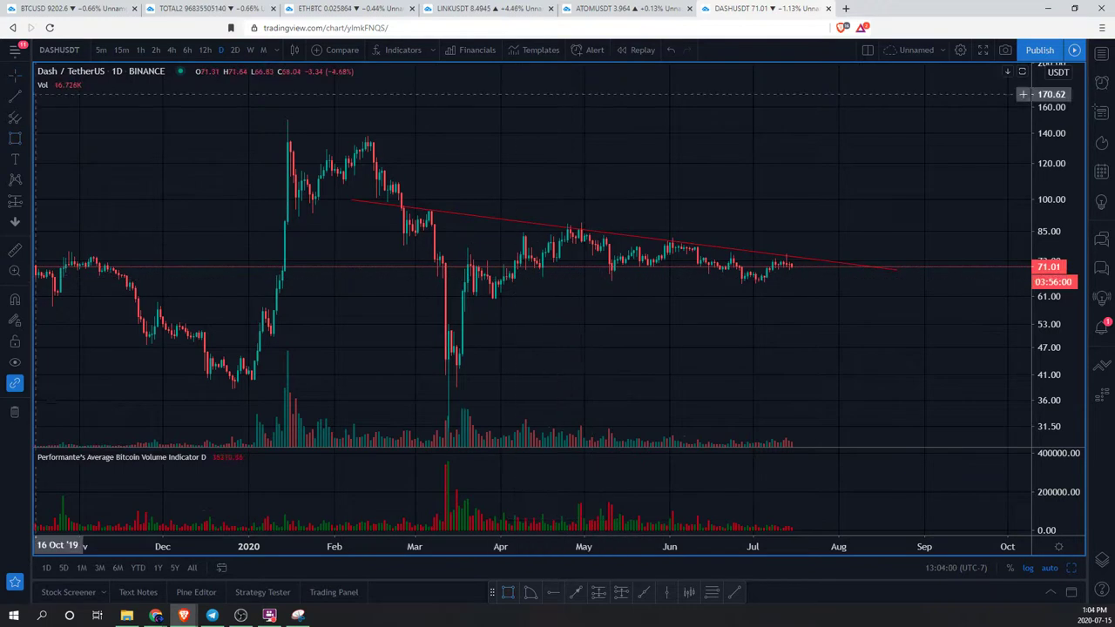
click(14, 101)
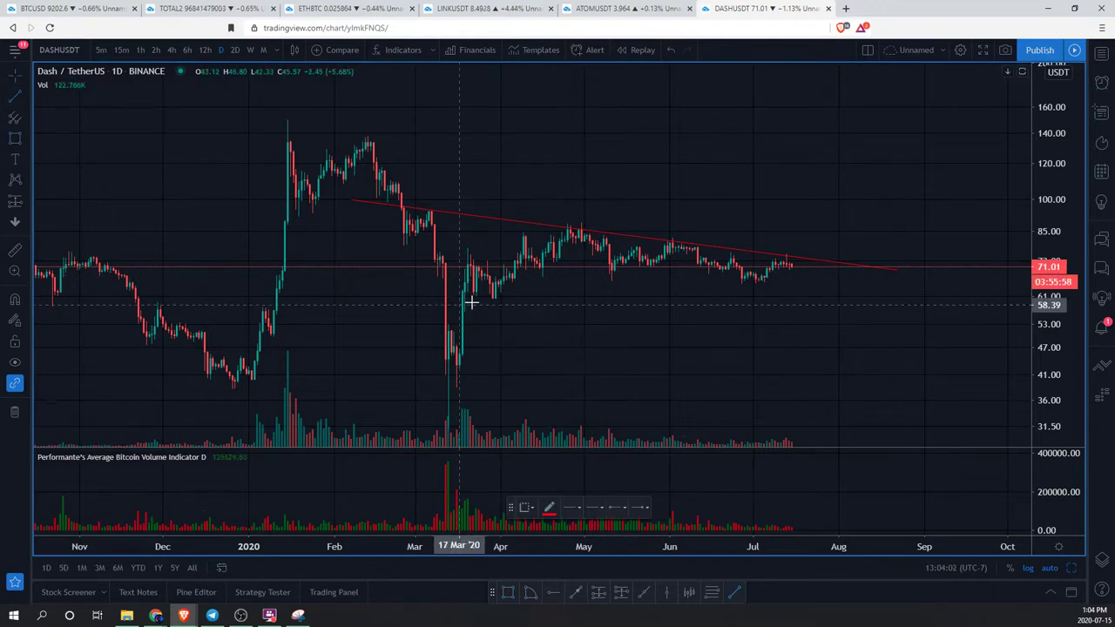
click(467, 299)
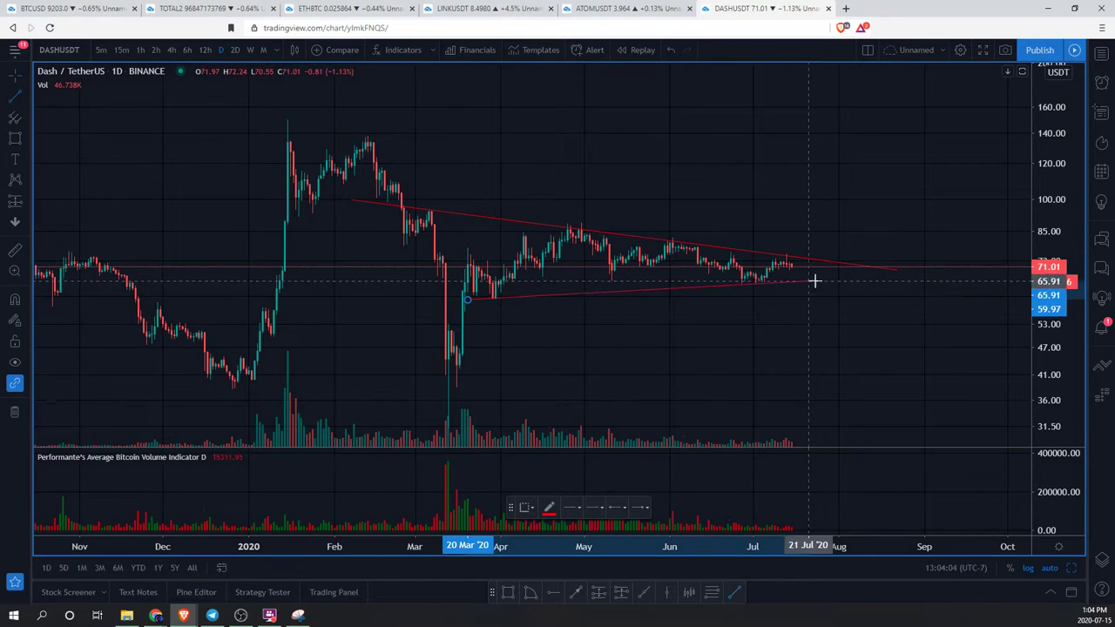
key(Escape)
Step: Draw a thin horizontal rectangle under DASHUSDT's recent lows, about 65.33 to 66.70, from early April to early September 2020
click(14, 137)
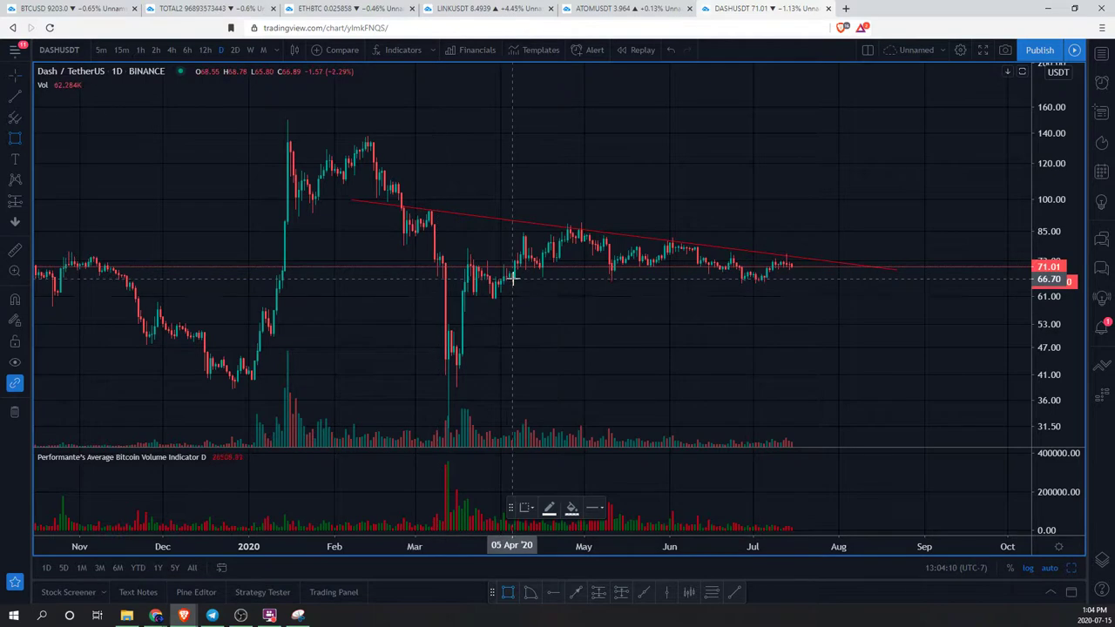
click(943, 284)
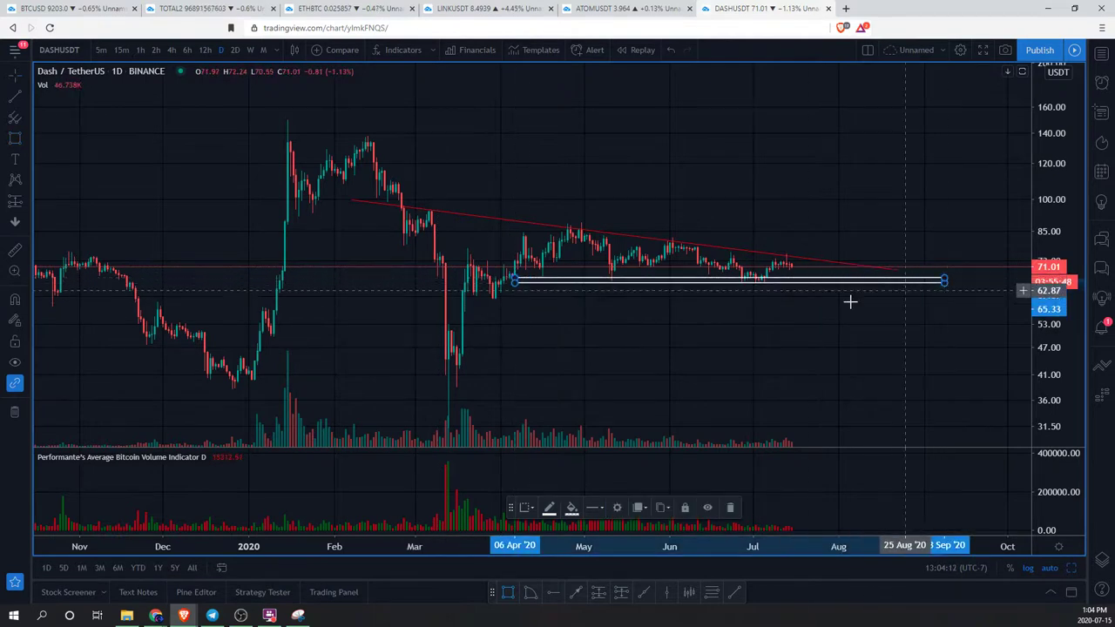
Step: Draw a thin horizontal rectangle under DASHUSDT's consolidation lows at about 104, from 13 July to 23 August 2019
scroll(753, 194, down, 1)
scroll(754, 194, down, 1)
scroll(776, 160, down, 1)
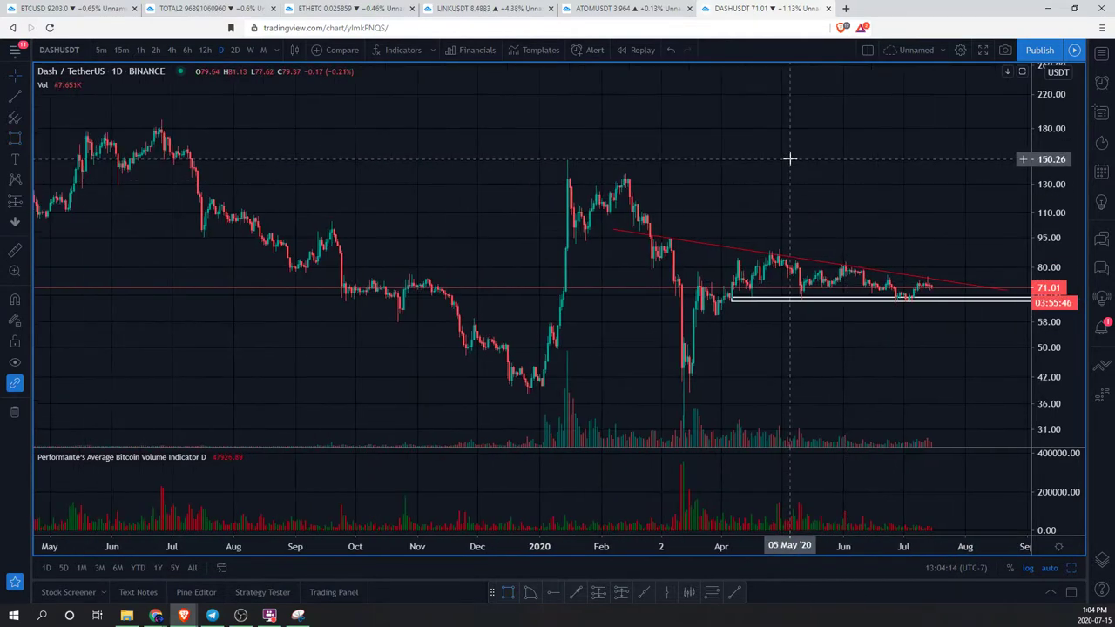
drag(394, 158, 440, 155)
scroll(418, 150, down, 4)
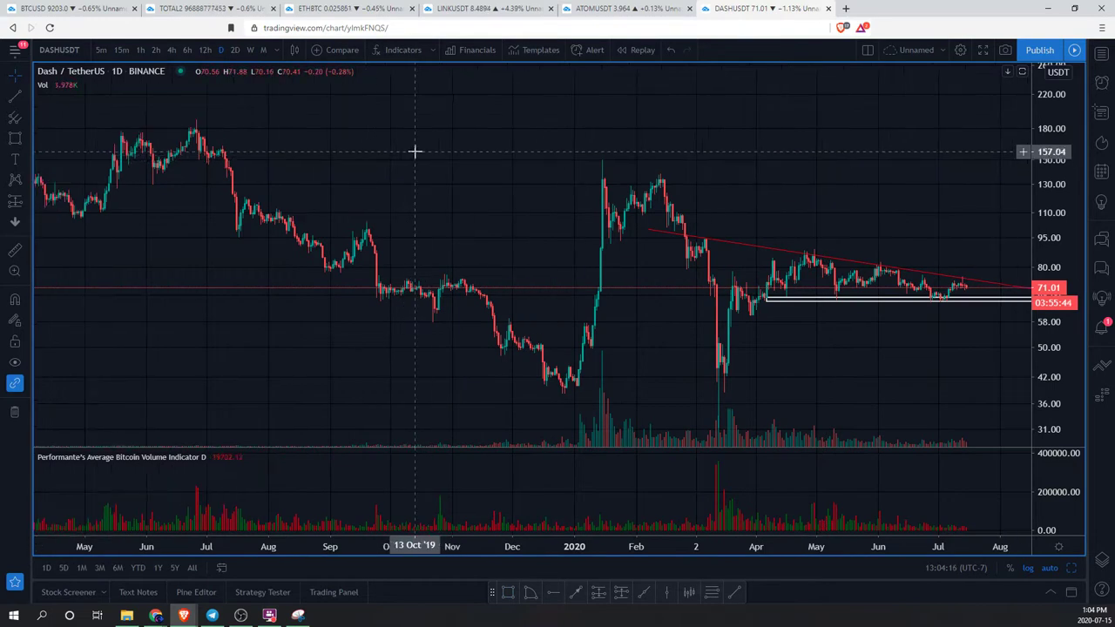
scroll(408, 157, right, 2)
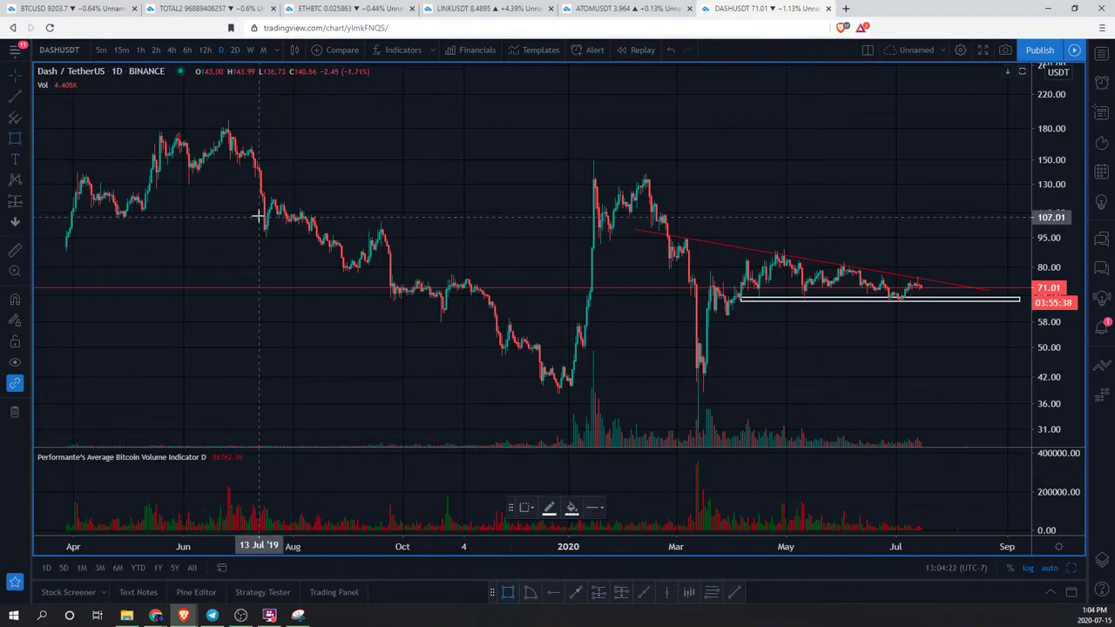
drag(260, 221, 334, 223)
scroll(368, 194, right, 2)
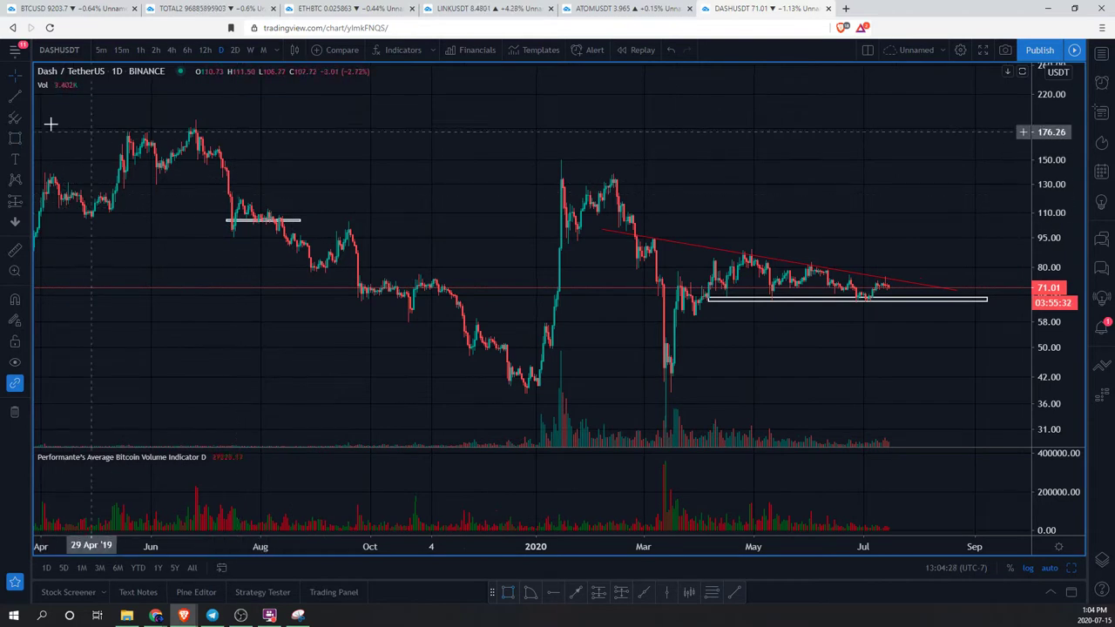
Step: Draw a descending trend line over DASHUSDT's highs from about 11 July to 27 August 2019, ending at about 98.30
drag(273, 212, 307, 233)
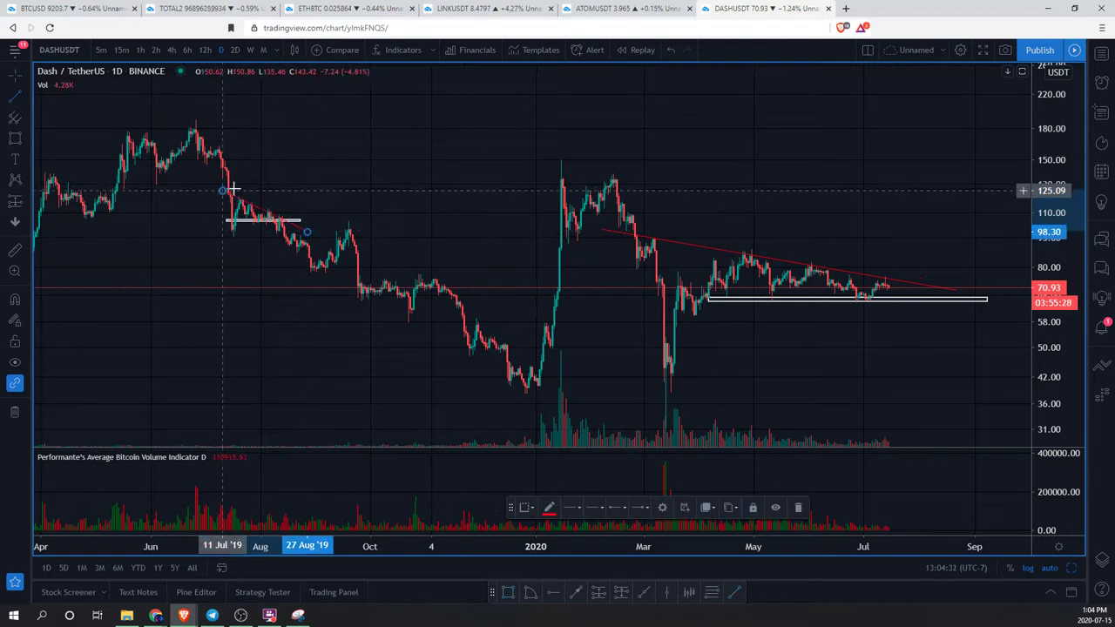
click(235, 188)
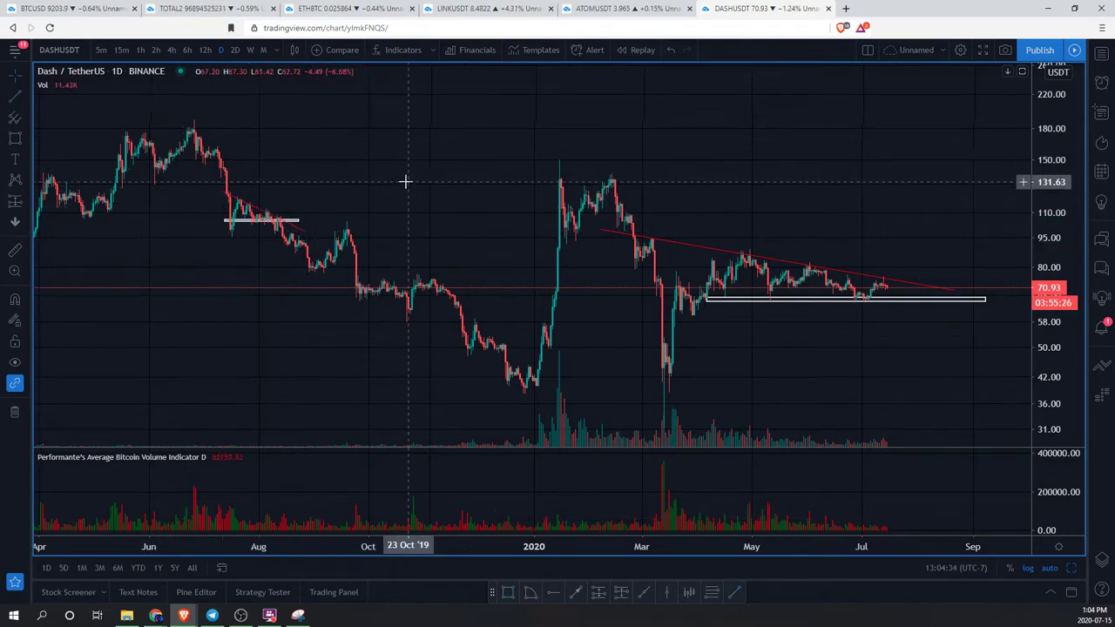
drag(408, 182, 383, 181)
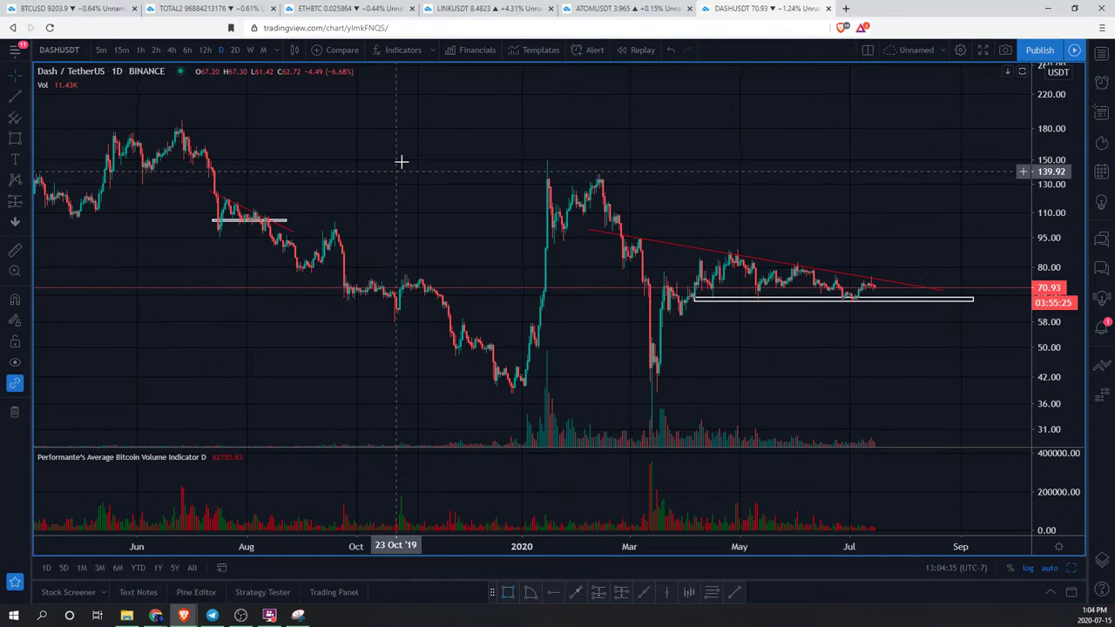
Step: Draw a very thin horizontal rectangle at about 82 on DASHUSDT, from early May to mid-September 2020
click(30, 200)
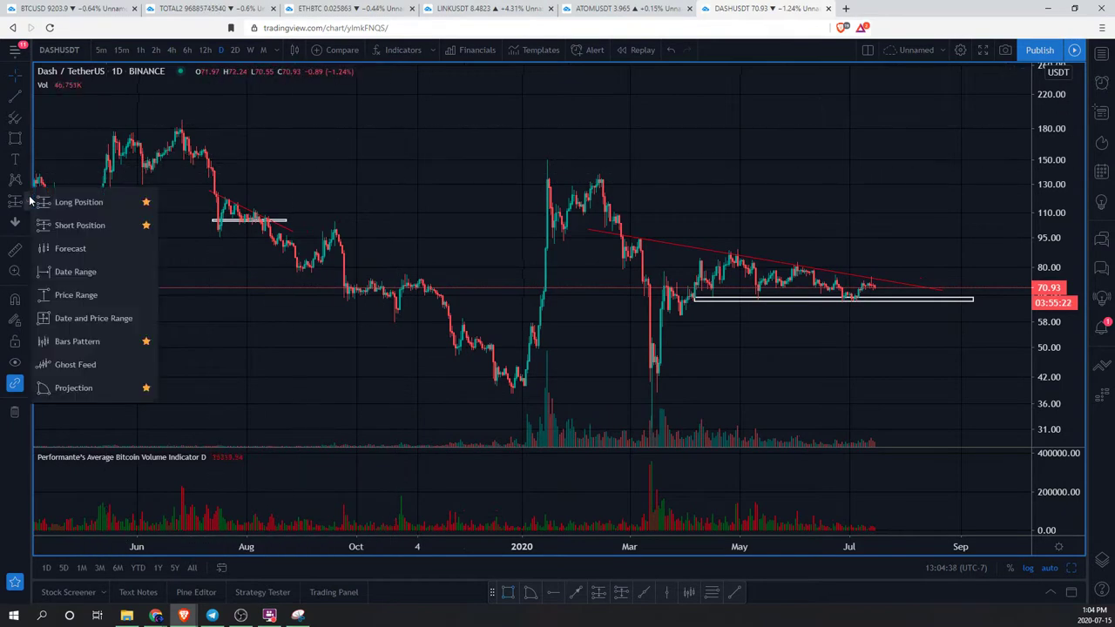
right_click(584, 146)
click(52, 134)
click(734, 261)
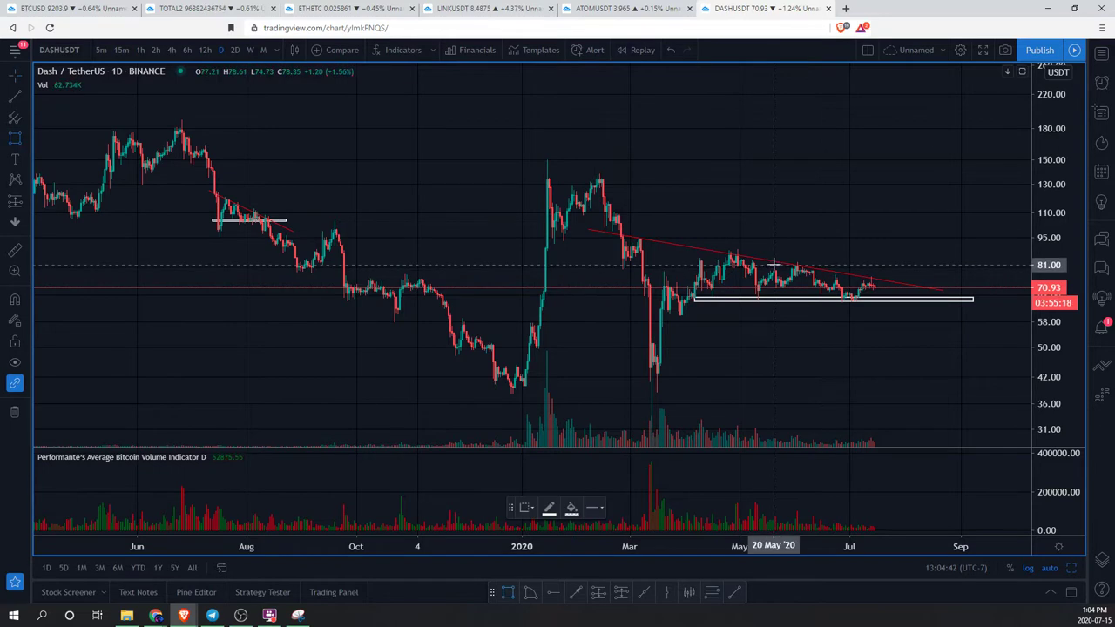
click(999, 263)
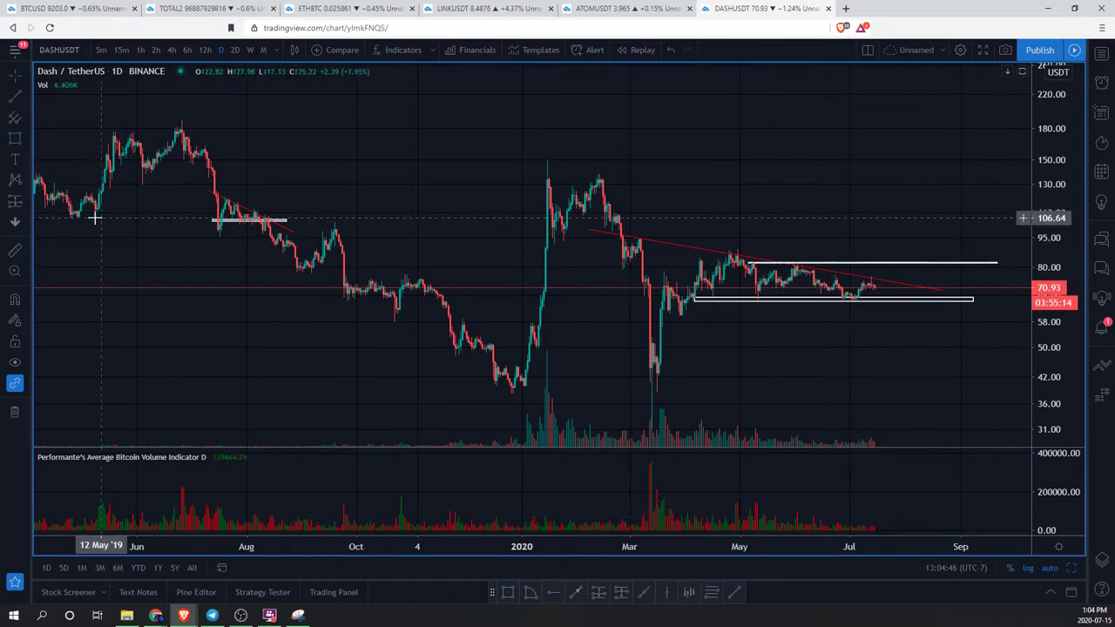
Step: Brush a rising zigzag forecast with an arrowhead from DASHUSDT's latest price up to about 110 in late August 2020
click(24, 202)
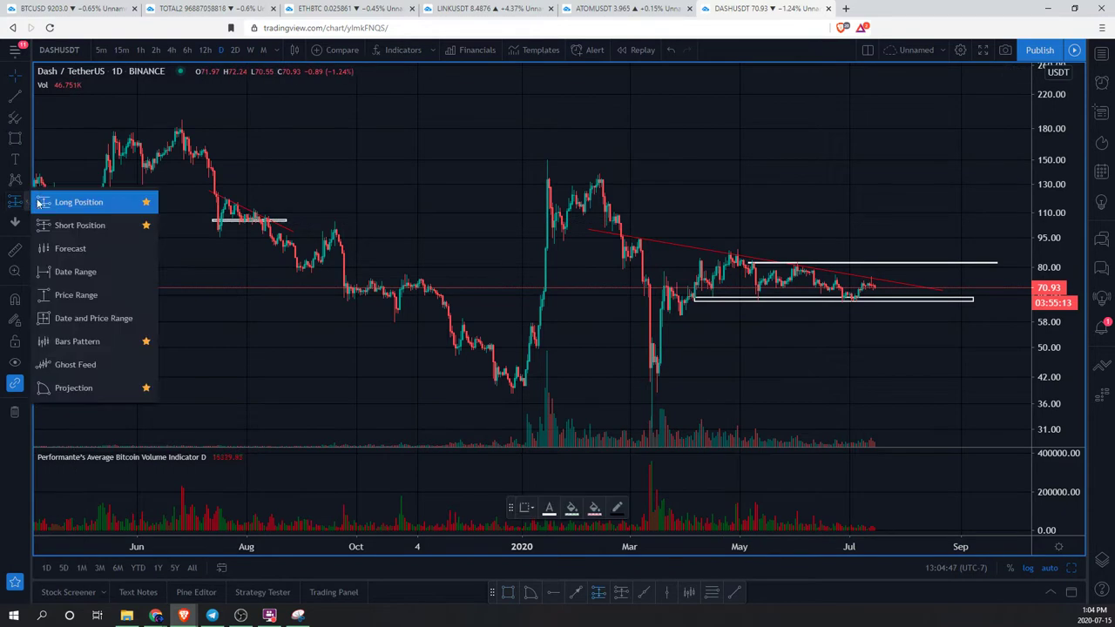
click(27, 143)
click(46, 140)
mouse_move(876, 280)
mouse_down()
mouse_move(945, 285)
mouse_move(926, 236)
mouse_move(939, 220)
mouse_move(966, 237)
mouse_up()
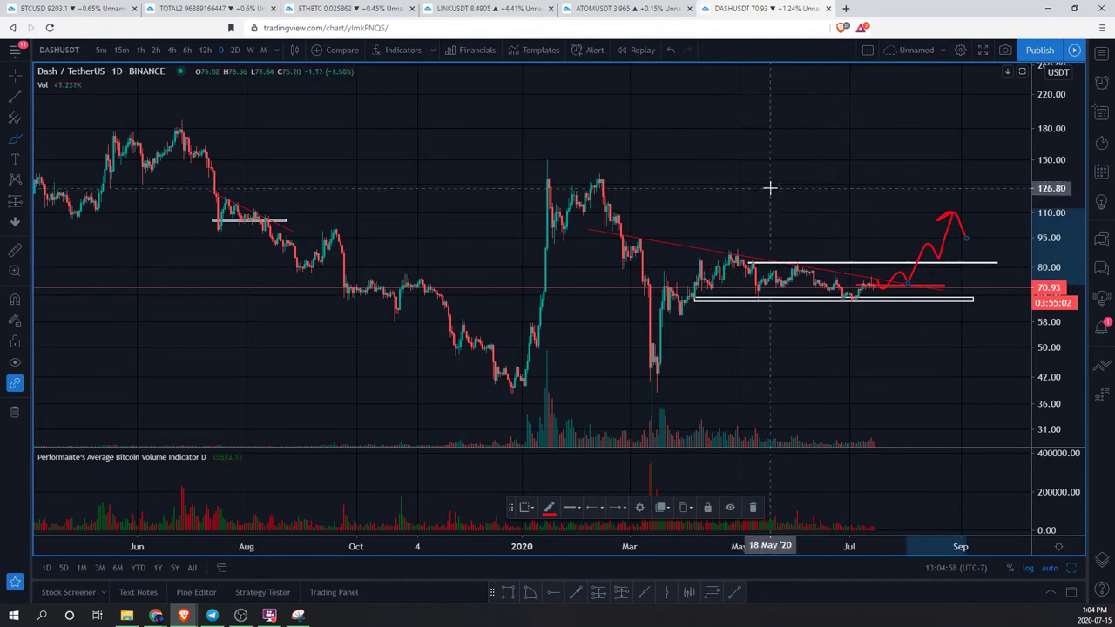
Step: Delete the red brush strokes of the DASHUSDT forecast, including the short horizontal stroke at the current price
key(Delete)
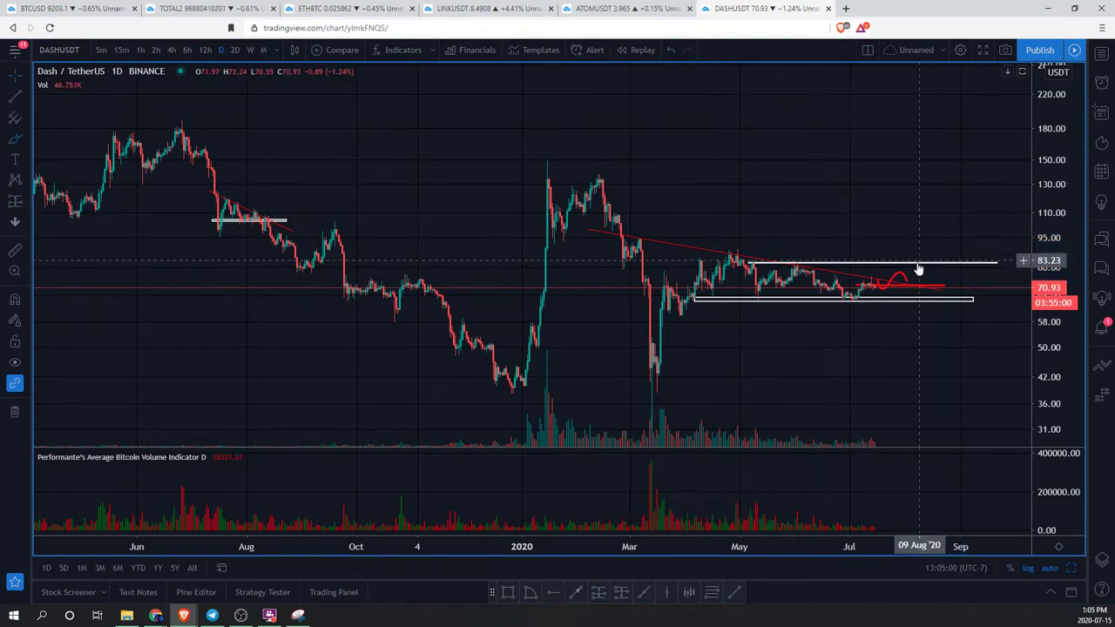
key(Delete)
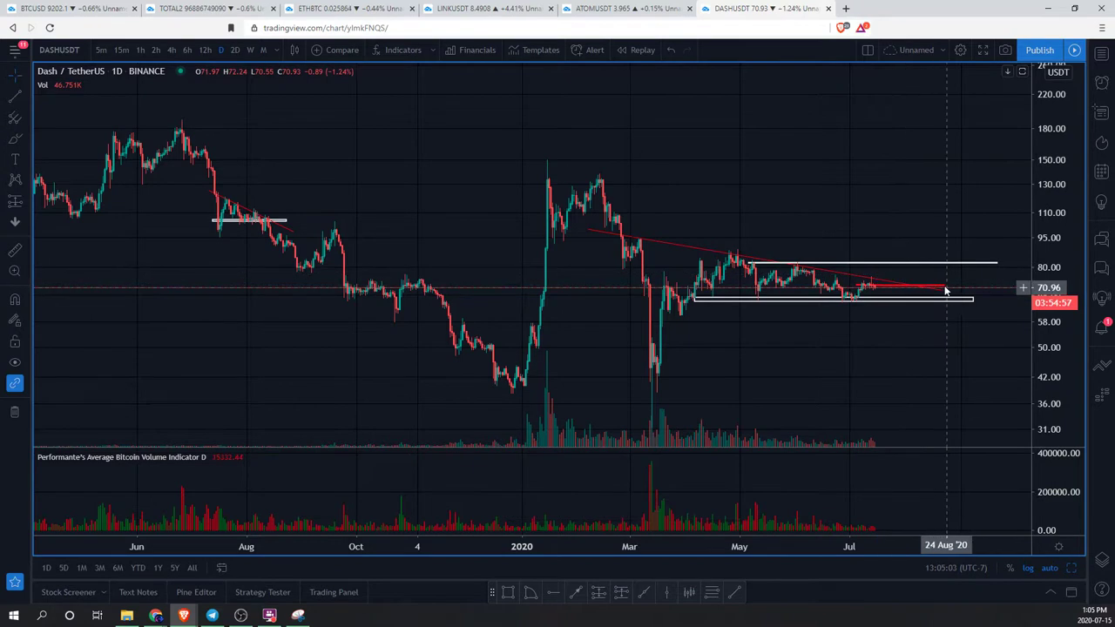
key(Delete)
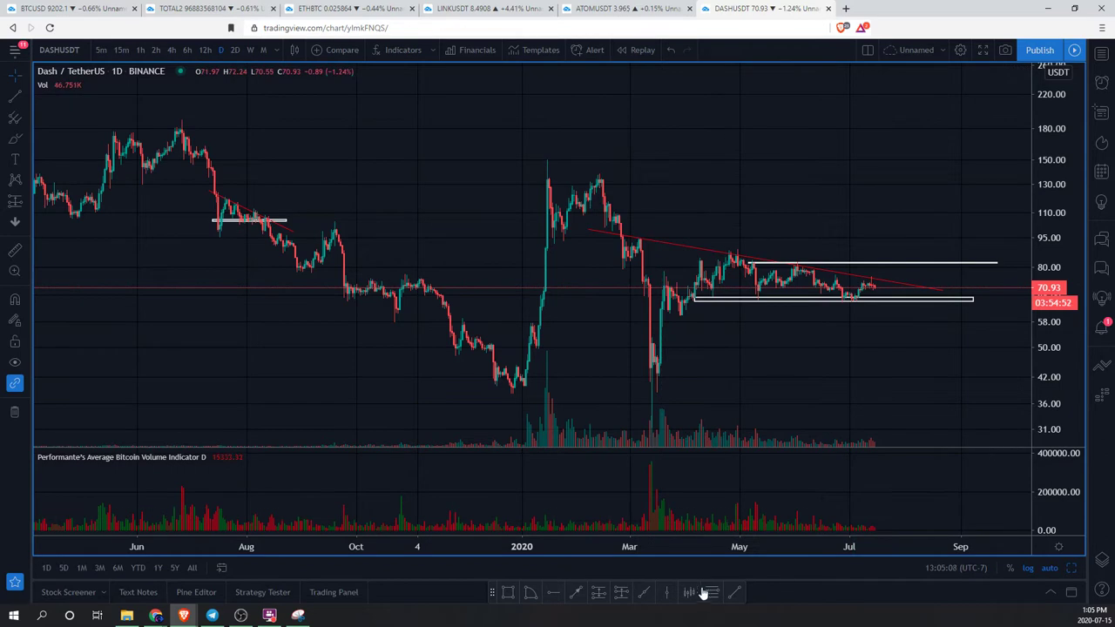
Step: Copy DASHUSDT's July to August 2019 decline as a Bars Pattern starting 4 March 2020, stretched to about 26 July 2020
click(224, 199)
mouse_move(214, 184)
mouse_down()
mouse_move(291, 197)
mouse_move(282, 210)
mouse_move(709, 202)
mouse_move(720, 233)
mouse_move(676, 283)
mouse_move(684, 311)
mouse_up()
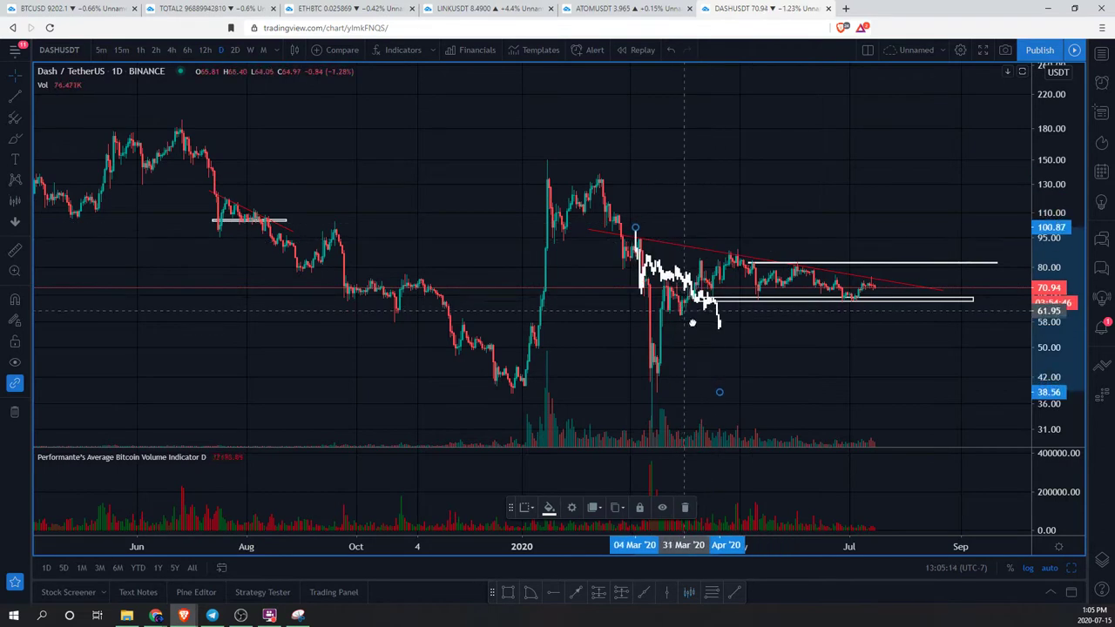
mouse_move(720, 394)
mouse_down()
mouse_move(841, 465)
mouse_move(903, 326)
mouse_up()
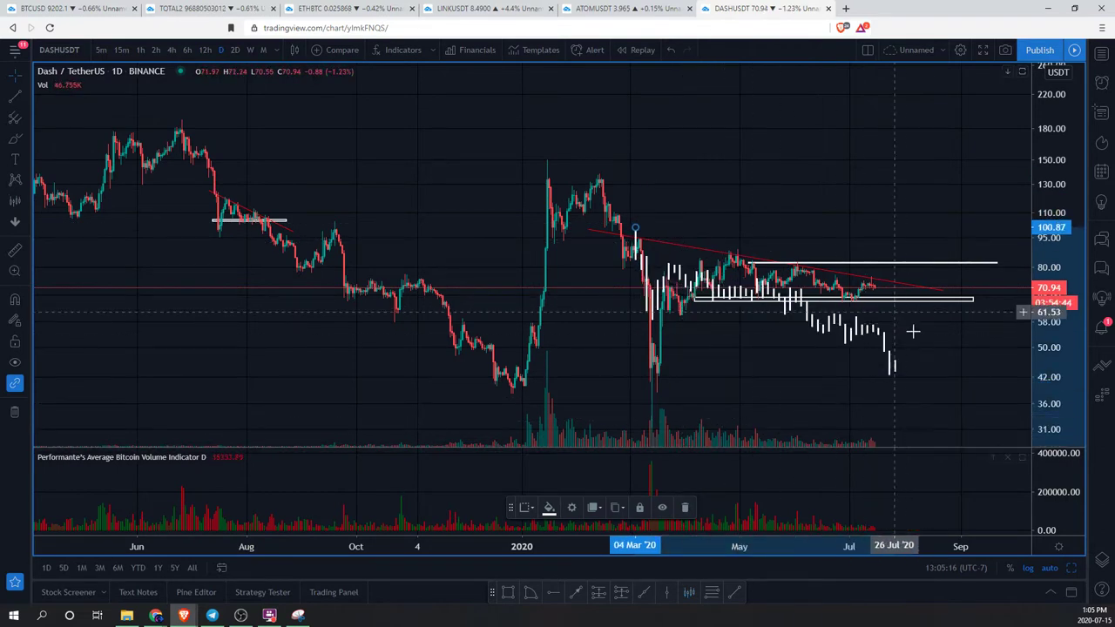
Step: Overlay the copied Bars Pattern on DASHUSDT's 2020 triangle, spanning about late March to mid-September 2020
scroll(931, 468, down, 3)
mouse_move(874, 391)
mouse_down()
mouse_move(796, 356)
mouse_move(736, 271)
mouse_up()
mouse_move(801, 325)
mouse_down()
mouse_move(801, 242)
mouse_move(791, 262)
mouse_up()
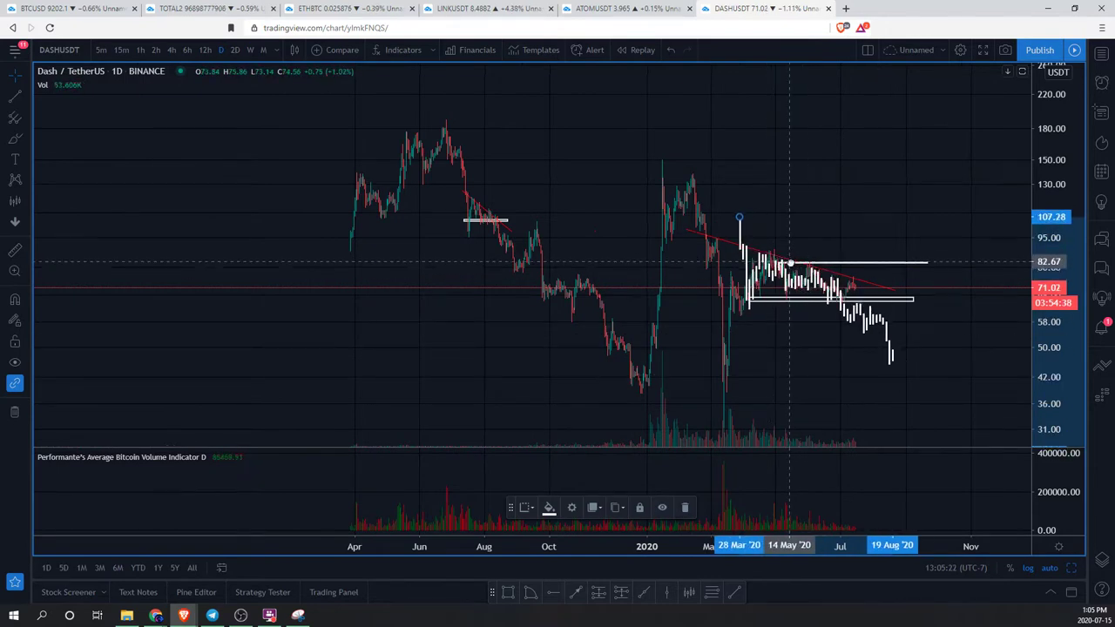
mouse_move(897, 398)
mouse_down()
mouse_move(949, 319)
mouse_move(901, 331)
mouse_move(851, 276)
mouse_up()
click(860, 378)
drag(860, 380, 888, 371)
mouse_move(813, 336)
mouse_down()
mouse_move(759, 287)
mouse_move(738, 189)
mouse_up()
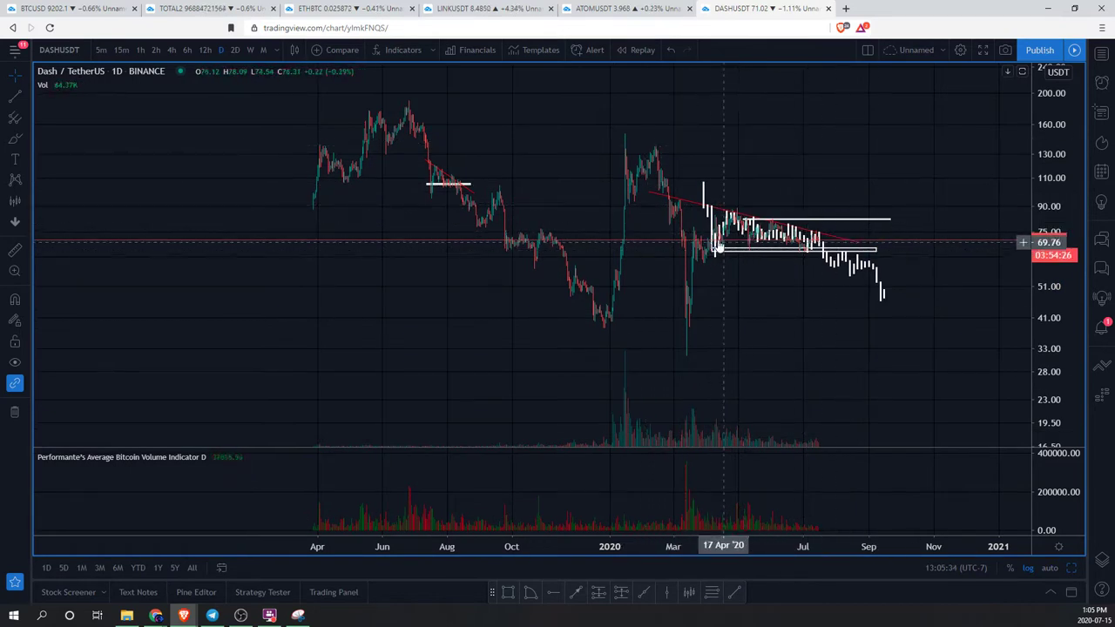
Step: Shift the thin July to August 2019 rectangle down slightly, to a lower edge of about 103.89
drag(547, 142, 827, 282)
scroll(828, 282, up, 5)
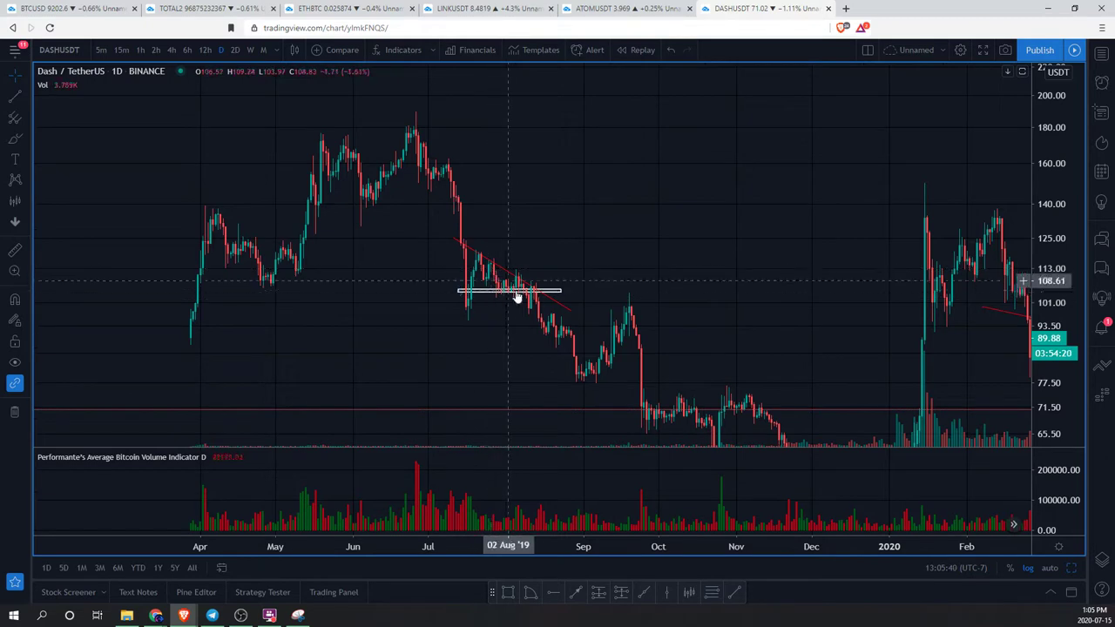
click(521, 293)
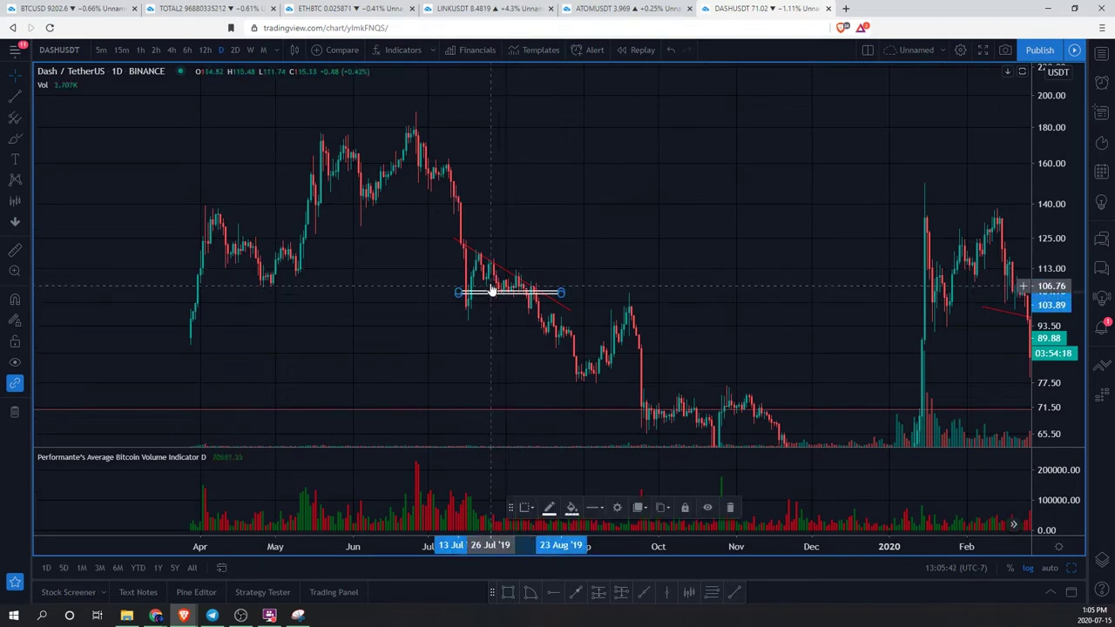
mouse_move(784, 299)
mouse_down()
mouse_move(473, 301)
mouse_move(506, 305)
mouse_up()
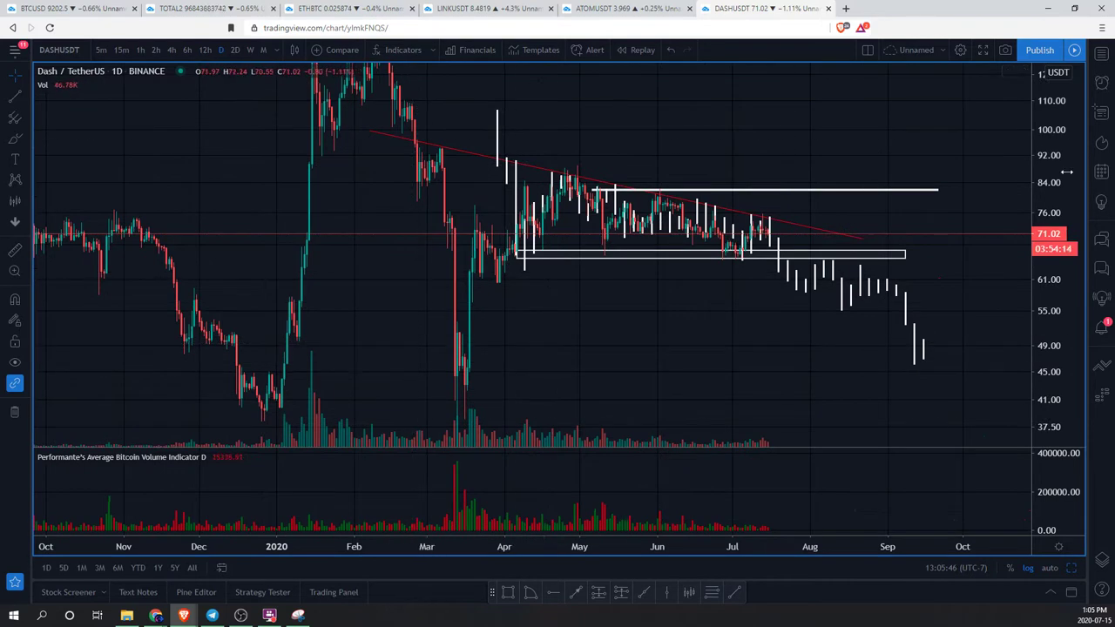
Step: Delete the Bars Pattern copy that lies over DASHUSDT's 2020 triangle
scroll(597, 142, down, 3)
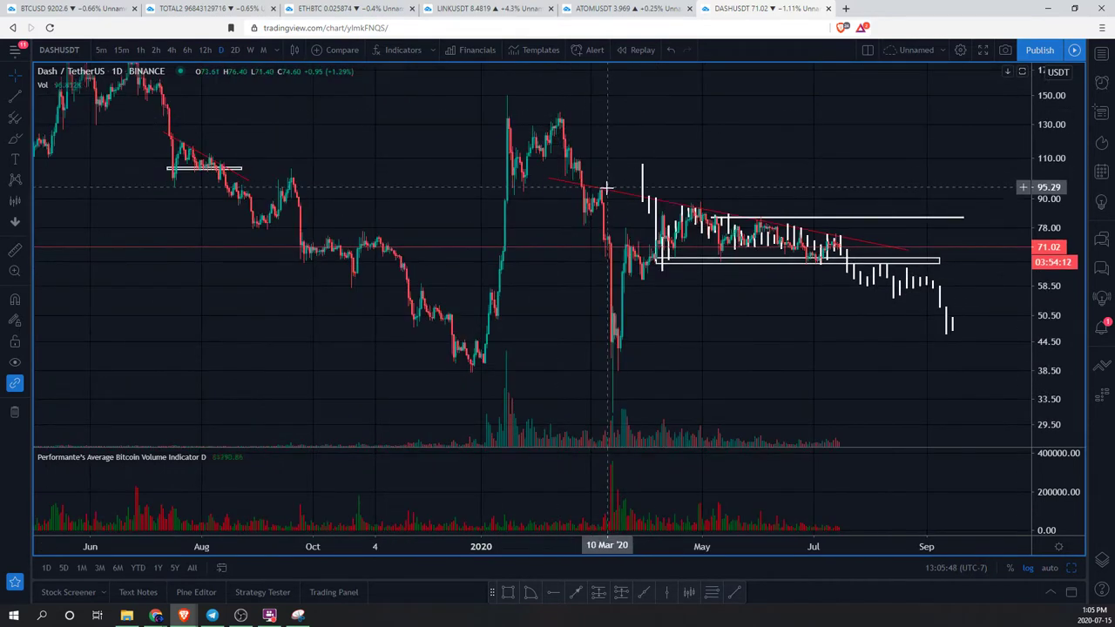
click(730, 221)
key(Delete)
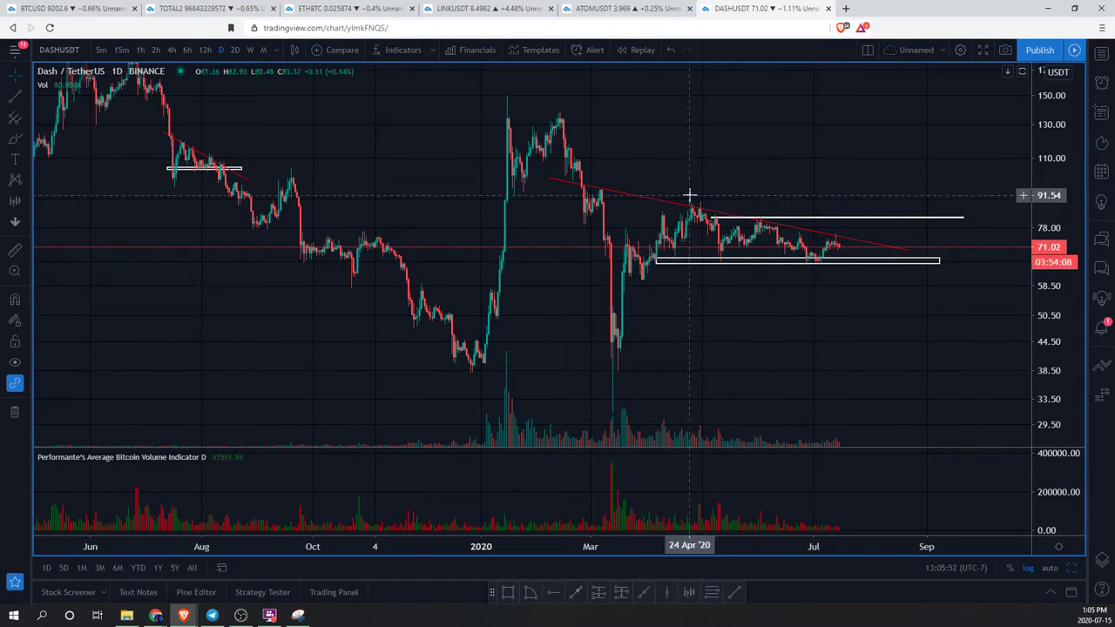
drag(841, 242, 811, 257)
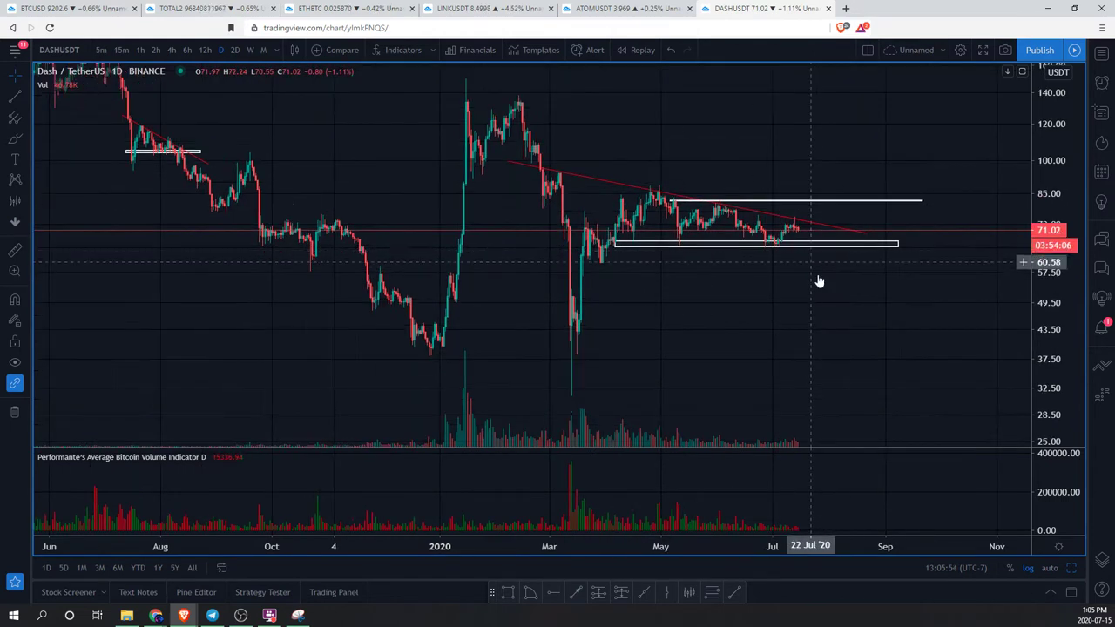
Step: Try a Bars Pattern copy of DASHUSDT's late July to mid-September 2019 bars starting 15 July 2020, and remove it
click(14, 201)
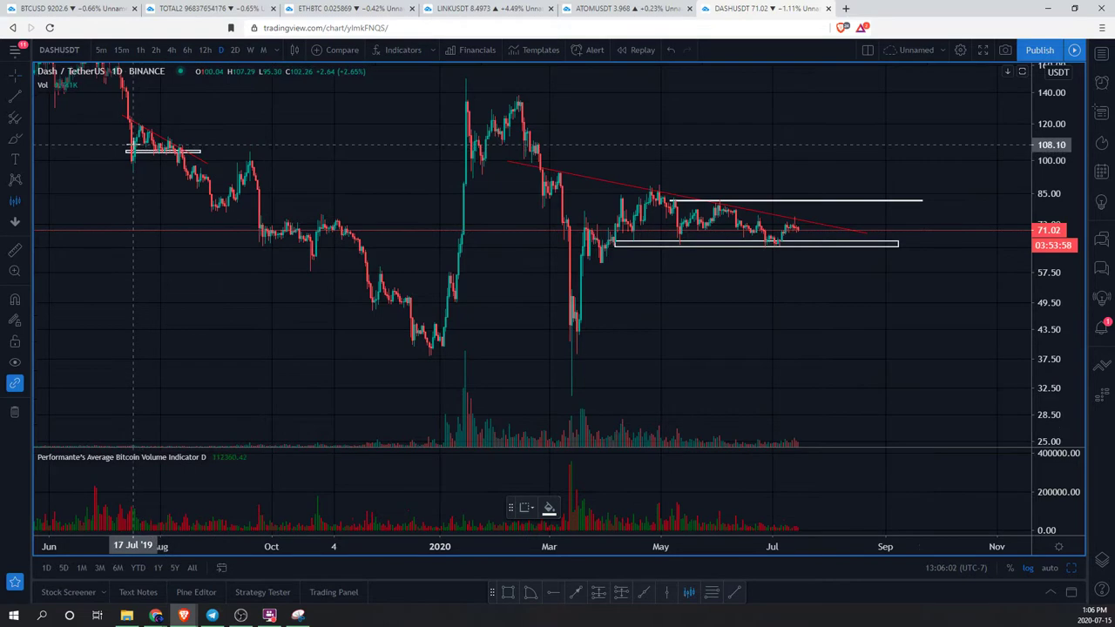
click(147, 150)
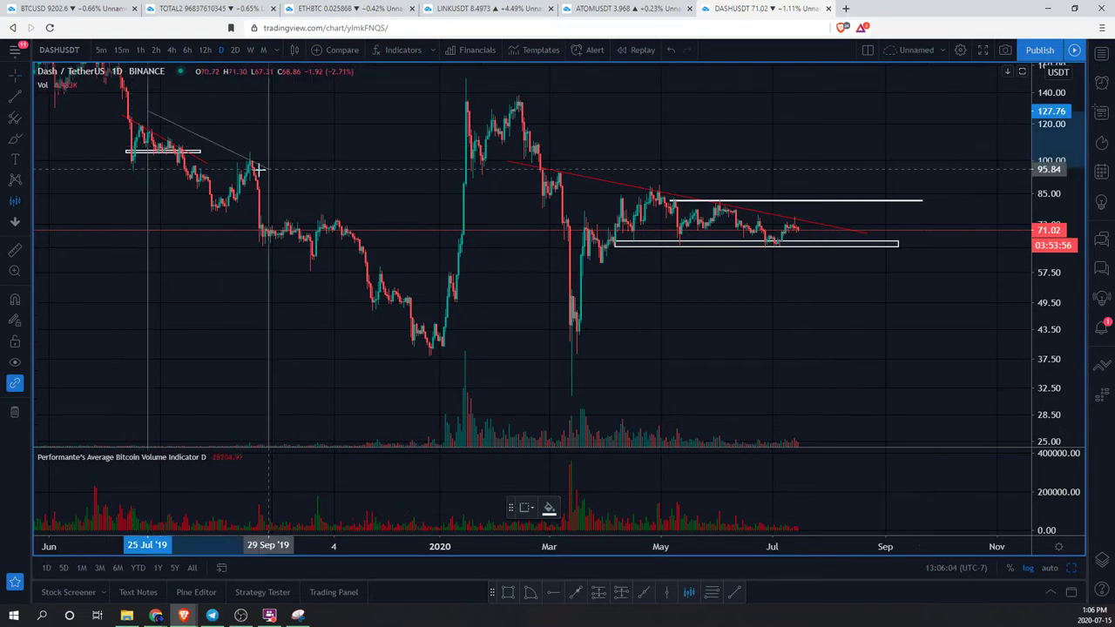
click(247, 181)
drag(247, 182, 832, 267)
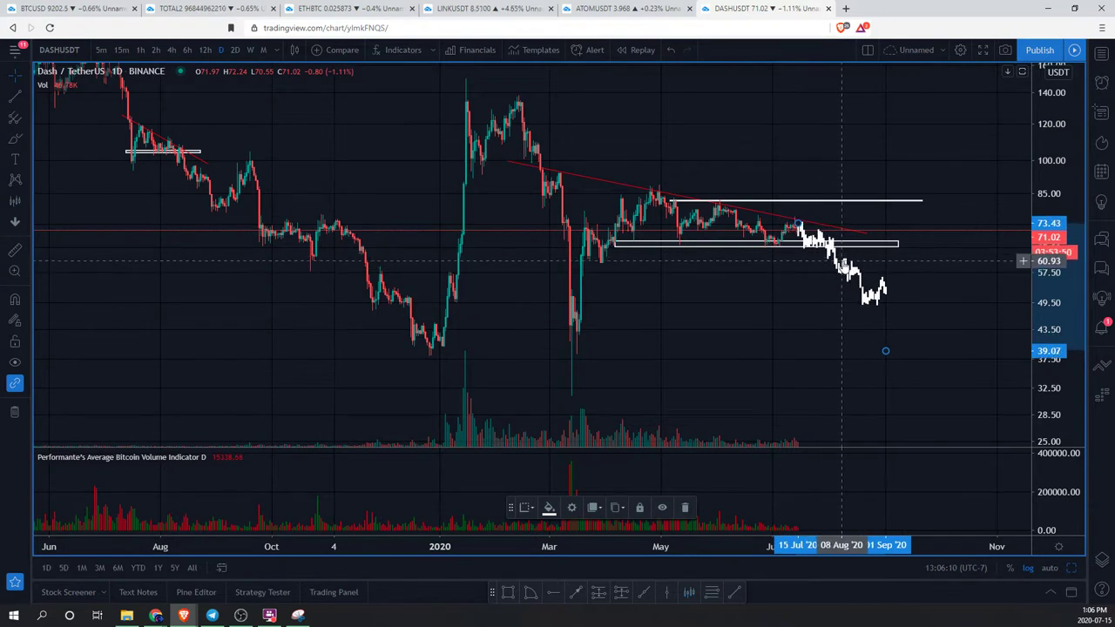
key(Delete)
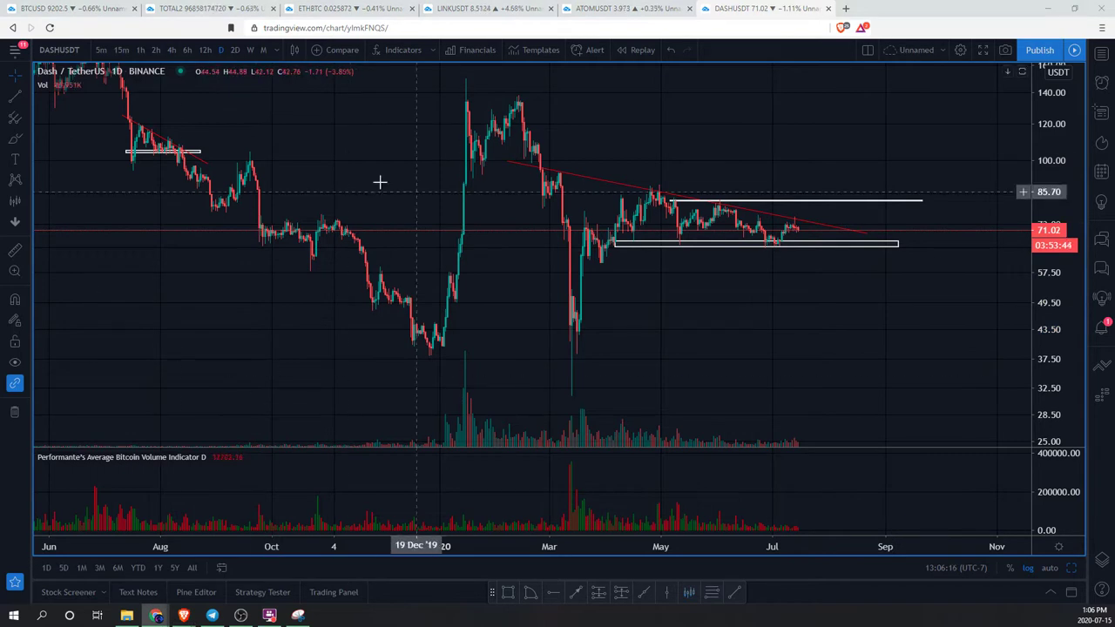
Step: Restore the two-chart layout and enlarge the weekly Neptune Dash chart to fill it
drag(379, 167, 535, 187)
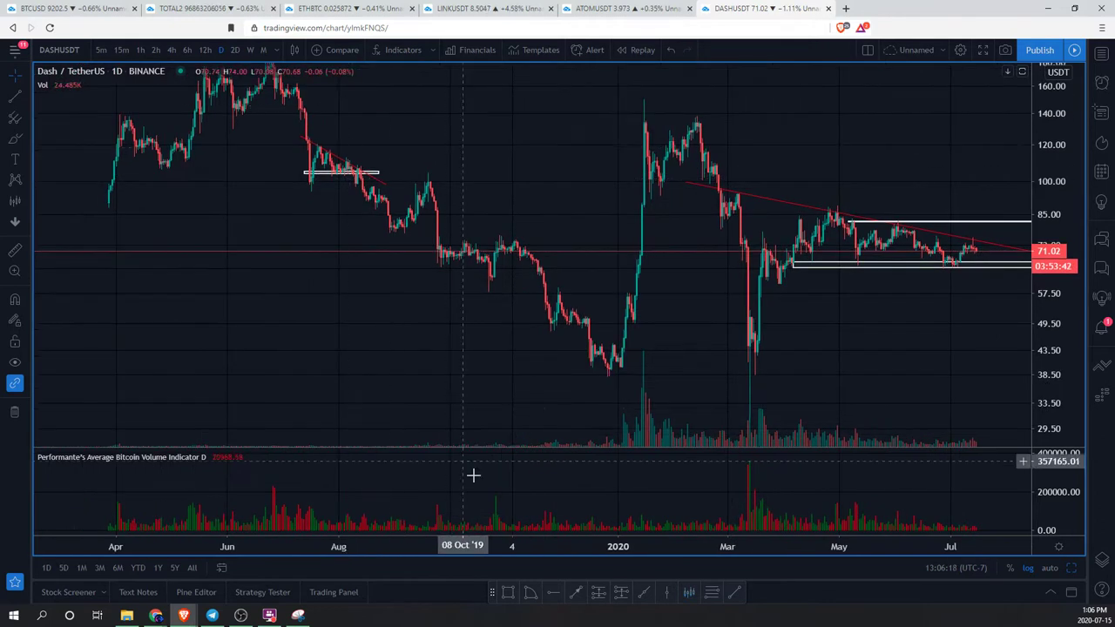
key(alt+Return)
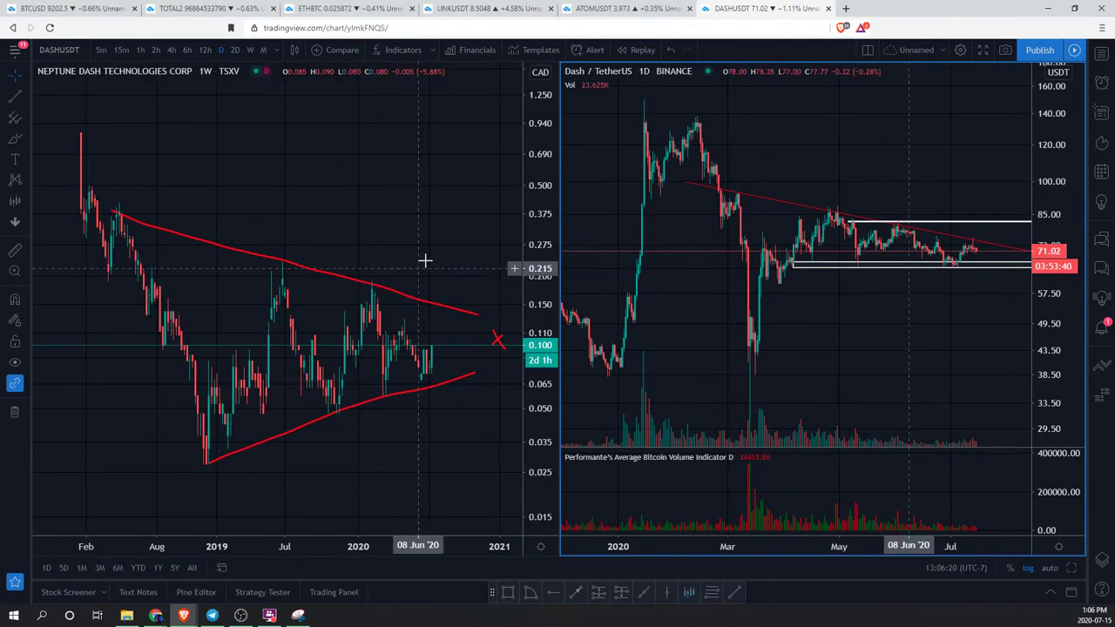
click(349, 480)
key(alt+Return)
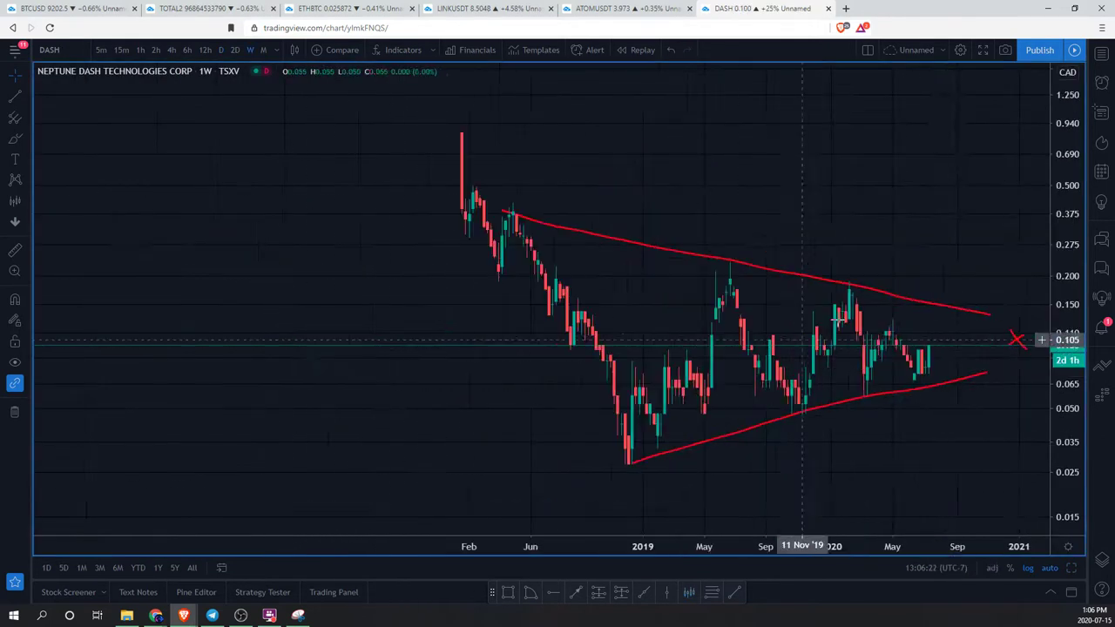
Step: Brush rough horizontal resistance lines at about 0.18 to 0.19 across Neptune Dash's weekly chart from early 2018 onward
click(812, 283)
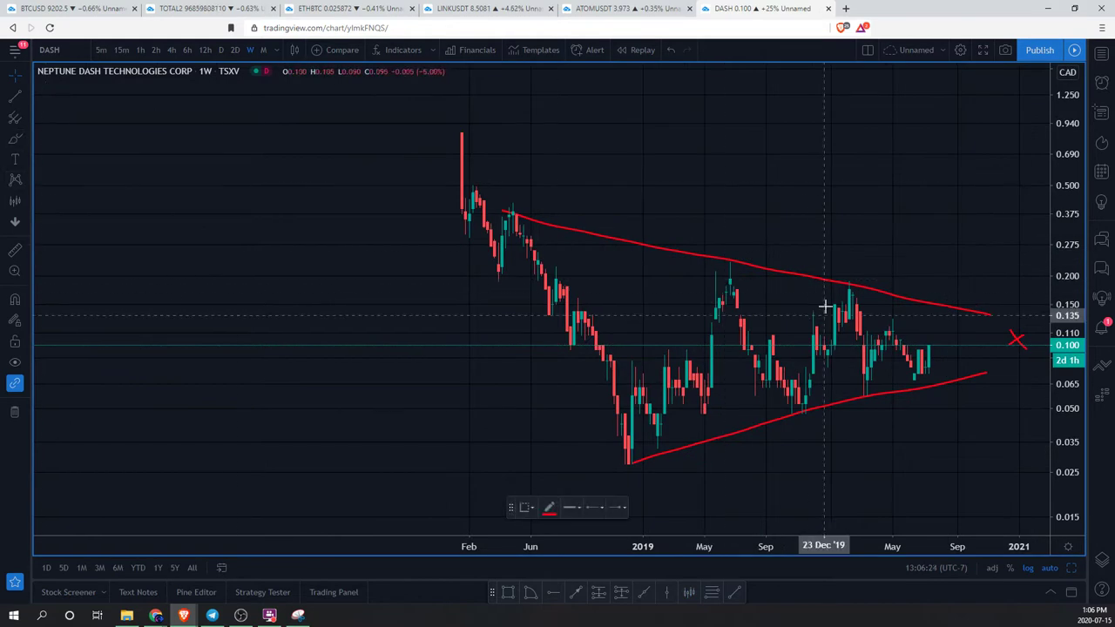
click(809, 287)
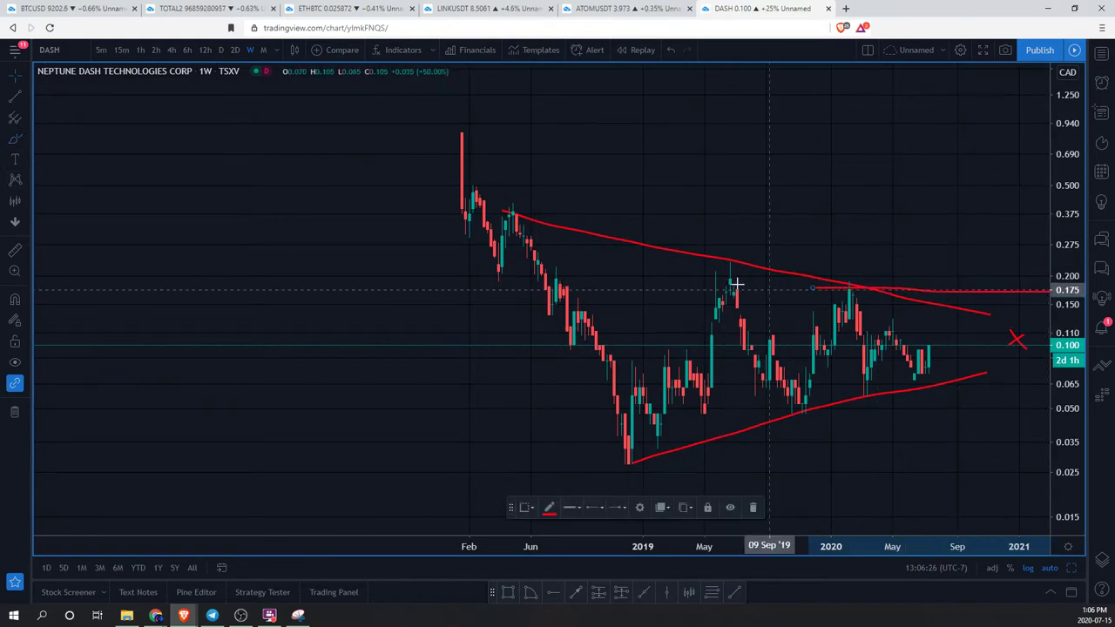
click(497, 281)
click(662, 271)
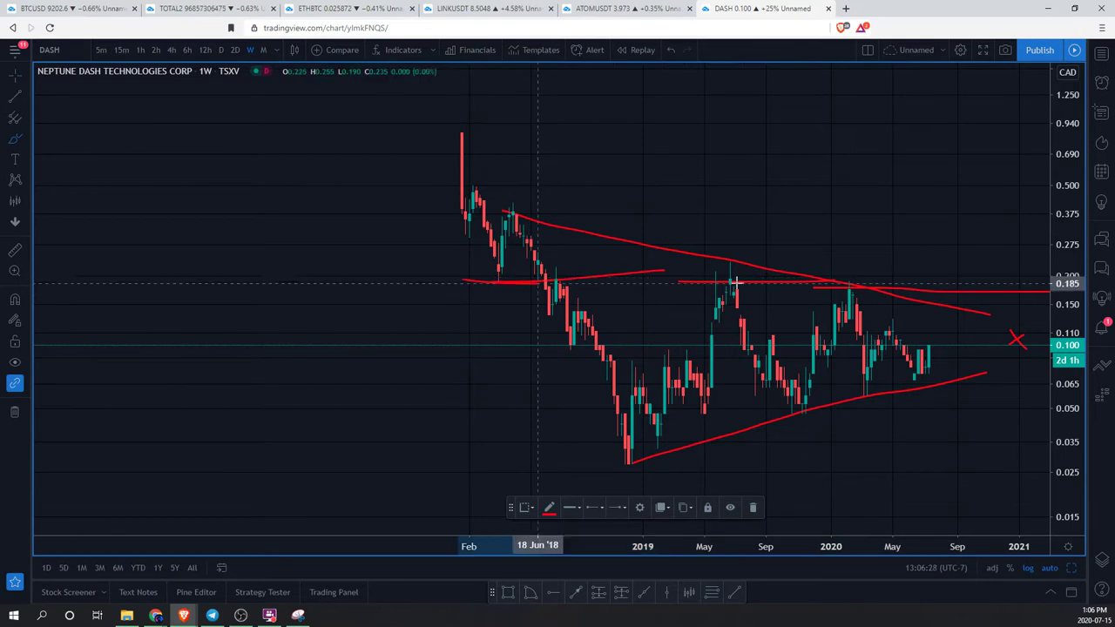
click(461, 280)
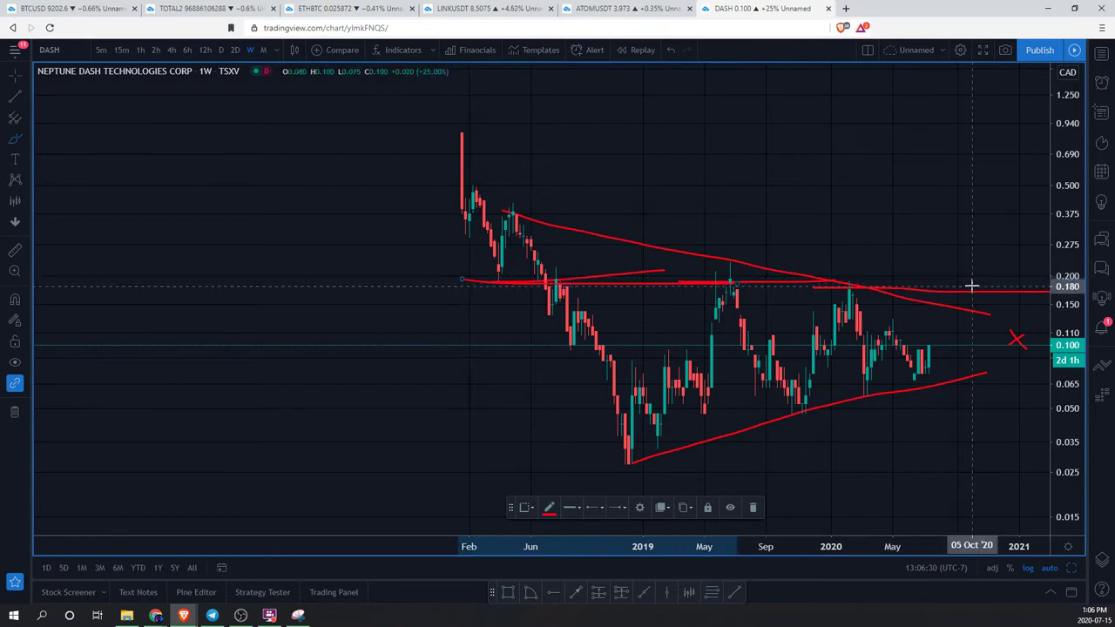
Step: Remove all drawings from the weekly Neptune Dash chart, including the brushed triangle and the red cross
right_click(793, 206)
click(848, 450)
drag(804, 182, 659, 166)
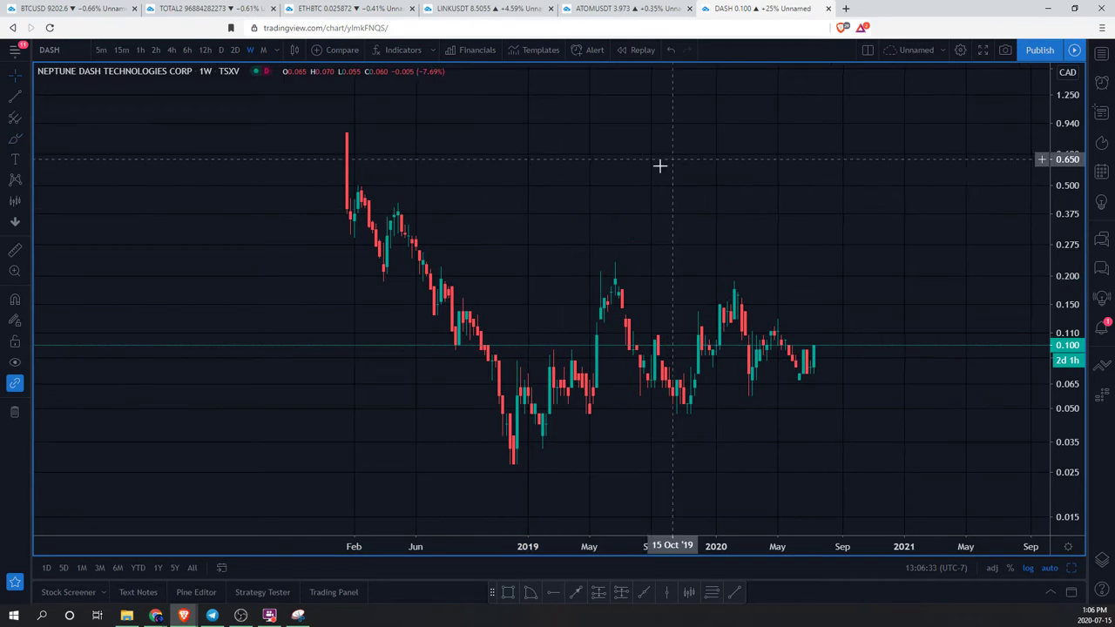
Step: Draw a thin horizontal rectangle at about 0.19 across Neptune Dash's 2019 and 2020 highs, from May 2019 to about September 2021
click(26, 159)
click(27, 141)
click(37, 162)
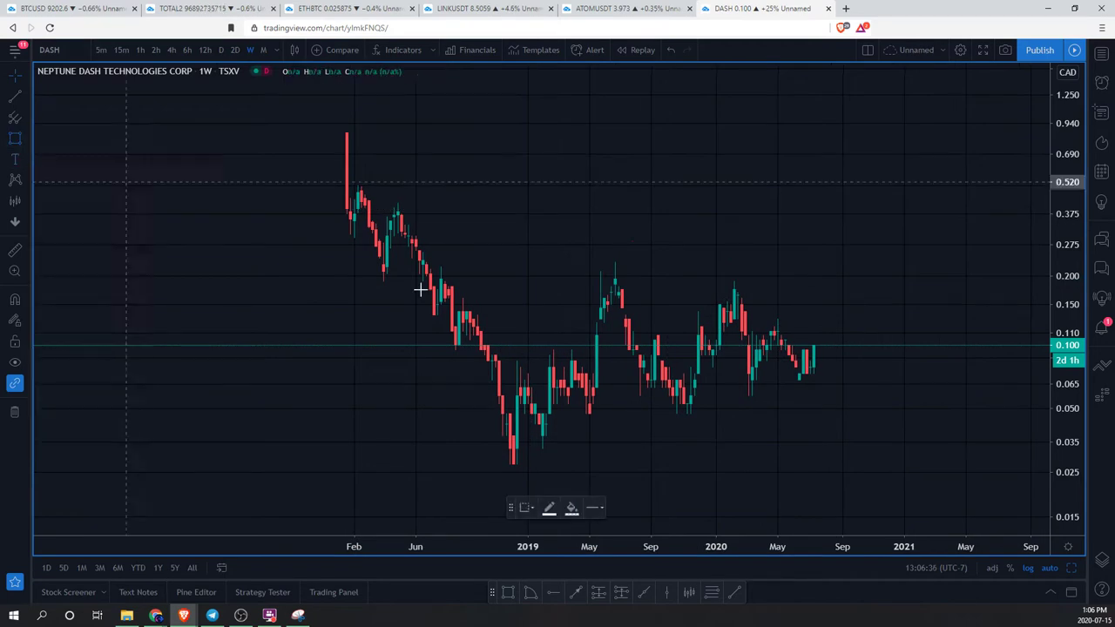
click(590, 285)
click(1042, 280)
click(1049, 278)
click(808, 284)
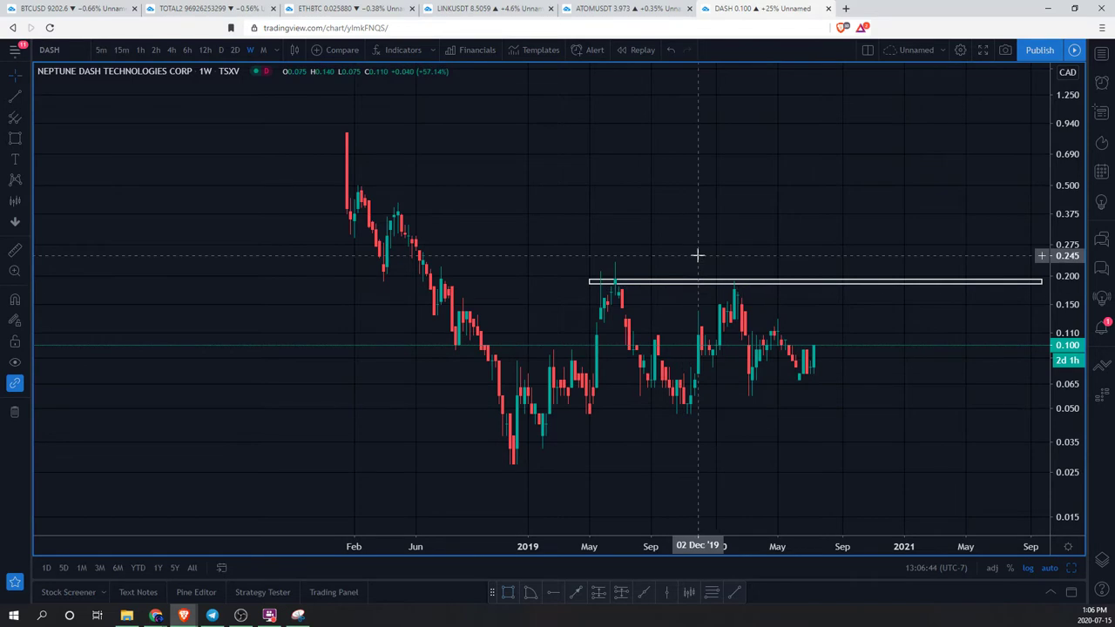
scroll(707, 184, left, 3)
scroll(754, 172, up, 2)
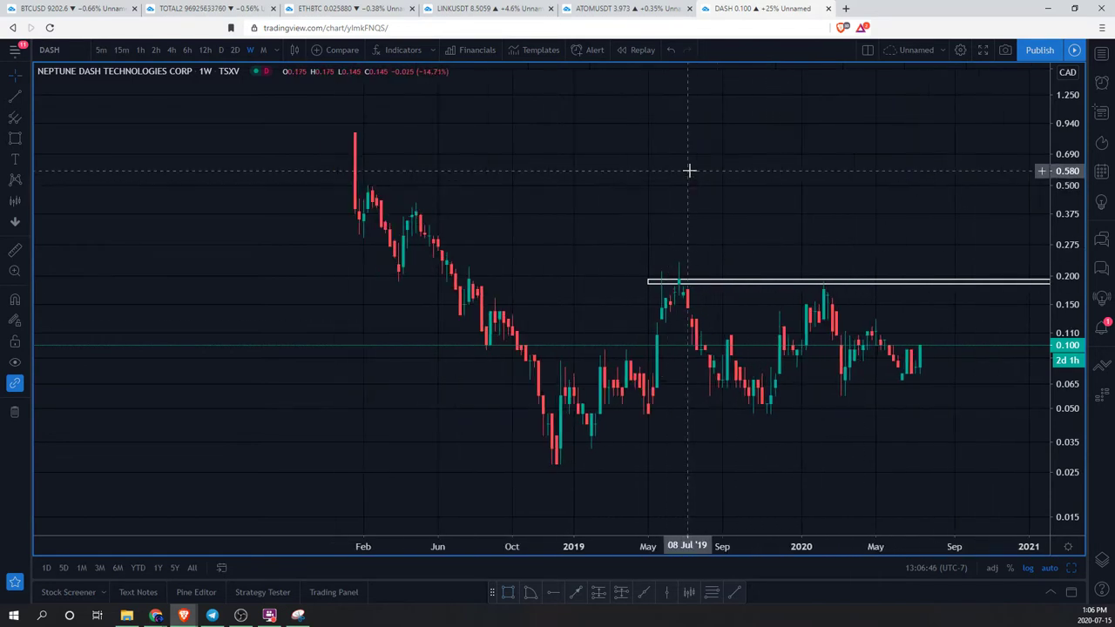